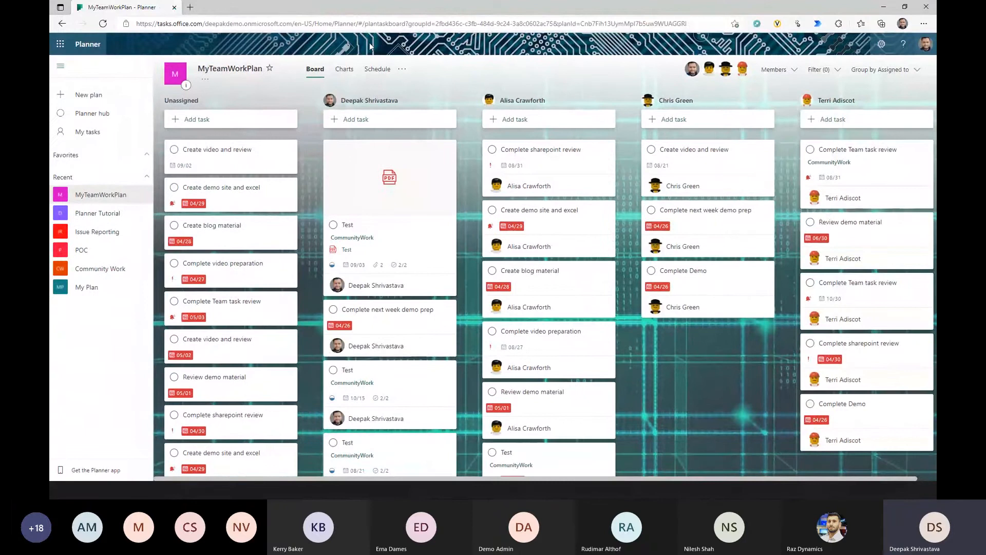
Open the Planner hub at tasks.office.com in a new browser tab
left_click(190, 8)
type("tasks.office.com")
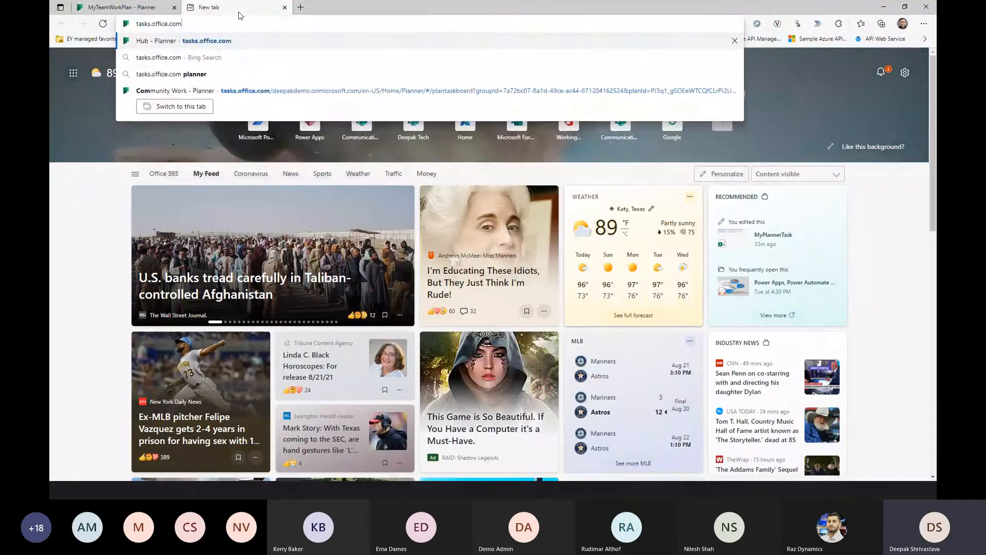
key("Return")
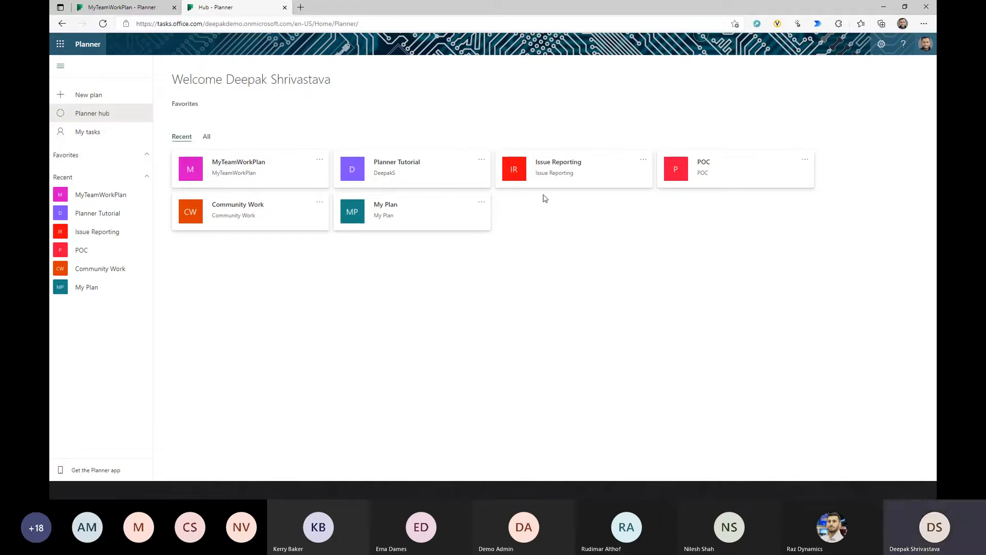
View the Planner Tutorial board, followed by the MyTeamWorkPlan board
left_click(109, 215)
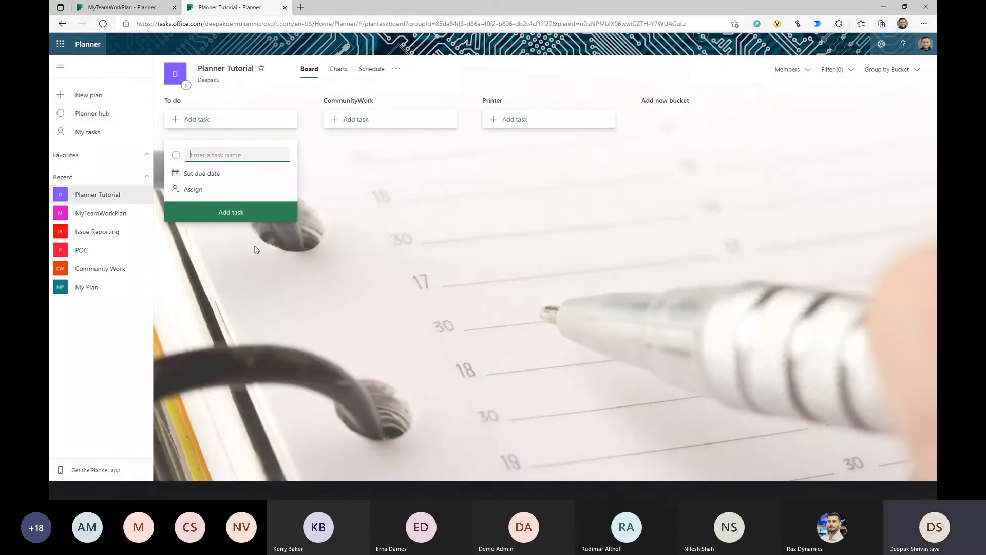
left_click(104, 201)
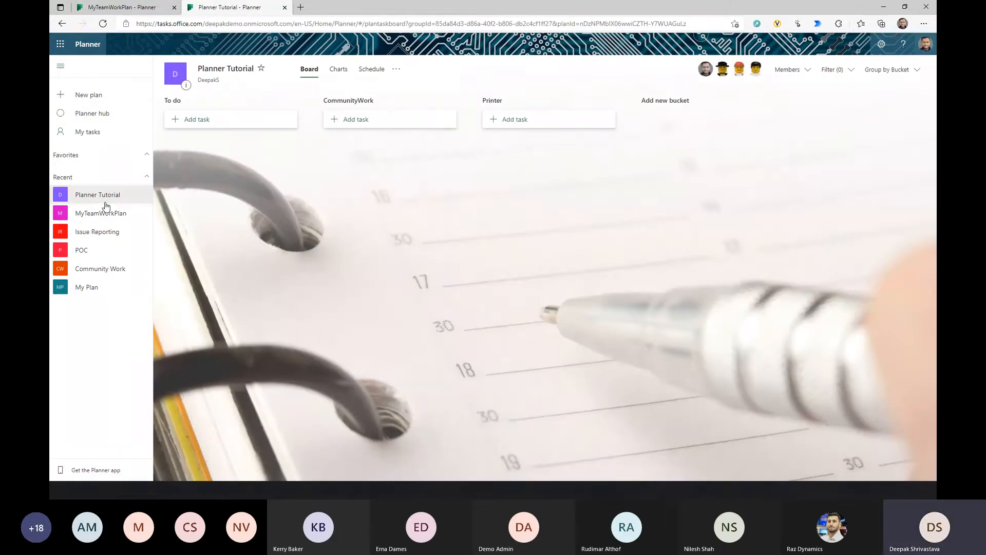
left_click(106, 216)
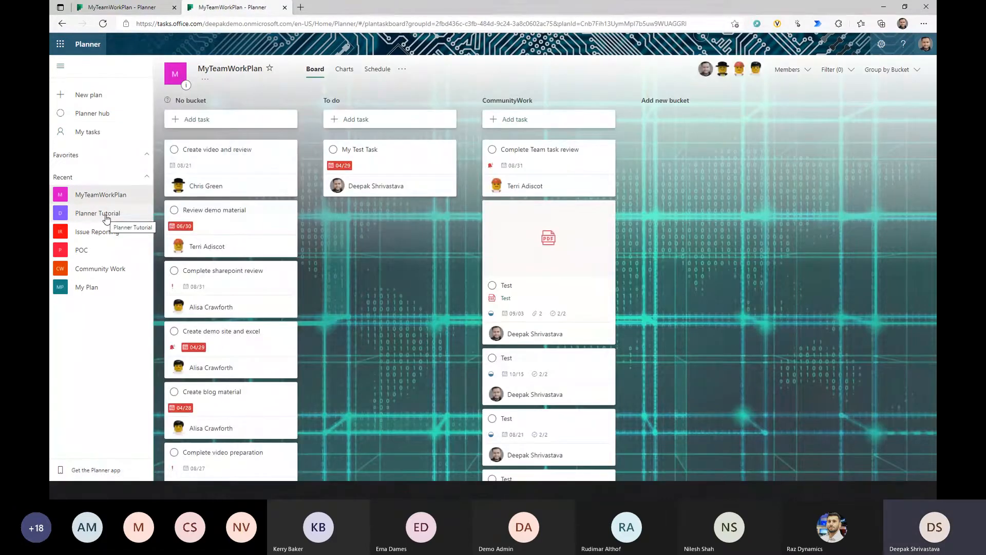
Return to the original MyTeamWorkPlan tab, group its board by Bucket and look through the tasks in the buckets
left_click(156, 9)
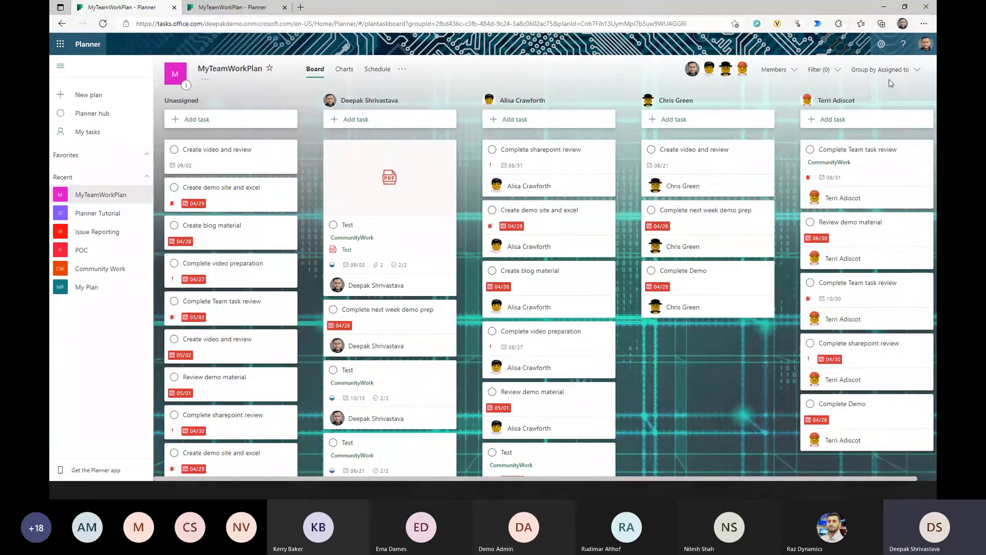
left_click(917, 72)
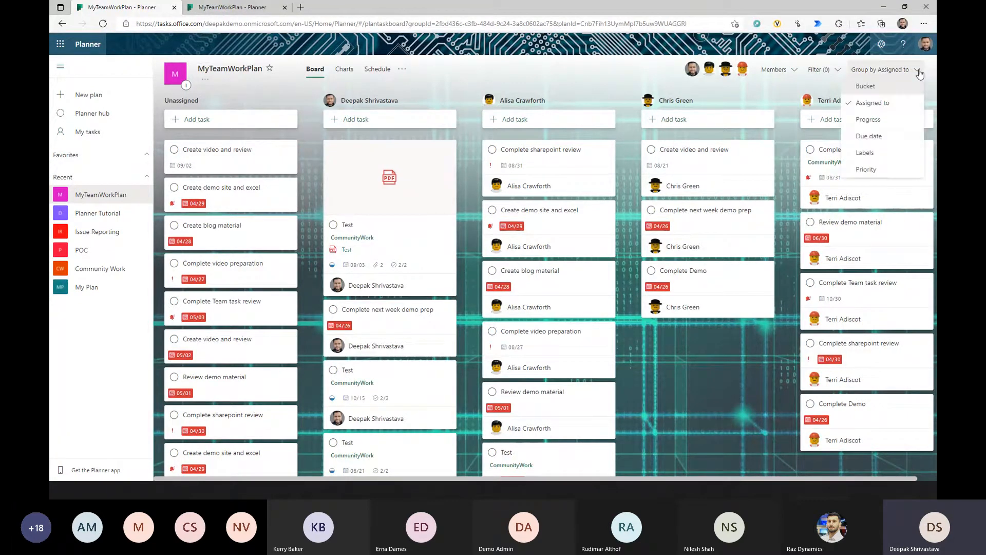
left_click(897, 88)
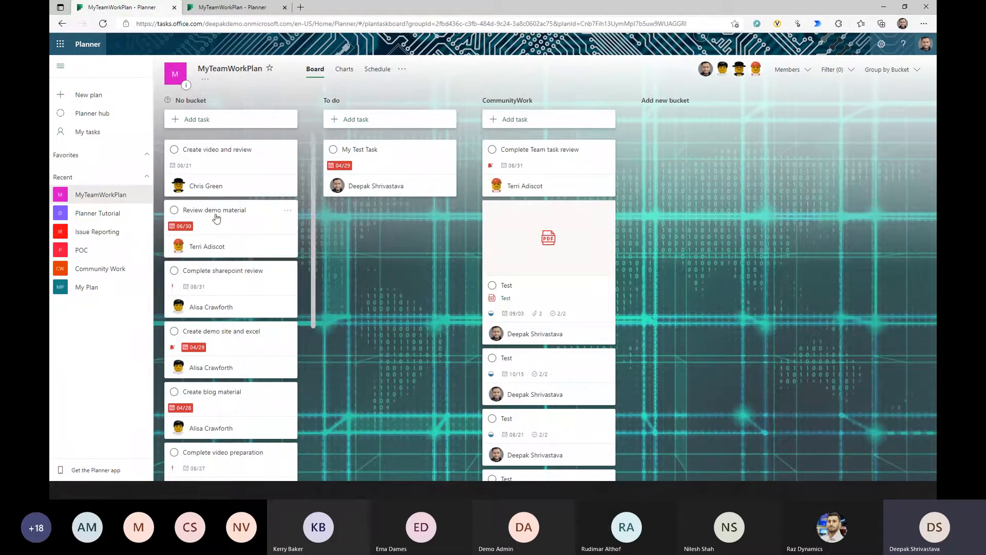
scroll(214, 216, "down", 3)
scroll(220, 286, "up", 3)
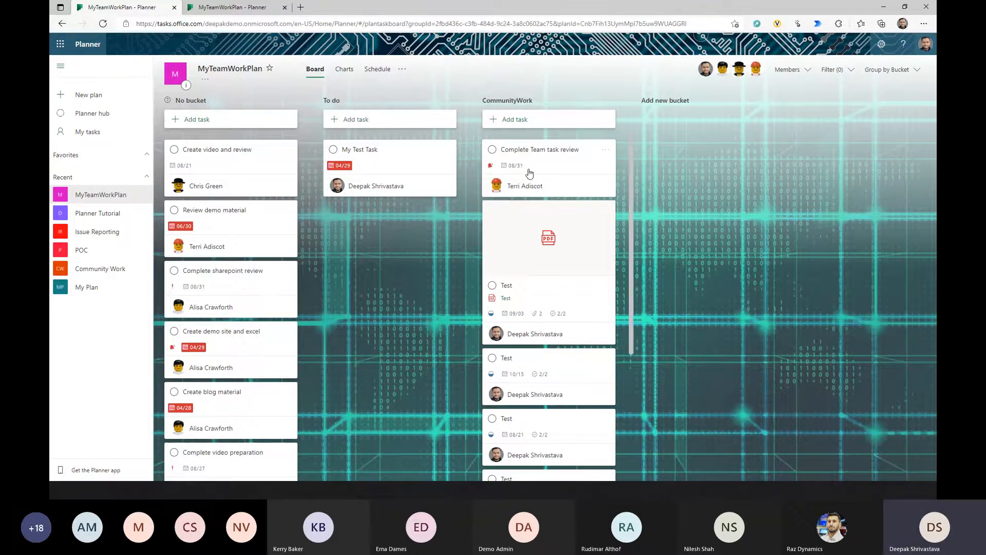
scroll(543, 268, "down", 2)
scroll(547, 231, "up", 1)
scroll(548, 233, "up", 1)
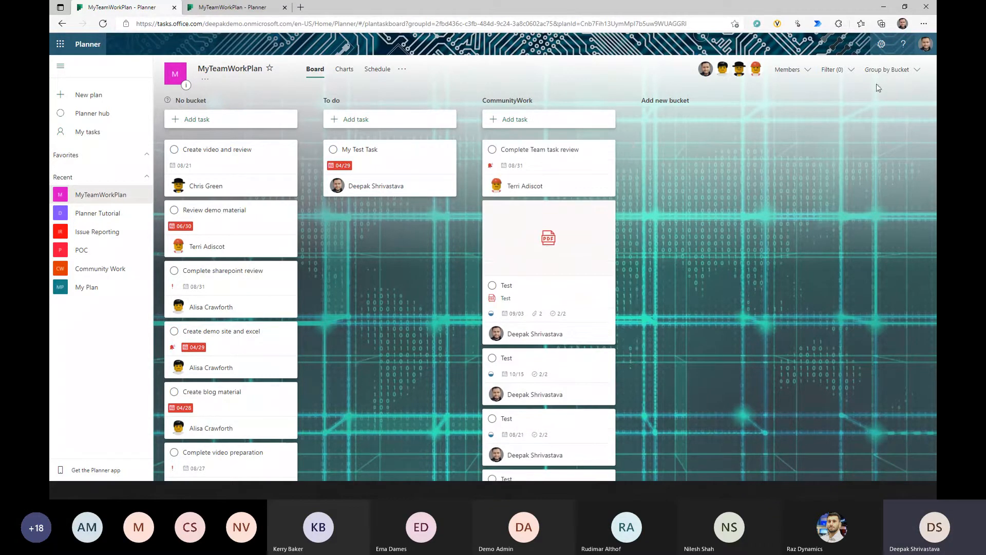
Group the board by Assigned to and examine the assigned and unassigned task columns
left_click(894, 70)
left_click(872, 103)
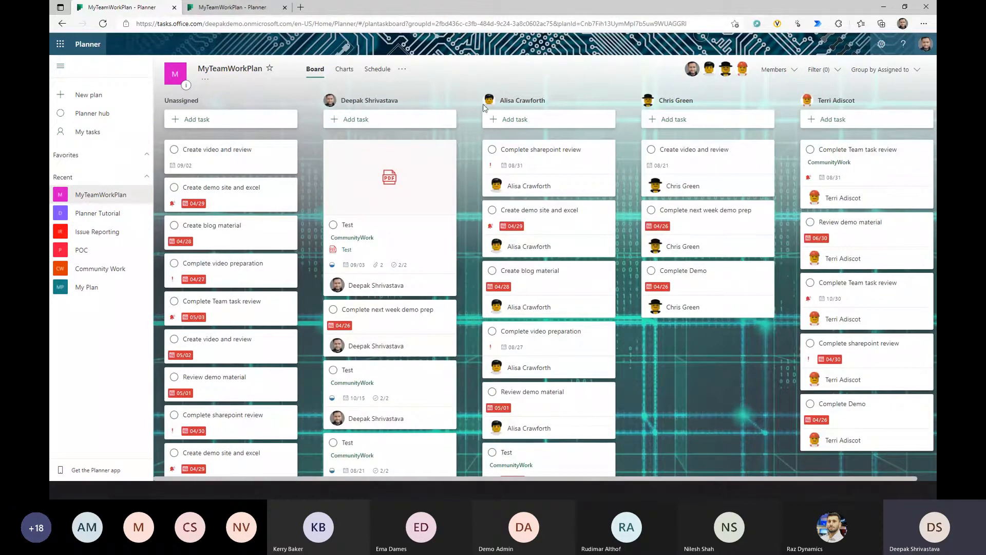
scroll(406, 247, "down", 4)
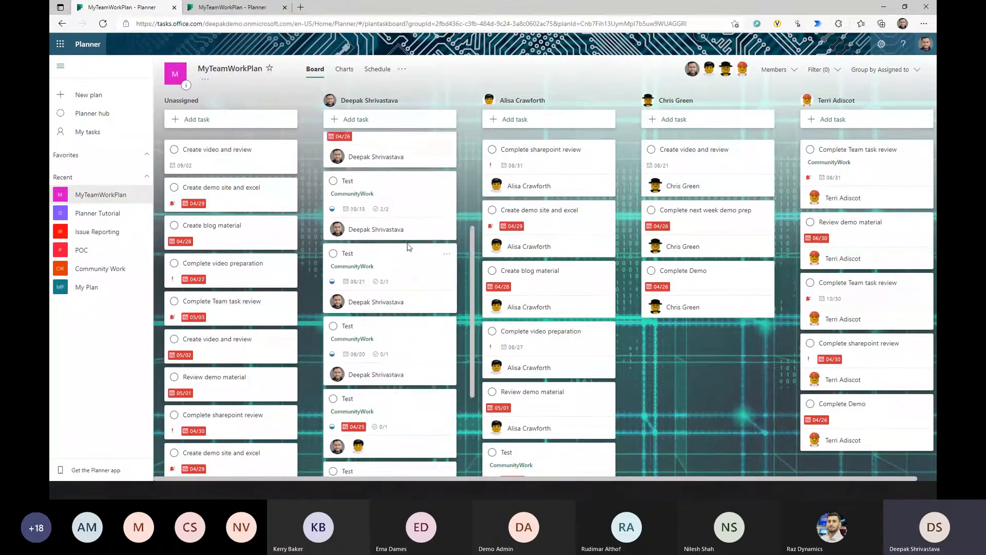
scroll(409, 247, "up", 2)
scroll(512, 189, "down", 3)
scroll(513, 189, "up", 3)
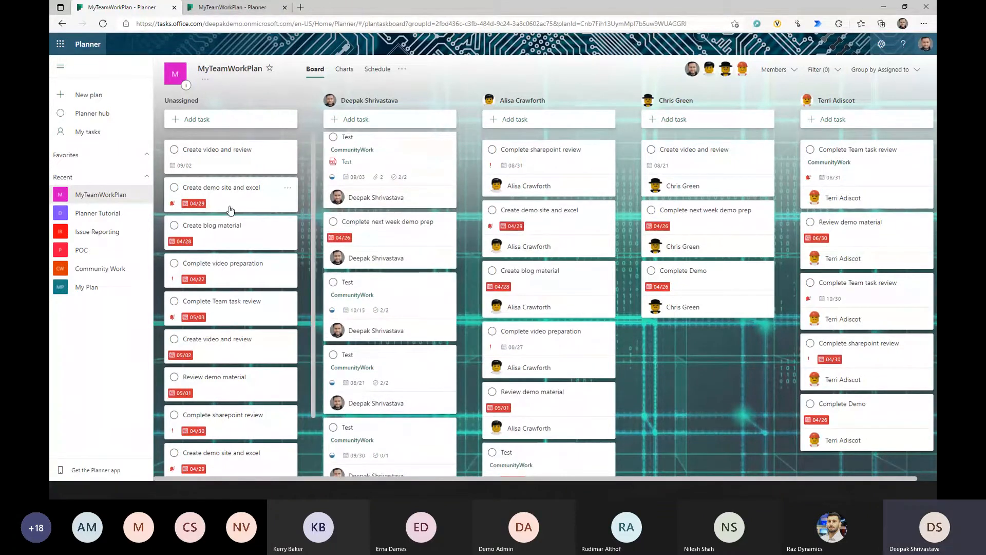
scroll(229, 210, "down", 3)
scroll(200, 197, "up", 3)
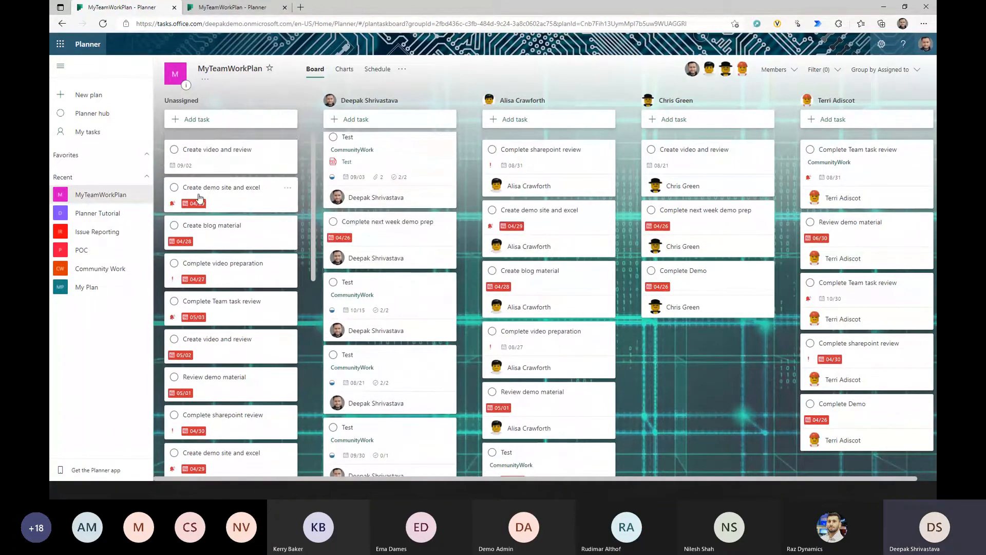
View the board's tasks grouped by Progress and by Due date
left_click(888, 69)
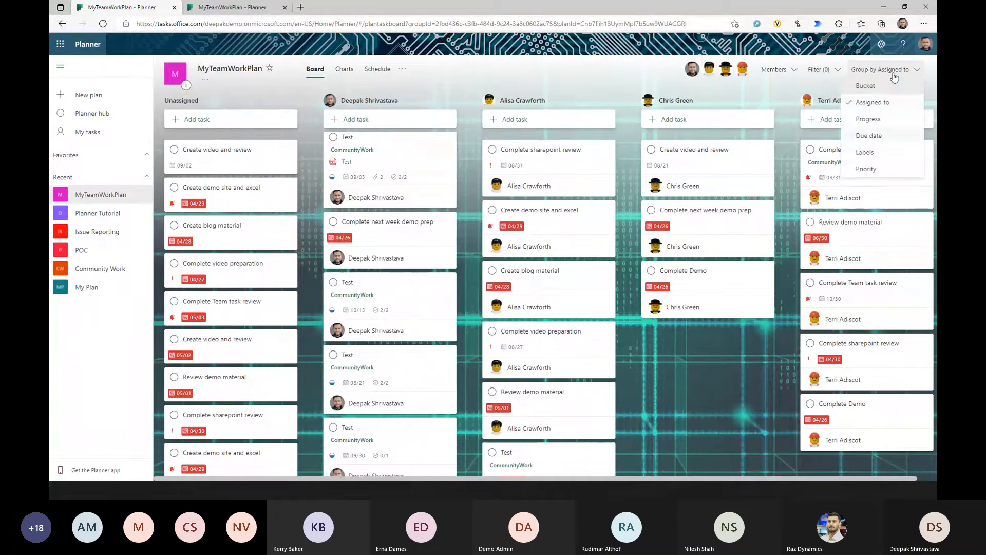
left_click(873, 120)
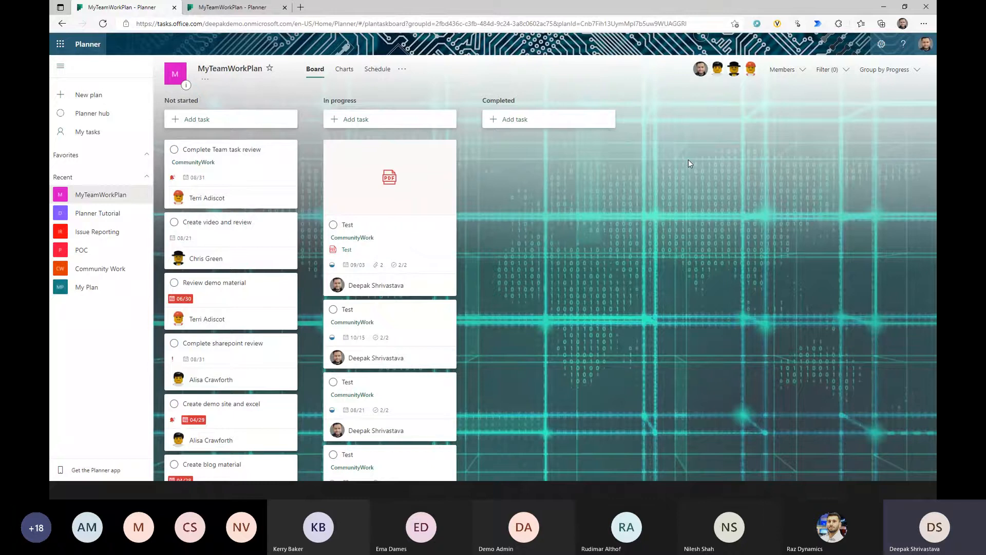
left_click(915, 71)
left_click(879, 136)
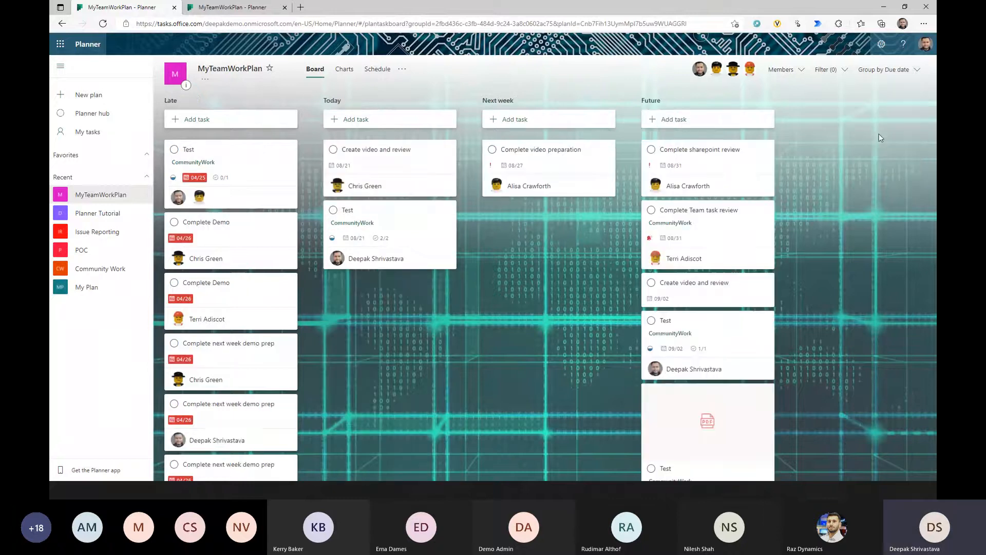
View the board's tasks grouped by Labels and by Priority
left_click(913, 71)
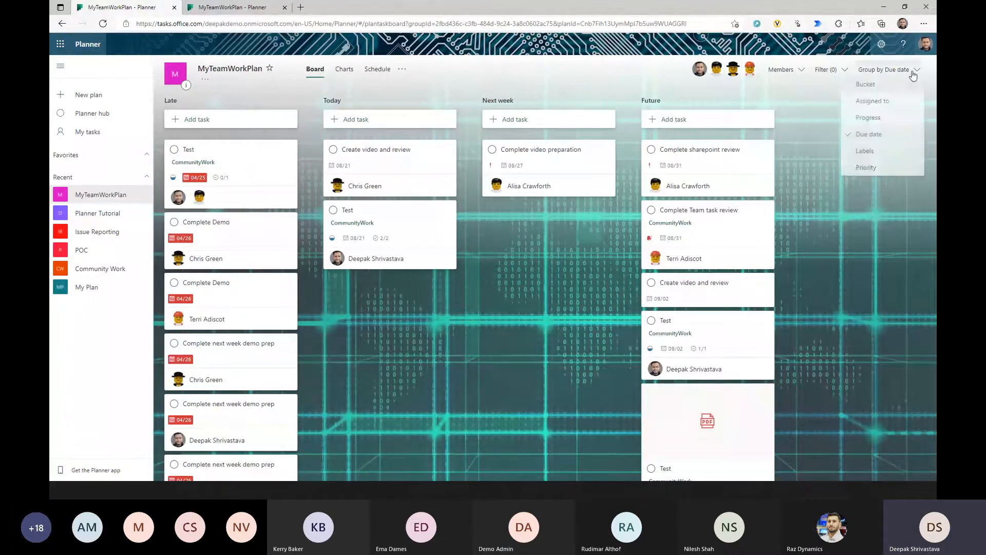
left_click(875, 152)
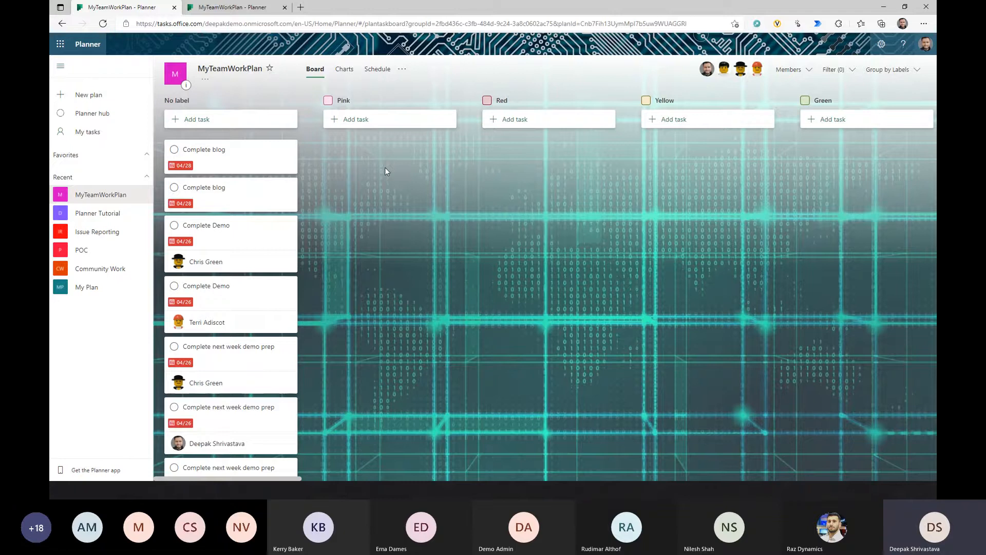
left_click(896, 70)
left_click(870, 169)
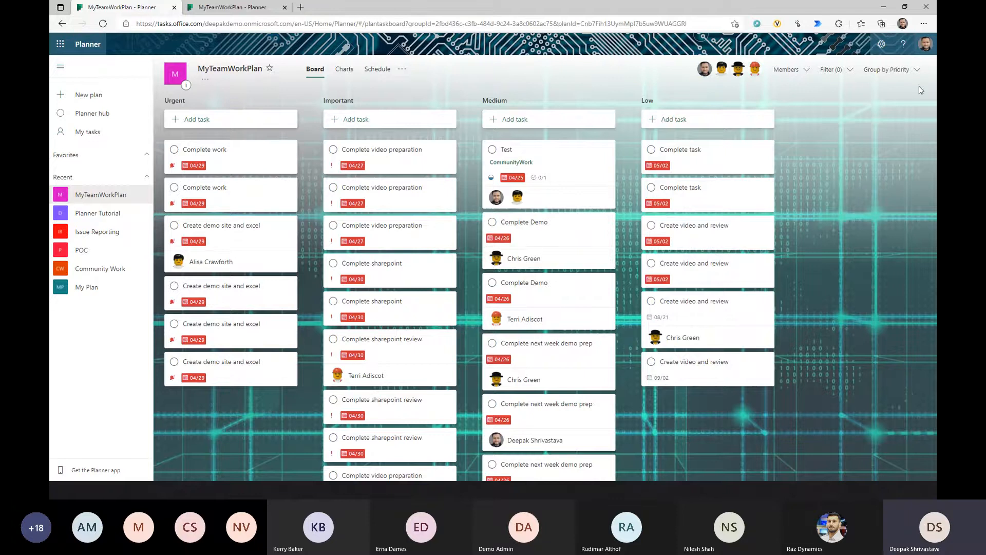
Group the board by Bucket again and examine the plan's status, bucket, priority and member charts
left_click(915, 71)
left_click(872, 87)
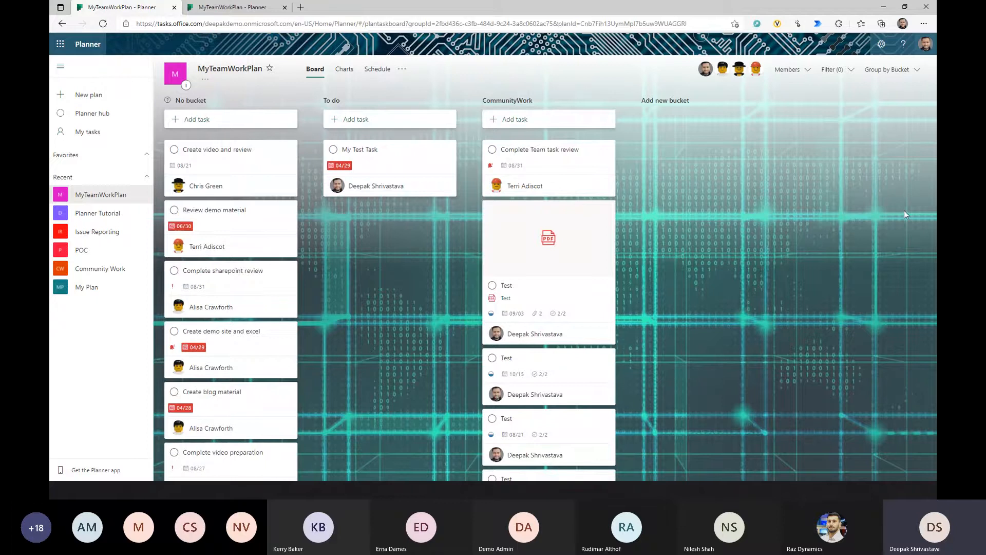
left_click(345, 72)
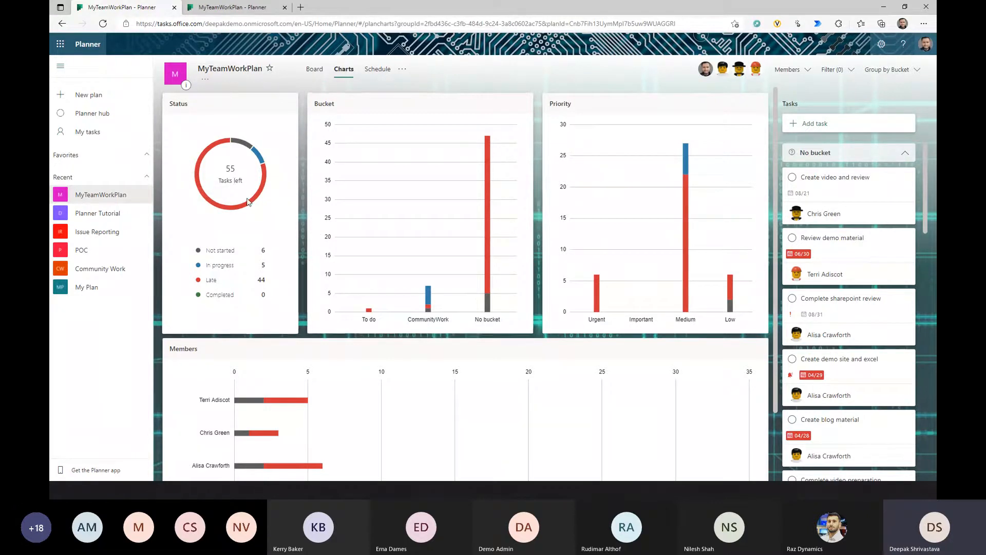
mouse_move(491, 211)
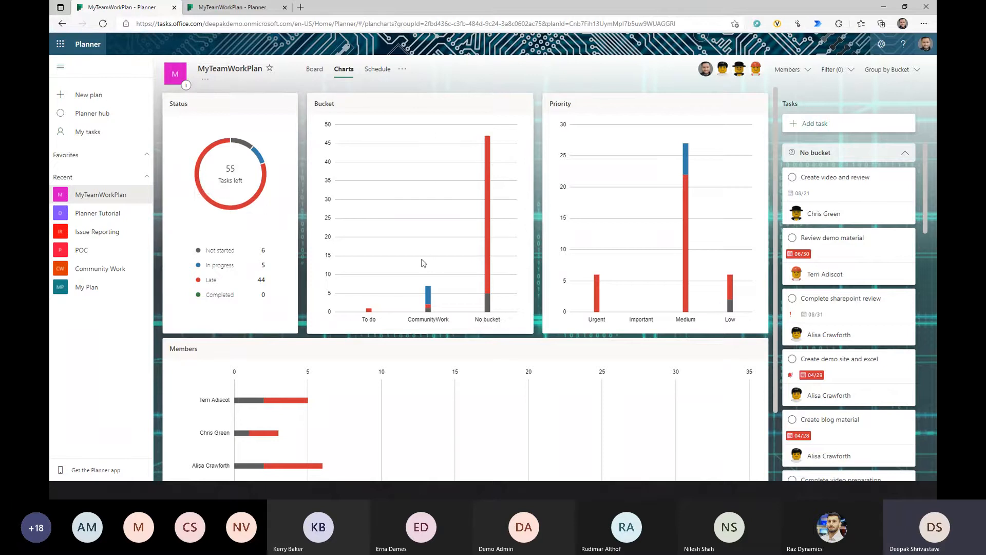
scroll(568, 313, "down", 2)
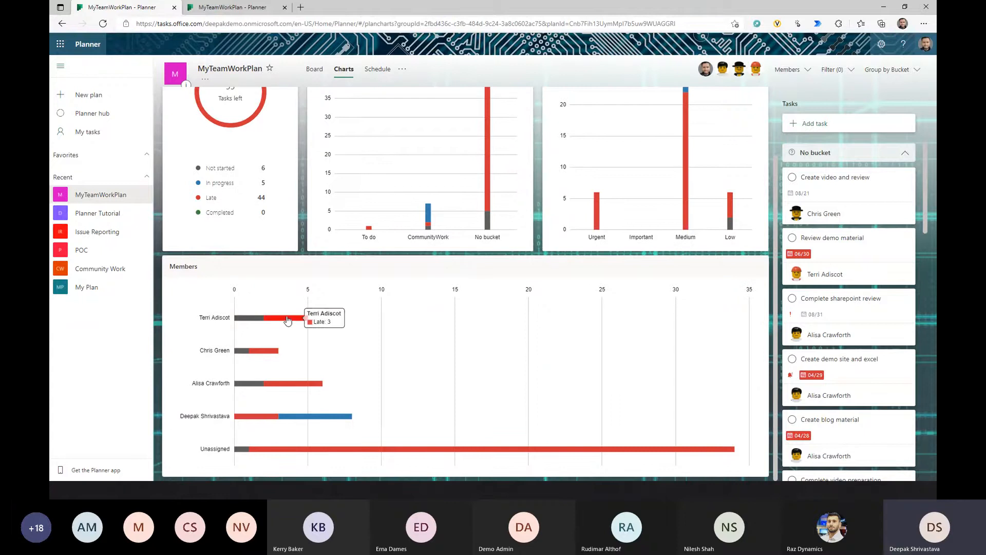
mouse_move(288, 324)
mouse_move(309, 452)
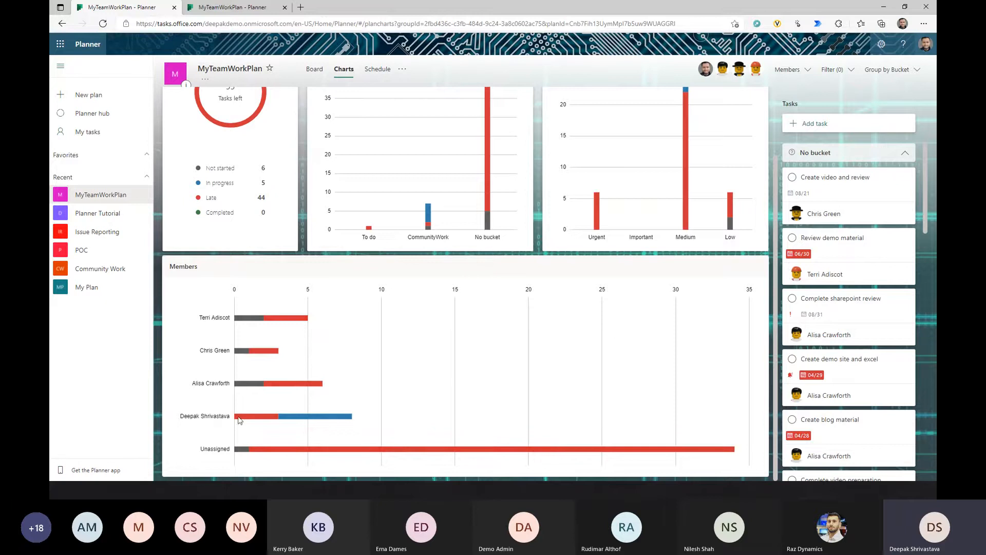
mouse_move(294, 419)
scroll(400, 388, "up", 2)
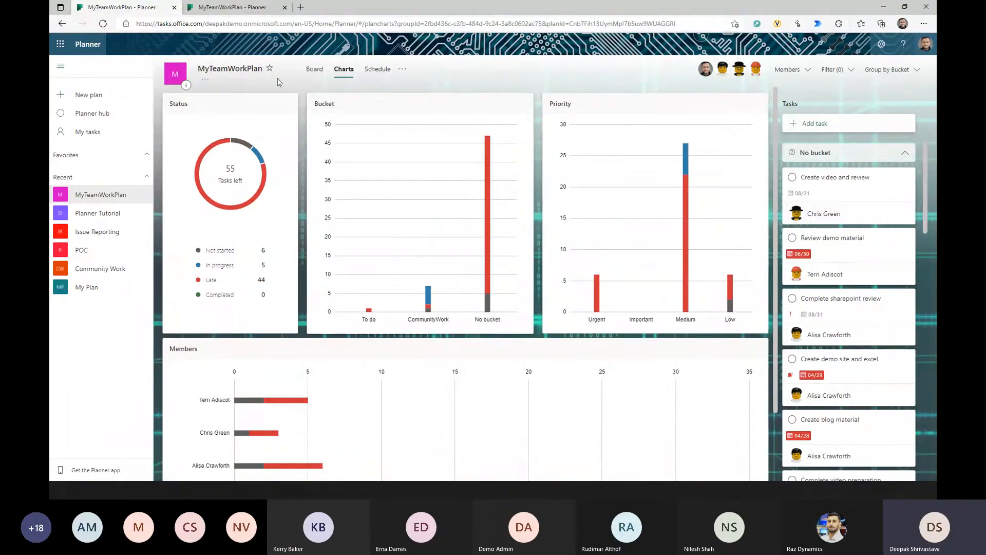
Show the plan's monthly schedule and review the additional options available for the plan
left_click(377, 69)
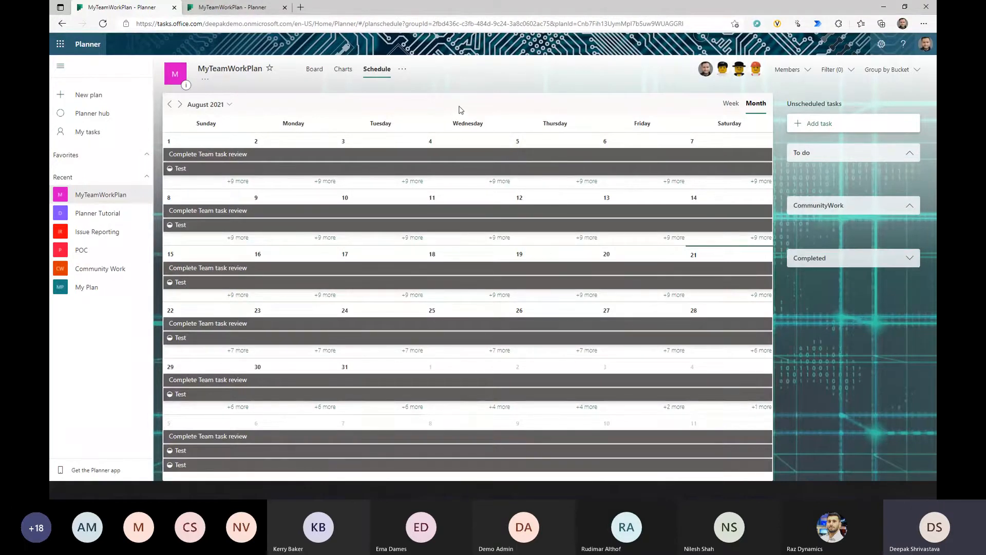
left_click(403, 69)
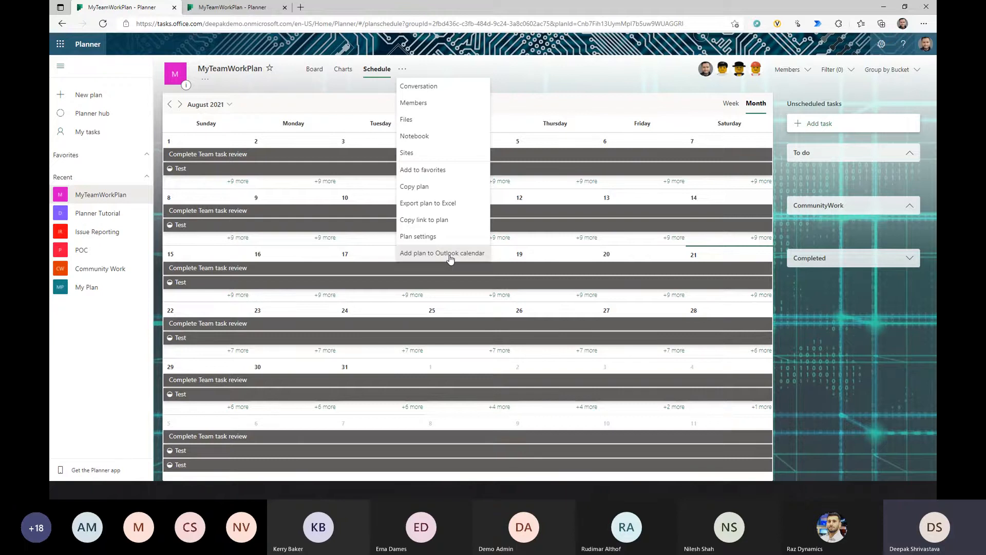
left_click(531, 76)
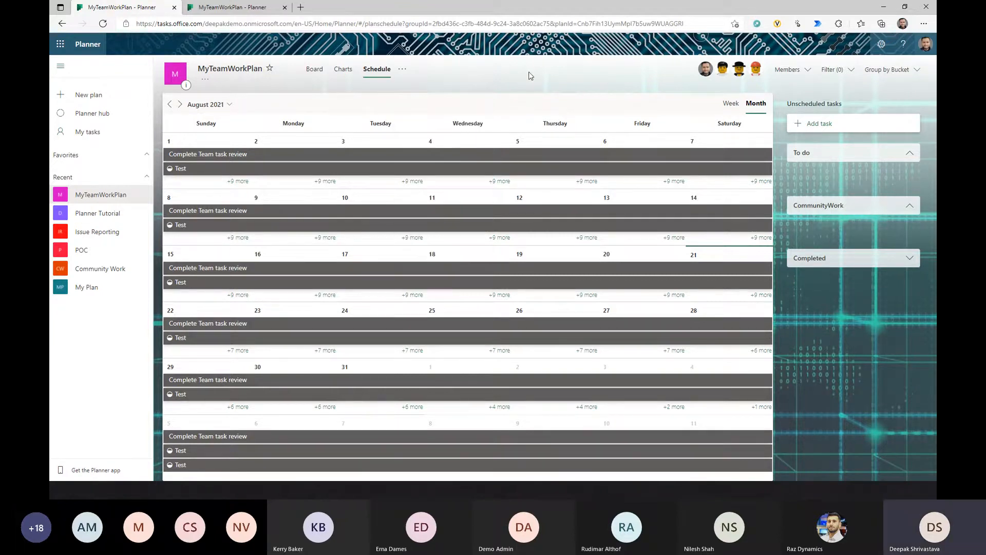
left_click(402, 69)
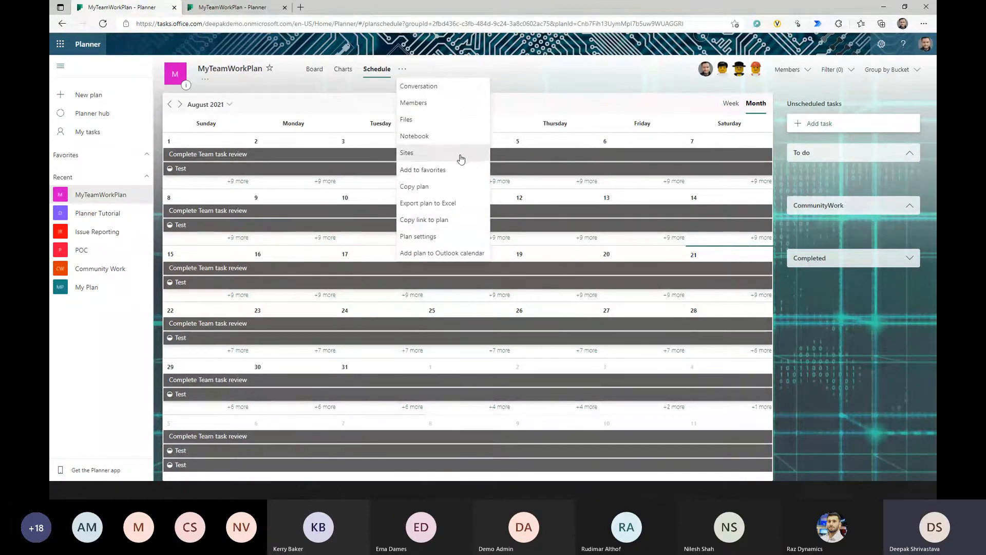
left_click(557, 82)
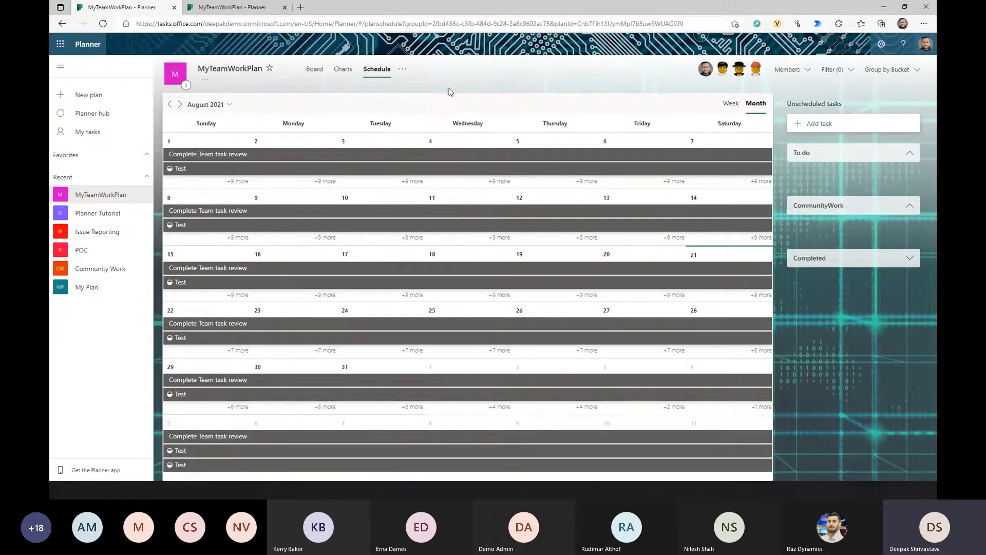
Export the plan to Excel and open the downloaded MyTeamWorkPlan.xlsx in a maximized Excel window
left_click(402, 69)
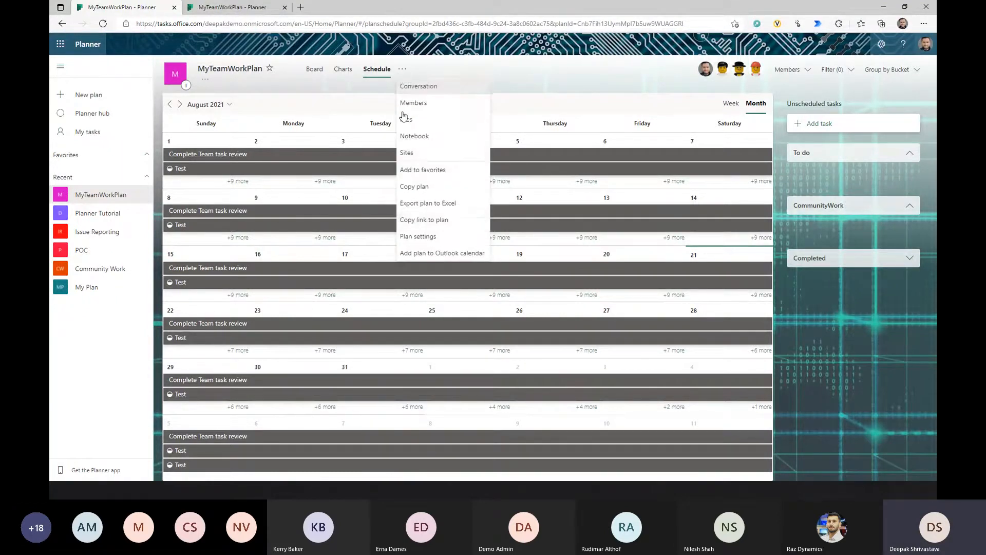
left_click(450, 204)
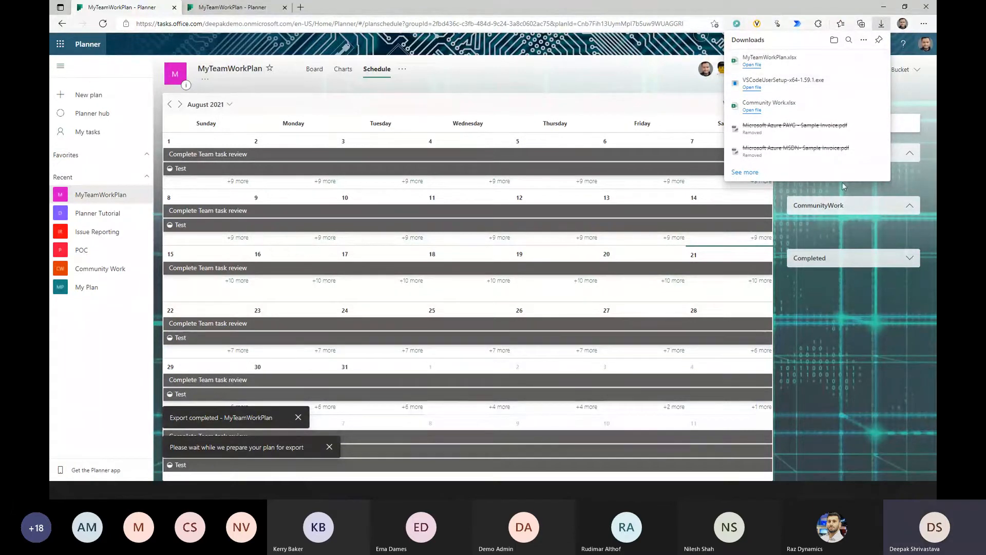
left_click(750, 64)
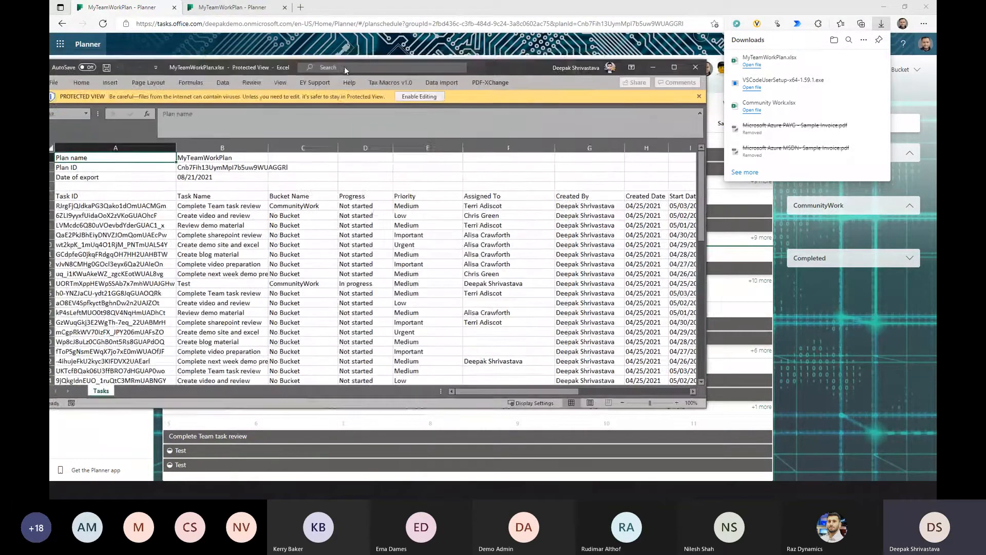
left_click_drag(345, 67, 674, 59)
double_click(674, 60)
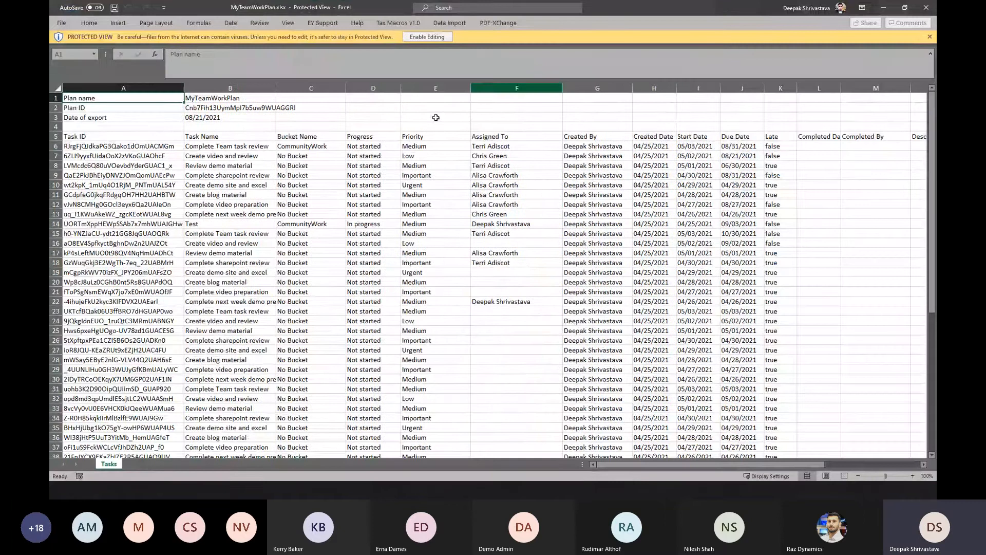
Widen columns A and B of the exported Tasks sheet so the IDs and task names fit
left_click_drag(183, 88, 218, 88)
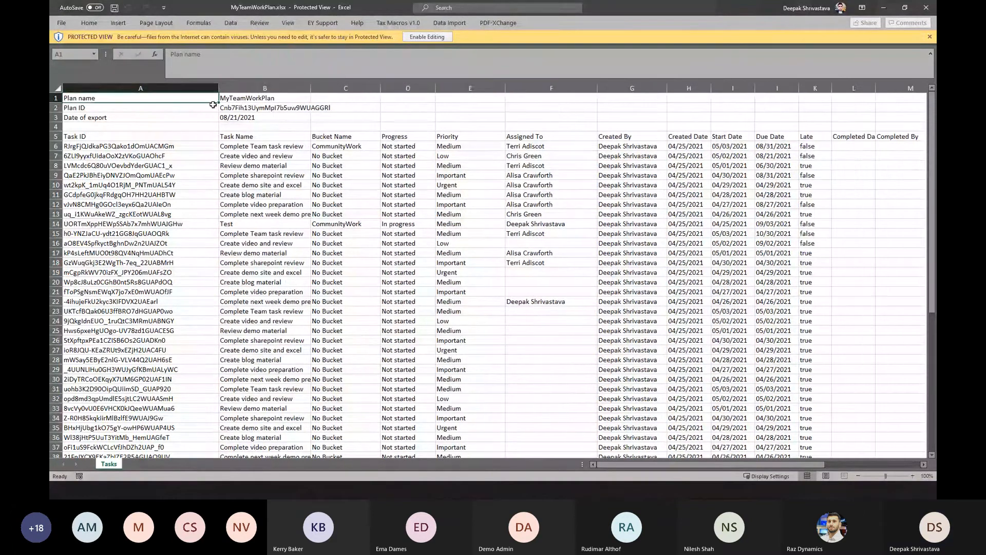
left_click(186, 110)
left_click(228, 108)
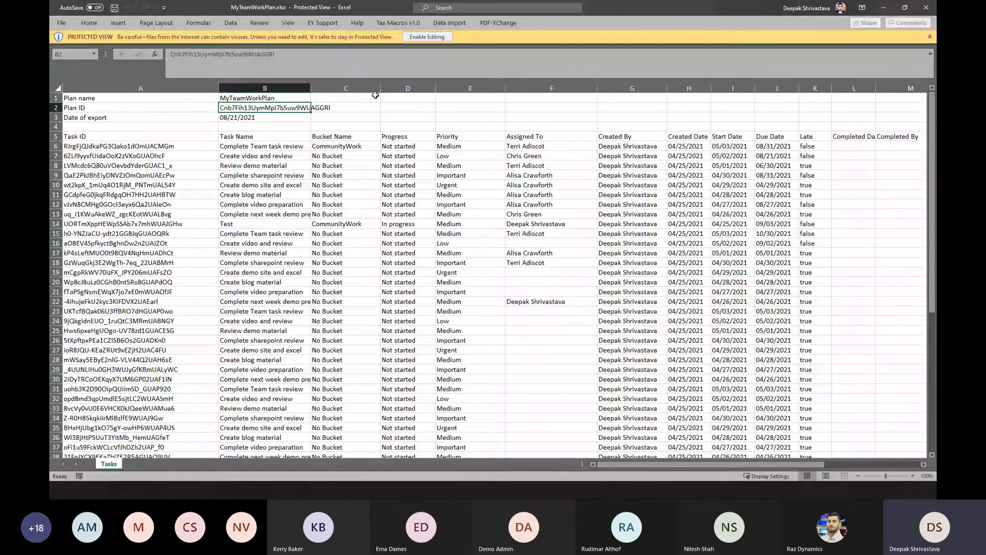
left_click_drag(311, 88, 336, 88)
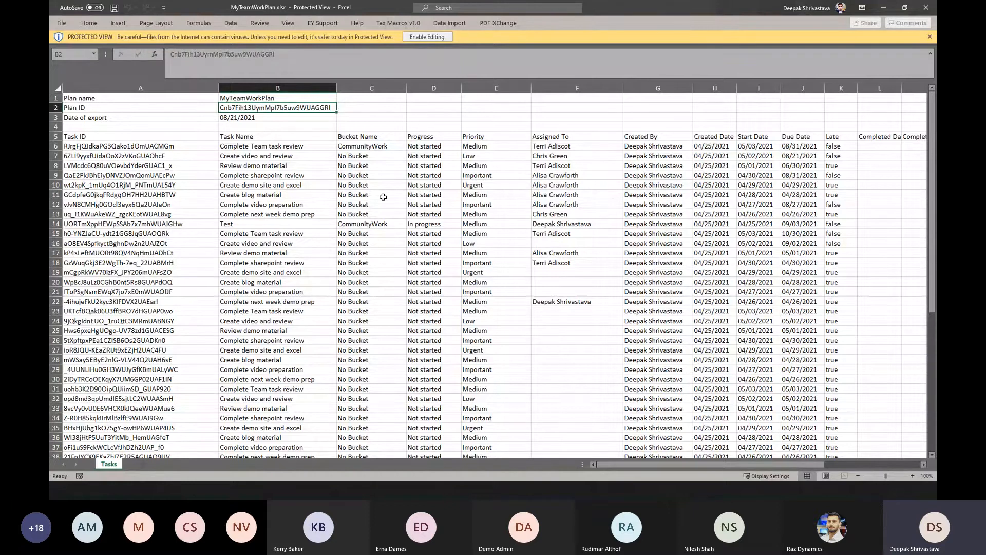
Review the exported task rows, including the task IDs, task names and Created By entries
left_click(183, 157)
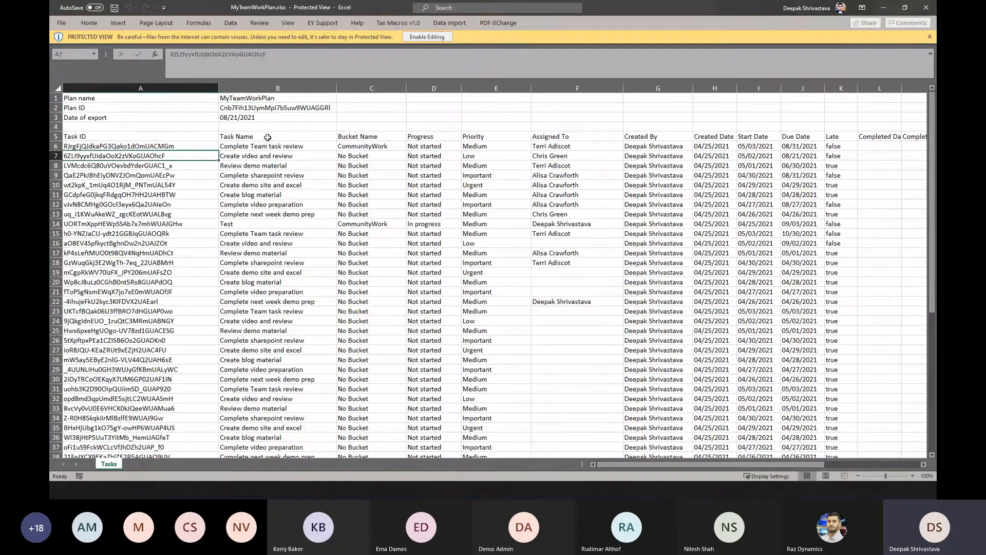
left_click(143, 165)
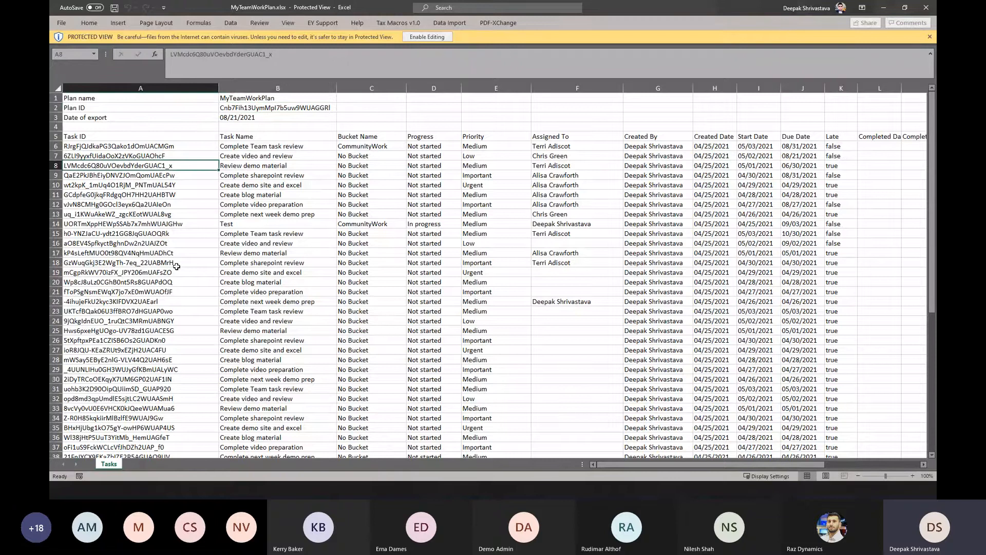
left_click(268, 157)
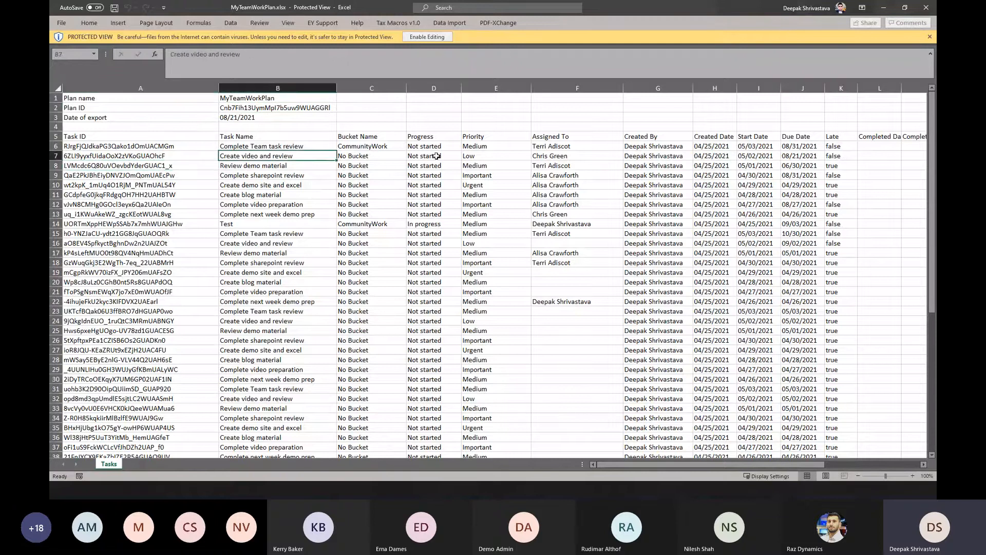
left_click(670, 146)
scroll(674, 259, "down", 12)
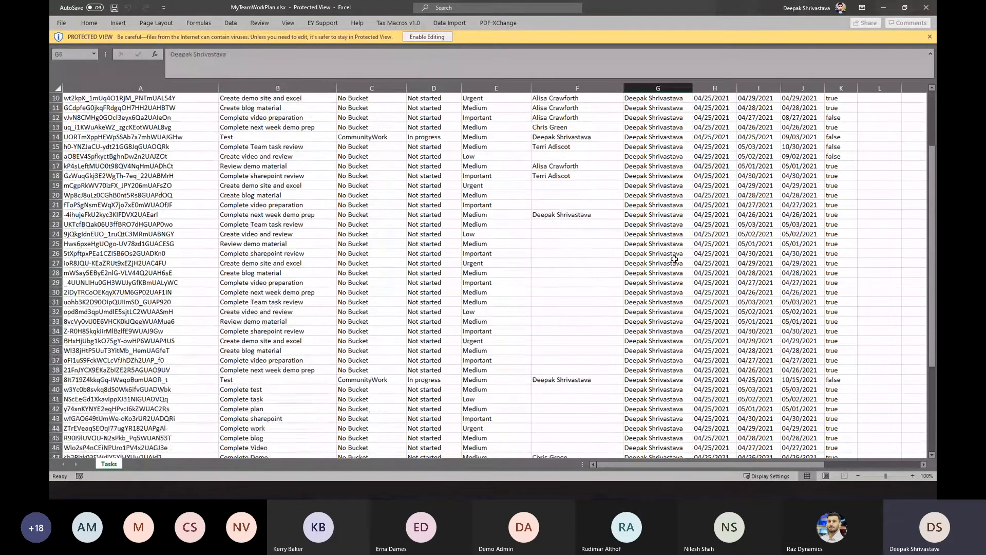
scroll(673, 259, "up", 12)
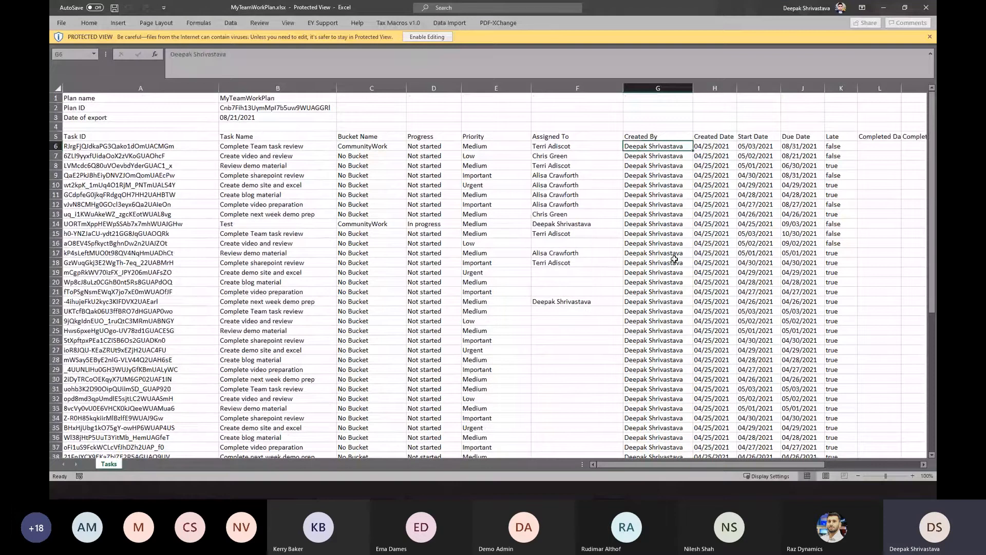
Switch back to the MyTeamWorkPlan board in Planner and move the "Create video and review" task to the CommunityWork bucket
left_click(883, 7)
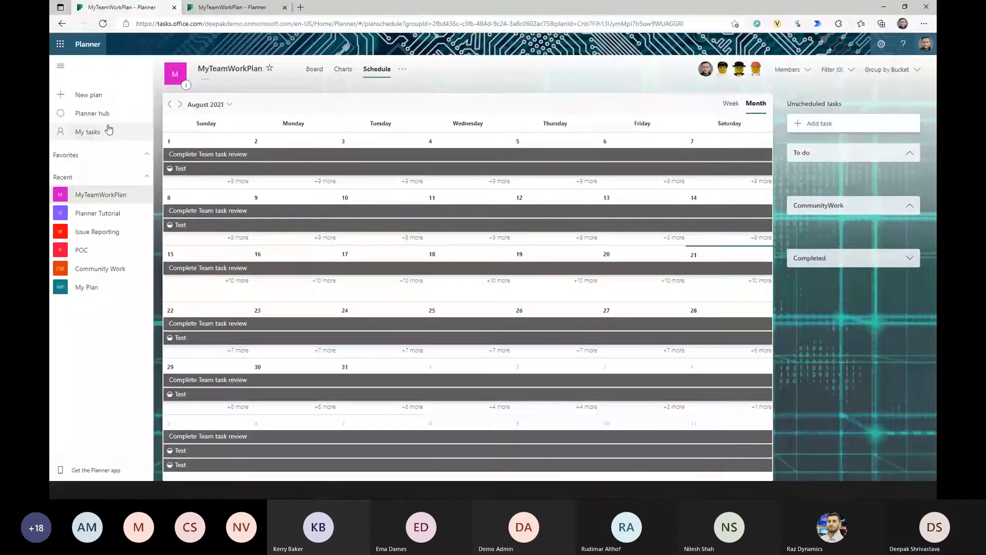
left_click(314, 69)
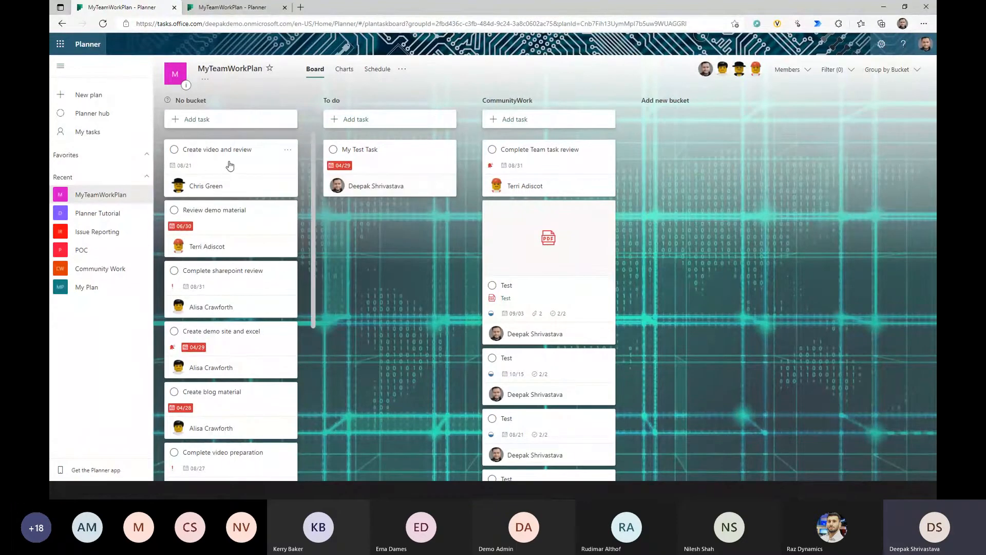
left_click(291, 166)
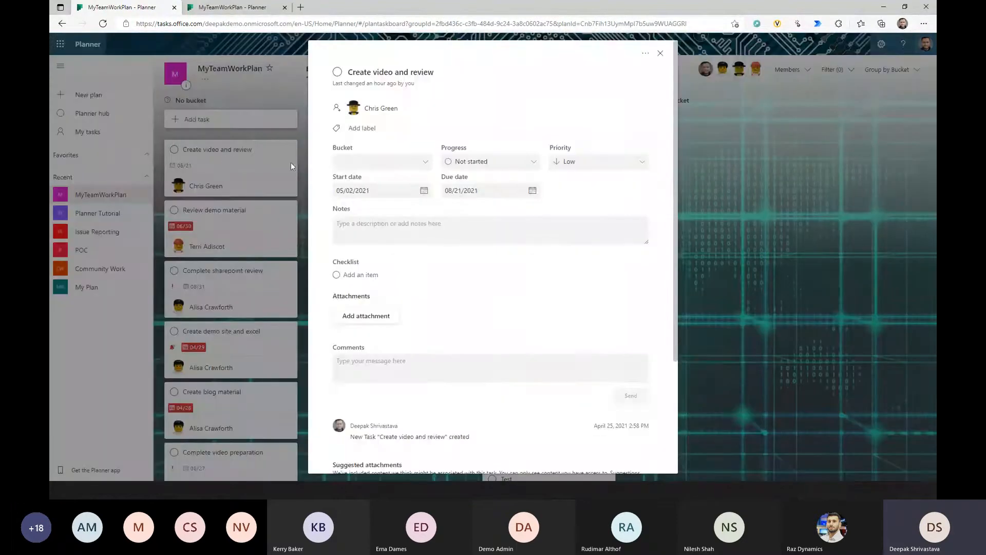
left_click(398, 163)
left_click(400, 195)
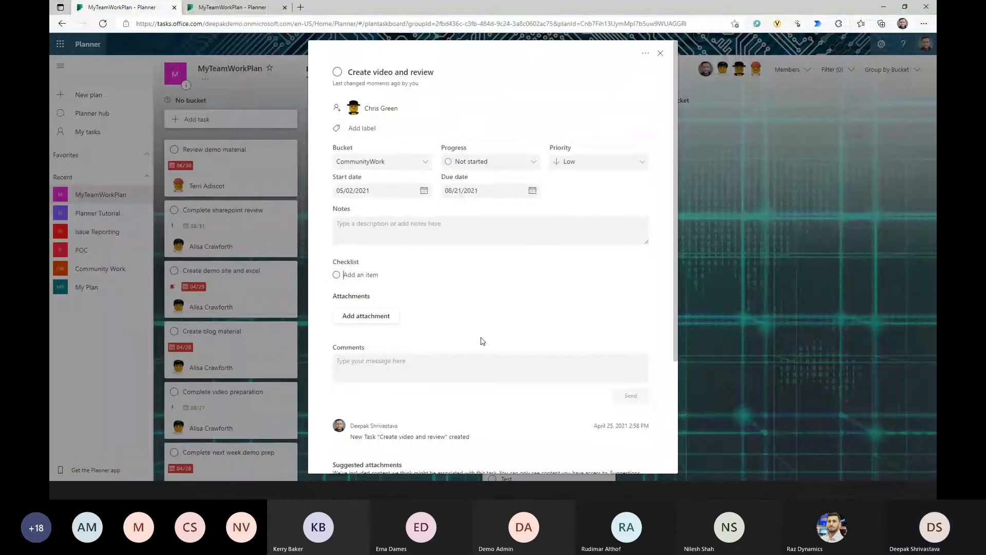
Add a checklist item named "Checklist" to the "Create video and review" task and close its details
scroll(469, 336, "down", 3)
scroll(396, 172, "up", 3)
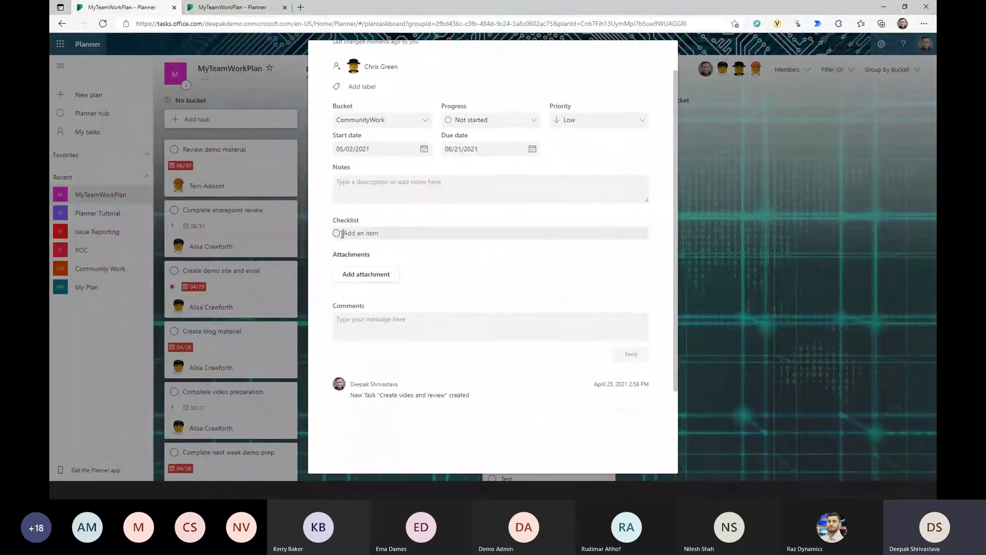
left_click(378, 234)
type("Checklist")
key("Return")
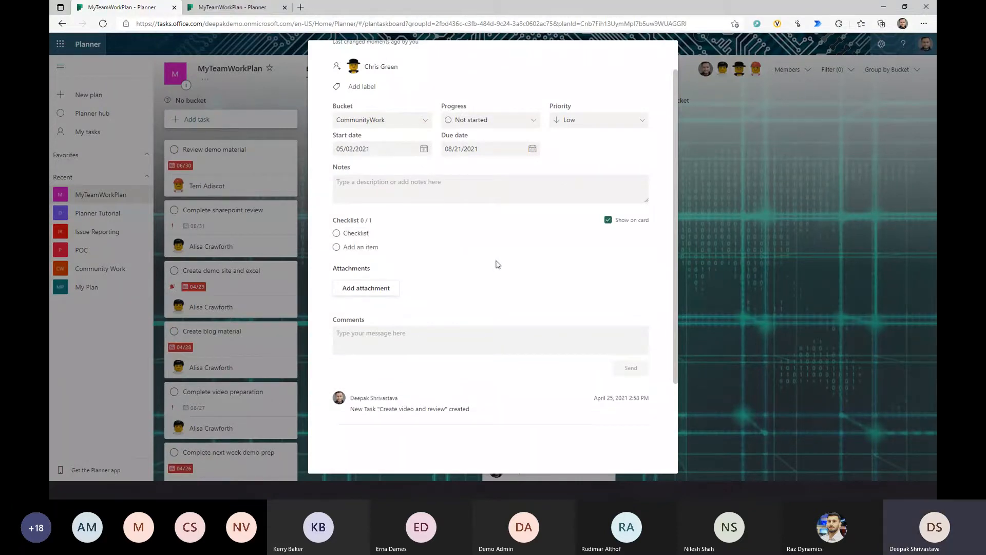
scroll(548, 292, "up", 1)
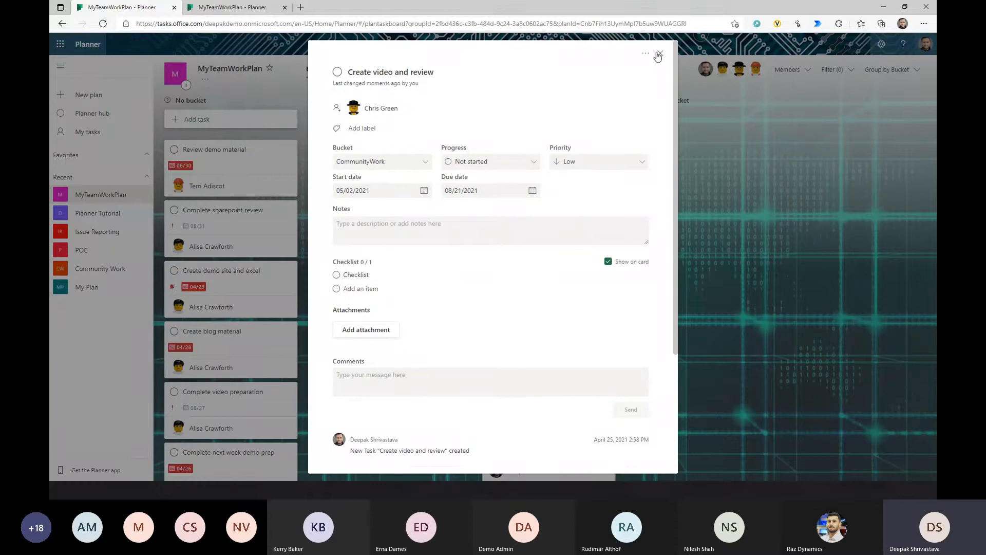
left_click(660, 53)
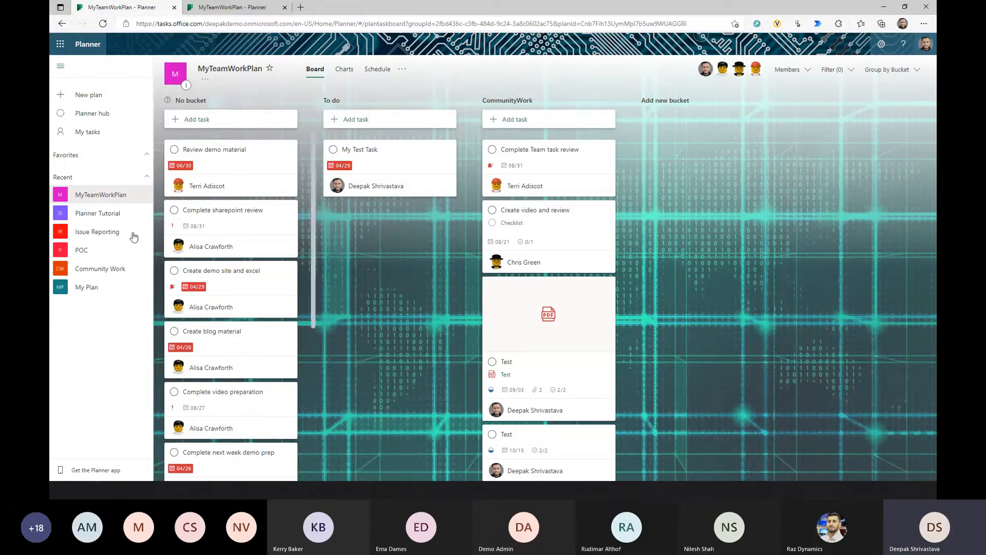
View the Planner Tutorial board, return to MyTeamWorkPlan and look through the details of the "Review demo material" task
left_click(103, 212)
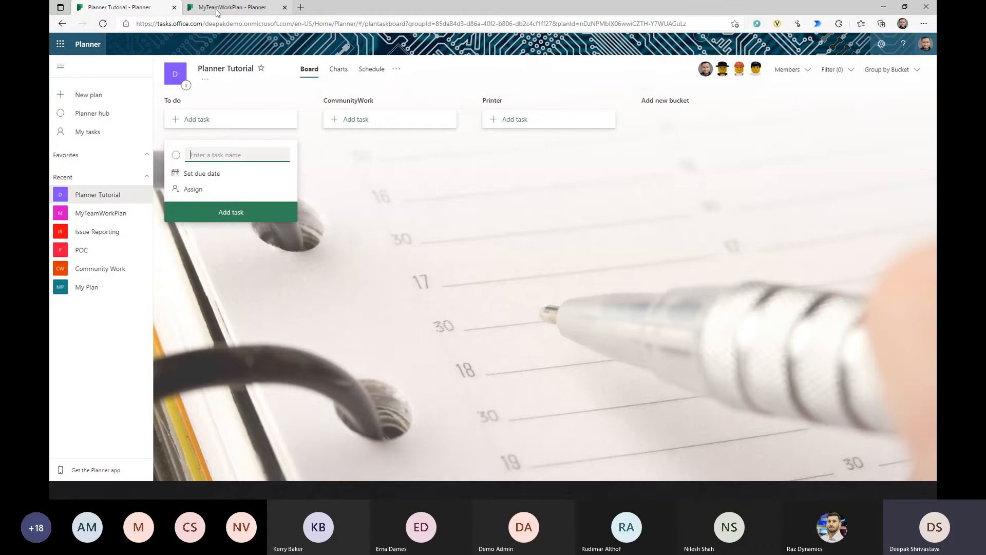
left_click(113, 214)
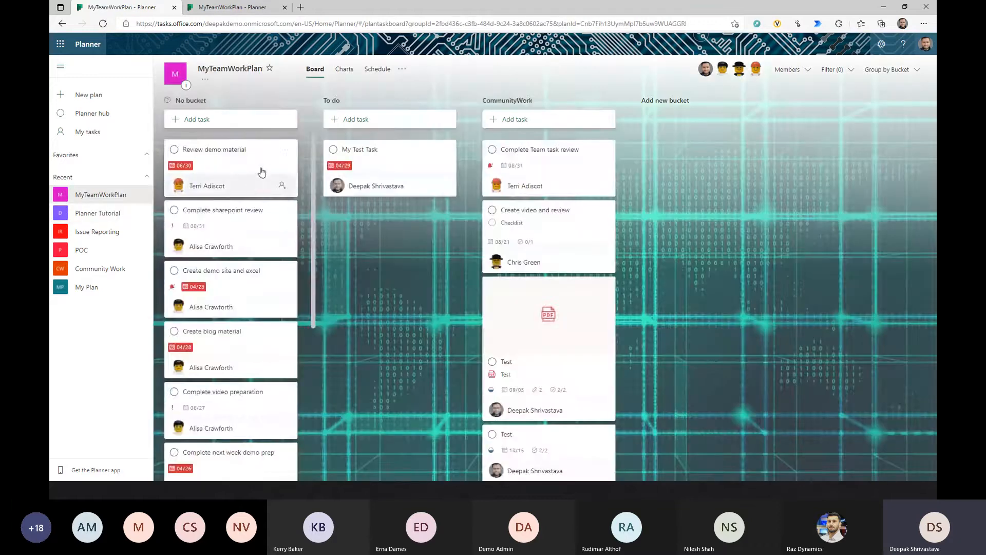
left_click(261, 162)
scroll(426, 328, "down", 2)
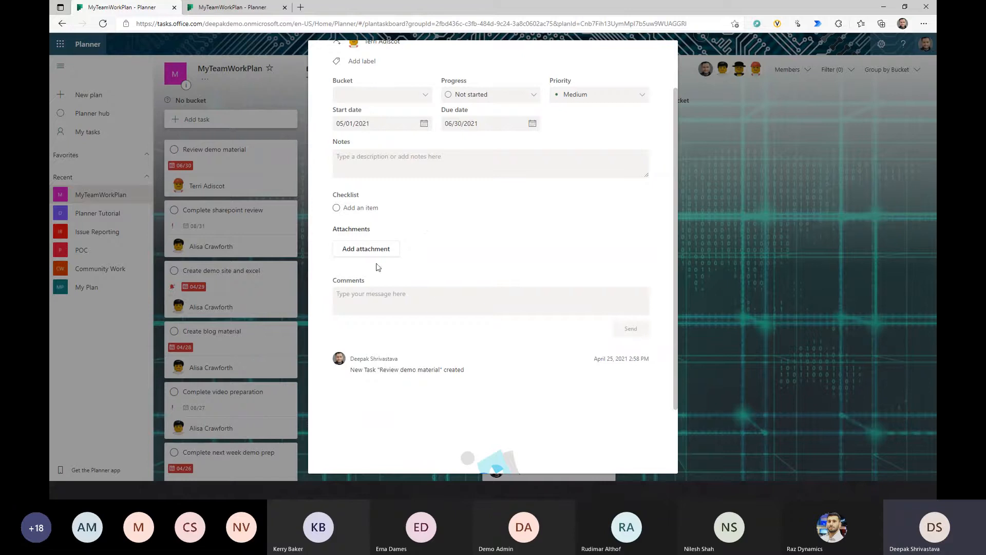
left_click(716, 212)
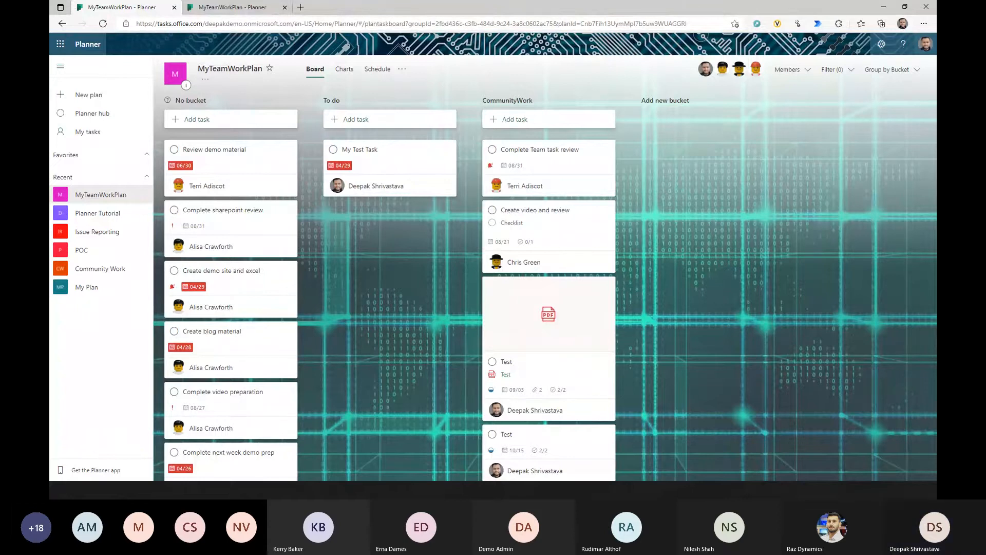
Show the Planner Tutorial board, and open MyPlannerTask.xlsx from the SharePoint Documents library in the maximized browser window
left_click(103, 213)
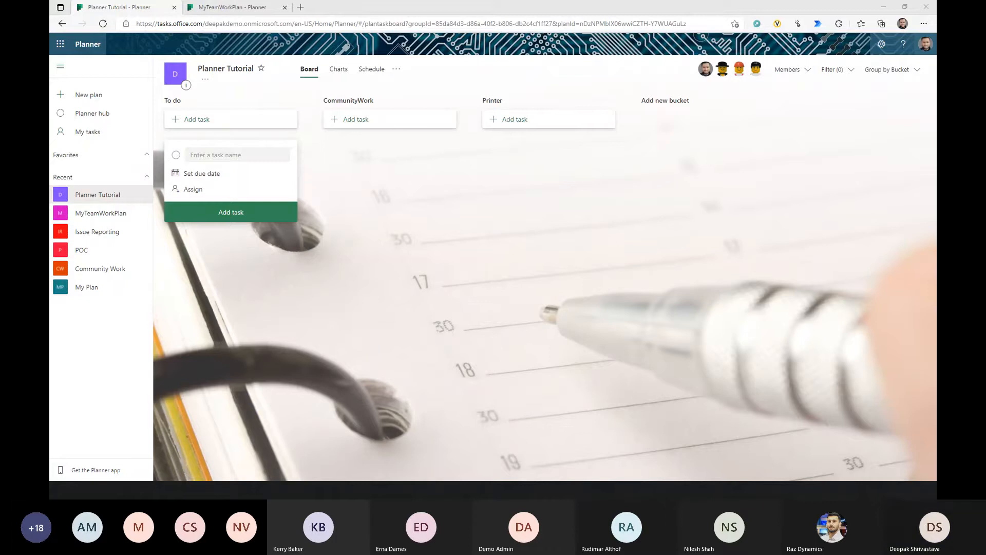
left_click_drag(50, 44, 499, 35)
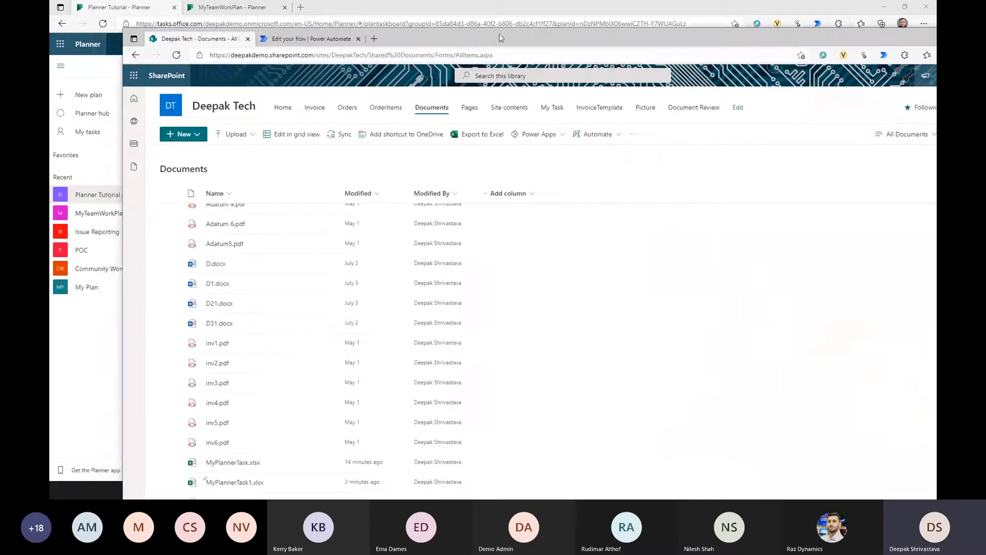
double_click(514, 37)
scroll(295, 161, "down", 2)
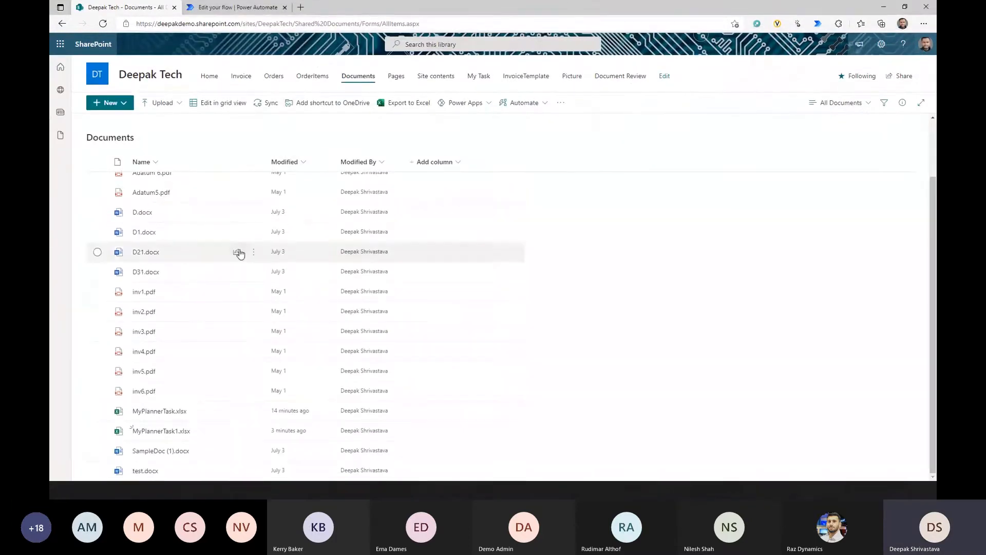
left_click(174, 410)
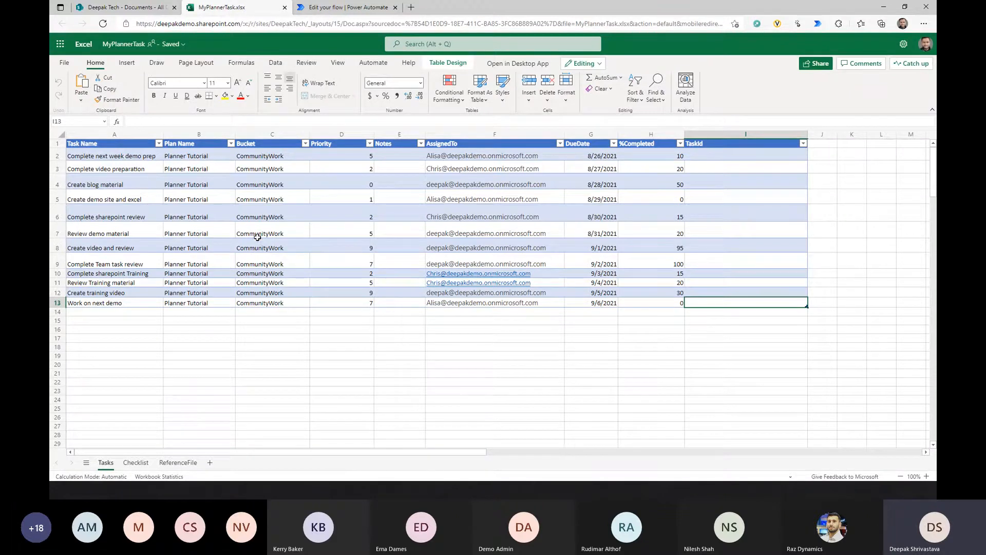
Examine the task names, plan, bucket, priority, assignee, due date and %Completed columns on the Tasks sheet
left_click(111, 156)
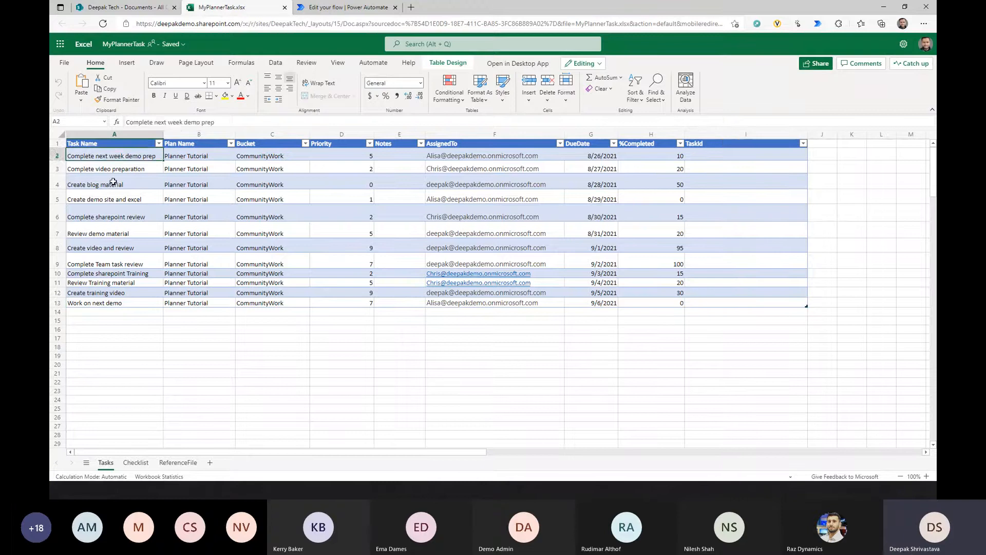
left_click(113, 183)
left_click(115, 214)
left_click(119, 247)
left_click(124, 311)
left_click(185, 155)
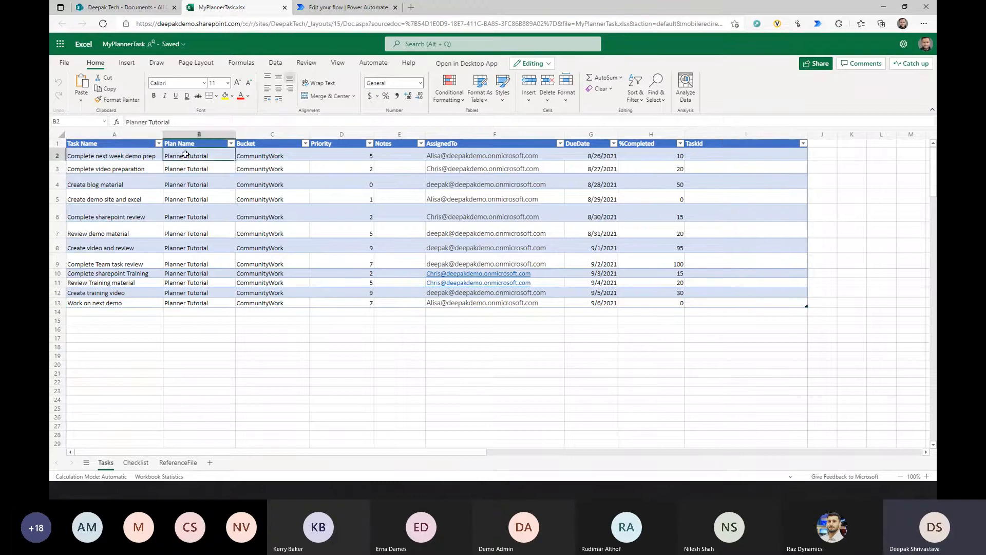
left_click(260, 157)
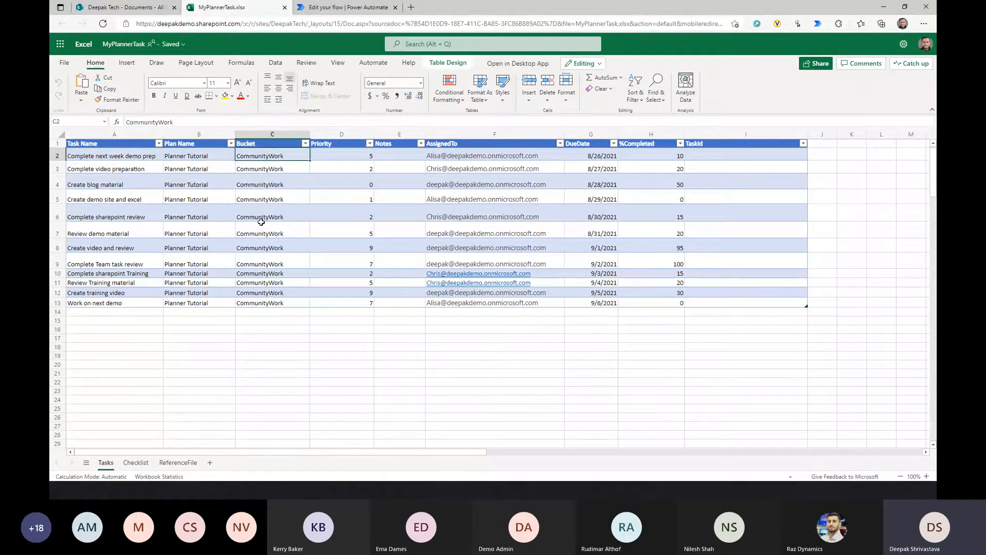
left_click(358, 156)
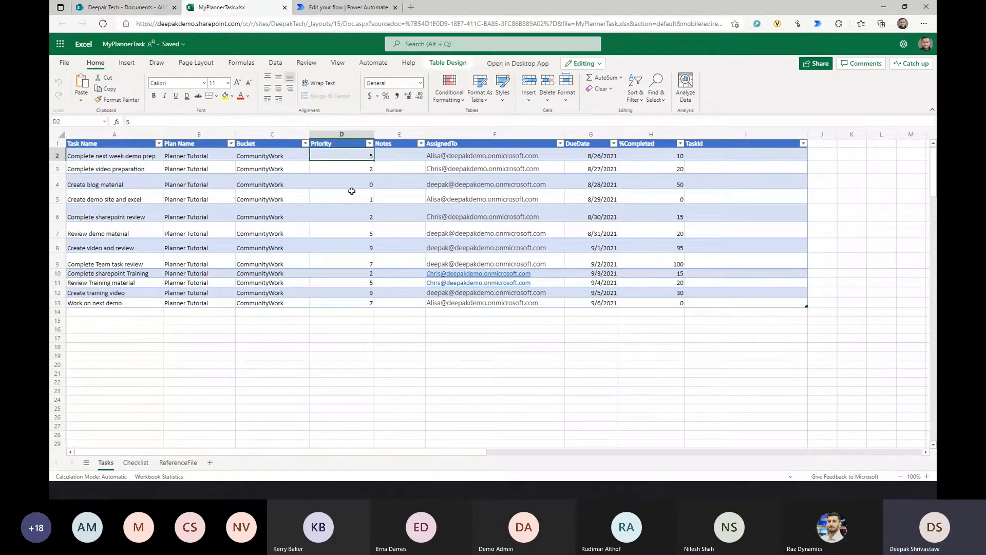
left_click(457, 156)
left_click(606, 199)
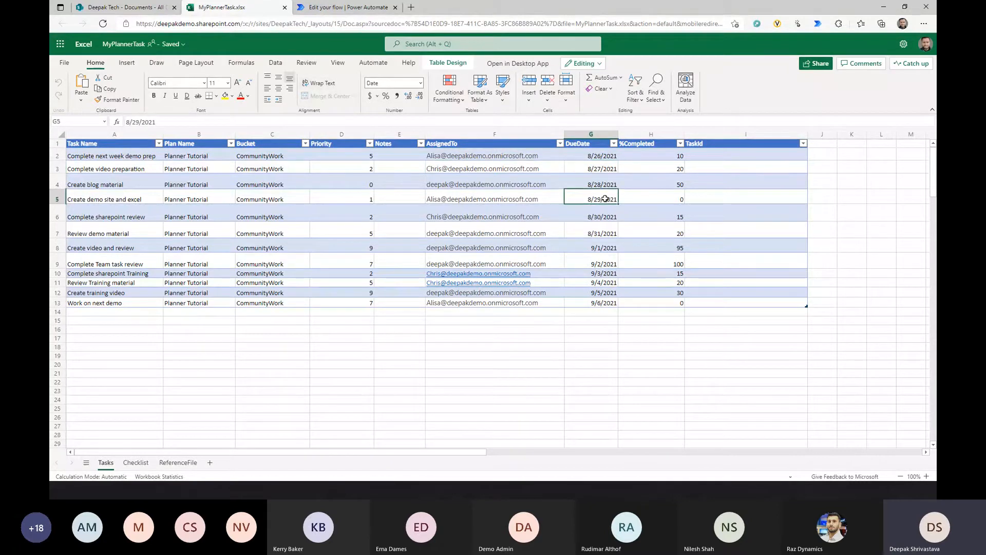
left_click(669, 156)
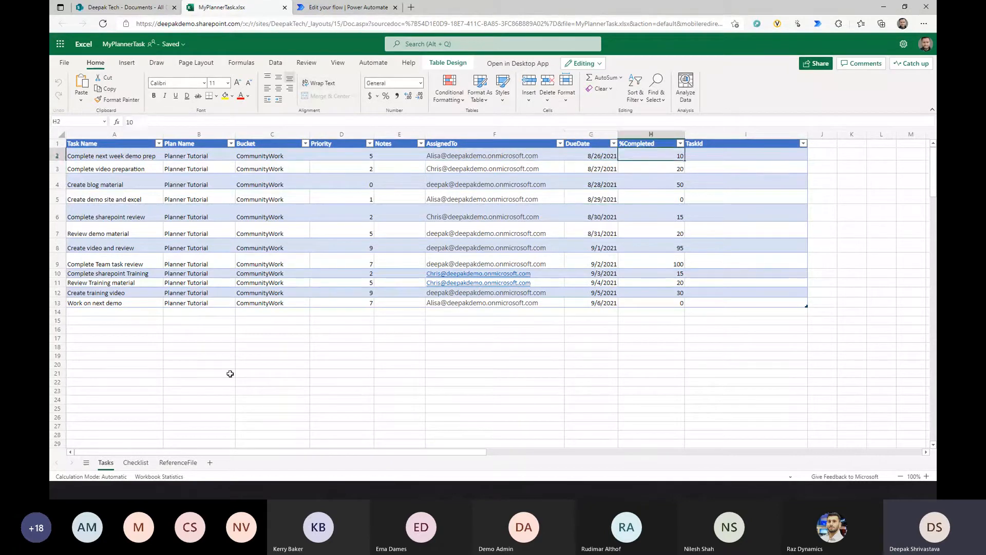
Examine which tasks the items on the Checklist sheet belong to, and return to the Tasks sheet's Task Name column
left_click(135, 464)
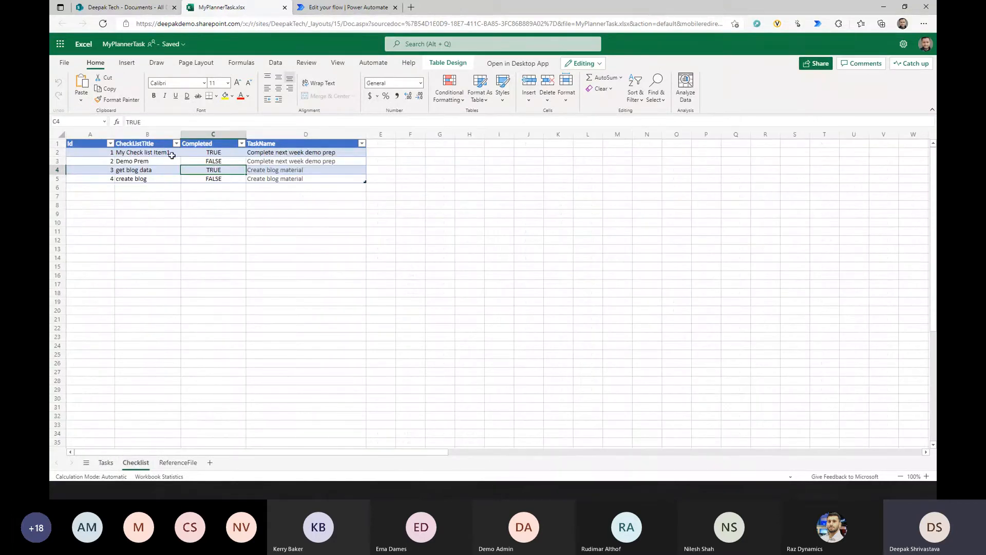
left_click(303, 153)
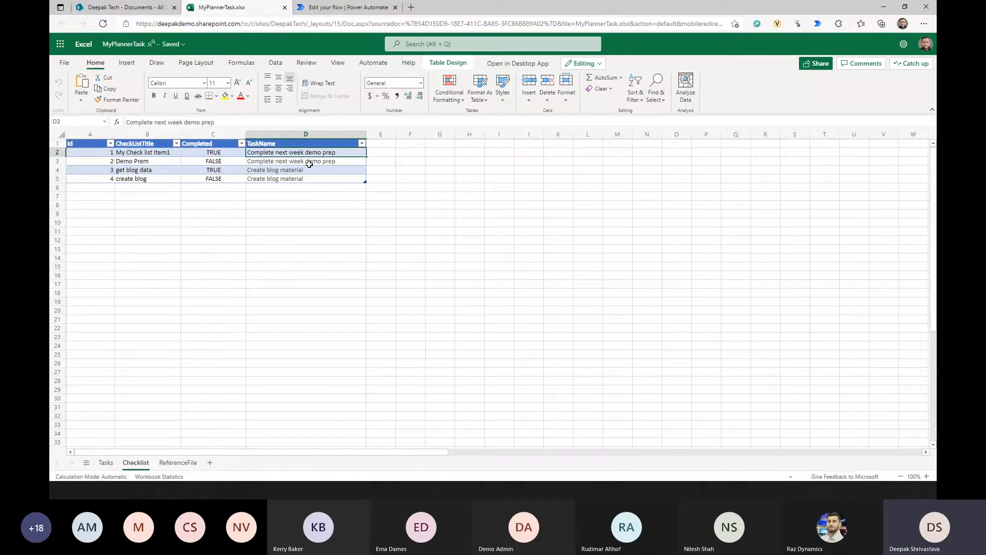
left_click(308, 162)
left_click(302, 170)
left_click(296, 178)
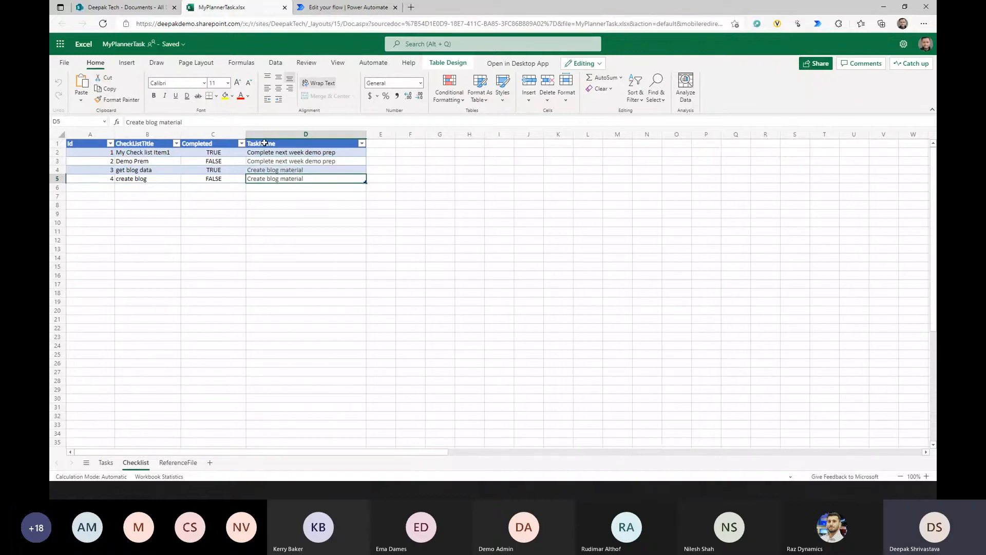
left_click(106, 462)
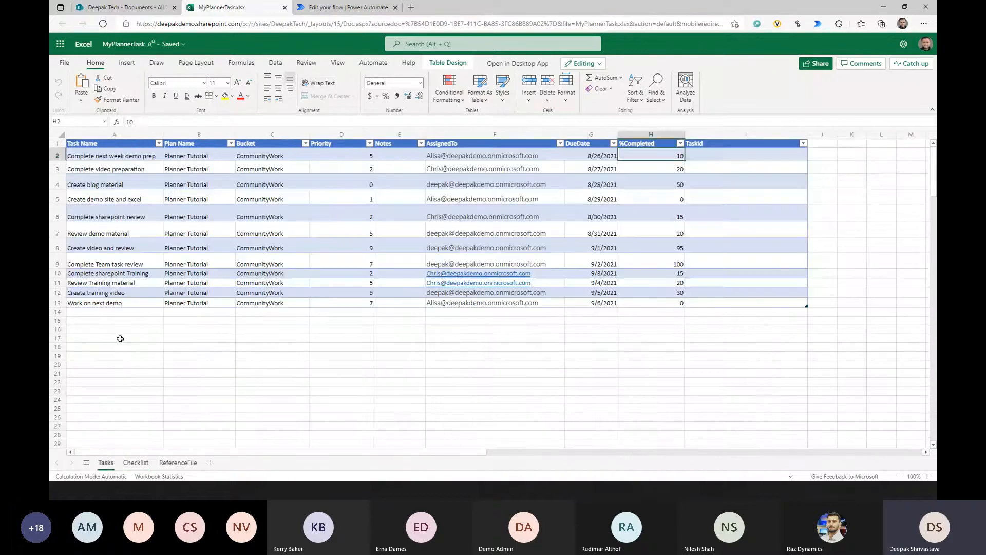
left_click(104, 143)
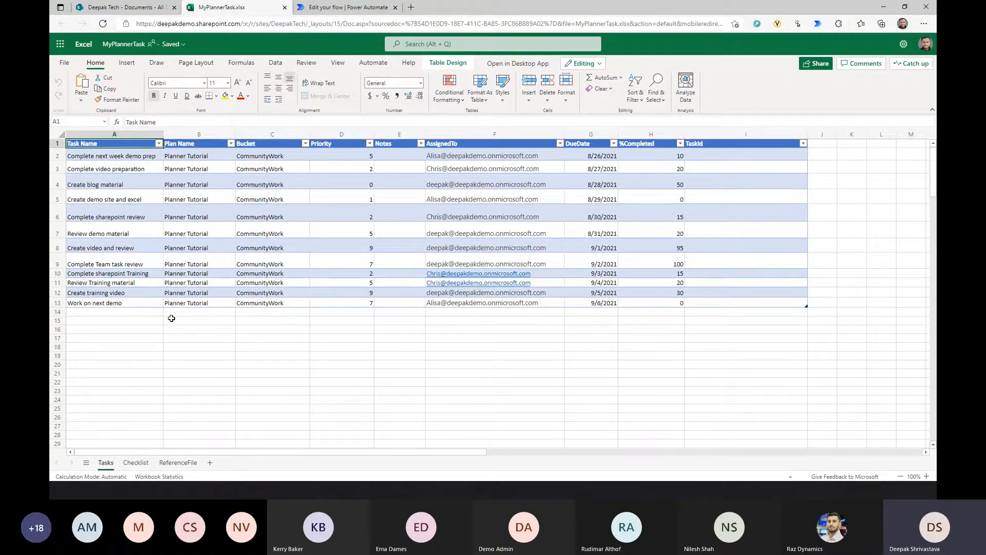
Review the Checklist and Tasks sheets of MyPlannerTask.xlsx, and check the Planner Tutorial board
left_click(135, 462)
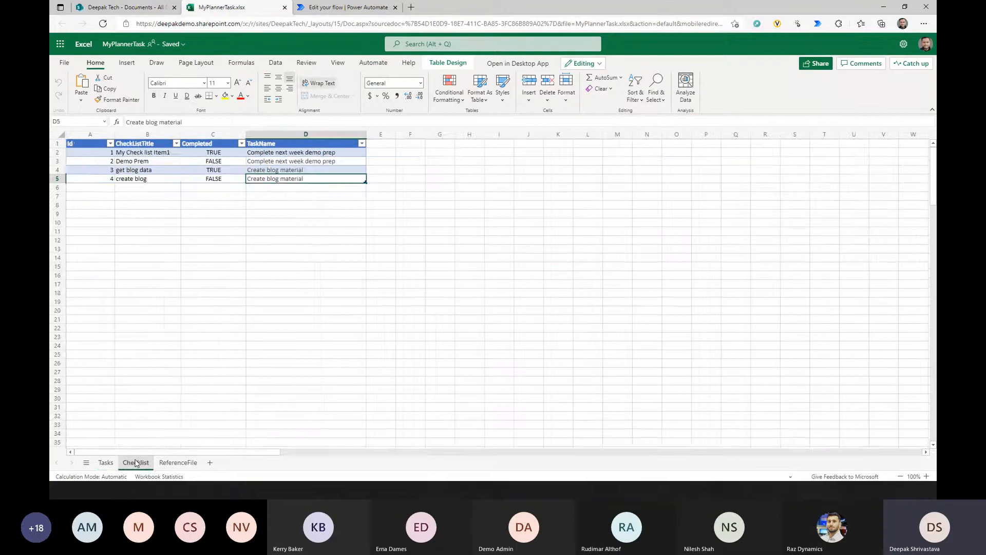
left_click(108, 464)
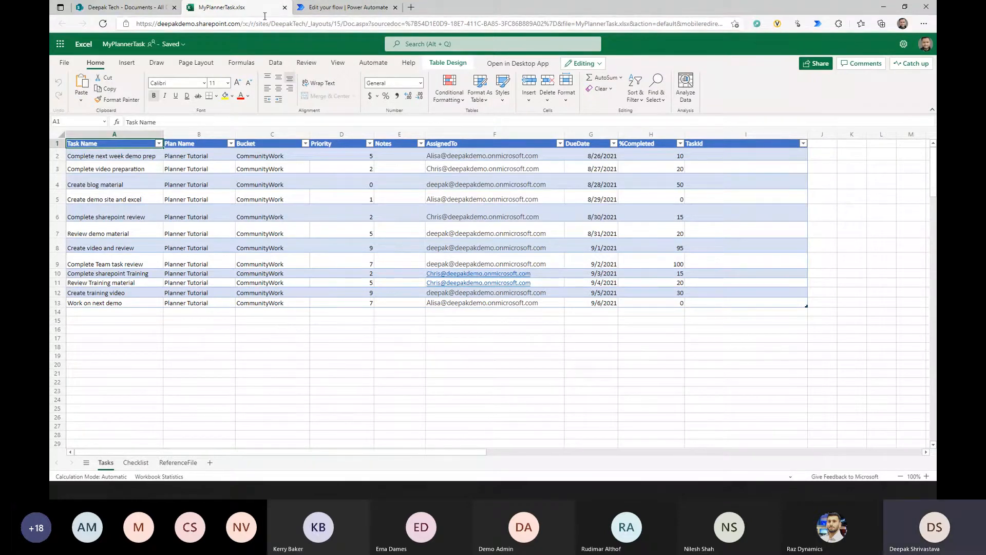
key("alt+Tab")
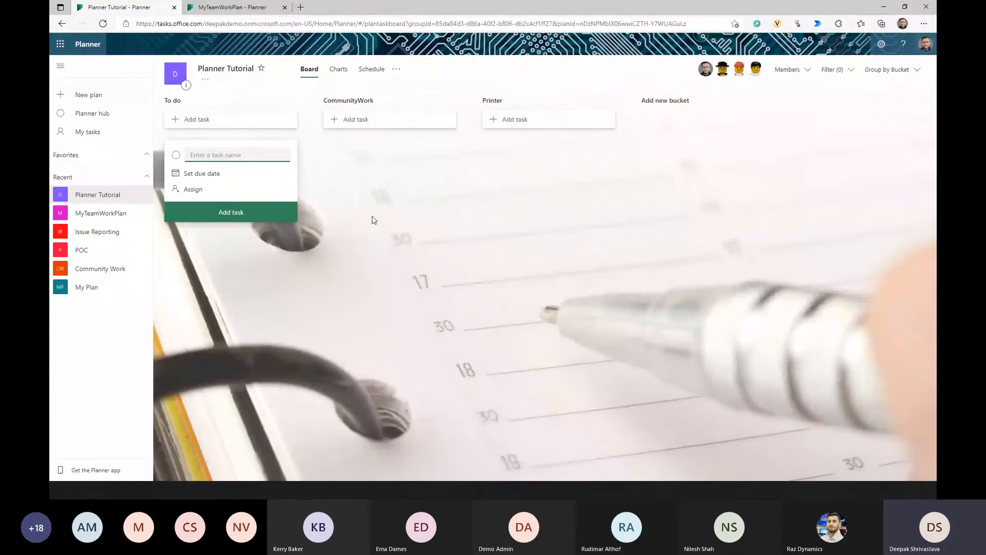
key("alt+Tab")
Switch to the PlannerTutorial flow in Power Automate, collapse the "Initialize variable 3" action and run the flow as a manual test
key("ctrl+Tab")
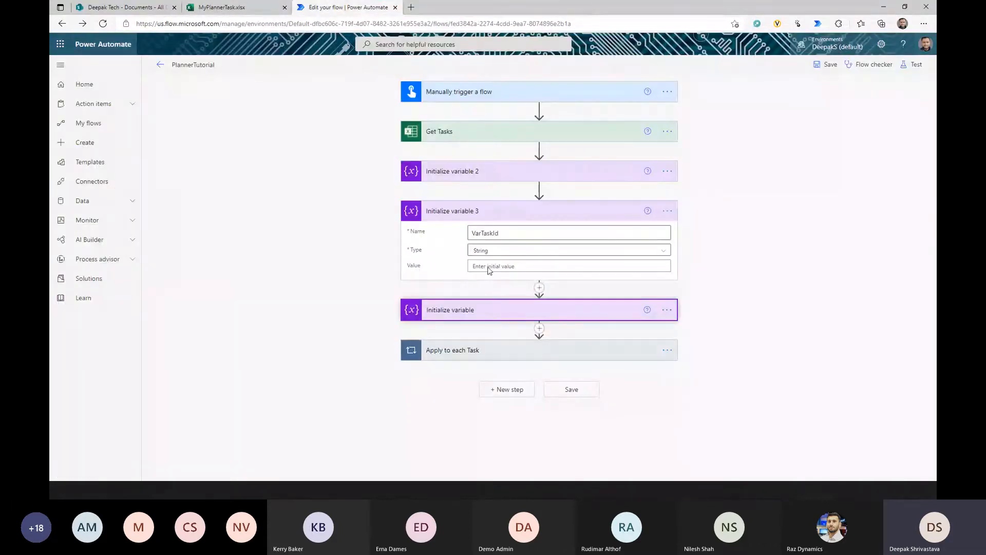
left_click(469, 216)
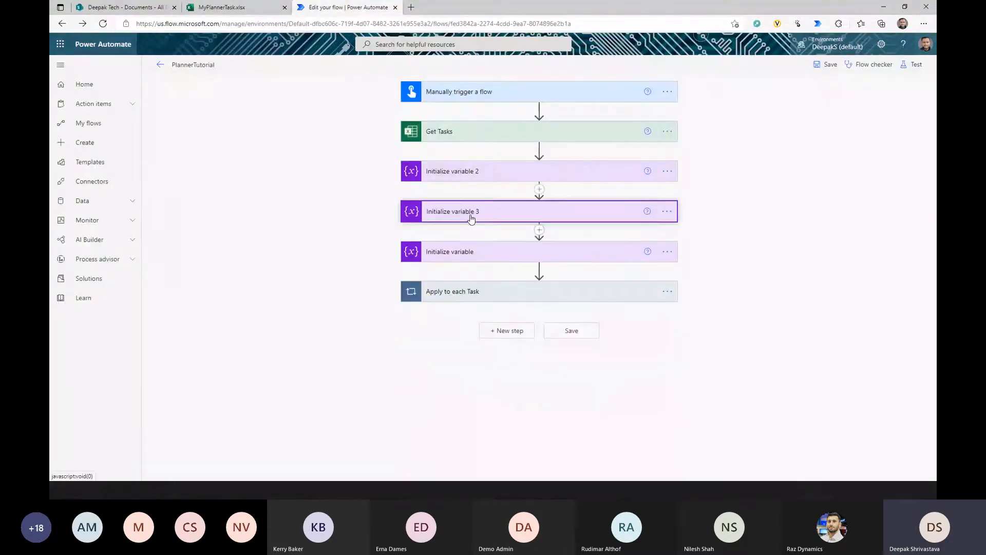
left_click(917, 65)
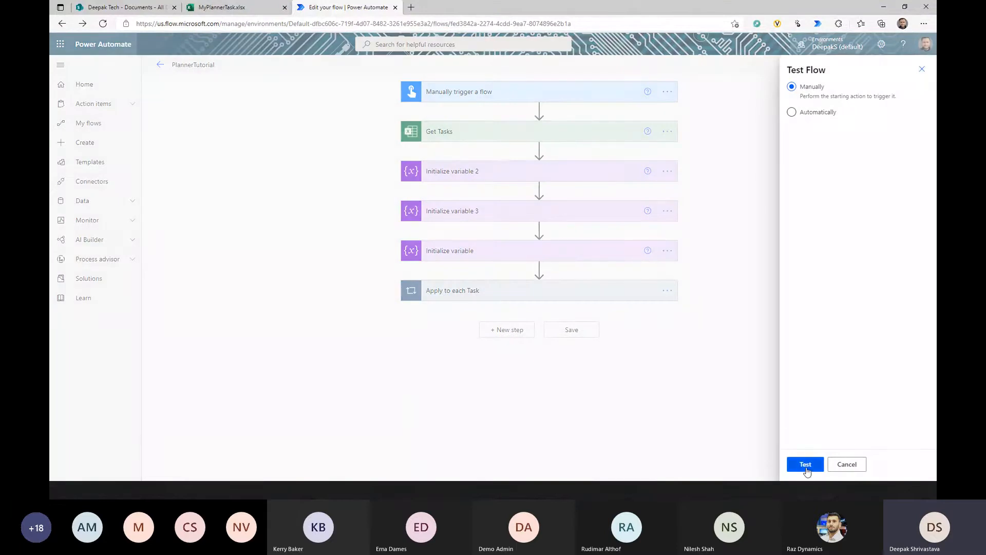
left_click(806, 469)
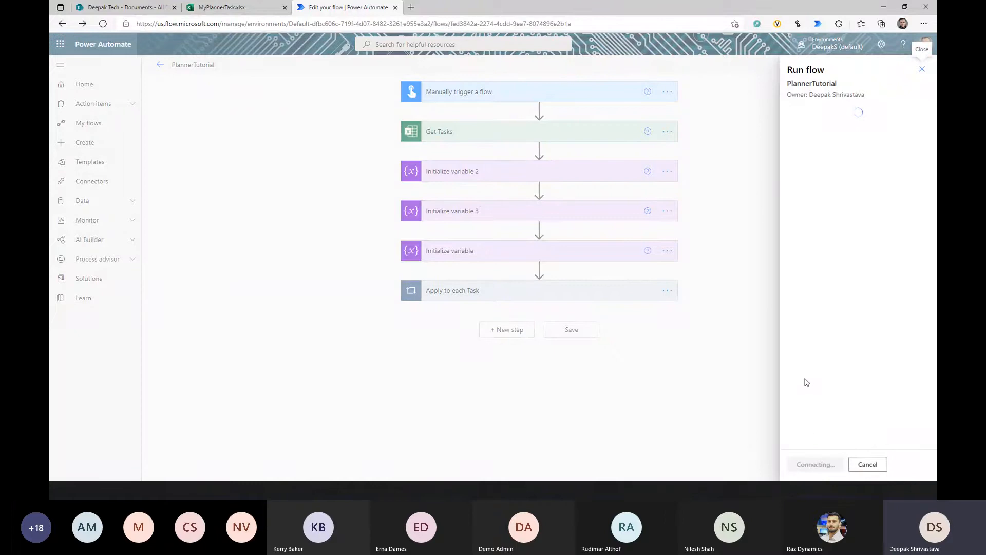
left_click(809, 466)
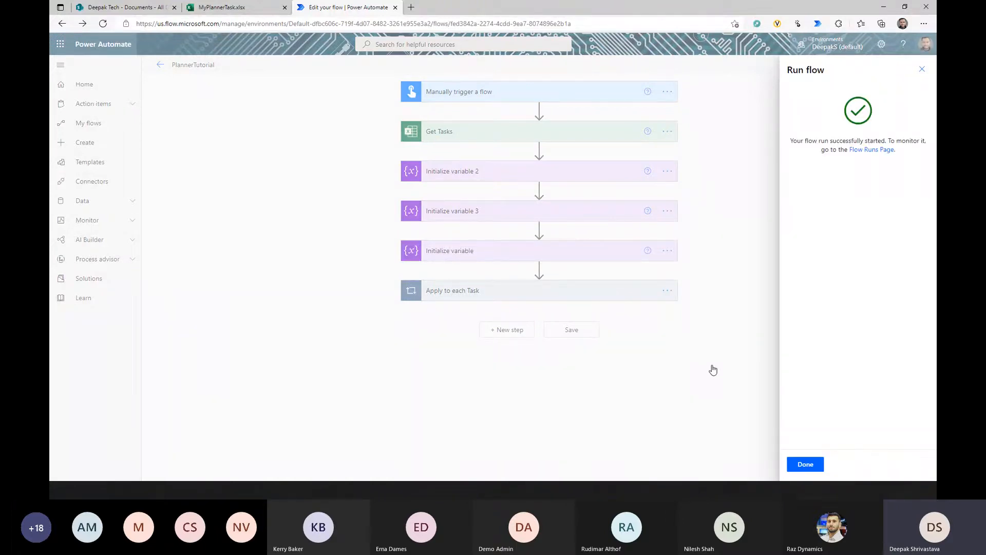
left_click(805, 464)
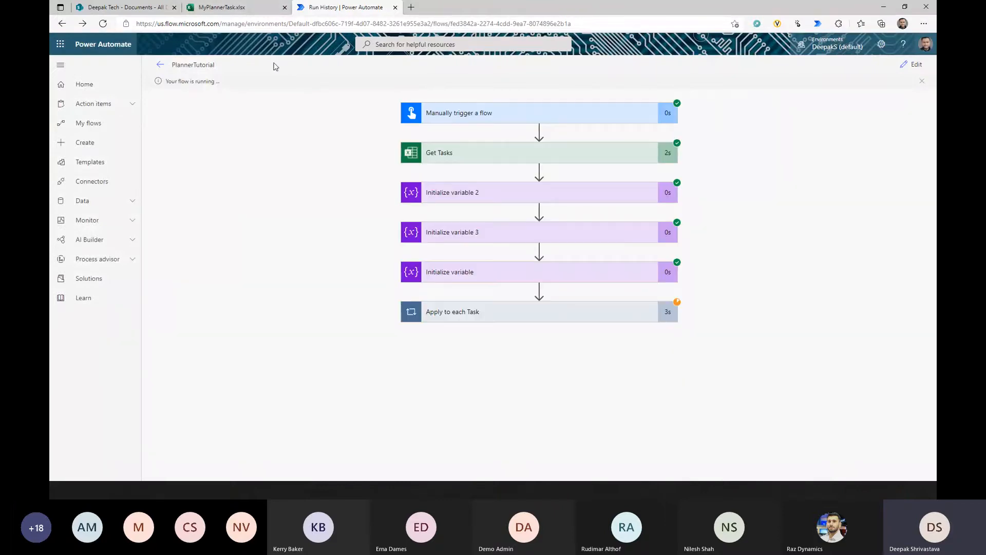
Switch to the Planner Tutorial board and group its tasks by Assigned to
key("alt+Tab")
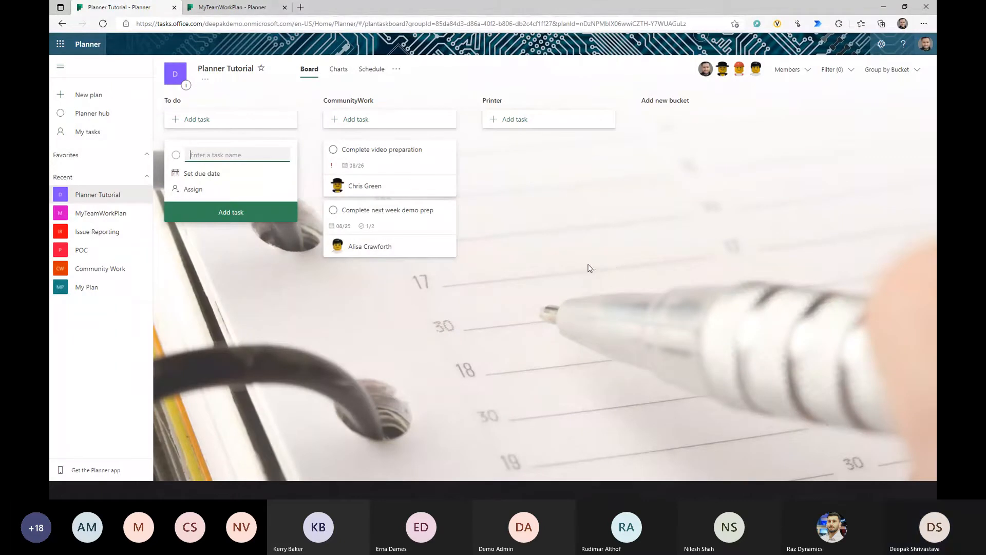
left_click(891, 69)
left_click(891, 102)
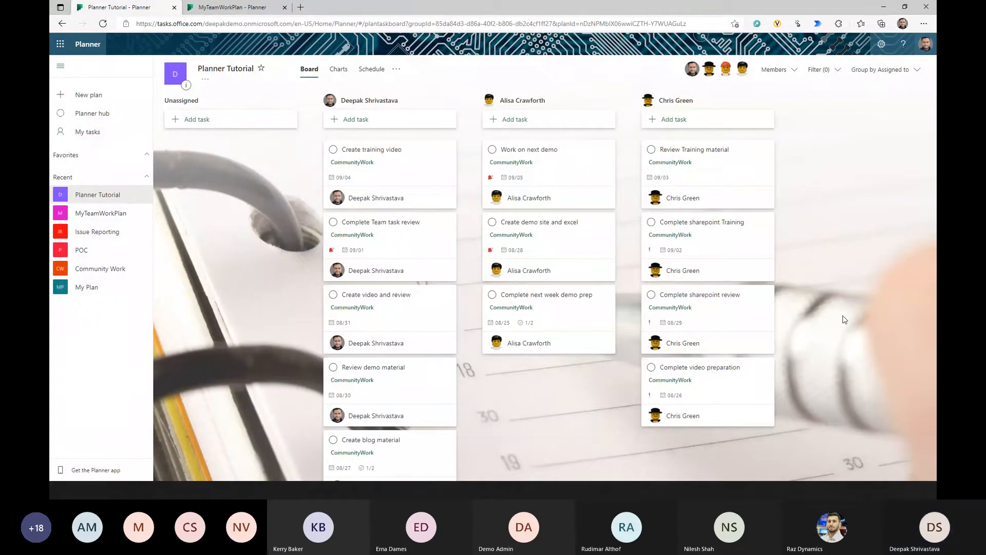
key("alt+Tab")
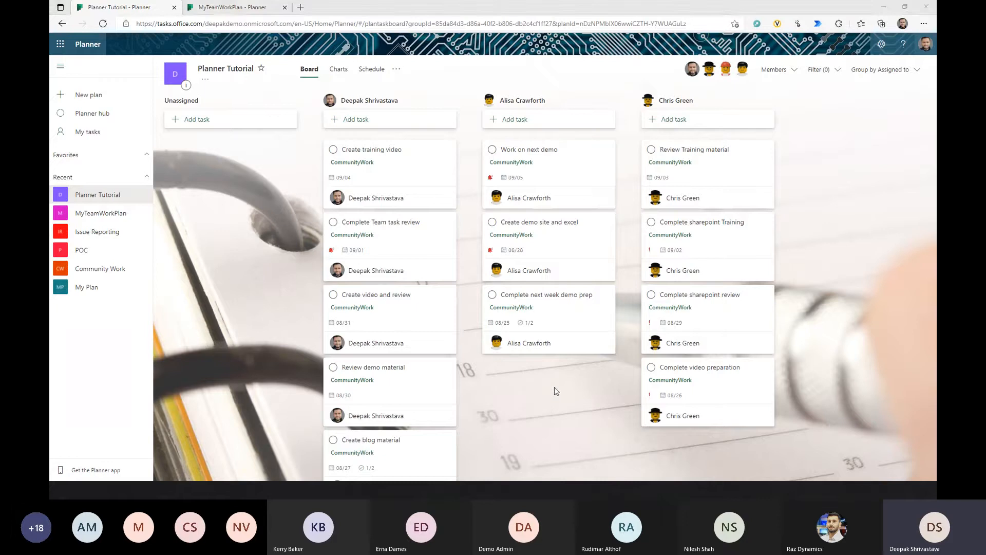
key("alt+Tab")
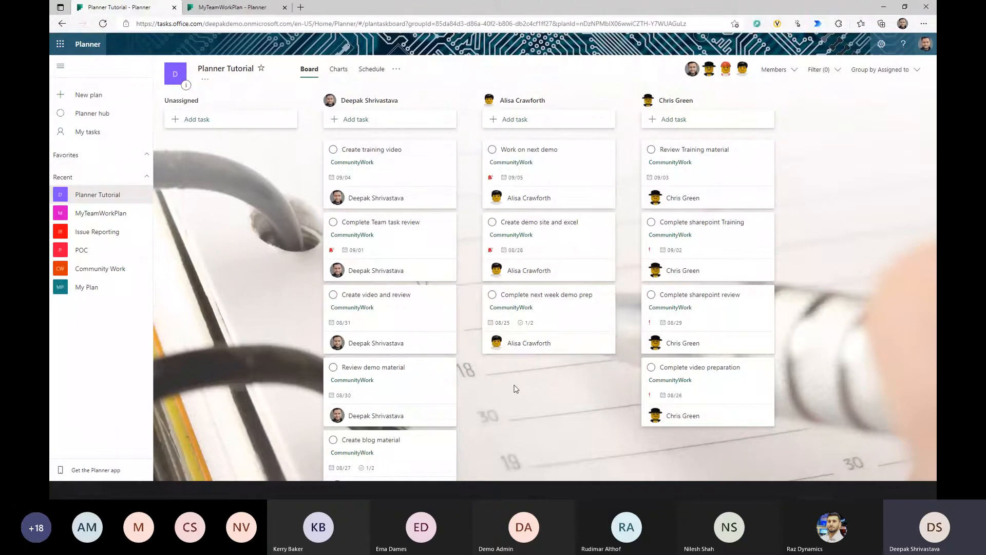
Open the "Complete next week demo prep" task's details and compare them with its row on the Tasks sheet of MyPlannerTask.xlsx
left_click(578, 316)
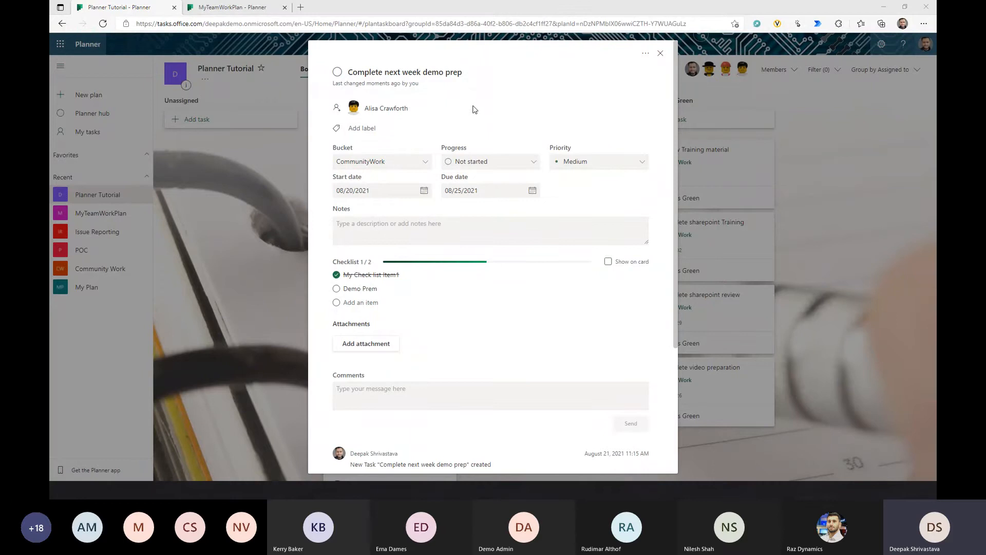
key("alt+Tab")
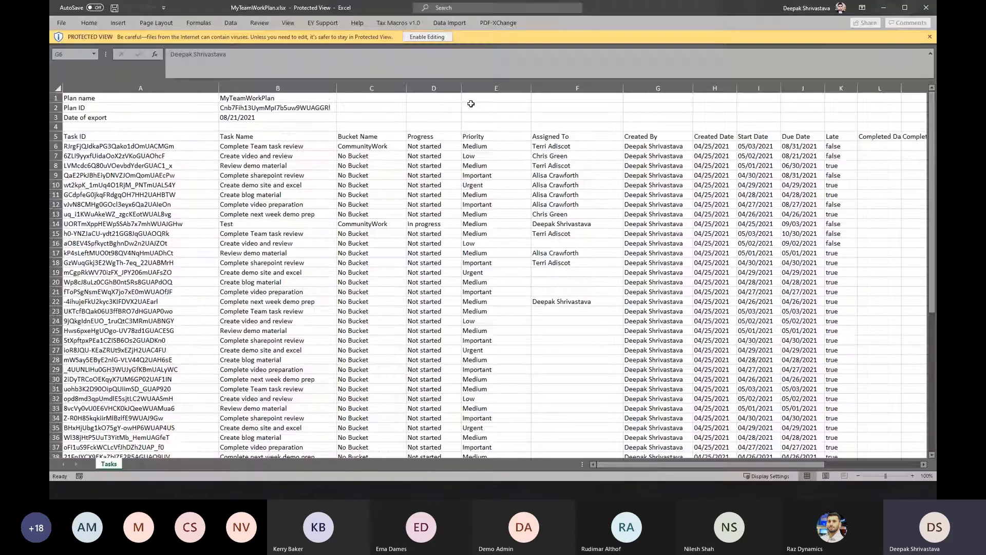
key("alt+Tab")
left_click(243, 7)
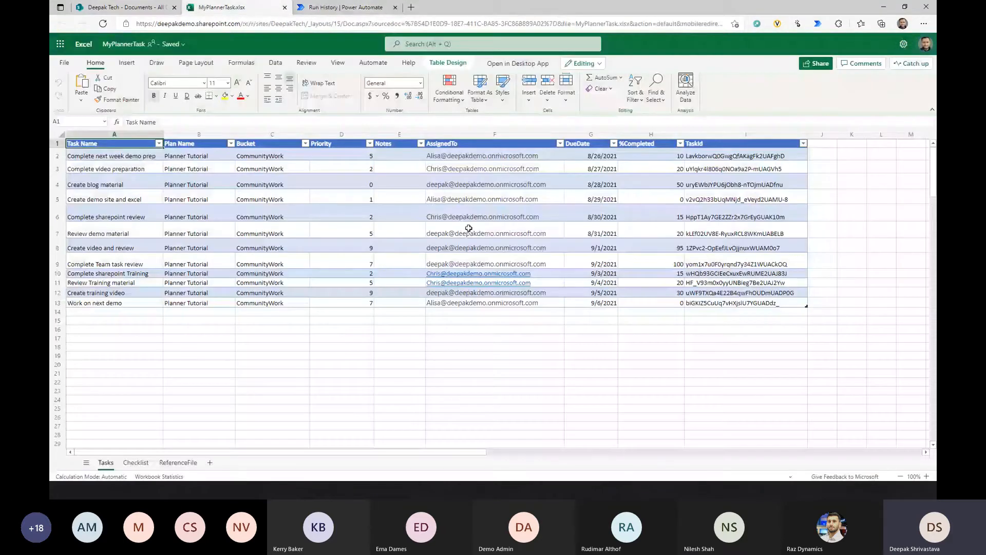
key("alt+Tab")
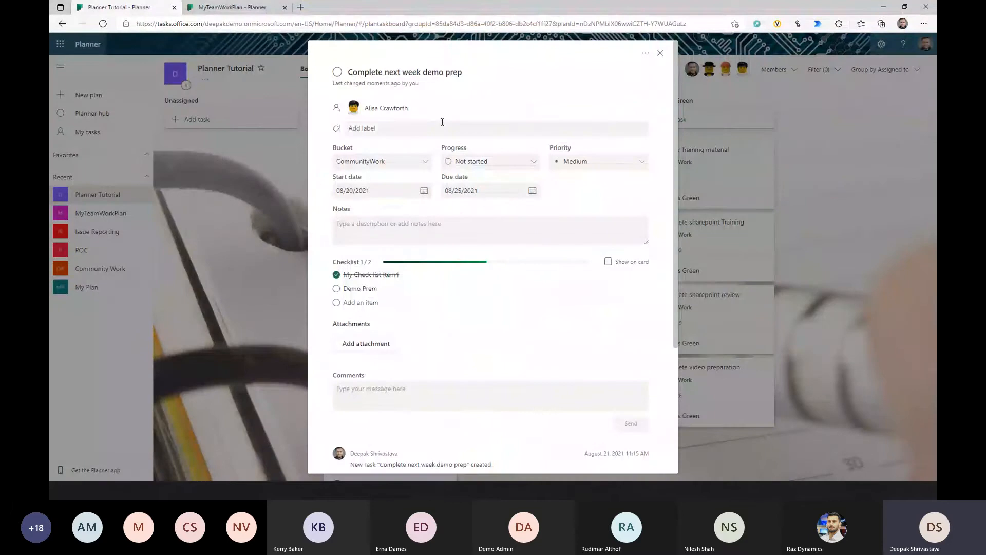
key("alt+Tab")
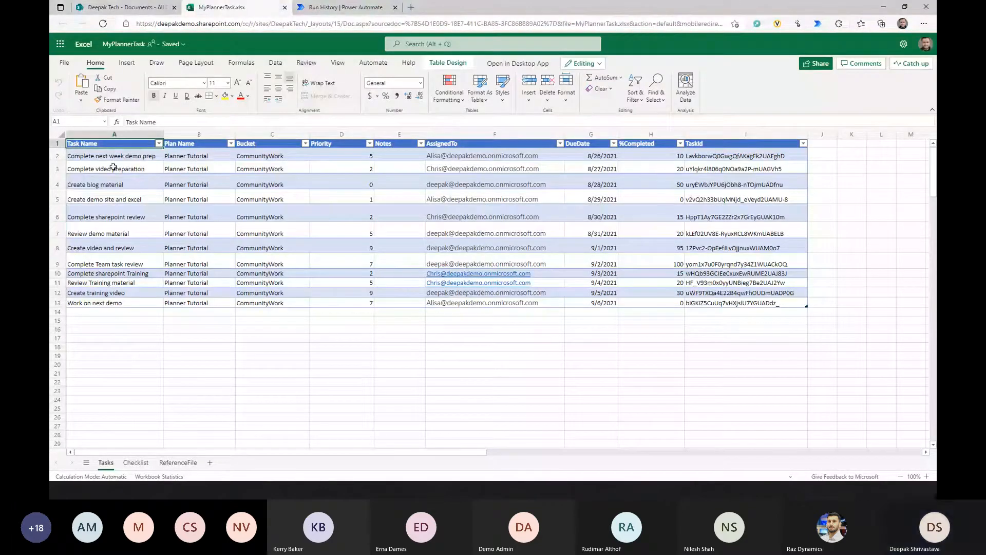
left_click(91, 157)
left_click(56, 156)
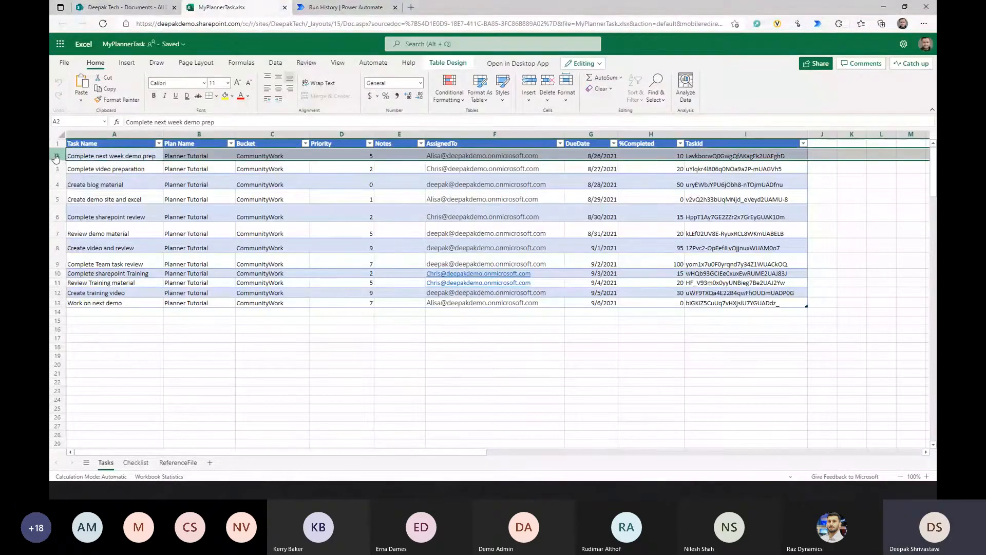
Compare the titles and completion values of the first two Checklist sheet items with the open Planner task's checklist, and close its details
left_click(137, 462)
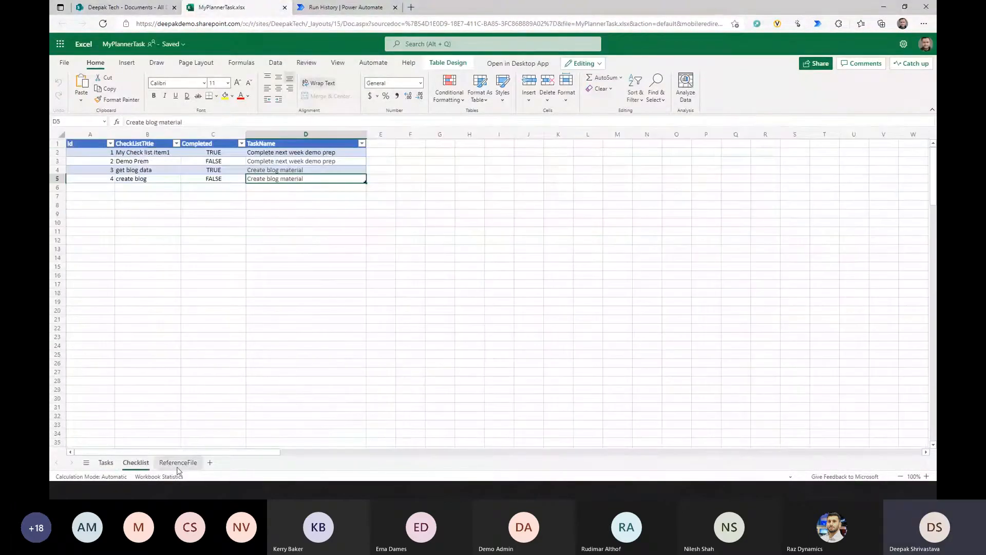
left_click(146, 153)
left_click(137, 162)
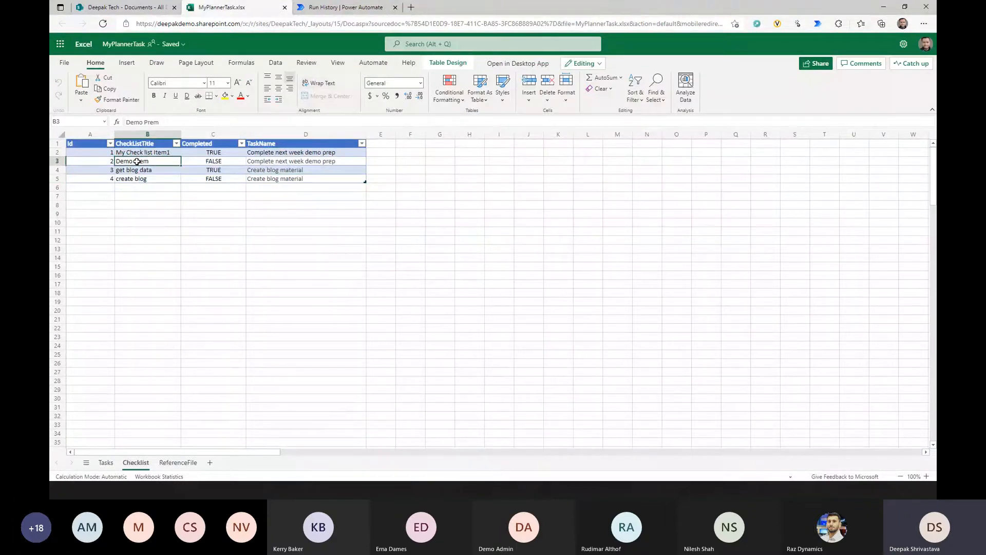
left_click(216, 153)
left_click(220, 162)
key("alt+Tab")
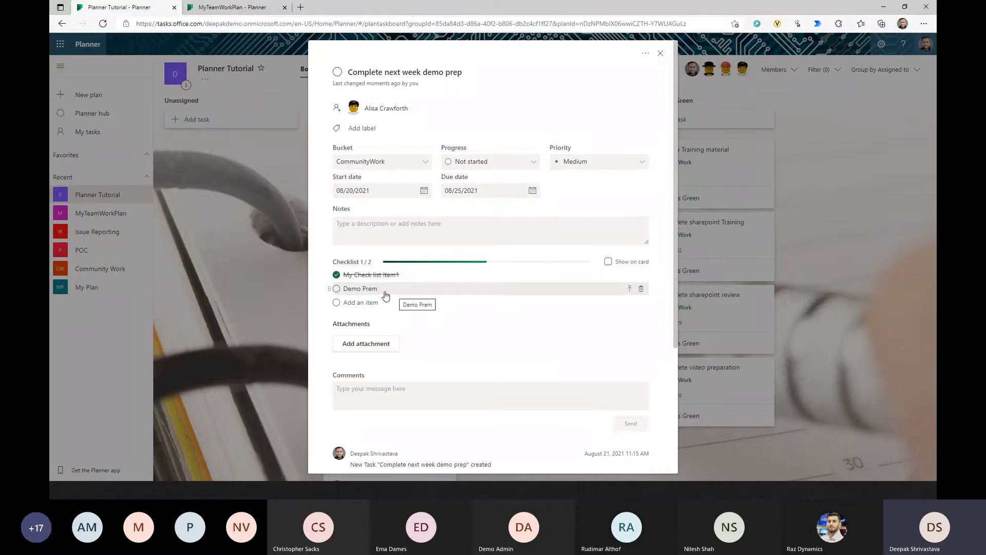
left_click(661, 53)
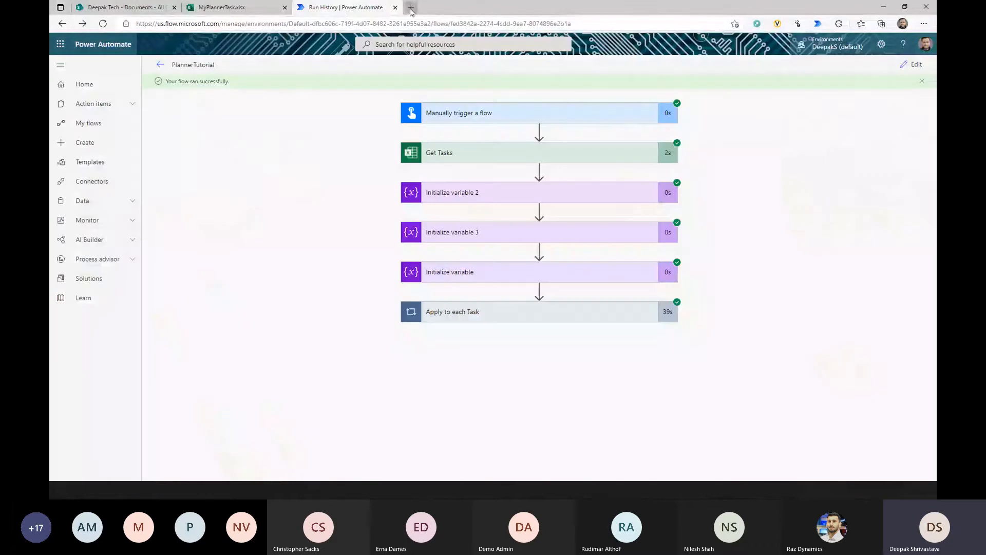
Open Power Automate in a new browser tab and create an instant cloud flow named "Planner Automation" with the "Manually trigger a flow" trigger
left_click(411, 7)
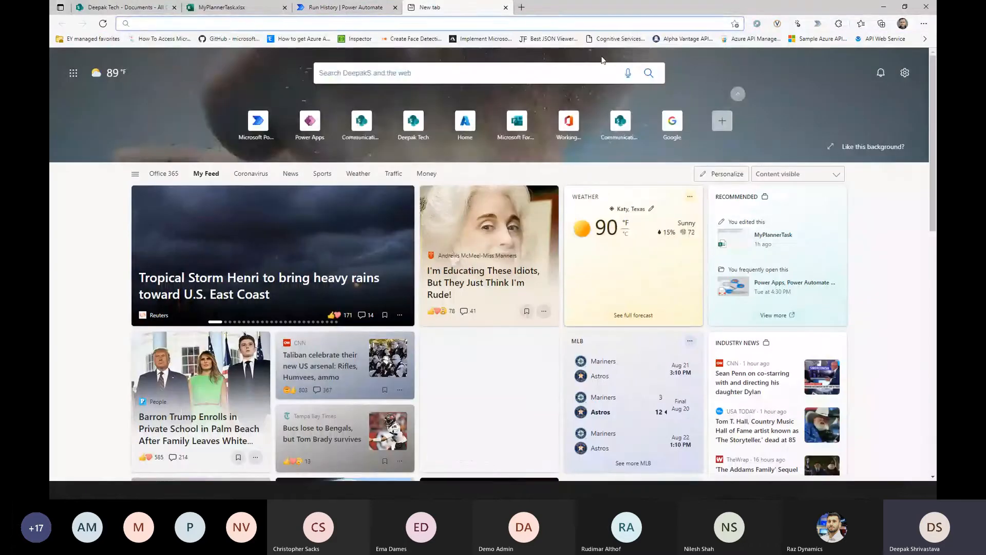
type("flow")
key("Return")
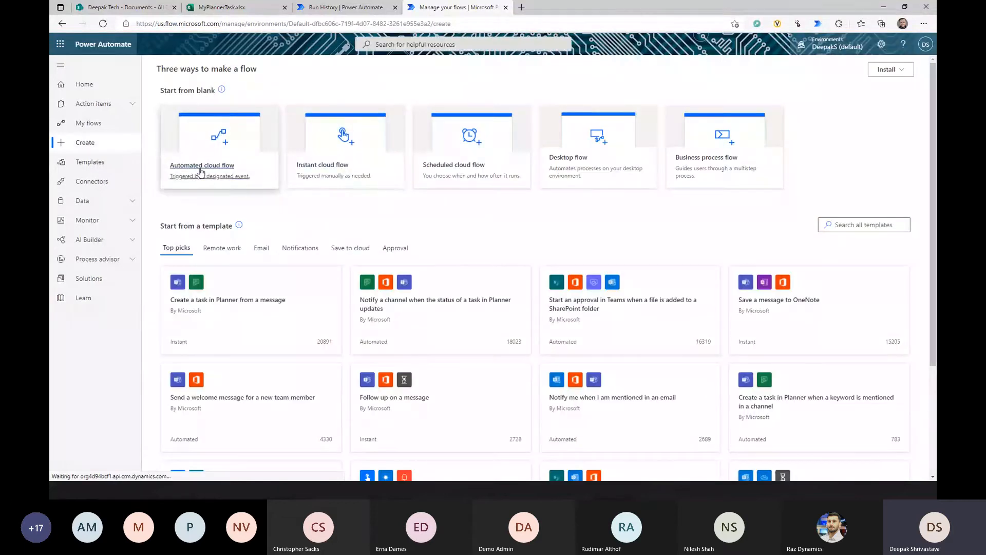
left_click(363, 160)
left_click(566, 174)
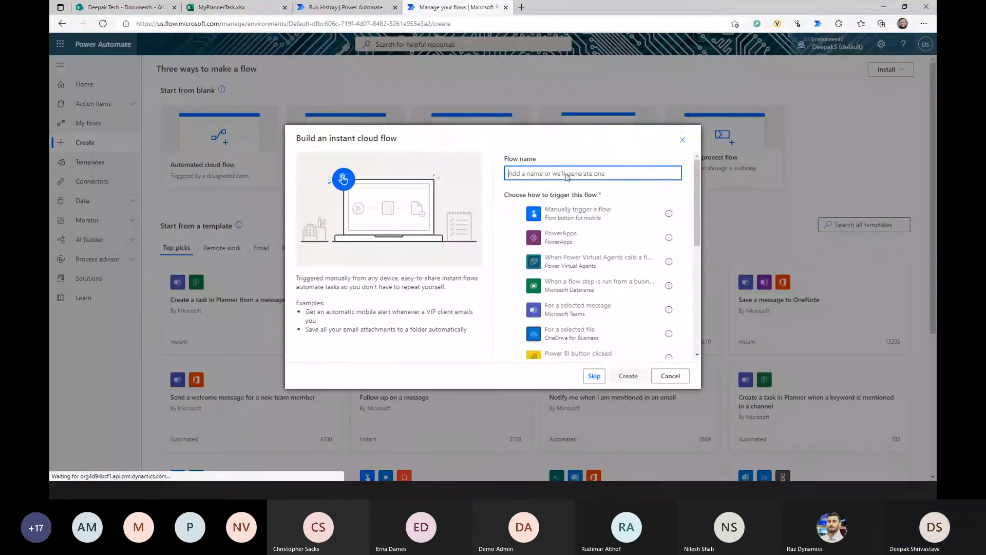
type("Planner")
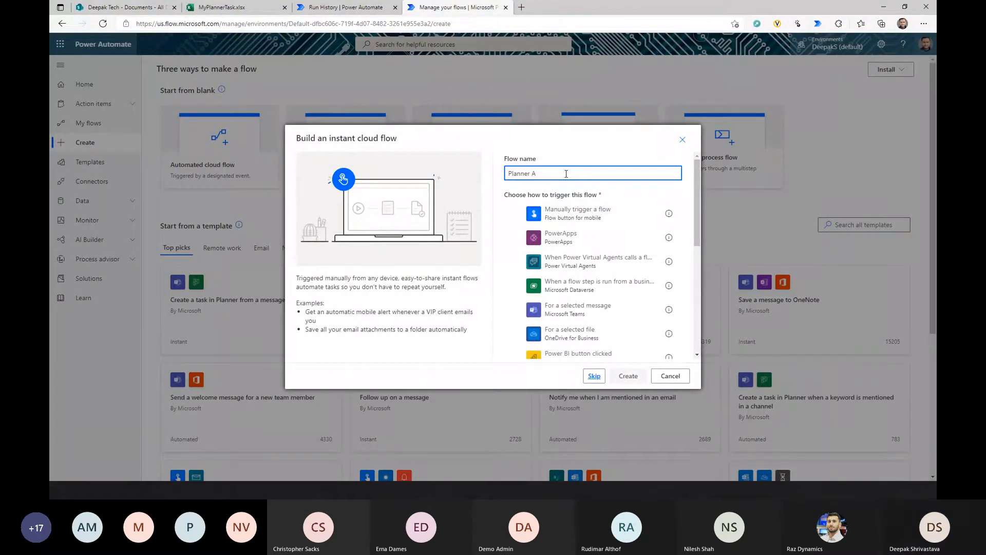
type(" Automation")
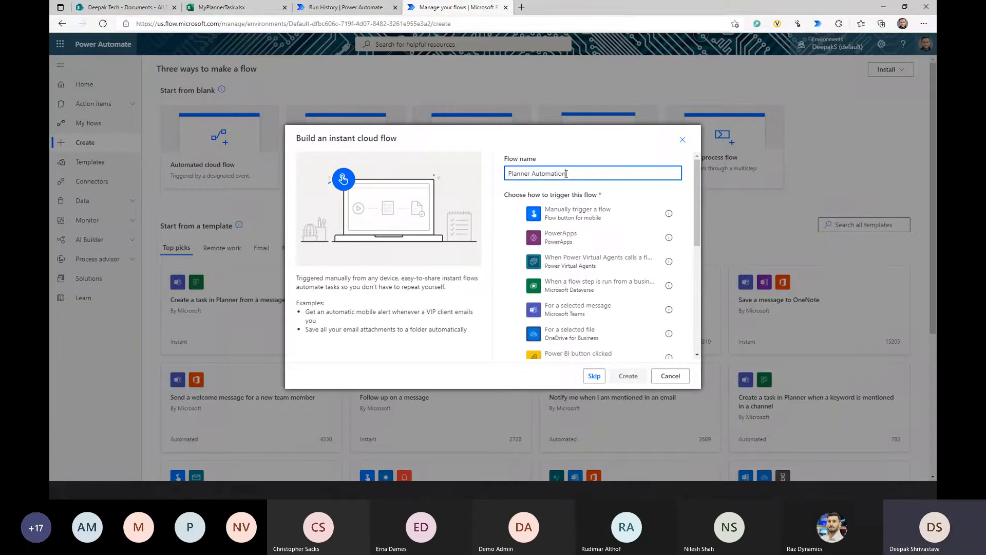
left_click(578, 212)
left_click(628, 375)
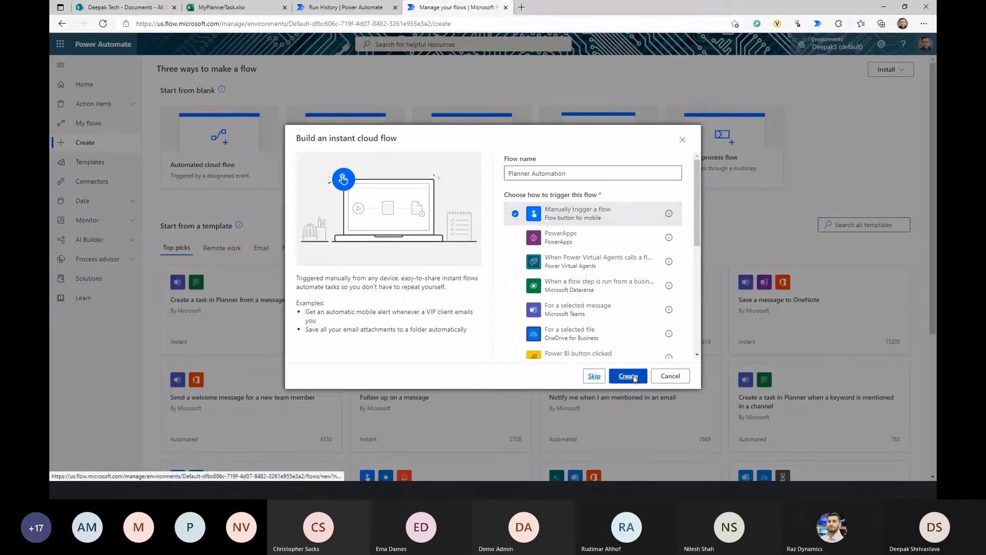
left_click_drag(339, 4, 50, 78)
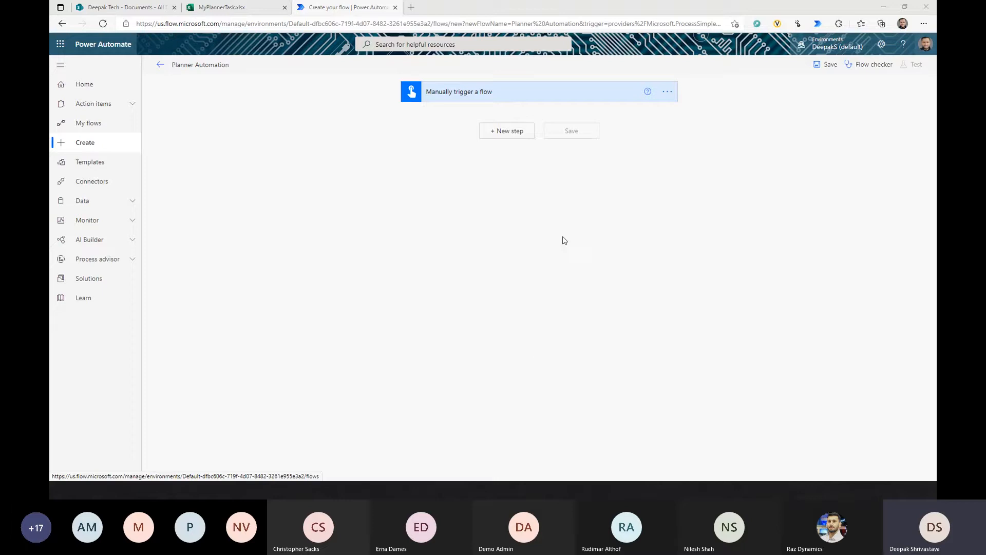
Add an Excel Online (Business) "List rows present in a table" action after the manual trigger
left_click(506, 131)
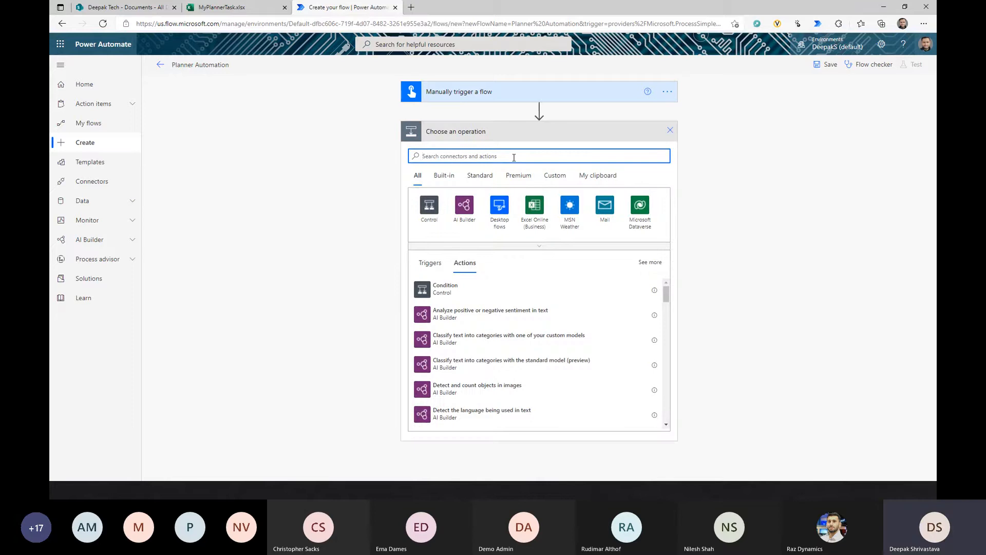
type("excel")
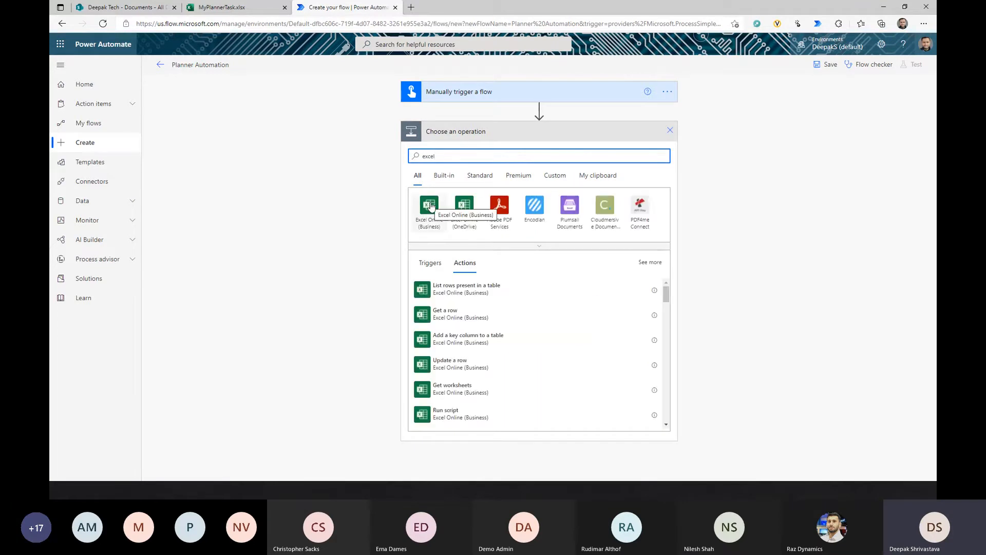
left_click(431, 205)
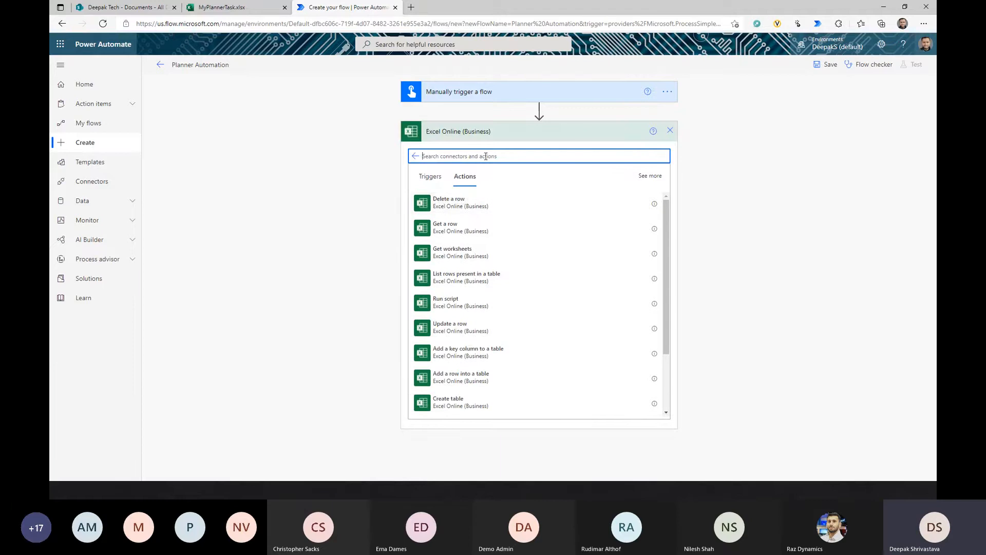
type("get")
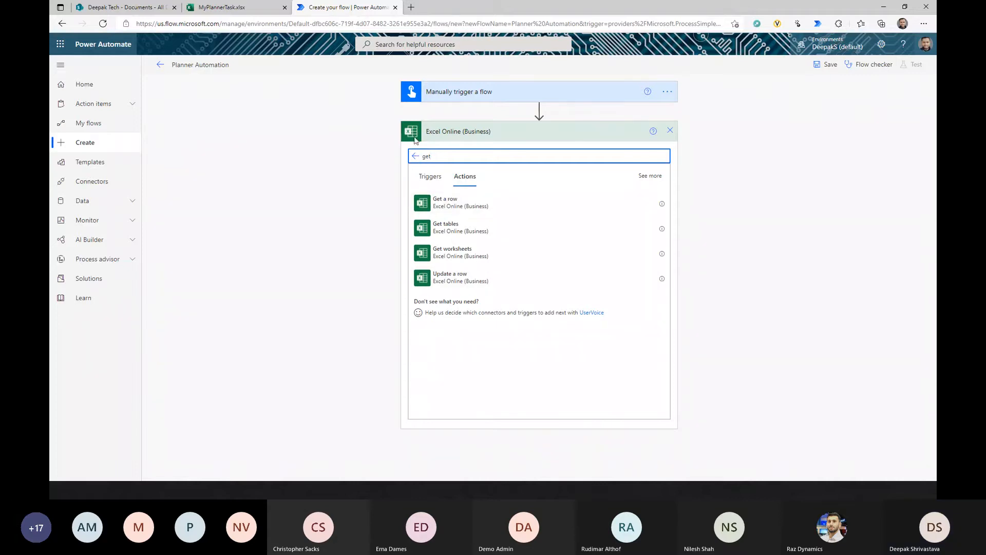
left_click(415, 160)
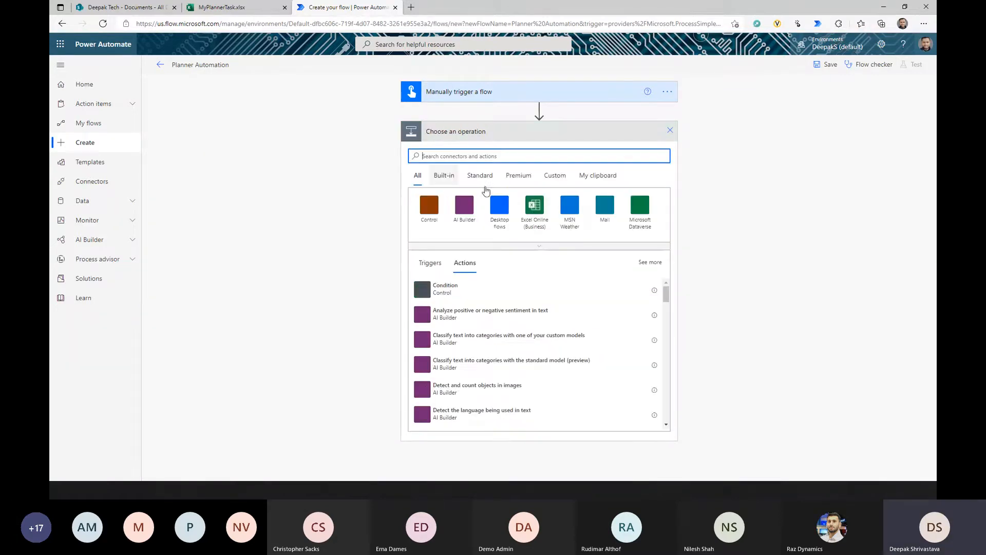
left_click(537, 209)
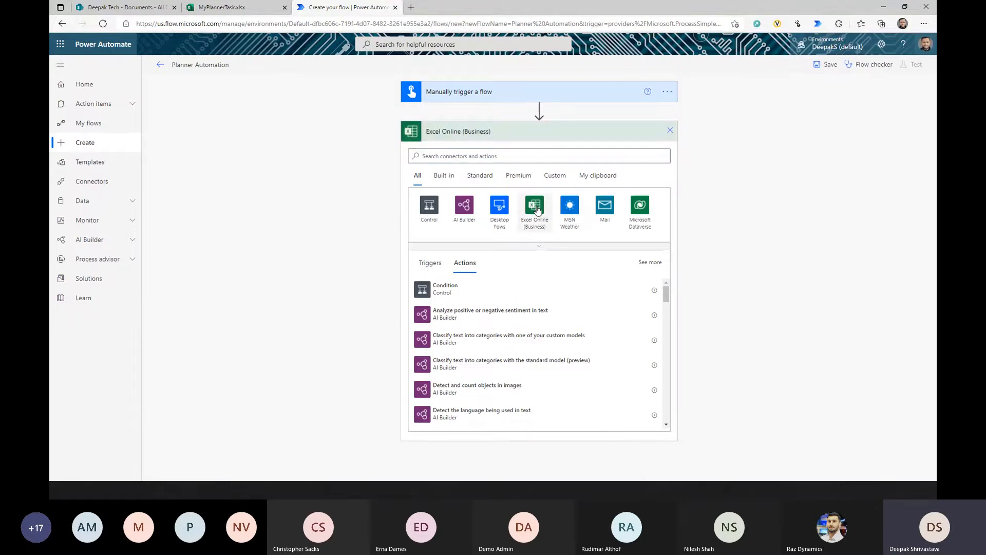
type("list")
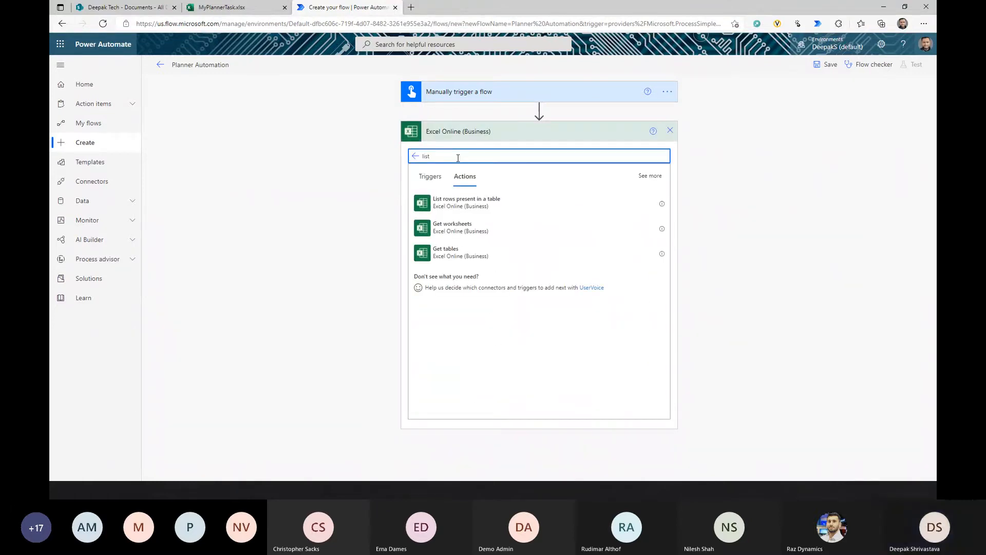
left_click(467, 203)
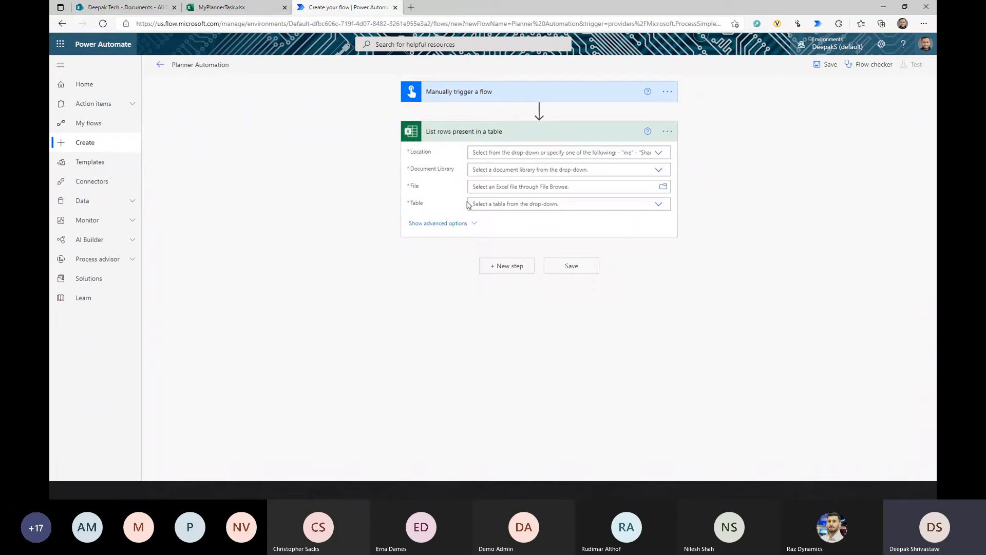
Point the Excel action to SharePoint Site - Deepak Tech, the Documents library and the file MyPlannerTask1.xlsx
left_click(660, 154)
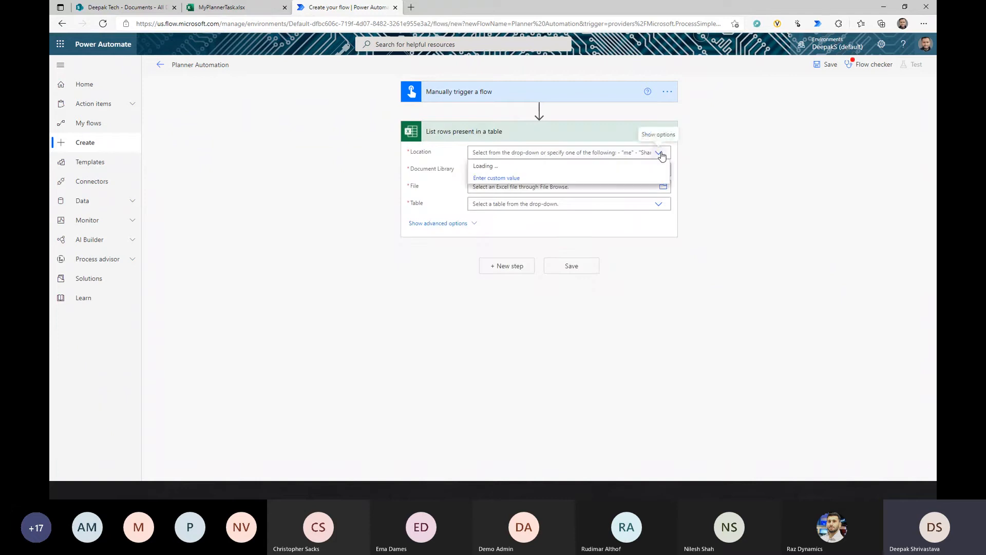
scroll(584, 228, "down", 3)
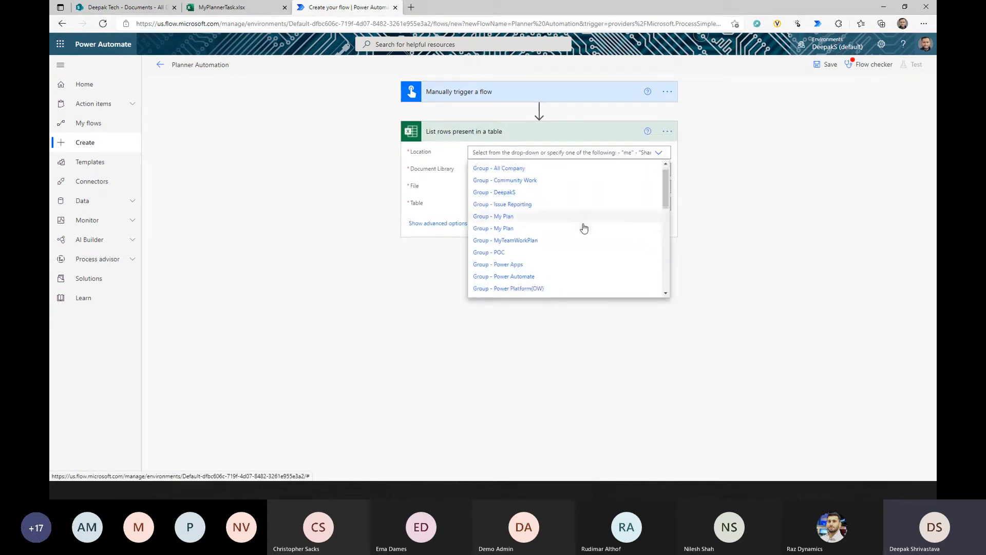
scroll(584, 227, "down", 2)
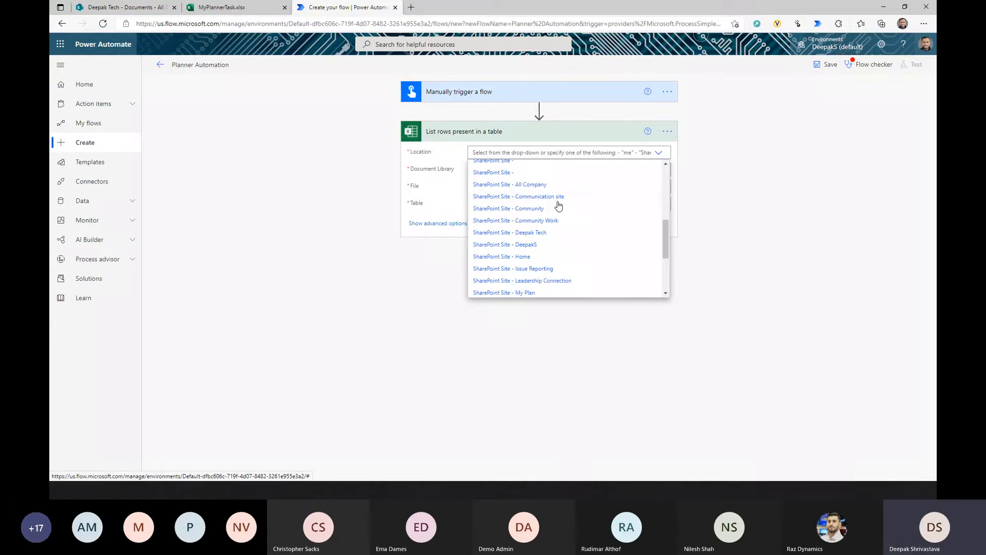
left_click(129, 8)
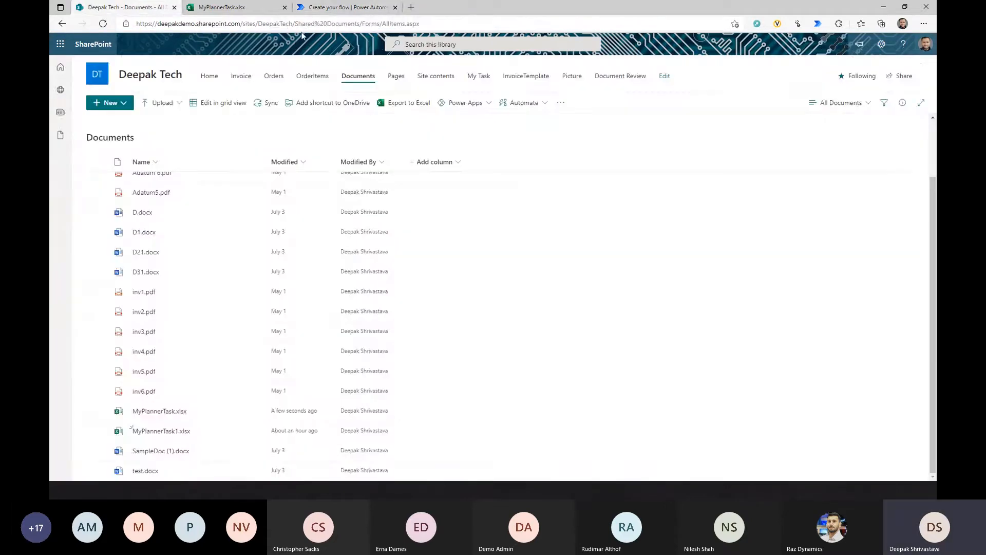
left_click(341, 7)
left_click(549, 232)
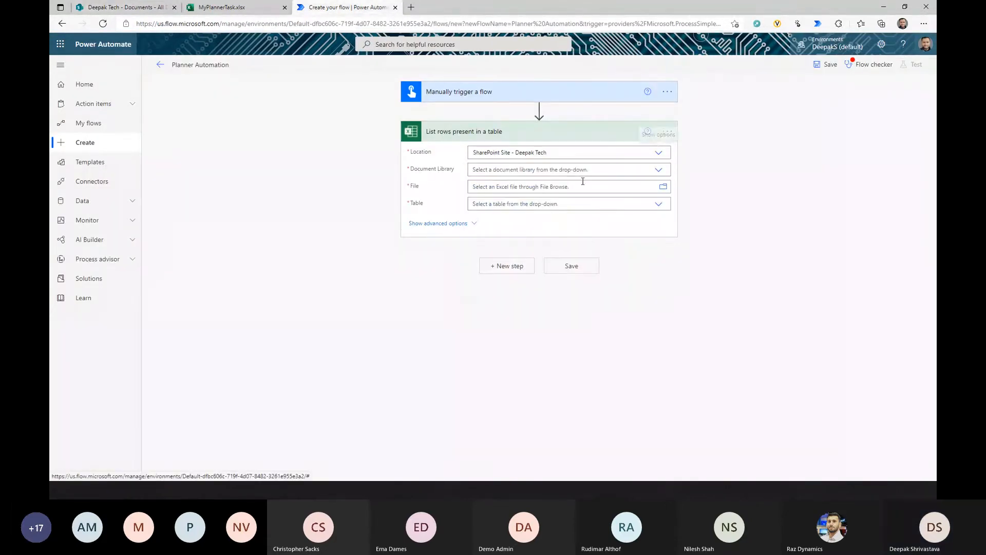
left_click(657, 171)
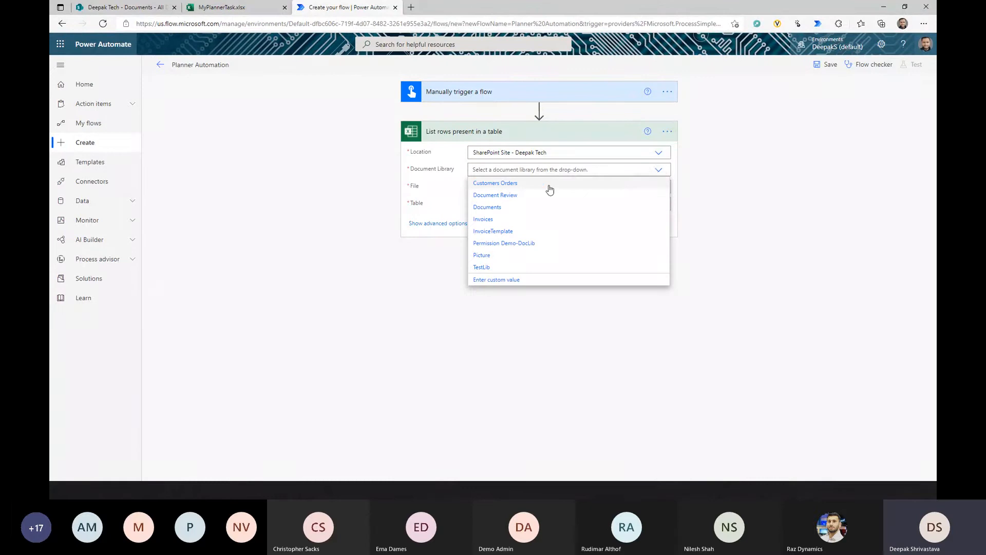
left_click(507, 209)
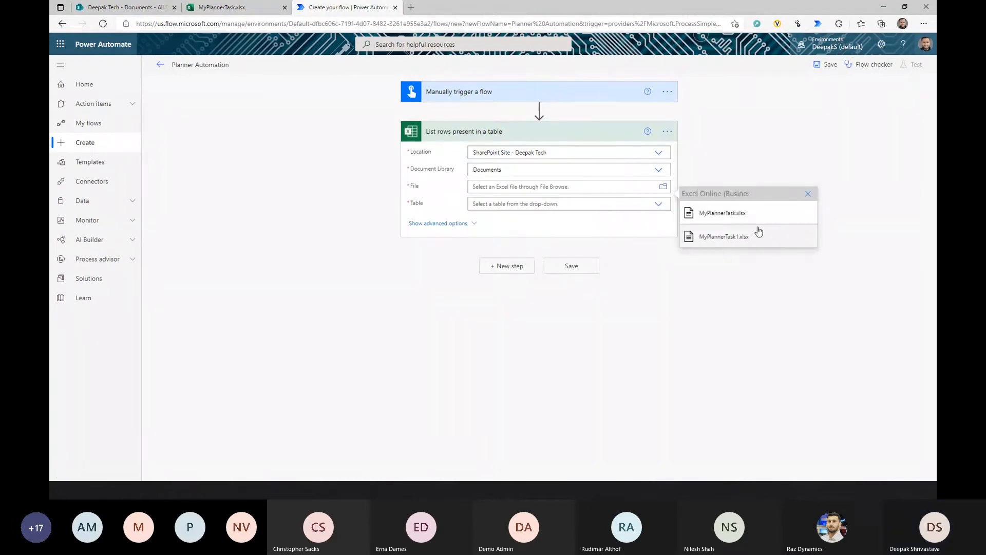
left_click(751, 242)
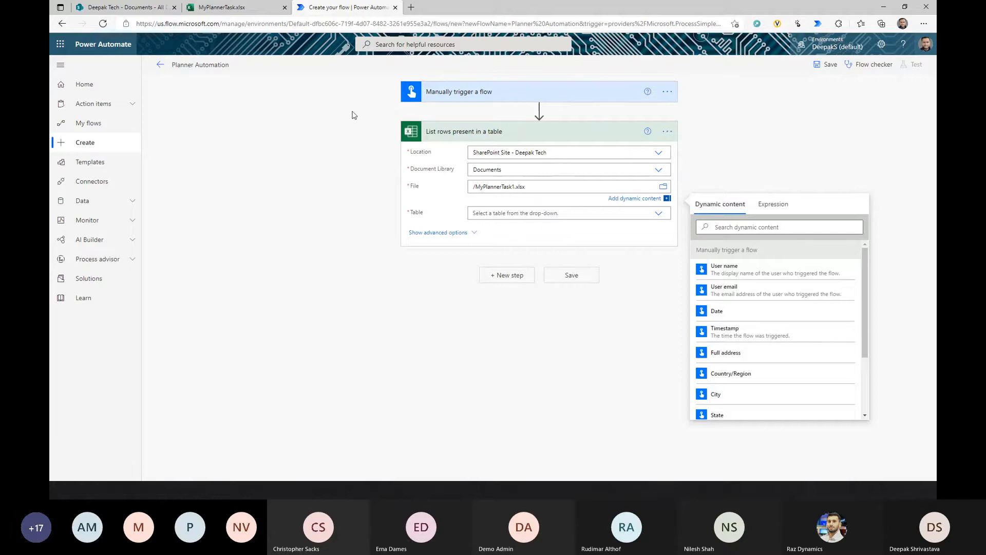
Open MyPlannerTask1.xlsx from the SharePoint Documents library to look over its Tasks sheet, and close both open workbooks
left_click(187, 6)
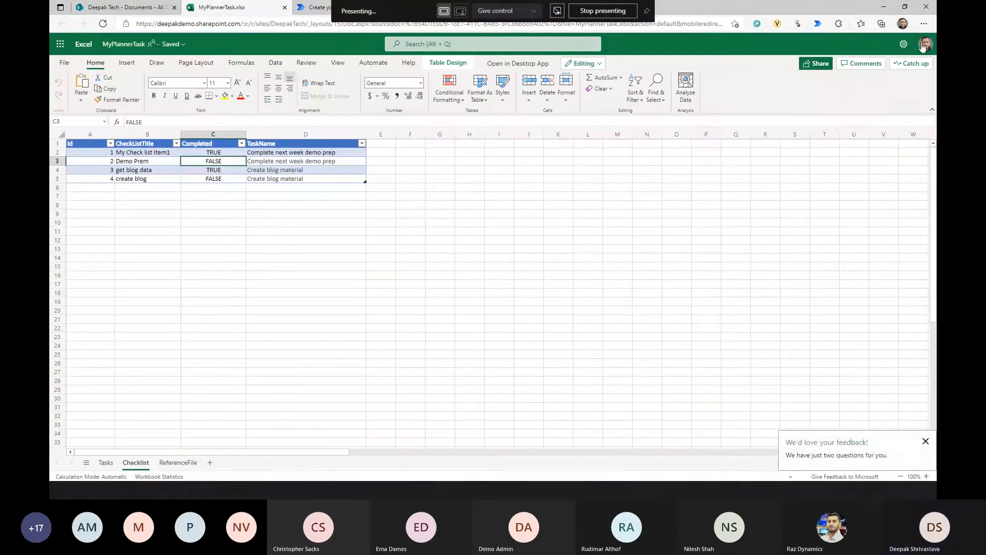
left_click(118, 7)
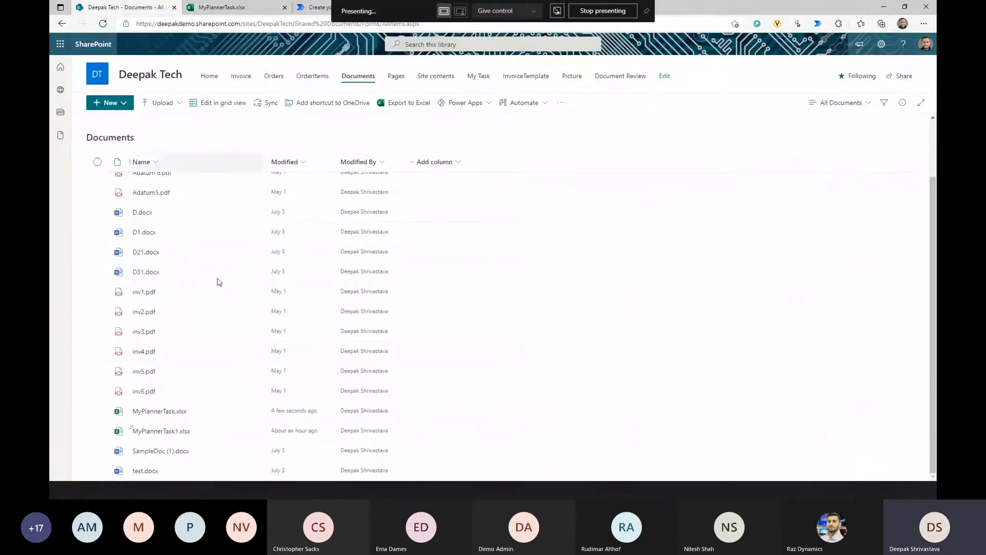
left_click(152, 431)
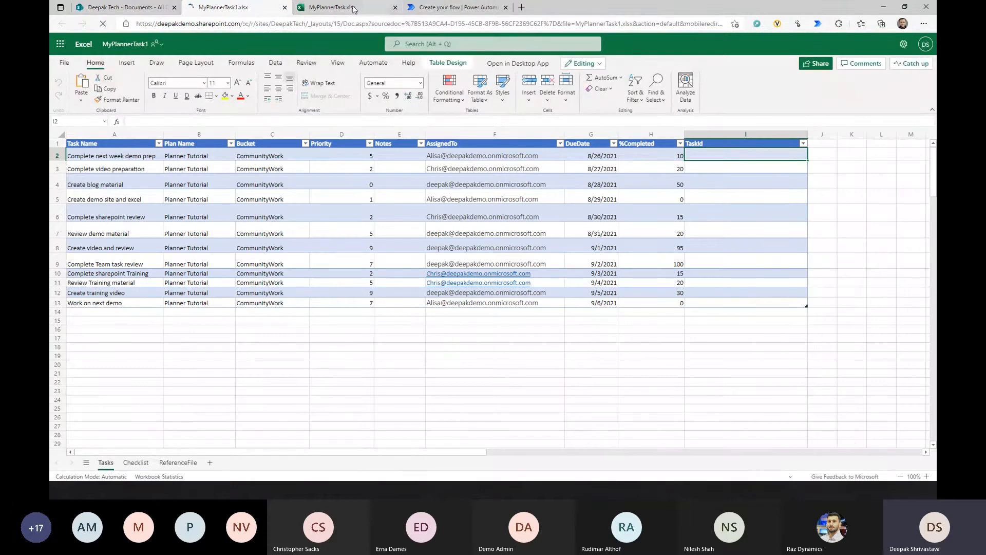
left_click(285, 8)
left_click(285, 7)
Switch to the Planner Automation flow and set the List rows action's table to Table1
left_click(236, 7)
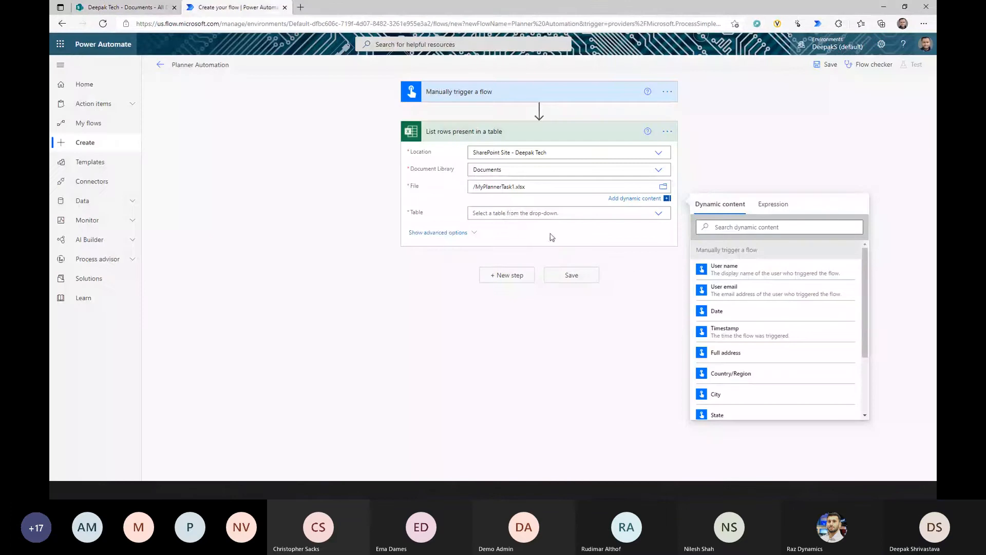
left_click(527, 213)
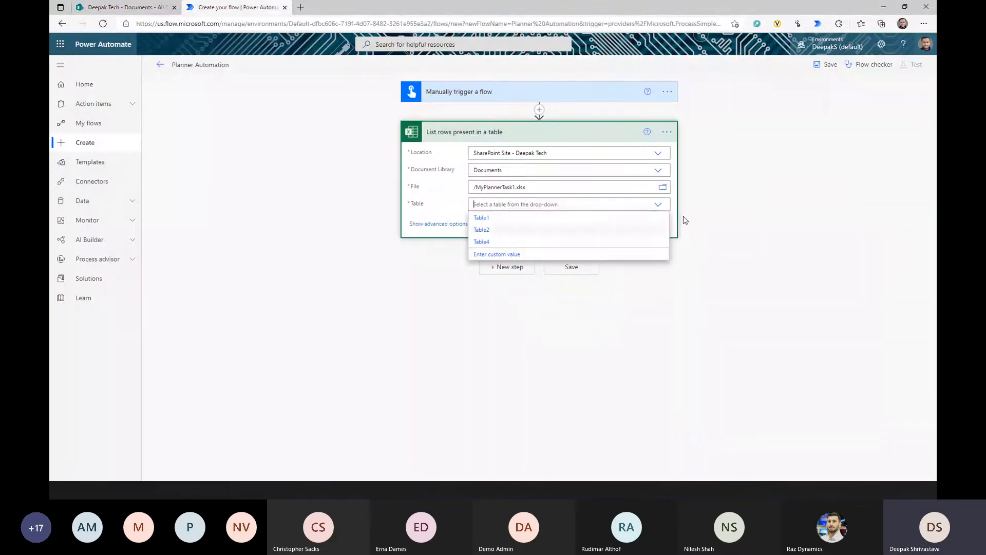
left_click(544, 218)
Open MyPlannerTask1.xlsx from the SharePoint library and check the table names on its Tasks and Checklist sheets
left_click(123, 8)
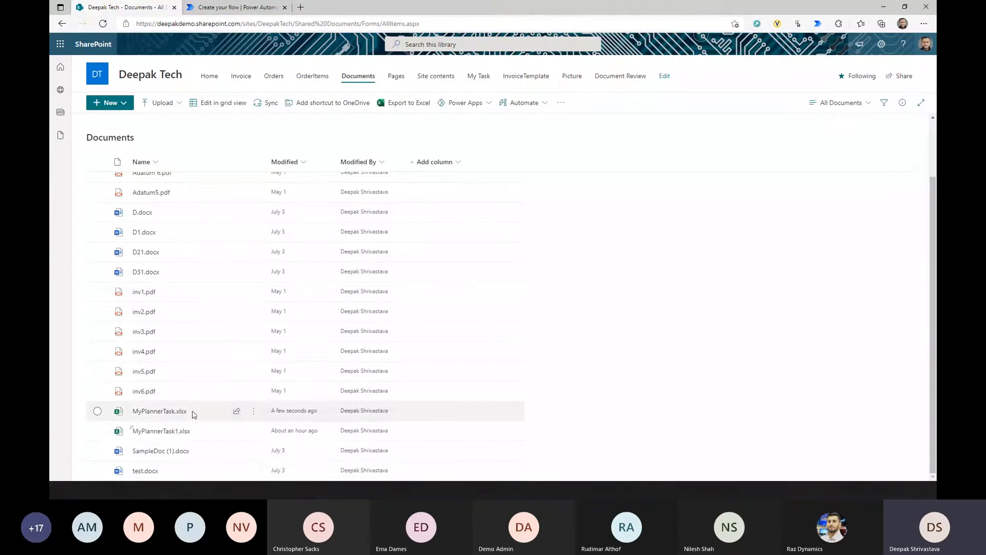
left_click(177, 431)
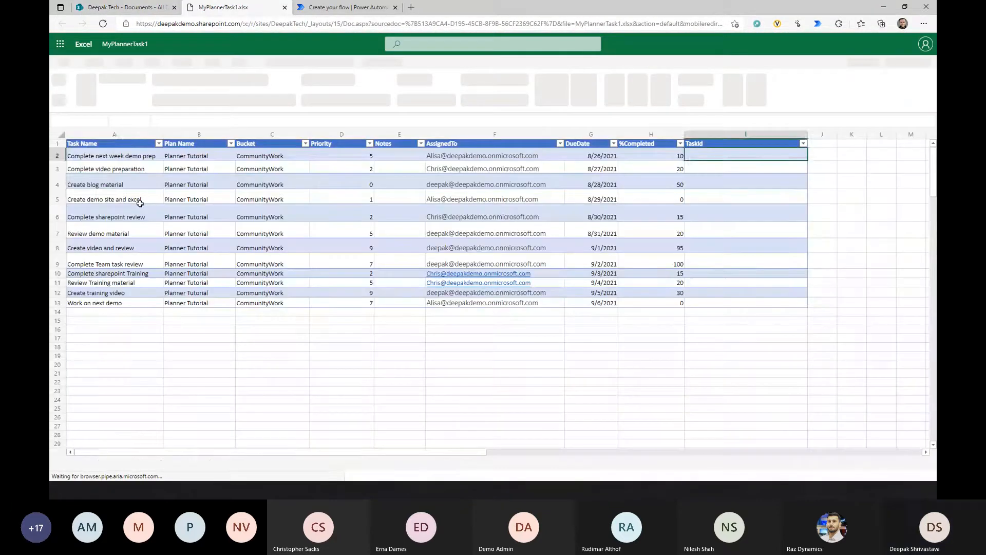
left_click(135, 184)
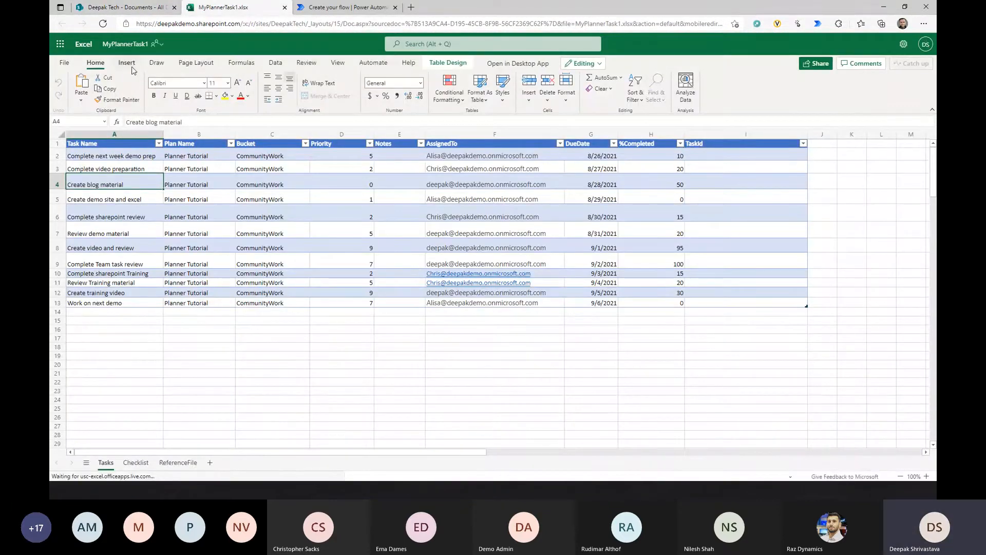
left_click(452, 64)
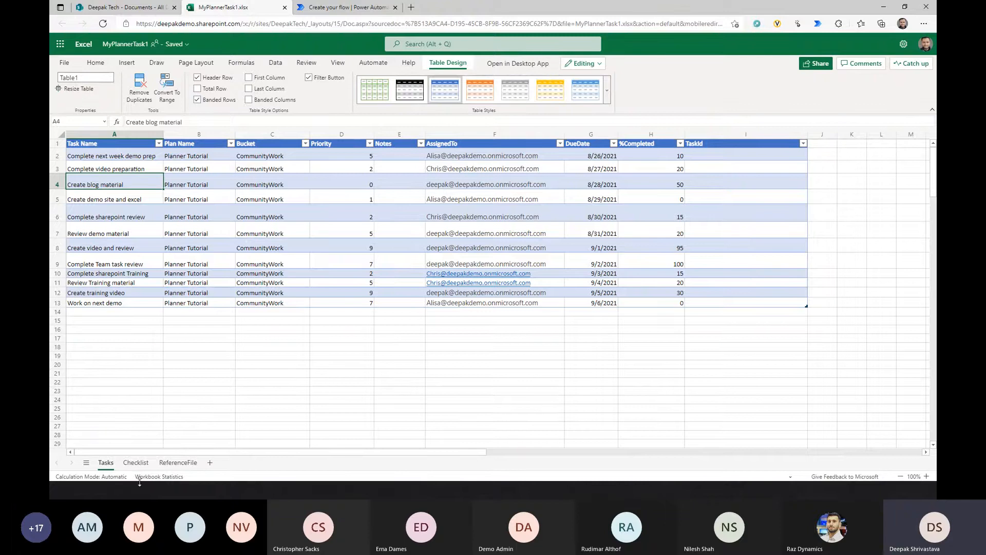
left_click(135, 462)
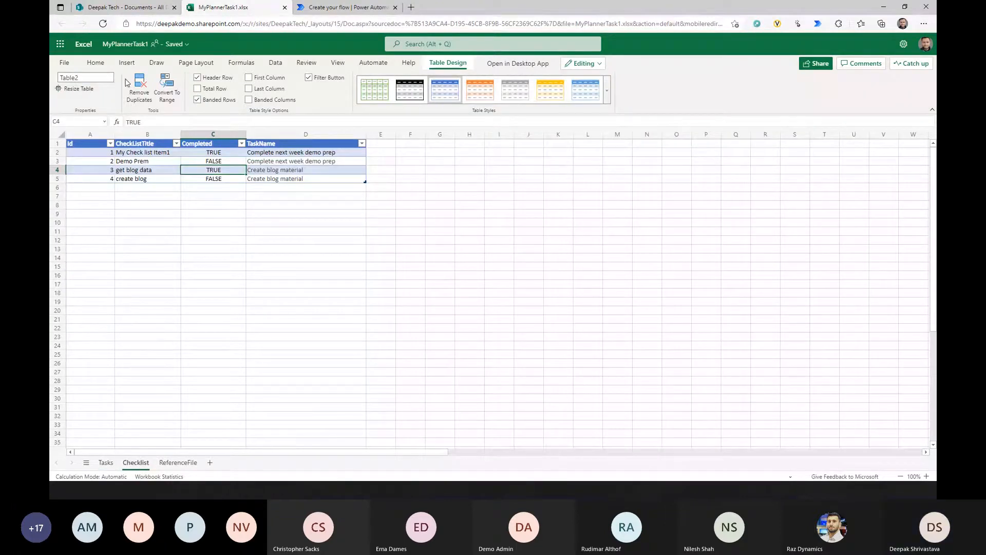
Switch to the Planner Automation flow and add an Initialize variable action named TaskName with type String
key("ctrl+Tab")
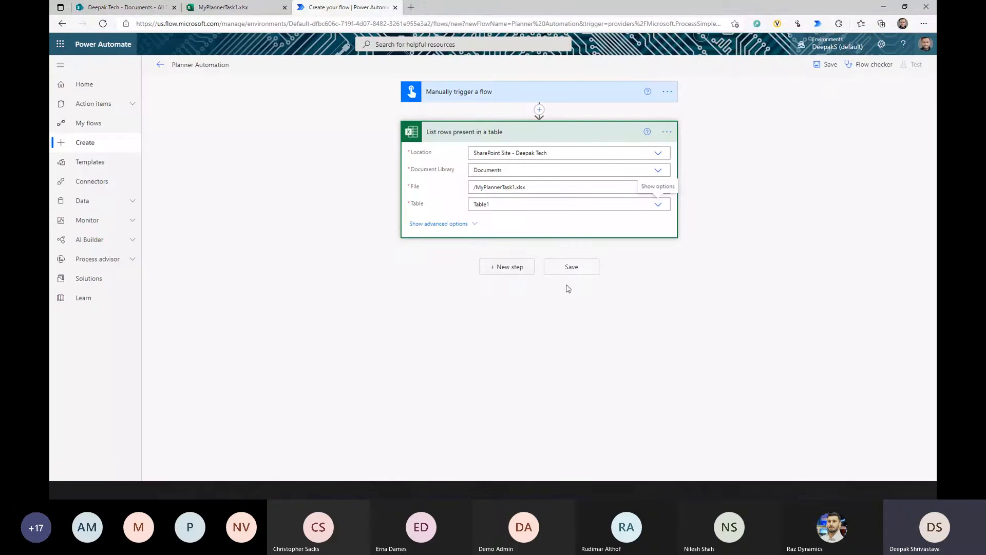
left_click(503, 267)
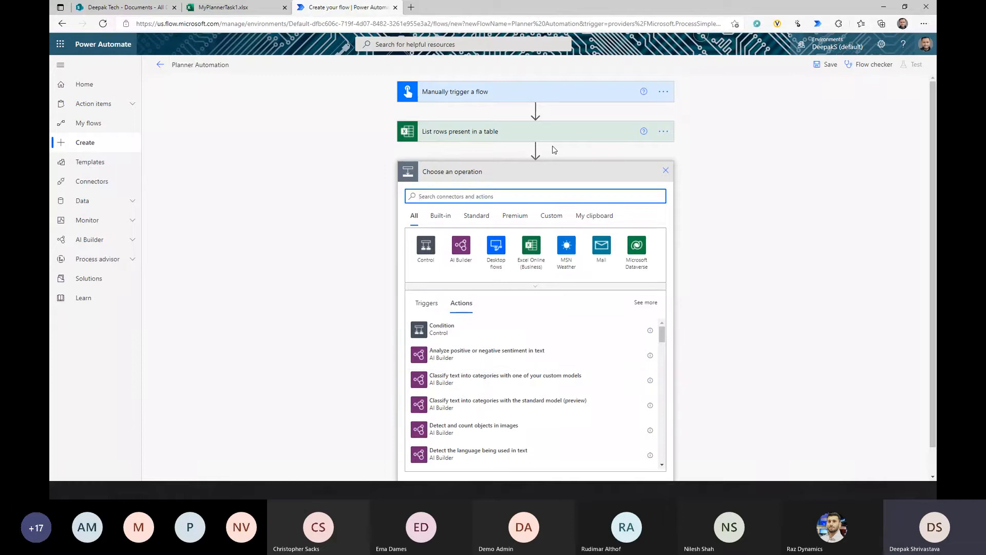
type("vare")
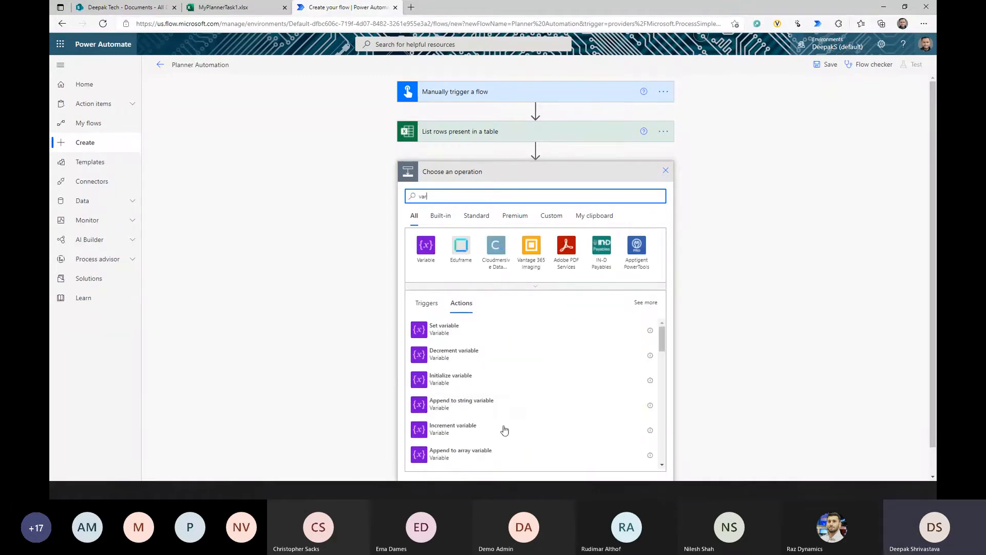
left_click(446, 380)
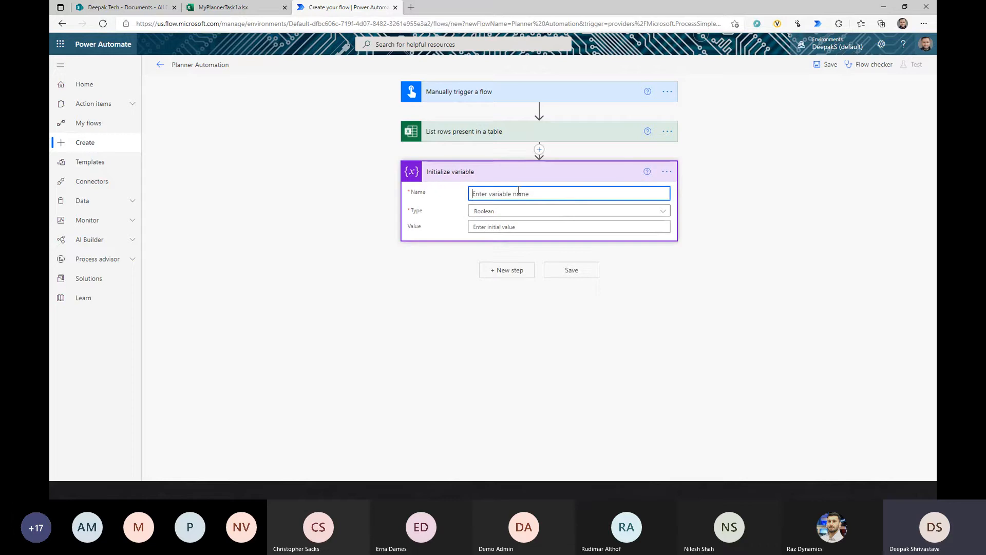
type("TaskName")
left_click(646, 220)
left_click(652, 212)
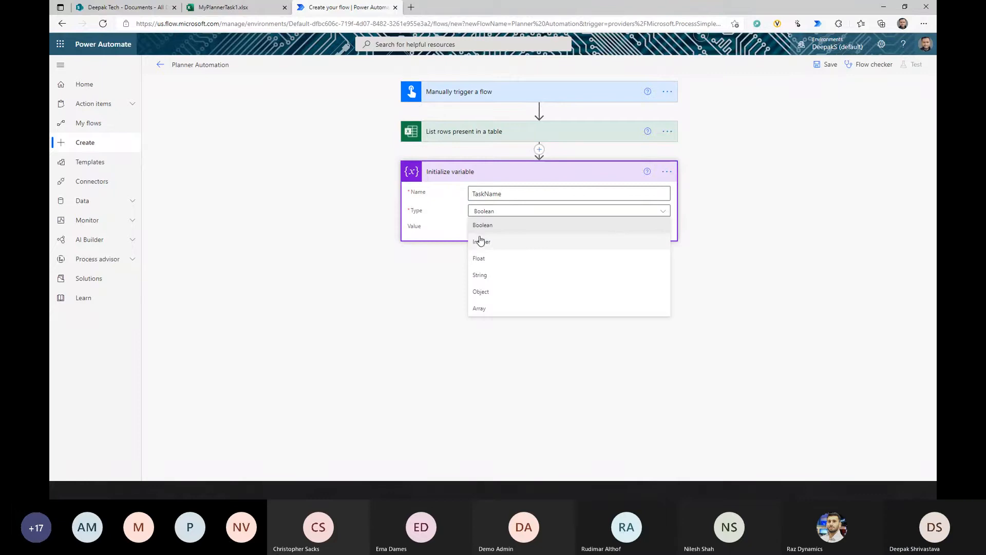
left_click(489, 274)
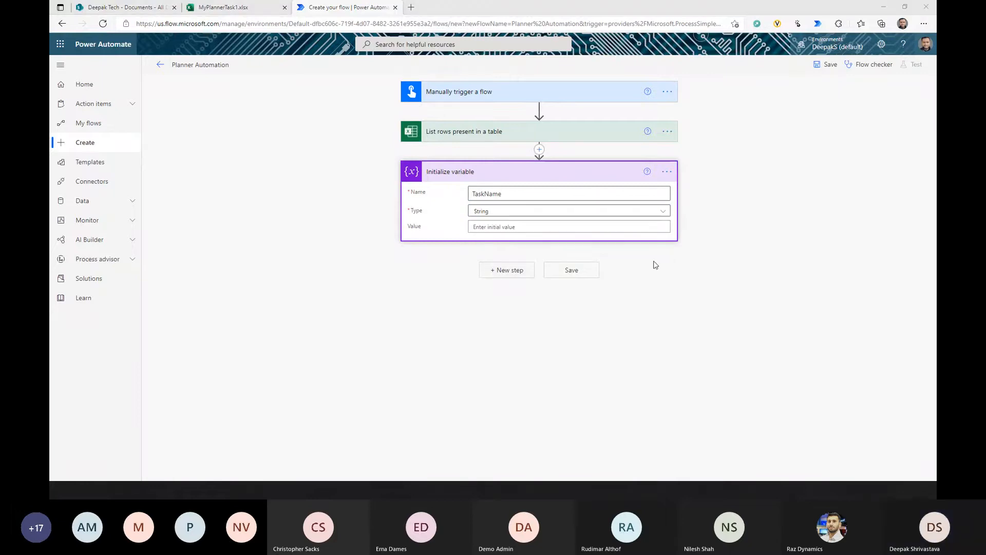
left_click(530, 230)
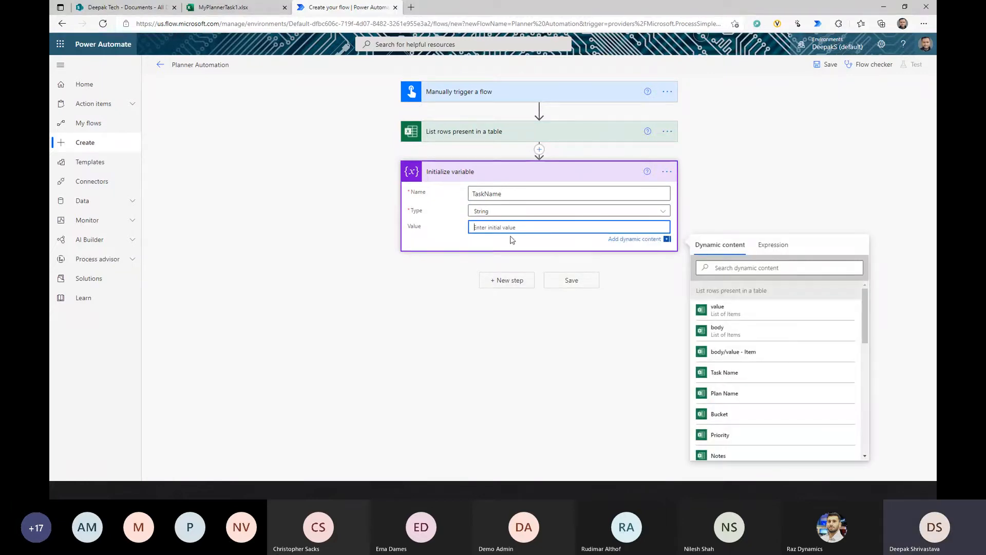
Add a second Initialize variable action with the name TaskId and type String
left_click(515, 282)
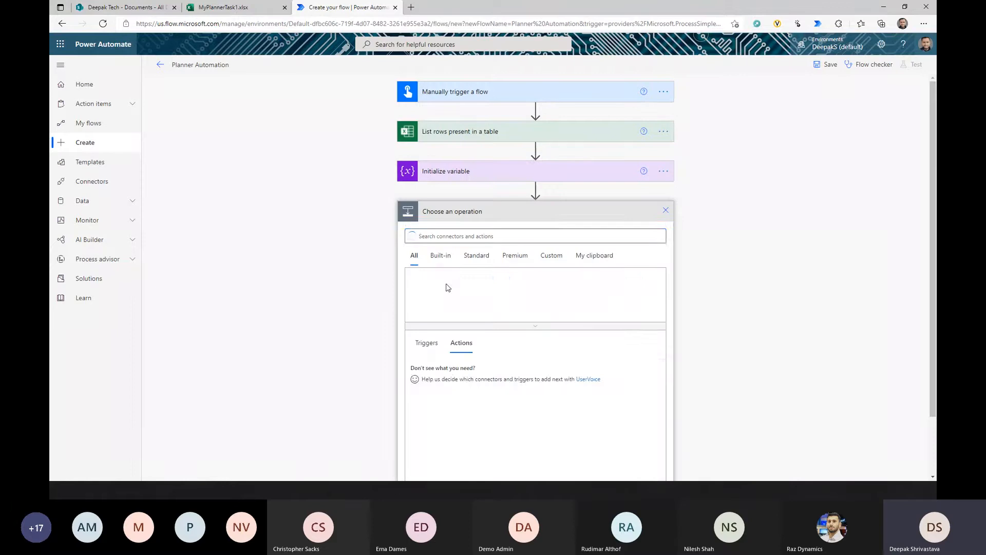
left_click(477, 238)
type("var")
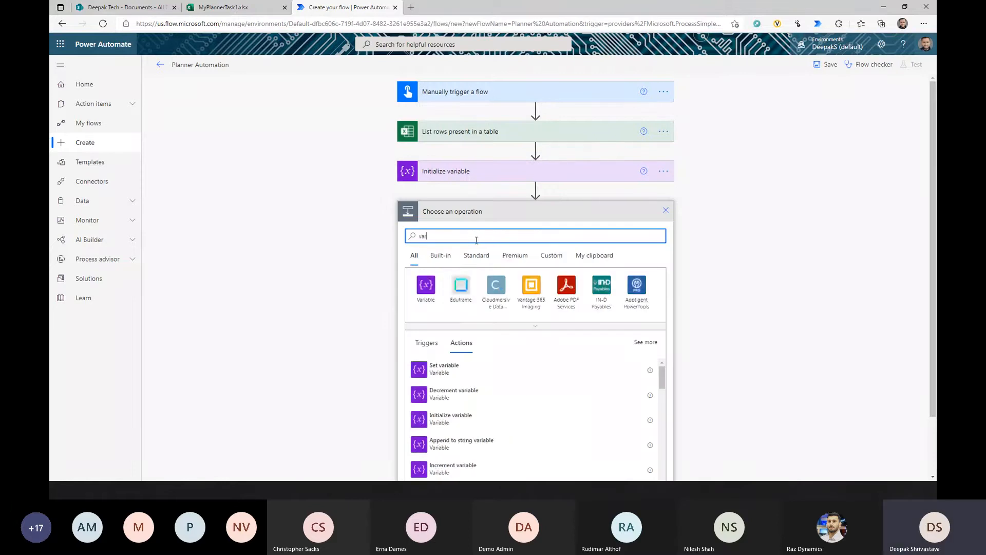
scroll(503, 378, "down", 1)
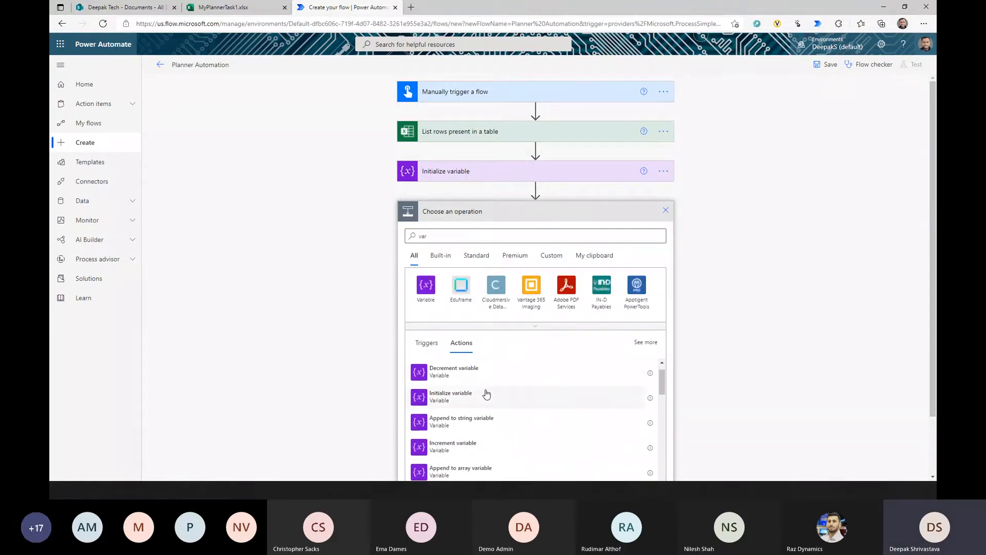
left_click(486, 393)
left_click(494, 232)
type("TaskId")
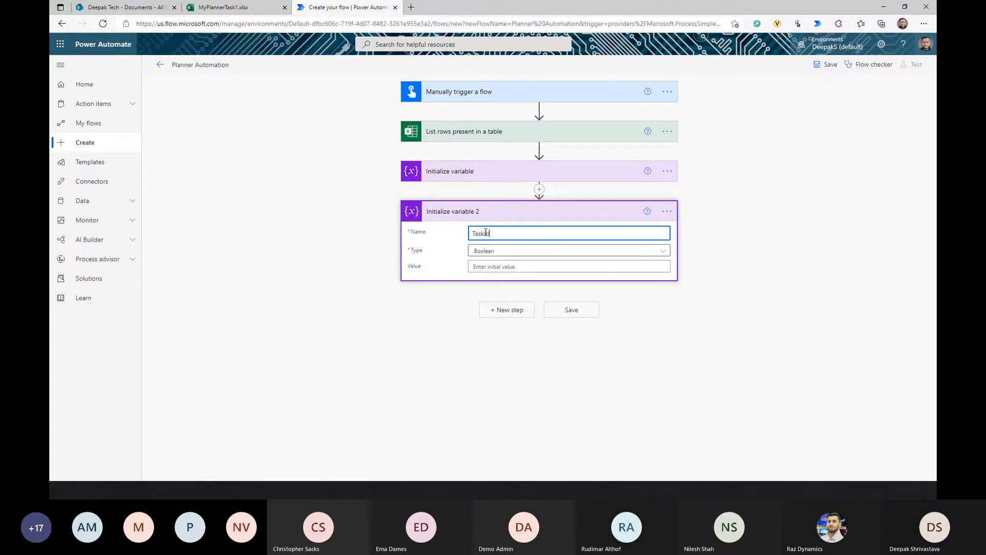
left_click(496, 252)
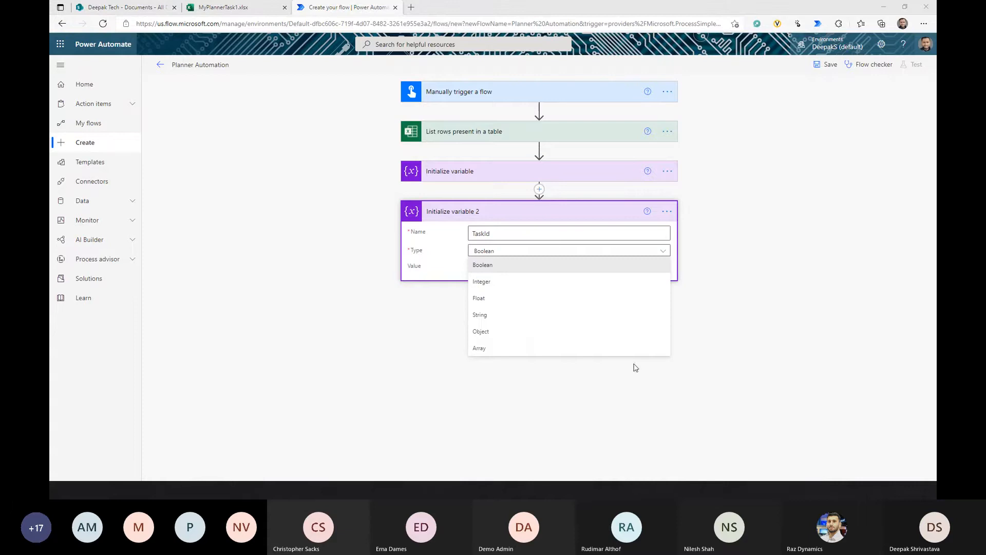
left_click(502, 315)
left_click(470, 266)
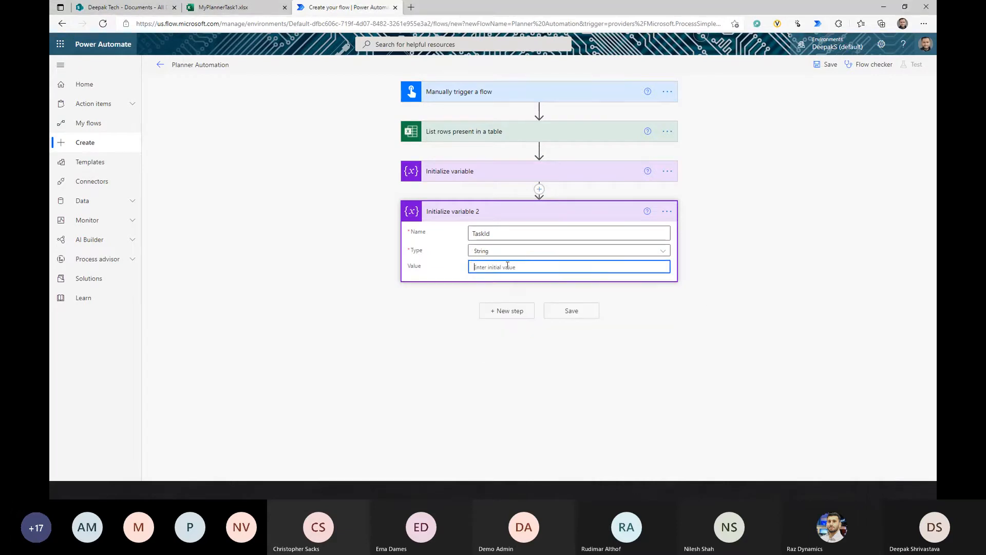
left_click(411, 366)
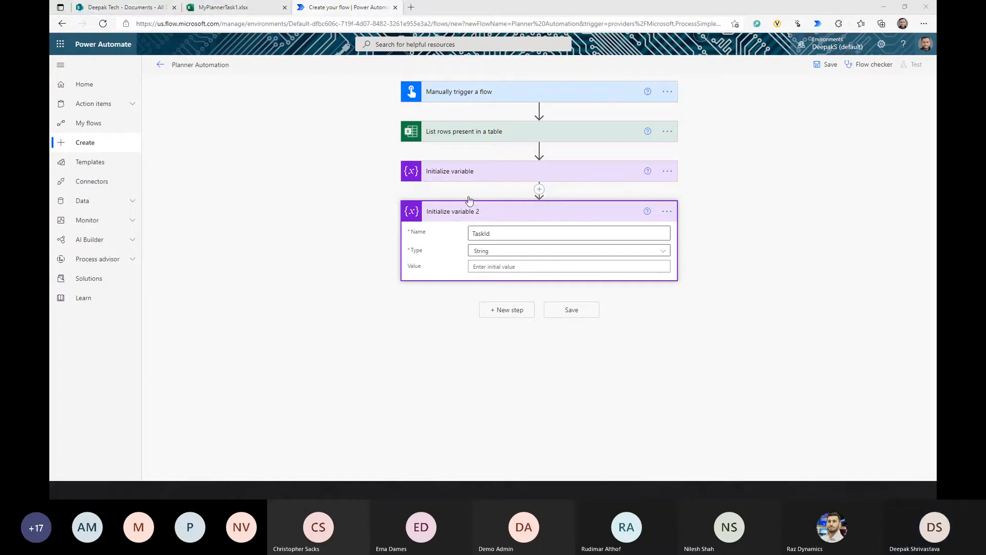
Start a new flow step with the Planner connector and look through its available triggers and actions
left_click(503, 311)
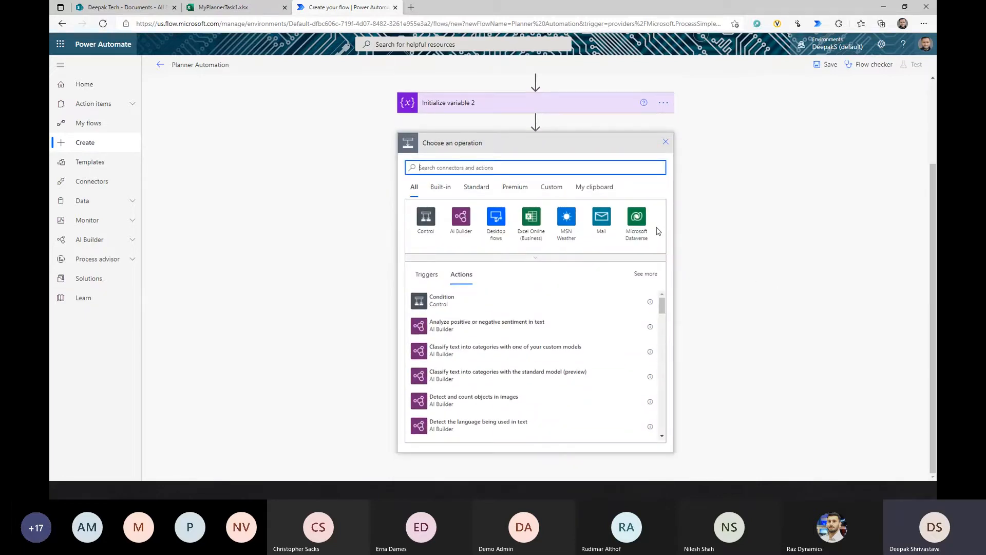
left_click(570, 168)
type("p")
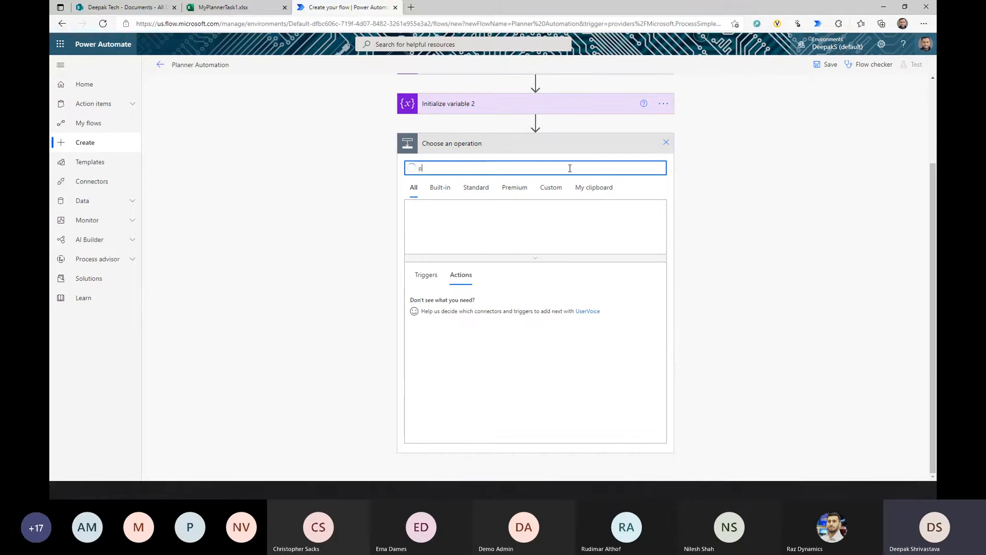
type("lan")
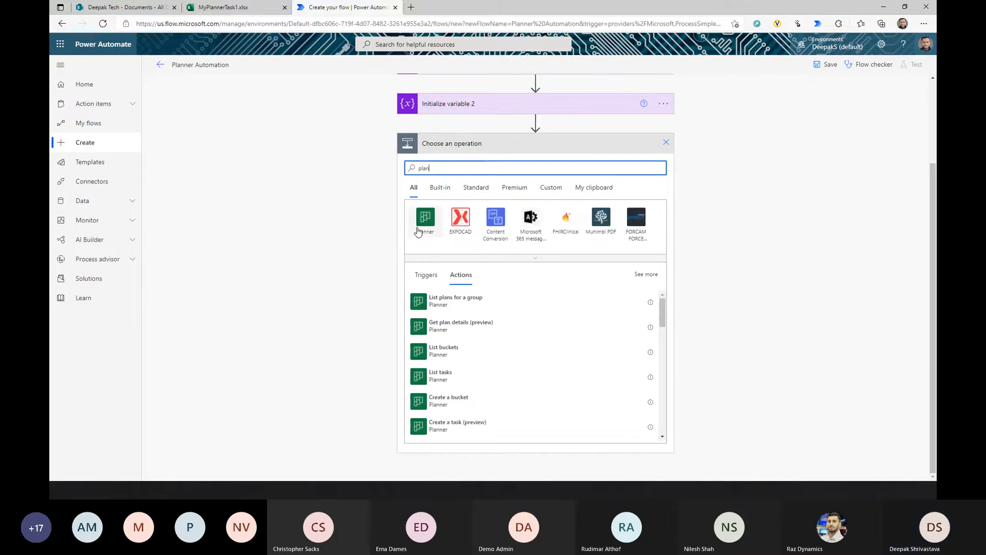
left_click(424, 220)
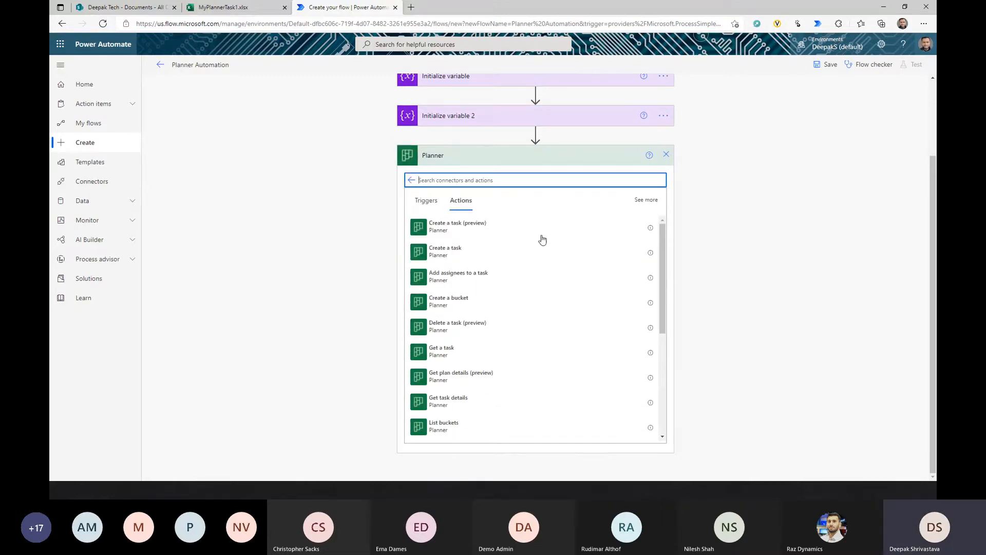
left_click(433, 208)
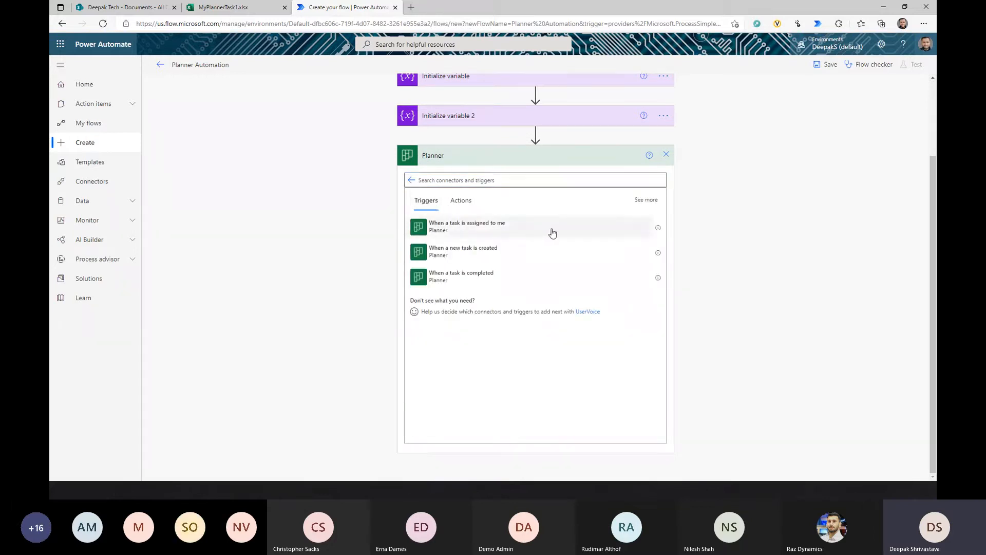
left_click(642, 202)
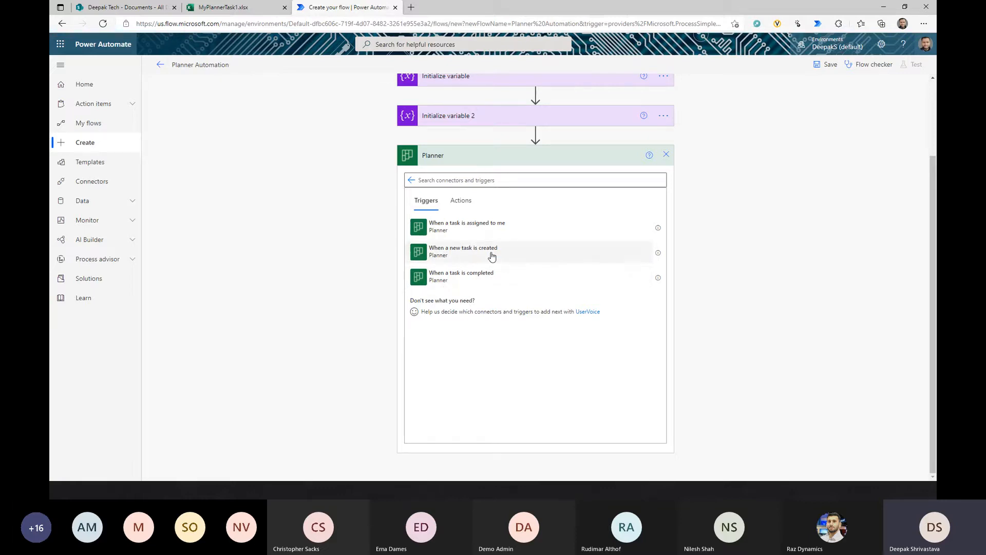
left_click(461, 200)
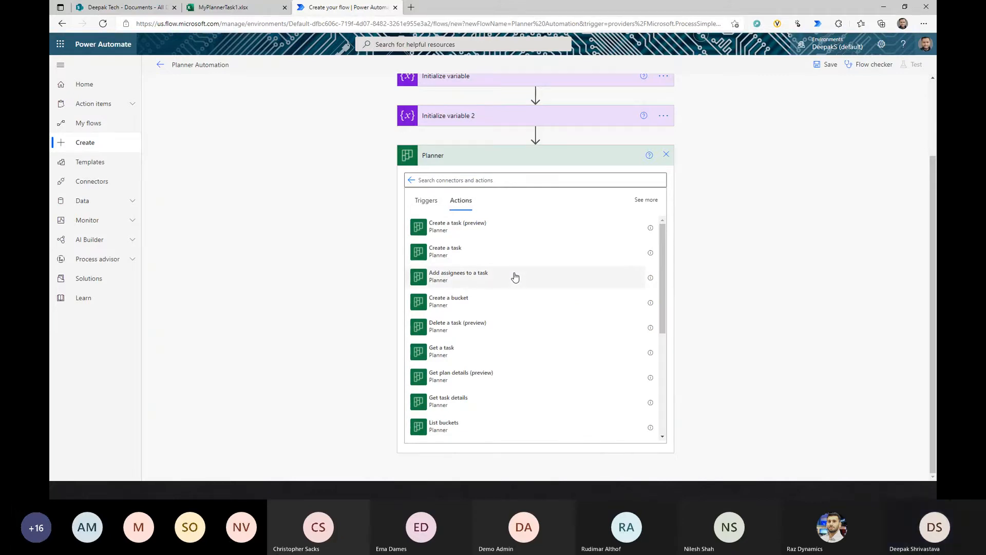
left_click(656, 202)
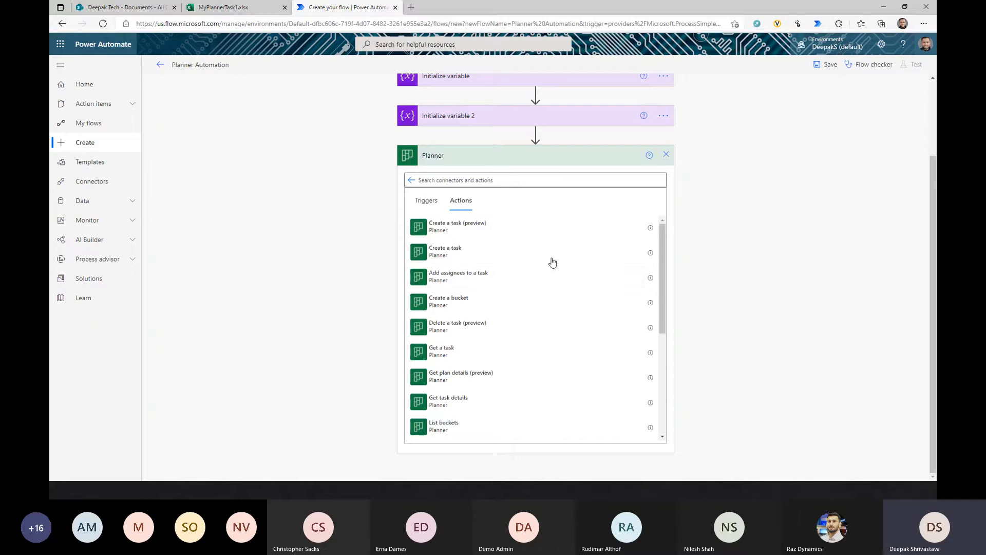
scroll(513, 282, "down", 3)
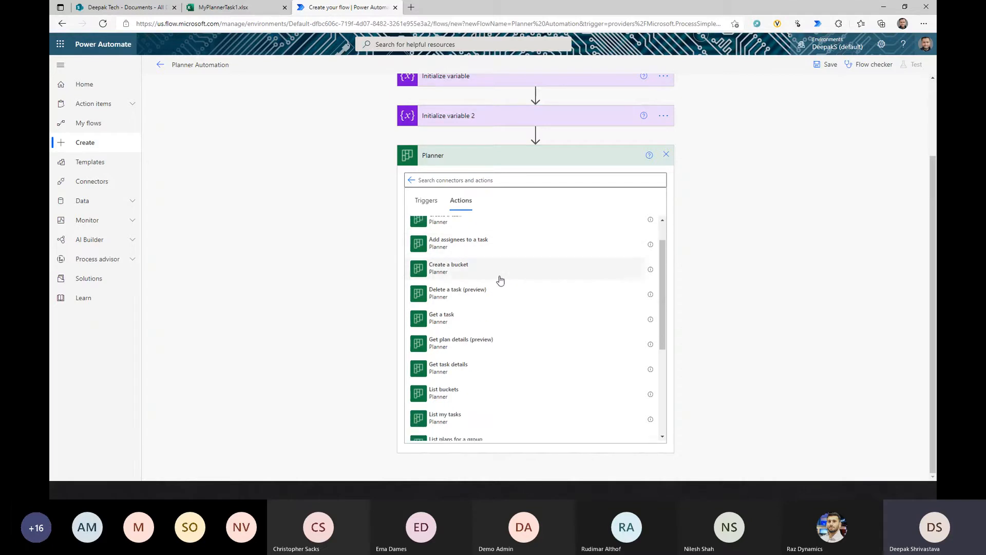
scroll(462, 282, "down", 3)
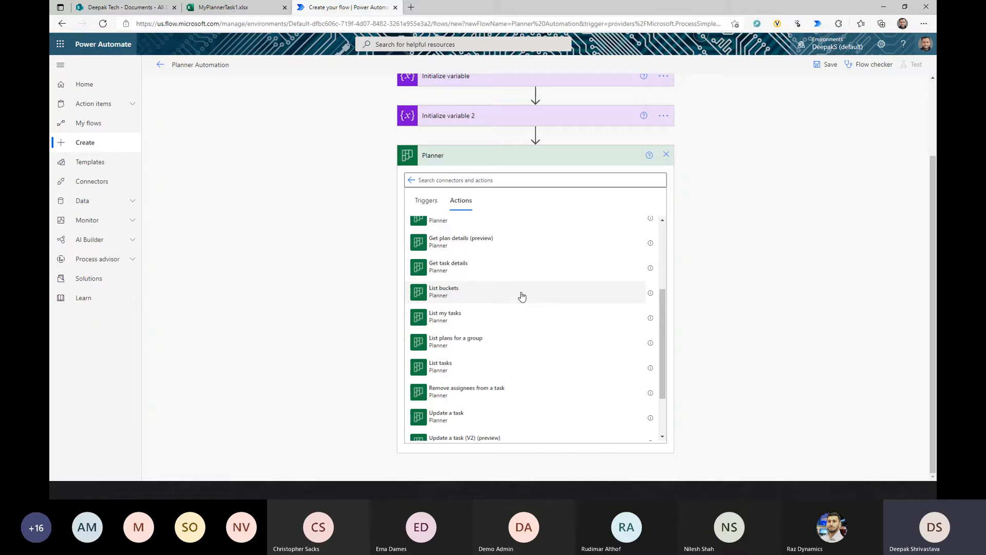
scroll(462, 292, "down", 2)
scroll(539, 286, "down", 2)
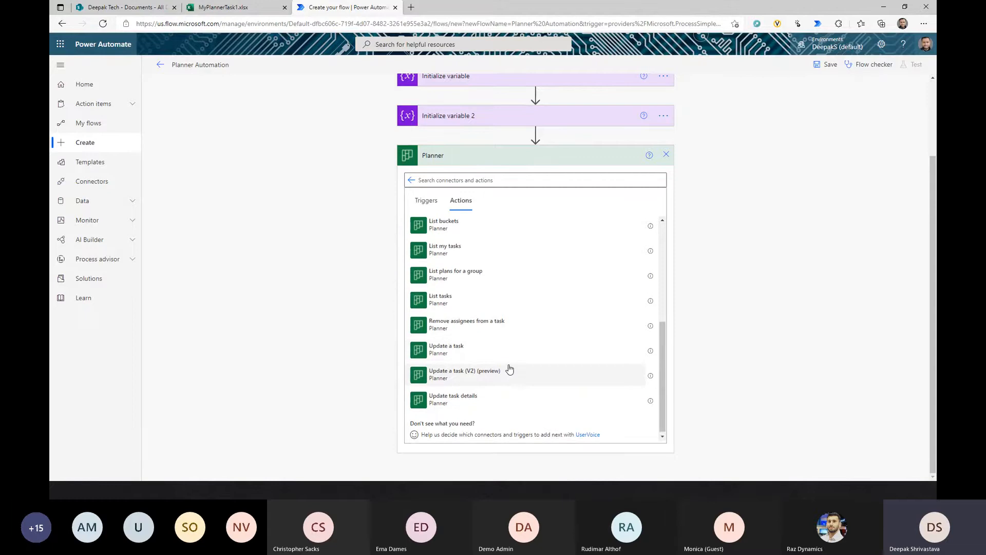
scroll(509, 369, "up", 3)
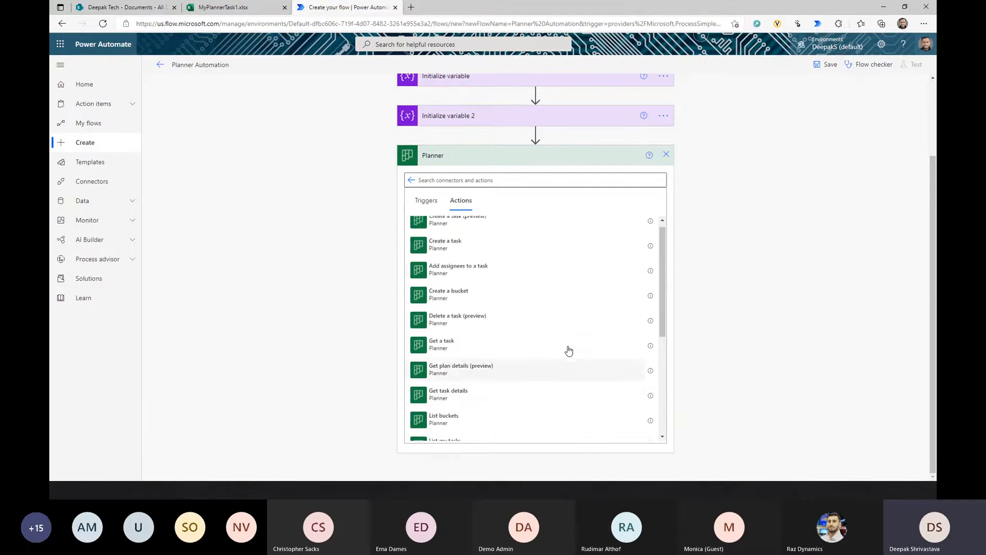
scroll(568, 349, "up", 1)
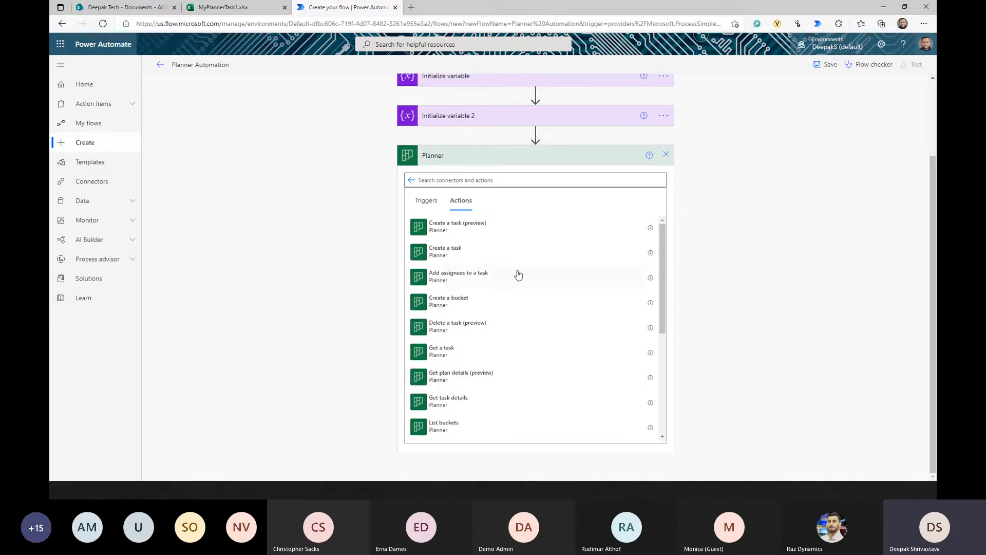
scroll(538, 236, "up", 2)
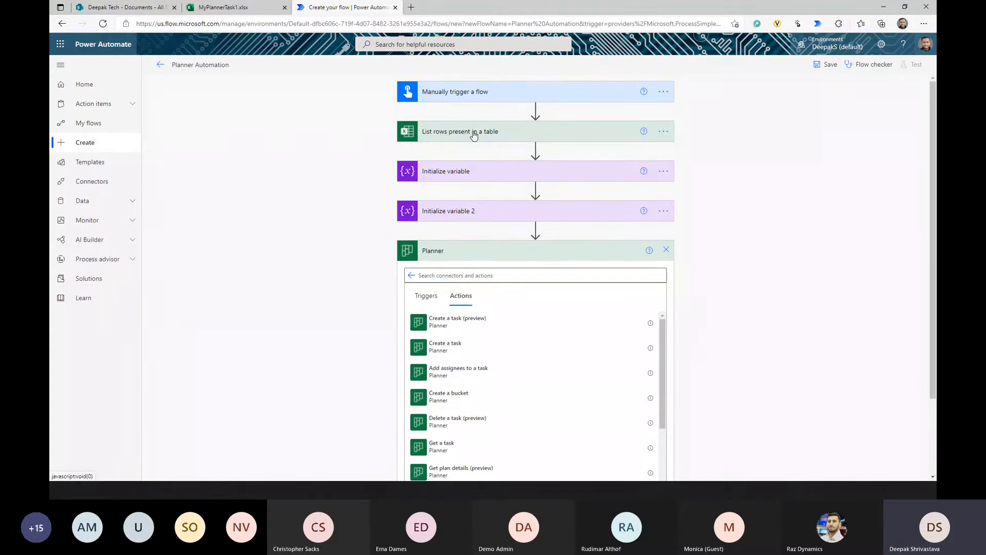
scroll(507, 344, "down", 1)
scroll(506, 345, "up", 1)
scroll(822, 358, "down", 2)
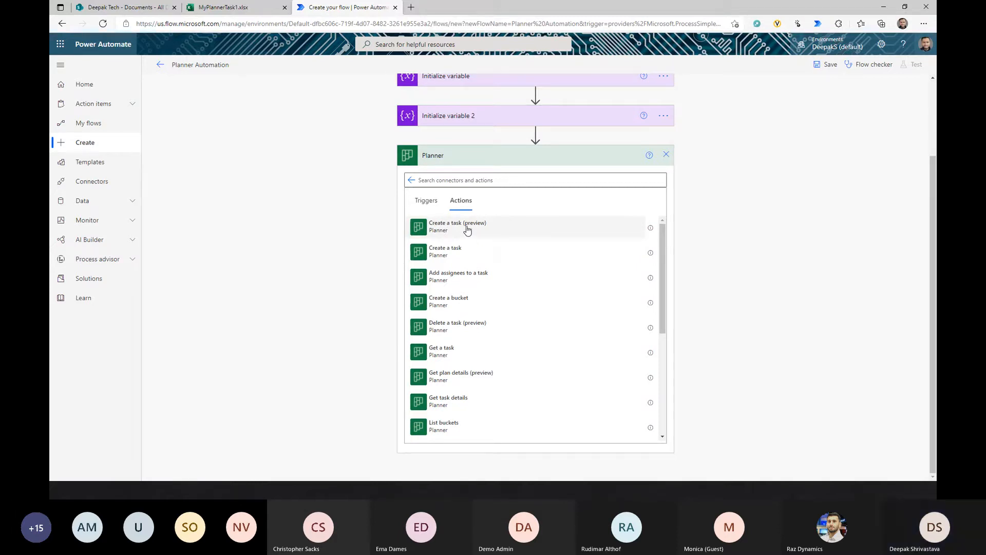
left_click(452, 254)
scroll(513, 260, "down", 5)
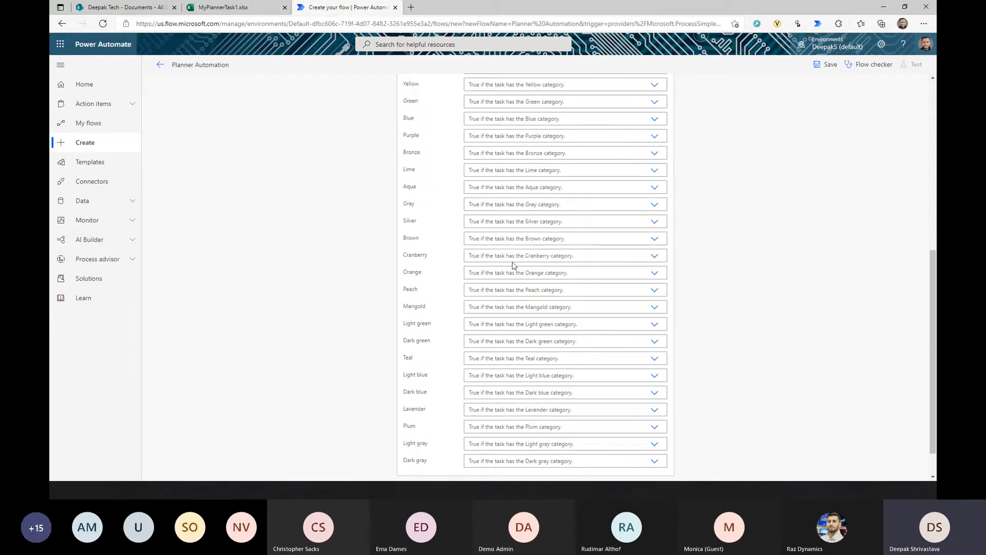
scroll(487, 437, "up", 1)
scroll(488, 430, "up", 3)
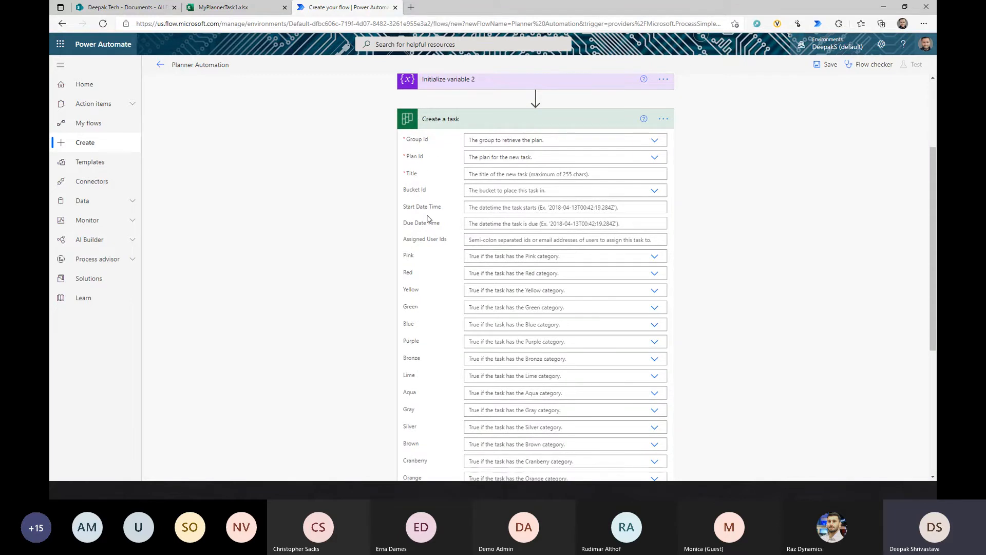
scroll(426, 222, "down", 1)
scroll(437, 236, "down", 3)
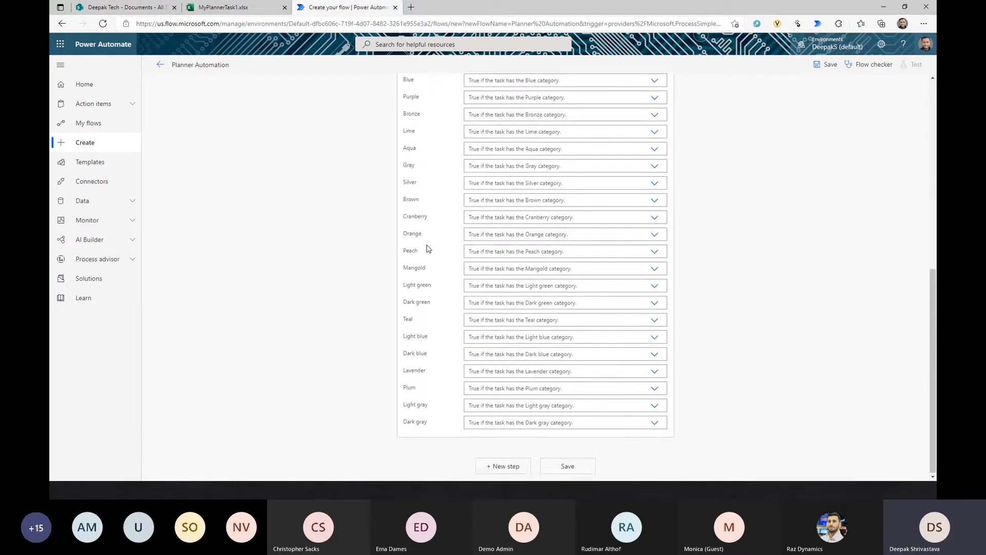
scroll(428, 249, "up", 3)
scroll(411, 324, "down", 3)
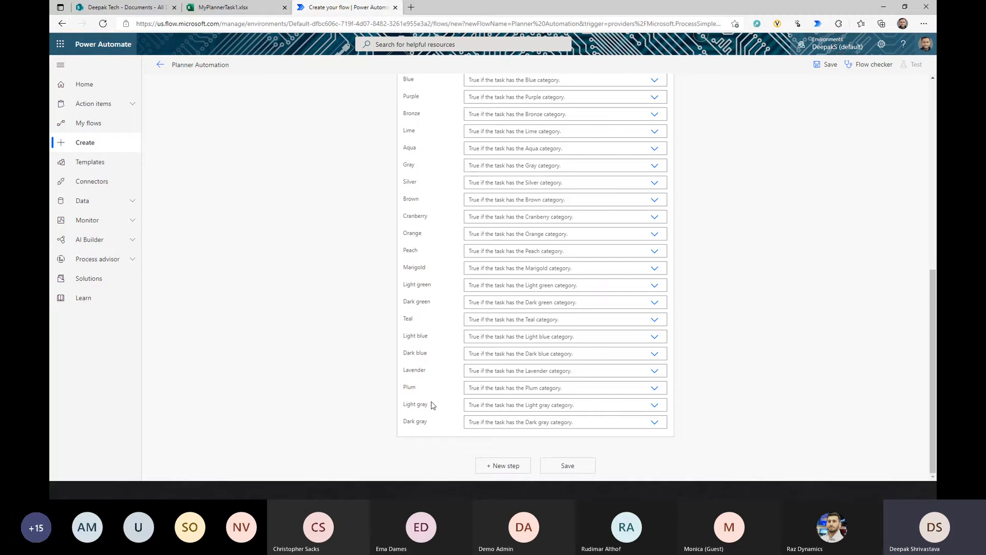
scroll(452, 366, "up", 7)
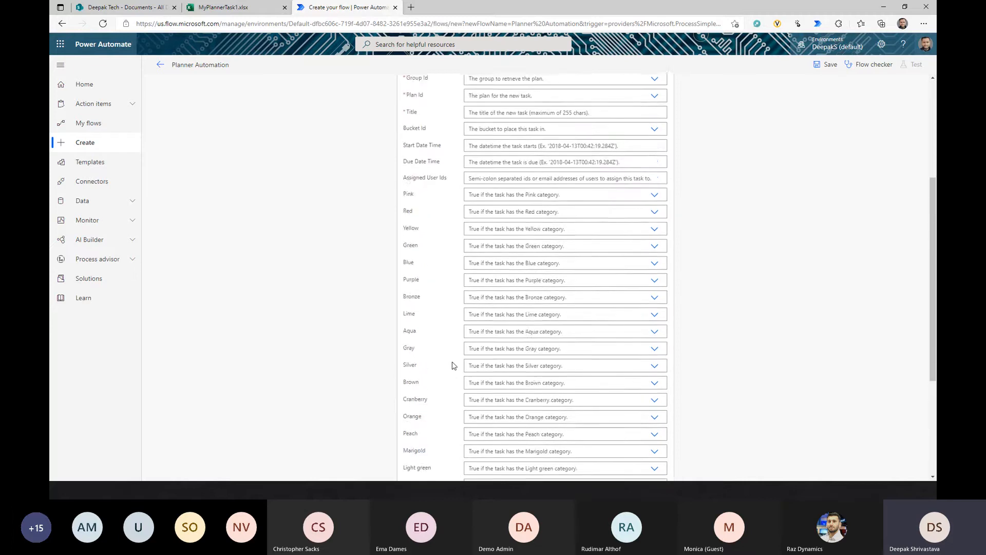
left_click(664, 241)
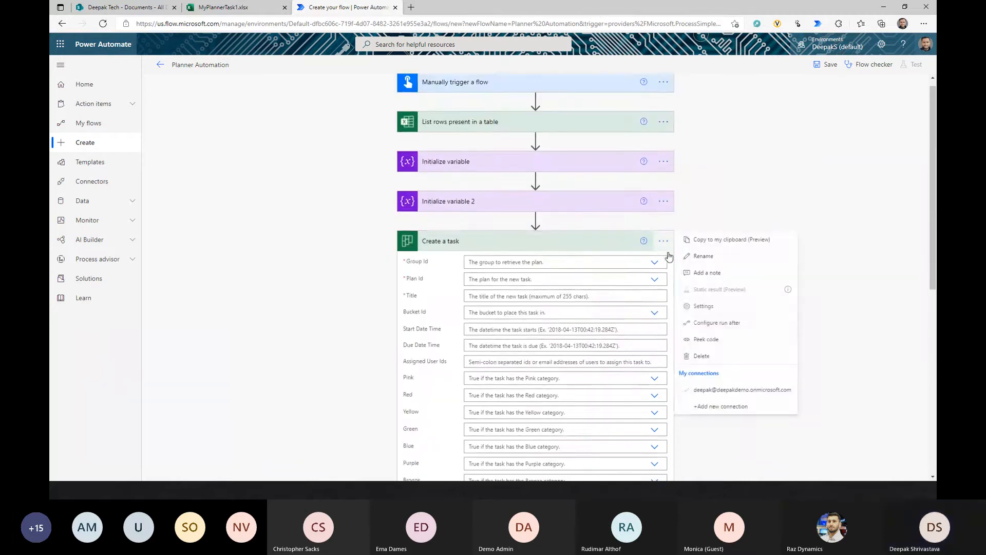
left_click(700, 356)
left_click(499, 277)
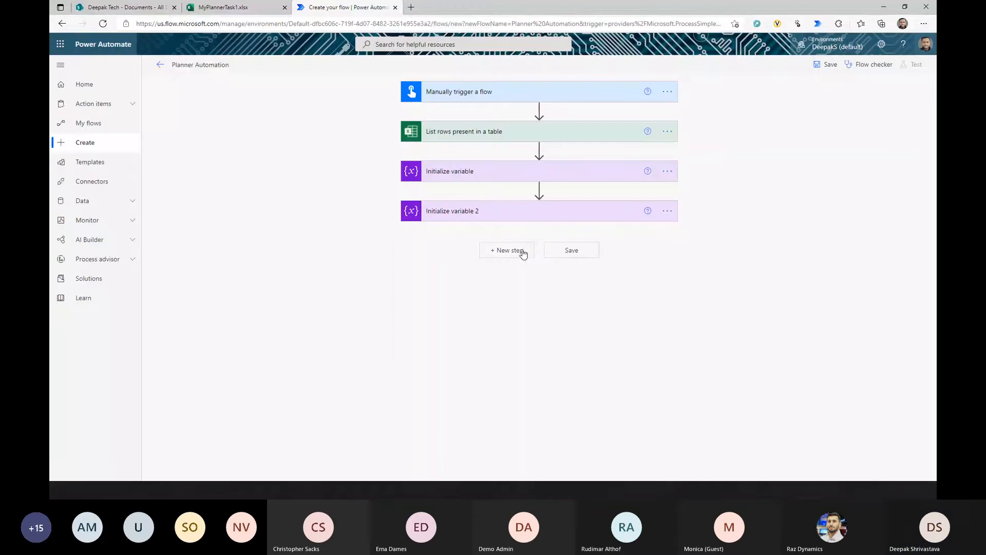
Add Planner's Create a task (preview) action after the two variables and check its fields down to Priority
left_click(519, 250)
type("pl")
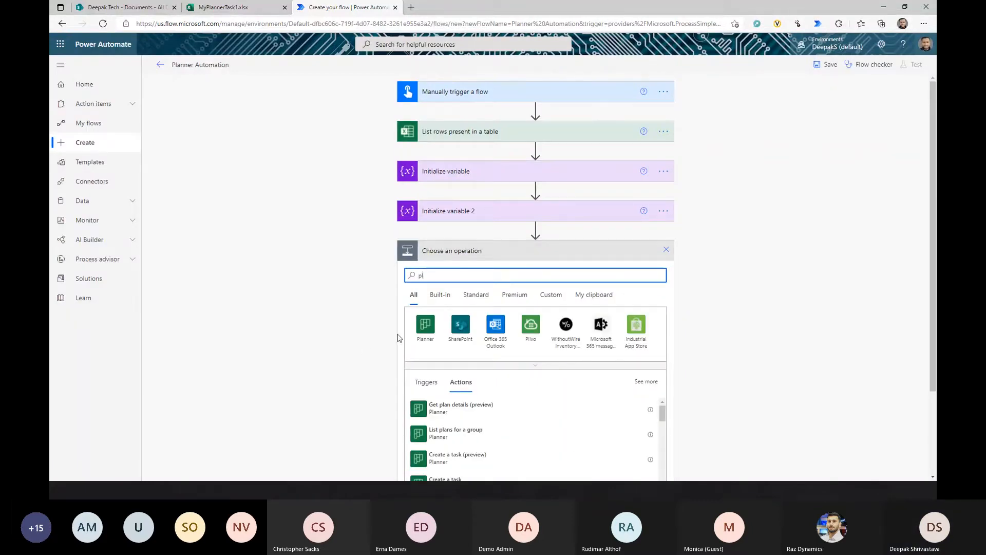
left_click(425, 326)
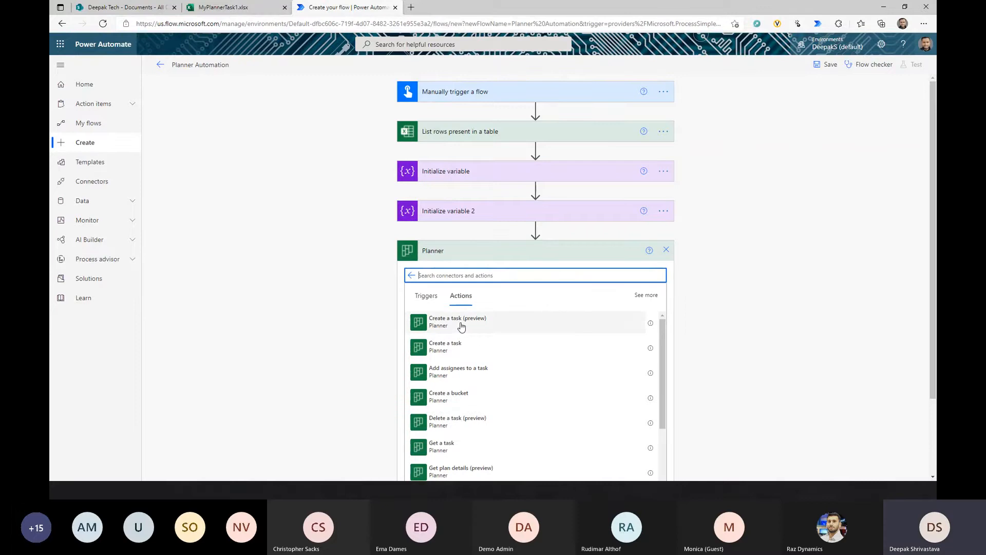
left_click(462, 327)
scroll(723, 302, "down", 8)
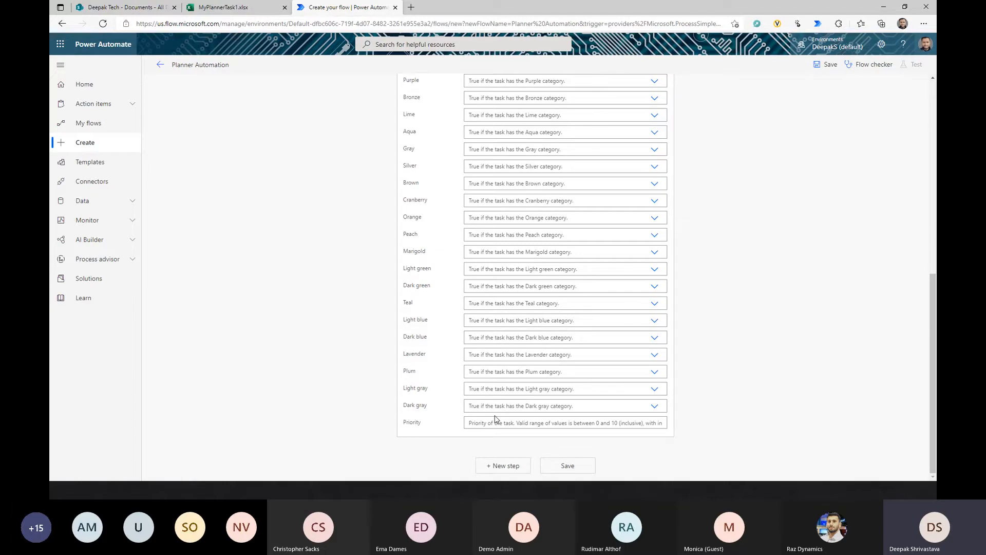
scroll(768, 384, "up", 6)
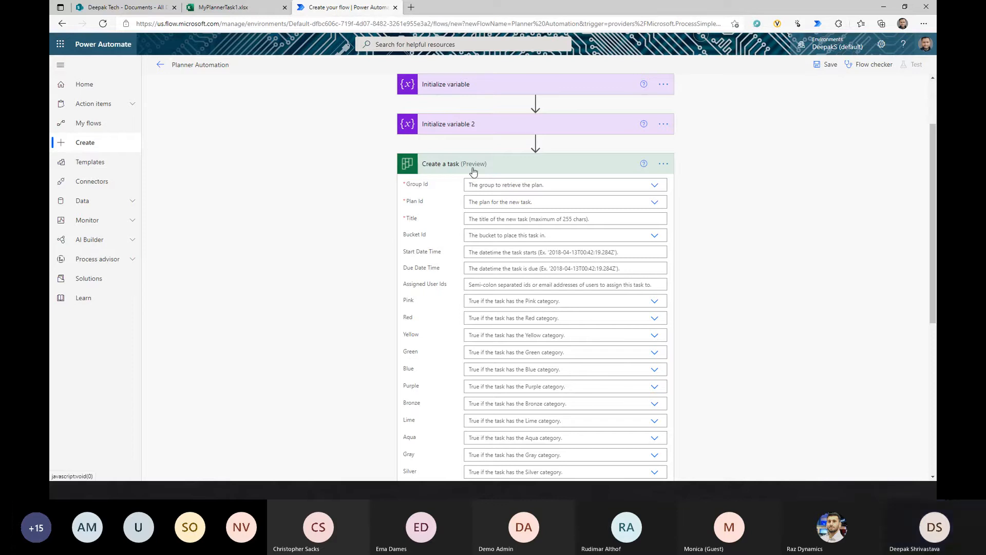
Open the Group Id choices of Create a task and compare the Planner Tutorial and MyTeamWorkPlan boards in Planner
left_click(655, 186)
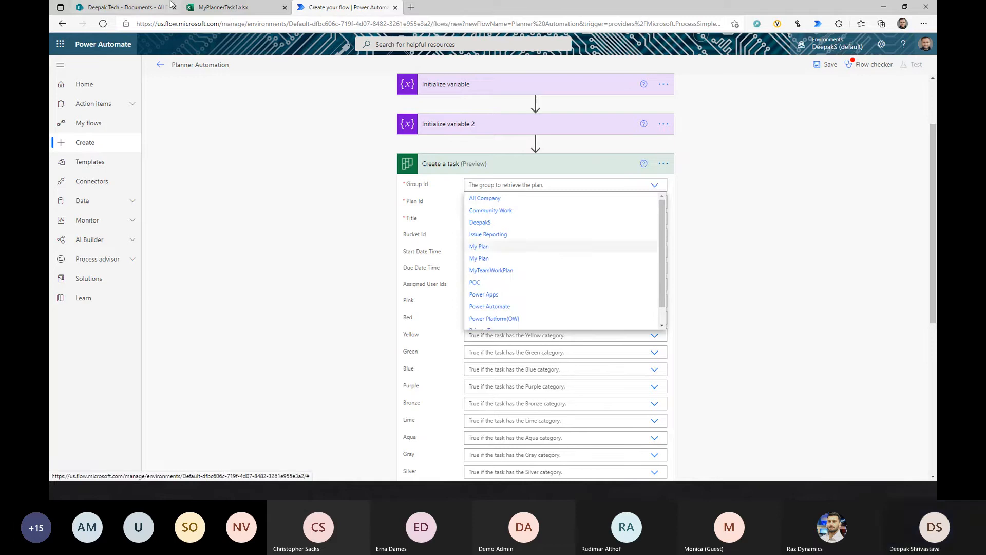
left_click(230, 4)
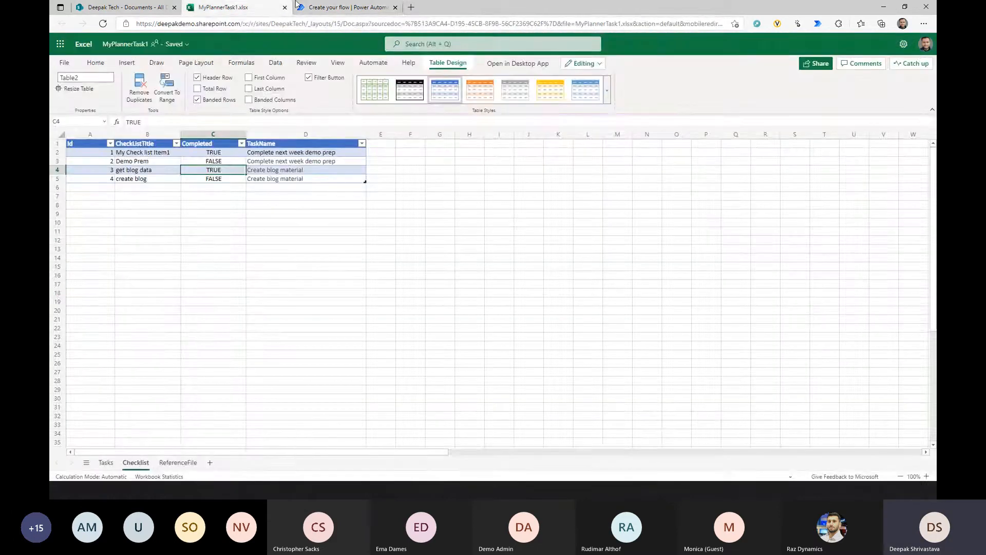
left_click(342, 8)
key("alt+Tab")
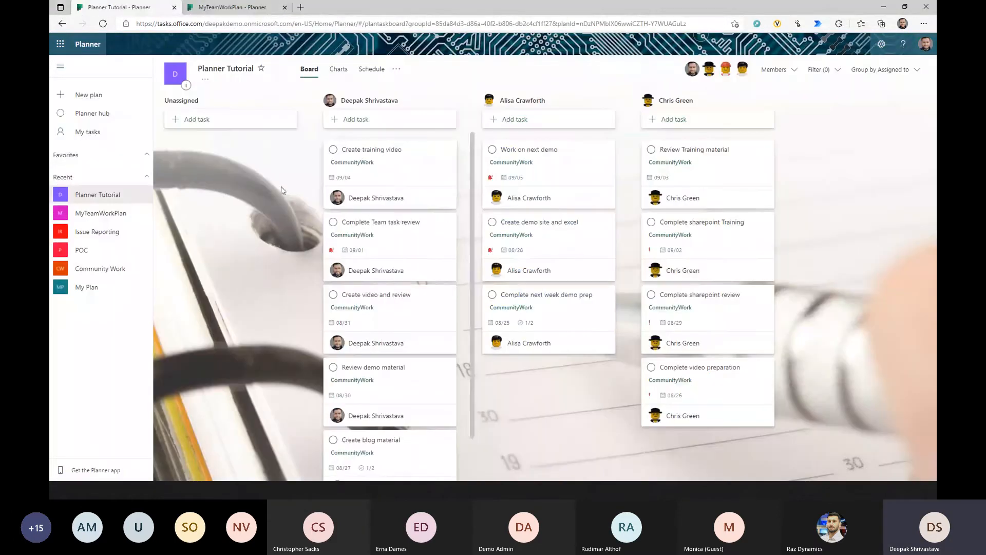
left_click(106, 211)
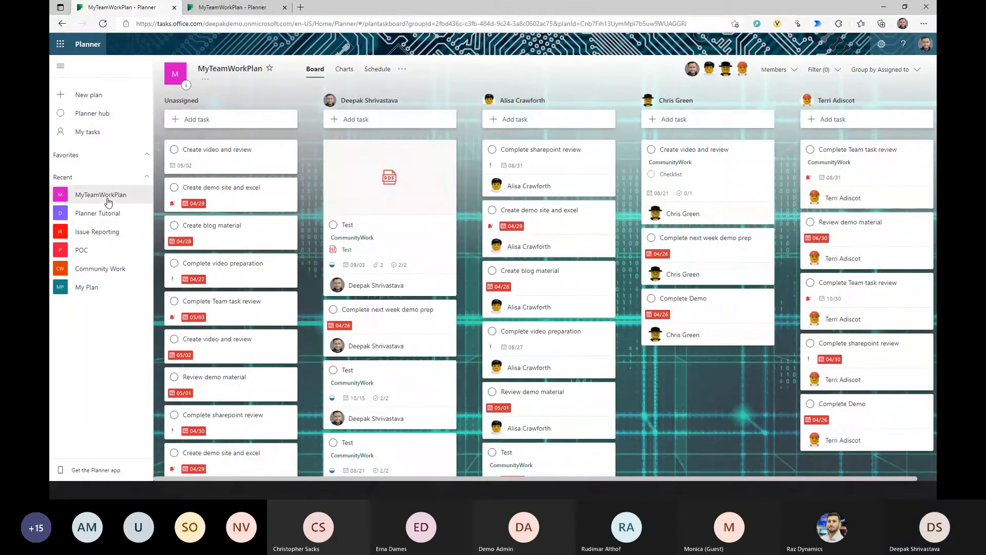
left_click(98, 212)
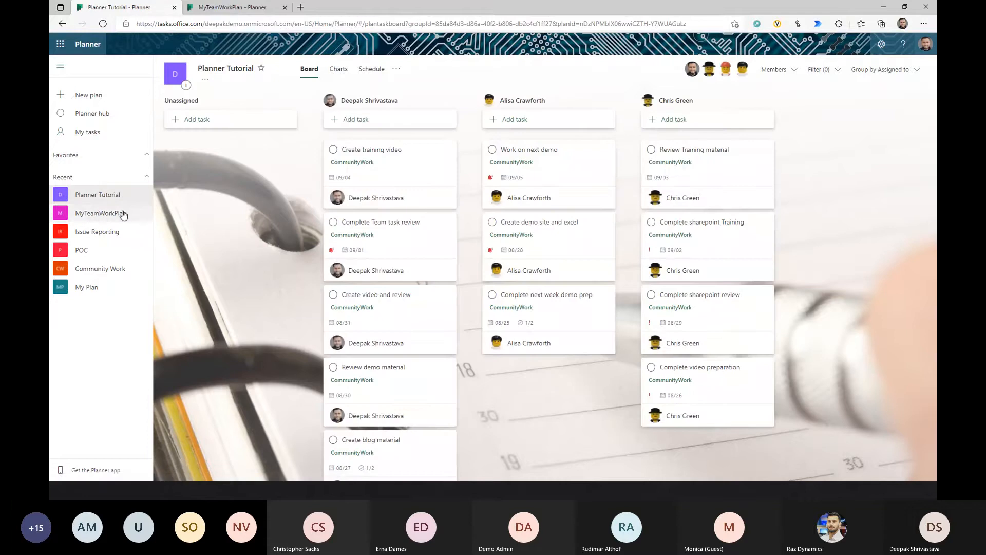
left_click(267, 8)
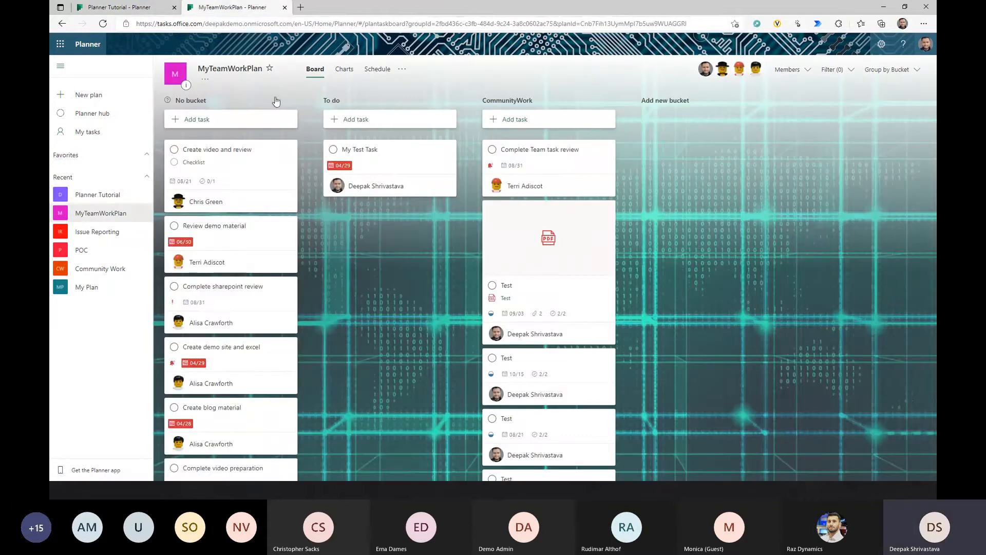
left_click(118, 7)
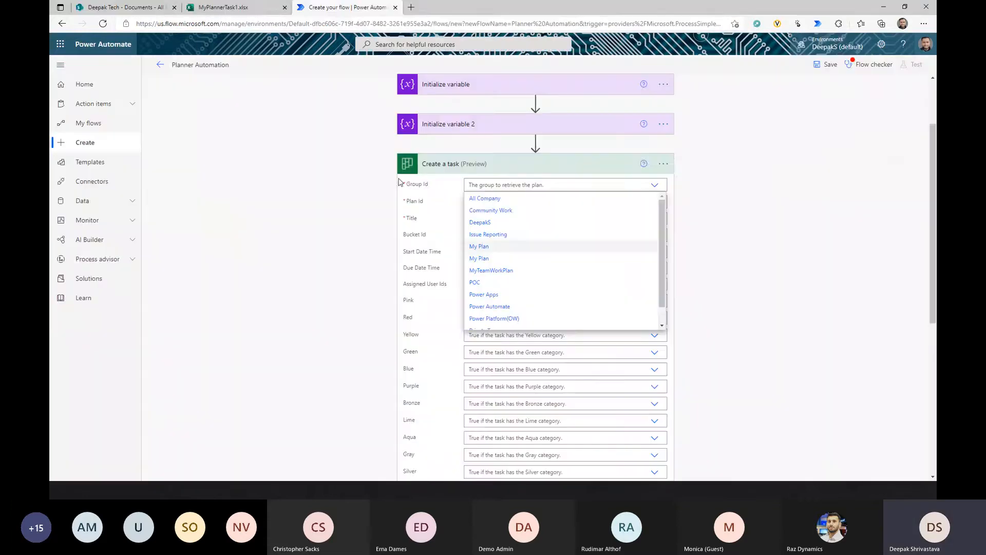
Set the Group Id to the group that owns the Planner Tutorial plan, and the Plan Id to Planner Tutorial
scroll(524, 282, "down", 1)
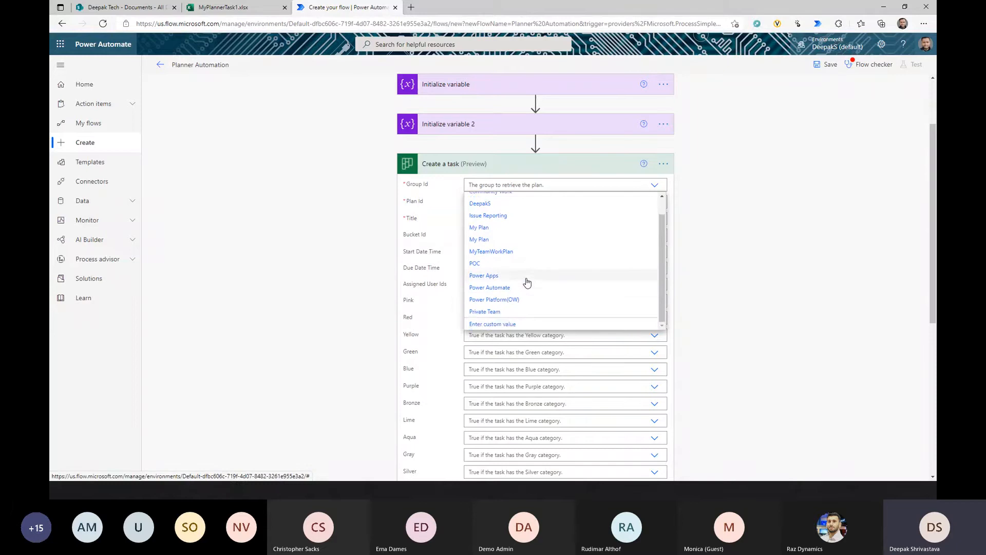
scroll(526, 301, "up", 1)
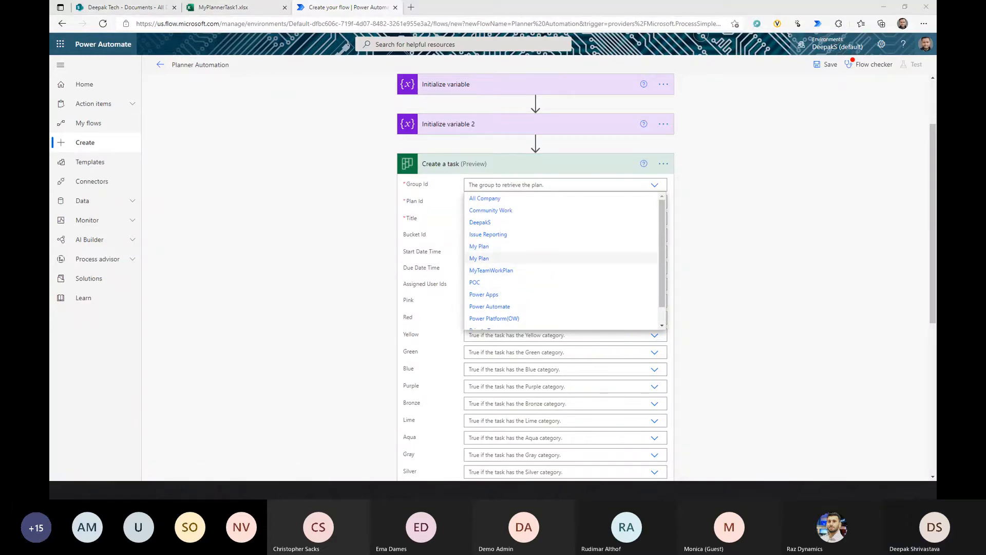
left_click(479, 223)
key("alt+Tab")
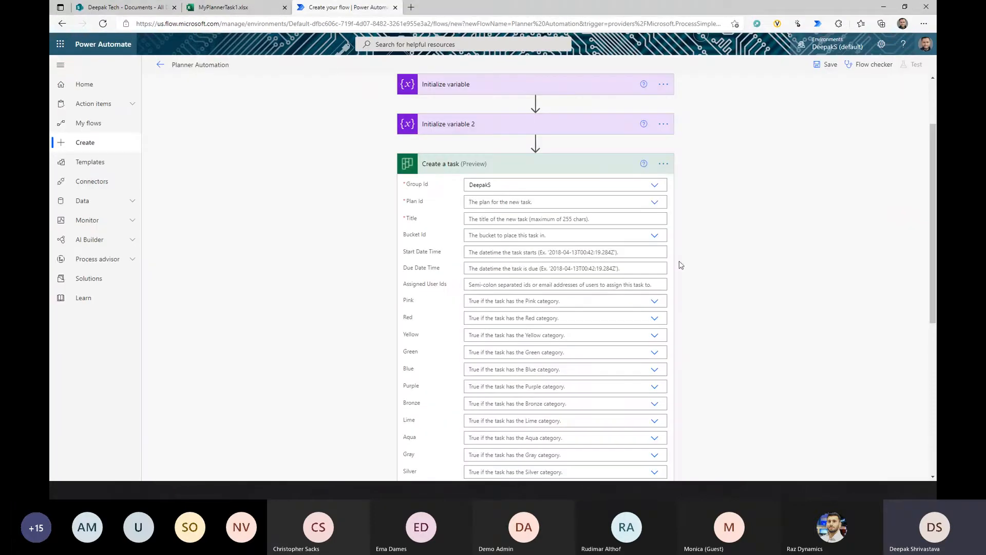
left_click(654, 201)
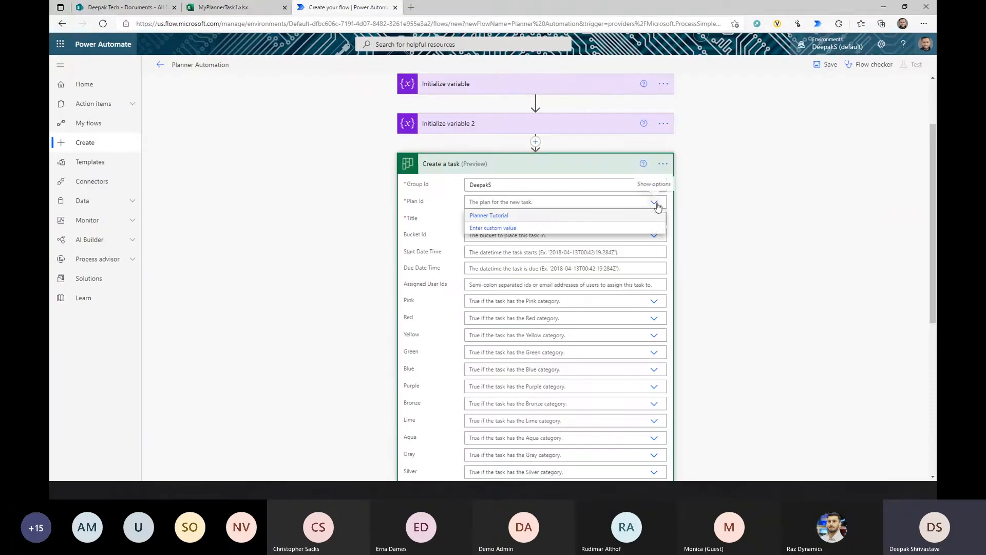
left_click(506, 216)
Fill the task's Title with the Task Name column from List rows present in a table and reopen the Create a task action
left_click(599, 220)
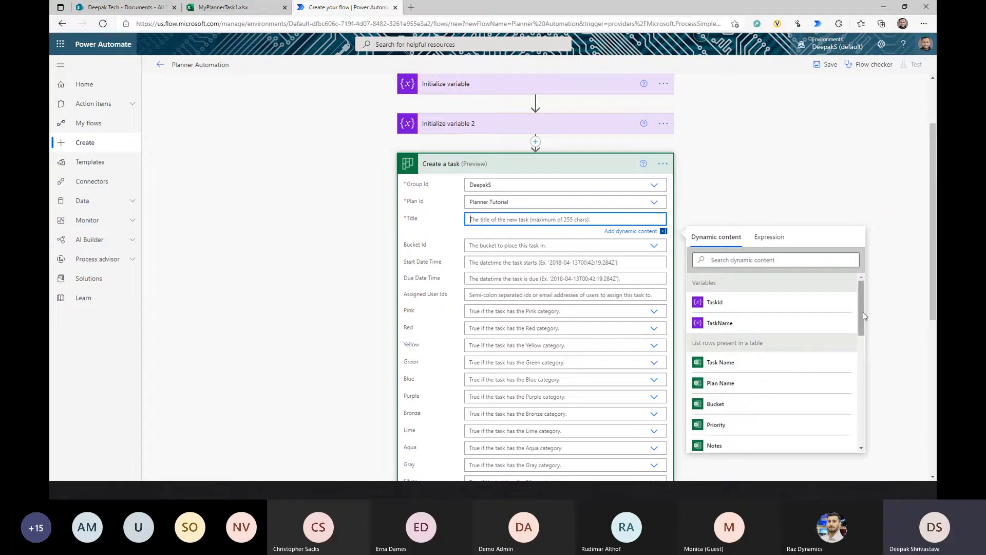
scroll(863, 312, "down", 1)
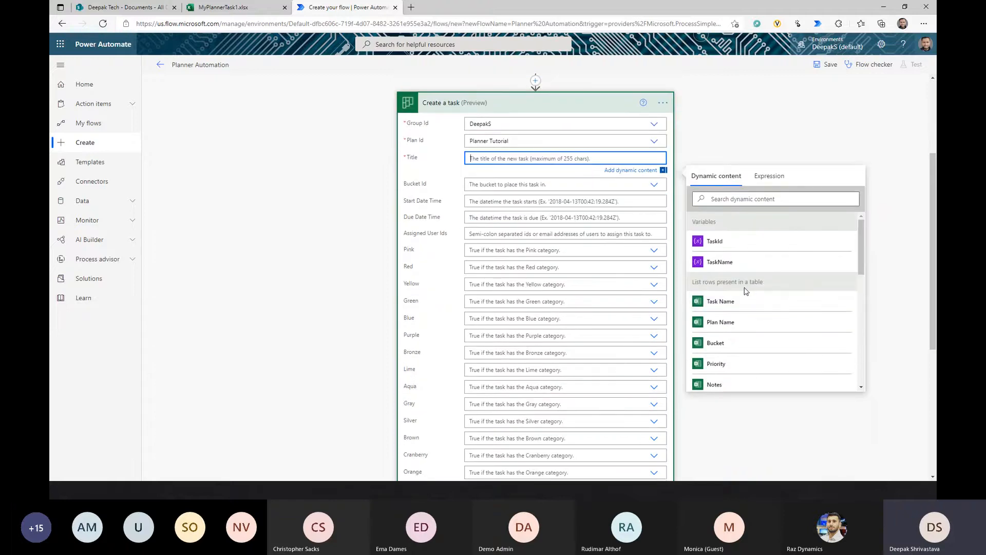
scroll(735, 326, "down", 3)
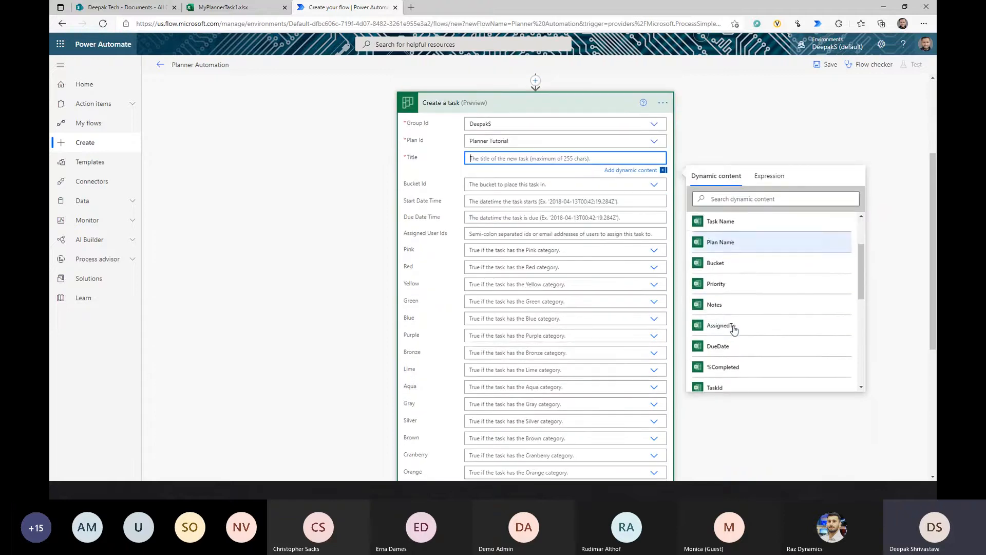
scroll(735, 329, "up", 2)
scroll(734, 329, "up", 2)
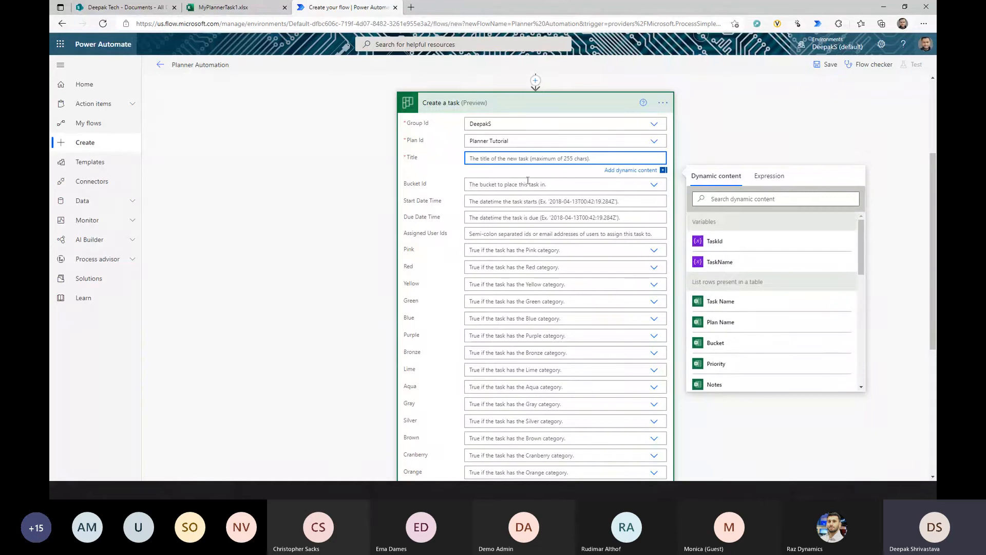
left_click(737, 305)
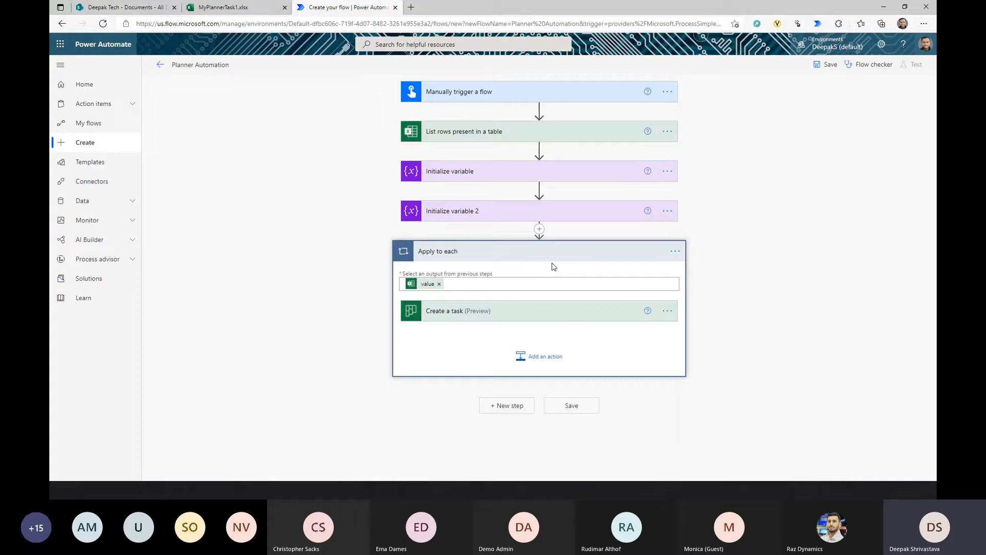
left_click(518, 316)
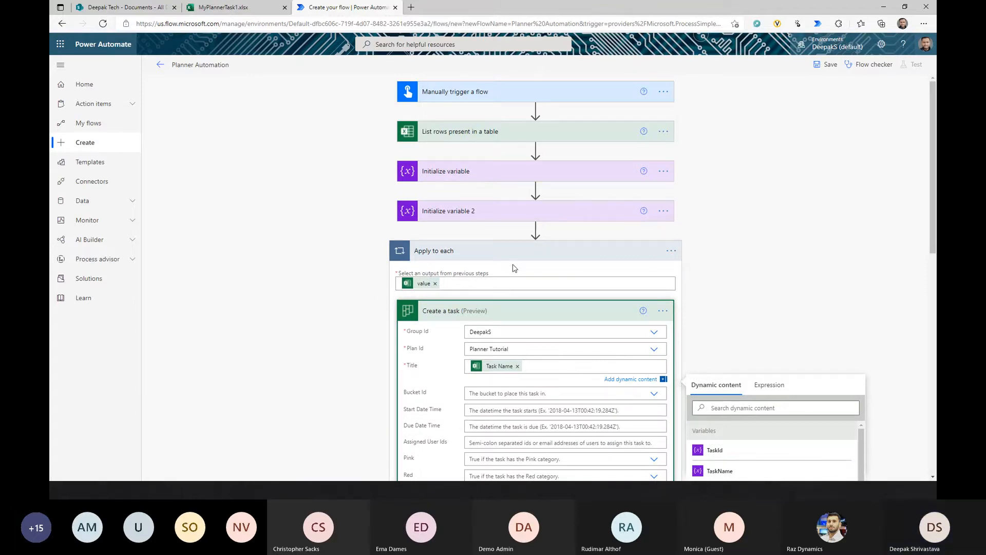
Set the Bucket Id of the Create a task action to CommunityWork
scroll(756, 285, "down", 1)
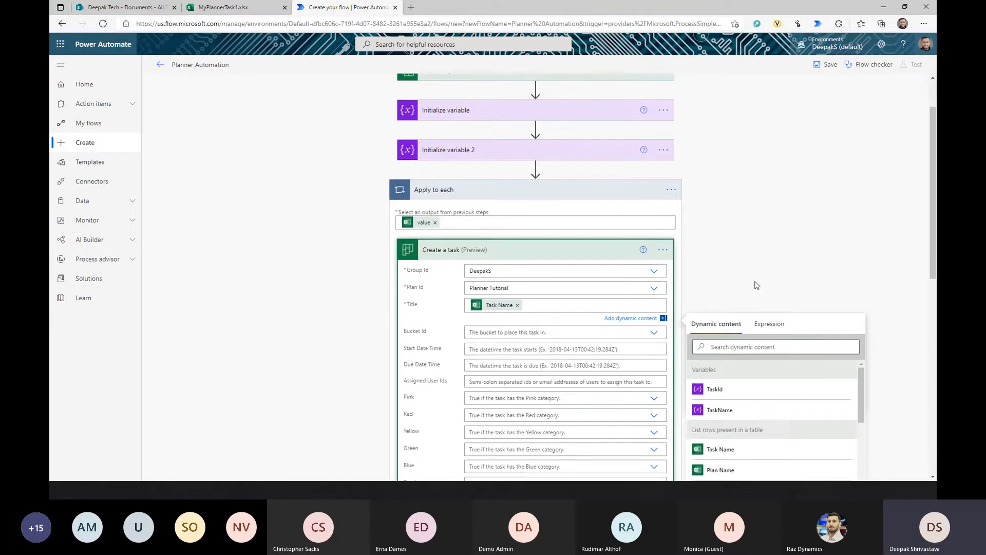
scroll(756, 285, "down", 1)
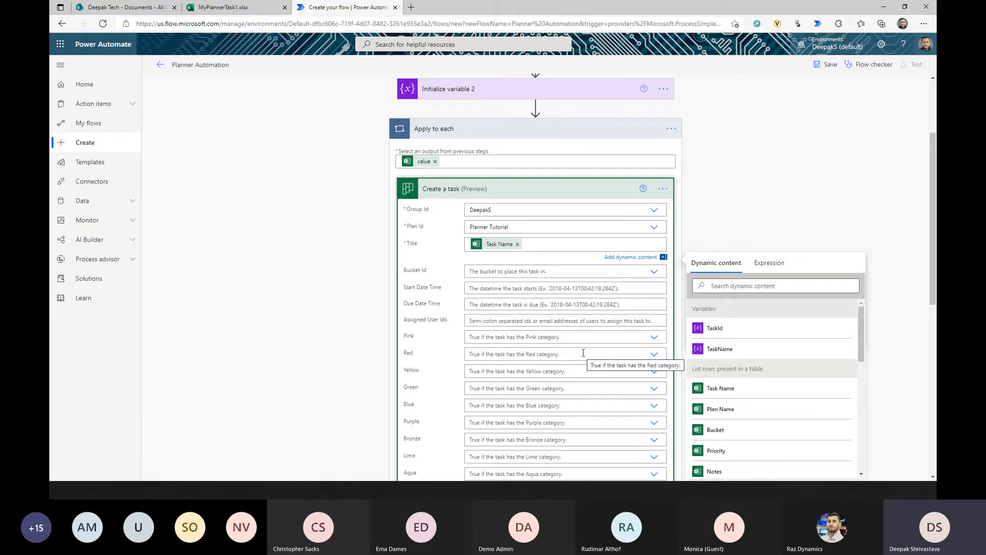
scroll(740, 154, "down", 1)
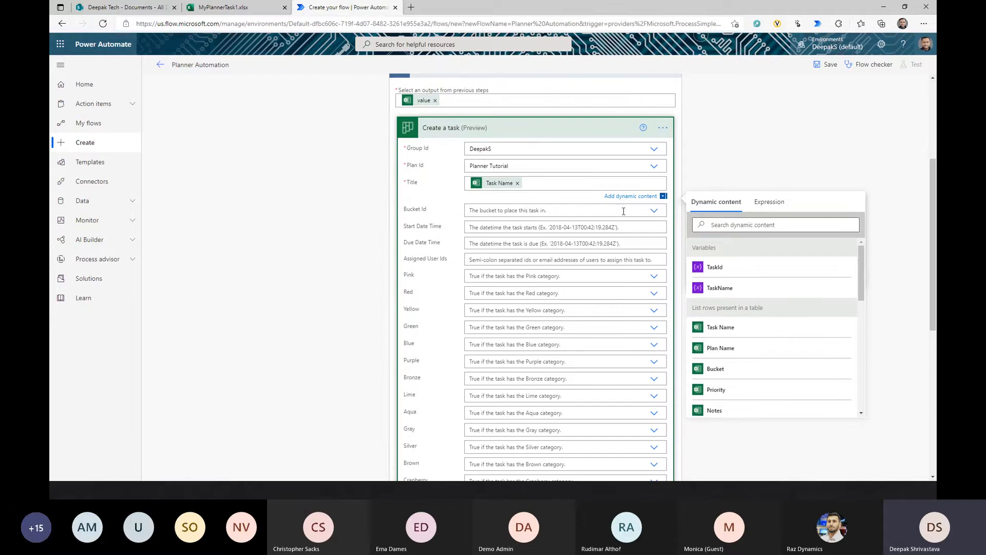
left_click(654, 210)
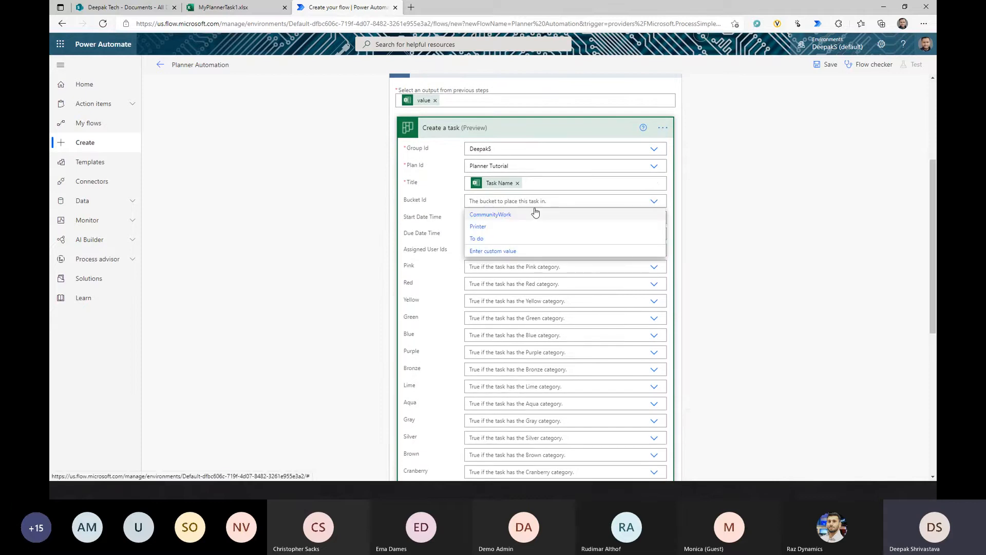
left_click(492, 220)
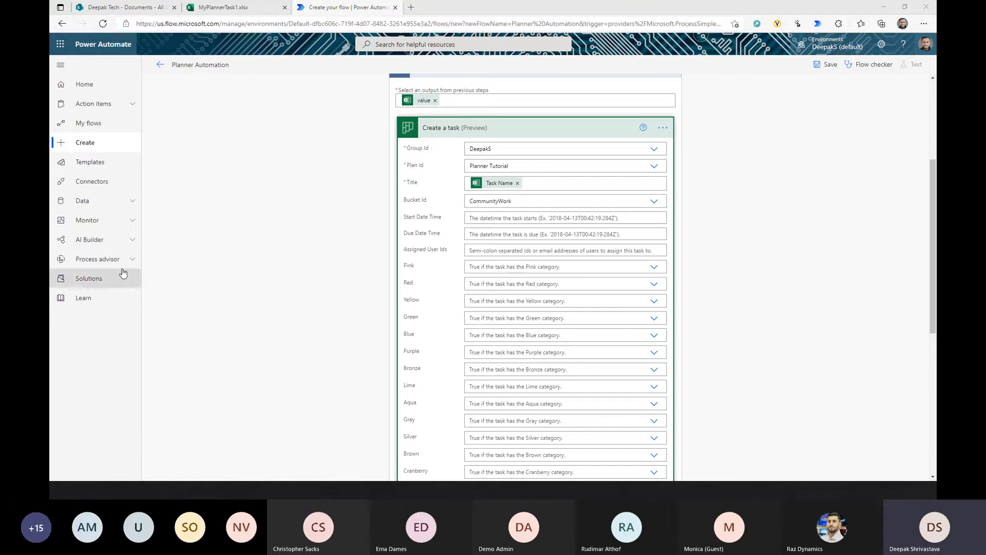
left_click(520, 220)
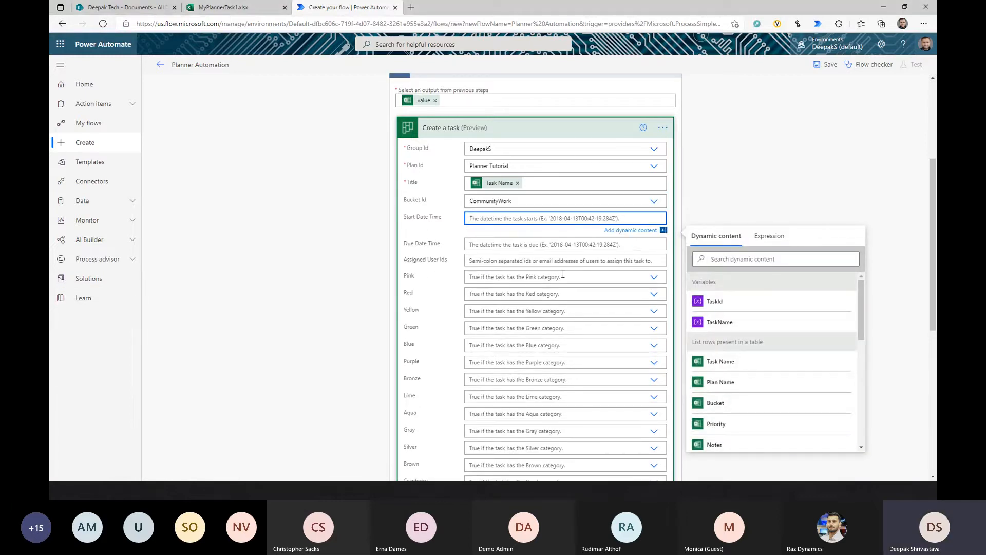
left_click(774, 237)
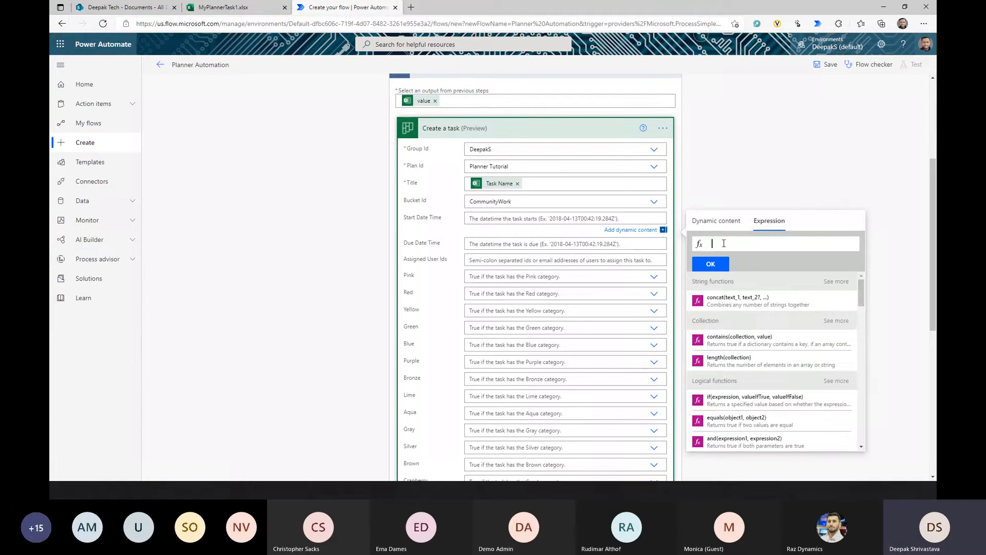
type("add")
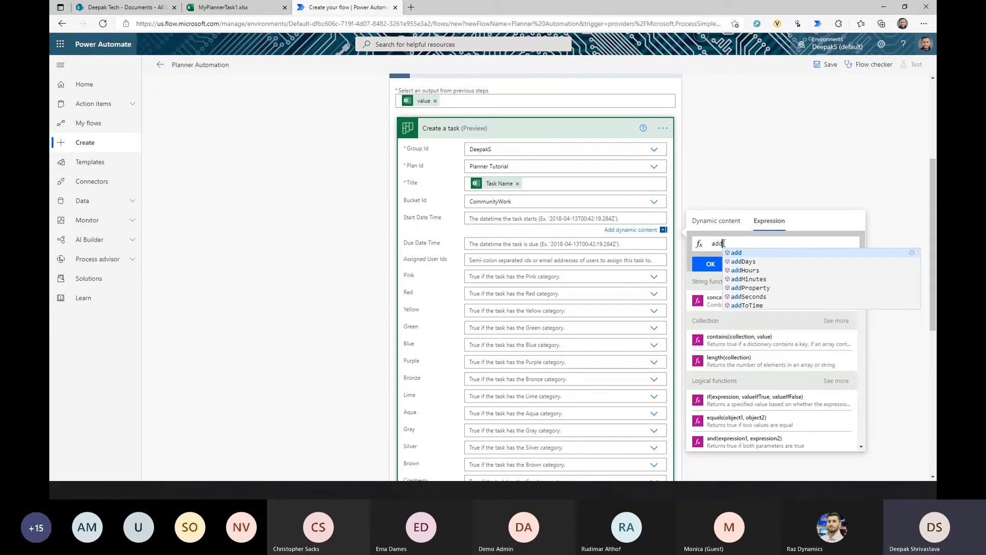
key("Down")
key("Return")
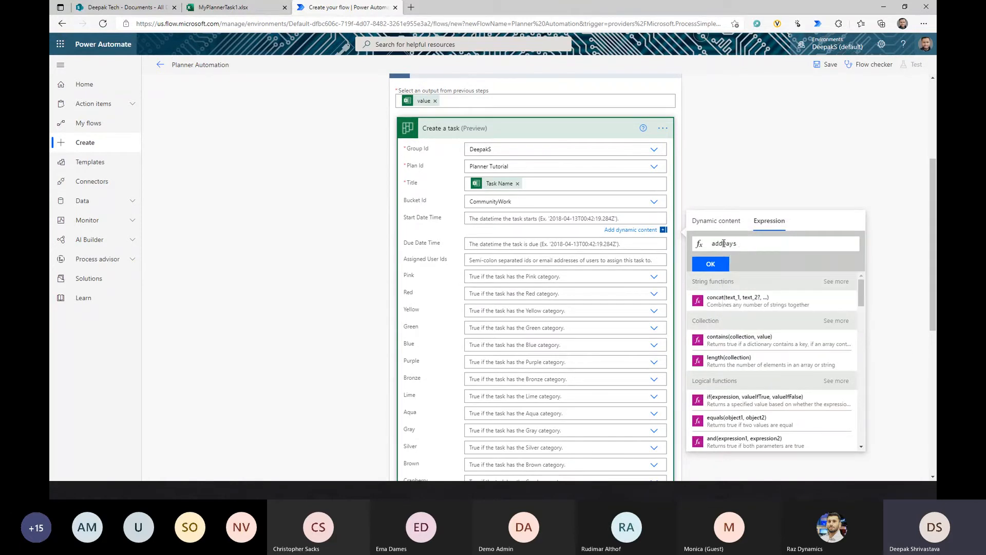
type("(")
left_click(715, 221)
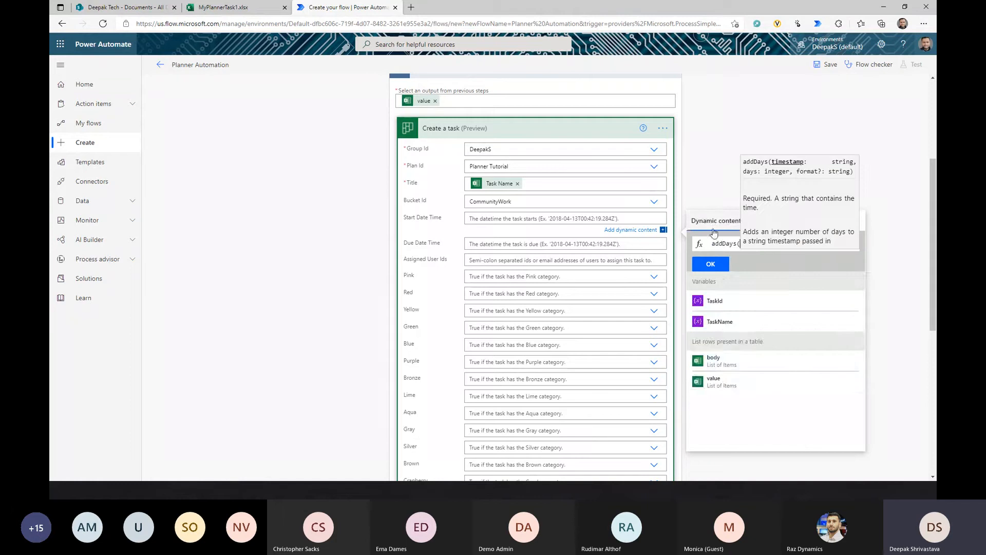
Copy the Task Name reference from Title into a new addDays( expression for Start Date Time
left_click(504, 185)
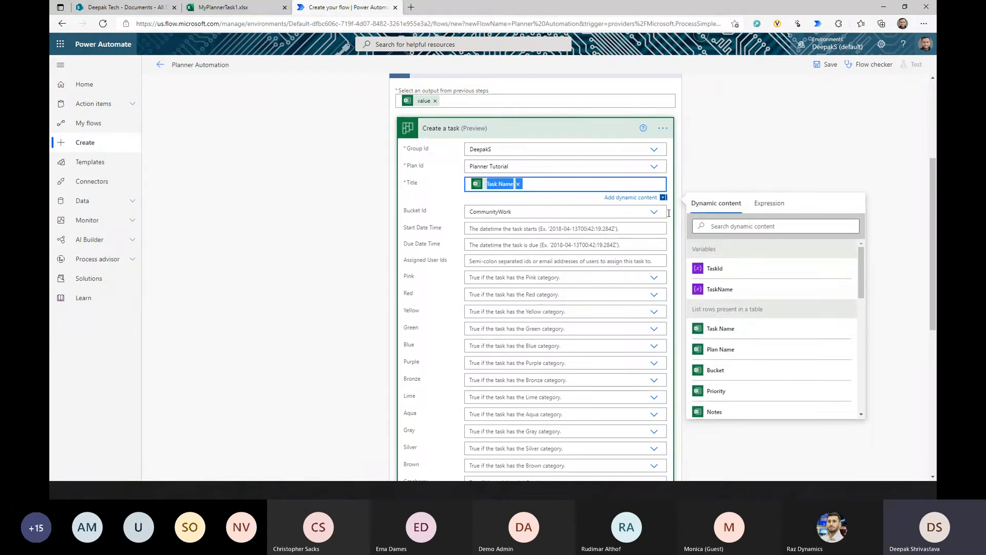
left_click(769, 203)
left_click(500, 228)
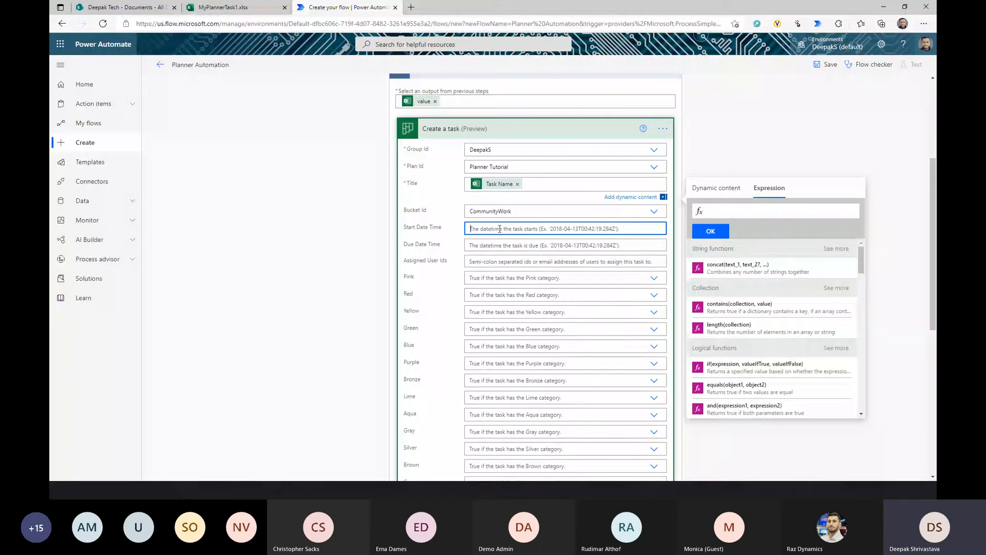
left_click(769, 237)
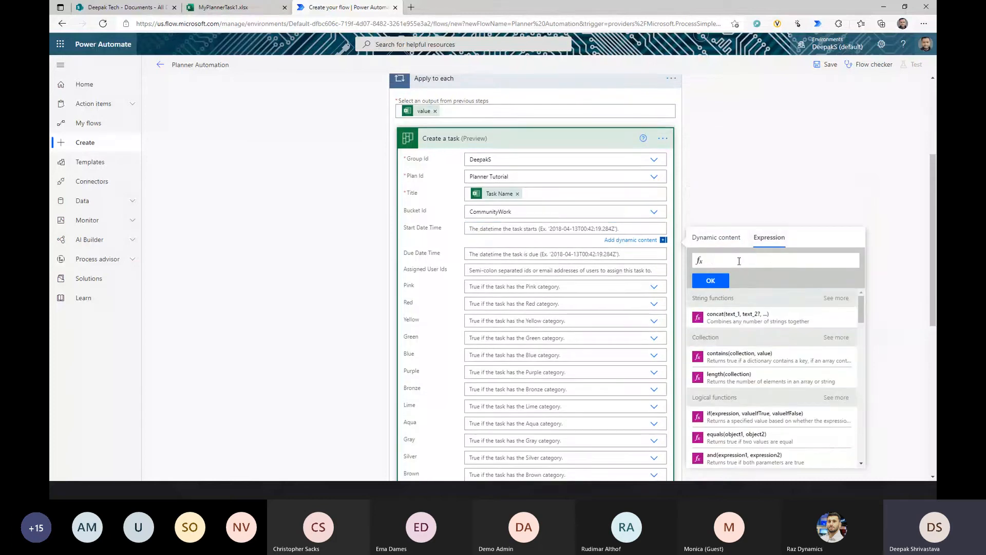
type("add")
key("Down")
key("Return")
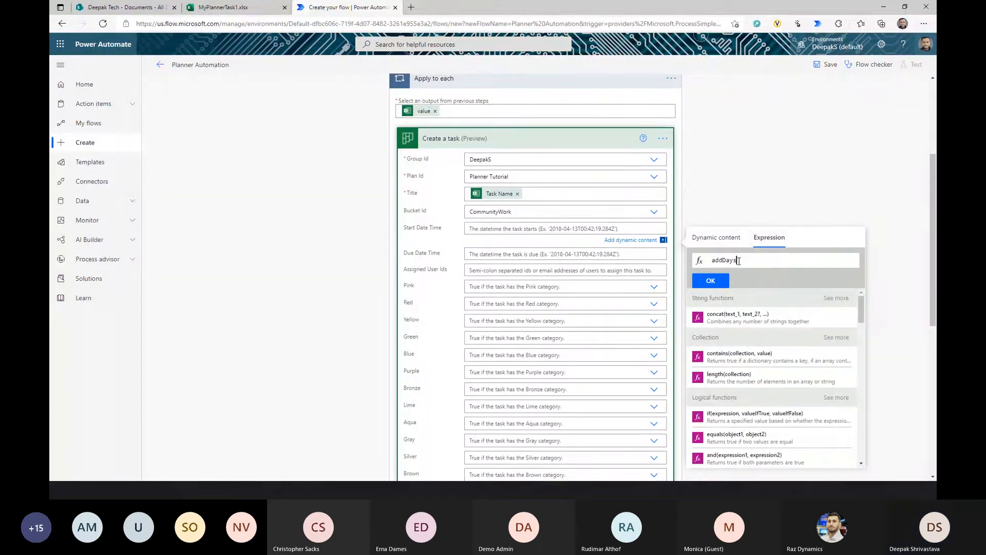
type("(")
type("items('Apply_to_each')?['Task Name']")
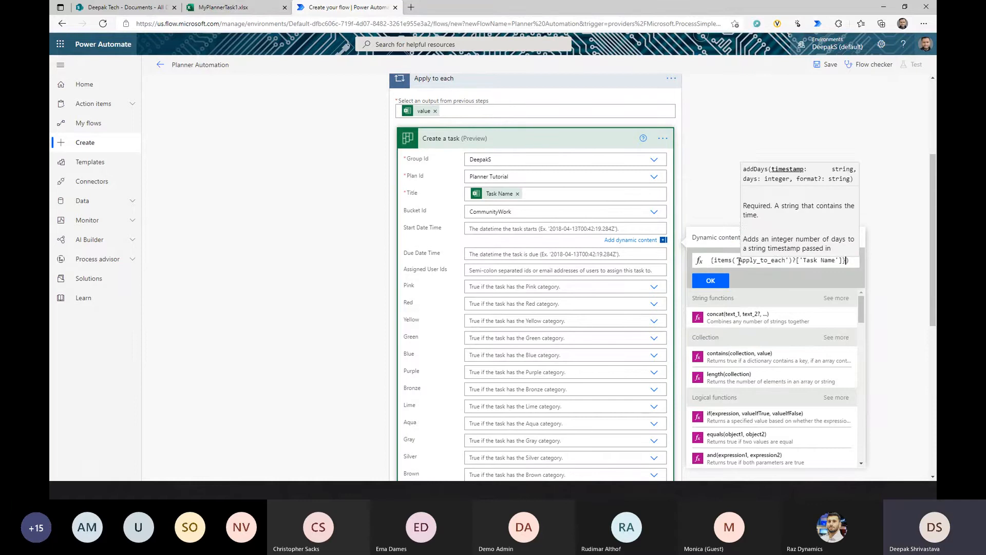
Strip the @{ } wrapper from the pasted items('Apply_to_each')?['Task Name'] reference inside the addDays expression
key("Left")
key("Left")
key("Left")
key("Left")
key("Left")
key("Left")
key("Left")
key("Left")
key("Left")
key("Left")
key("Left")
key("Left")
key("Left")
key("Left")
key("Left")
key("Left")
key("Left")
key("Left")
key("Left")
key("Left")
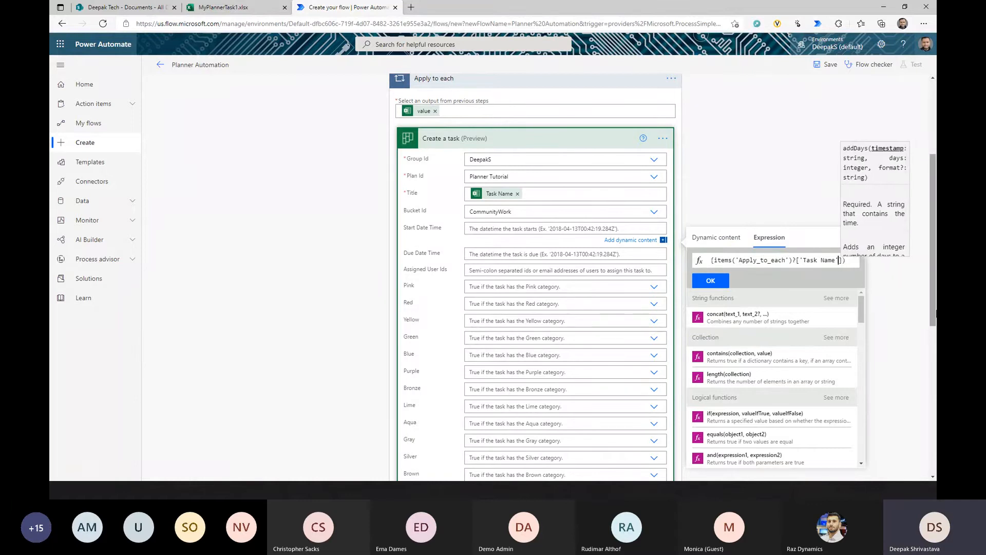
key("Left")
key("Left")
key("Left")
key("Left")
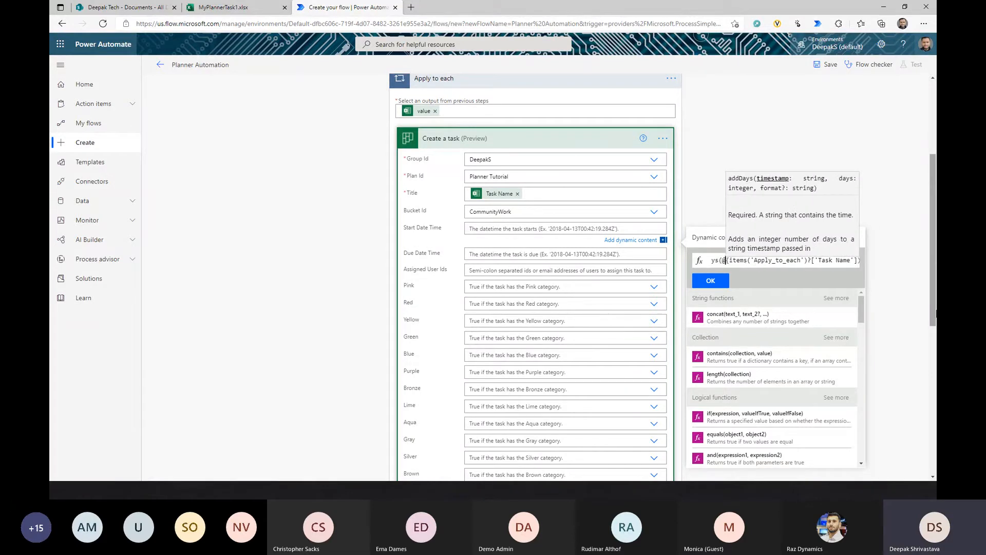
key("Delete")
key("Delete")
Select the items('Apply_to_each')? part of the addDays expression to examine how it refers to the current row
key("shift+Right")
key("shift+Right")
key("shift+Right")
key("shift+Right")
key("shift+Right")
key("shift+Right")
key("shift+Right")
key("shift+Right")
key("shift+Right")
key("shift+Right")
key("shift+Right")
key("shift+Right")
key("shift+Right")
key("shift+Right")
key("shift+Right")
key("shift+Right")
key("shift+Right")
key("shift+Right")
key("shift+Right")
key("shift+Right")
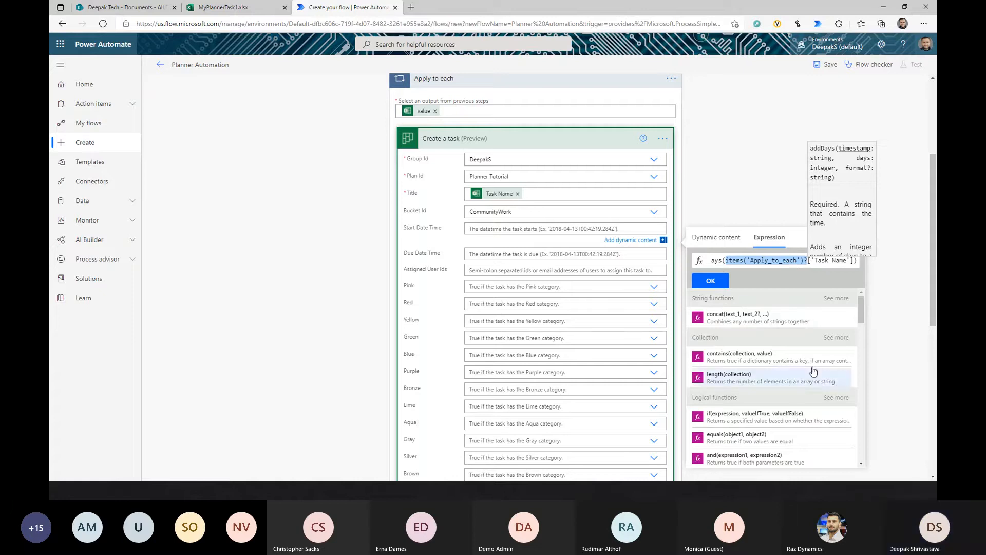
Replace Task Name with DueDate in the items('Apply_to_each')? reference inside the Start Date Time addDays expression
left_click(809, 261)
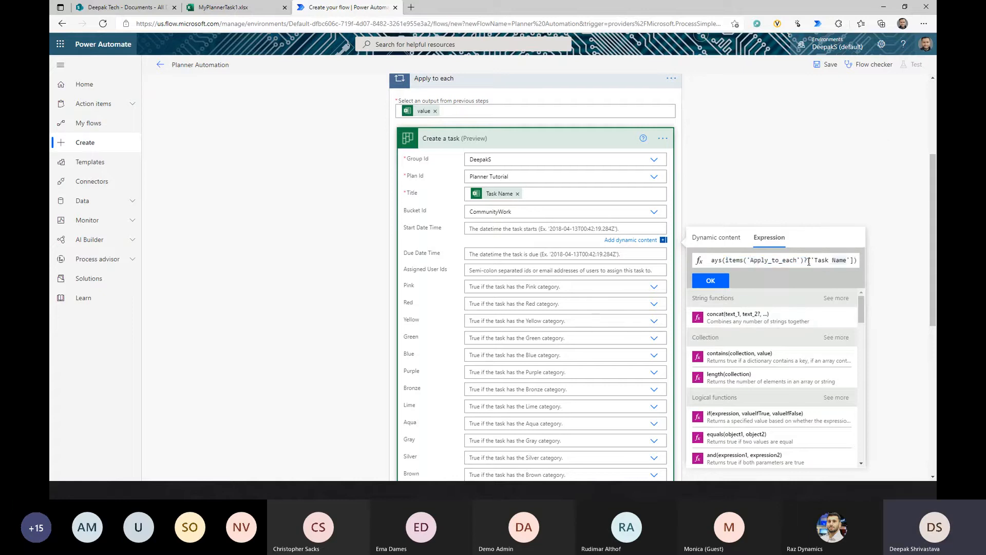
left_click_drag(809, 261, 843, 260)
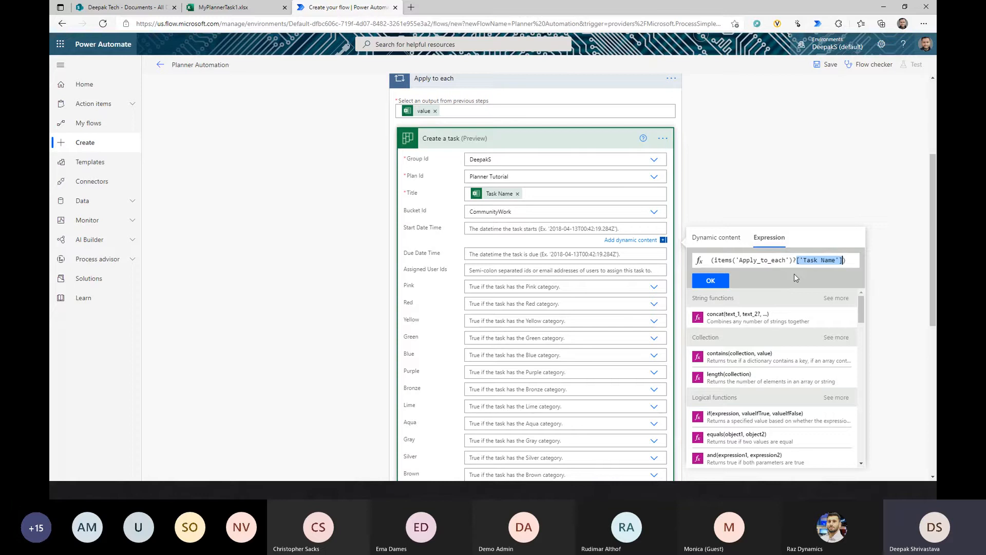
left_click(815, 258)
left_click_drag(803, 260, 834, 259)
type("DueDat")
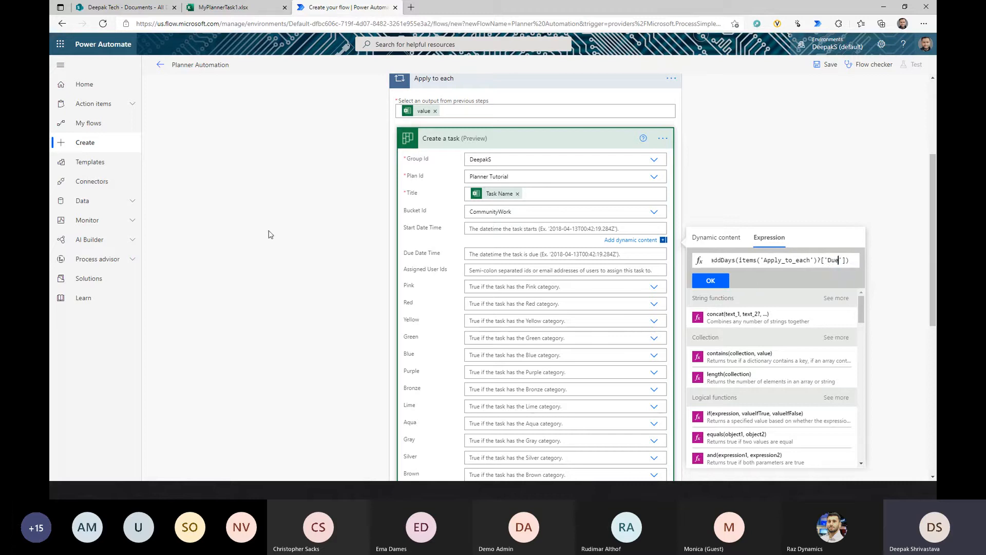
type("e")
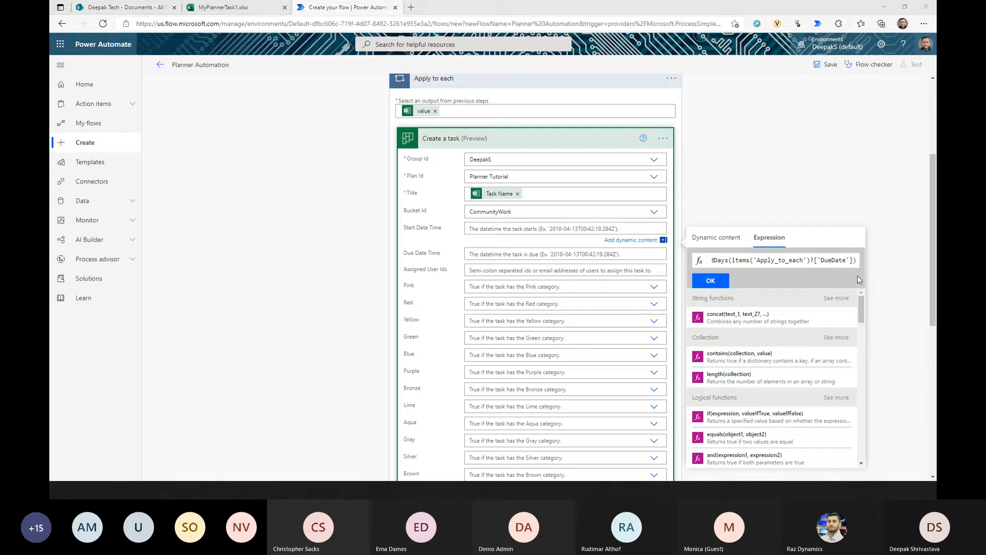
Add -5 as the number of days following the DueDate reference in the addDays expression
left_click(847, 261)
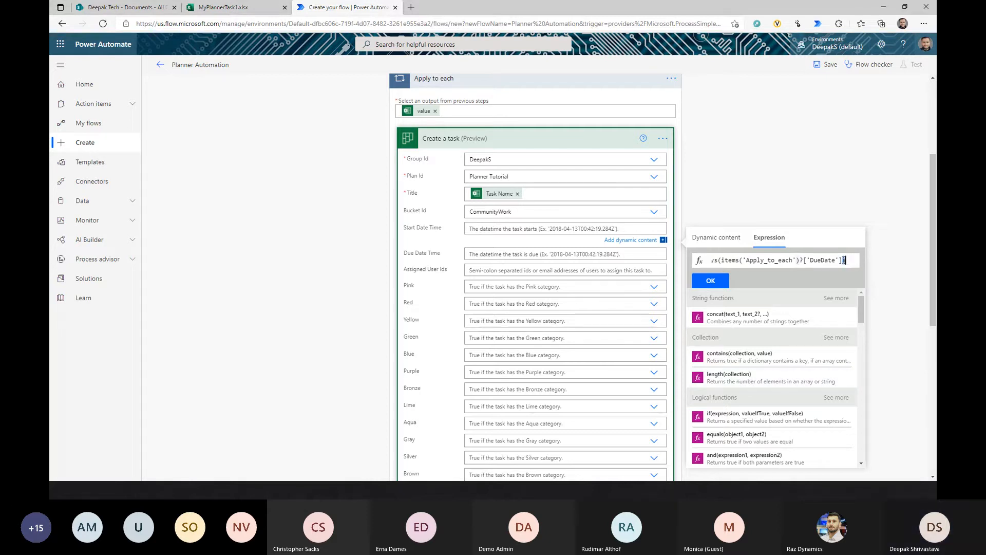
key("Home")
left_click(738, 260)
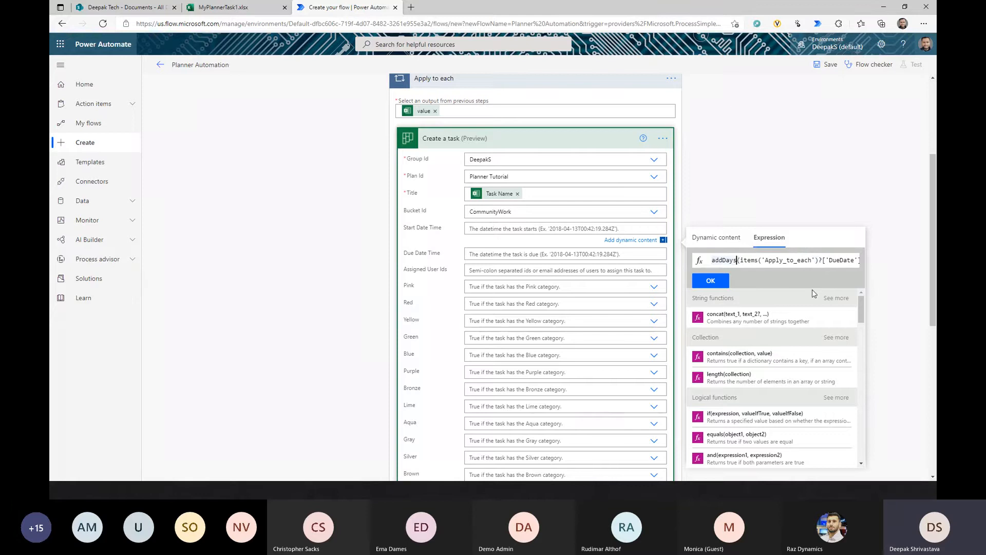
key("shift+Right")
key("shift+Right")
key("shift+Right")
key("shift+Right")
key("shift+Right")
key("shift+Right")
key("shift+Right")
key("shift+Right")
key("shift+Right")
key("shift+Right")
key("shift+Right")
key("shift+Right")
key("shift+Right")
key("shift+Right")
key("shift+Right")
key("shift+Right")
key("shift+Right")
key("shift+Right")
key("shift+Right")
key("shift+Right")
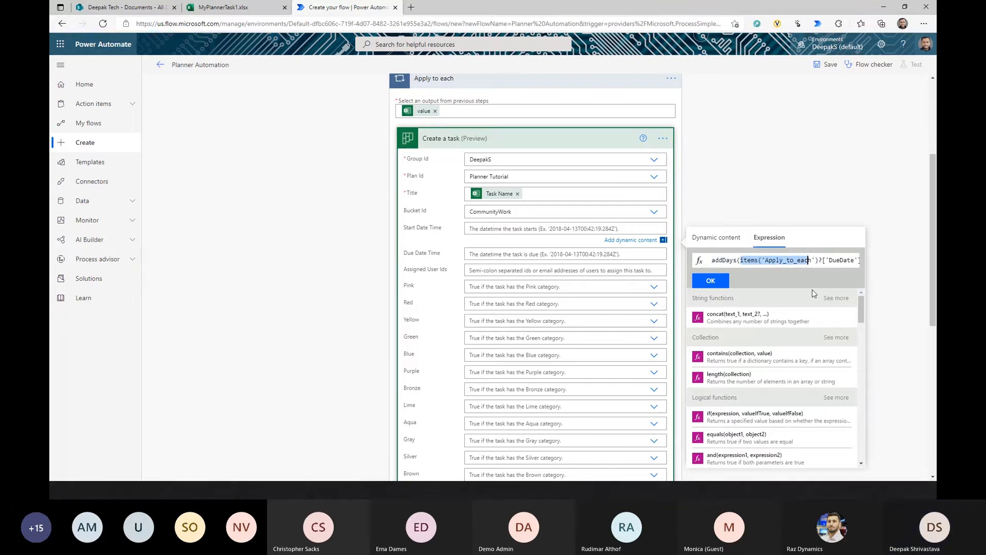
key("shift+Right")
key("shift+Right")
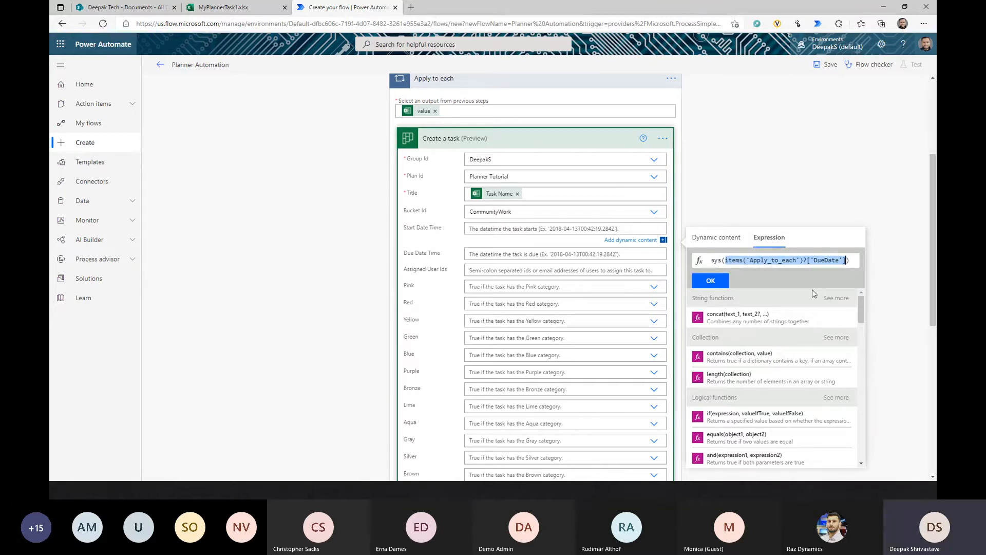
key("Right")
type(",")
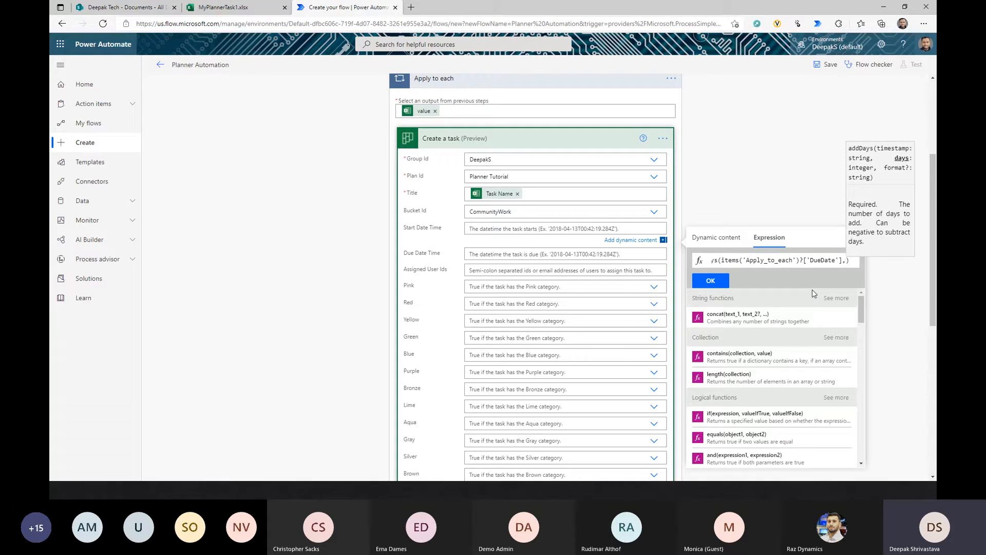
type("-5,")
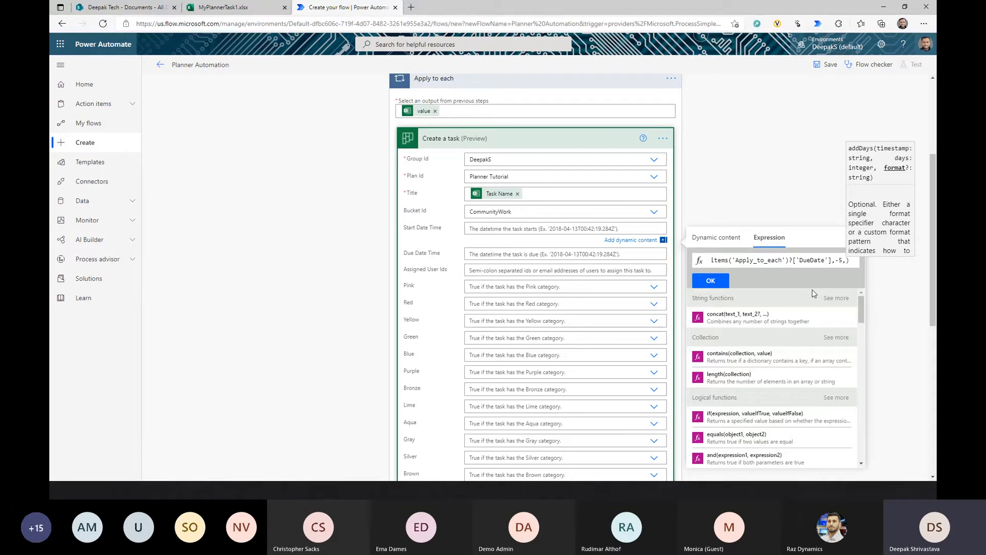
Add the format 'yyyy-MM-dd' as the last addDays argument and insert the finished expression into Start Date Time
type("'],-5,'")
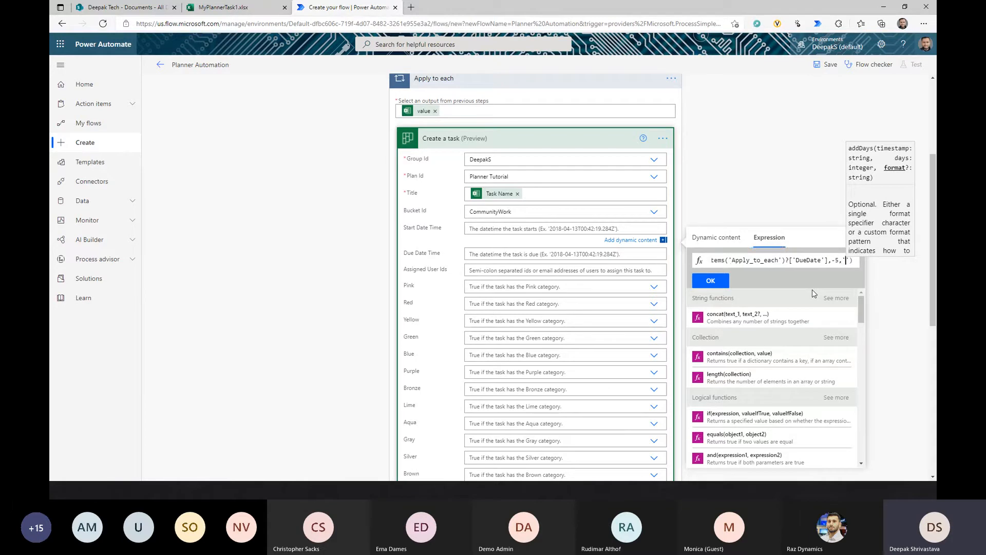
type("yyyy")
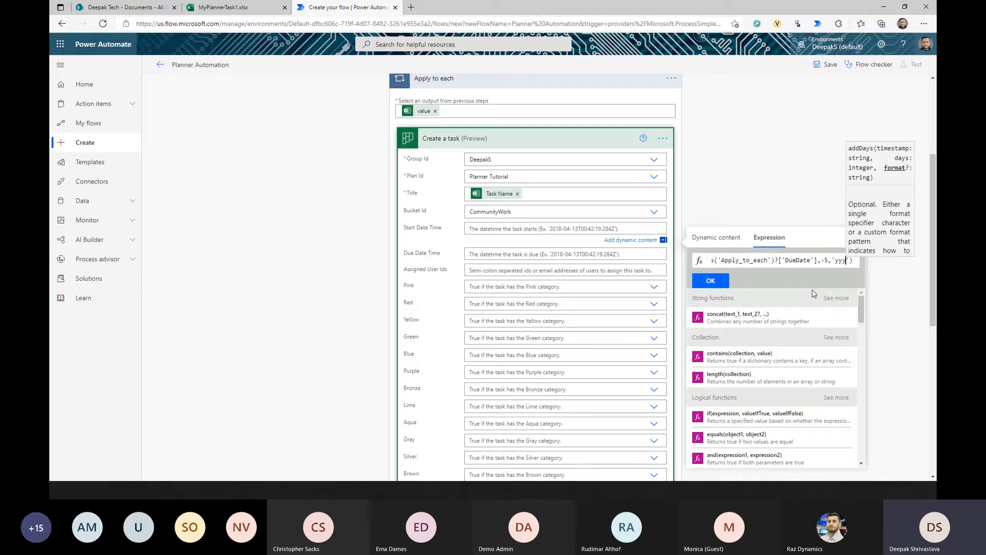
type("-MM-dd")
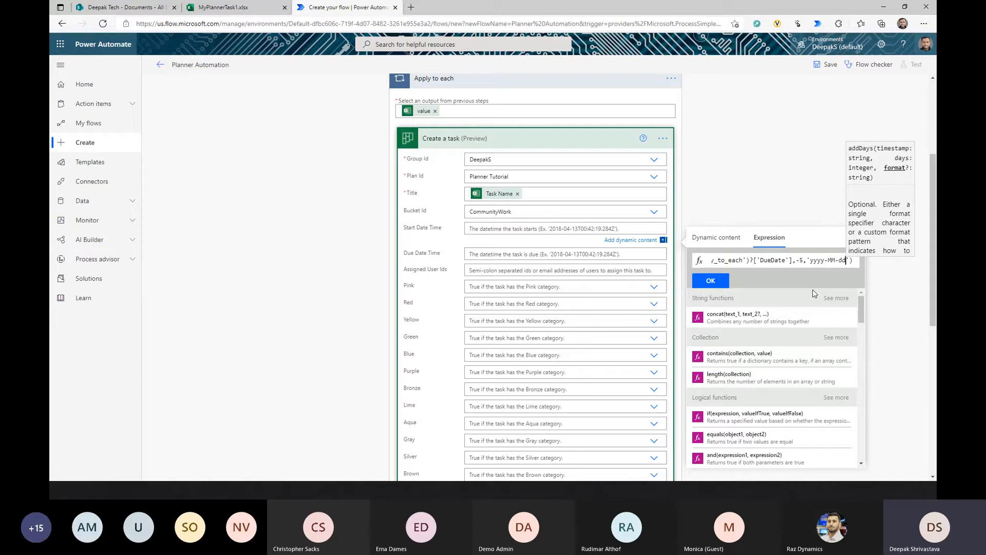
left_click(710, 280)
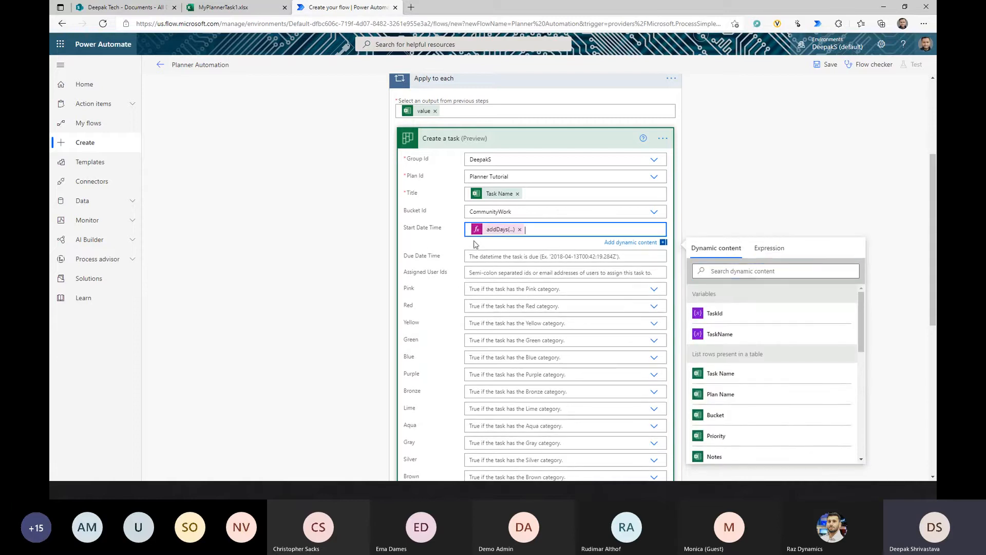
Fill Due Date Time with the DueDate column and Assigned User Ids with the AssignedTo column from the Excel table
left_click(565, 255)
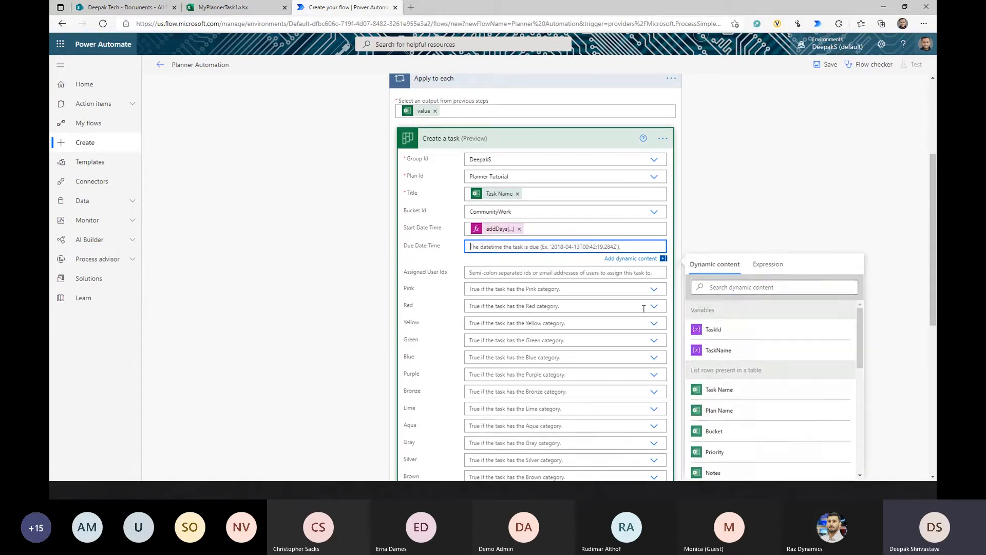
scroll(823, 407, "down", 1)
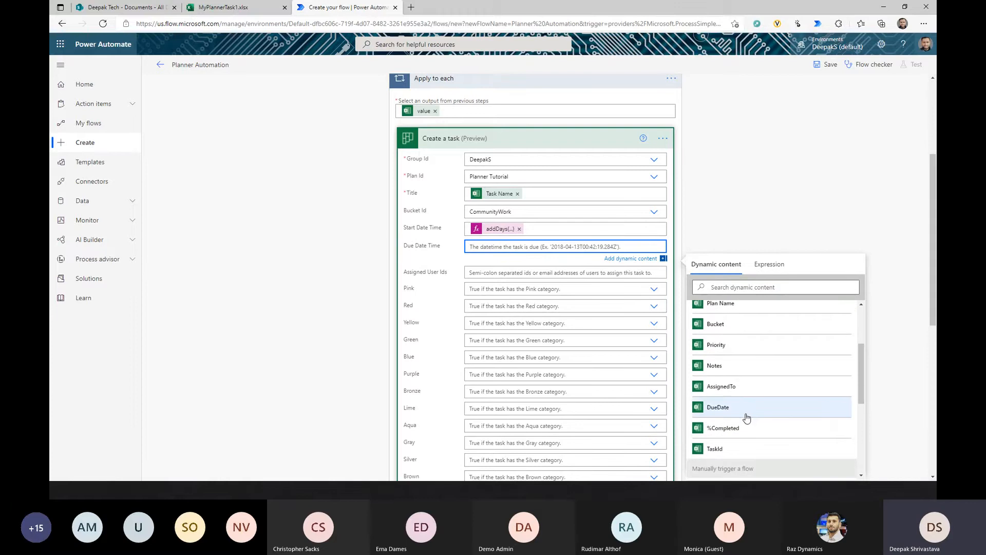
left_click(722, 409)
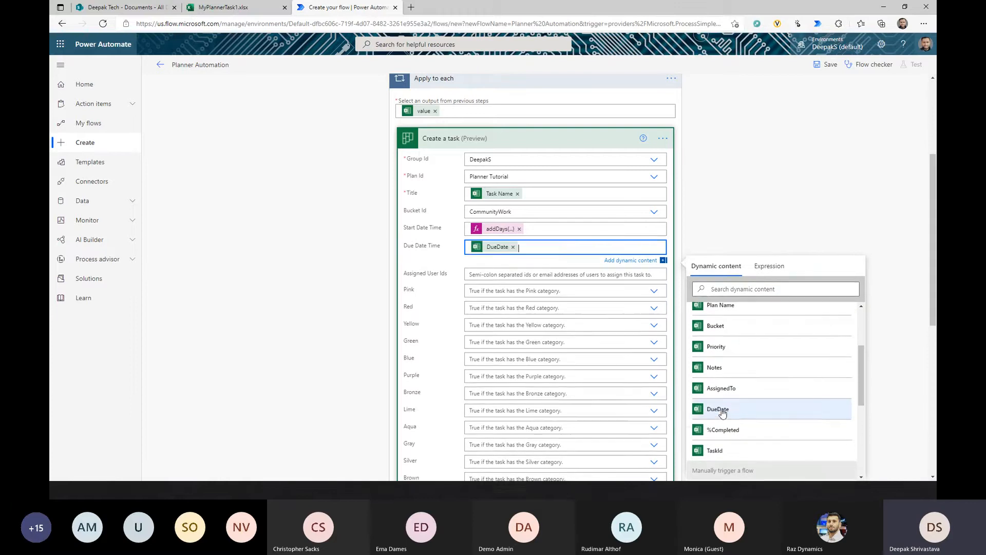
left_click(485, 274)
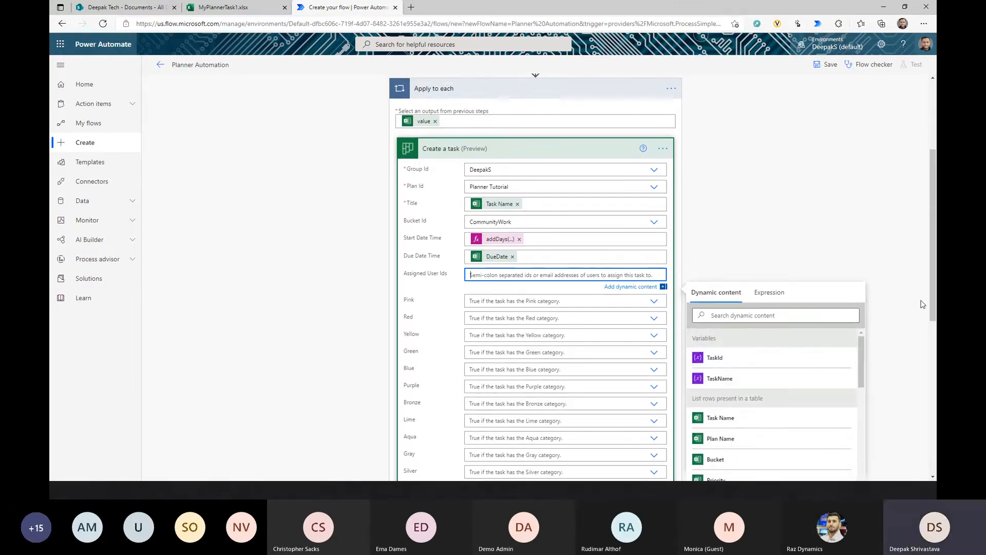
scroll(819, 352, "down", 3)
left_click(773, 399)
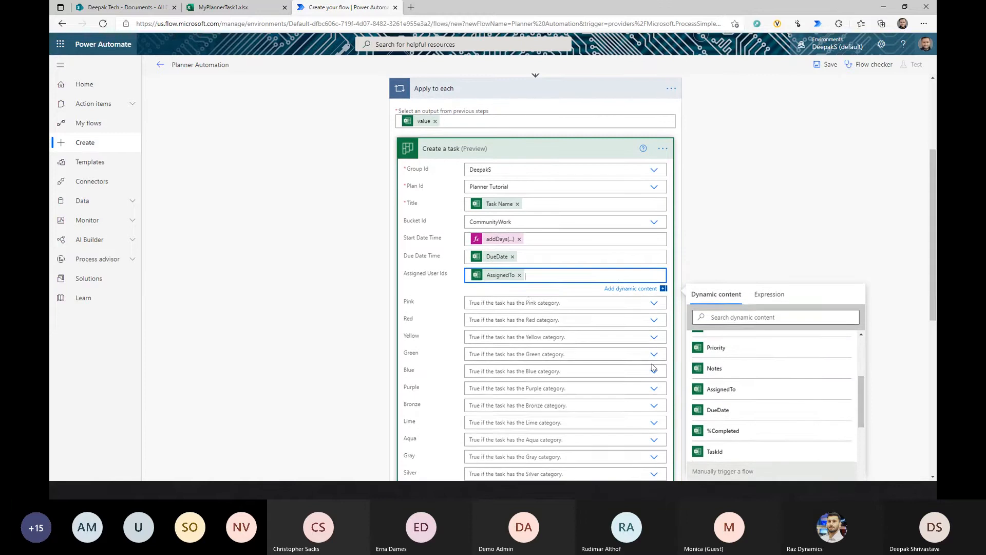
Start an expression for the task's Priority from the copied Task Name reference, reduced to items('Apply_to_each')?['Task Name'] without its wrapper
scroll(494, 188, "down", 3)
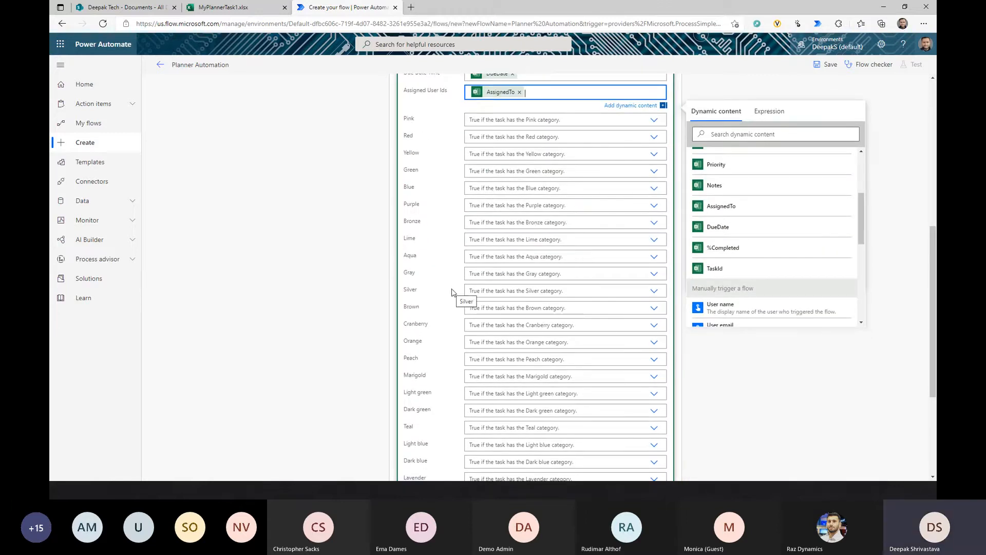
scroll(536, 292, "down", 3)
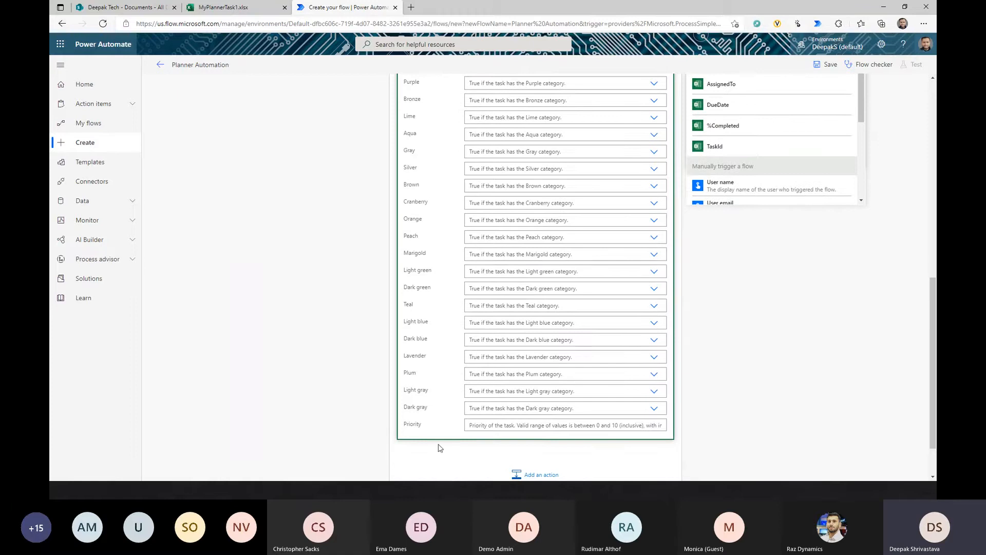
left_click(514, 426)
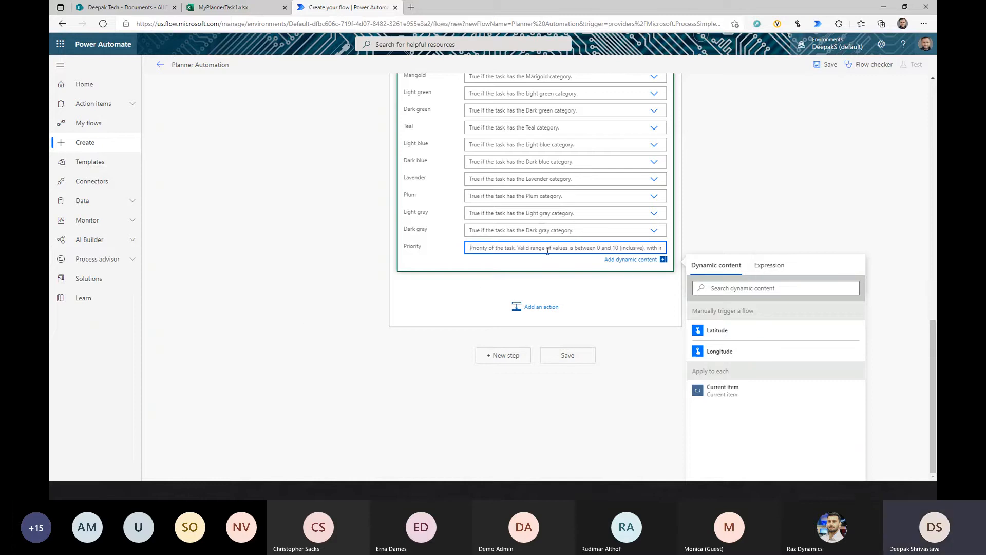
scroll(763, 385, "up", 1)
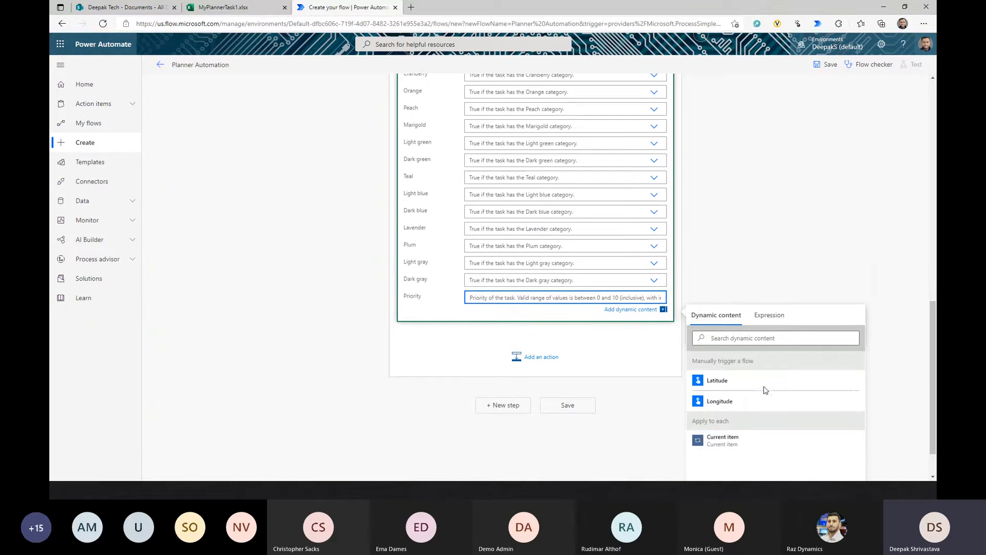
scroll(760, 369, "down", 1)
scroll(657, 294, "up", 1)
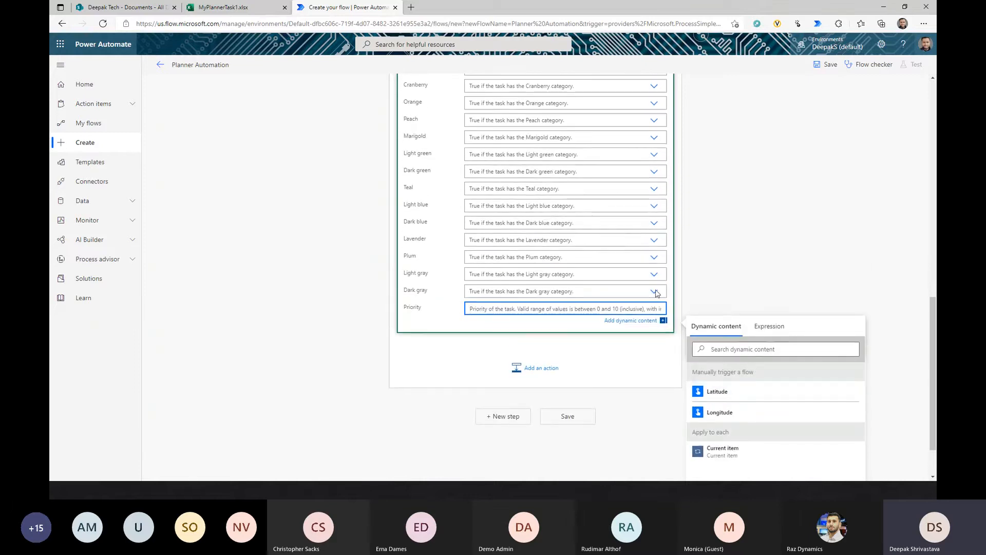
left_click(547, 293)
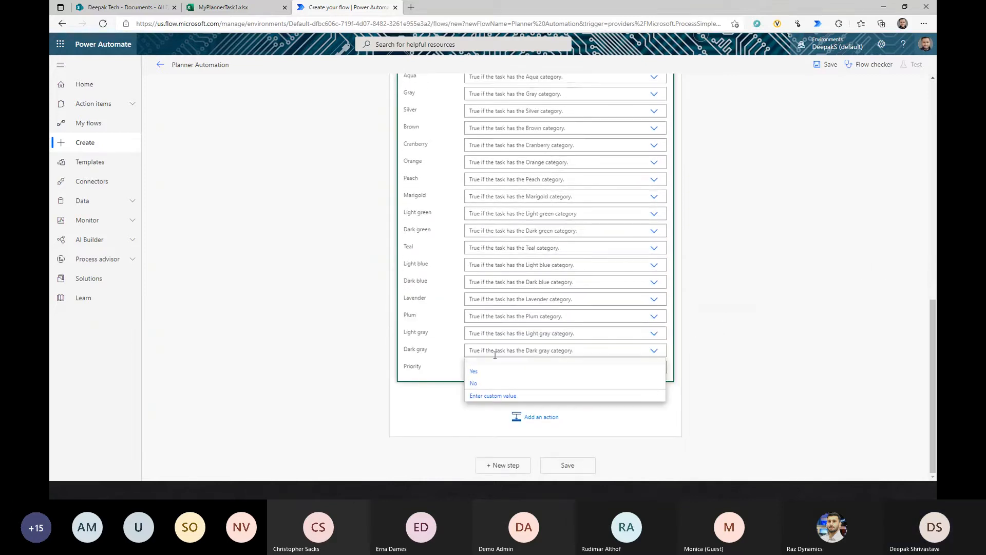
left_click(424, 363)
left_click(649, 367)
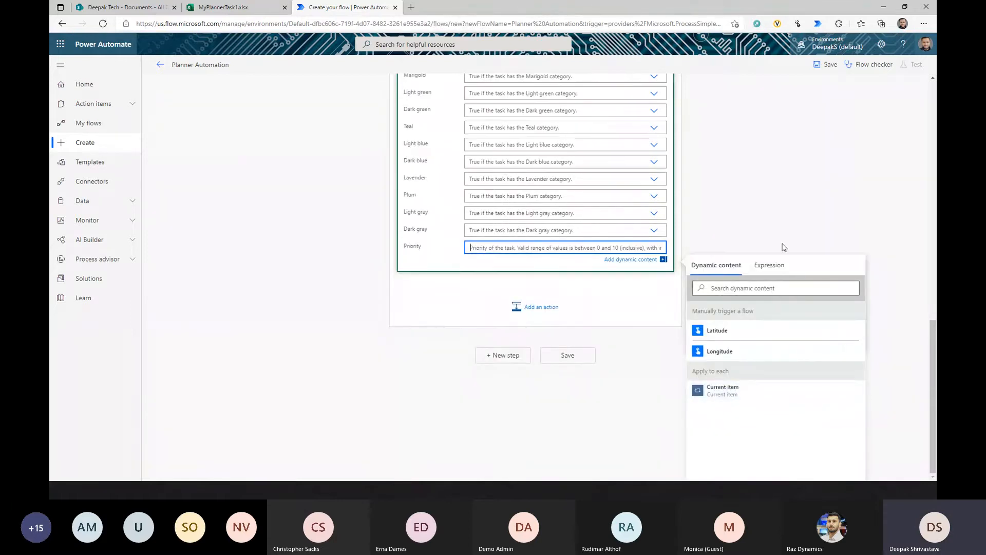
left_click(770, 265)
left_click(747, 293)
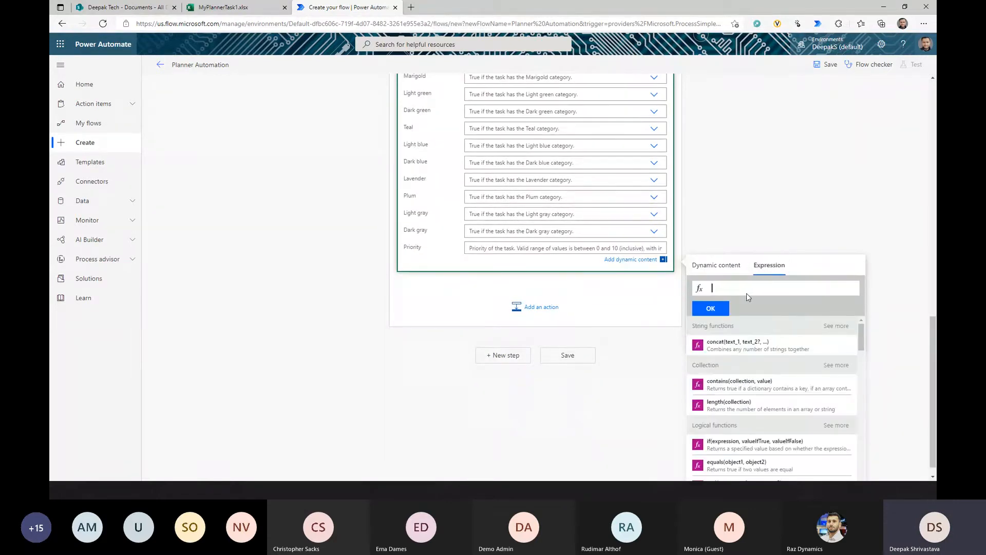
type("{items('Apply_to_each')?['Task Name']}")
key("BackSpace")
key("BackSpace")
key("Home")
key("Delete")
Change the column in the reference from Task Name to Priority and insert the expression into the Priority field
scroll(532, 329, "up", 7)
scroll(532, 329, "up", 4)
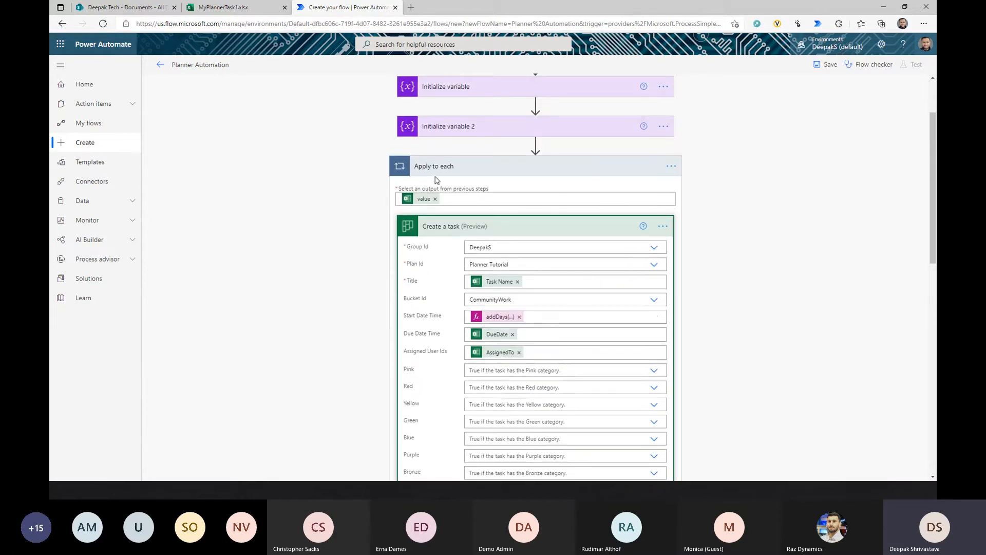
scroll(719, 326, "down", 10)
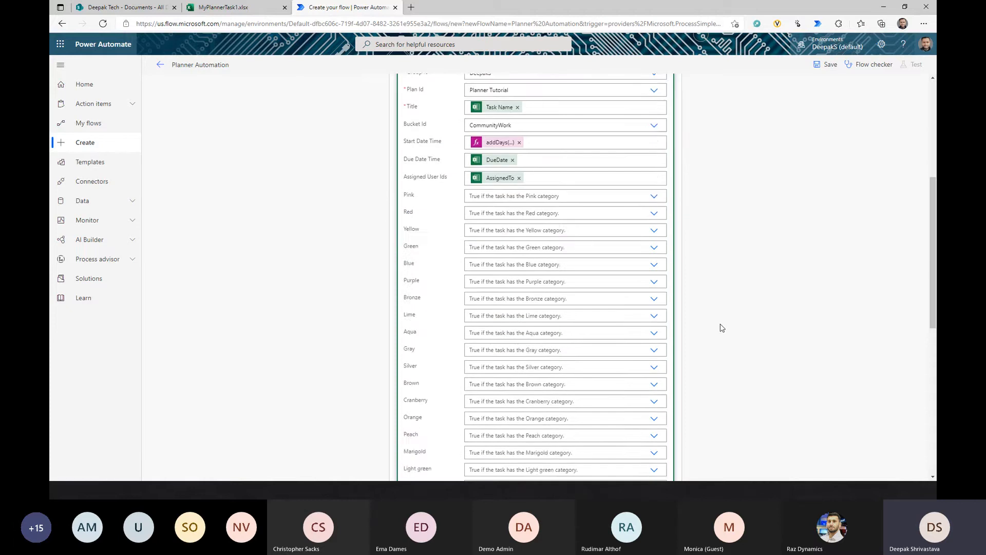
left_click(801, 272)
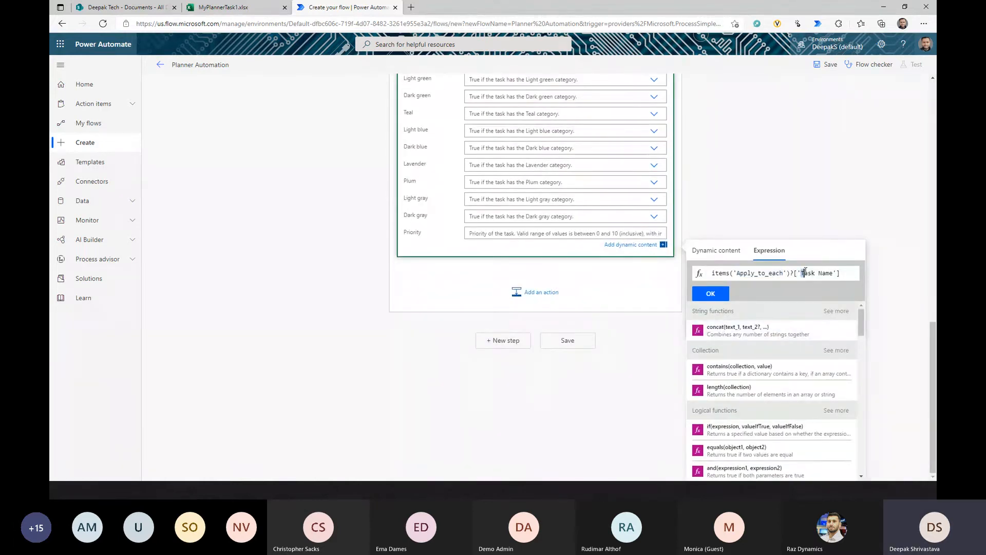
left_click_drag(805, 272, 835, 273)
type("Priority")
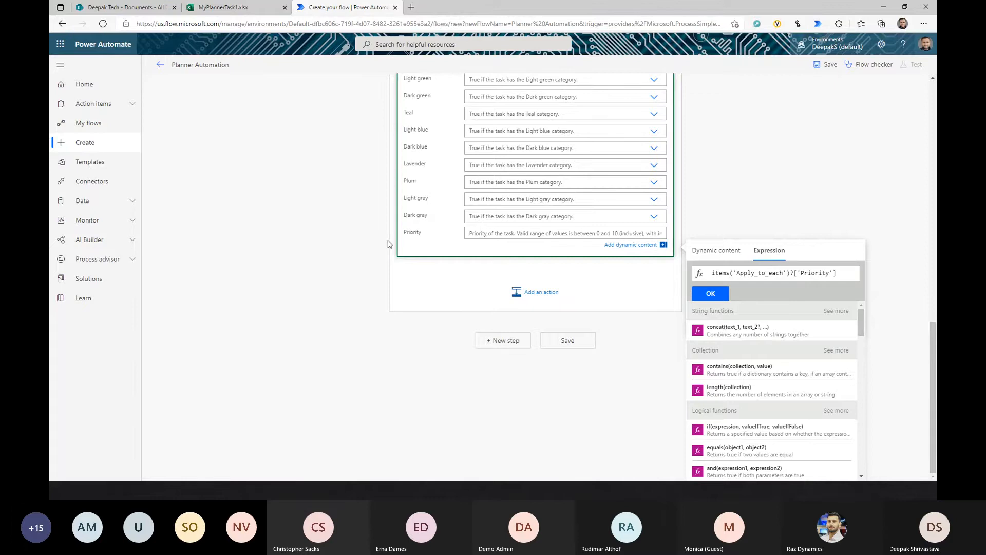
left_click(725, 296)
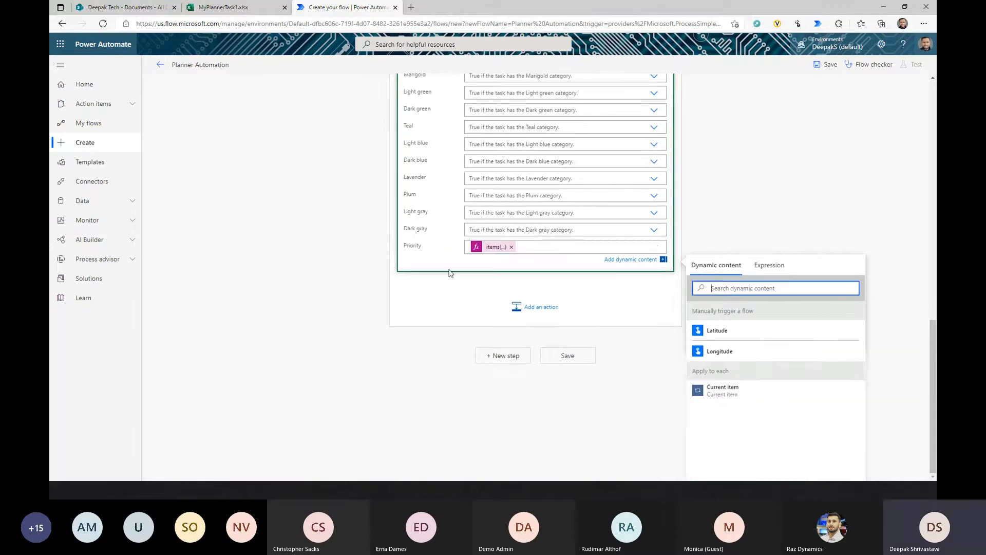
Save the Planner Automation flow and collapse the Create a task action
left_click(832, 68)
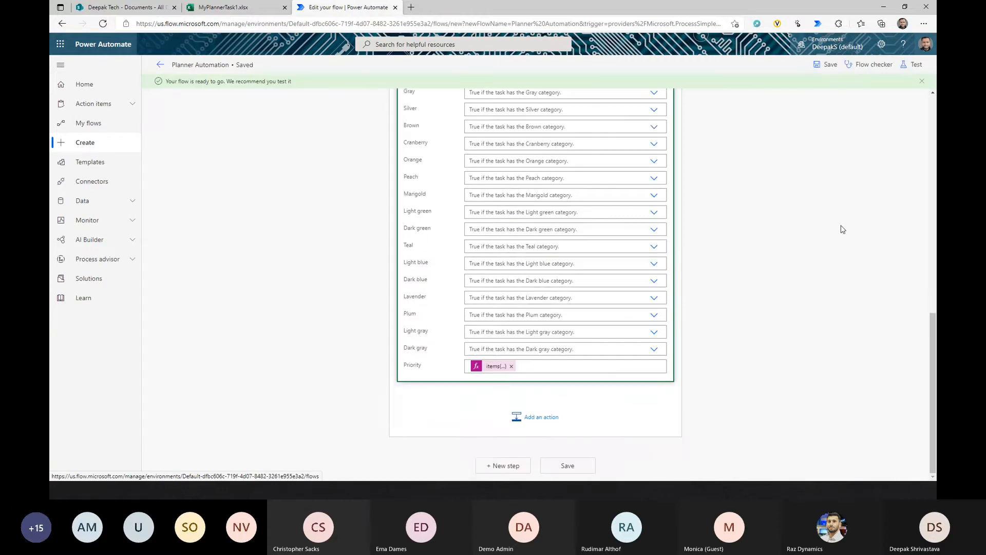
scroll(811, 248, "up", 10)
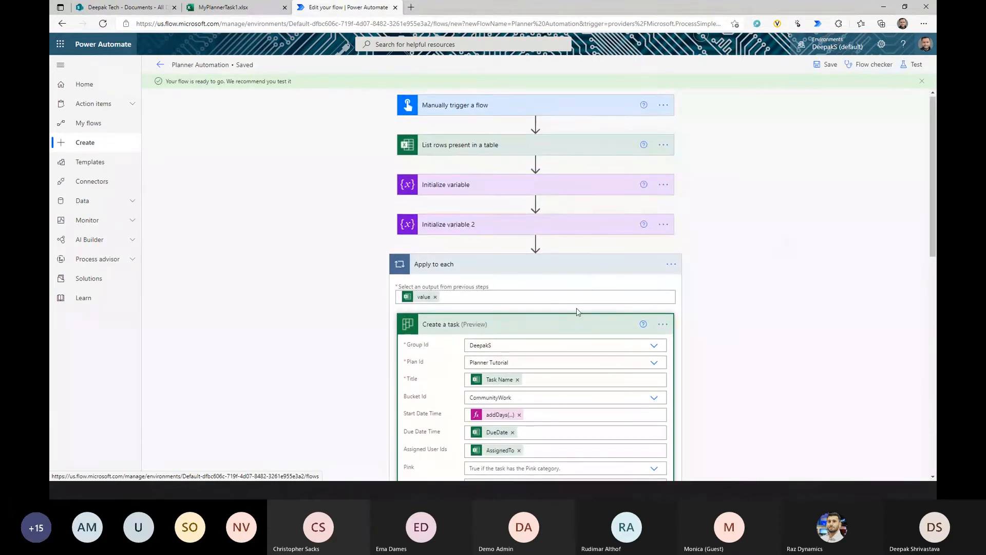
left_click(577, 324)
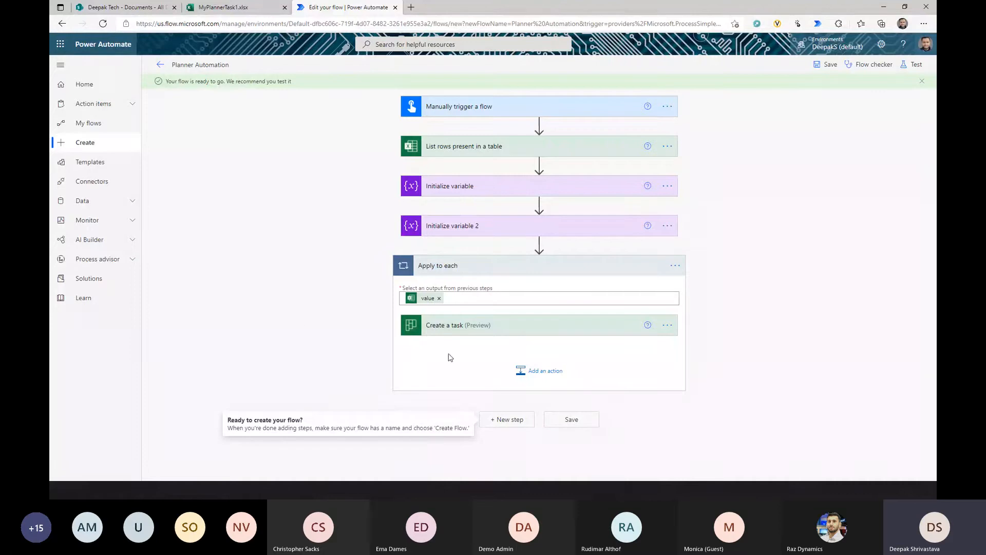
Start a new action inside the Apply to each loop and check the Task Name and TaskId columns on the workbook's Tasks sheet
left_click(542, 370)
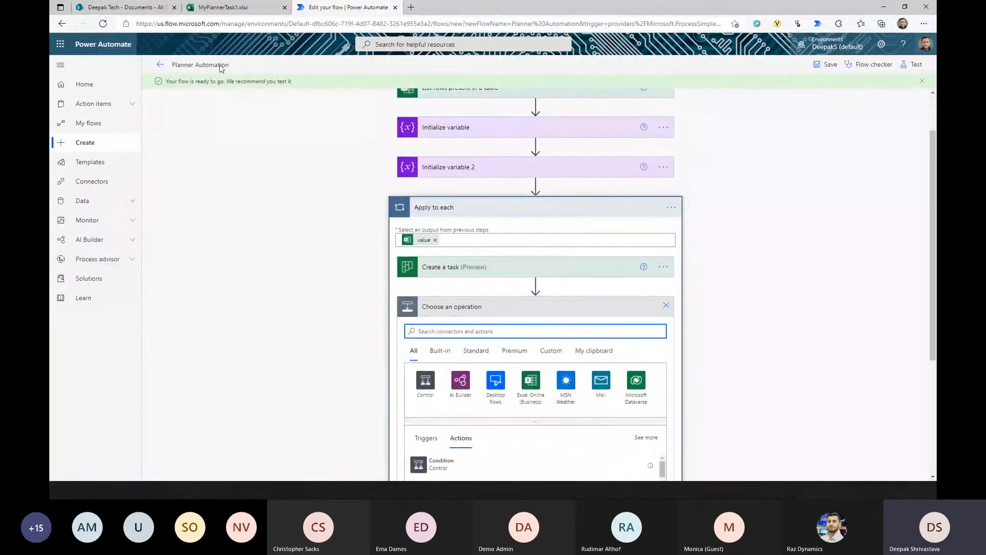
left_click(241, 7)
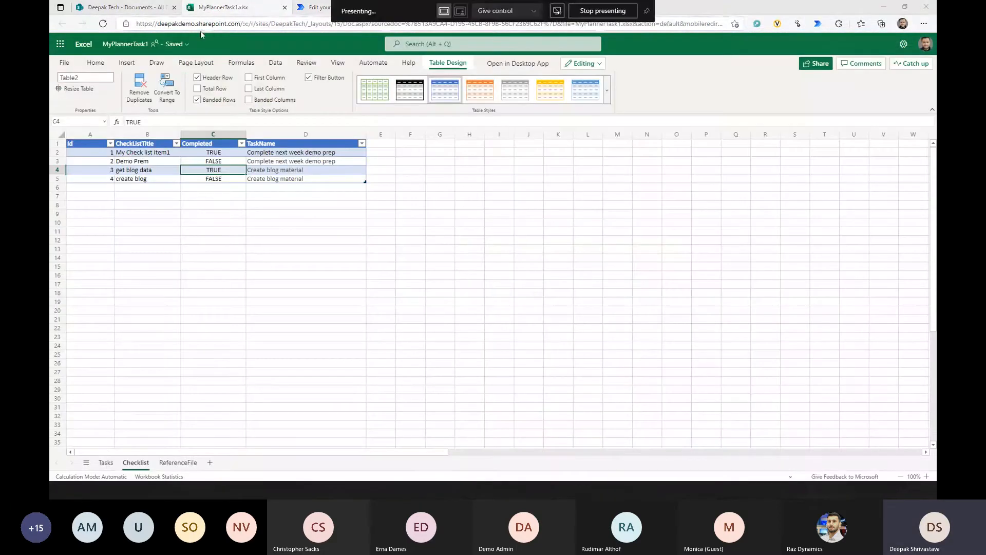
left_click(105, 462)
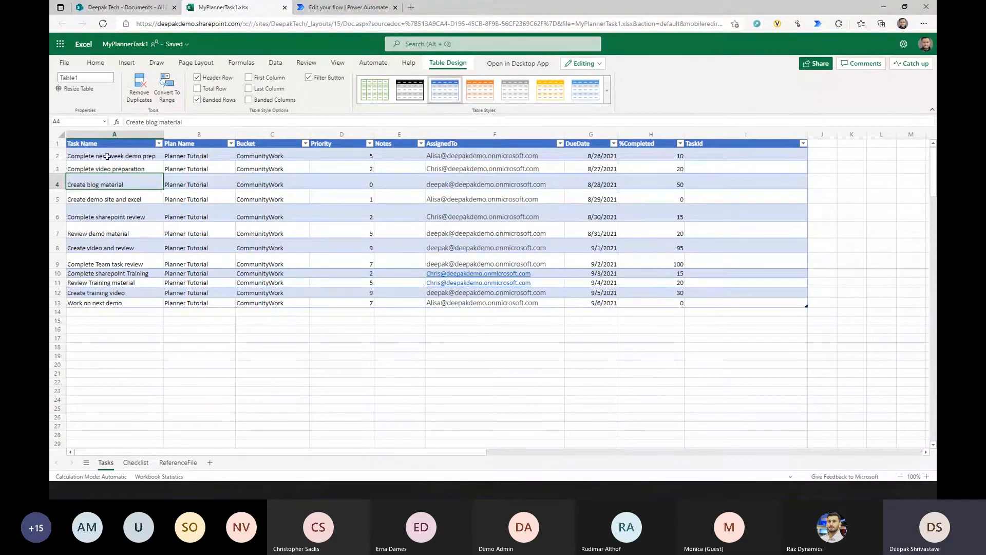
left_click(106, 156)
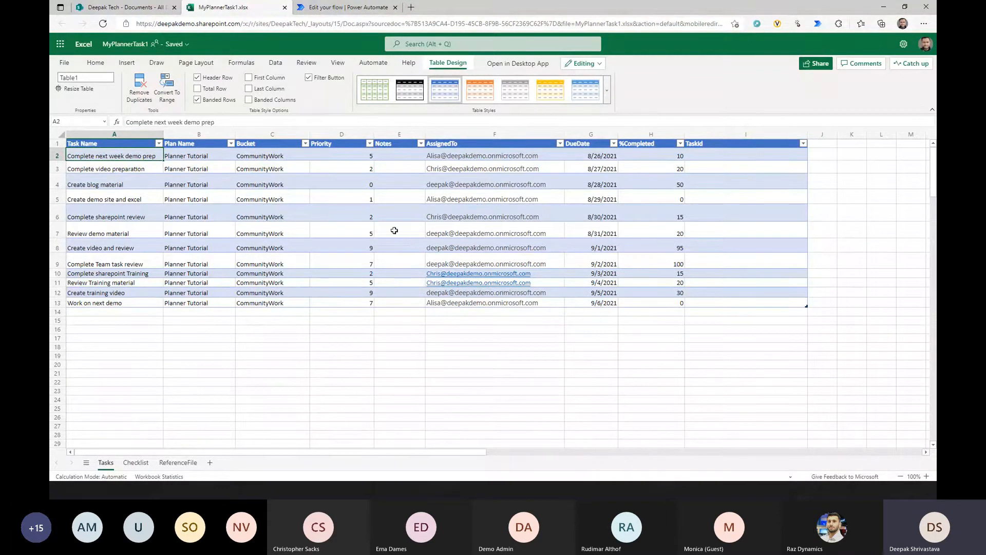
left_click(732, 155)
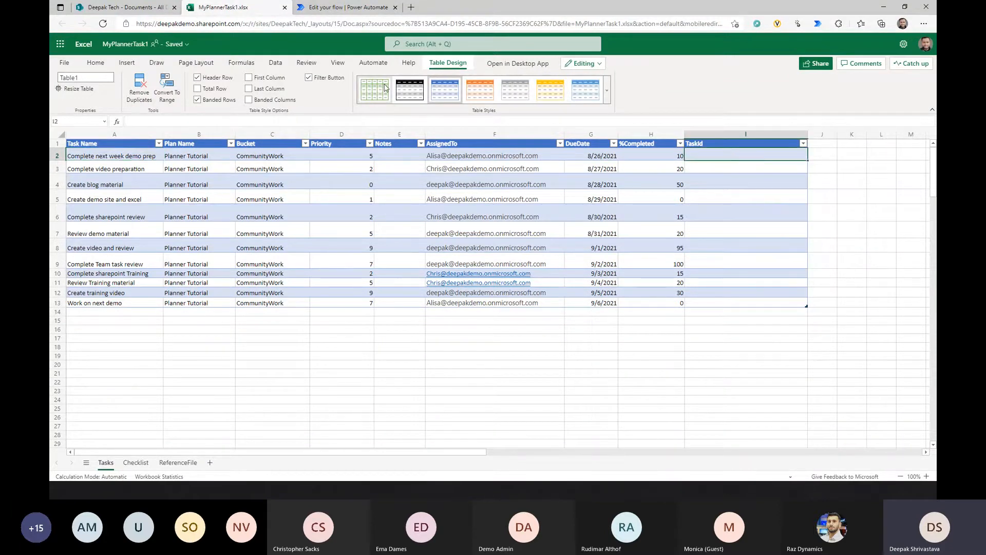
left_click(328, 9)
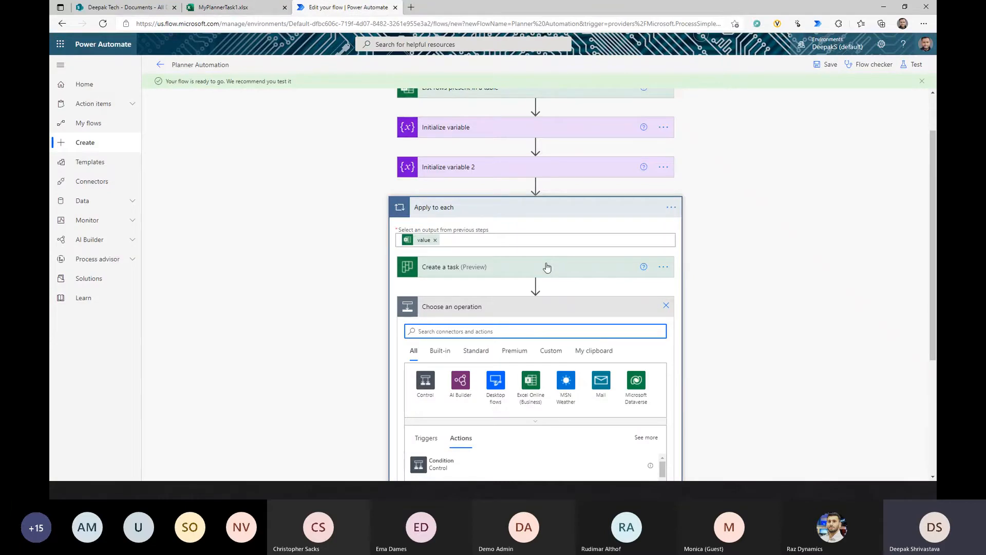
Add a Set variable action after Create a task that sets TaskName to the created task's Title
scroll(547, 267, "down", 1)
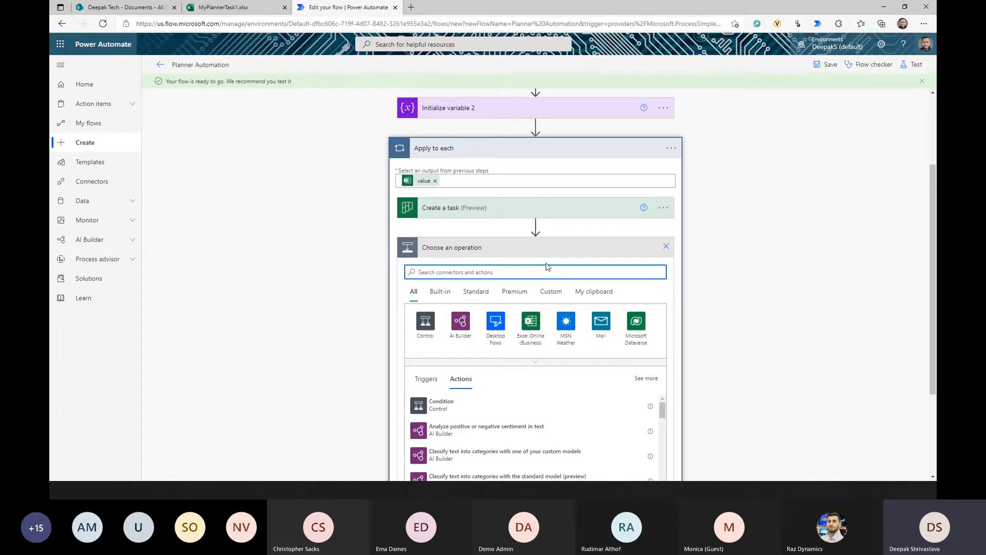
type("var")
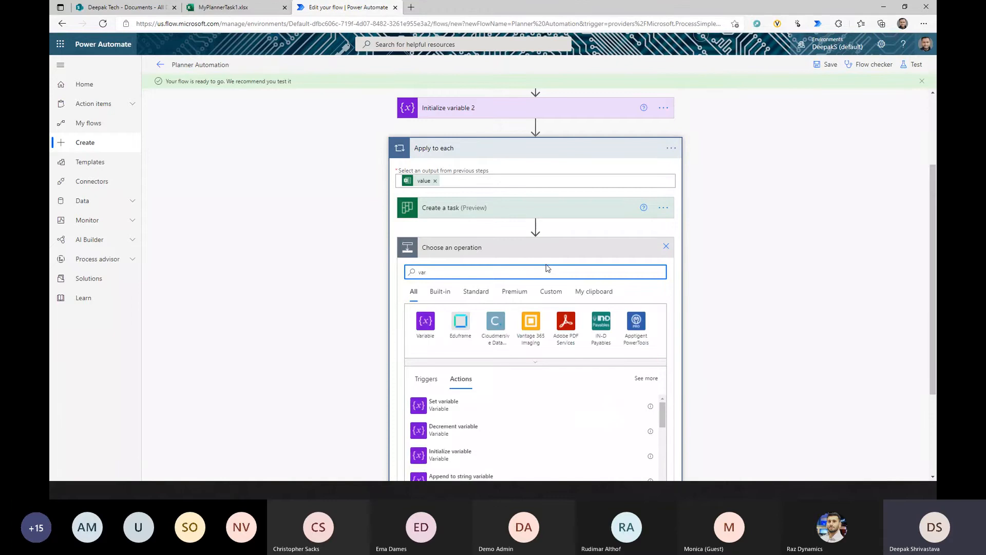
scroll(499, 356, "down", 3)
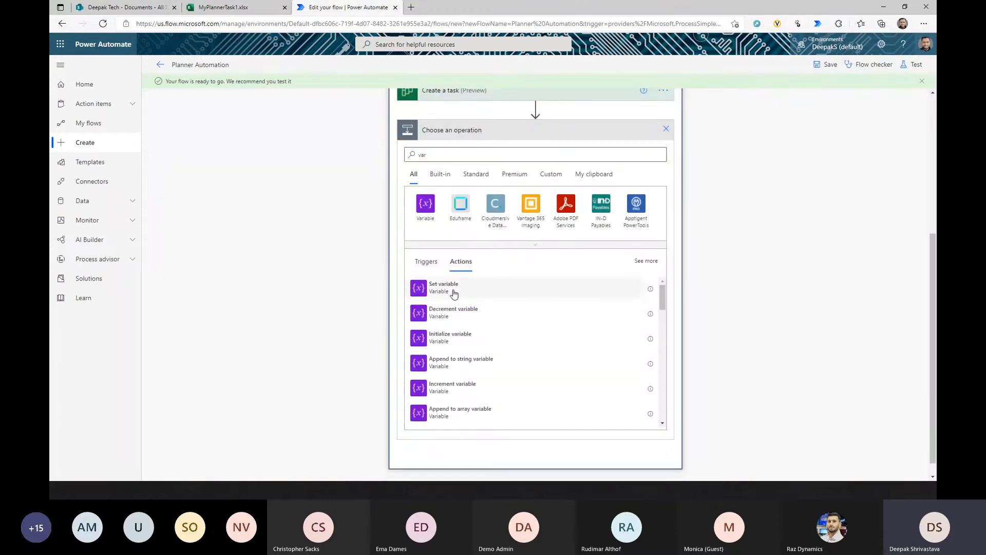
left_click(454, 291)
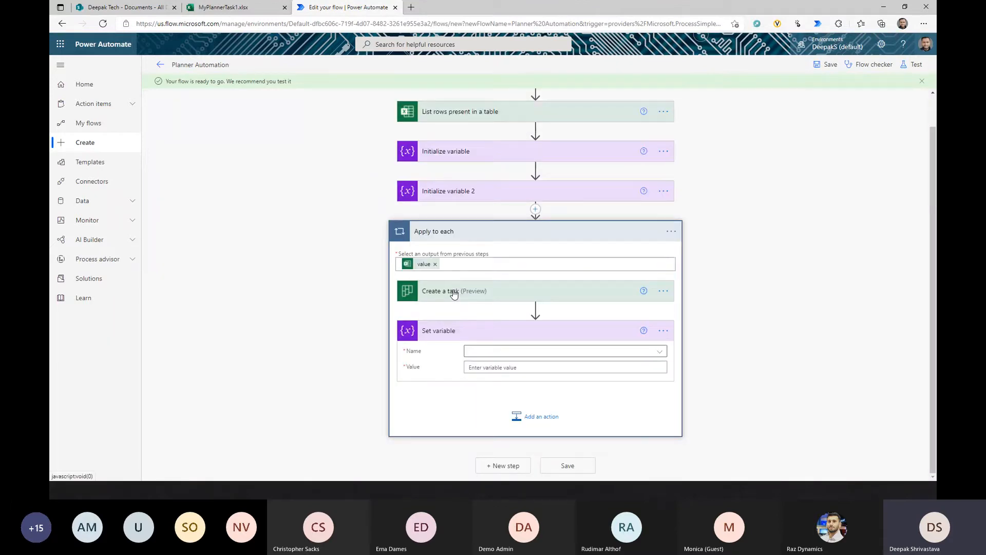
left_click(517, 351)
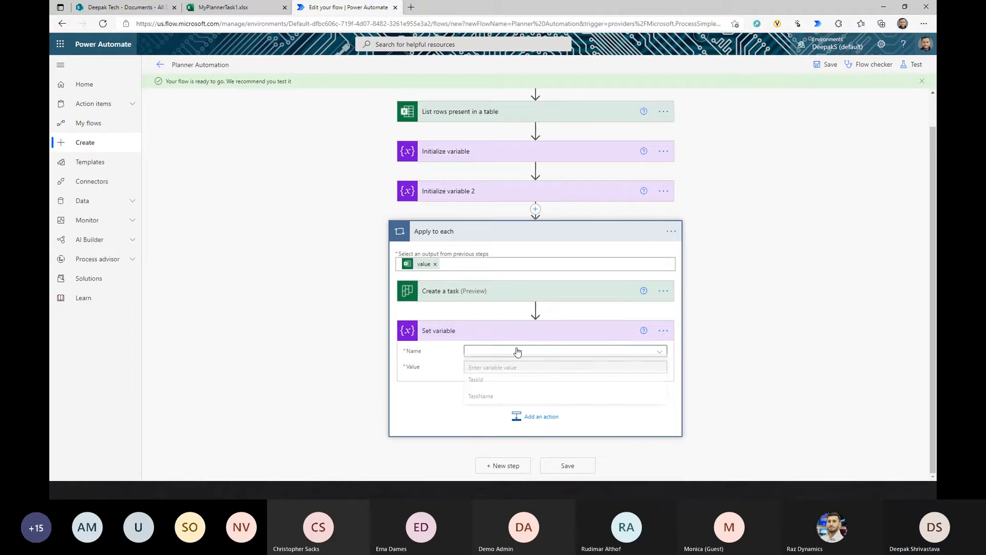
left_click(488, 398)
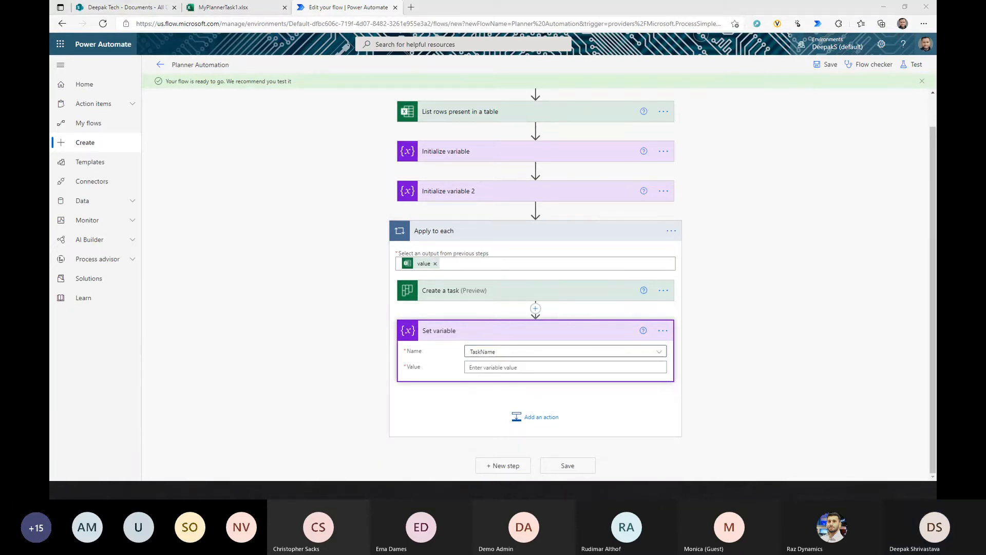
left_click(518, 366)
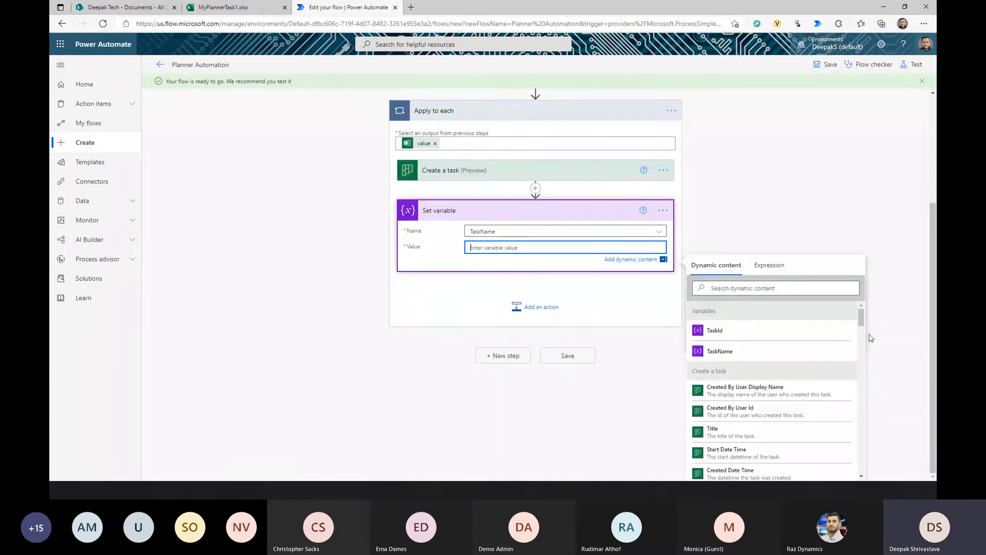
left_click(724, 431)
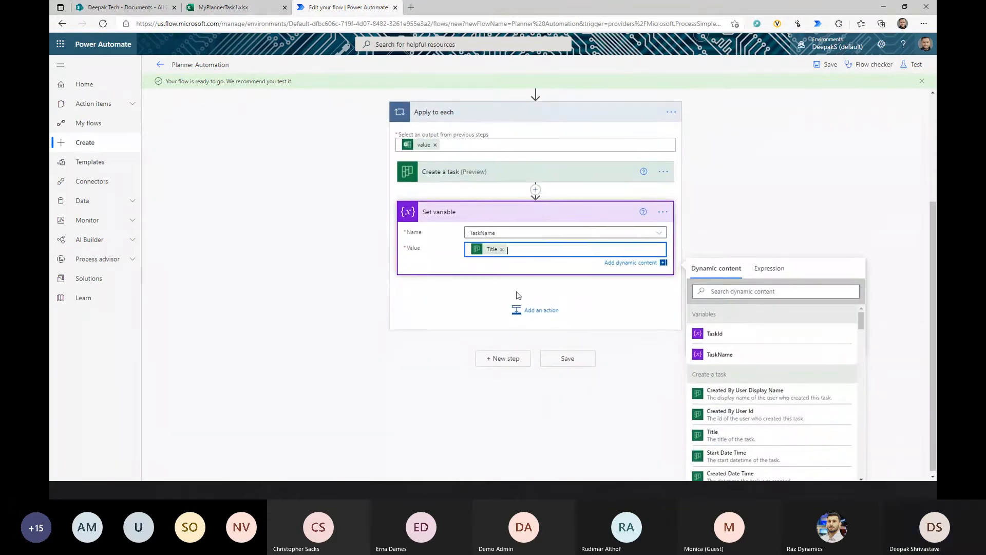
Add a second Set variable action at the end of the Apply to each loop
left_click(540, 309)
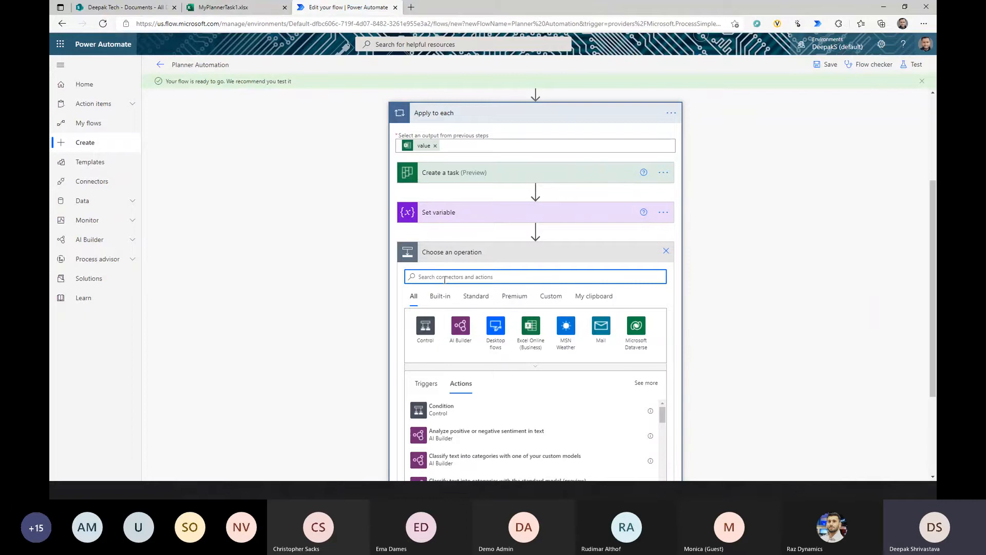
type("set")
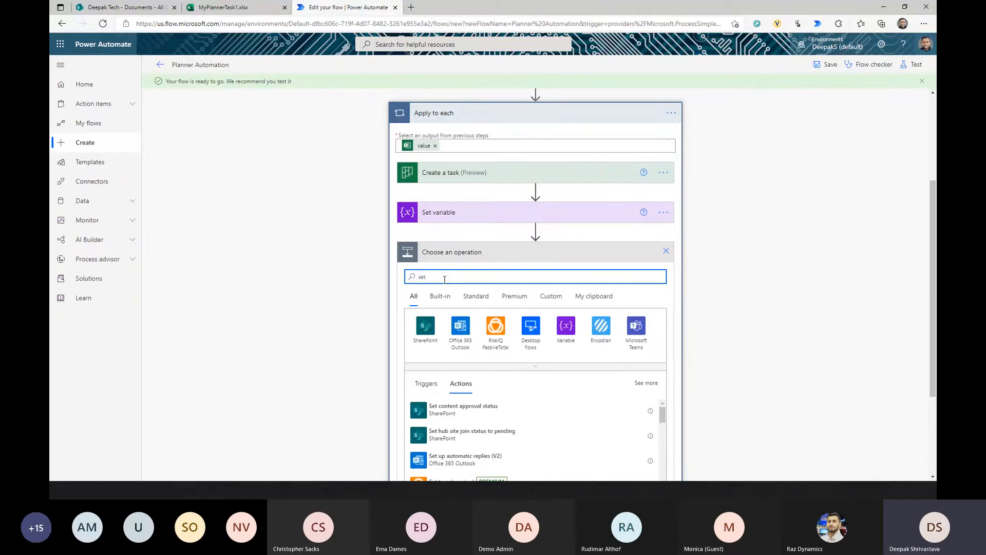
key("BackSpace")
key("BackSpace")
type("var")
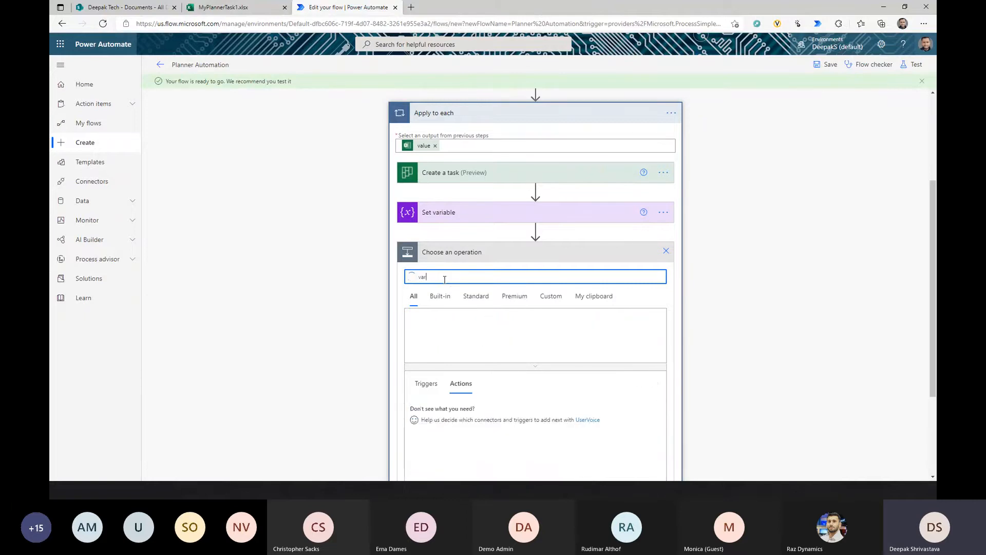
left_click(443, 410)
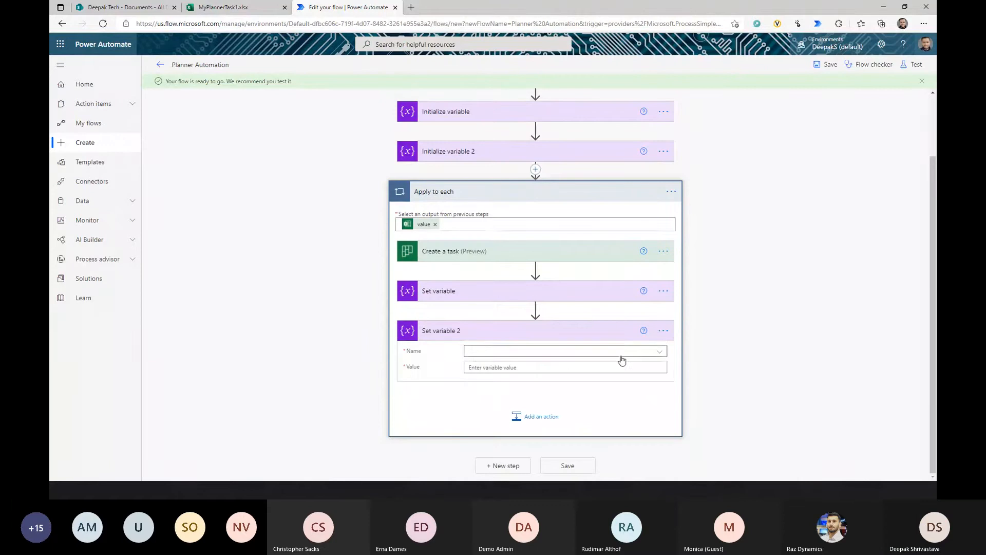
Set the TaskId variable to the created task's Id, and expand the first Set variable action for review
left_click(646, 356)
left_click(488, 386)
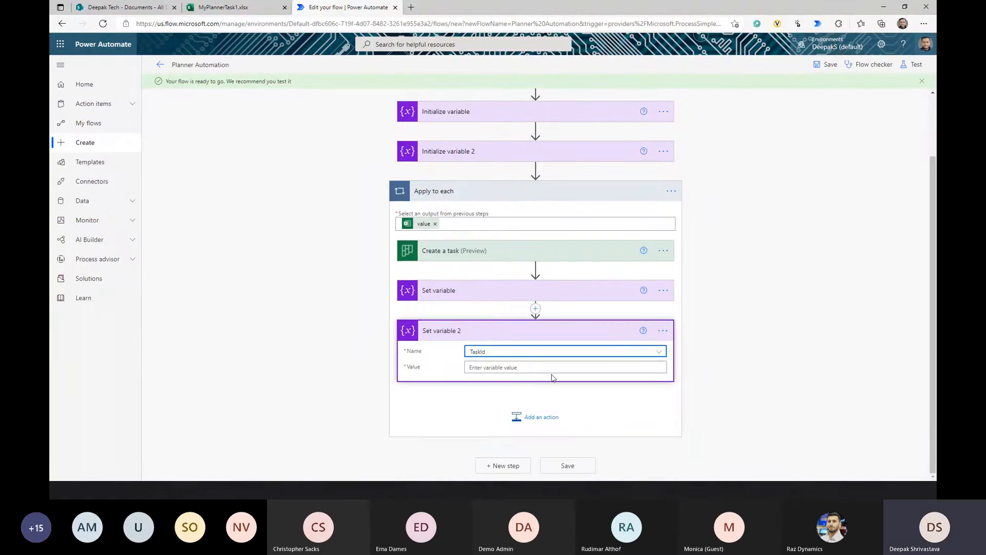
left_click(558, 367)
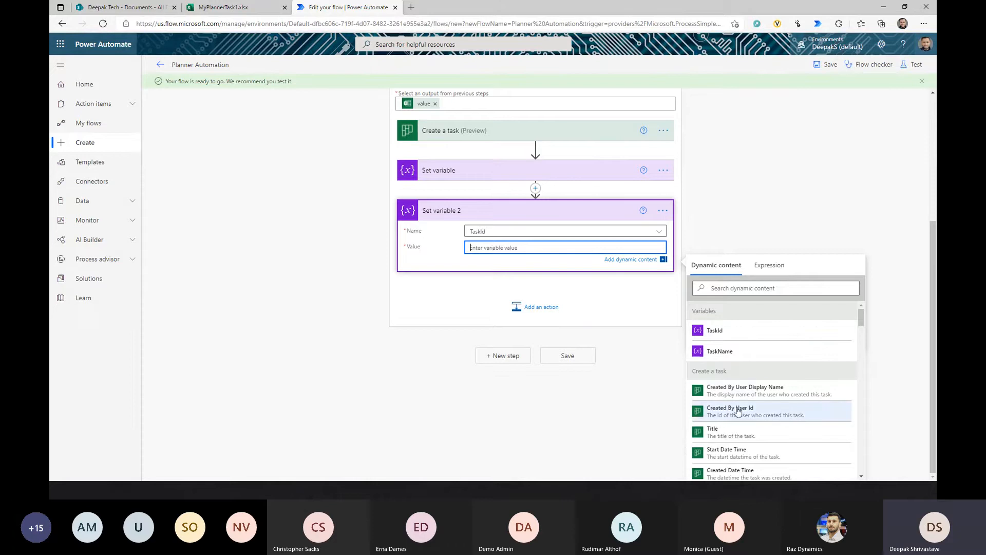
left_click_drag(862, 317, 862, 324)
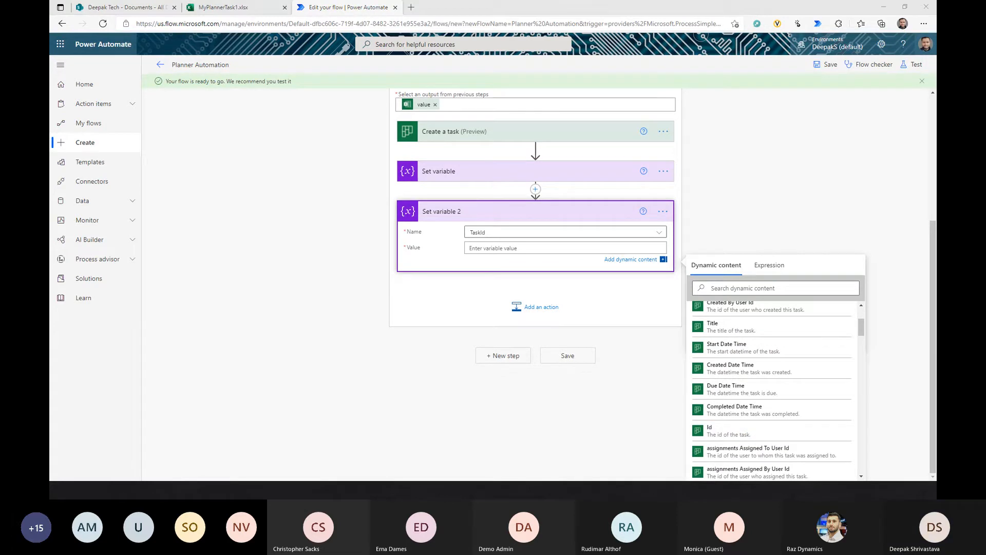
left_click(757, 433)
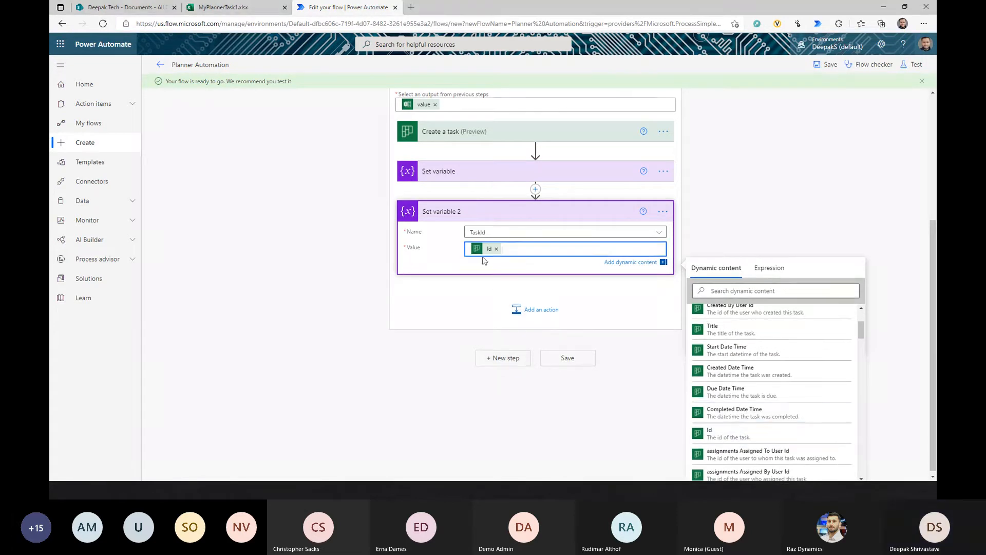
scroll(483, 261, "up", 2)
left_click(824, 232)
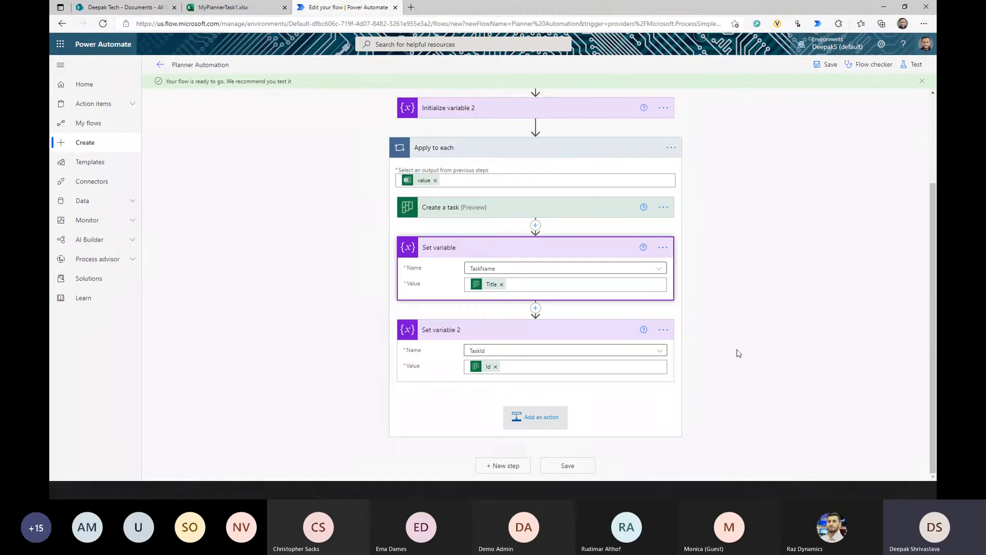
Add the Excel Online (Business) Update a row action after the second Set variable action in the loop
left_click(535, 416)
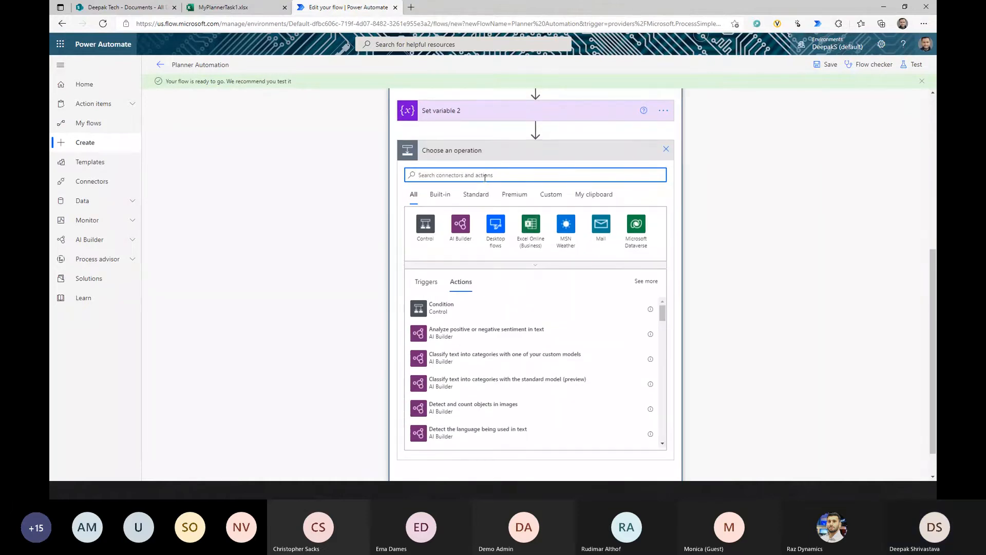
type("exce")
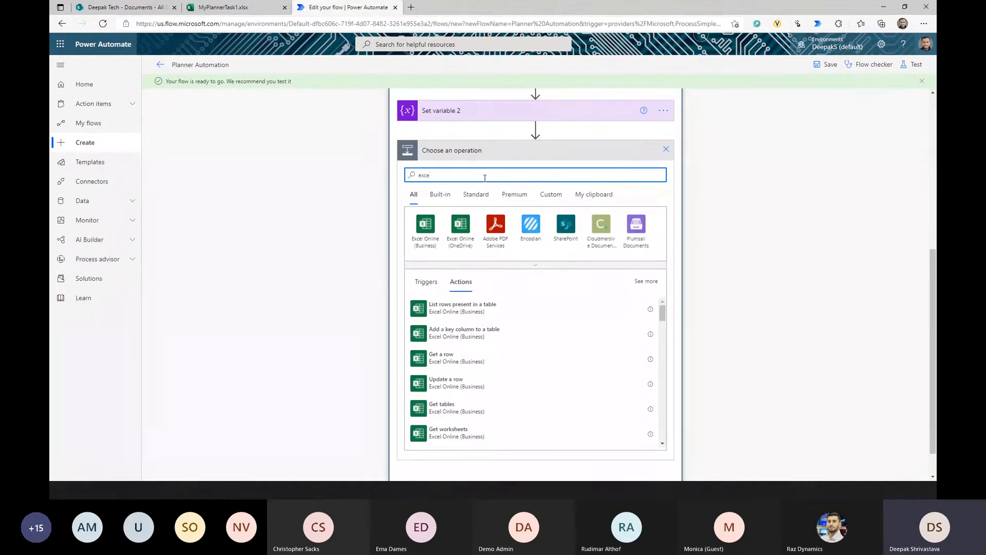
left_click(425, 224)
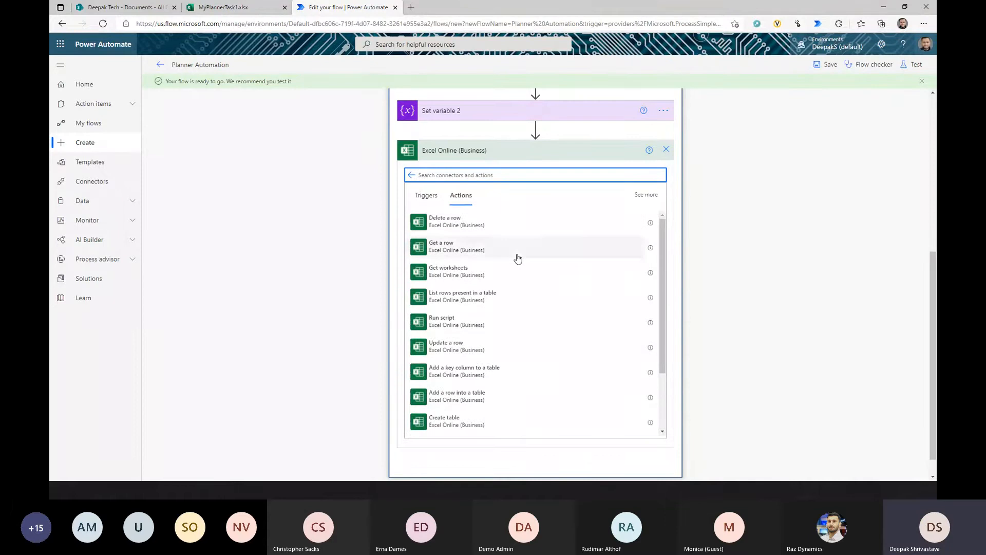
scroll(487, 287, "down", 1)
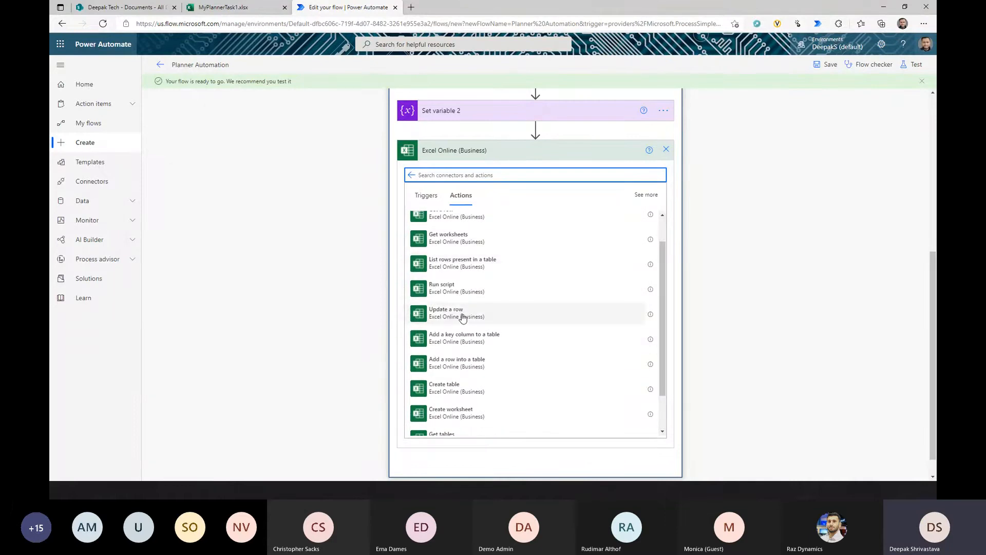
left_click(462, 313)
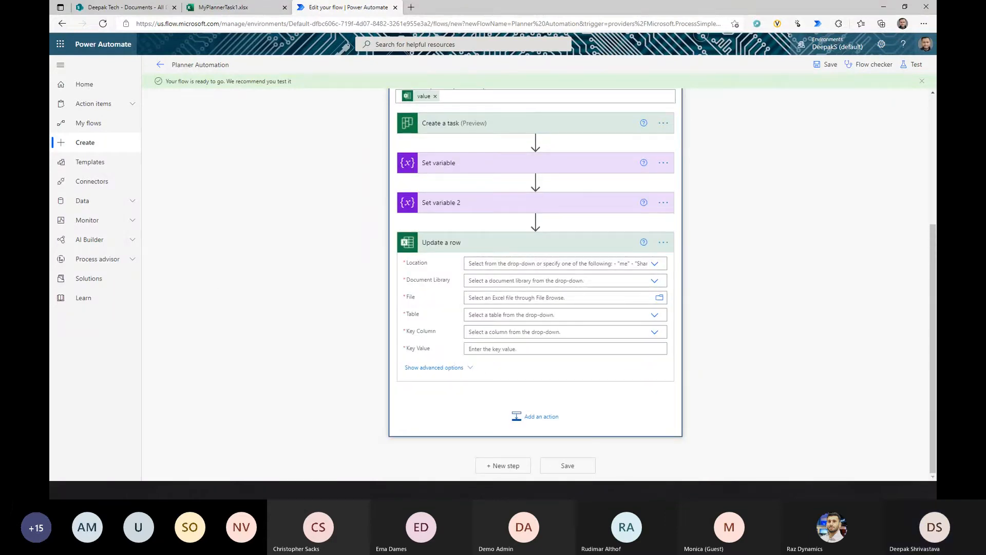
Point the Update a row action to Table1 of MyPlannerTask1.xlsx in the Documents library of SharePoint Site - Deepak Tech
left_click(654, 266)
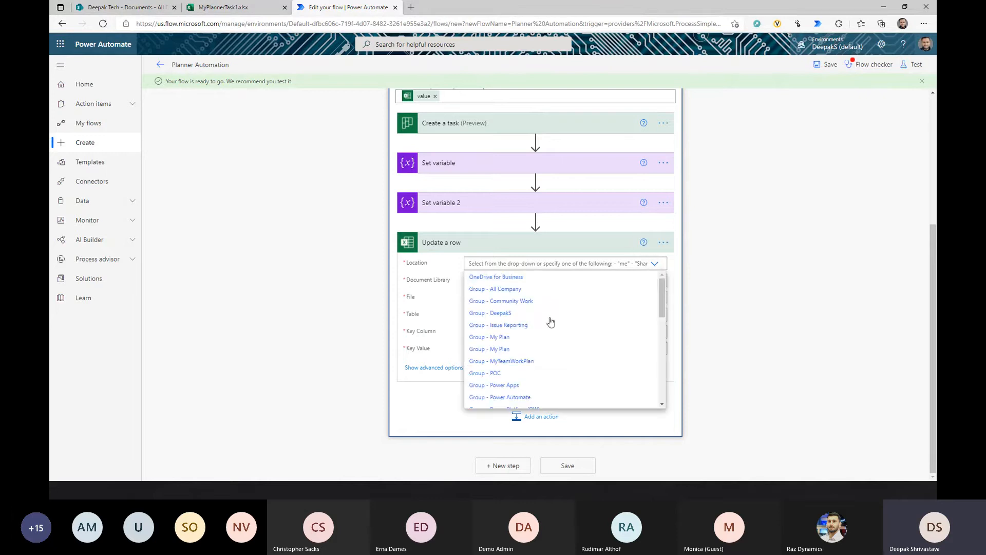
scroll(537, 347, "down", 5)
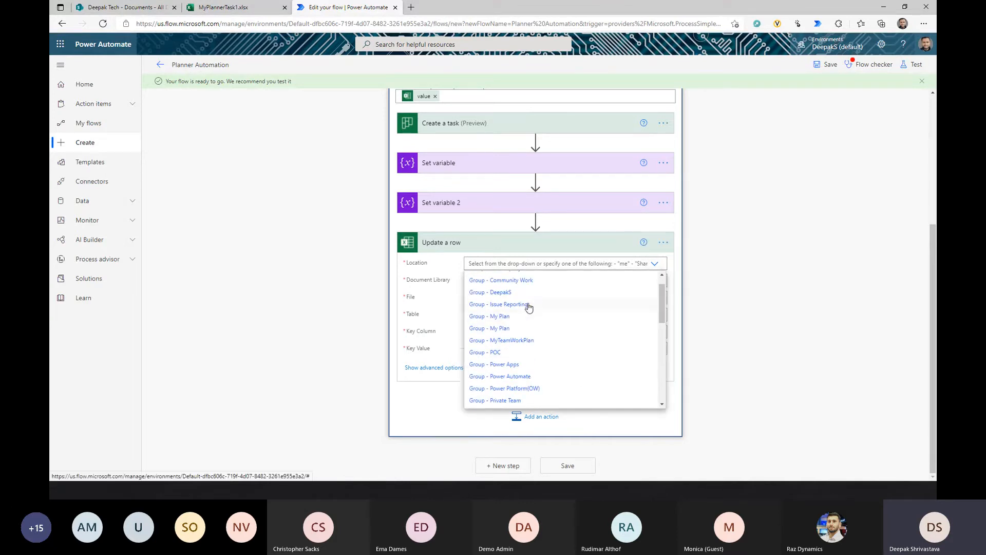
scroll(538, 341, "down", 2)
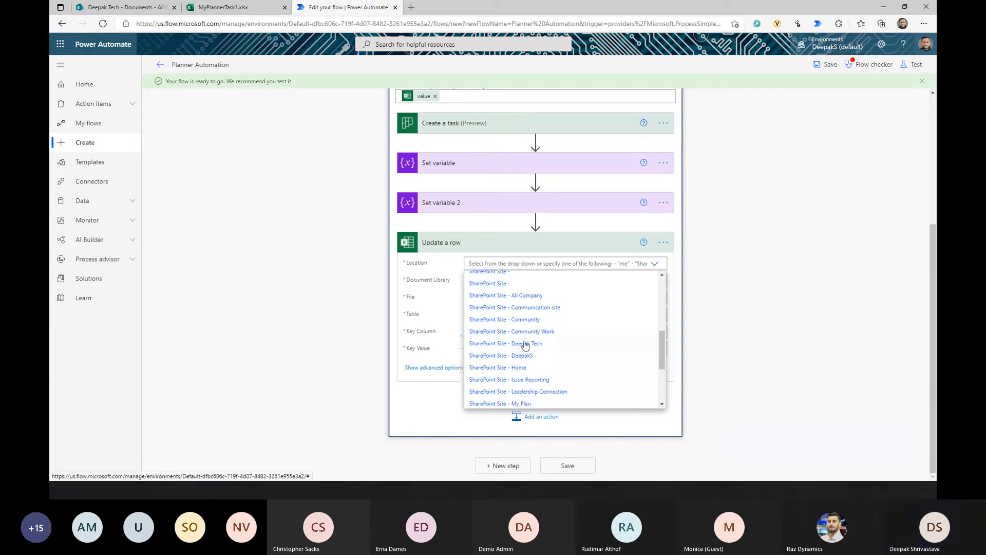
left_click(519, 344)
left_click(652, 280)
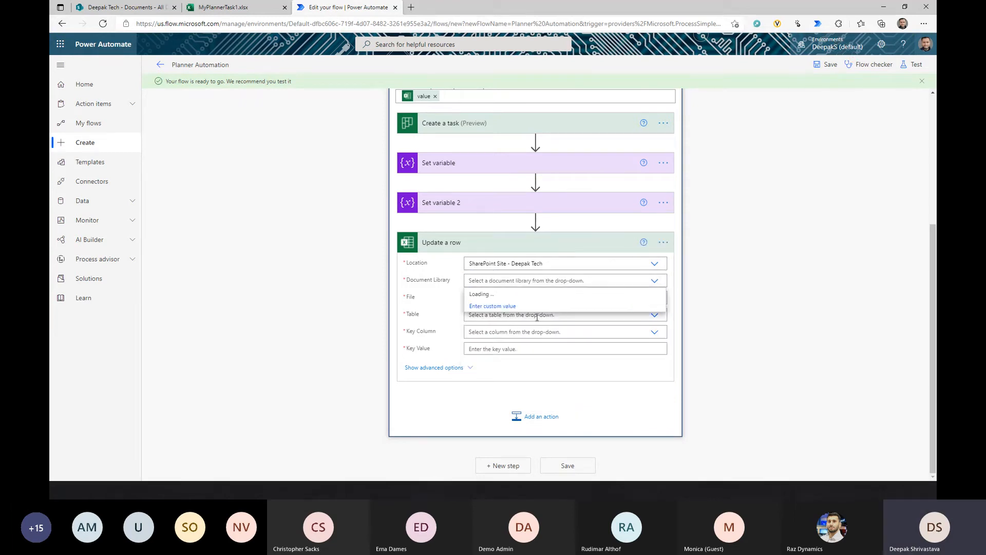
left_click(486, 318)
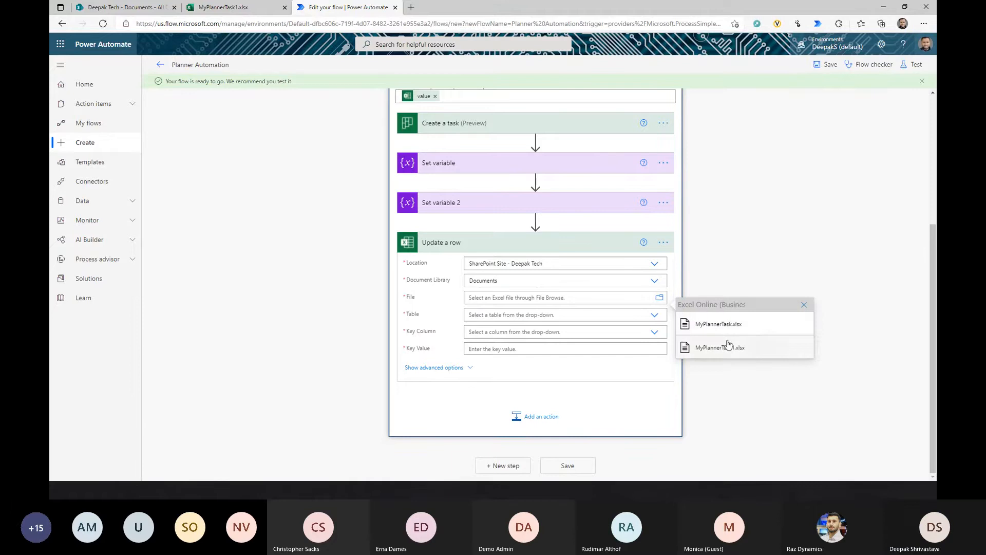
left_click(734, 347)
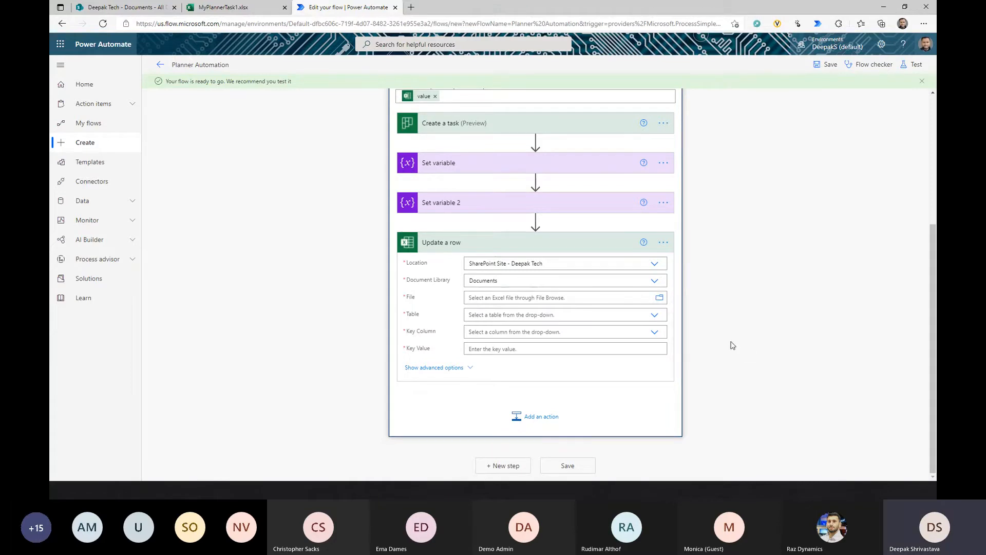
left_click(579, 314)
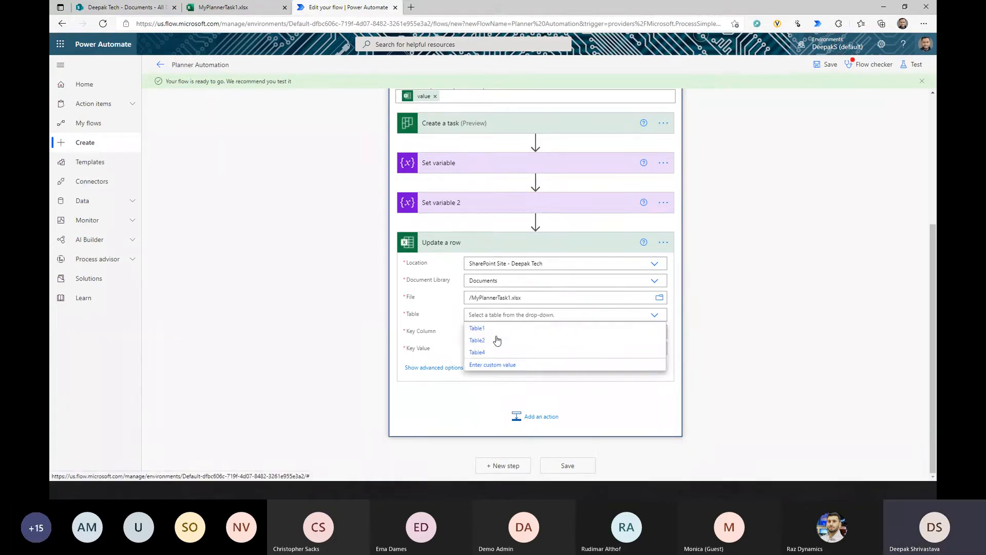
left_click(485, 329)
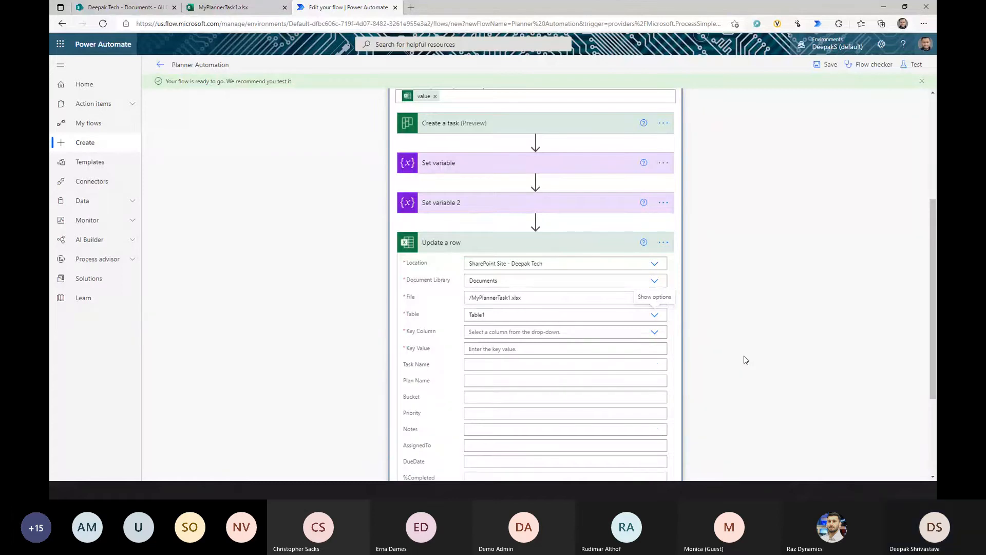
Set the Update a row key column to Task Name and its key value to the TaskName variable
scroll(744, 359, "down", 1)
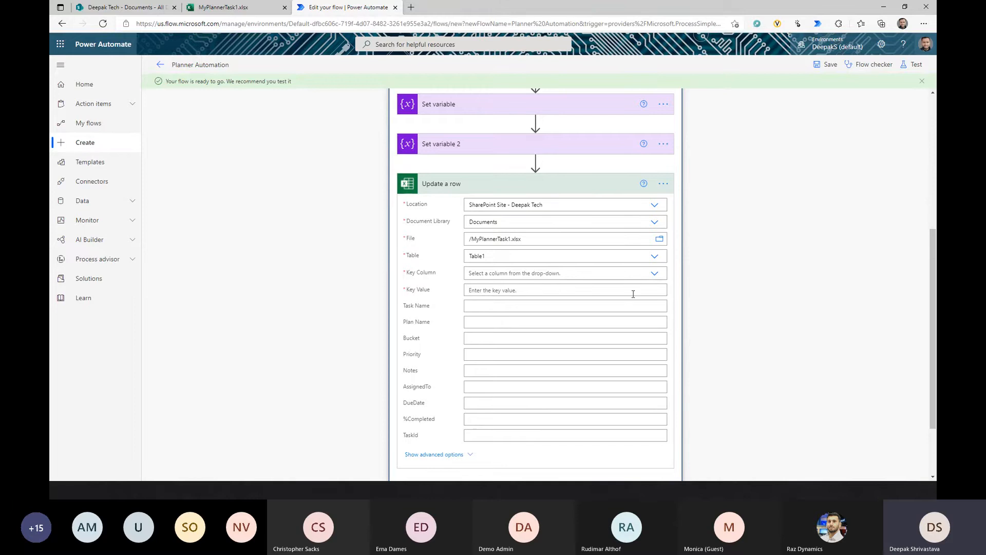
left_click(654, 274)
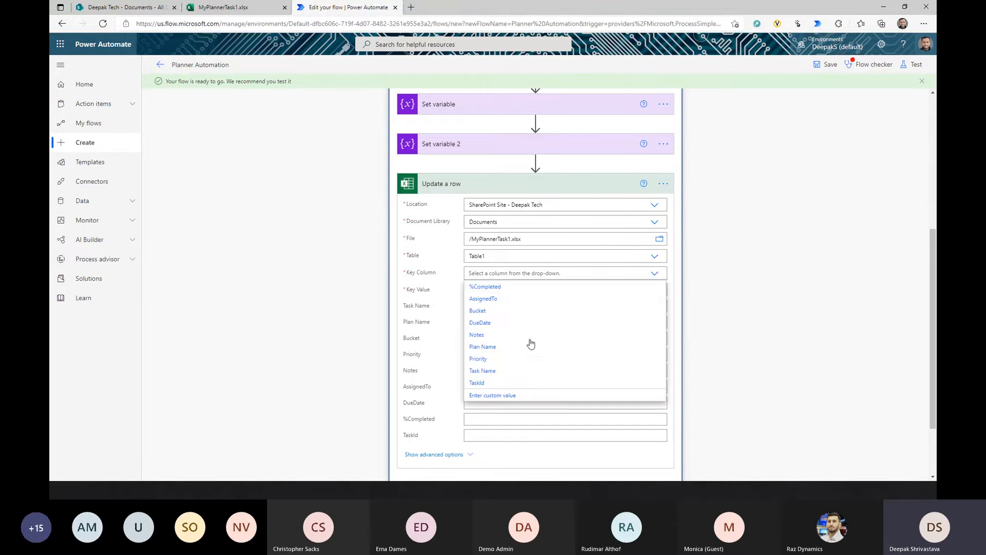
left_click(491, 371)
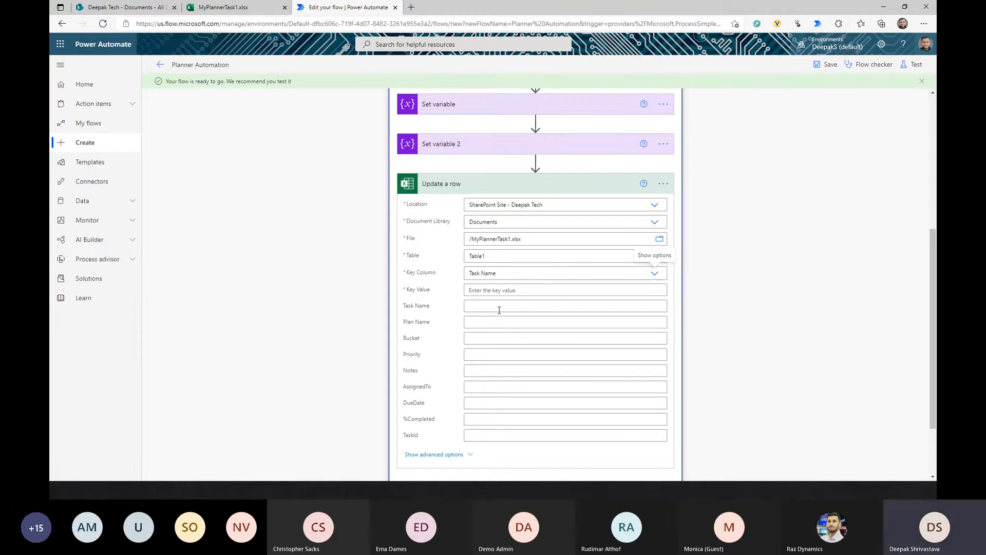
left_click(507, 290)
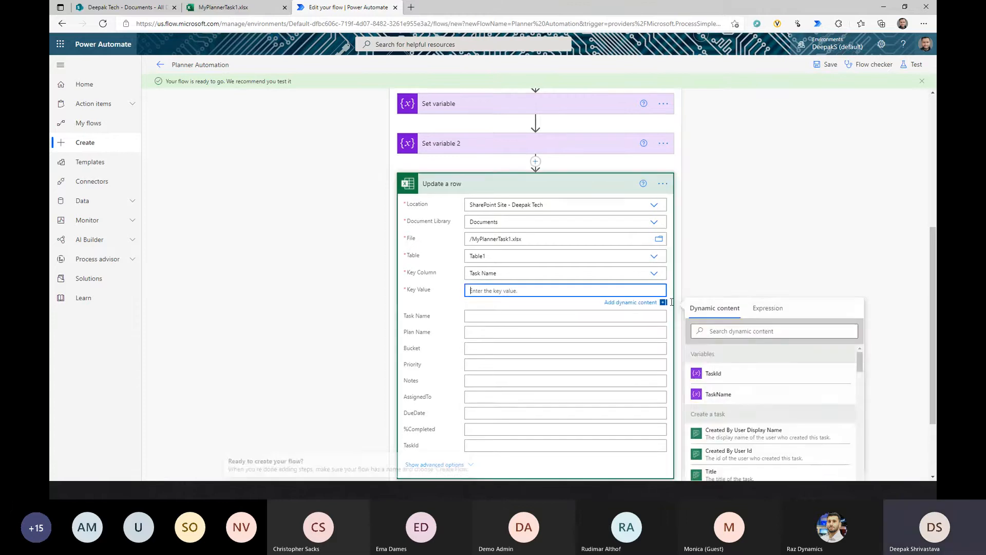
left_click(720, 394)
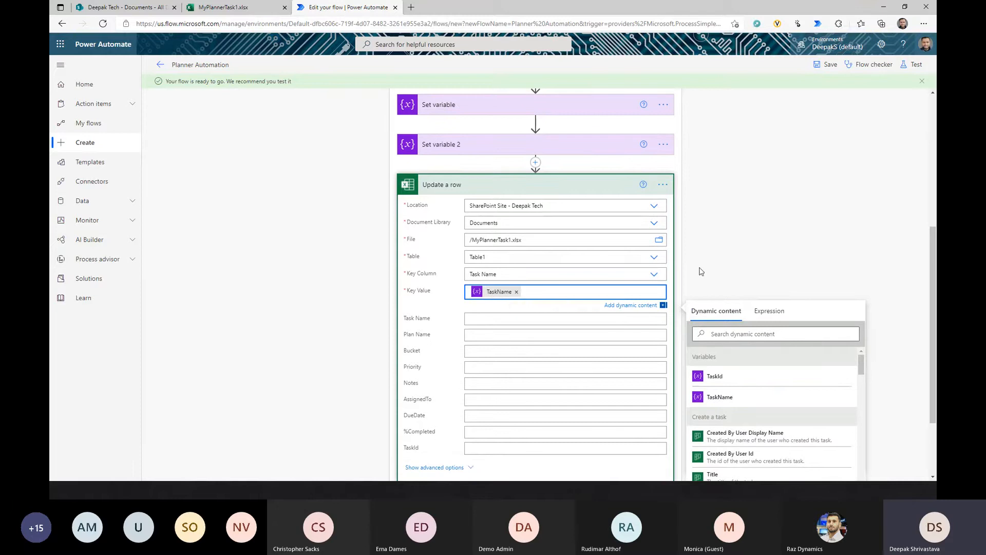
Replace the TaskName variable in the Update a row key value with the created task's Title
scroll(678, 328, "down", 2)
scroll(771, 344, "down", 3)
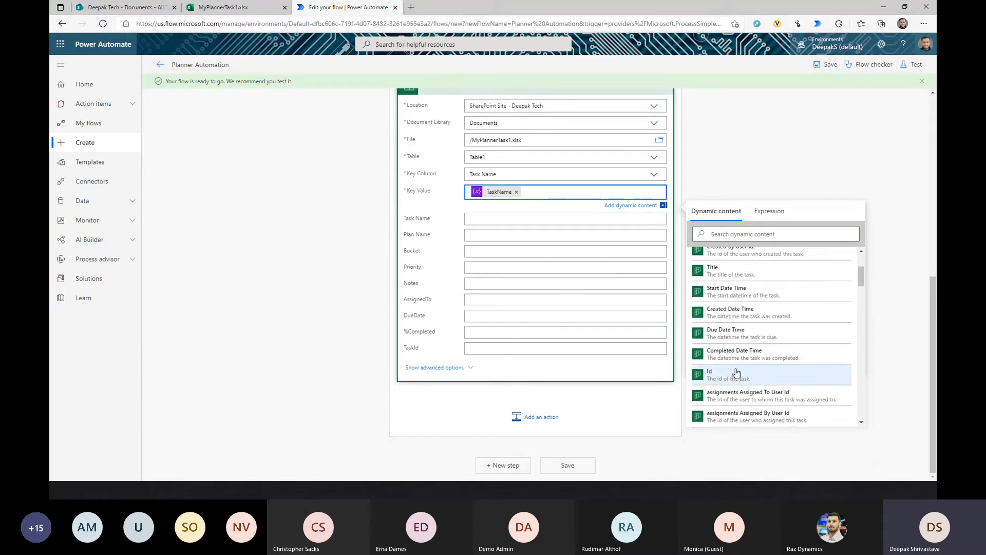
scroll(723, 300, "up", 1)
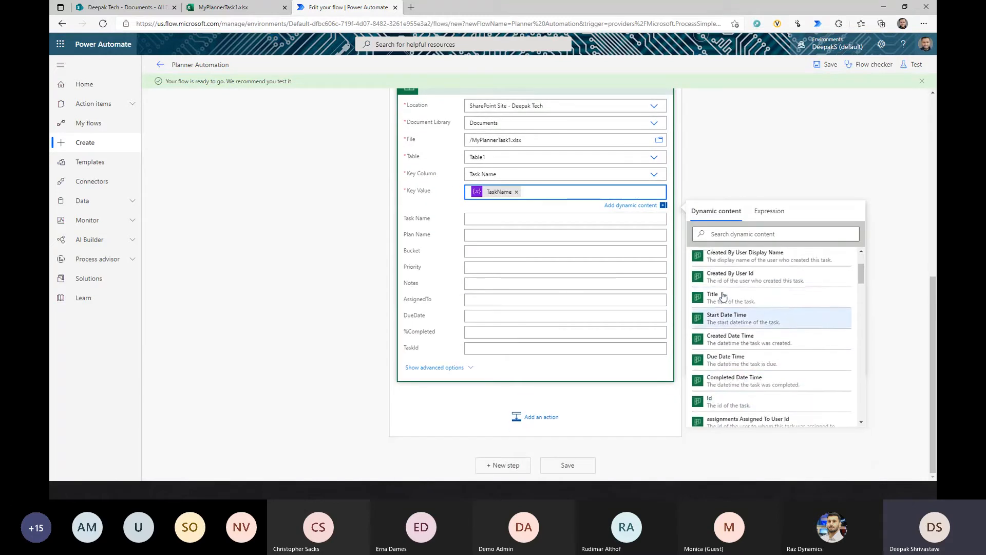
left_click(747, 303)
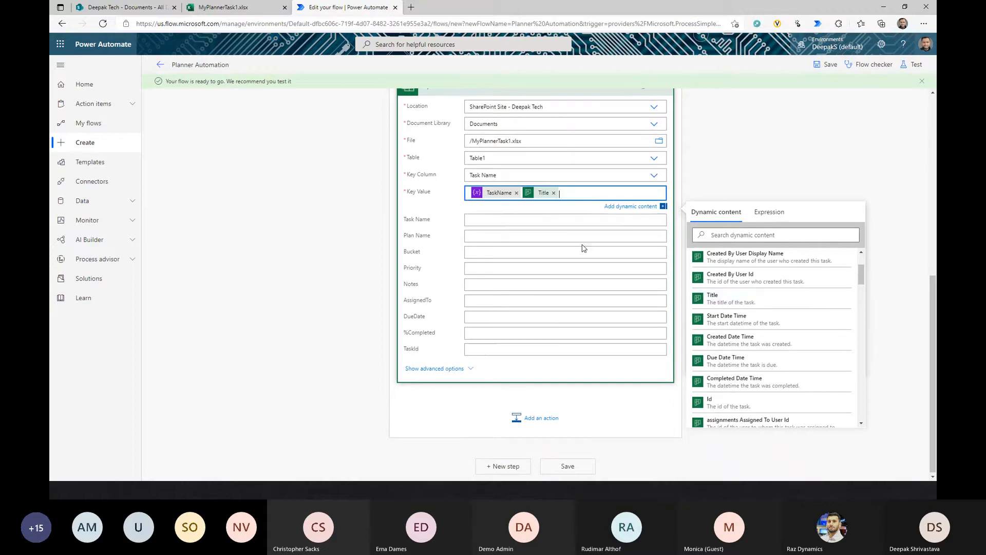
left_click(516, 195)
scroll(493, 221, "up", 4)
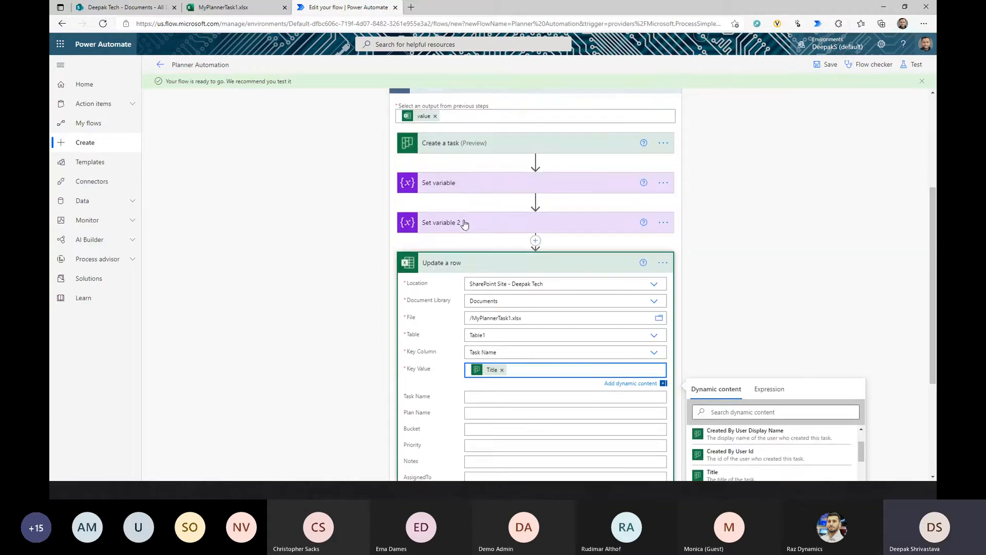
scroll(557, 333, "down", 2)
scroll(557, 333, "down", 2)
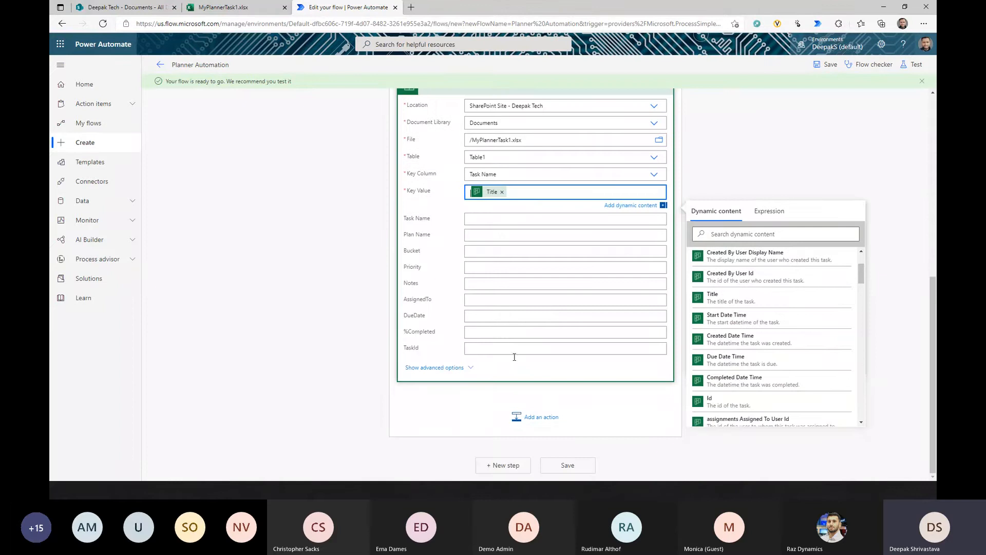
Map the TaskId column in Update a row to the Id output of Create a task
left_click(488, 350)
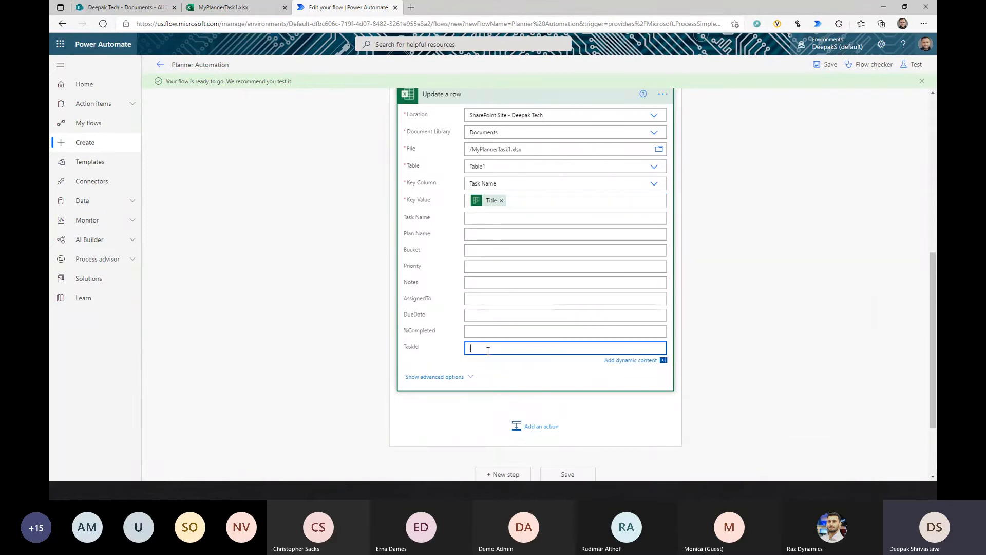
scroll(707, 386, "down", 10)
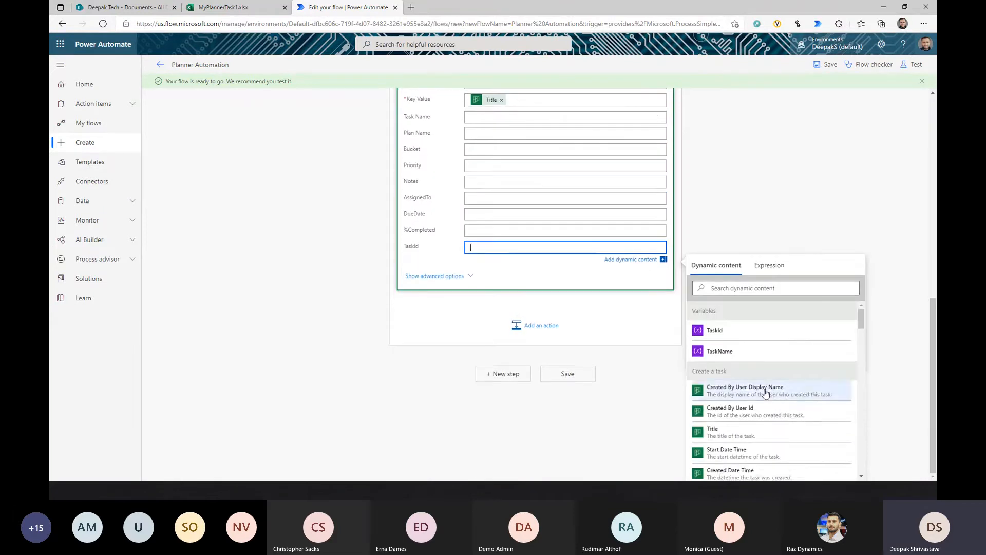
left_click(709, 378)
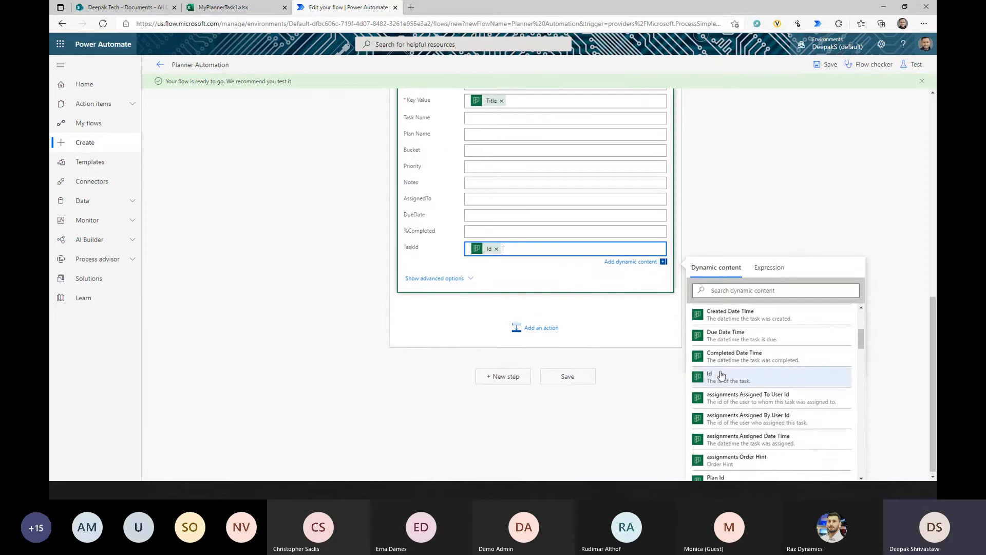
scroll(458, 324, "up", 4)
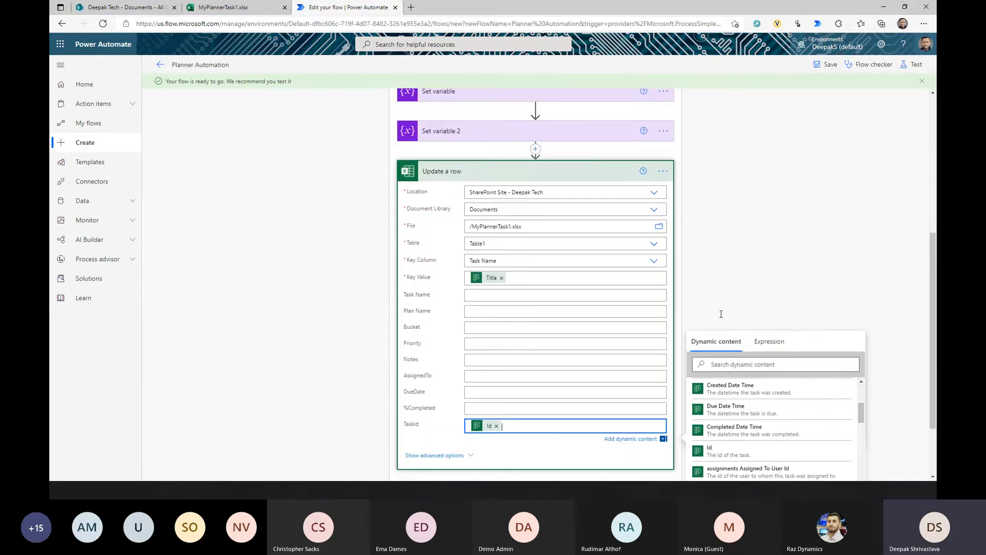
left_click(768, 309)
Review and collapse the Update a row action, and save the Planner Automation flow
scroll(485, 188, "up", 1)
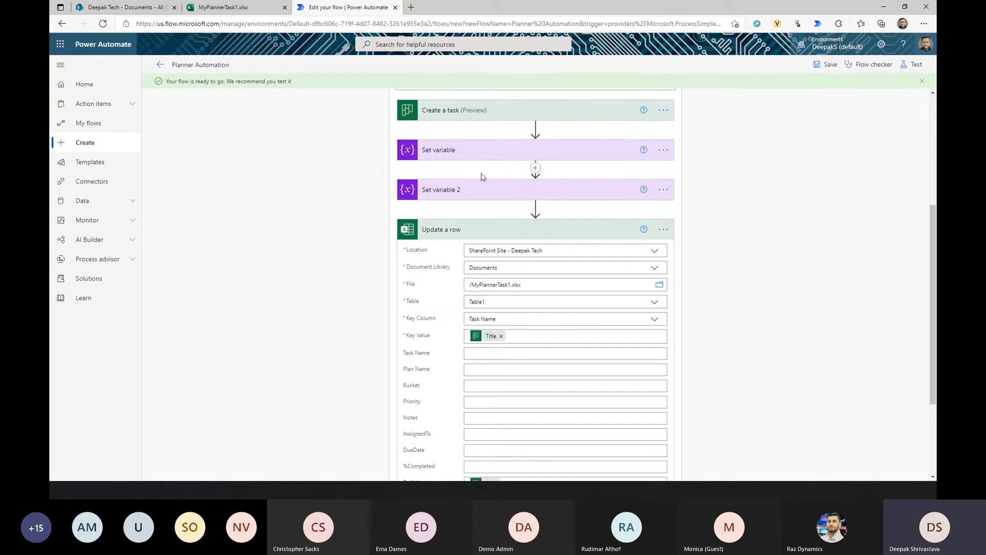
scroll(718, 355, "down", 1)
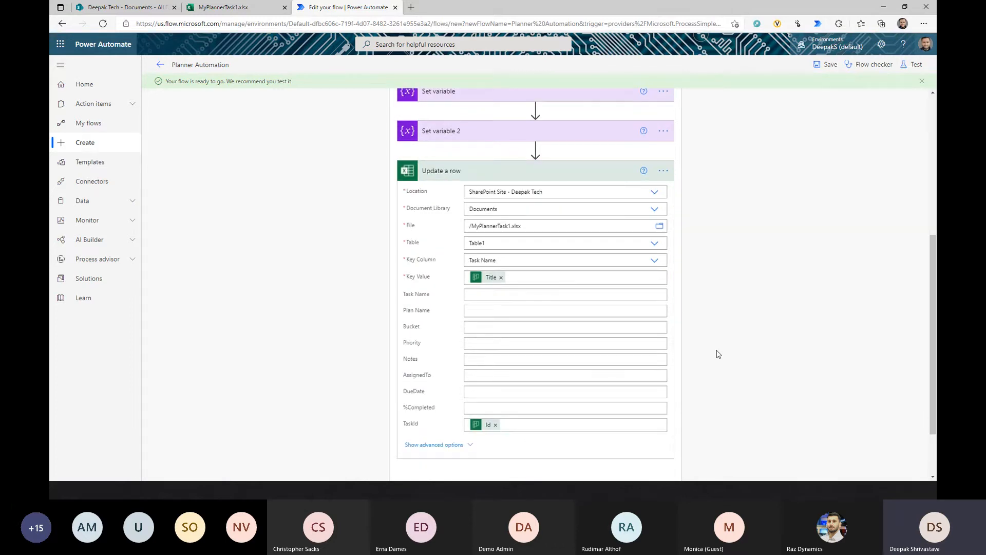
scroll(495, 337, "down", 1)
scroll(493, 328, "up", 1)
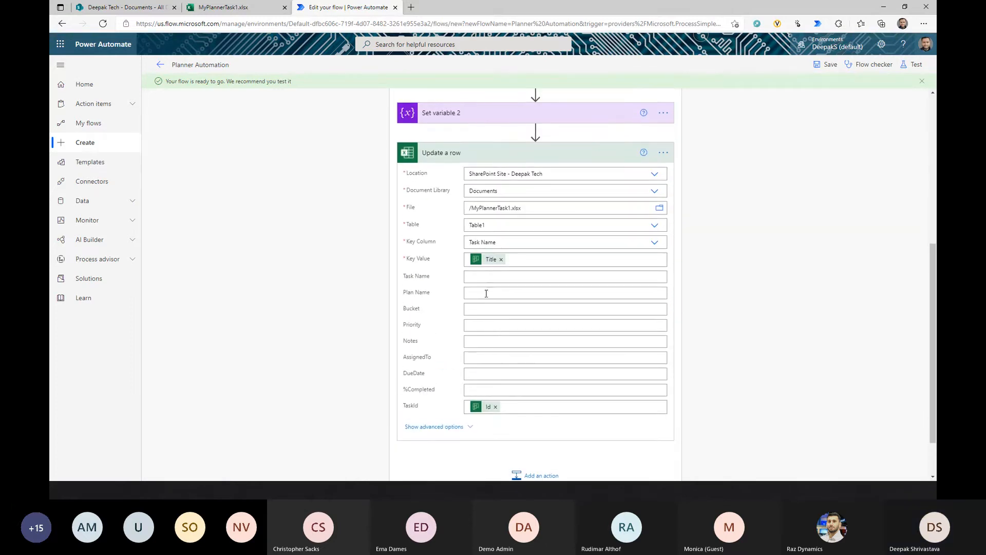
scroll(523, 306, "up", 1)
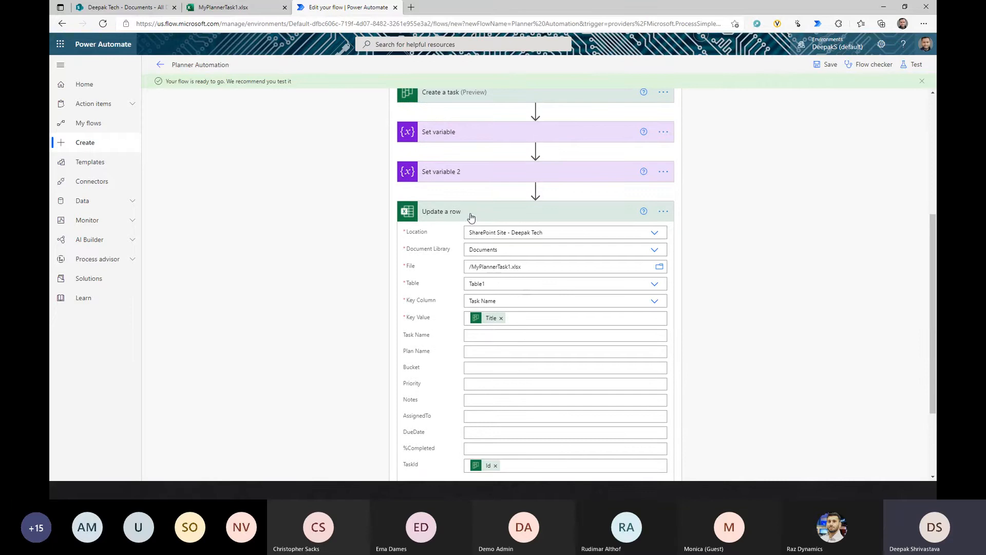
left_click(471, 218)
scroll(557, 363, "up", 1)
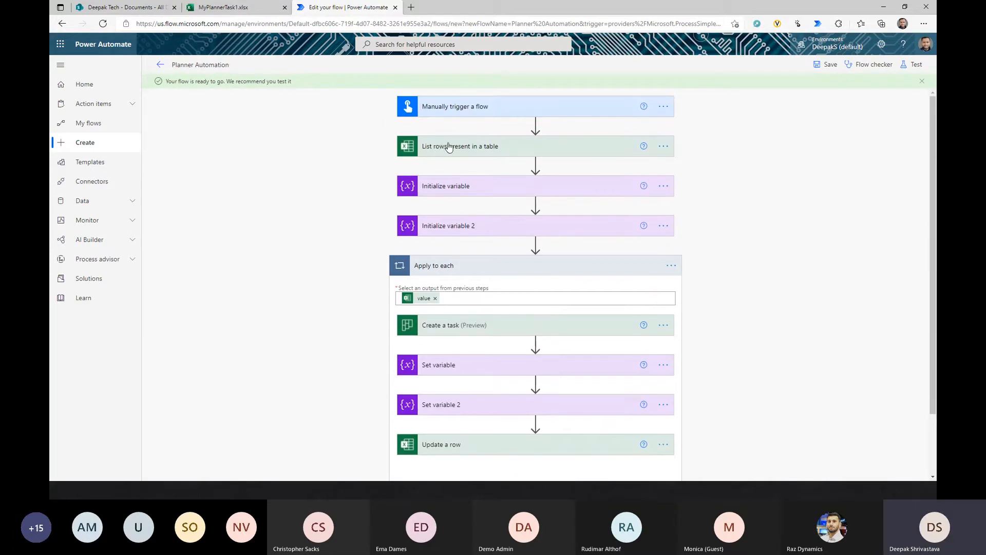
scroll(452, 362, "down", 1)
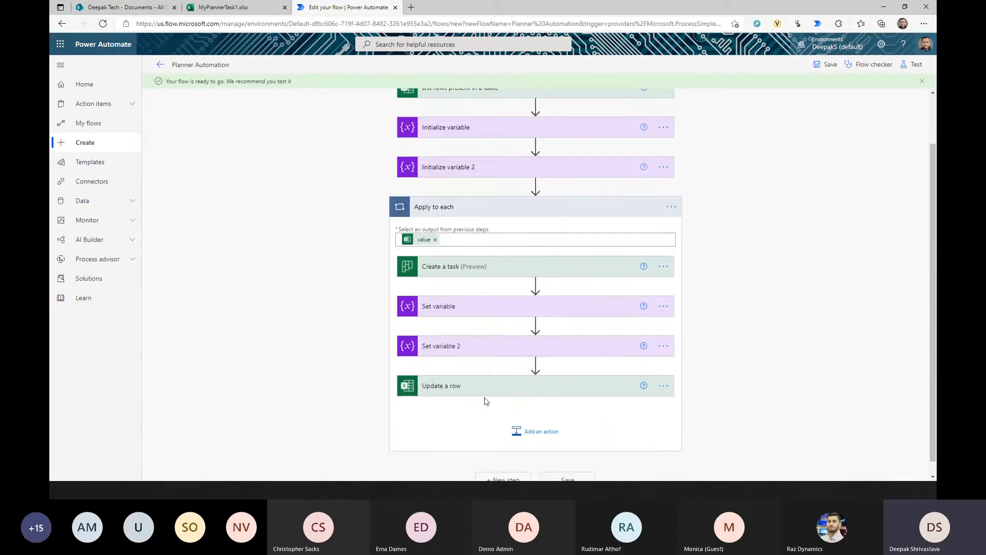
scroll(486, 401, "down", 1)
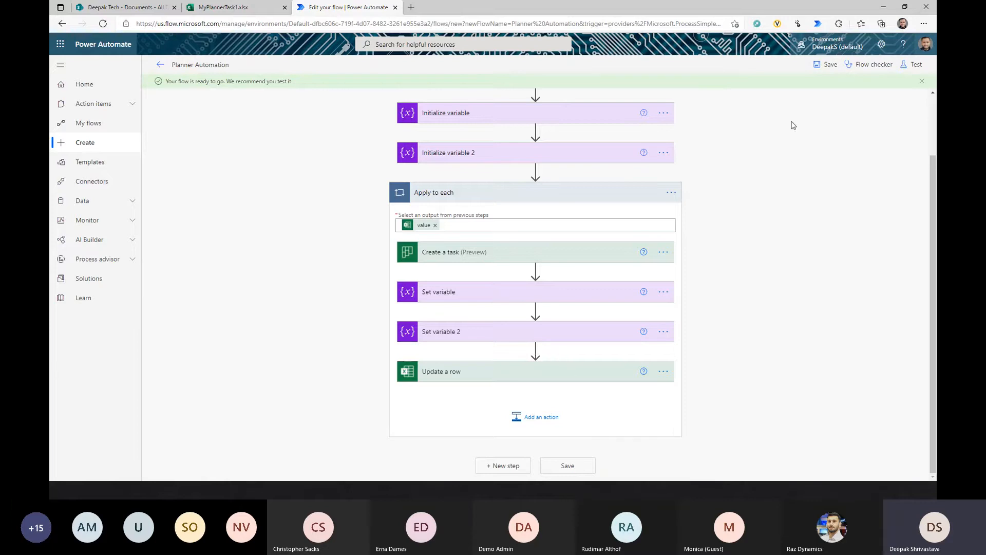
left_click(827, 65)
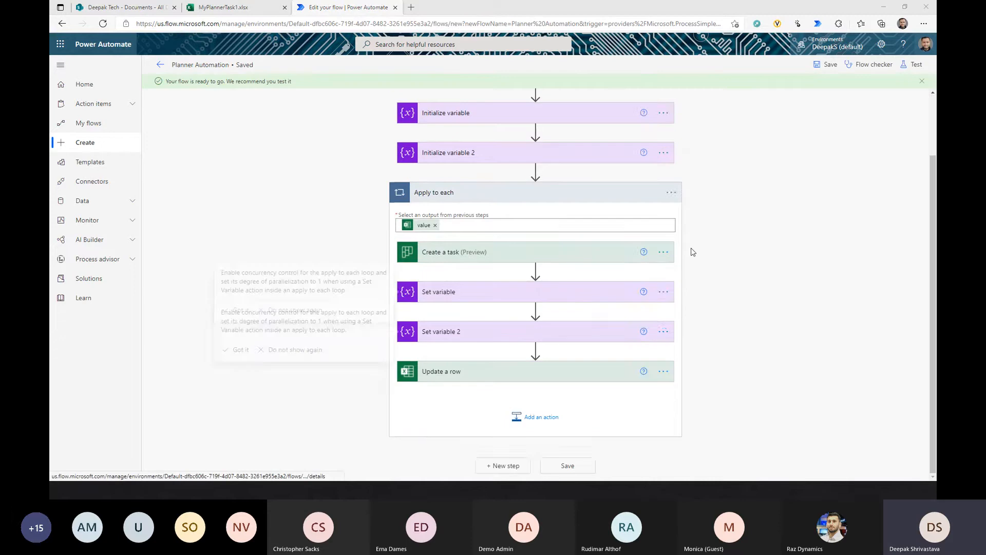
Switch to Planner and delete the five tasks in the first assignee's column of the Planner Tutorial board, from Create training video to Create blog material
key("alt+Tab")
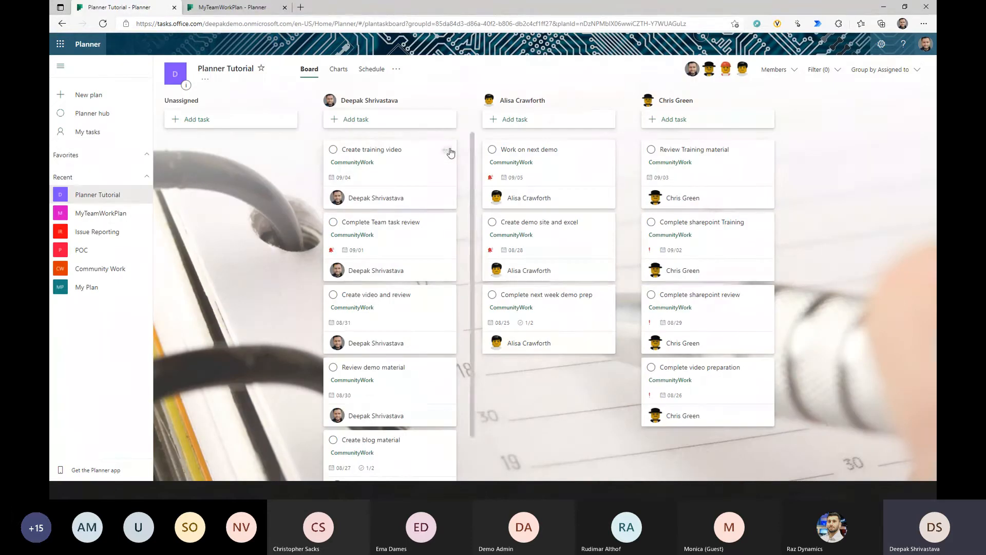
left_click(446, 149)
left_click(464, 246)
left_click(446, 150)
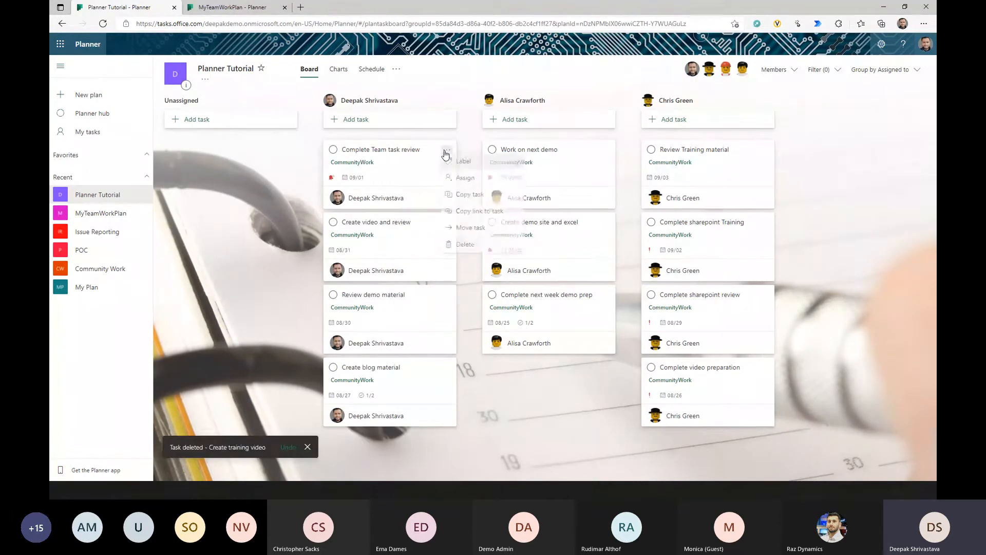
left_click(464, 246)
left_click(447, 150)
left_click(464, 246)
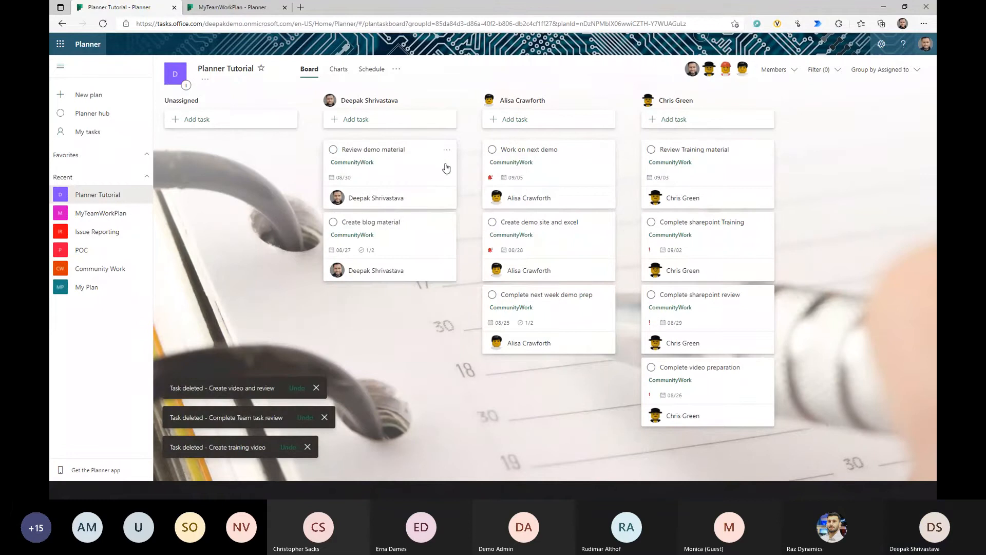
left_click(447, 149)
left_click(464, 246)
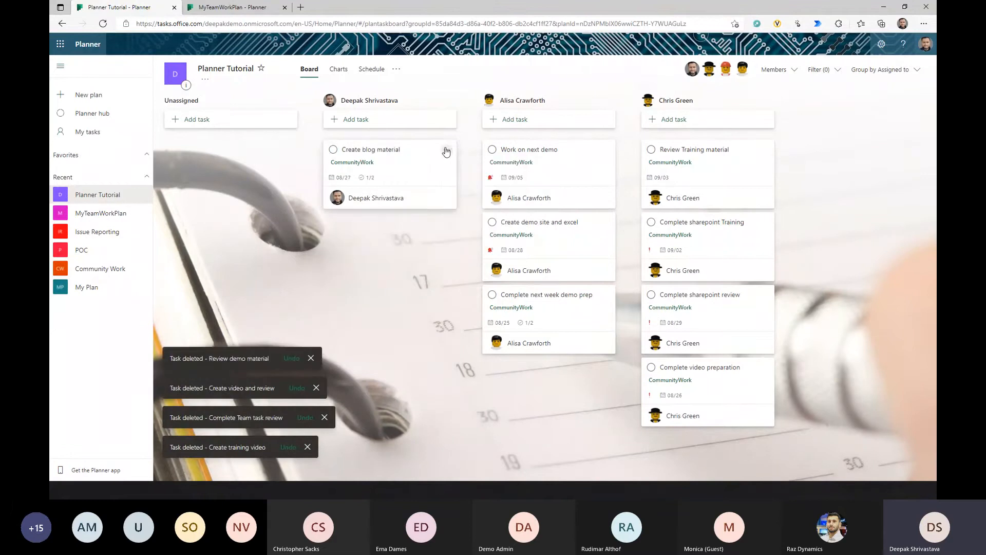
left_click(447, 149)
left_click(464, 246)
Delete the three tasks in the second assignee's column of the board, from Work on next demo to Complete next week demo prep
left_click(605, 149)
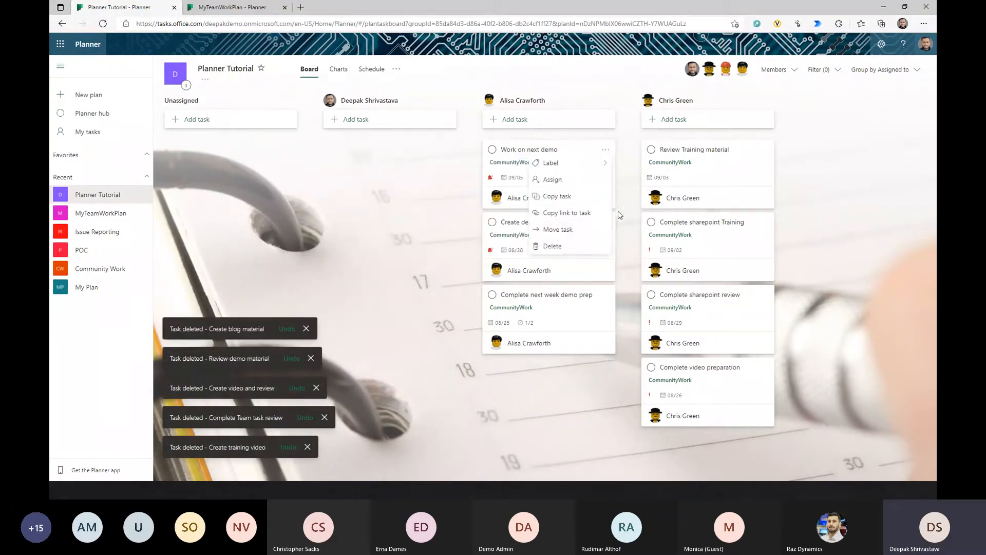
left_click(575, 246)
left_click(605, 150)
left_click(575, 246)
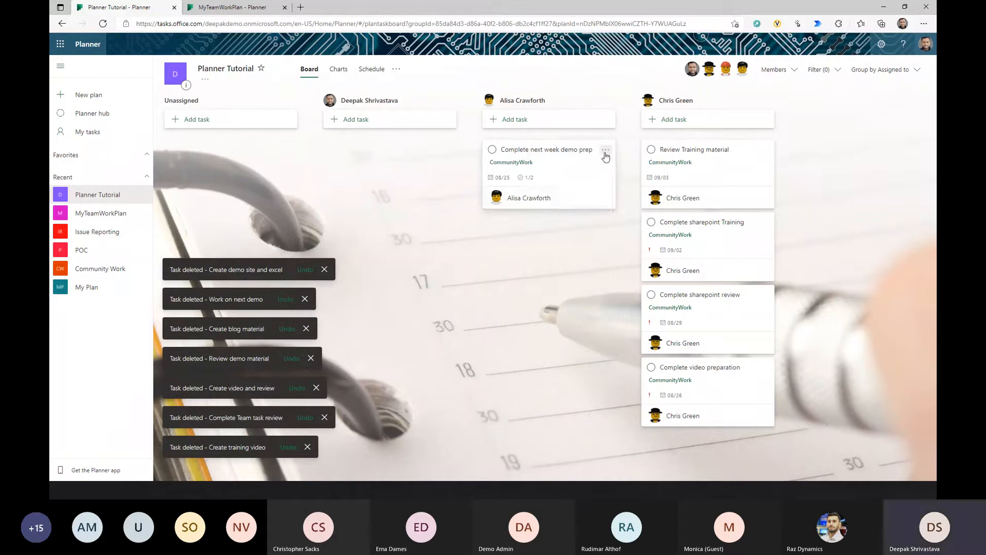
left_click(605, 149)
left_click(596, 246)
Delete the last assignee's four tasks, from Review Training material to Complete video preparation, and reload the Planner Tutorial board
left_click(606, 150)
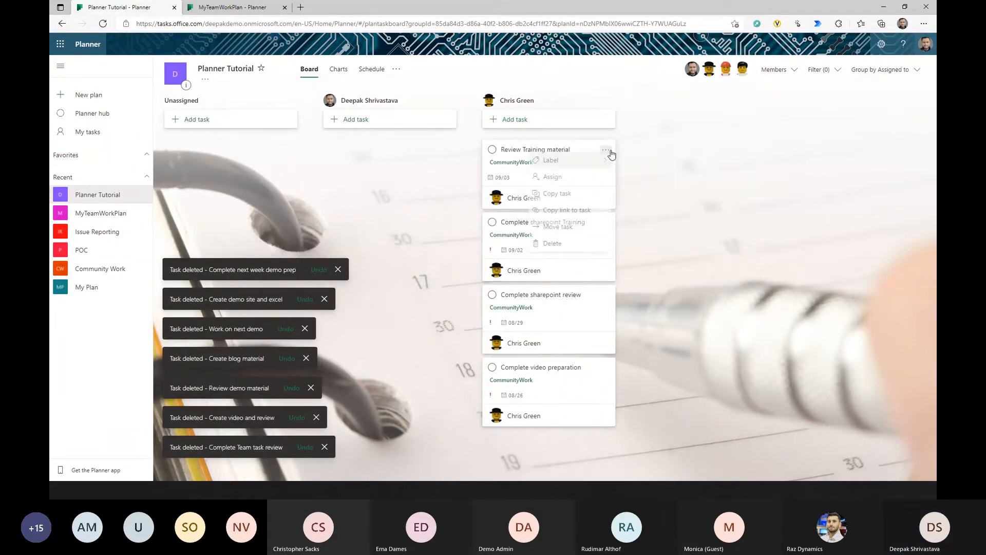
left_click(575, 246)
left_click(606, 150)
left_click(596, 246)
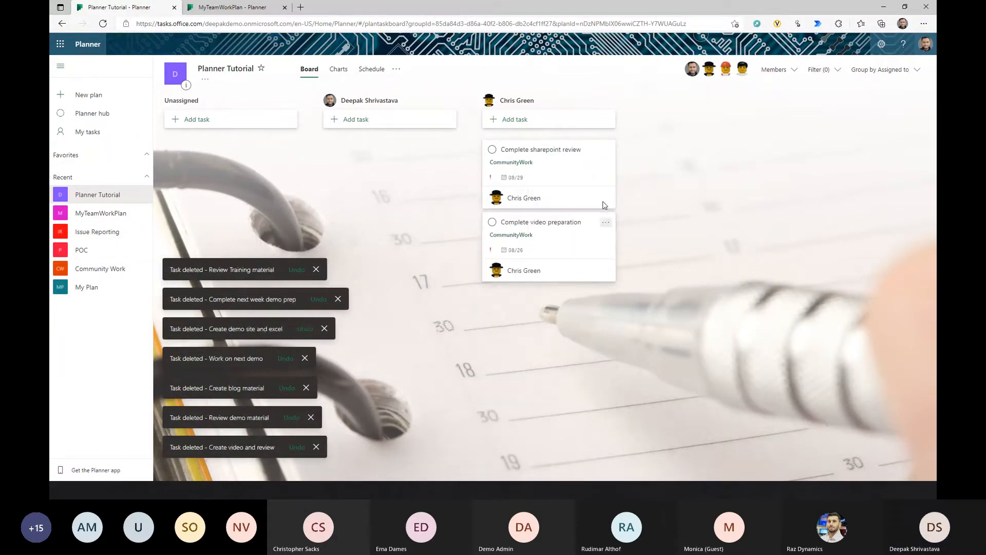
left_click(606, 149)
left_click(595, 246)
left_click(606, 149)
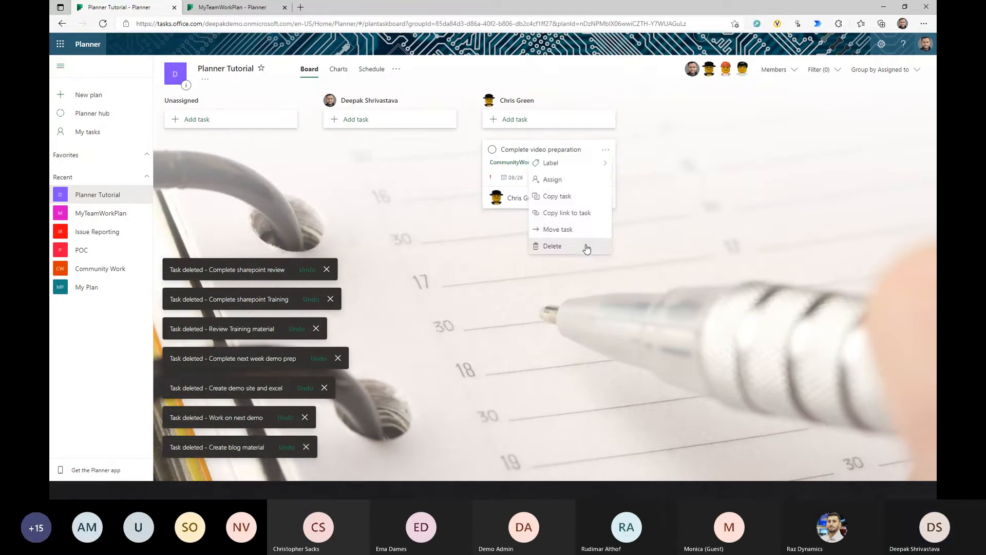
left_click(588, 247)
left_click(171, 24)
key("Return")
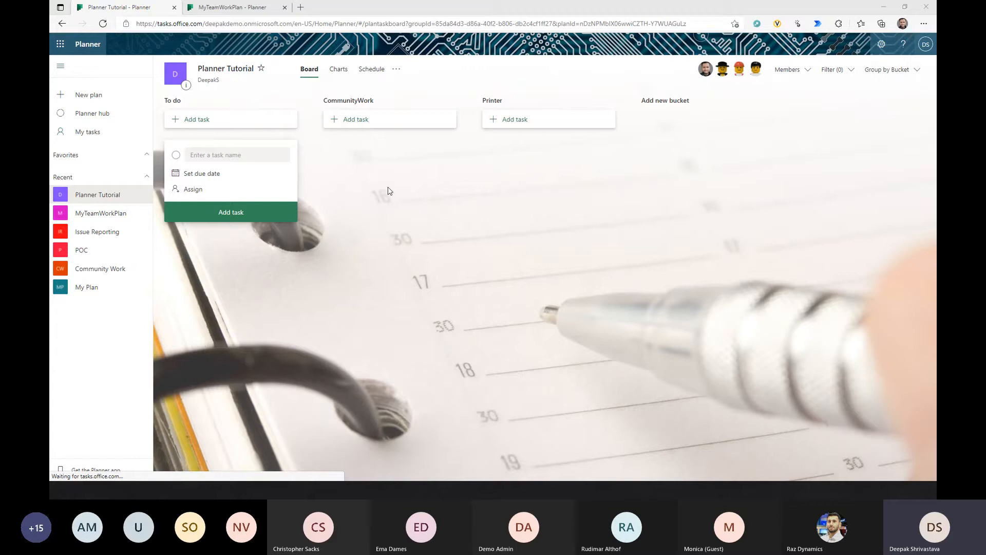
Switch to Power Automate, save the Planner Automation flow and run it as a manual test
key("alt+Tab")
left_click(822, 67)
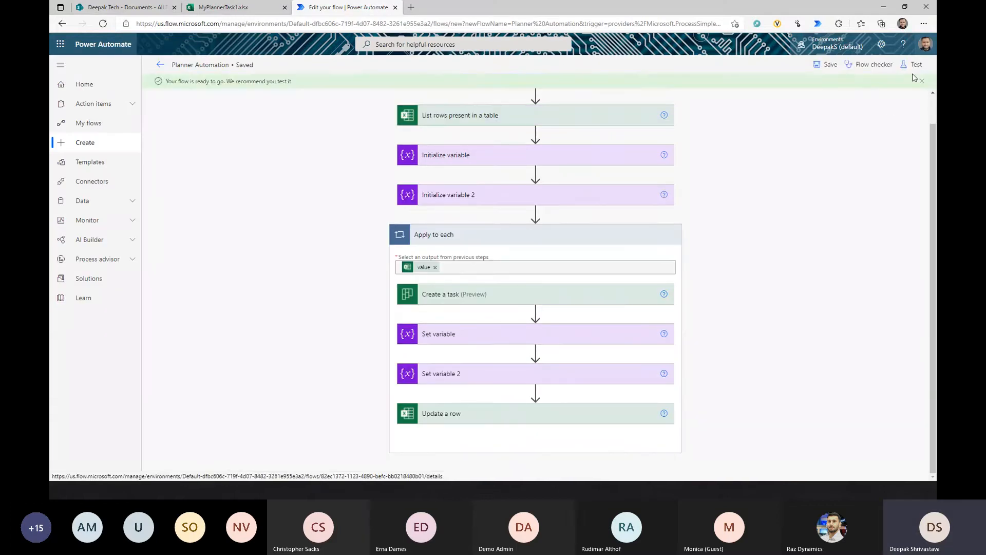
left_click(917, 67)
left_click(816, 97)
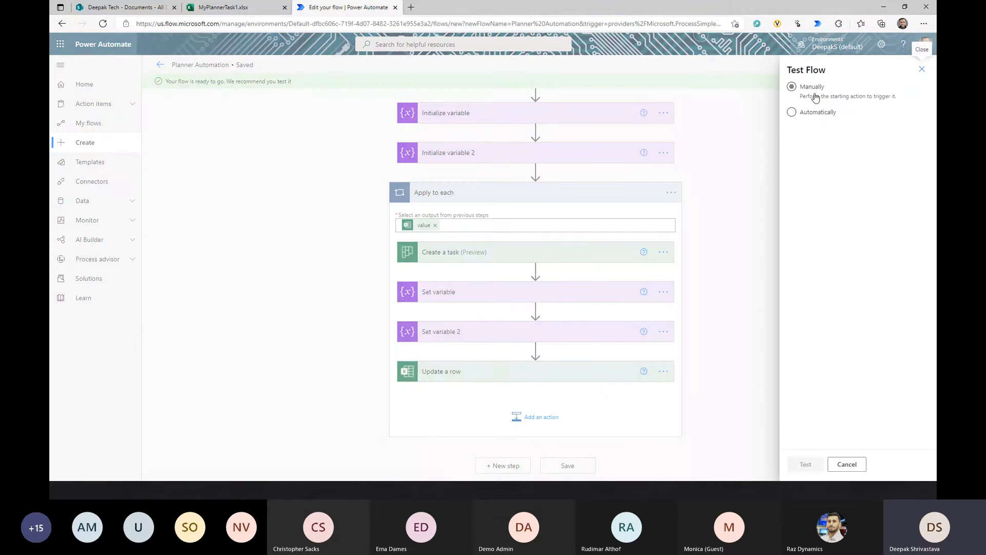
left_click(808, 464)
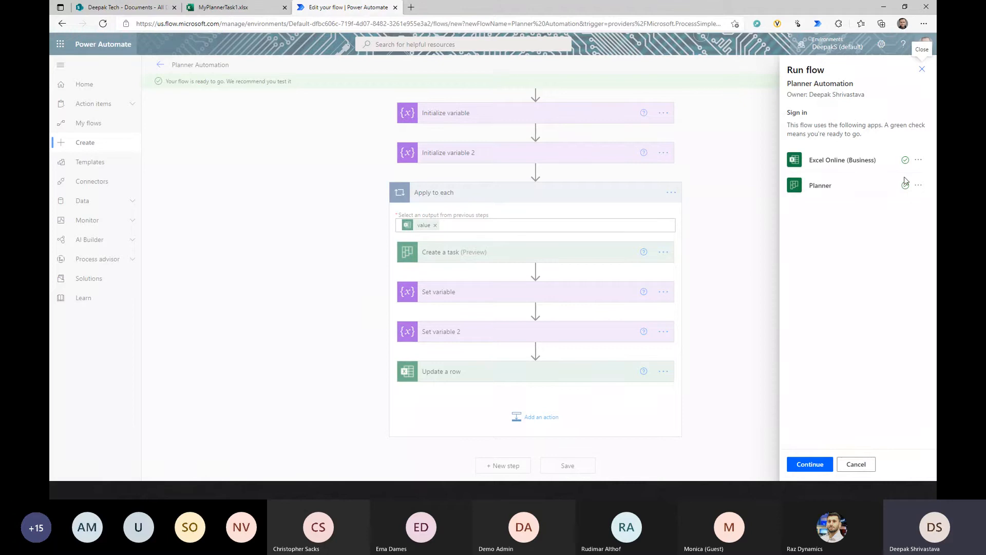
left_click(804, 465)
left_click(804, 465)
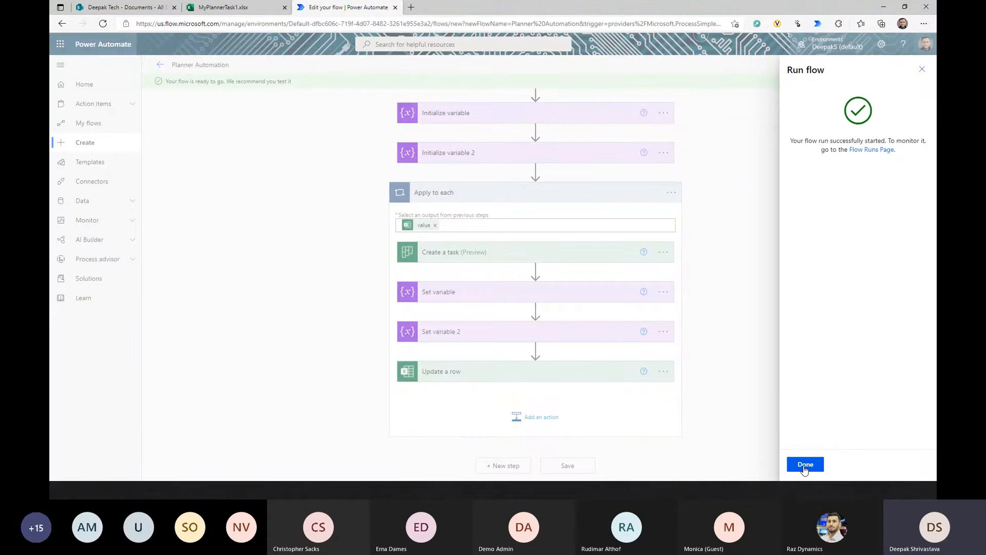
left_click(805, 465)
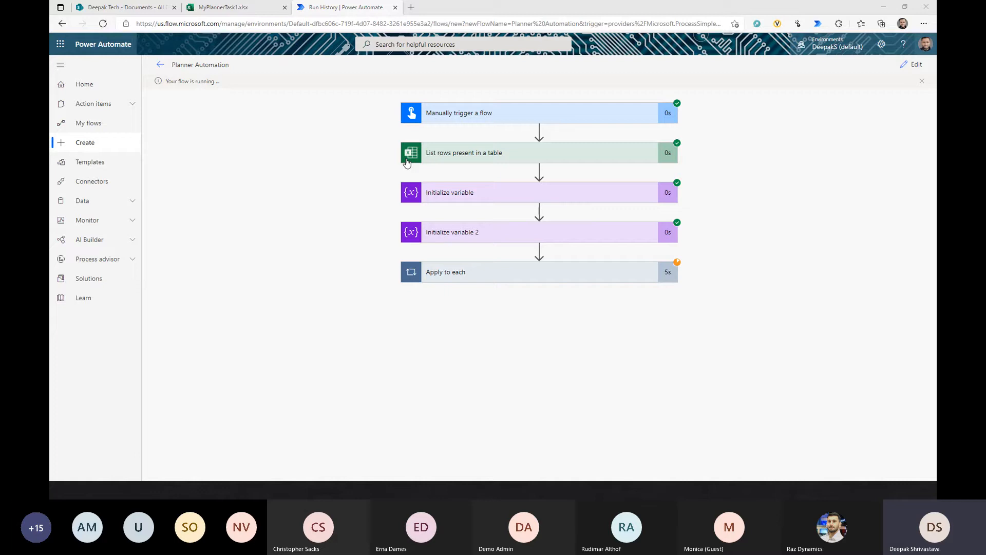
Check the Planner board and examine the run details of Create a task in the first Apply to each iteration
key("alt+Tab")
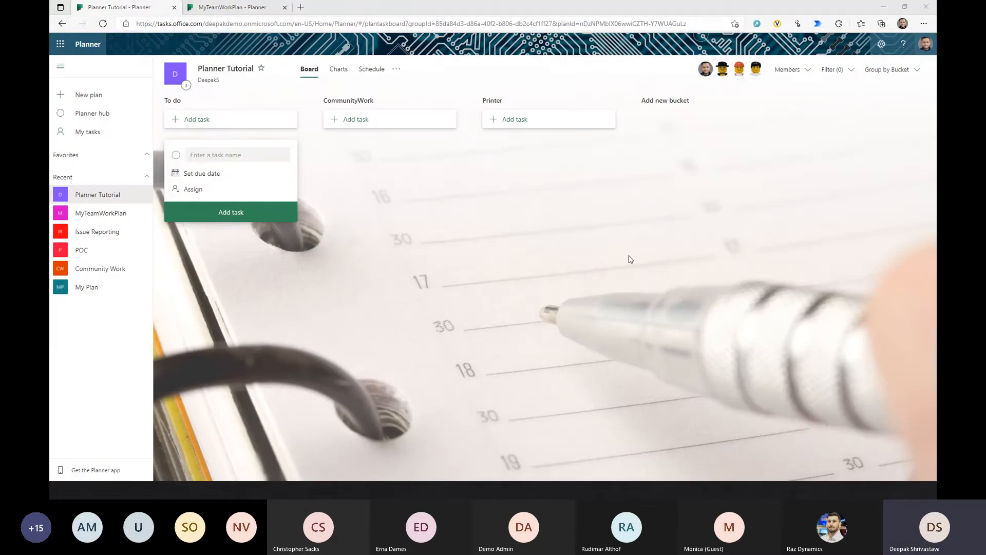
key("alt+Tab")
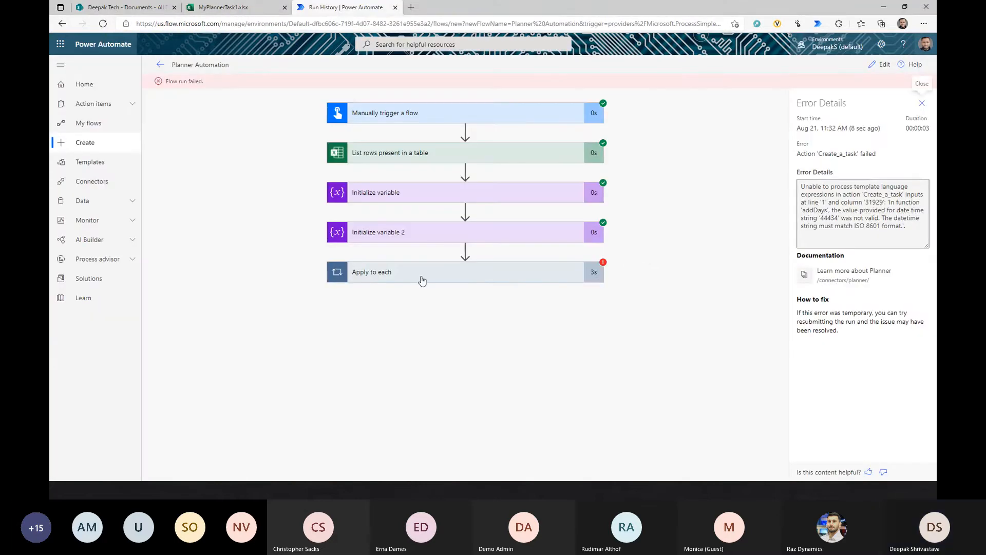
left_click(466, 278)
scroll(646, 257, "down", 1)
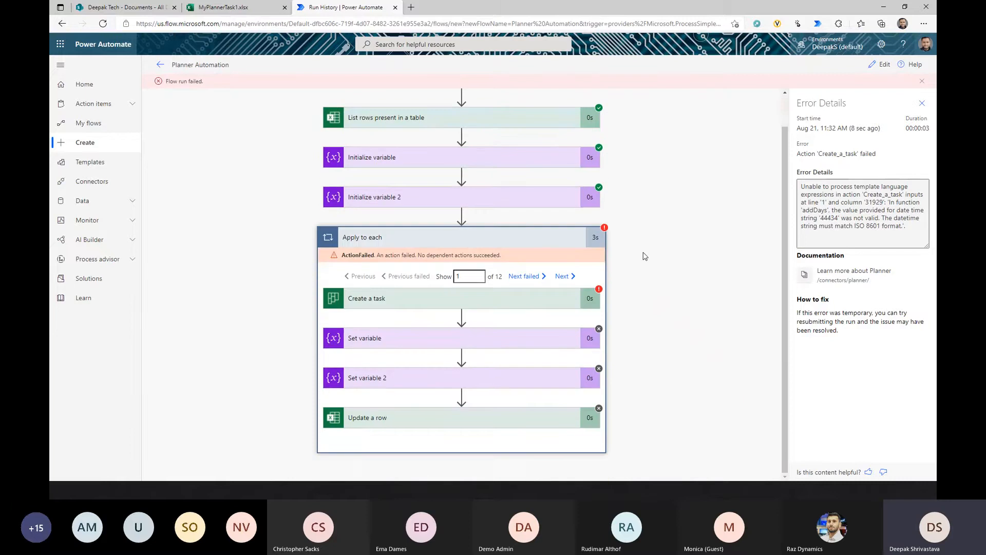
left_click(503, 301)
scroll(688, 264, "down", 1)
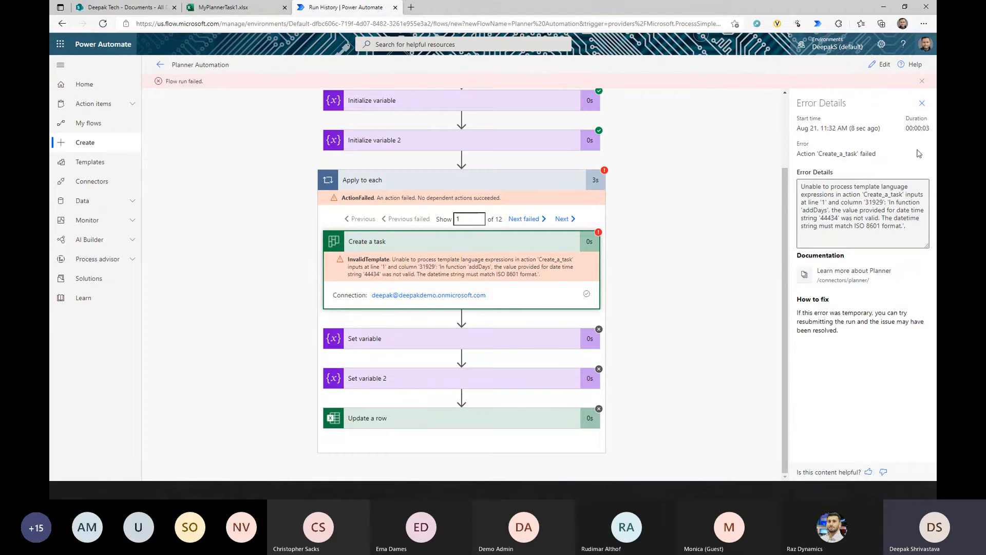
Reopen the flow for editing and read through the addDays expression in the Start Date Time of Create a task
left_click(881, 64)
scroll(667, 280, "down", 2)
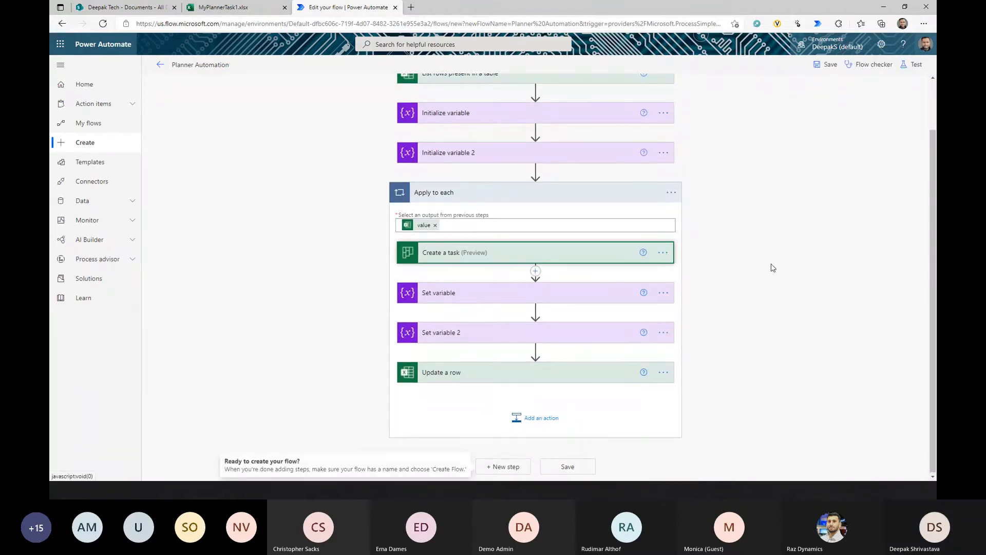
left_click(446, 252)
left_click(500, 160)
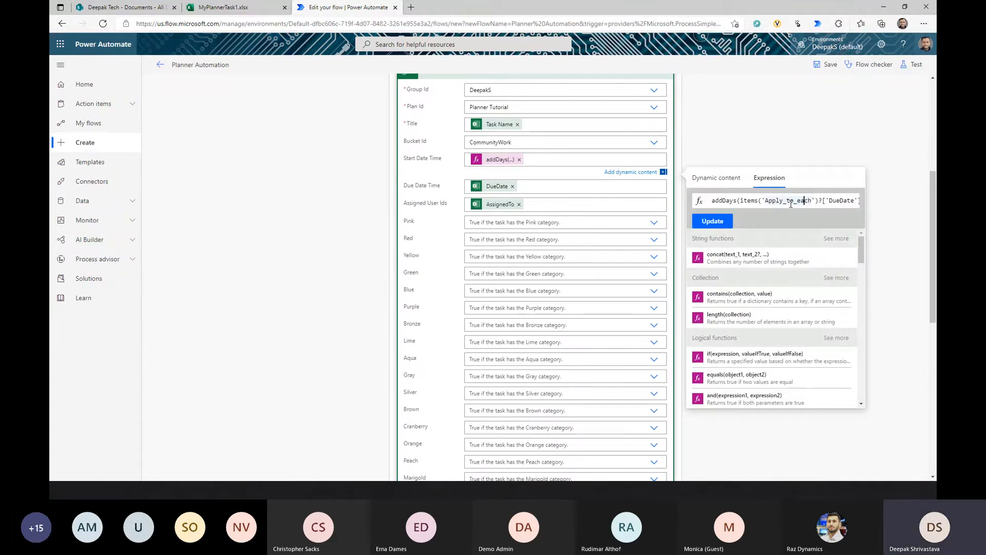
key("Right")
key("Right")
key("Right")
key("Right")
key("Right")
key("Right")
key("Right")
key("Right")
key("Right")
key("Right")
key("Right")
key("Right")
key("Right")
key("Right")
key("Right")
key("Right")
key("Right")
key("Right")
key("Right")
key("Right")
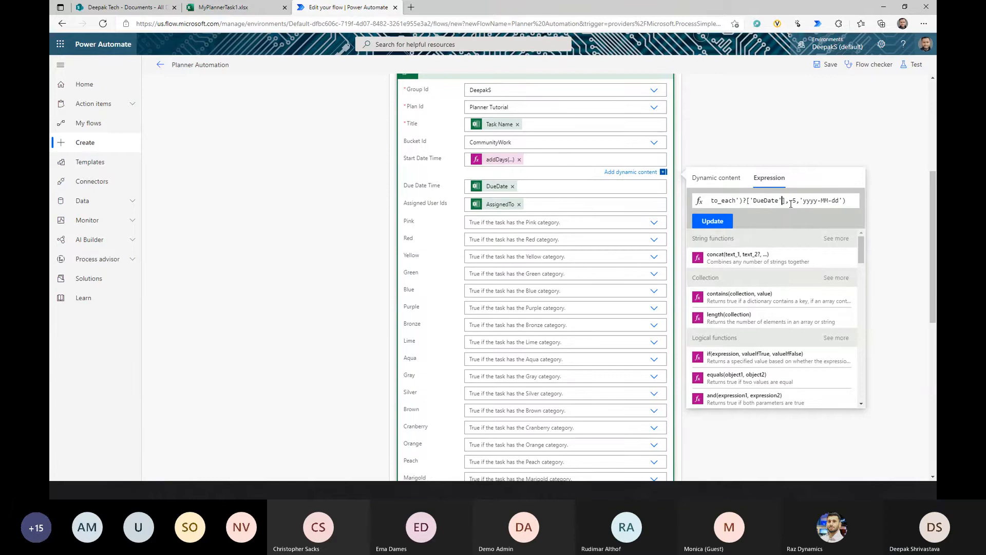
Check the DueDate values in the Tasks sheet of MyPlannerTask1.xlsx
left_click(229, 6)
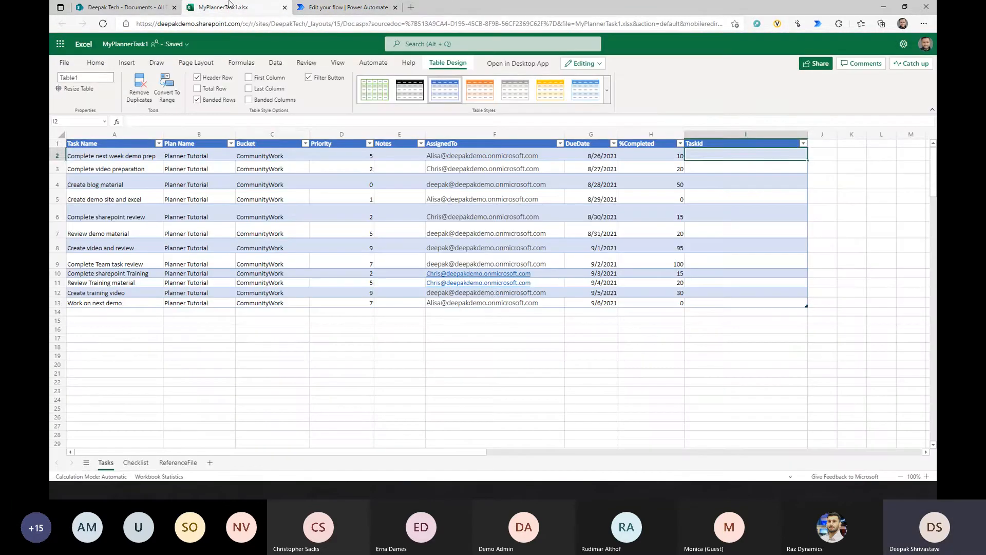
left_click(580, 156)
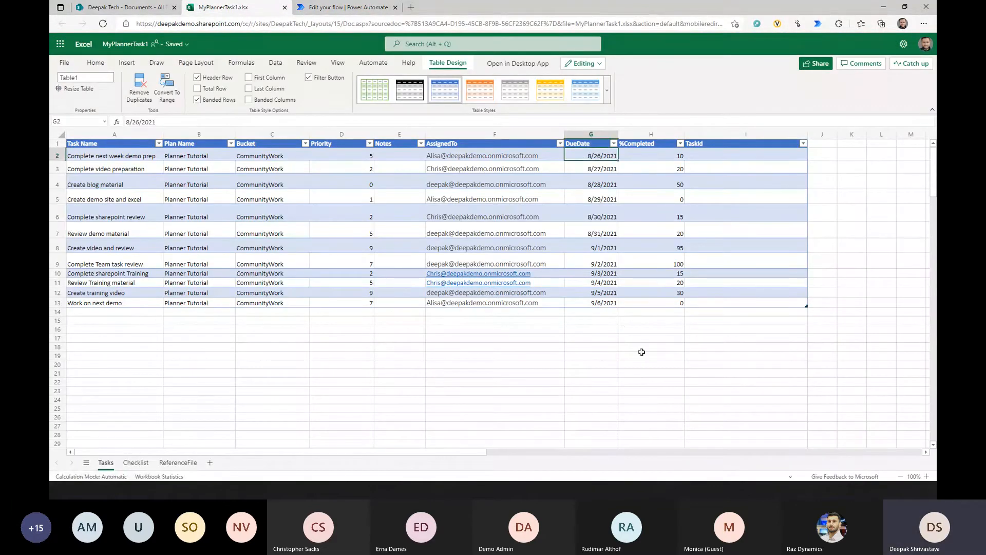
left_click(579, 184)
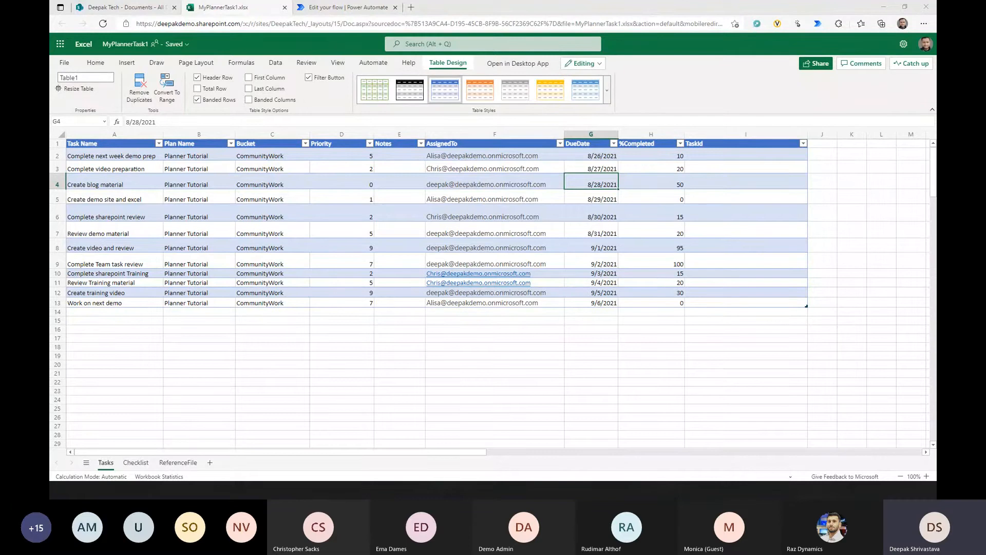
Back in the flow, replace the Start Date Time expression with the copied addDays(items('Apply_to_each_Task')?['DueDate'],-5,'yyyy-MM-dd')
left_click(350, 7)
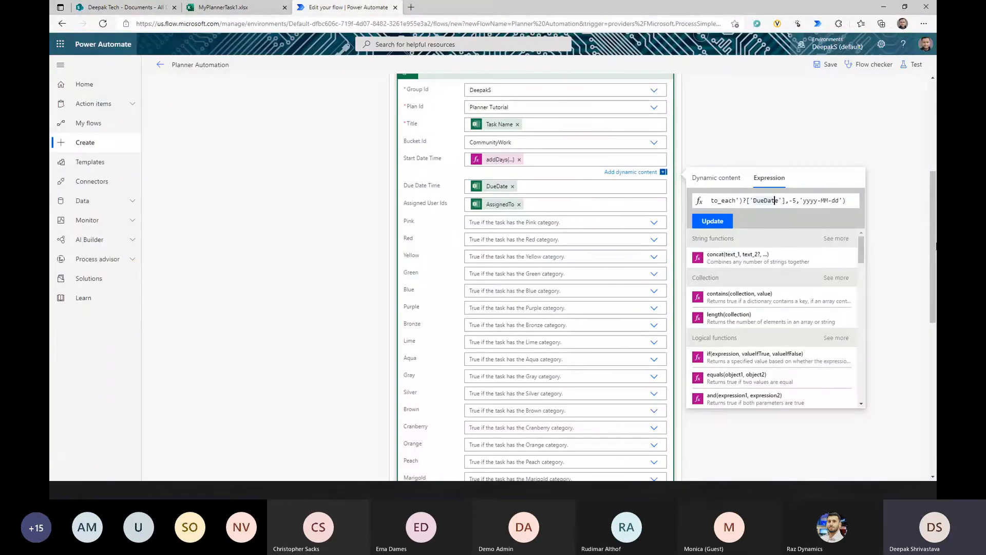
left_click_drag(850, 203, 511, 194)
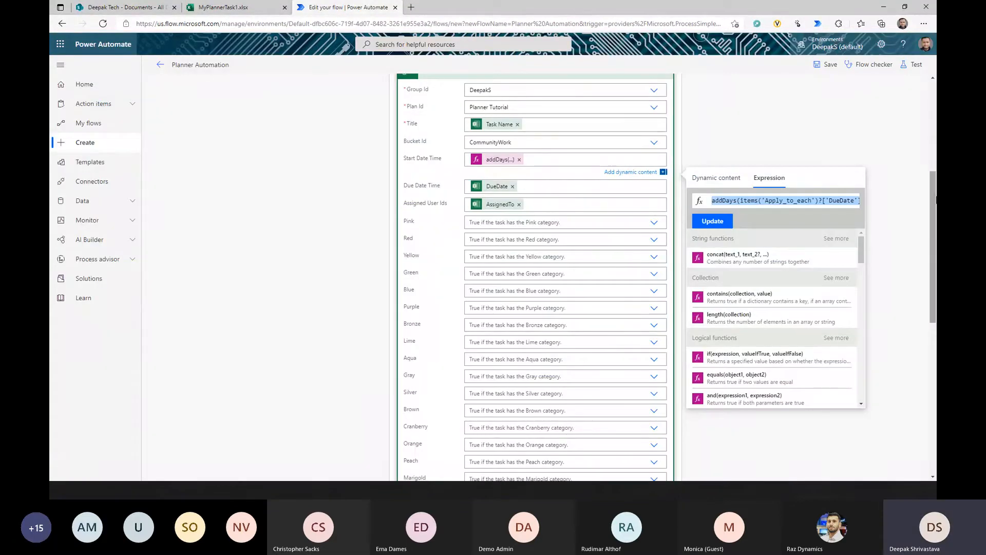
key("ctrl+v")
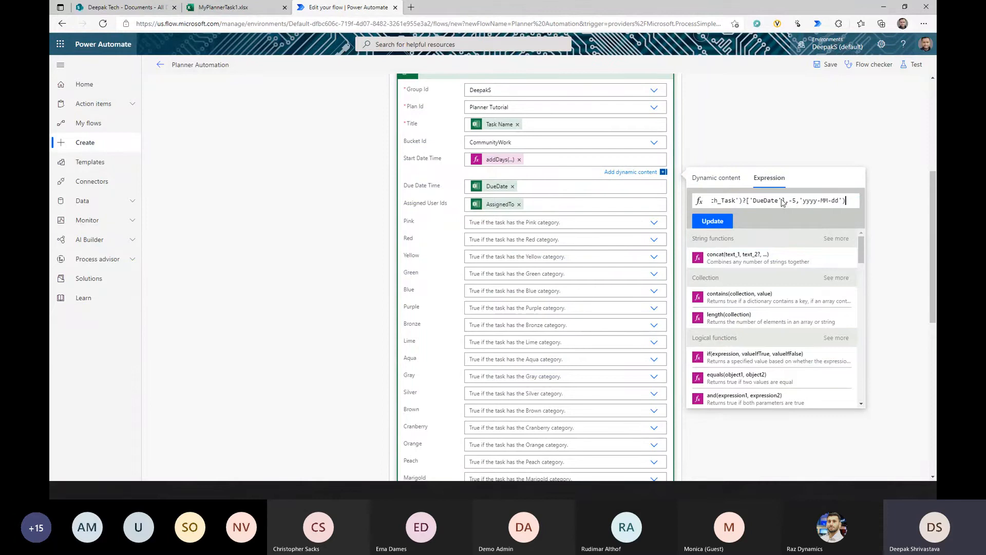
key("Left")
key("Left")
key("Left")
key("Left")
key("Left")
key("Left")
key("Left")
key("Left")
key("Left")
key("Left")
key("Left")
key("Left")
key("Left")
key("Left")
key("Left")
key("Left")
key("Left")
key("Left")
key("Left")
key("Left")
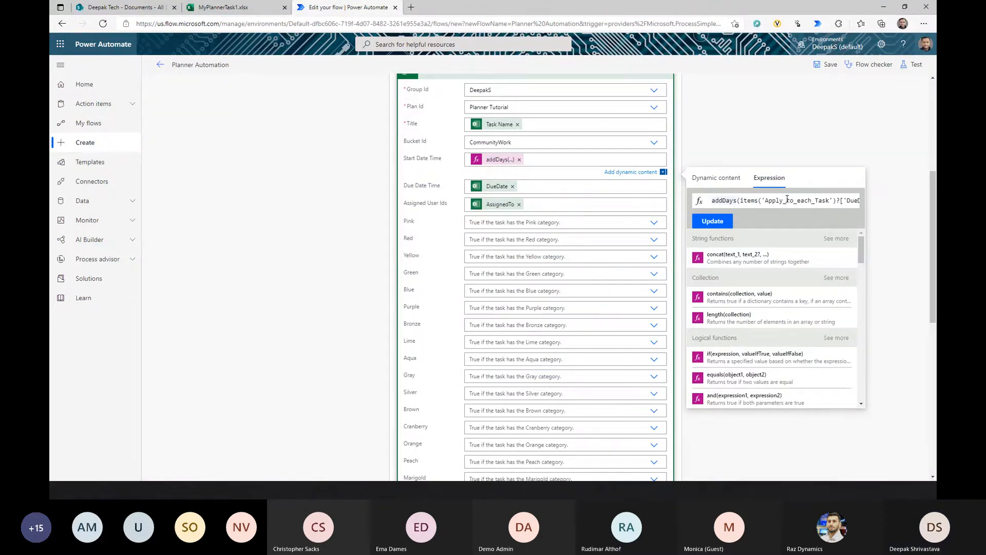
Remove the _Task suffix so the expression references Apply_to_each, update it and save the flow
scroll(787, 199, "up", 2)
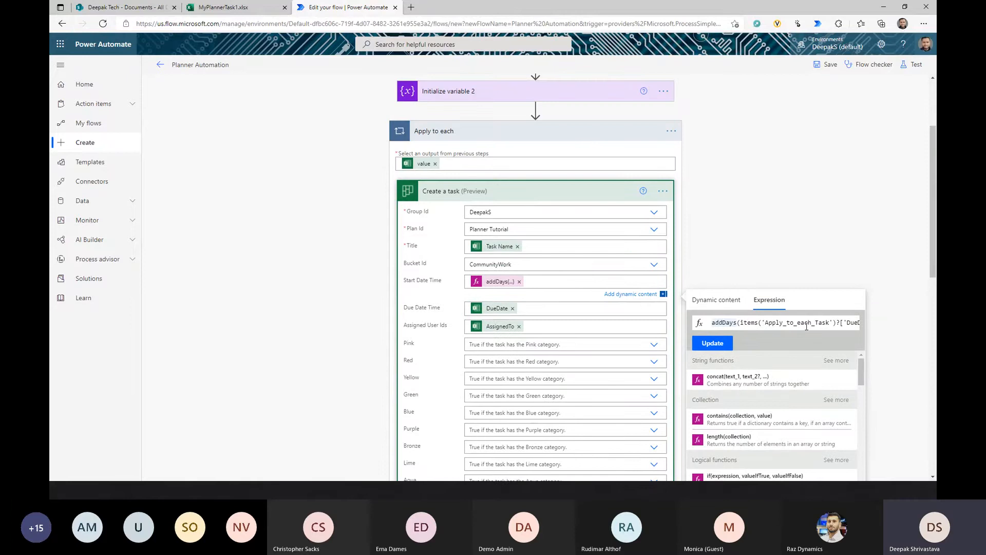
key("Delete")
key("Delete")
key("Delete")
key("Delete")
key("Delete")
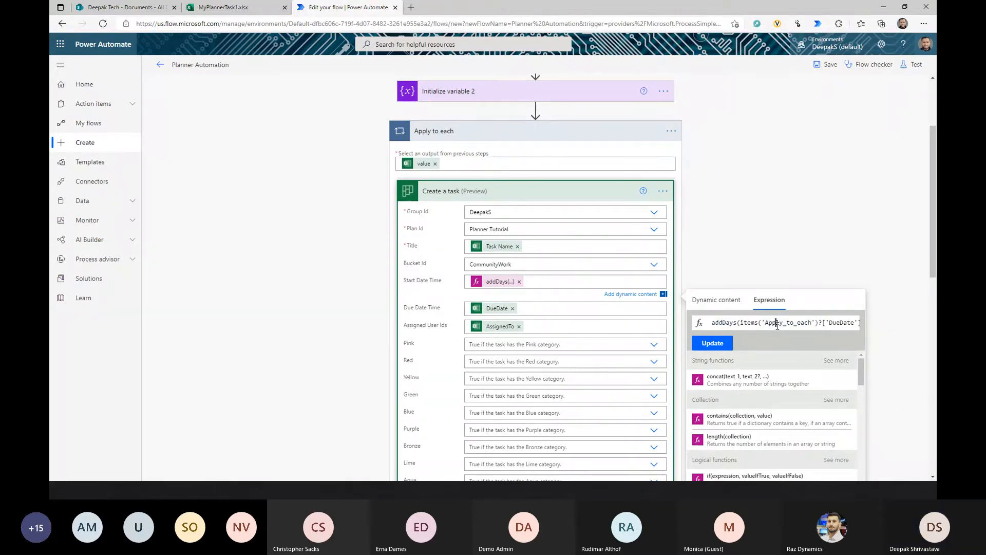
left_click(719, 343)
left_click(829, 67)
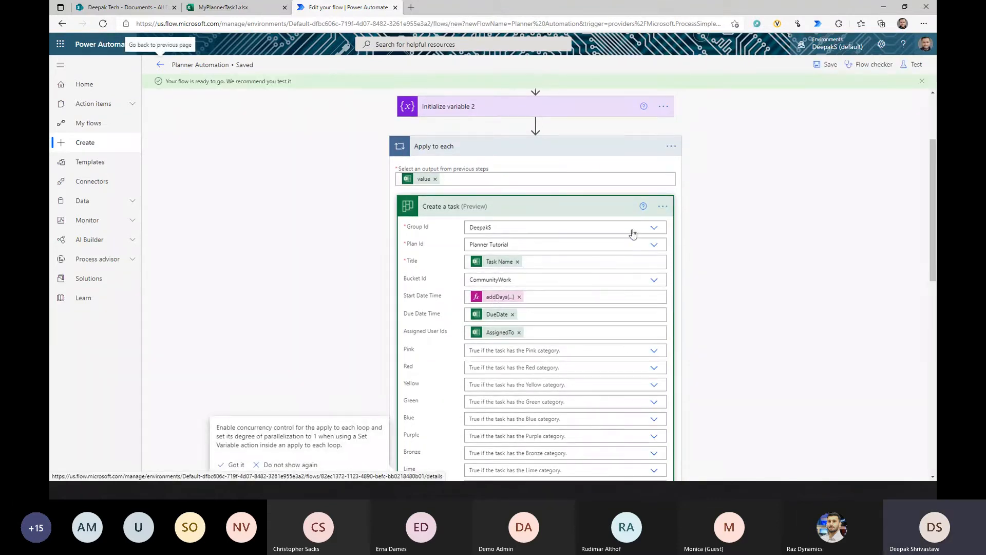
Run the saved flow again as a manual test and examine the run's error details
left_click(916, 65)
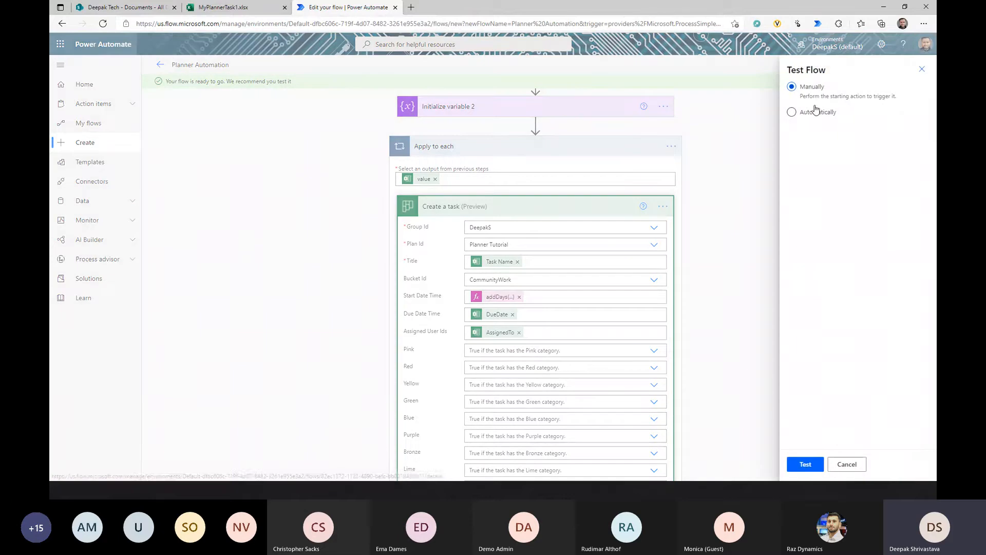
left_click(805, 464)
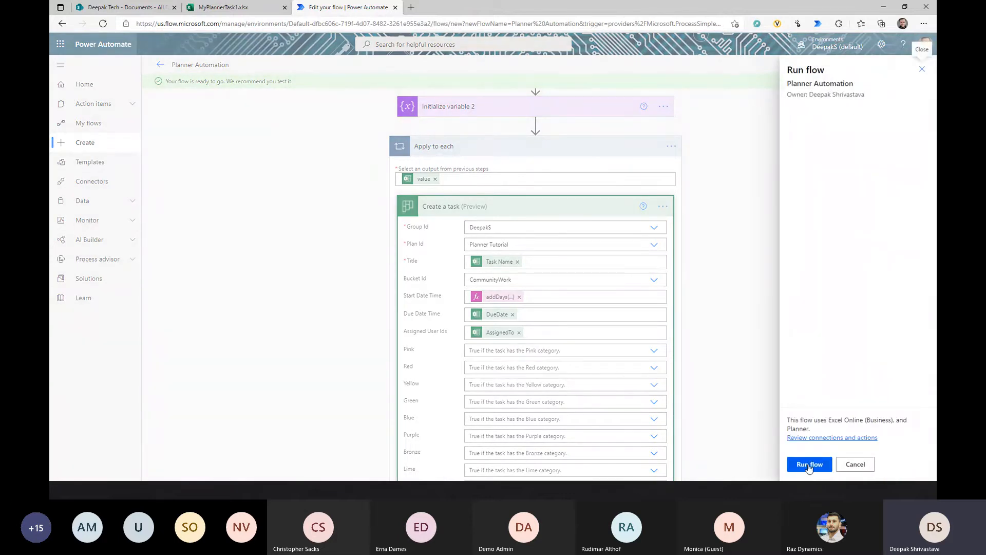
left_click(809, 464)
left_click(800, 463)
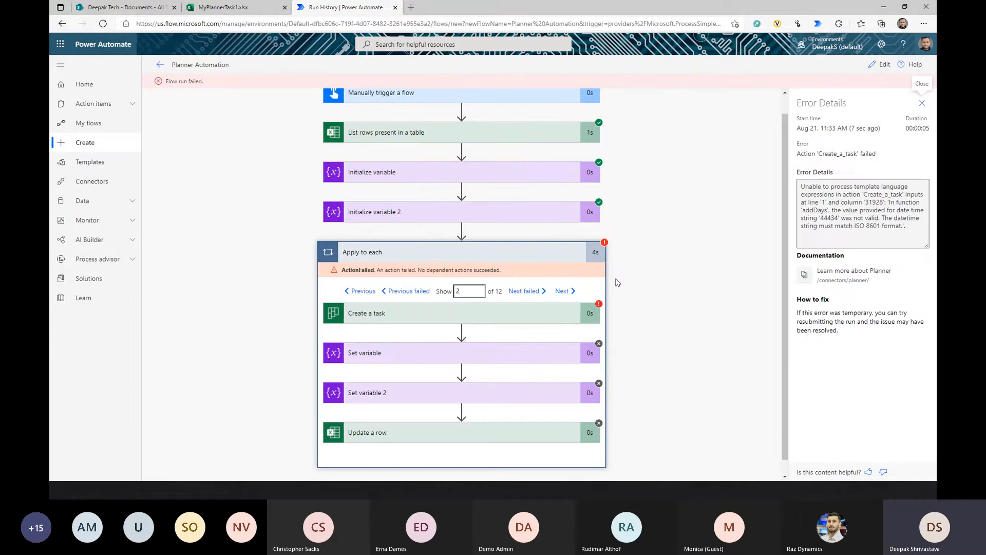
left_click(890, 216)
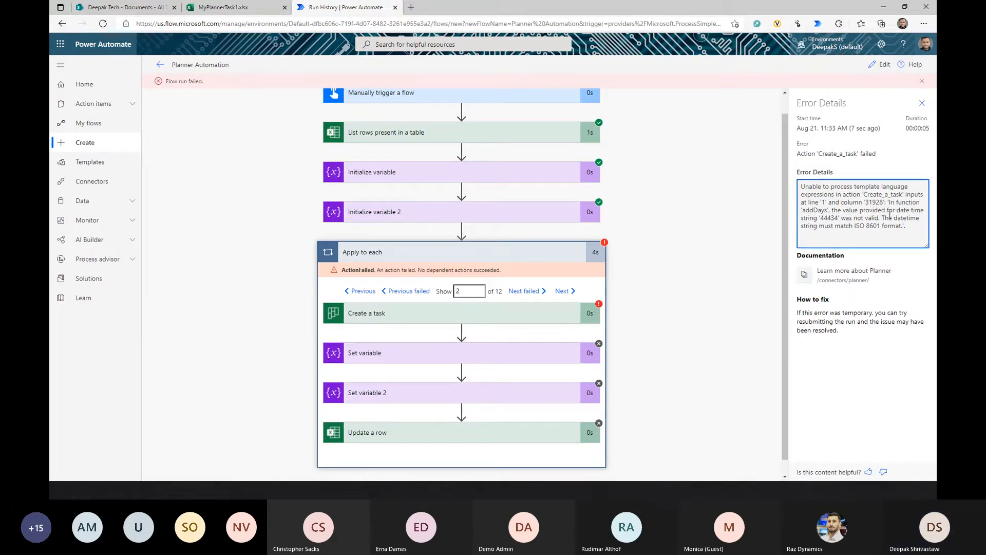
Reopen the flow for editing and review the advanced options of List rows present in a table
left_click(881, 65)
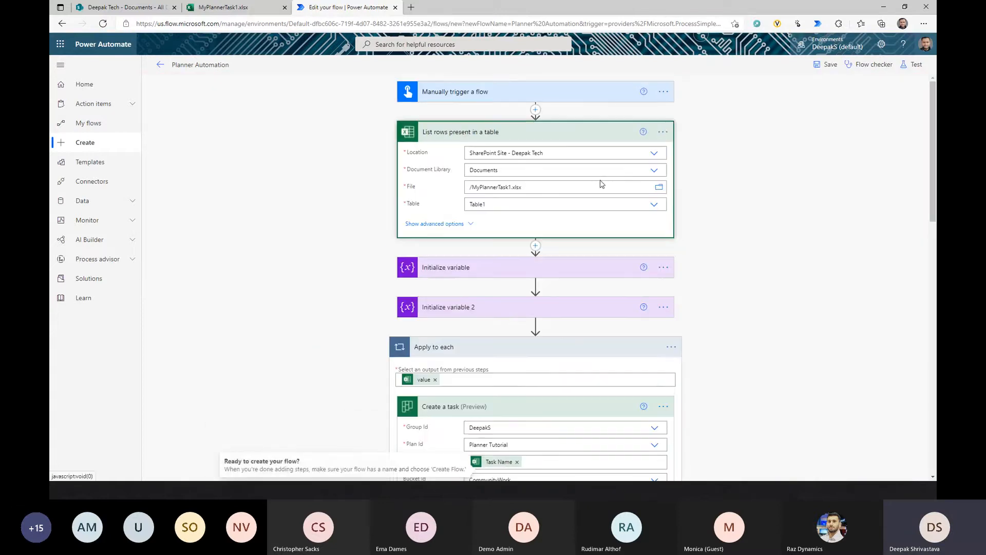
left_click(428, 224)
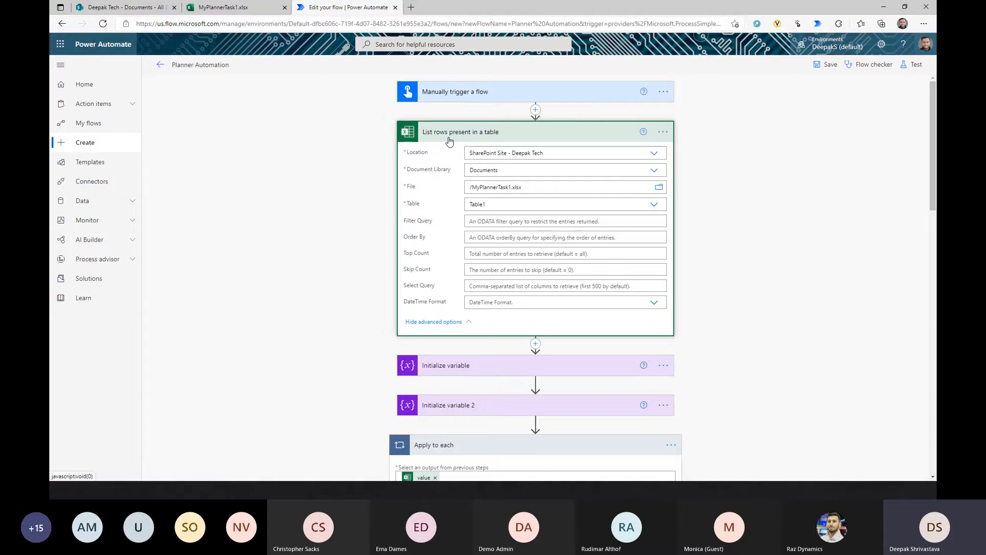
left_click(439, 322)
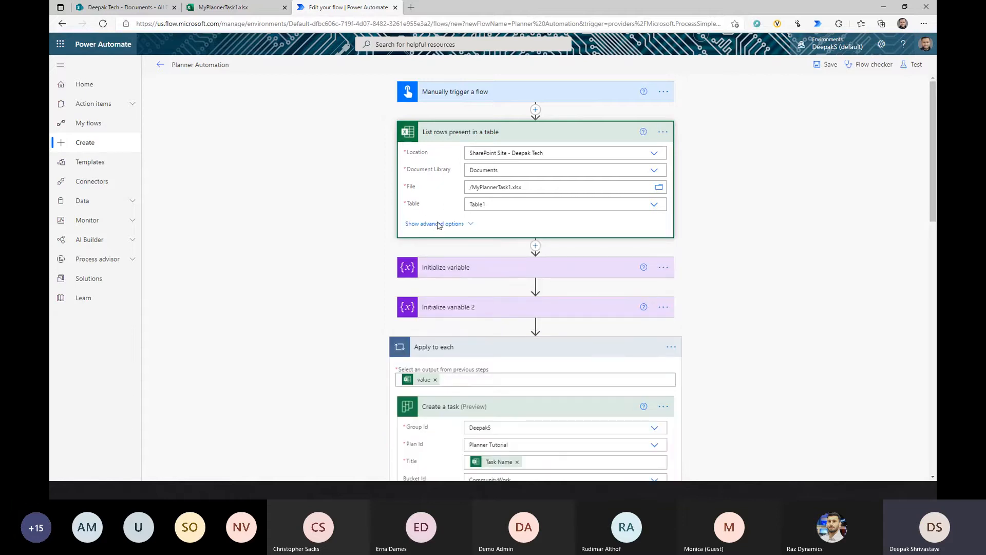
In the advanced options of List rows present in a table, set the DateTime Format to ISO 8601
left_click(439, 224)
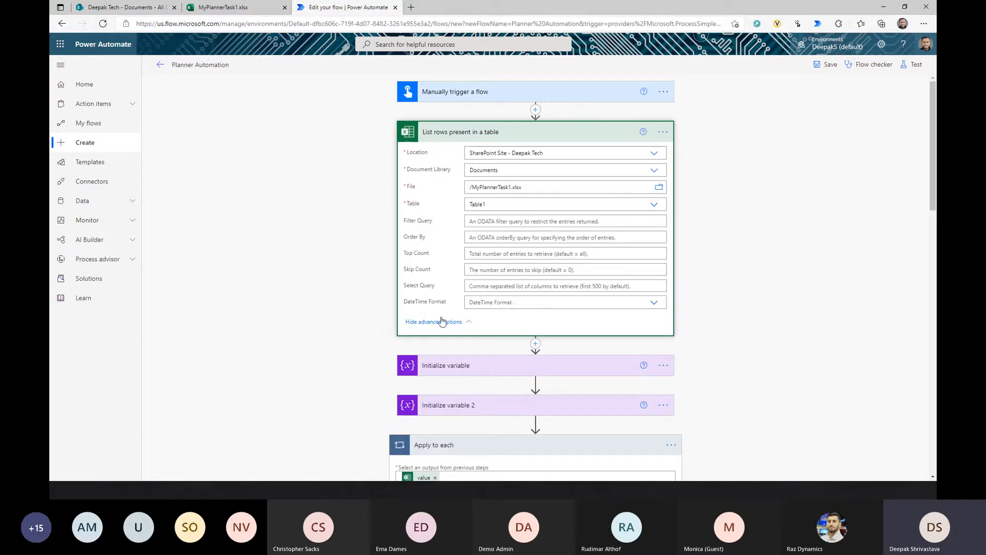
left_click(653, 307)
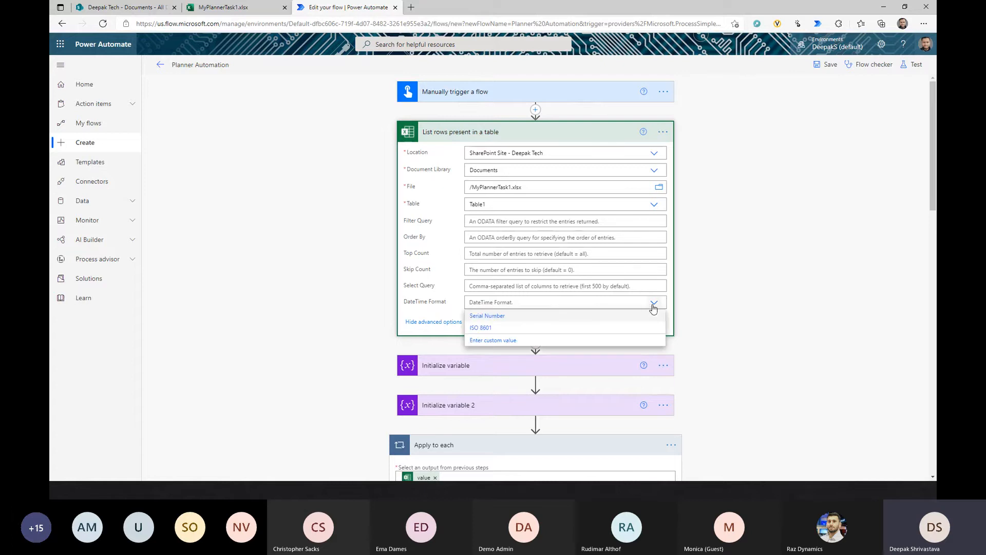
left_click(509, 328)
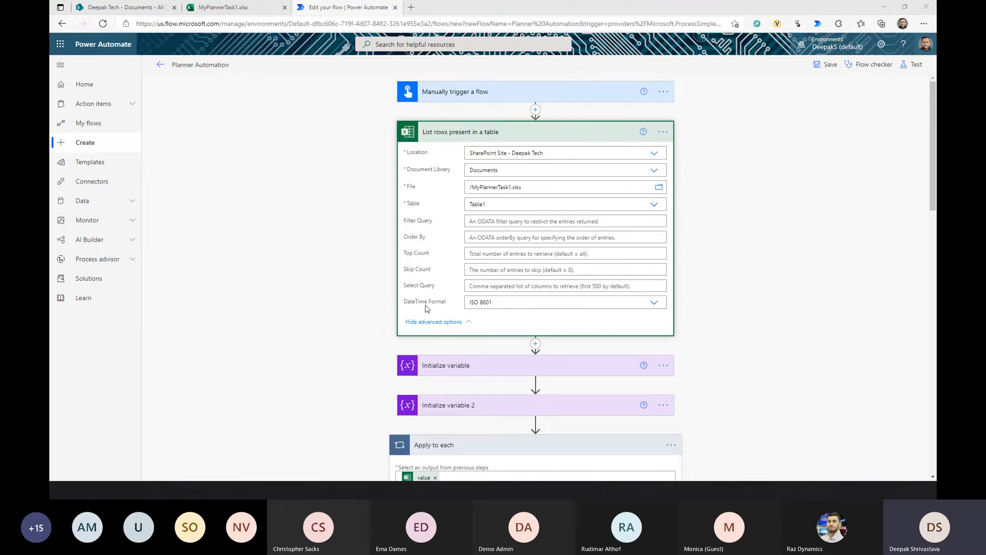
Save the Planner Automation flow and run it as a manual test
left_click(913, 65)
left_click(825, 465)
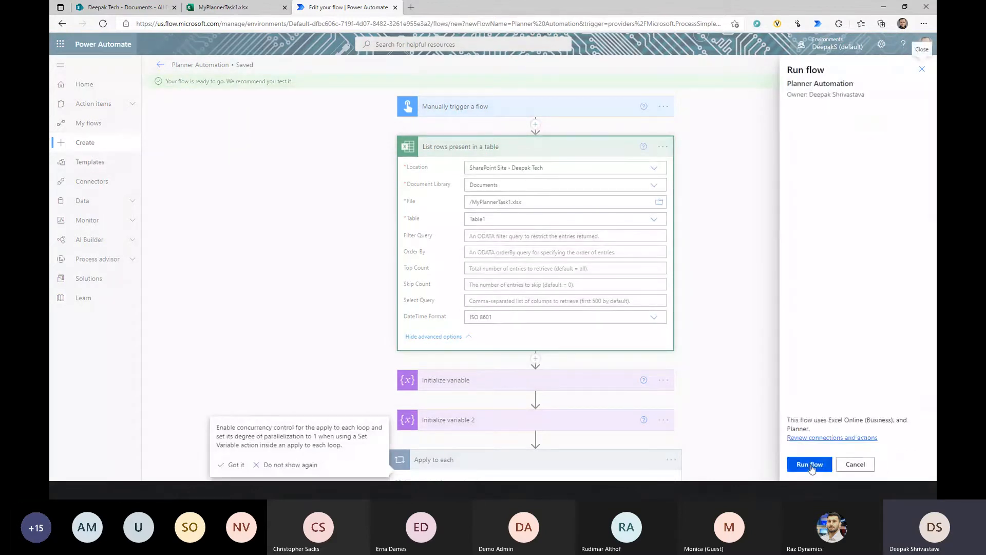
left_click(811, 464)
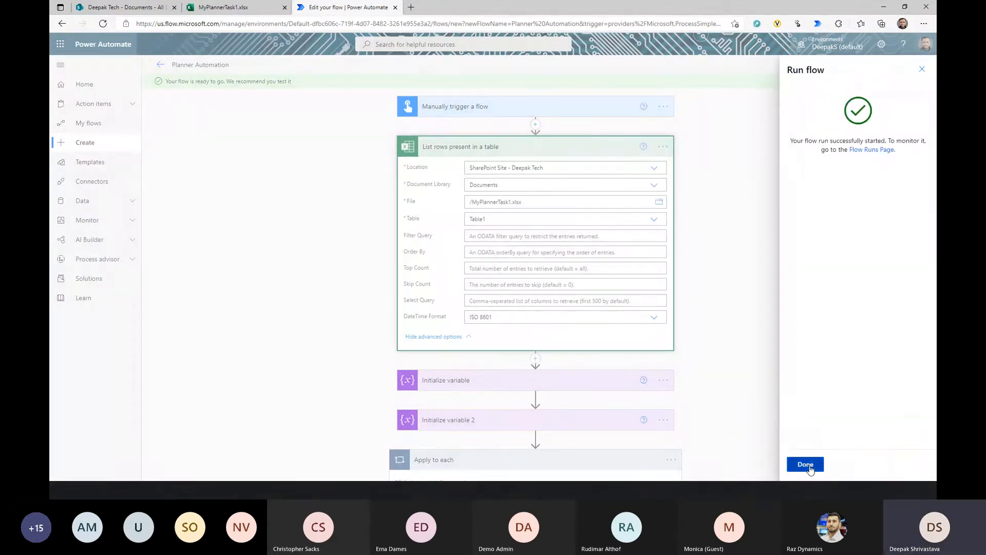
left_click(805, 465)
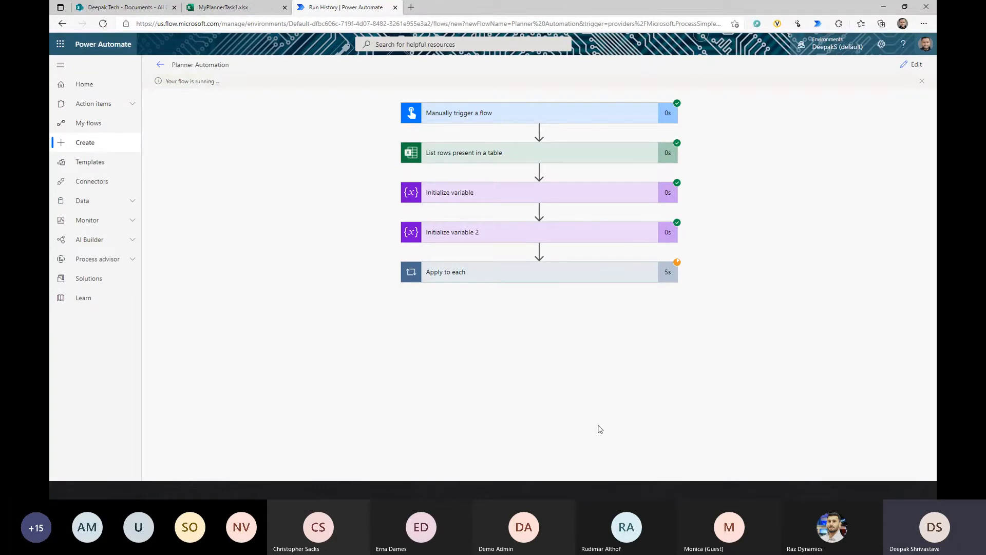
Expand Apply to each in the run to follow its actions, and check the Planner Tutorial board in Planner for the created tasks
left_click(540, 276)
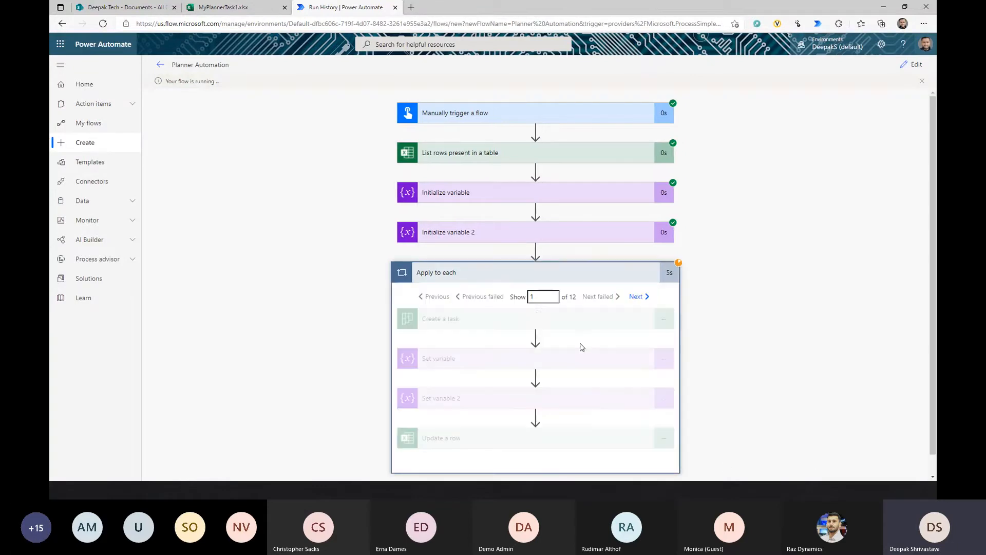
key("alt+Tab")
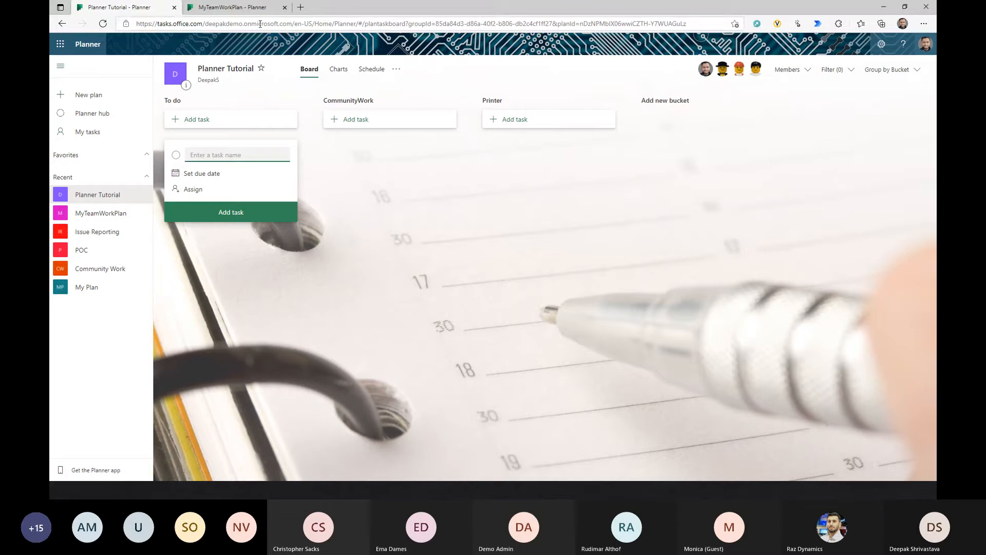
key("alt+Tab")
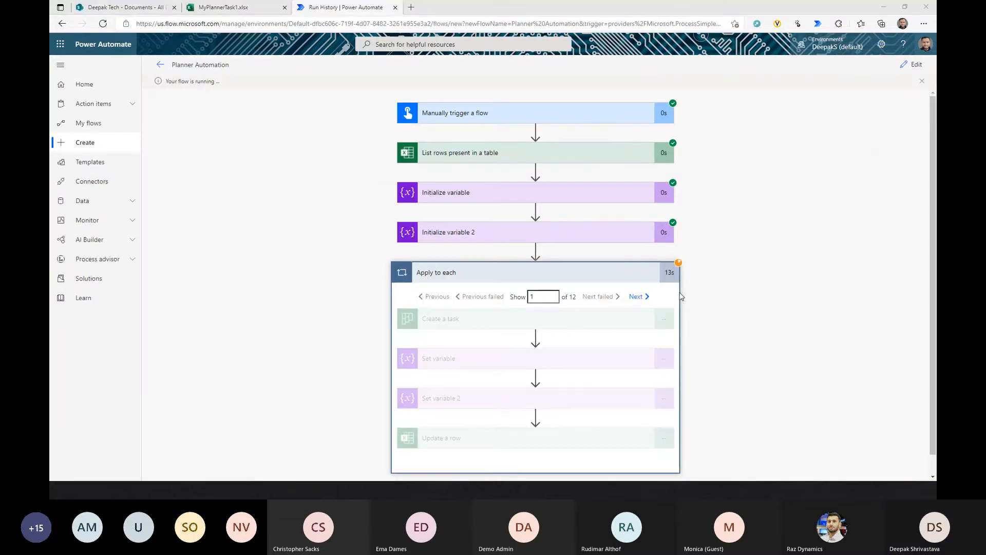
key("alt+Tab")
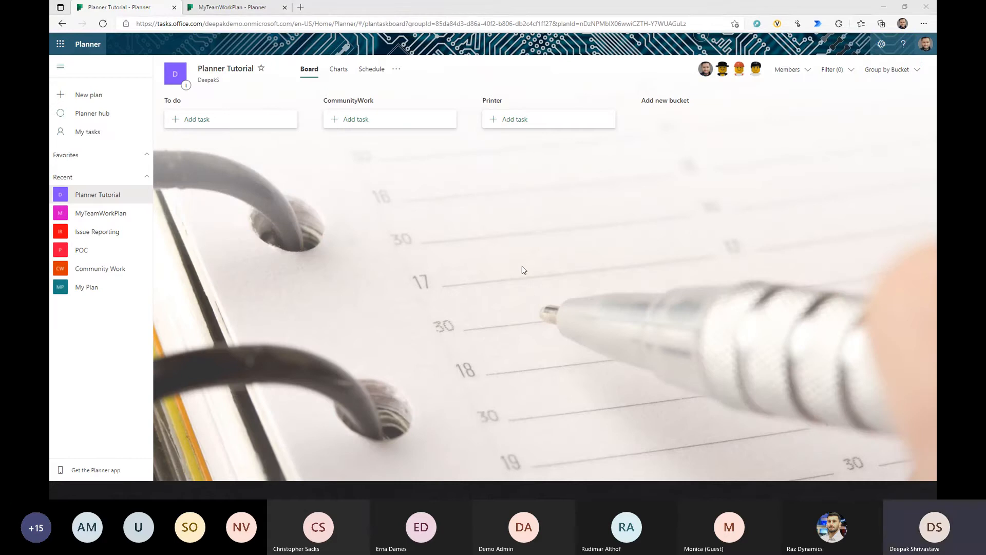
key("alt+Tab")
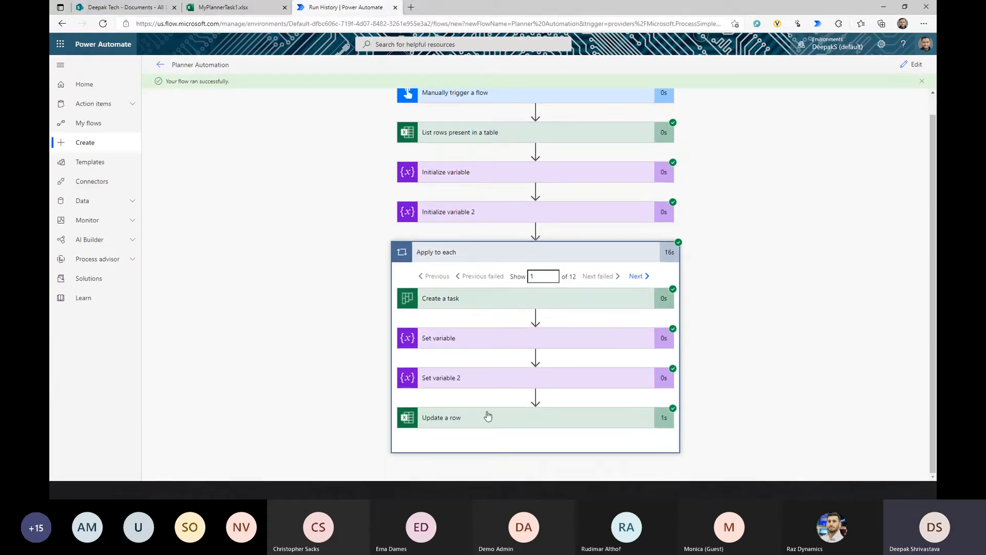
key("alt+Tab")
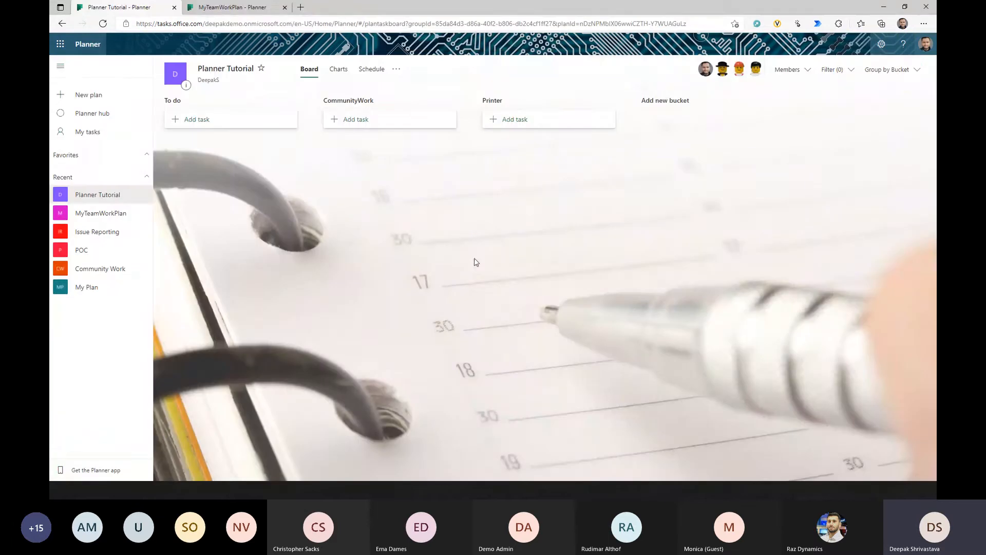
Reload the MyTeamWorkPlan board and reopen the Planner Tutorial plan to load its new tasks
left_click(114, 213)
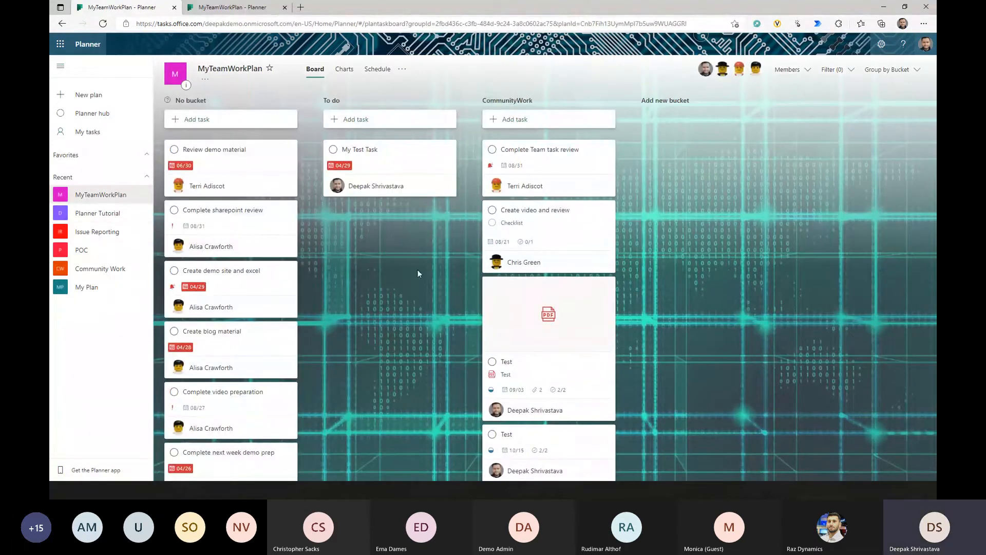
left_click(330, 18)
key("Return")
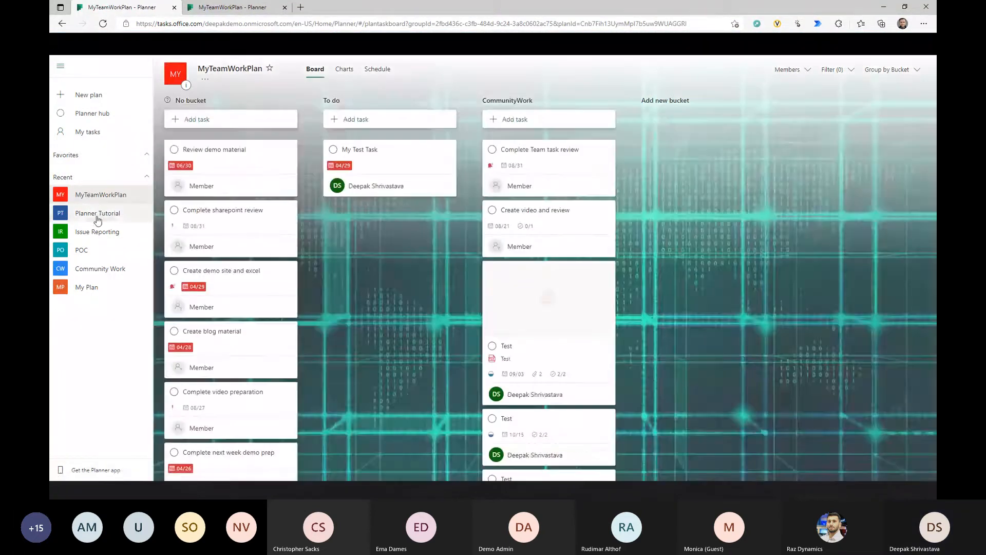
left_click(97, 217)
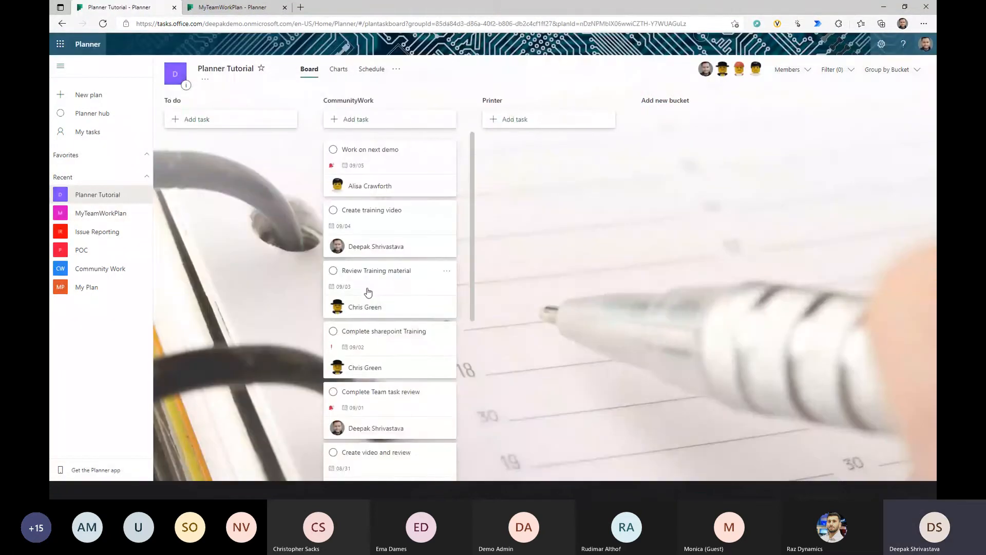
Review the tasks in the CommunityWork bucket and group the Planner Tutorial board by Assigned to
scroll(427, 262, "down", 5)
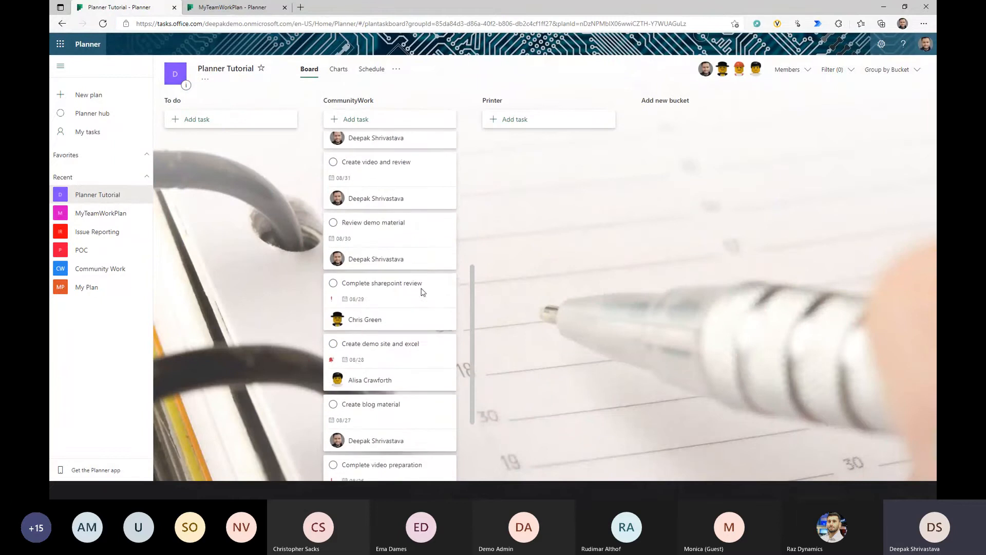
scroll(422, 291, "up", 4)
left_click(917, 71)
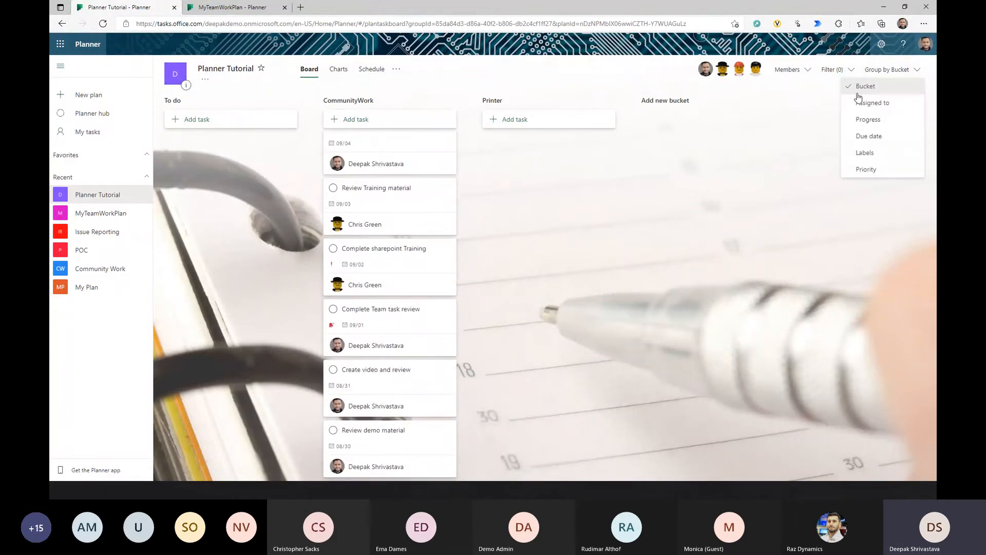
left_click(868, 102)
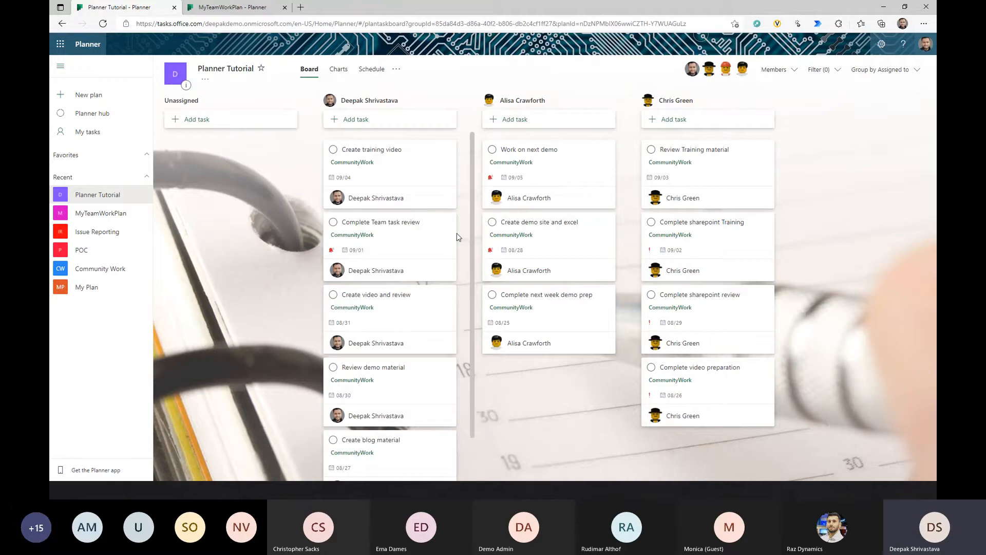
Switch to Power Automate, open the Planner Automation flow for editing and review its actions
key("alt+Tab")
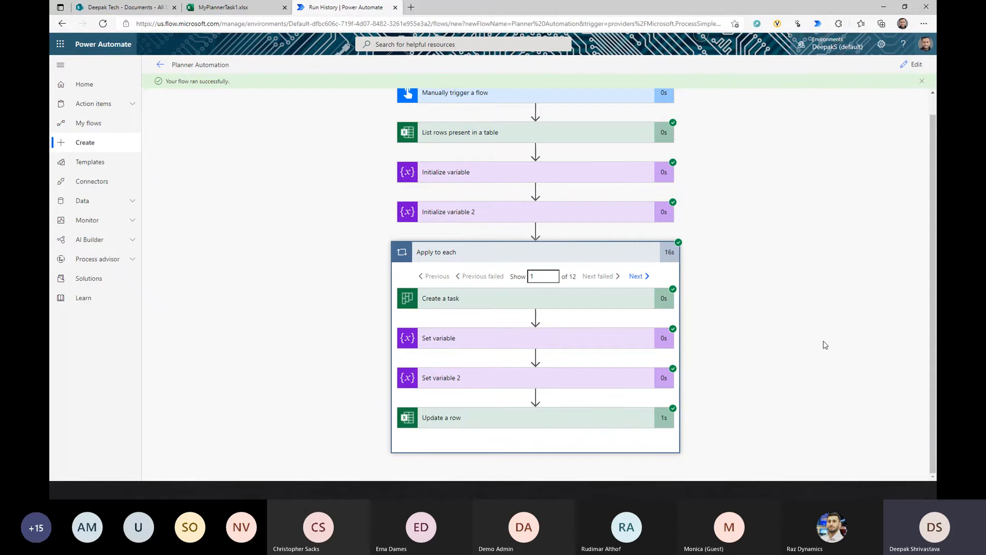
left_click(912, 64)
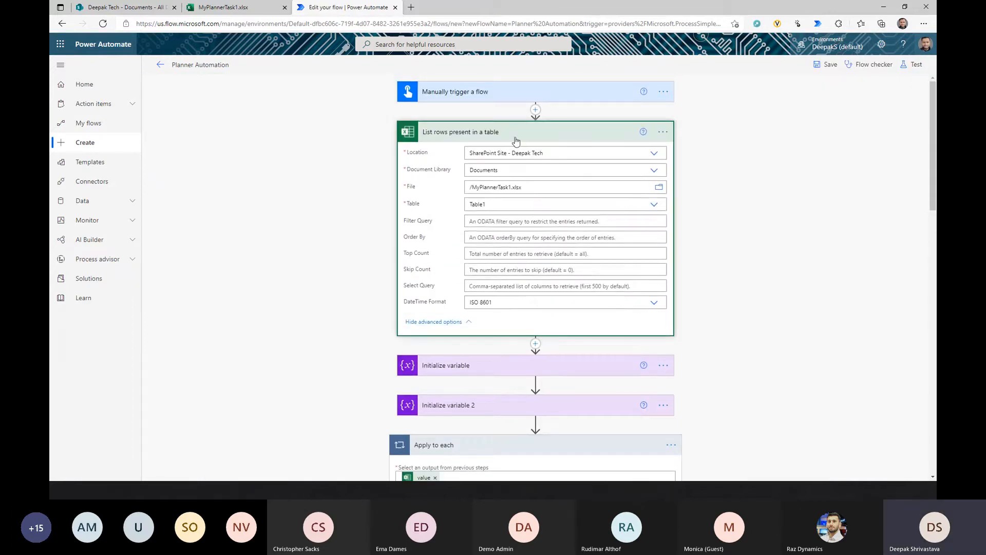
scroll(778, 350, "down", 3)
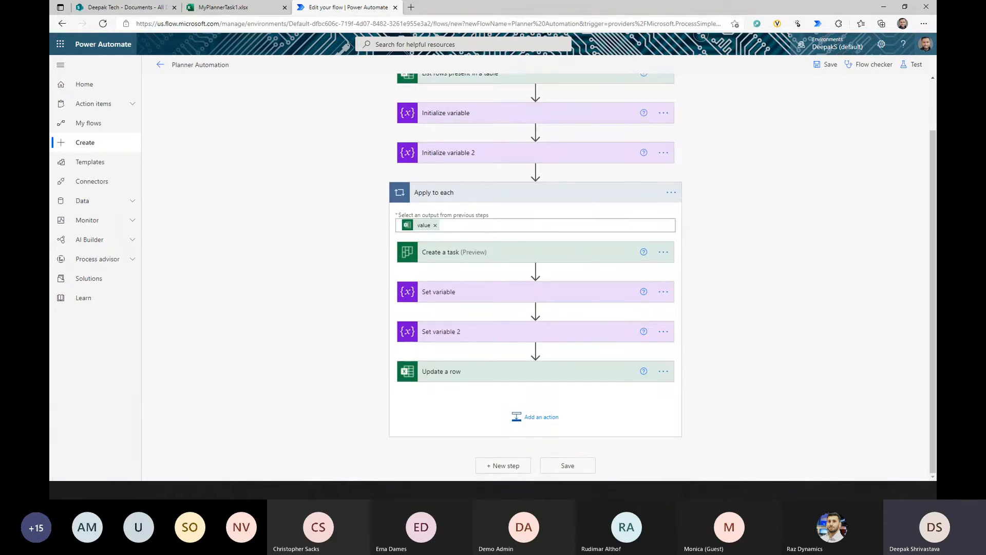
scroll(268, 354, "up", 2)
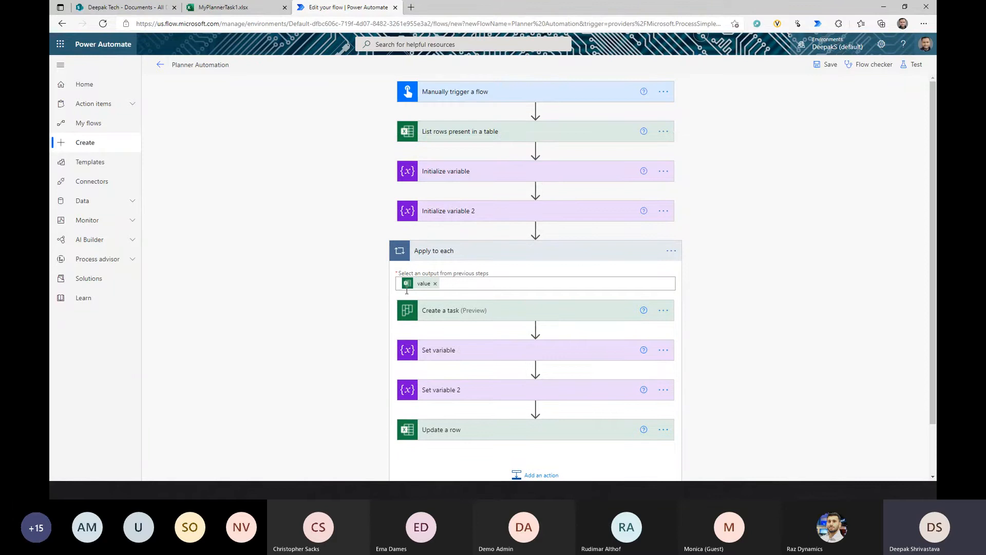
Add an Initialize variable action between Initialize variable 2 and the Apply to each loop
left_click(535, 228)
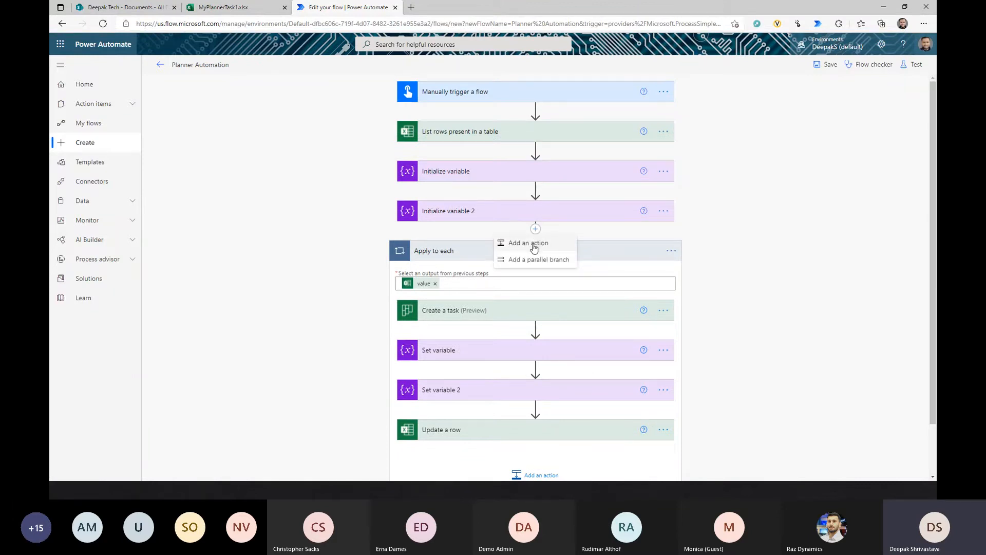
left_click(534, 245)
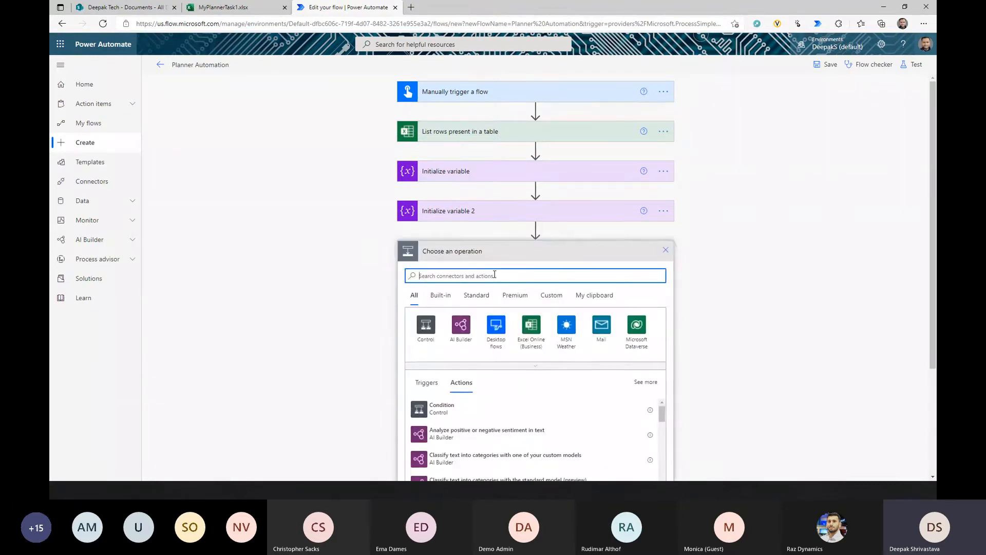
type("var")
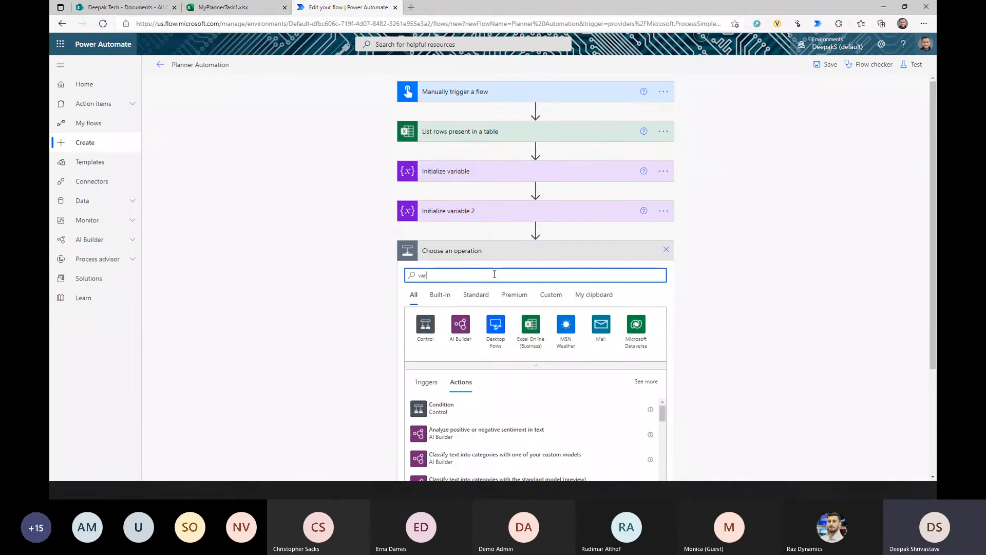
left_click(421, 329)
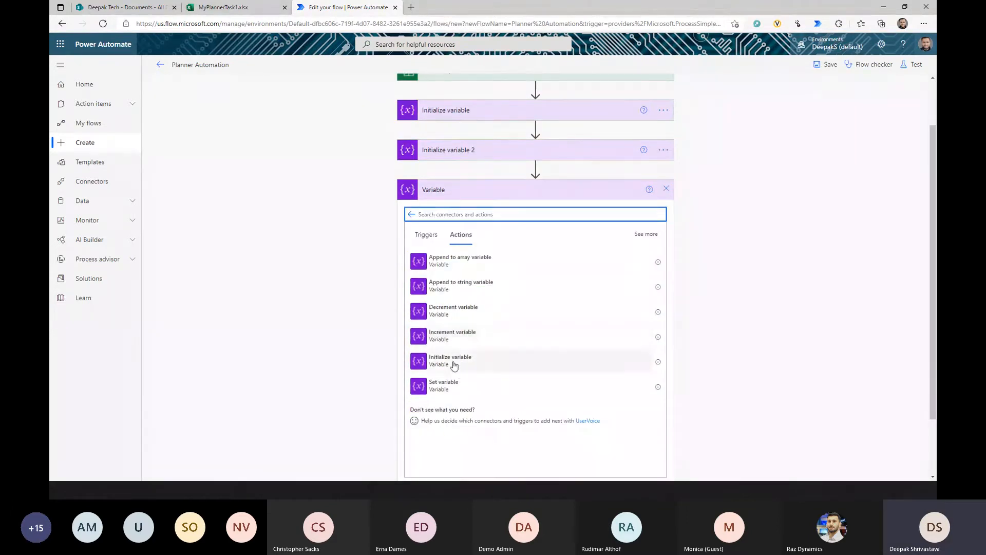
left_click(454, 361)
Name the new variable ChecklistItem and set its type to Array
left_click(519, 273)
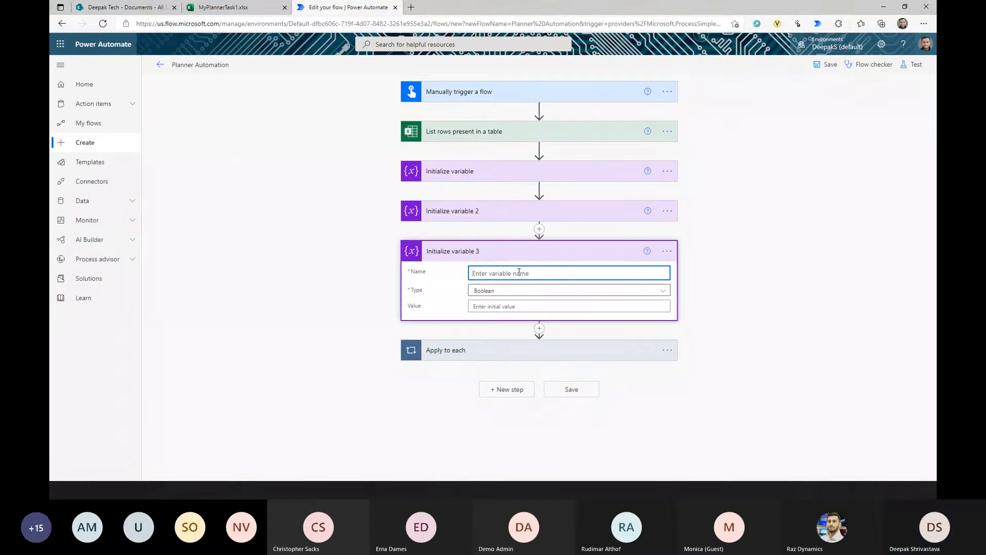
type("cklist")
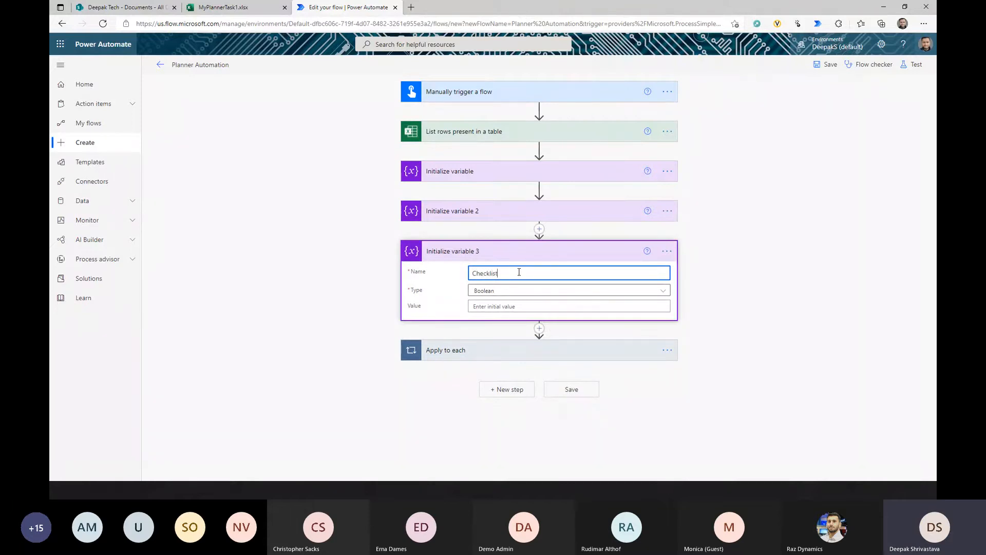
type("hecklistItem")
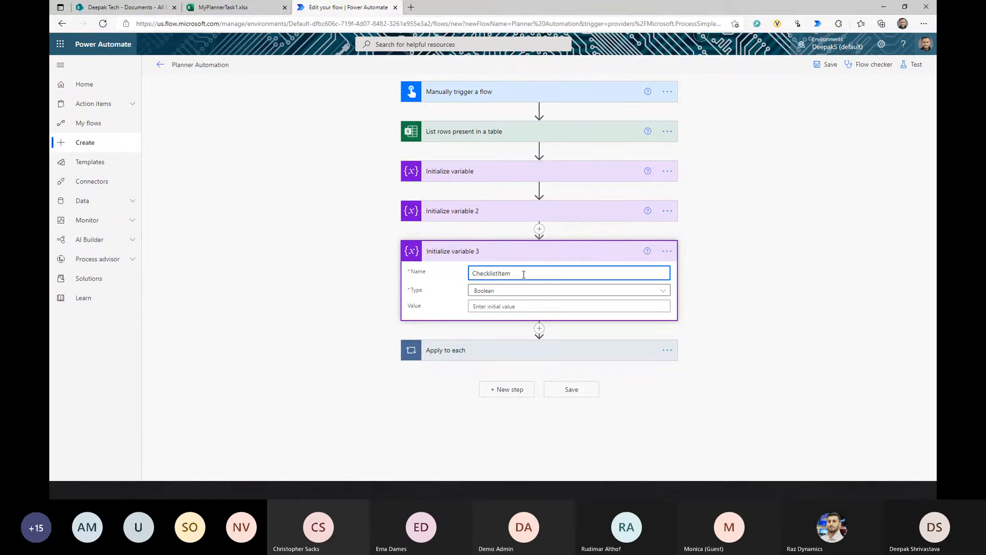
left_click(540, 290)
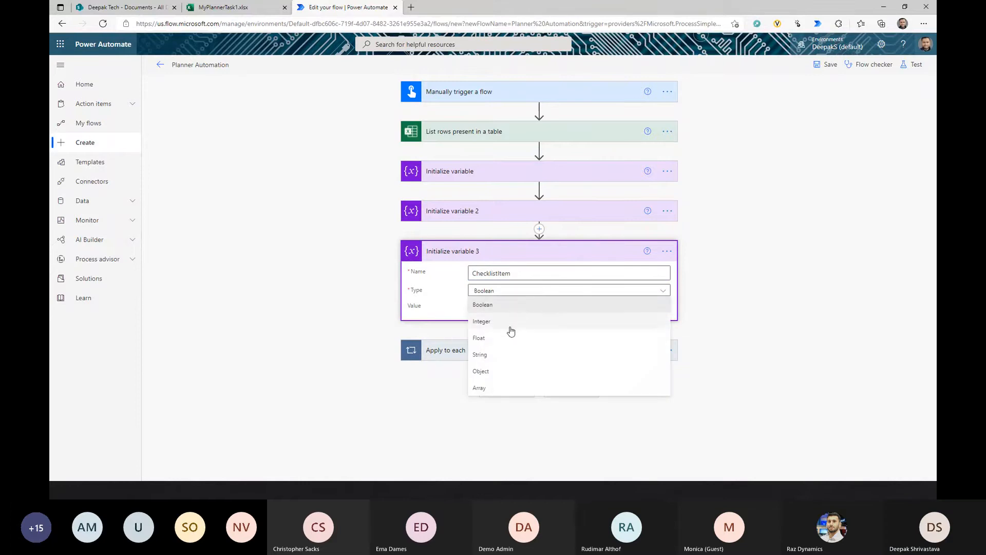
left_click(492, 388)
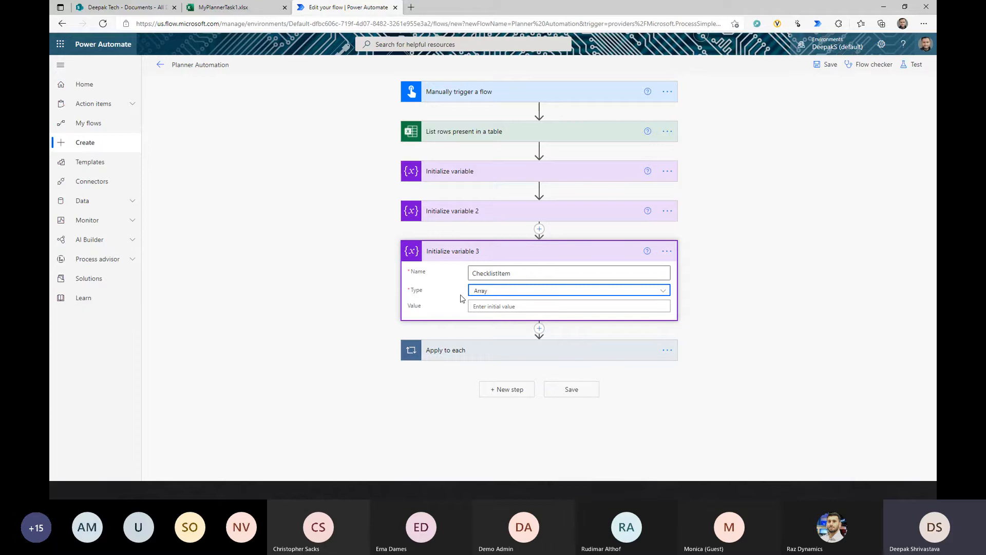
left_click(724, 306)
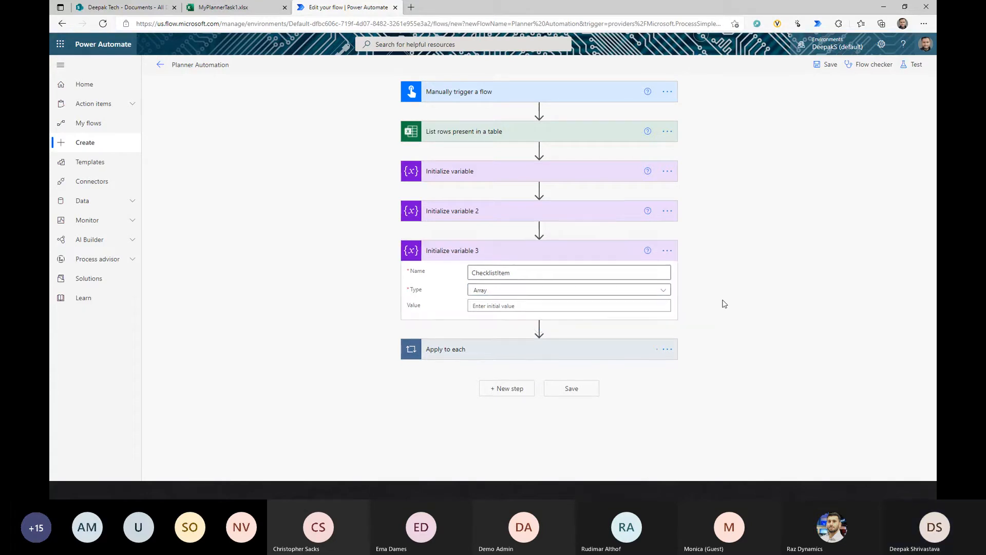
Add an Excel Online (Business) List rows present in a table action after Update a row inside the Apply to each loop
left_click(514, 349)
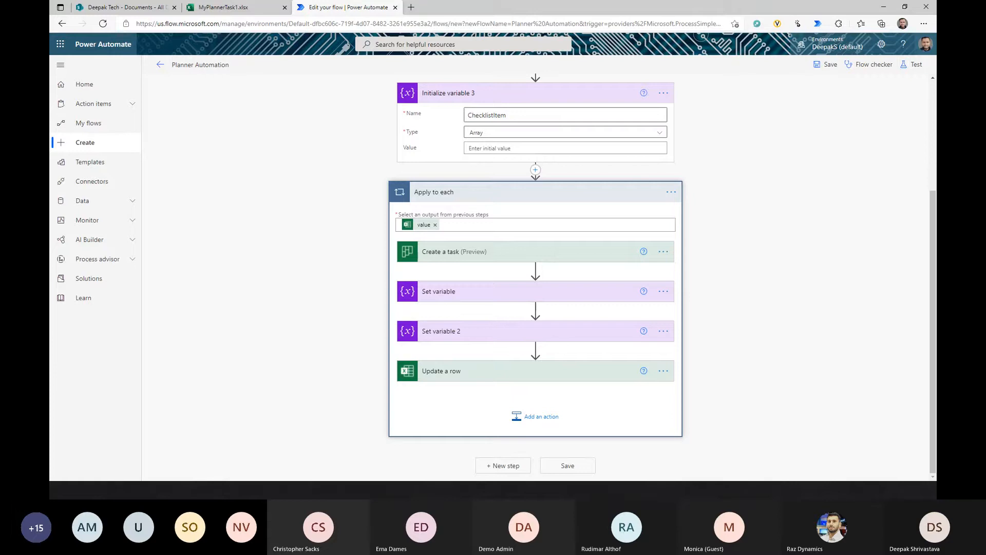
left_click(536, 416)
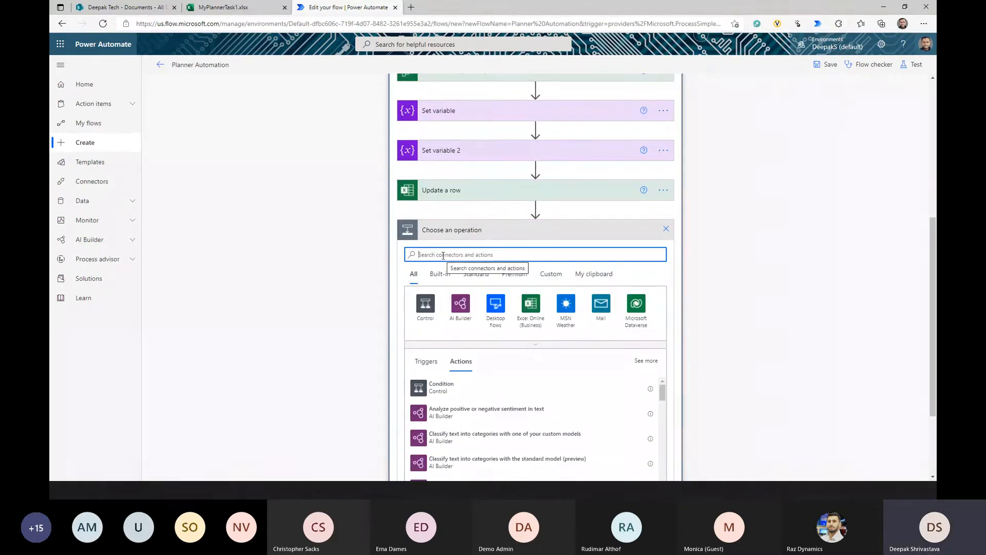
type("excel online")
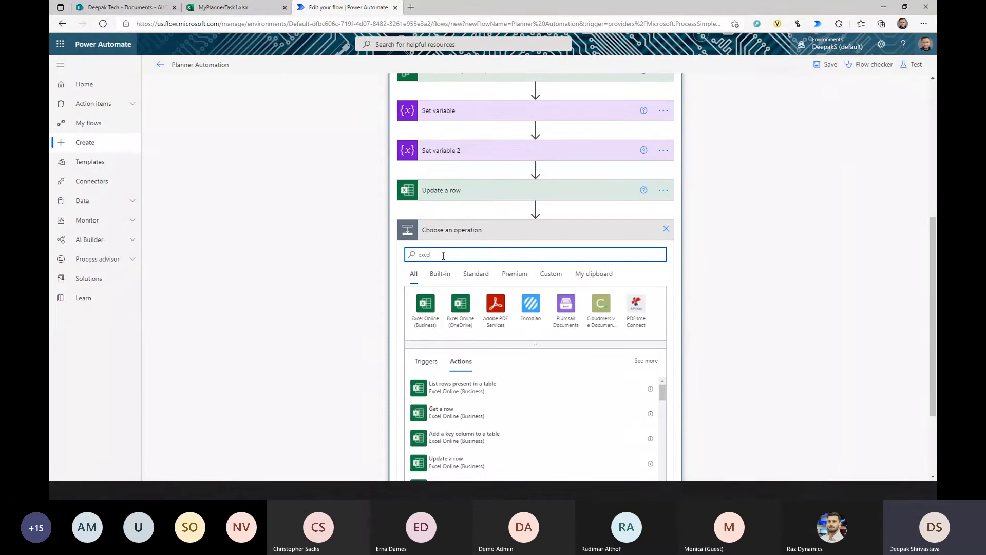
left_click(425, 307)
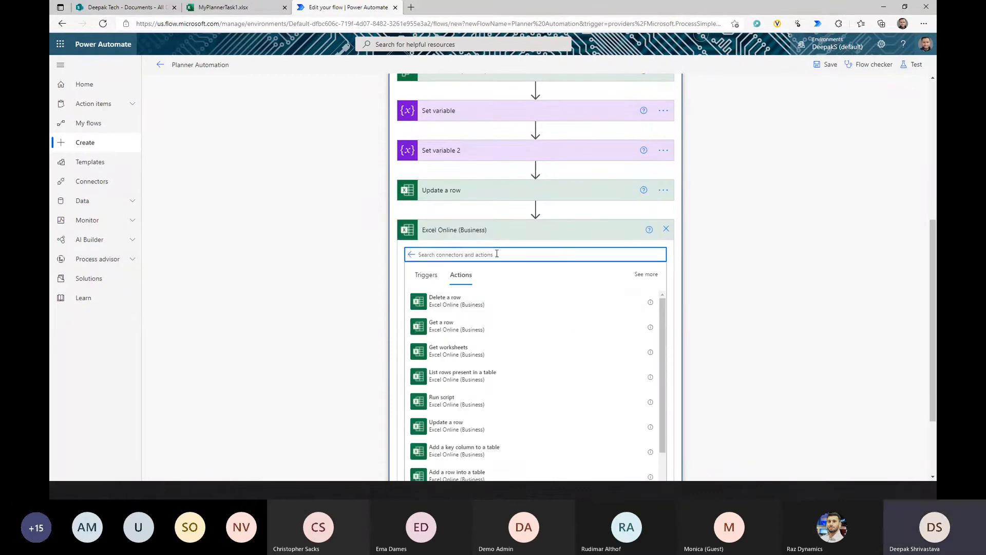
type("list")
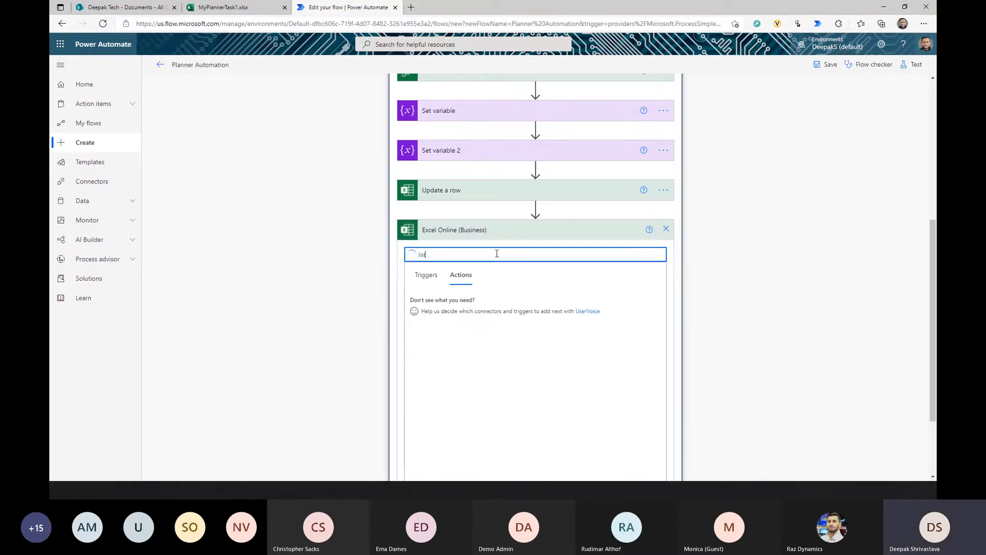
left_click(478, 303)
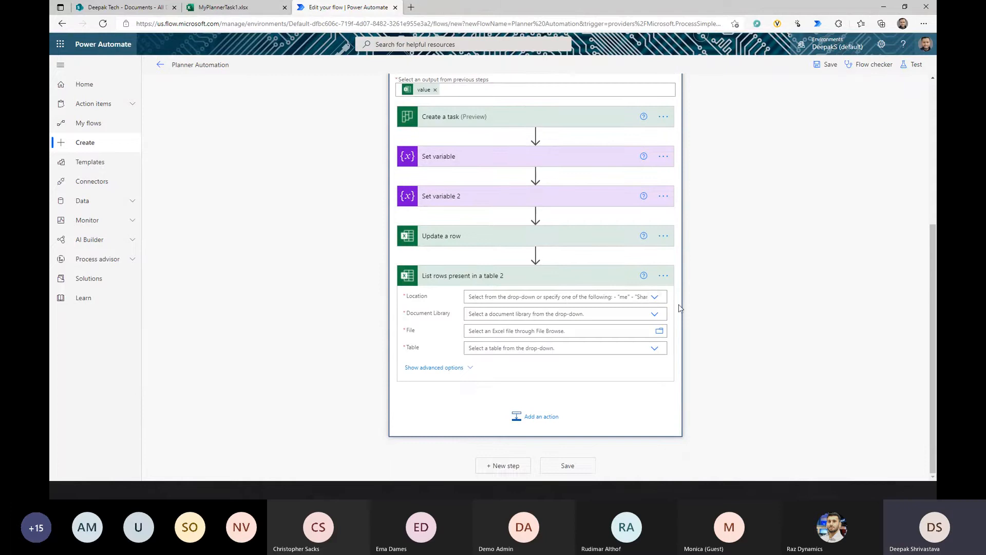
Set the new list rows action's location to SharePoint Site - Deepak Tech and its document library to Documents
left_click(655, 297)
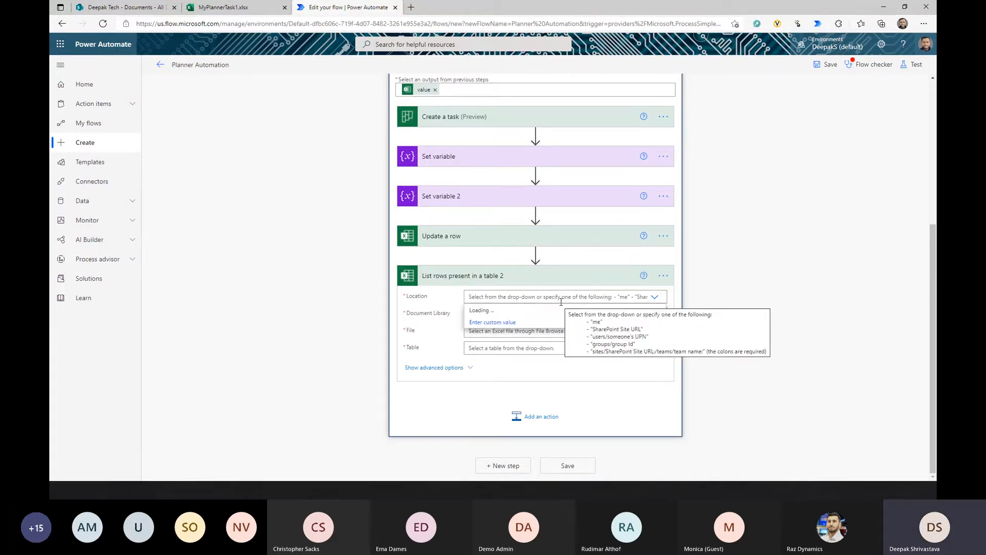
scroll(565, 378, "down", 5)
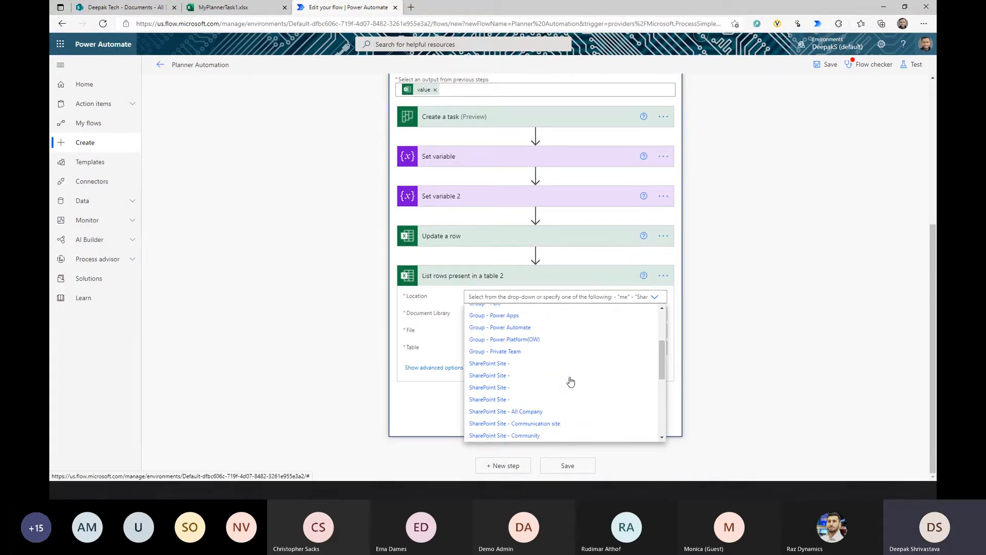
scroll(568, 380, "down", 3)
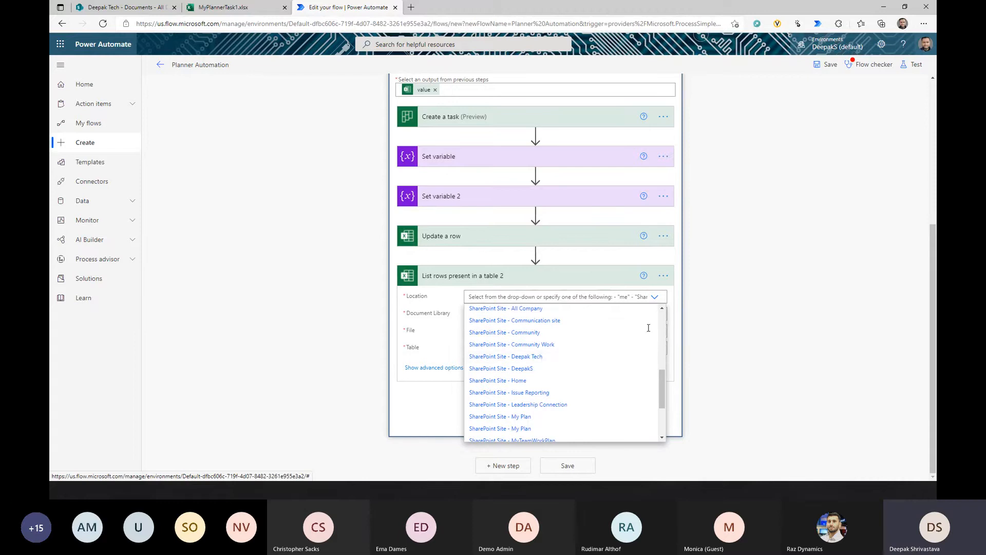
left_click(648, 356)
left_click(654, 313)
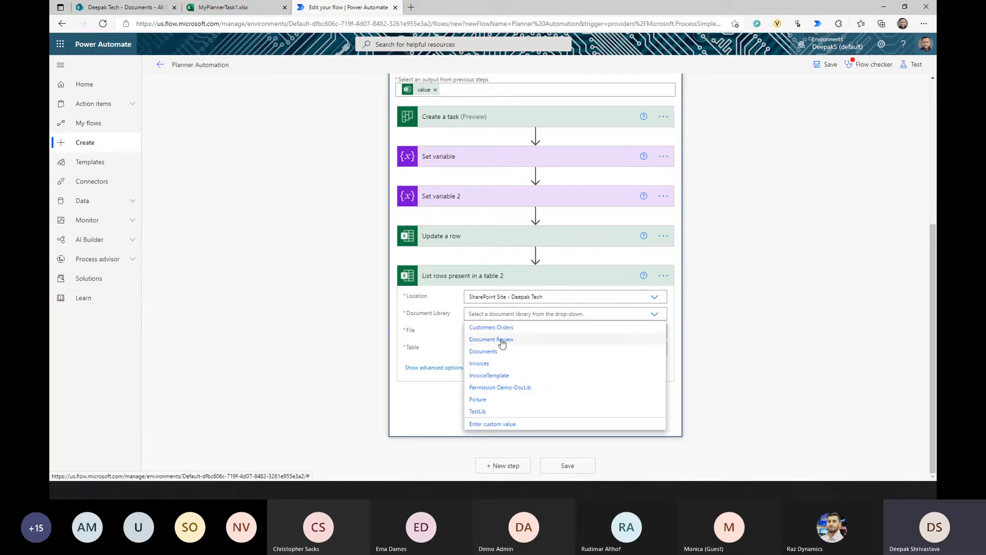
left_click(485, 351)
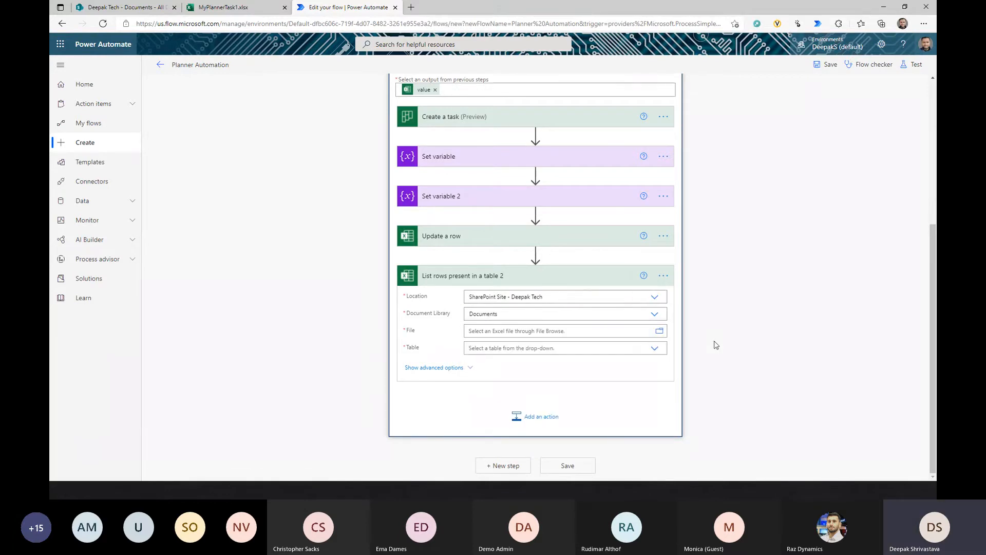
Choose /MyPlannerTask1.xlsx as the file and Table2 as the table for the list rows action, and expand its advanced options
left_click(660, 331)
left_click(760, 379)
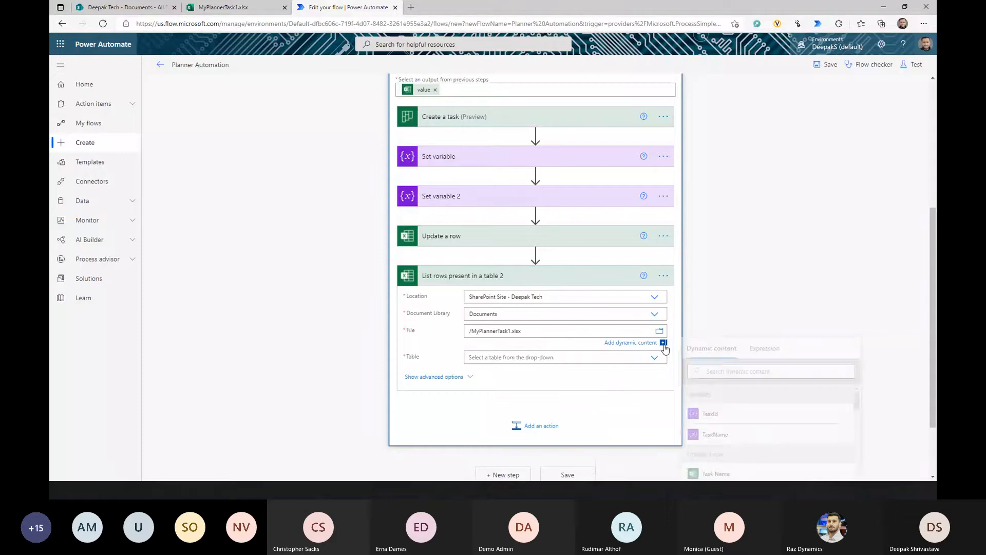
left_click(654, 357)
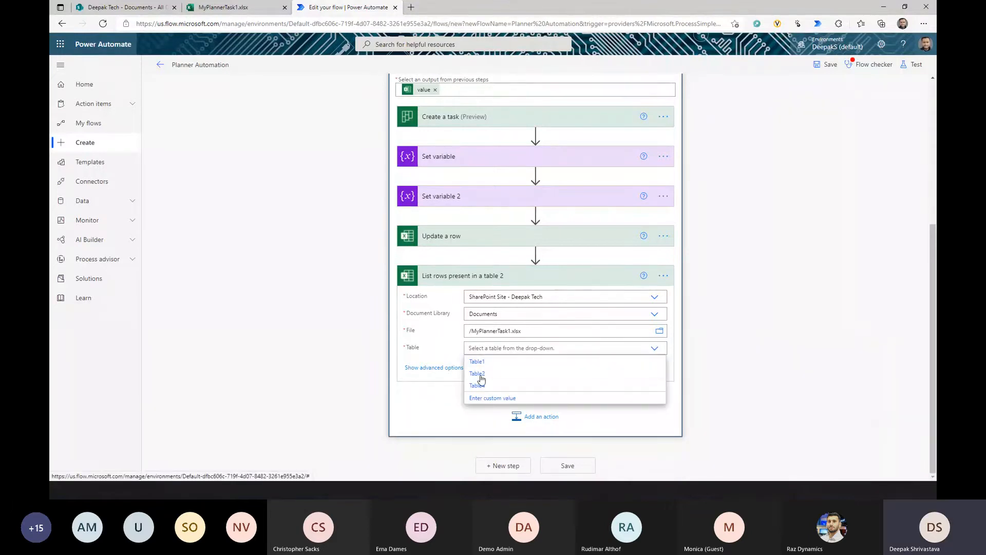
left_click(479, 374)
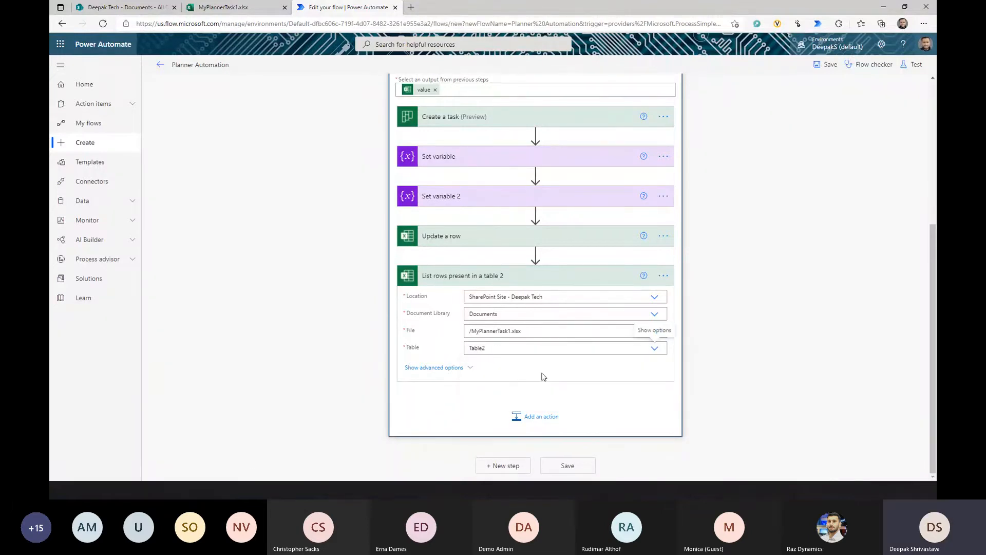
left_click(435, 368)
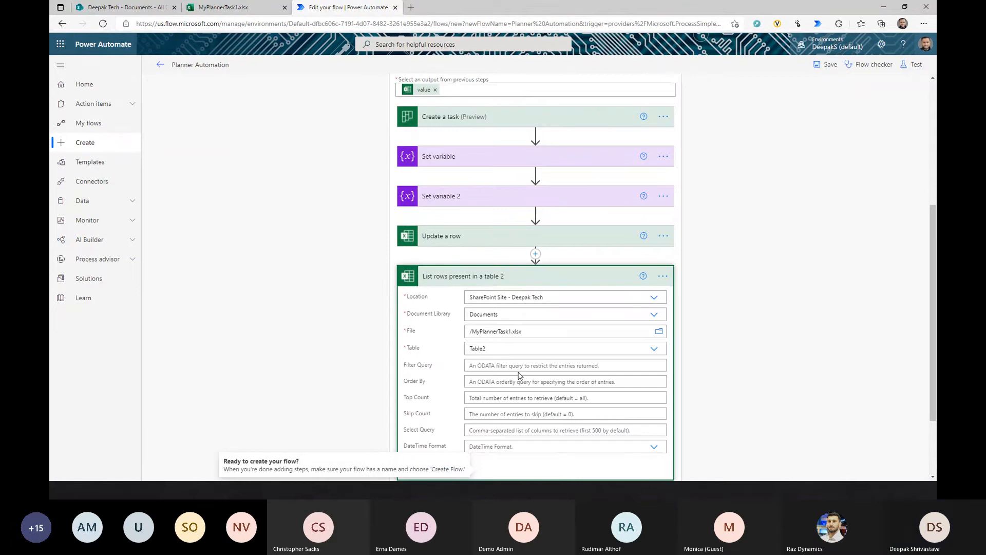
Set the DateTime Format of List rows present in a table 2 to ISO 8601 and activate its Filter Query for editing
scroll(719, 399, "down", 2)
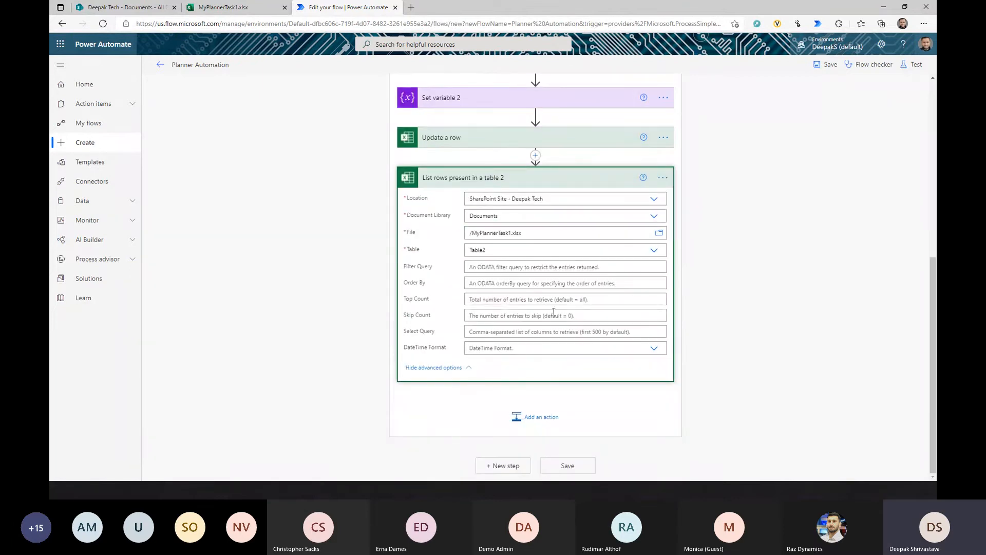
left_click(654, 348)
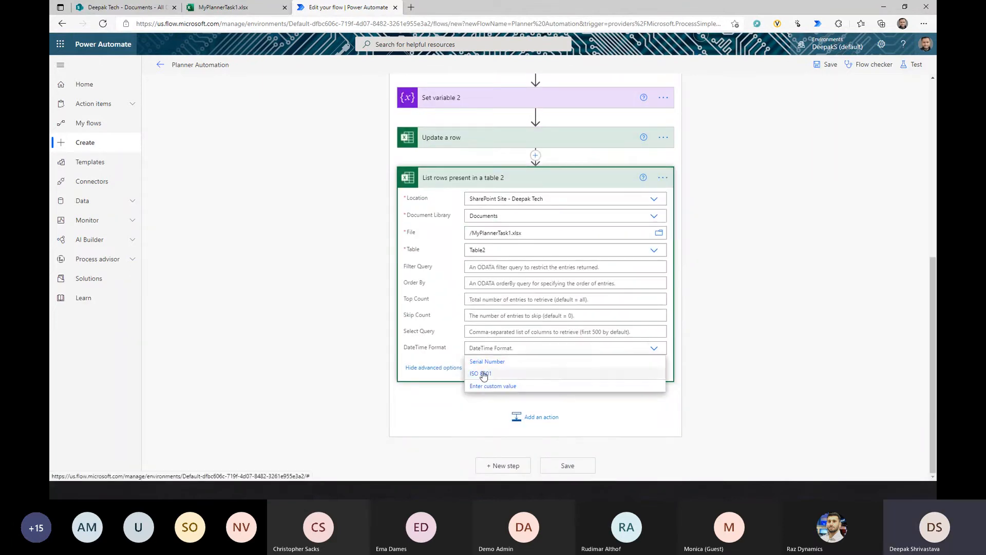
left_click(484, 374)
left_click(522, 267)
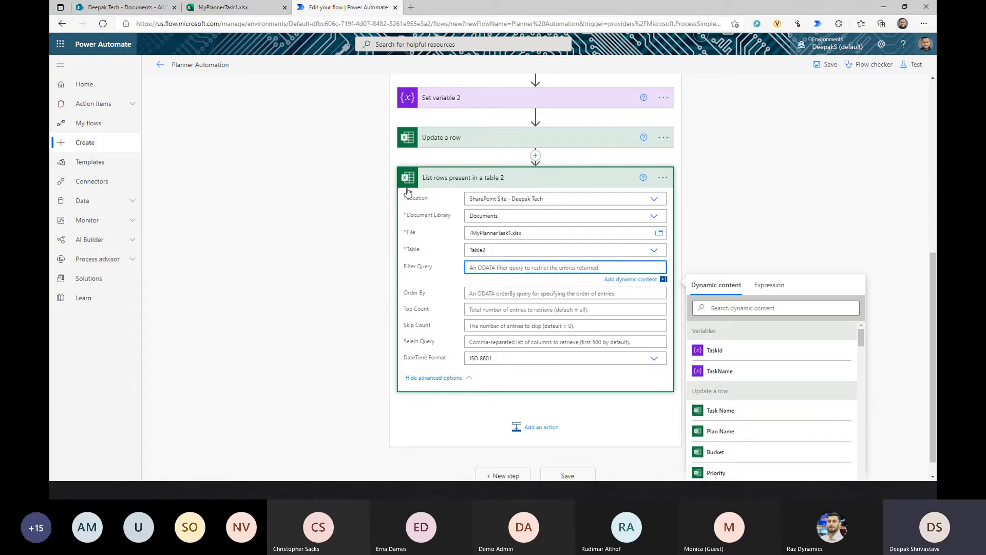
Switch to the MyPlannerTask1.xlsx workbook in Excel and compare the Checklist sheet's TaskName entries with the Tasks sheet's Task Name column
left_click(224, 8)
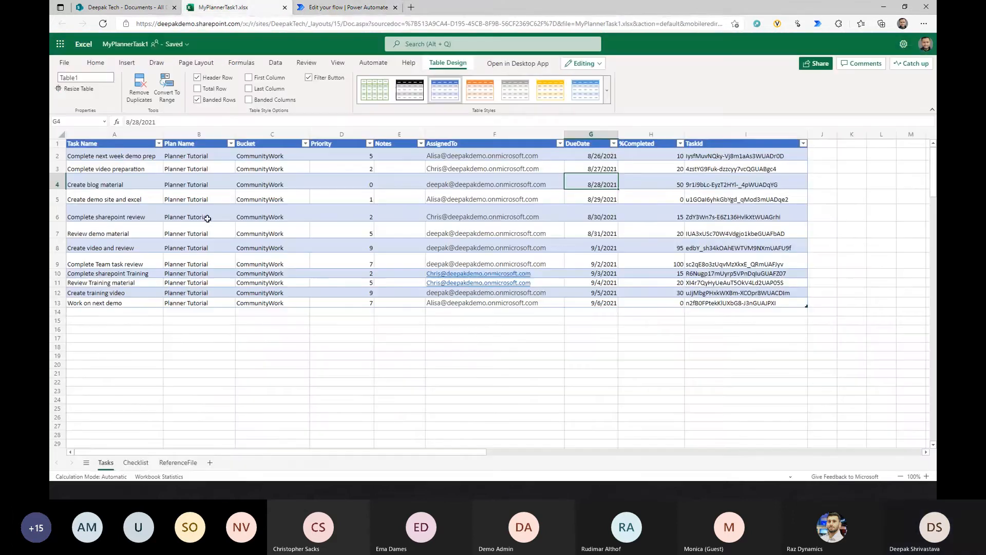
left_click(136, 463)
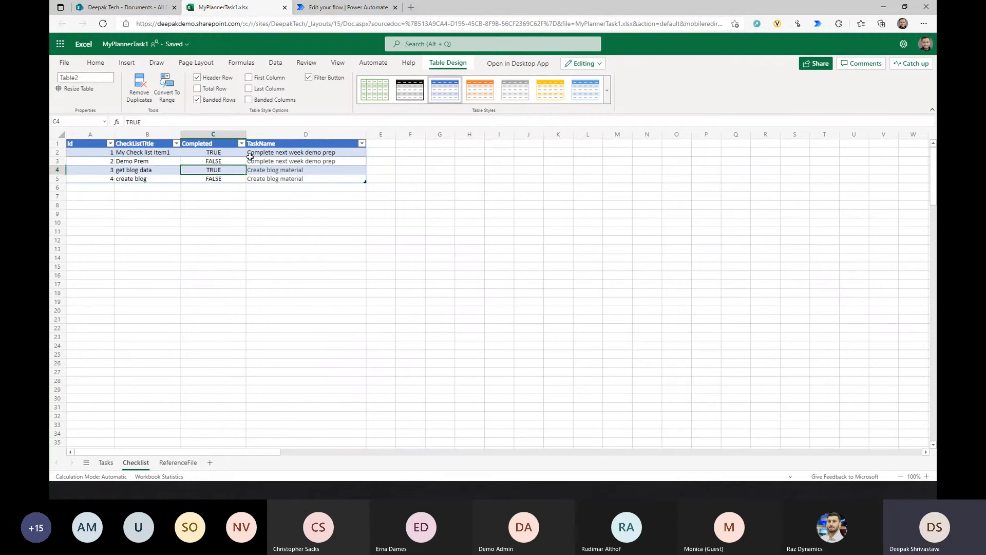
left_click(296, 153)
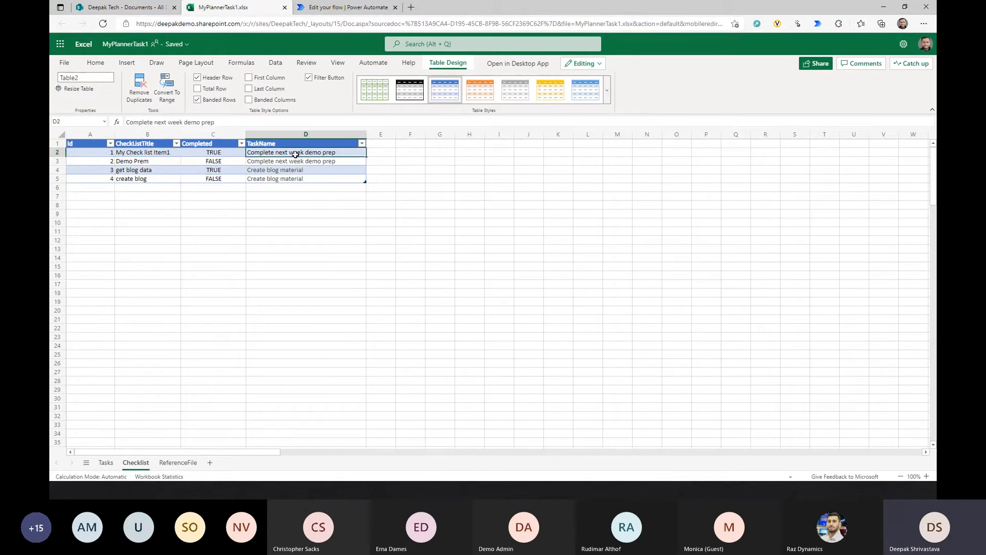
left_click(301, 163)
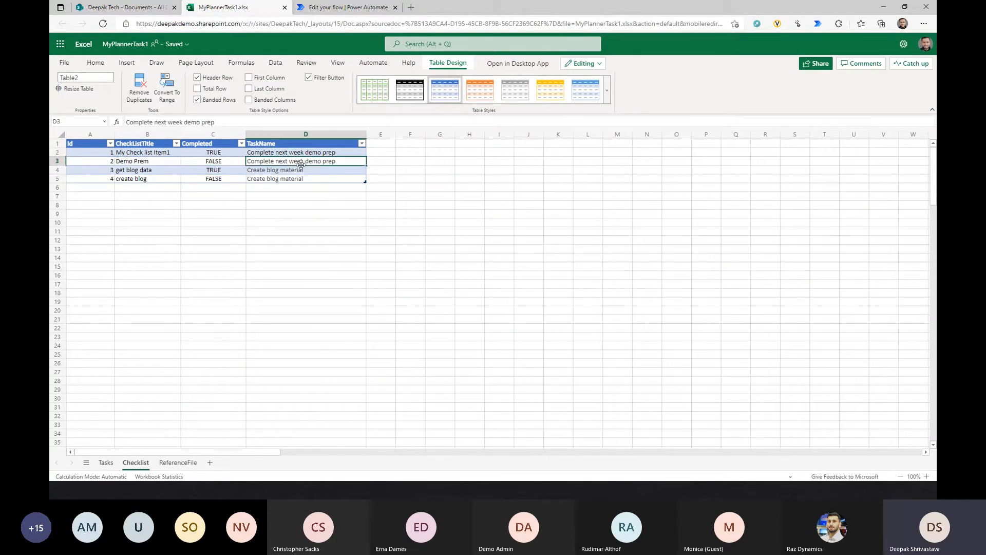
left_click(106, 462)
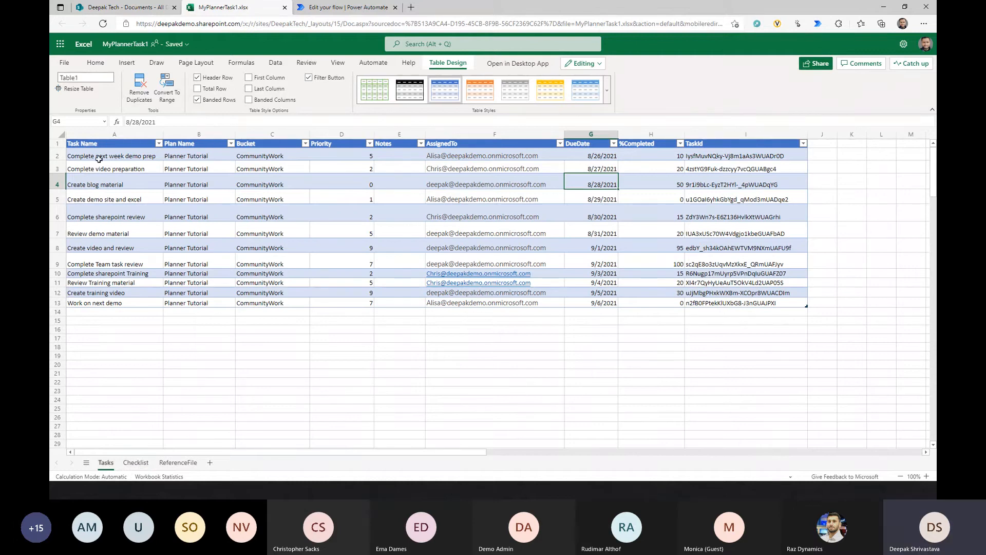
left_click(57, 157)
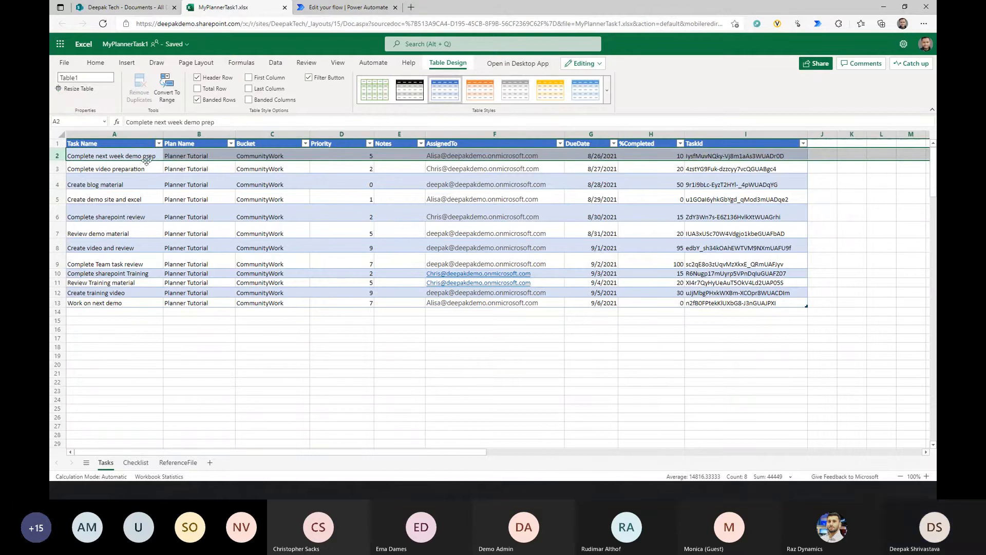
left_click(138, 464)
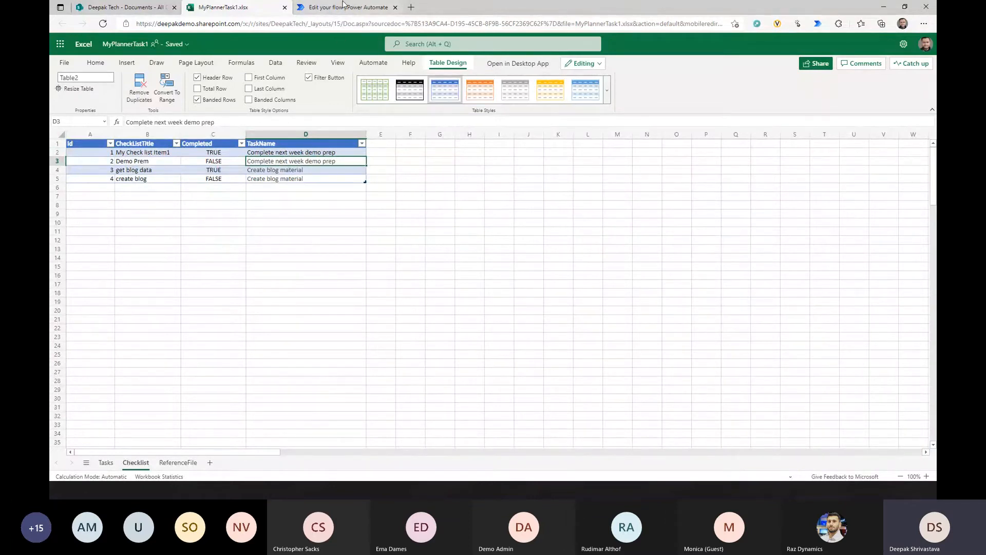
Back in Power Automate, set the Filter Query to TaskName eq followed by the TaskName variable in single quotes
left_click(342, 7)
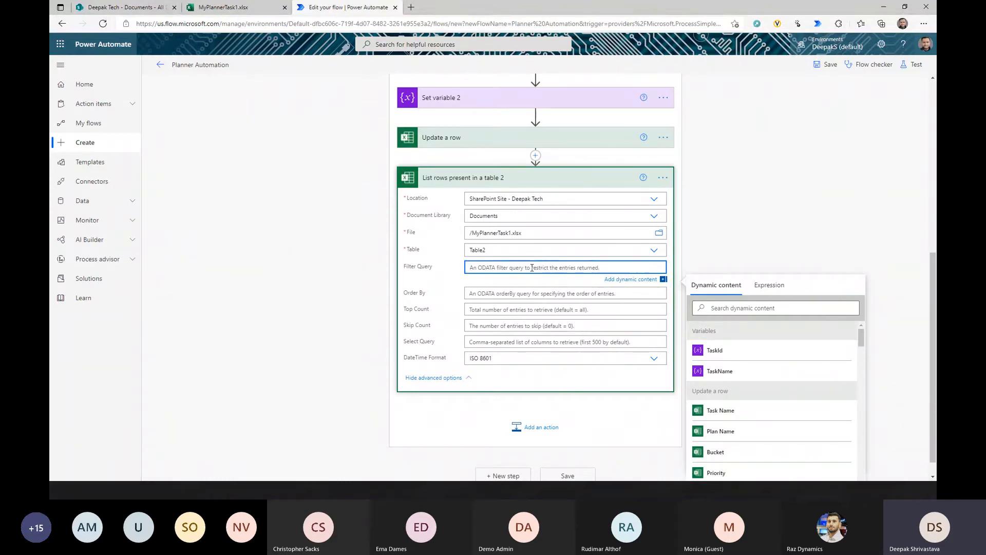
type("TaskName eq")
left_click(720, 372)
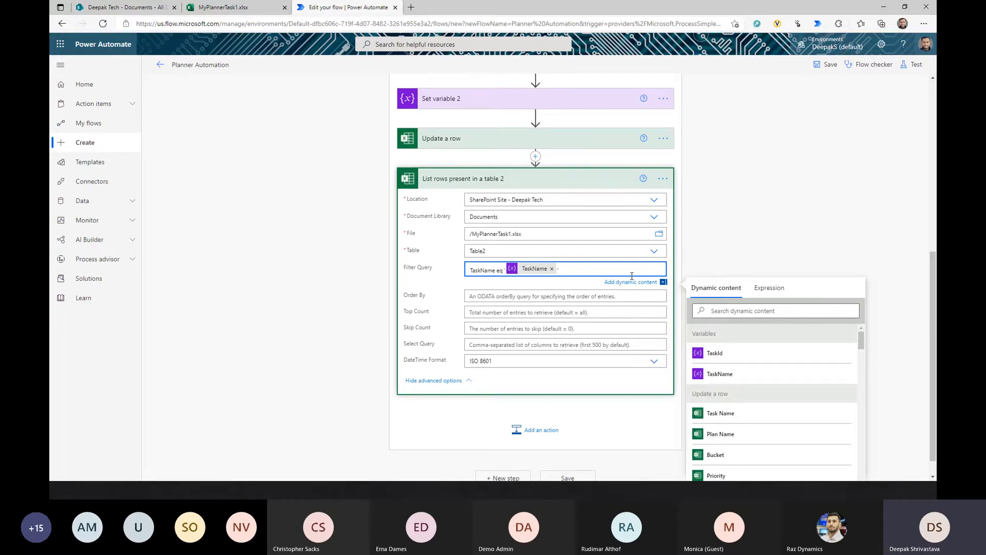
left_click(587, 388)
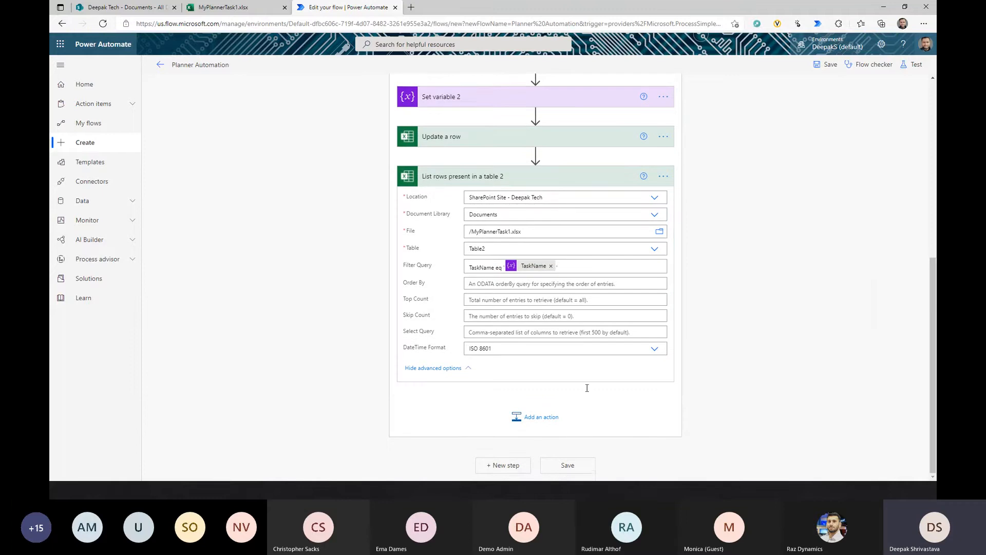
Add a Set variable action after List rows present in a table 2 and choose ChecklistItem as its variable
left_click(541, 423)
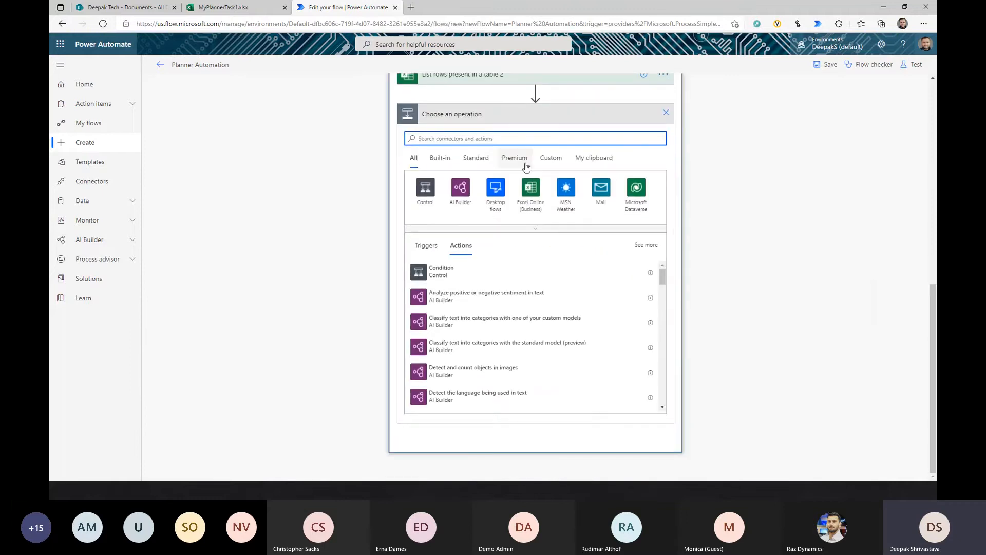
type("var")
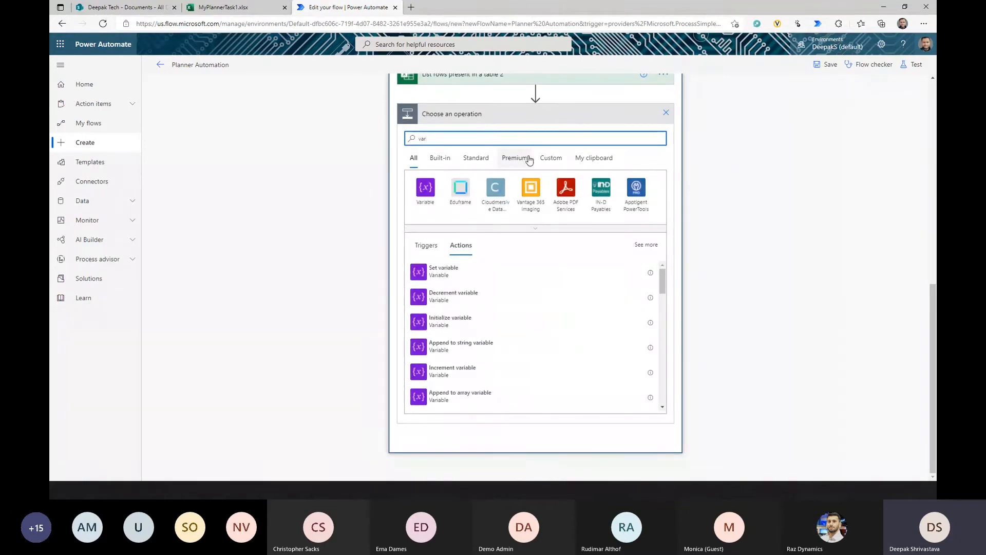
left_click(454, 272)
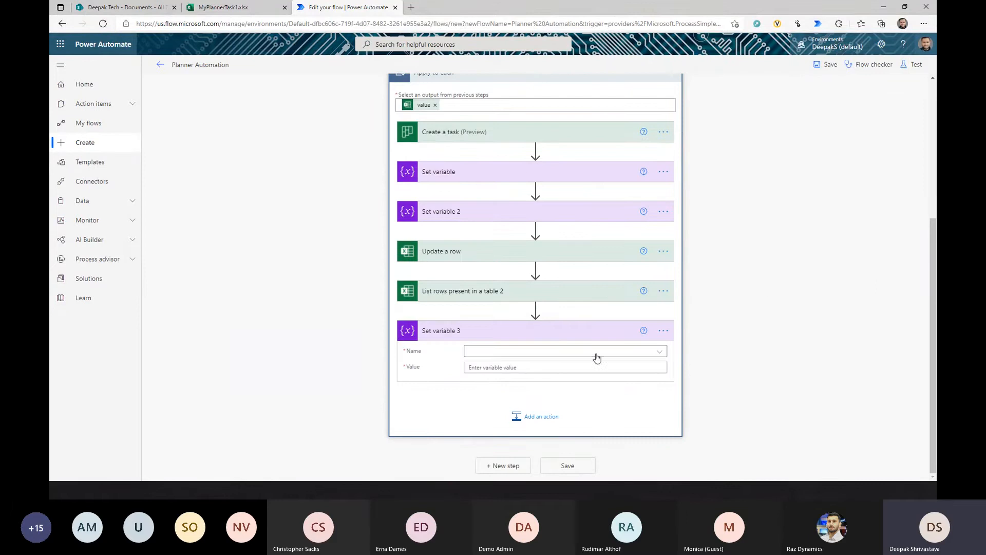
left_click(659, 354)
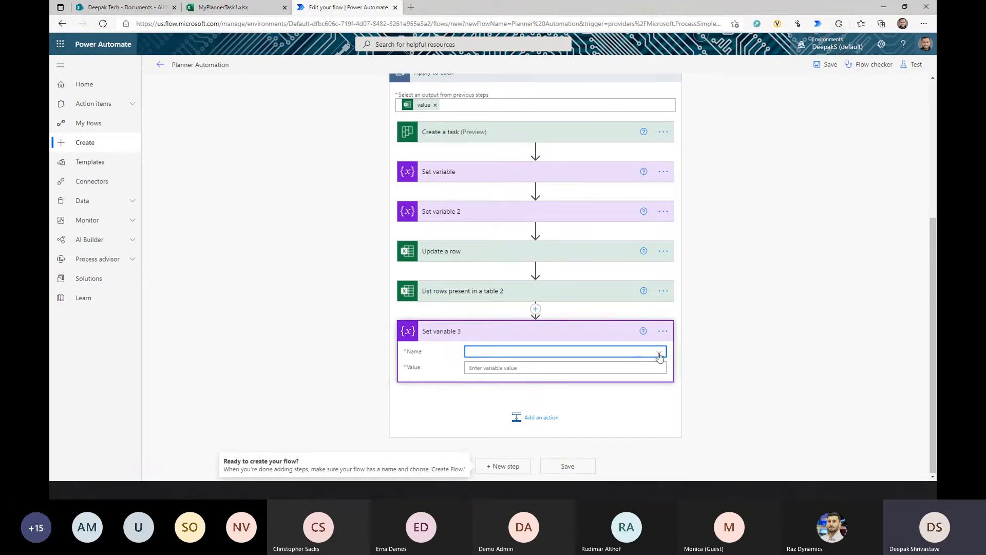
left_click(658, 354)
left_click(503, 382)
Set the value of the ChecklistItem variable to the expression null
left_click(516, 369)
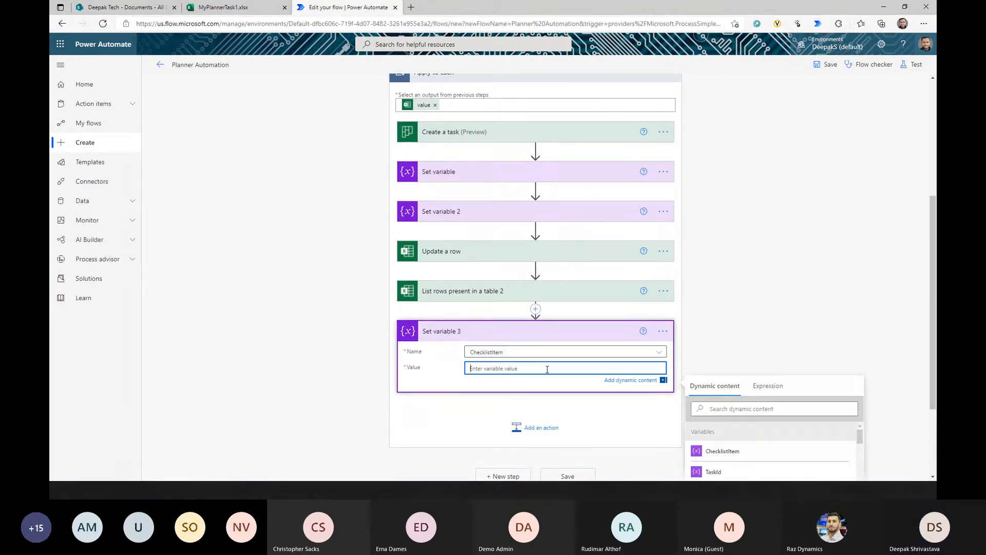
left_click(771, 386)
type("null")
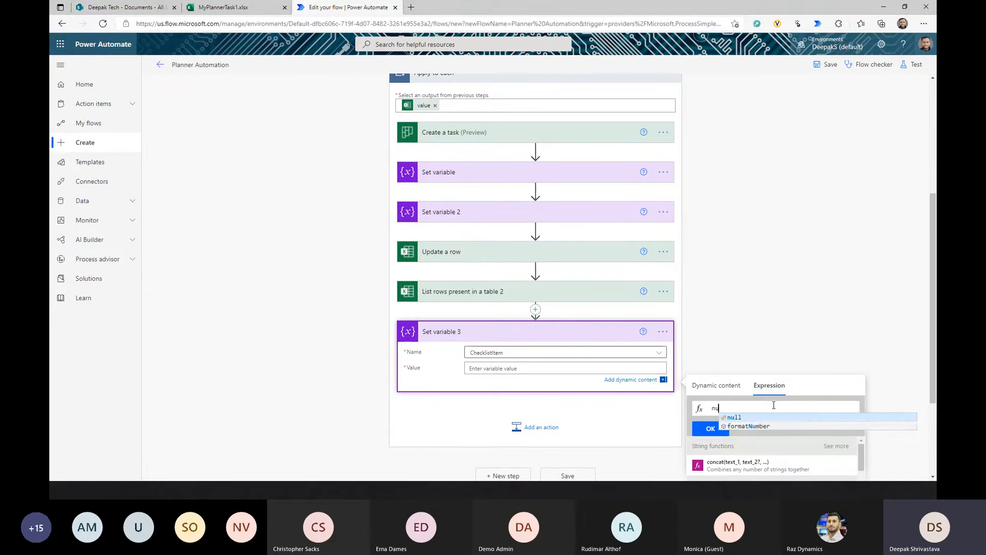
left_click(743, 418)
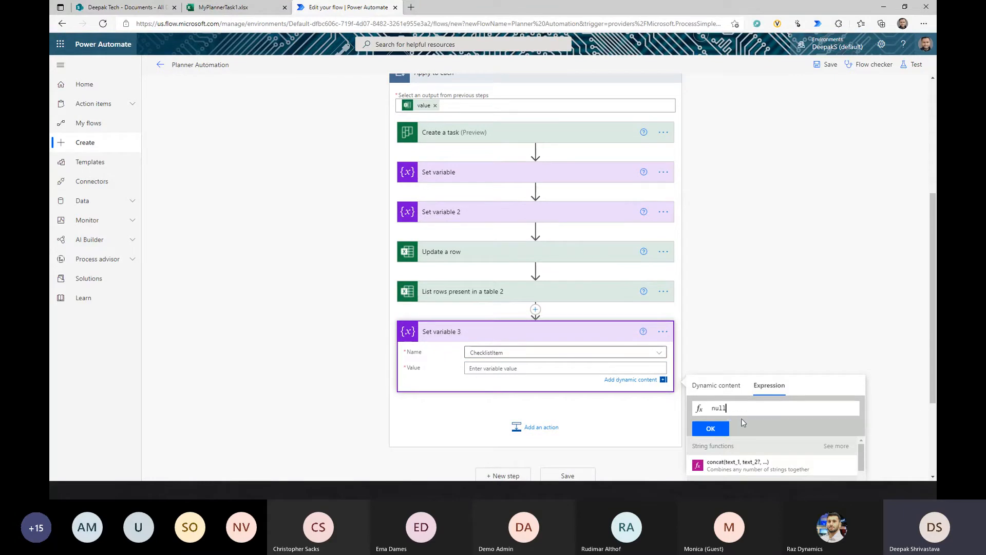
left_click(708, 429)
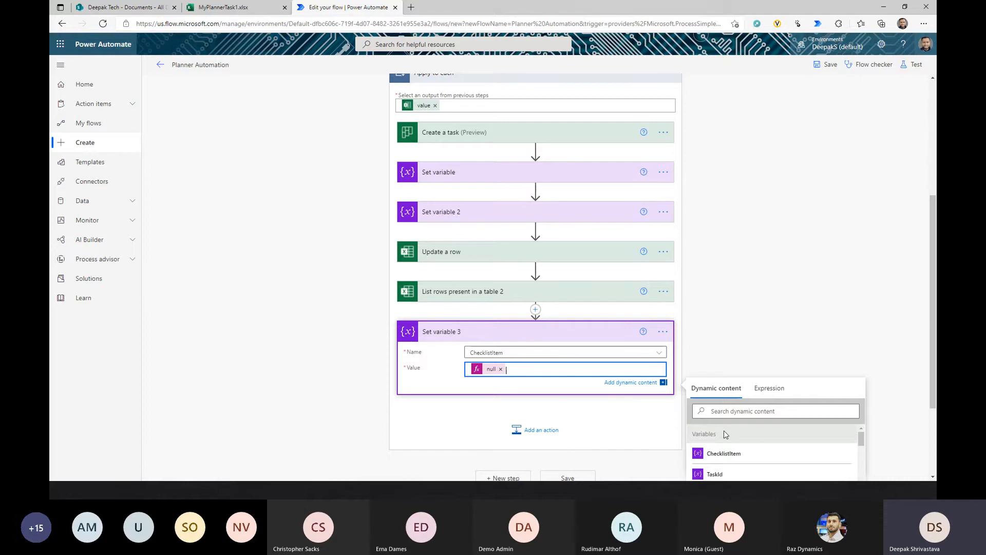
left_click(752, 331)
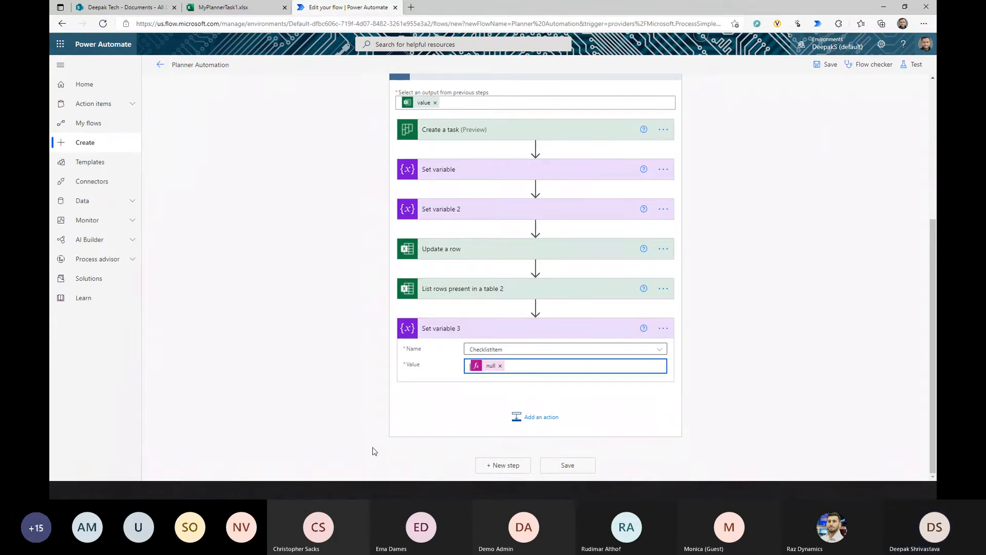
Add a Planner Update task details action after Set variable 3 inside the loop
left_click(537, 417)
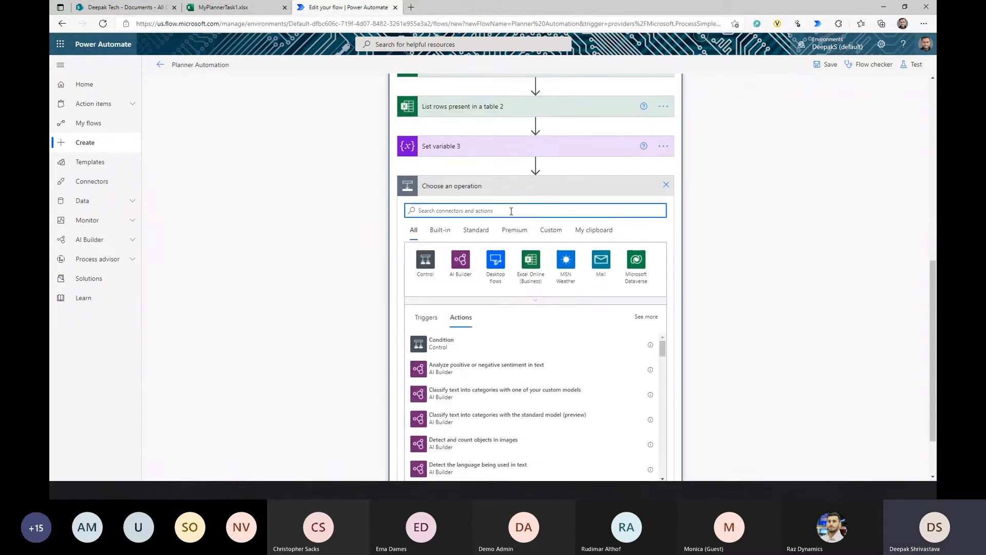
type("plan")
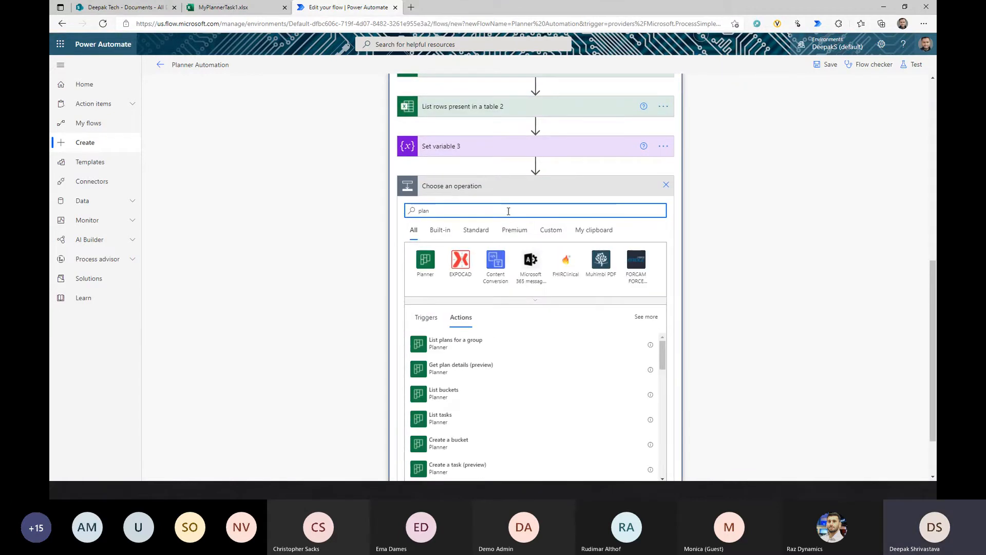
left_click(425, 259)
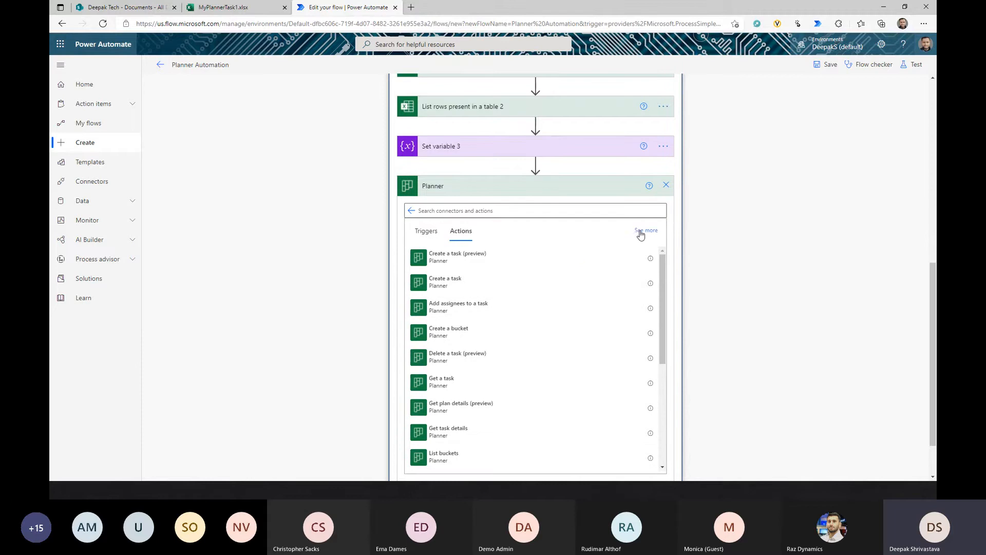
scroll(748, 288, "down", 1)
scroll(574, 265, "down", 1)
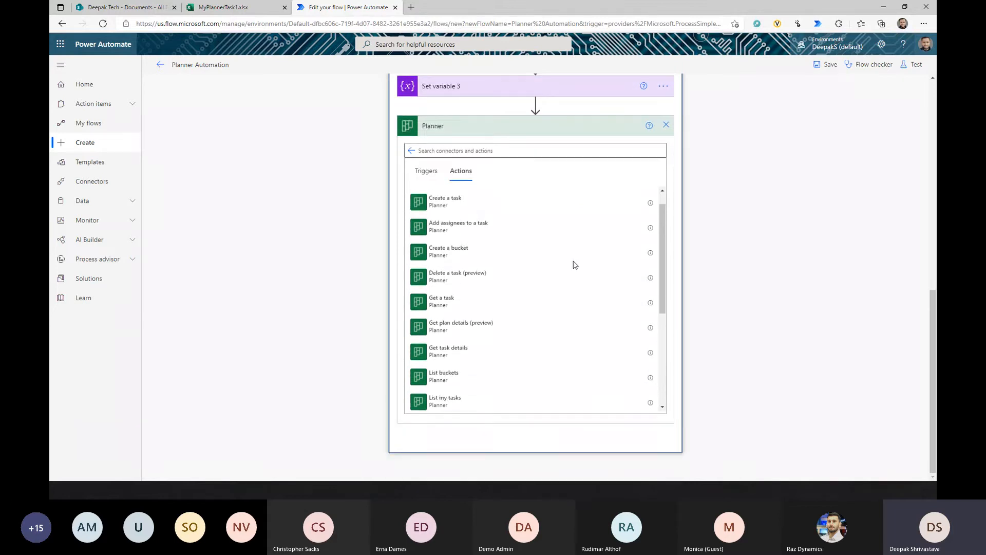
scroll(531, 293, "down", 4)
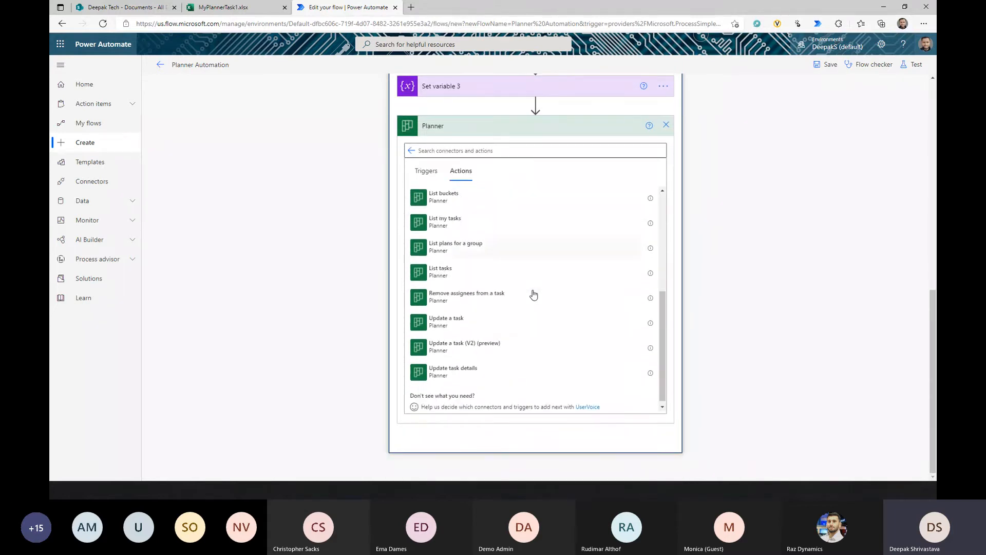
scroll(521, 362, "up", 5)
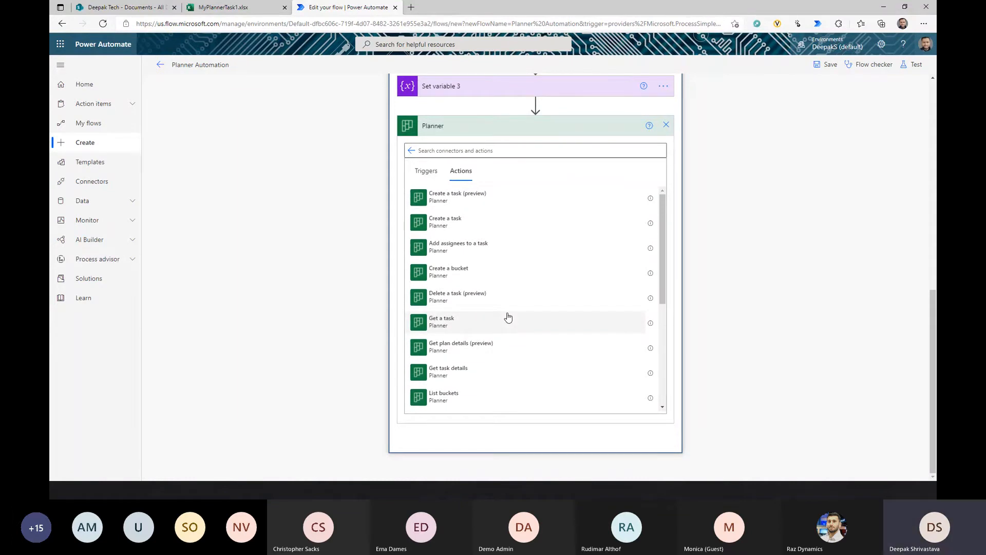
scroll(507, 316, "down", 5)
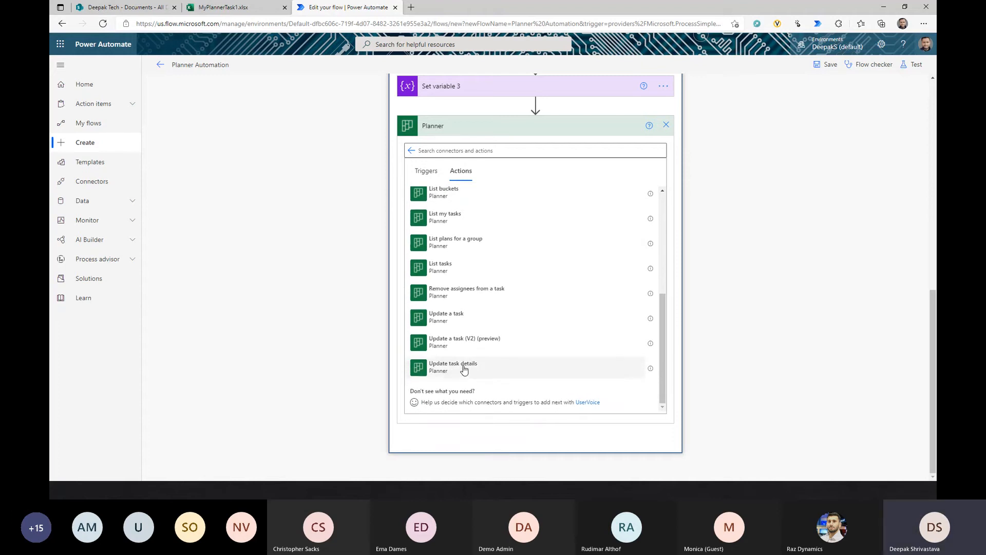
left_click(464, 370)
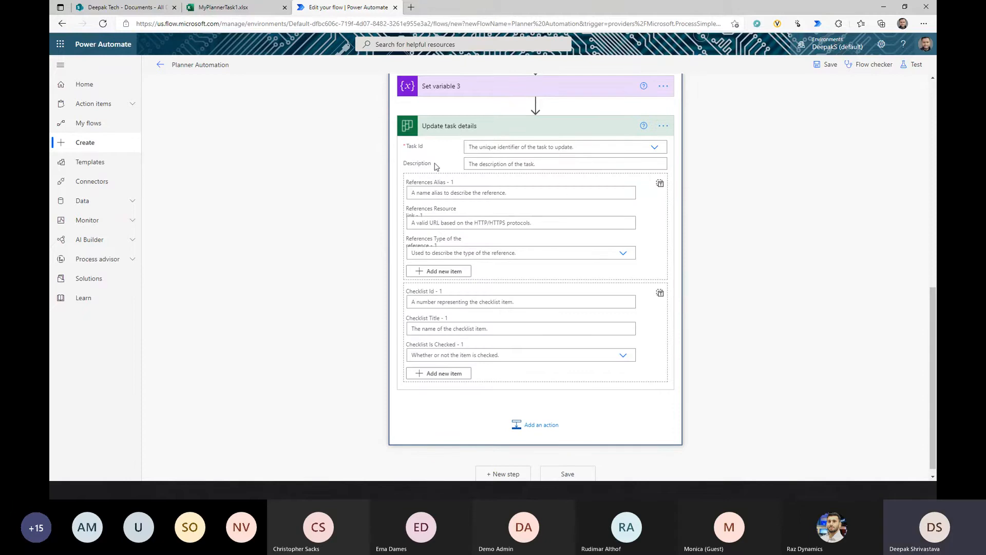
Set the Task Id of Update task details to a custom value containing the TaskId variable
left_click(653, 147)
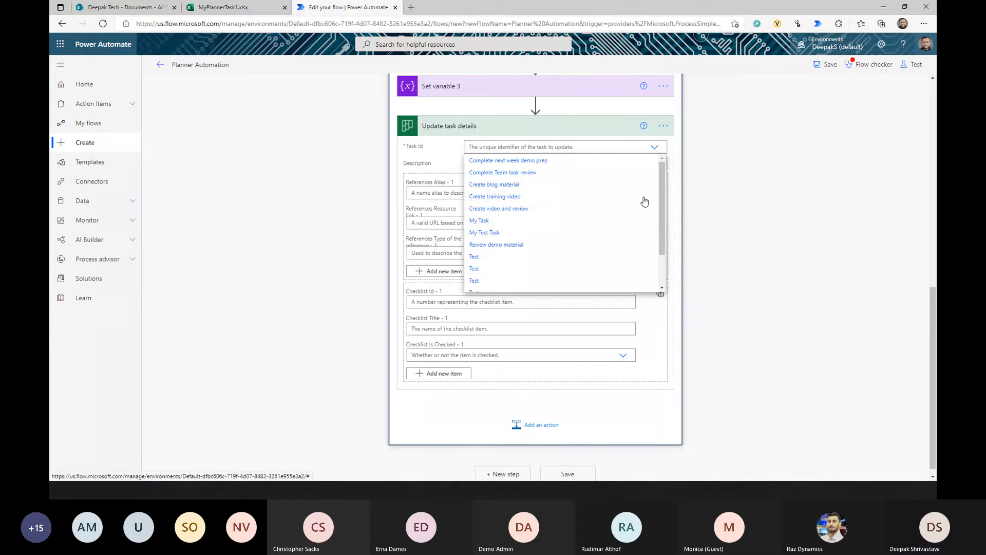
scroll(644, 219, "down", 2)
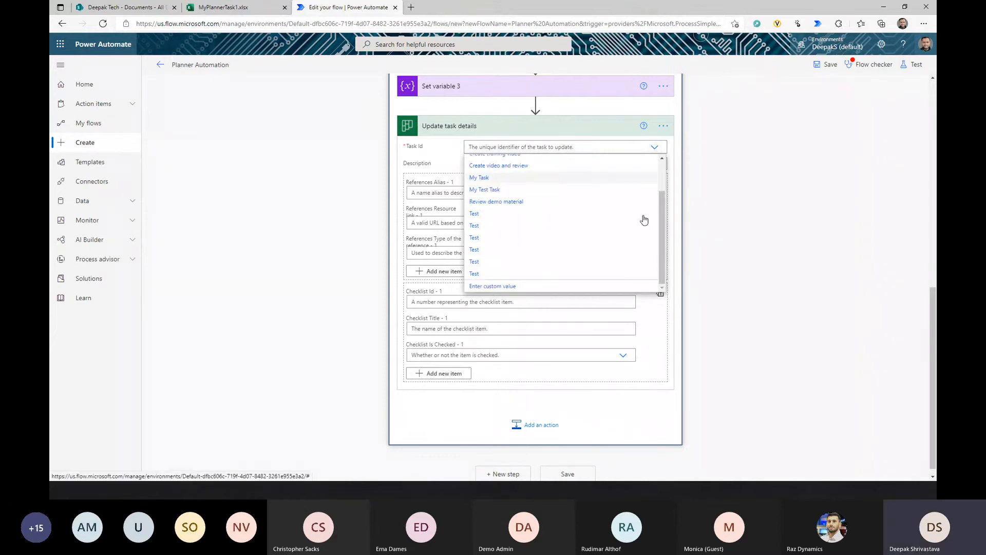
left_click(501, 286)
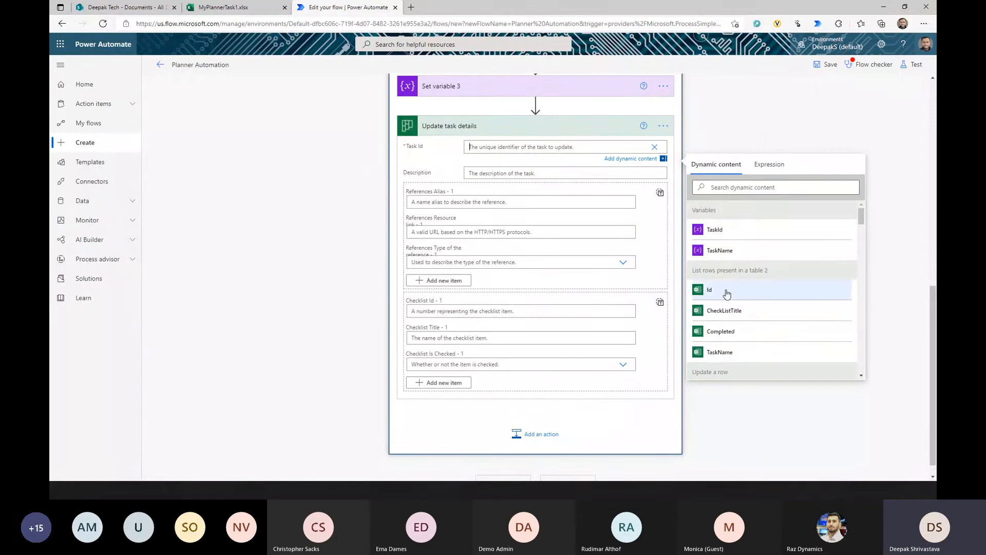
left_click(718, 229)
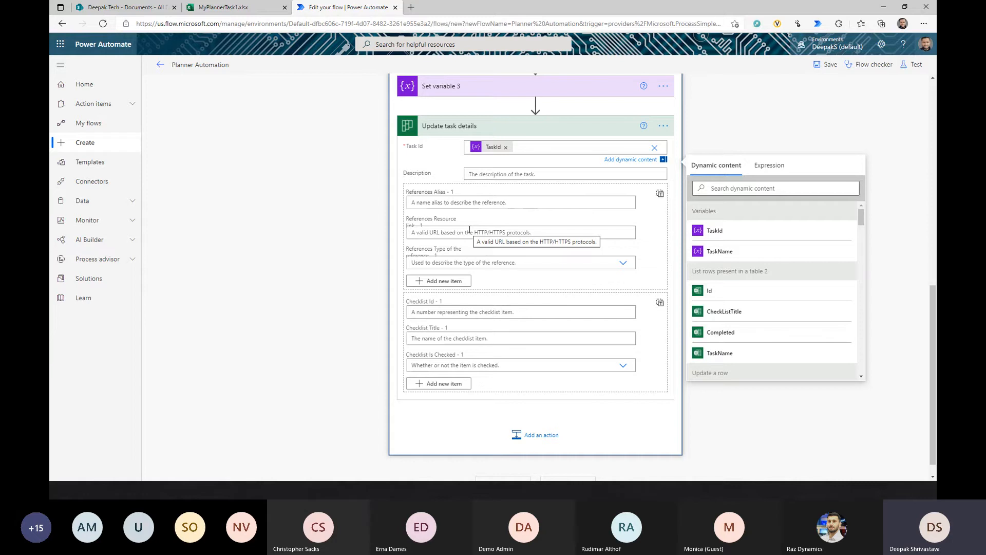
Compare the Checklist sheet in MyPlannerTask1.xlsx with the checklist section of the Create training video task in Planner, and return to the flow
left_click(216, 9)
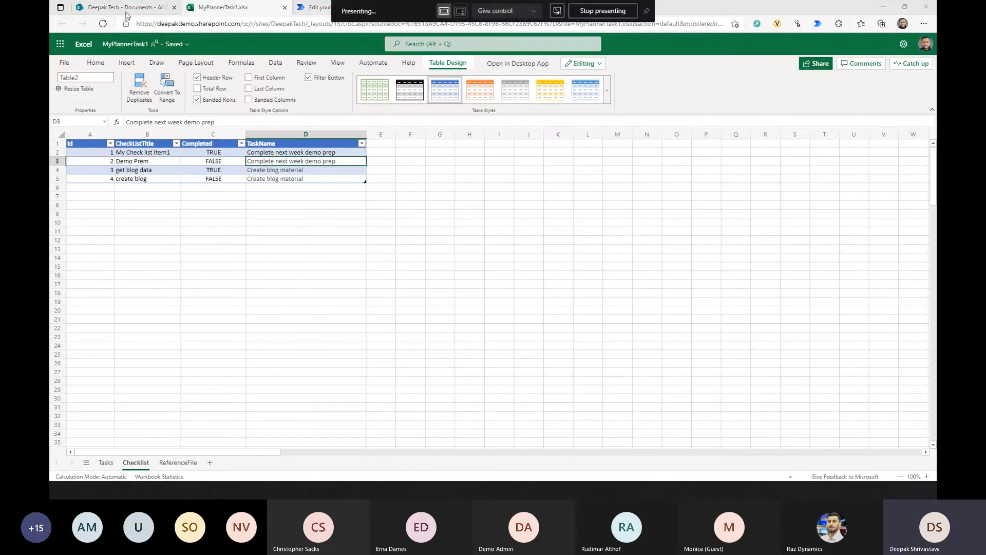
left_click(319, 7)
key("alt+Tab")
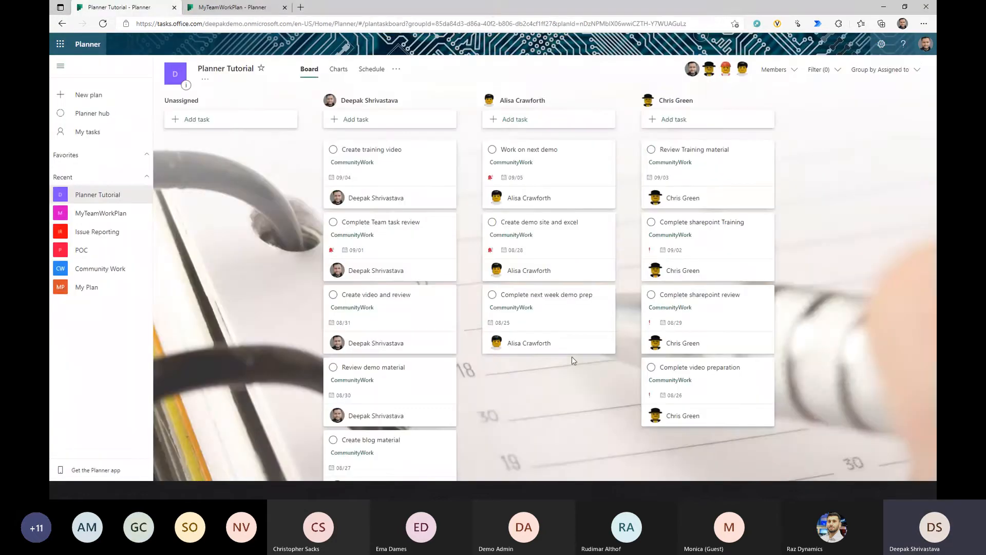
left_click(432, 171)
scroll(446, 308, "down", 3)
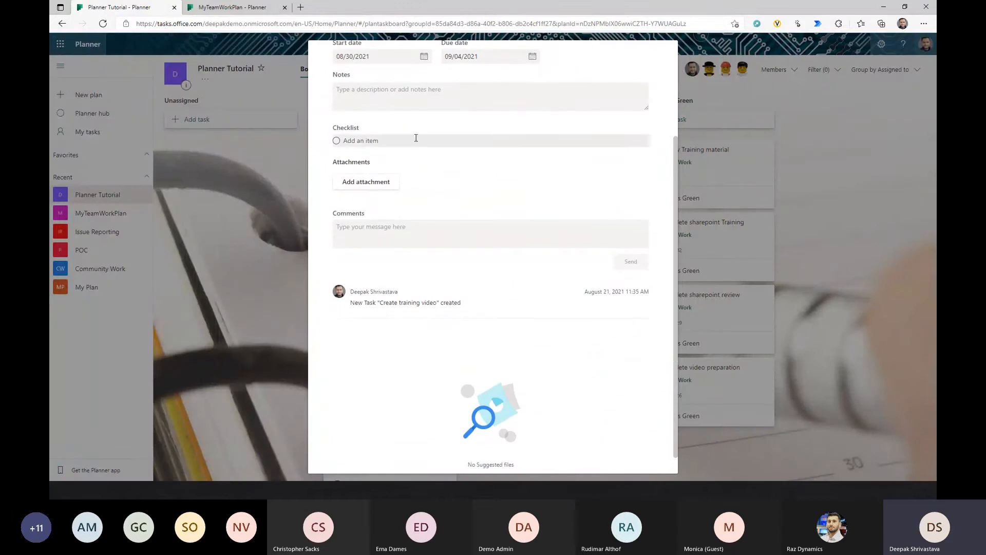
key("alt+Tab")
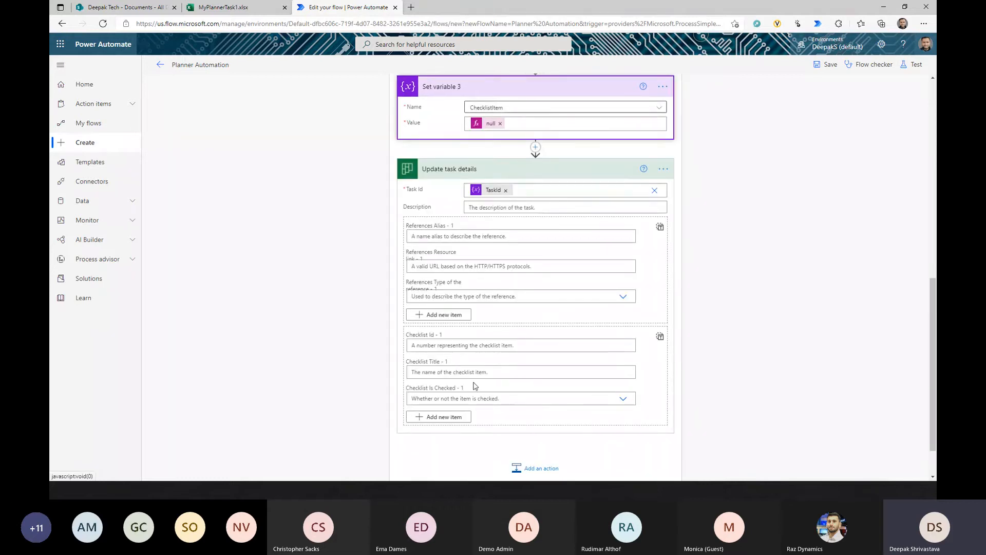
left_click(660, 338)
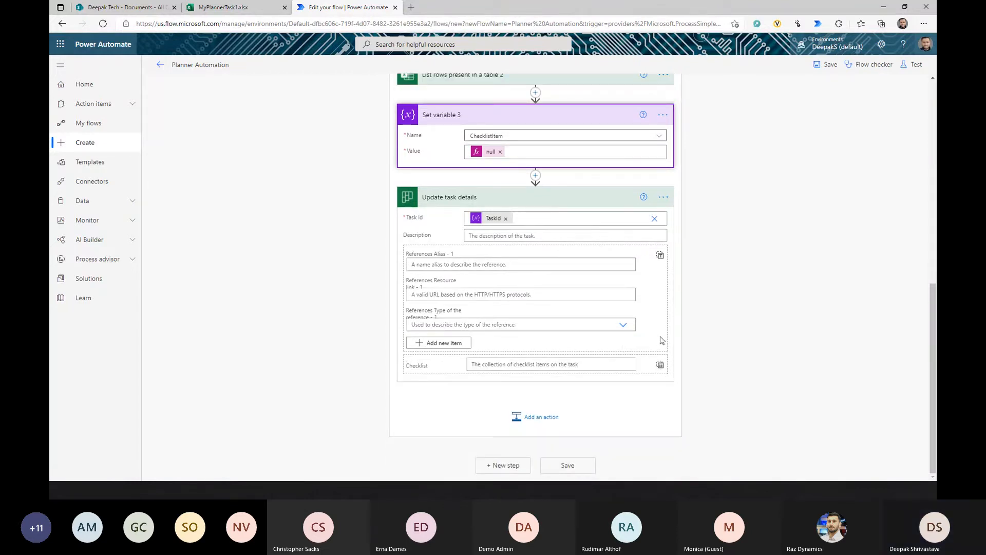
left_click(570, 365)
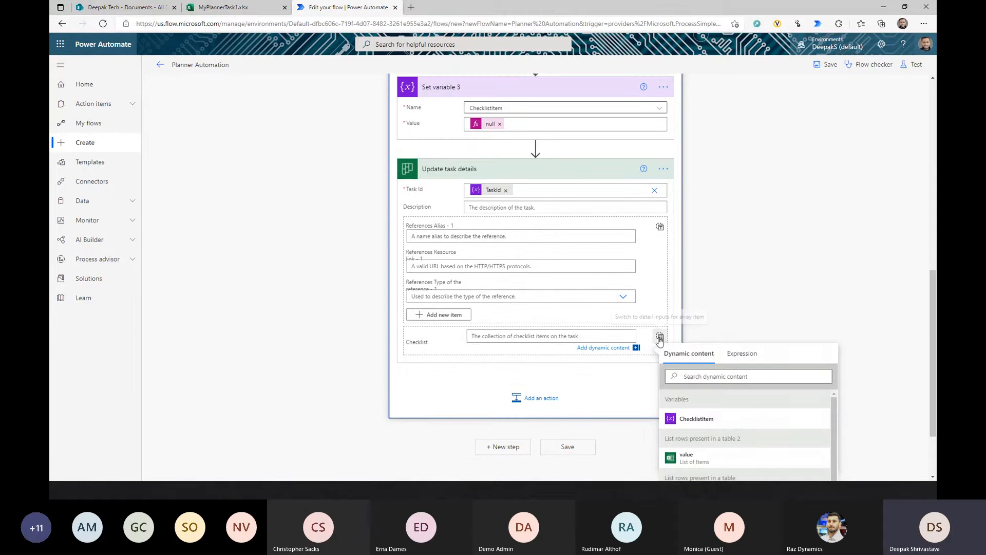
left_click(660, 336)
Fill the checklist item in Update task details with Id 1, Title Sample and Is Checked No, and switch Checklist to whole-array input
left_click(448, 346)
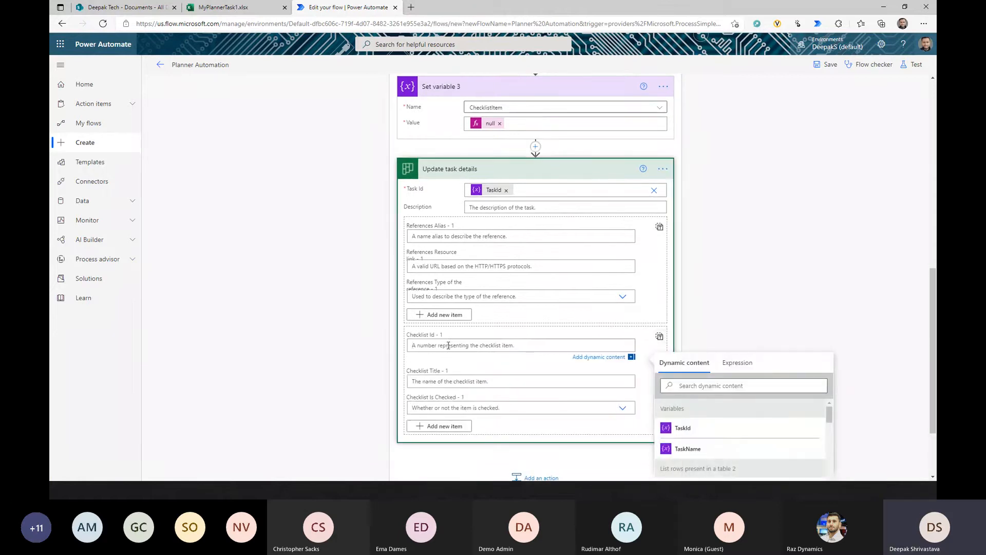
type("1")
left_click(461, 382)
type("Samp")
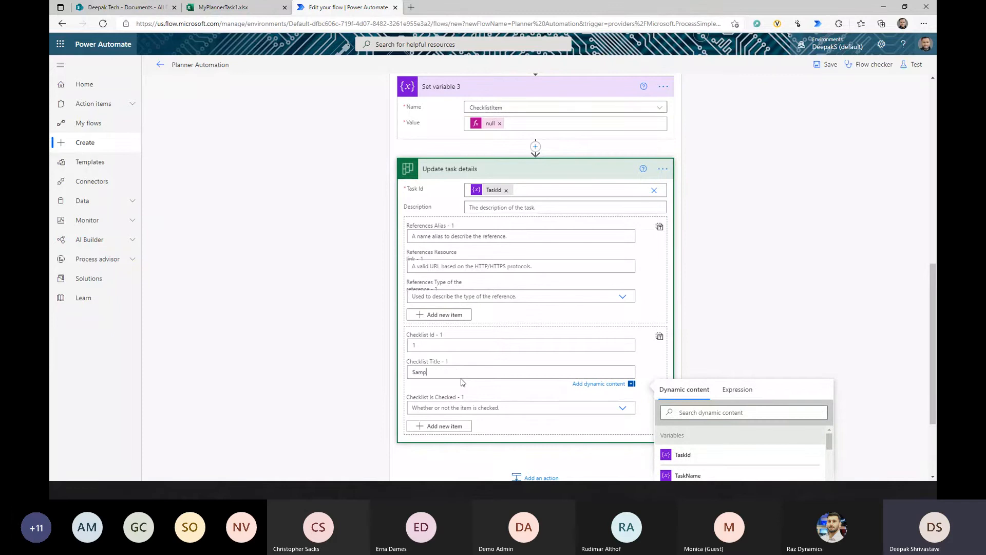
type("le")
left_click(483, 408)
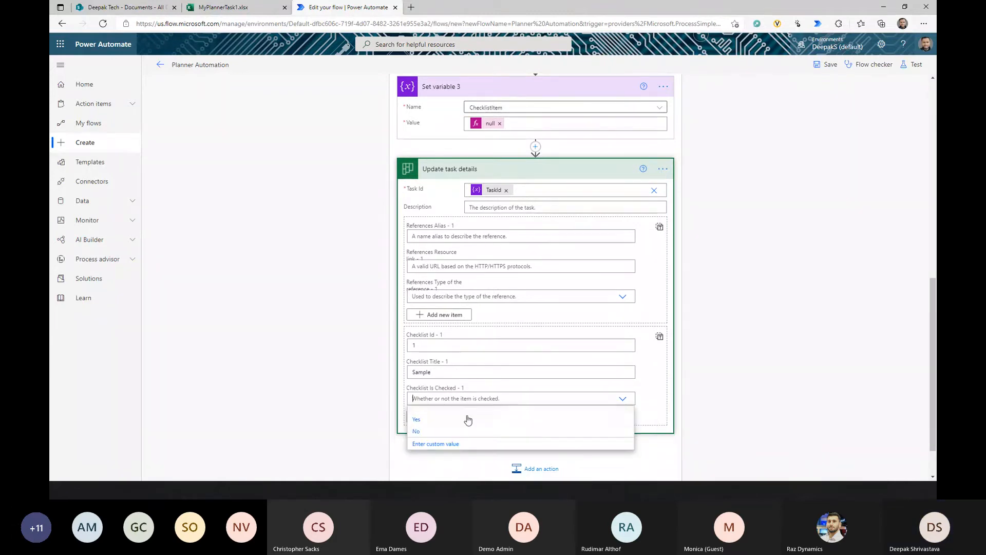
left_click(437, 432)
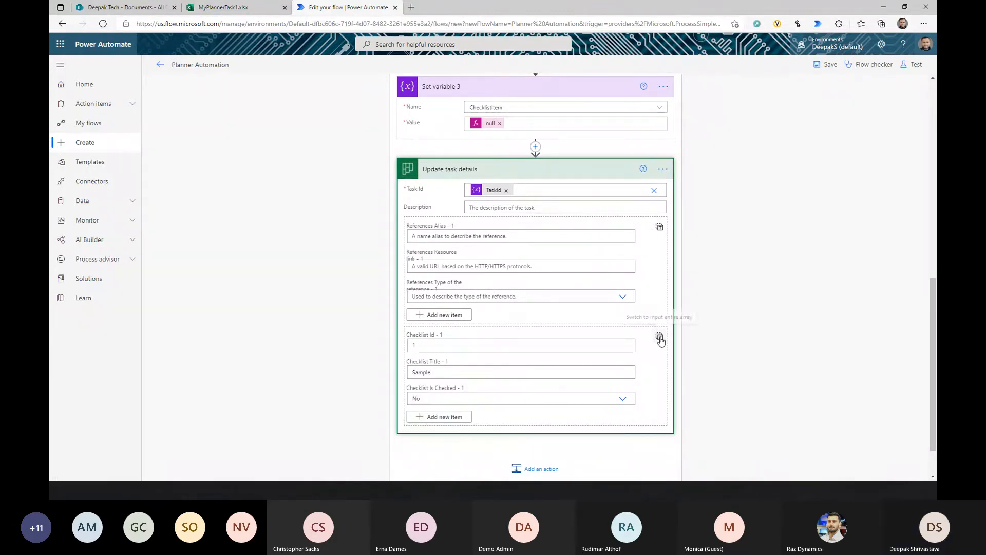
left_click(660, 337)
scroll(707, 366, "down", 1)
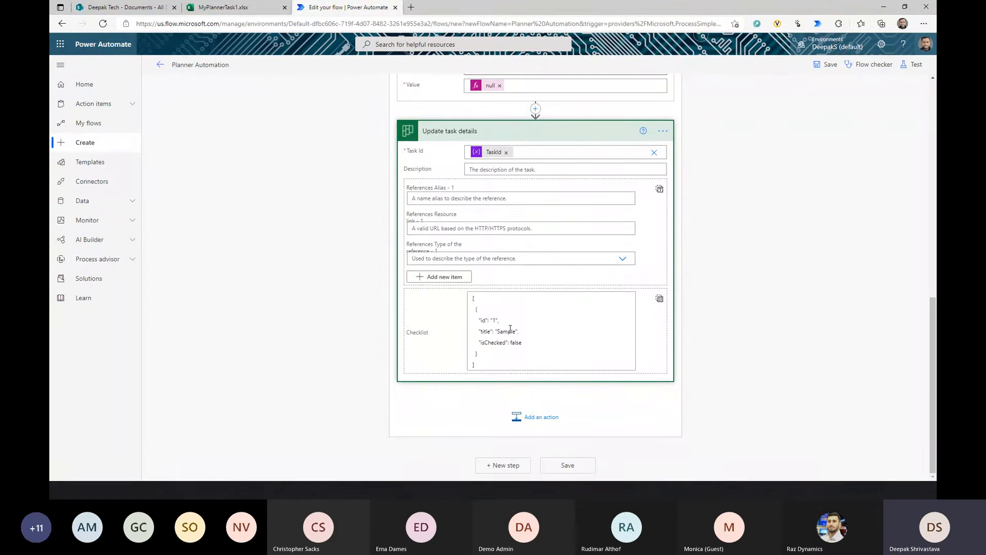
Examine the JSON structure of the Checklist array, including the item object with its id, title and isChecked properties
left_click_drag(485, 368, 457, 306)
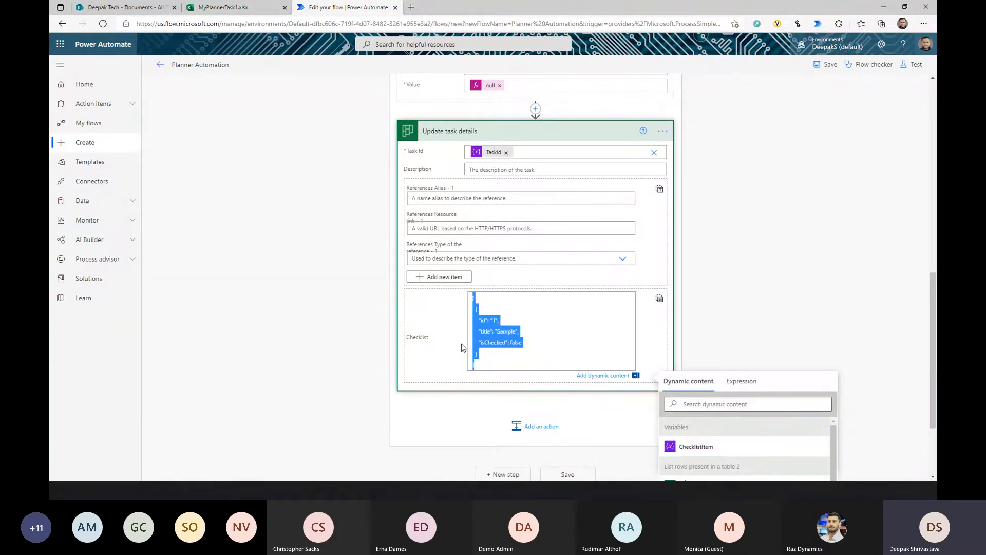
left_click(555, 329)
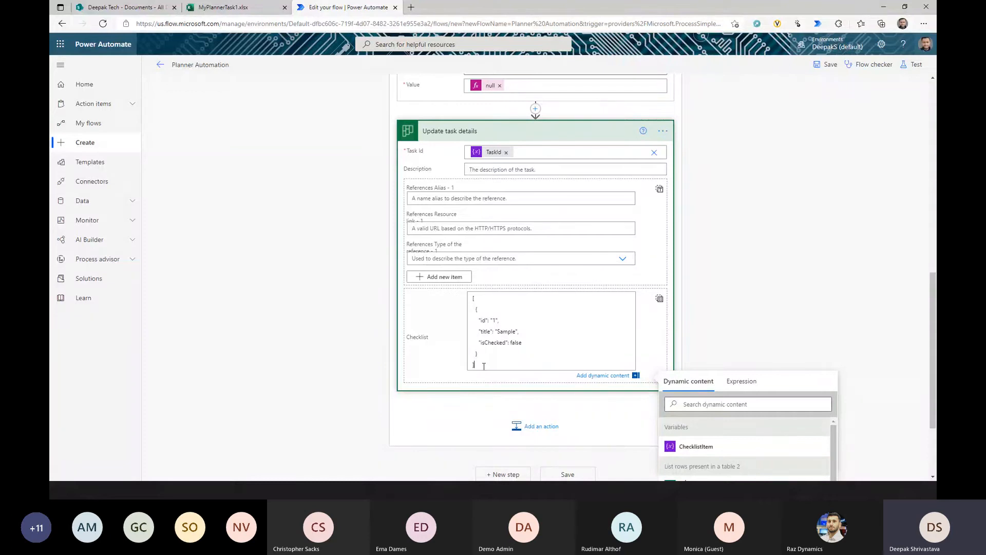
mouse_move(484, 366)
left_mouse_down()
mouse_move(465, 294)
mouse_move(509, 343)
mouse_move(485, 353)
left_mouse_up()
left_click(489, 307)
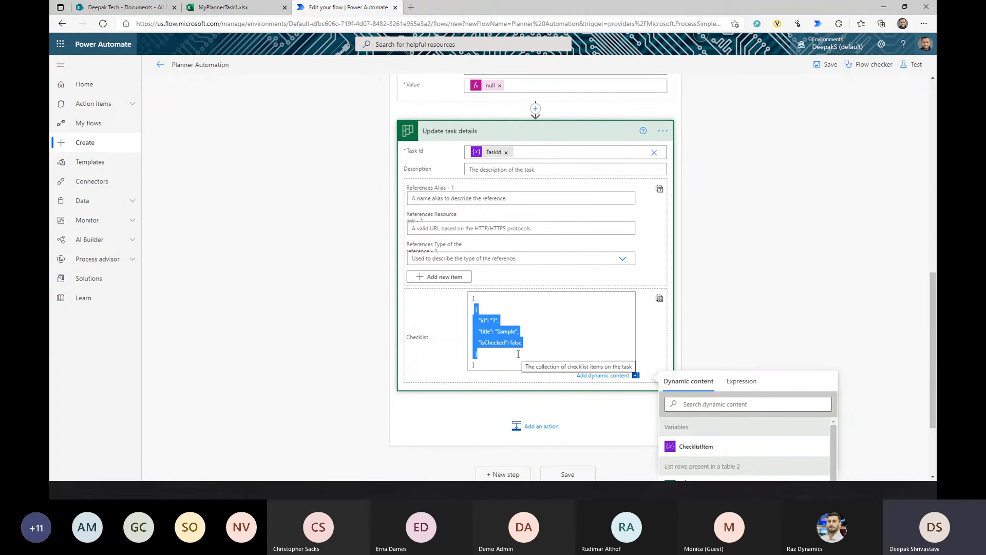
left_click(535, 324)
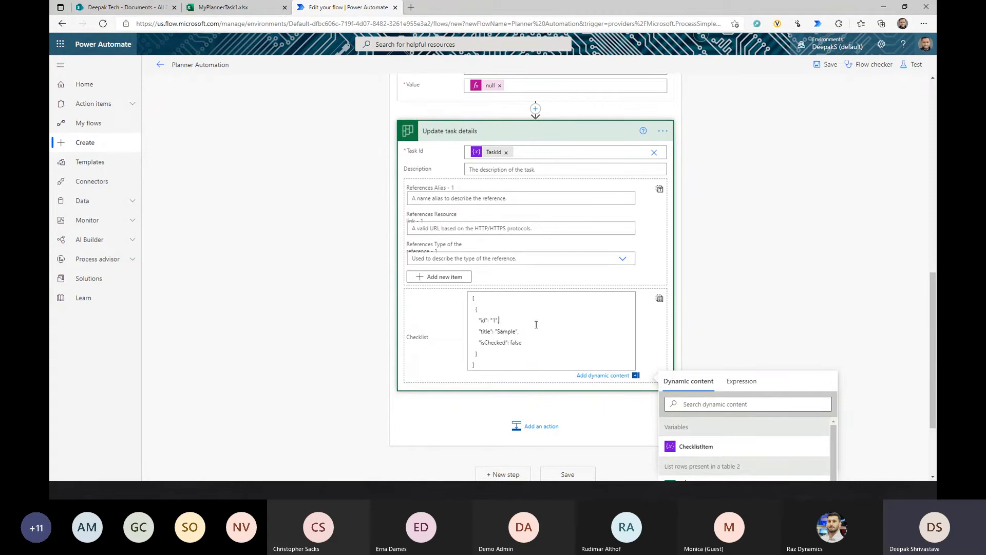
double_click(485, 331)
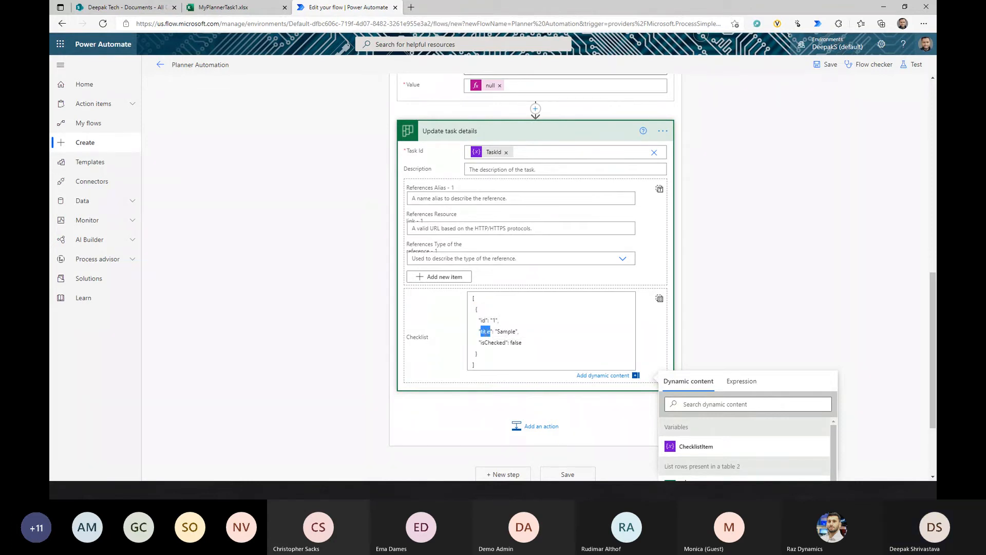
left_click(497, 342)
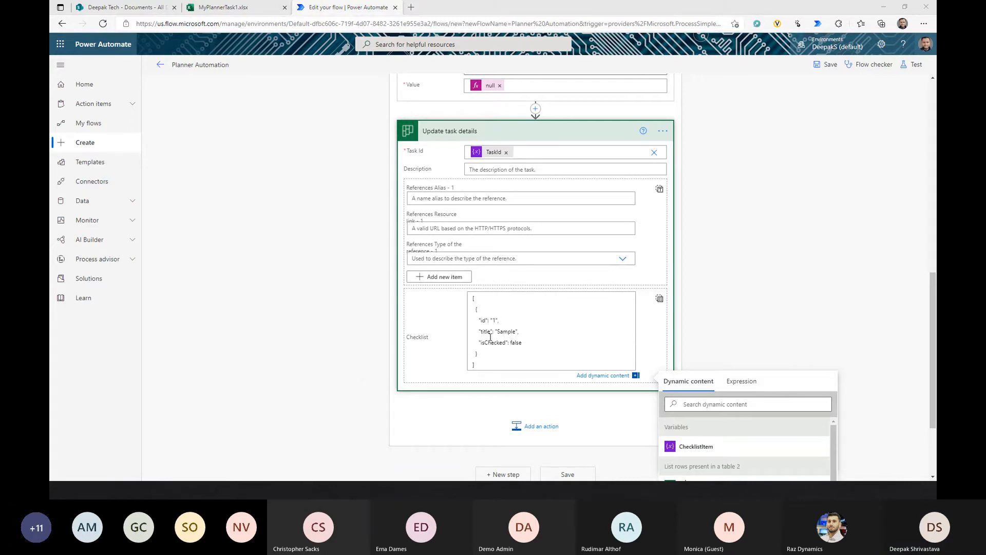
scroll(508, 338, "down", 1)
left_click_drag(495, 291, 474, 248)
Insert a Set variable action between Set variable 3 and Update task details, and choose ChecklistItem as its variable
scroll(520, 253, "up", 3)
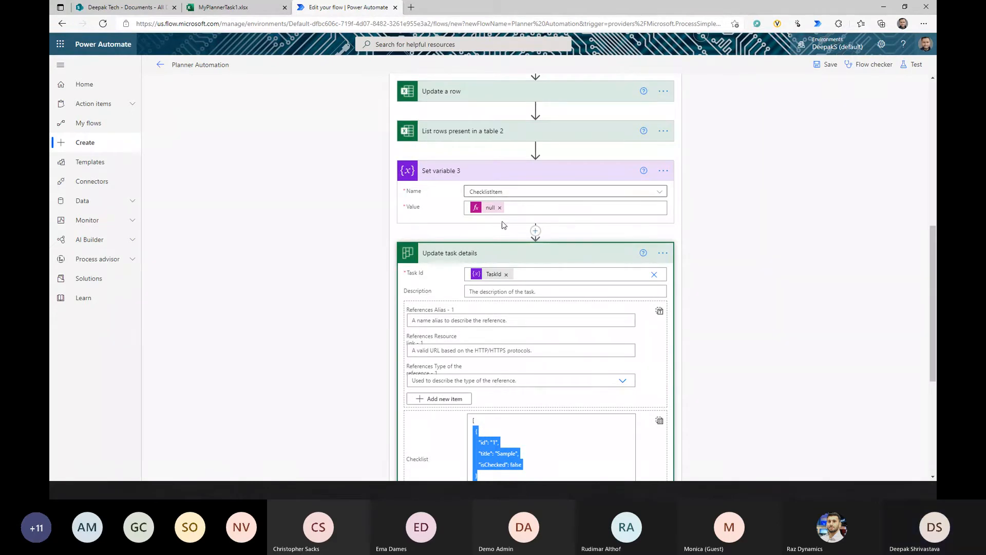
scroll(513, 216, "down", 1)
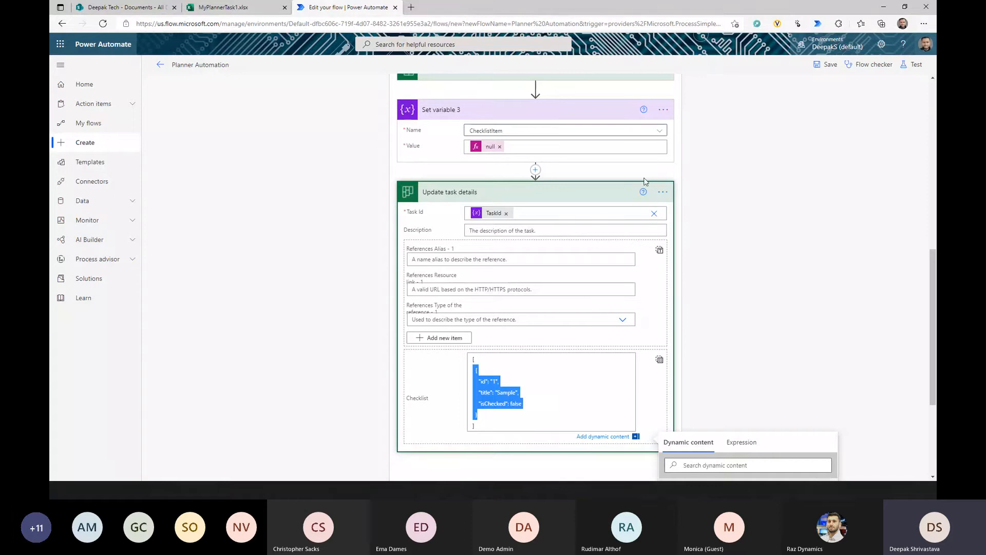
left_click(535, 169)
left_click(526, 185)
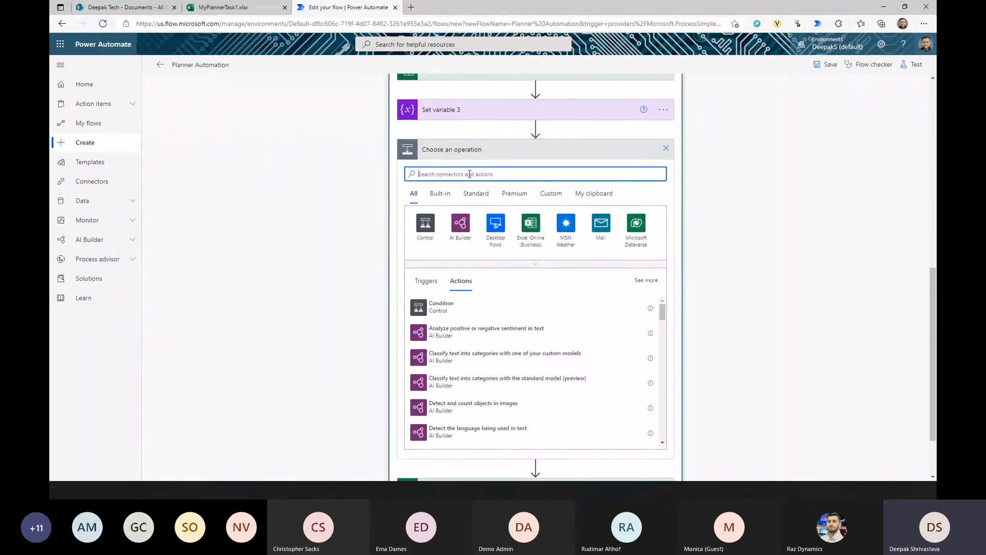
type("var")
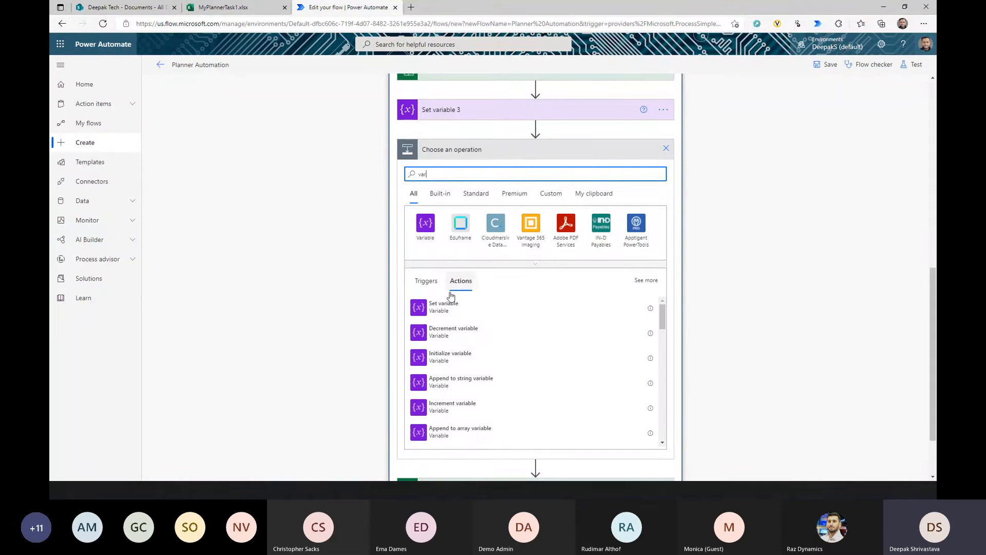
left_click(446, 307)
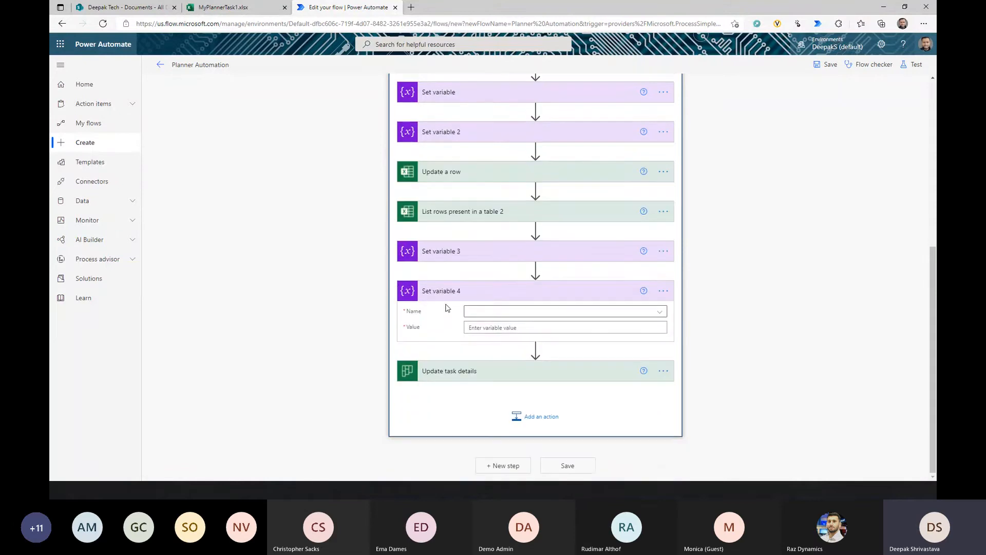
left_click(659, 314)
left_click(660, 313)
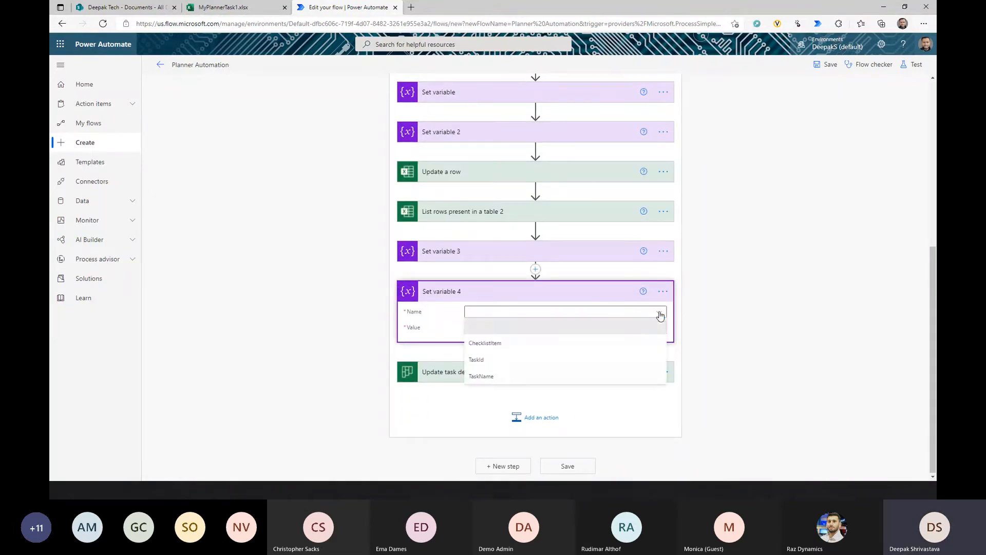
left_click(512, 344)
left_click(511, 327)
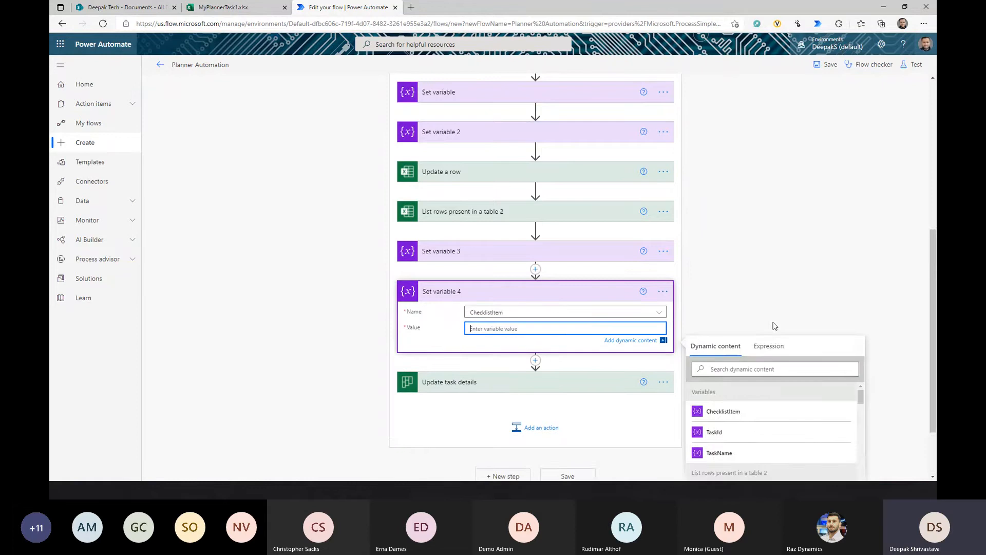
Copy the single item object from the Checklist array into the value of Set variable 4 and remove the surrounding blank lines
left_click(531, 303)
scroll(607, 324, "down", 3)
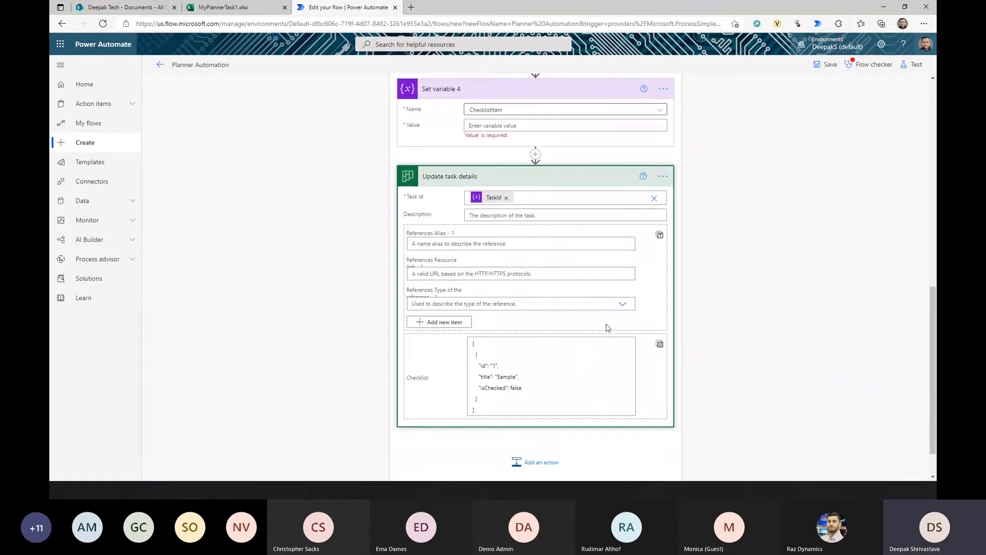
left_click_drag(476, 311, 488, 351)
key("ctrl+c")
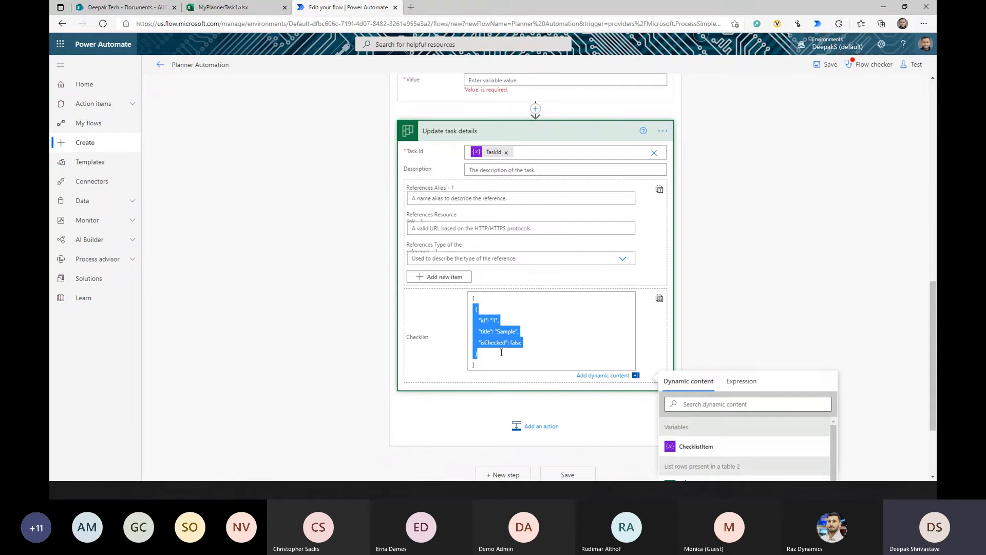
scroll(562, 240, "up", 3)
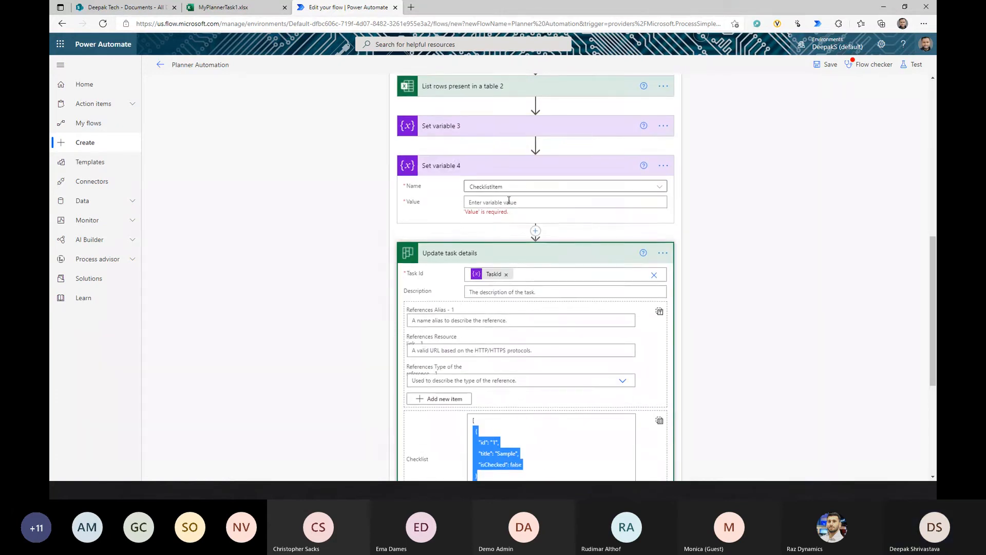
left_click(508, 201)
key("ctrl+v")
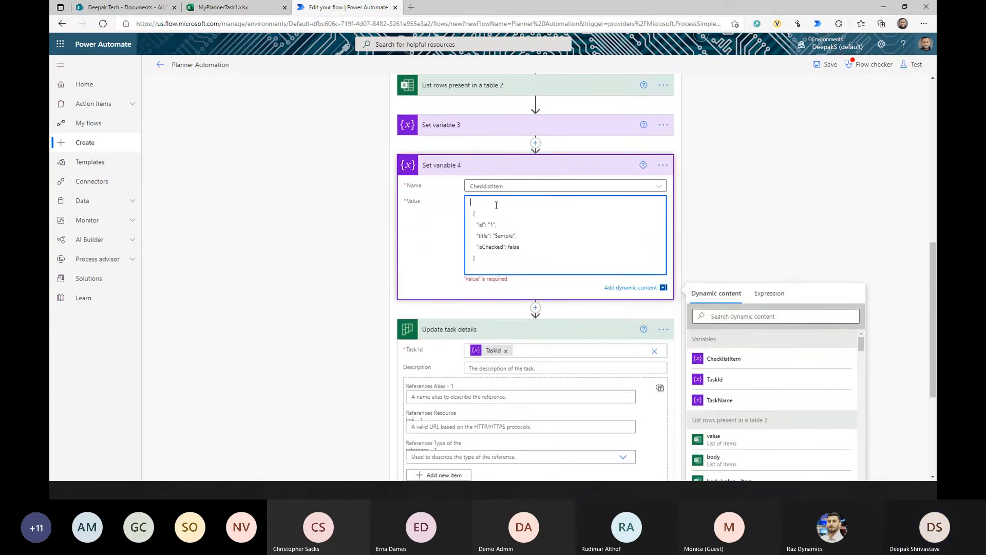
key("Delete")
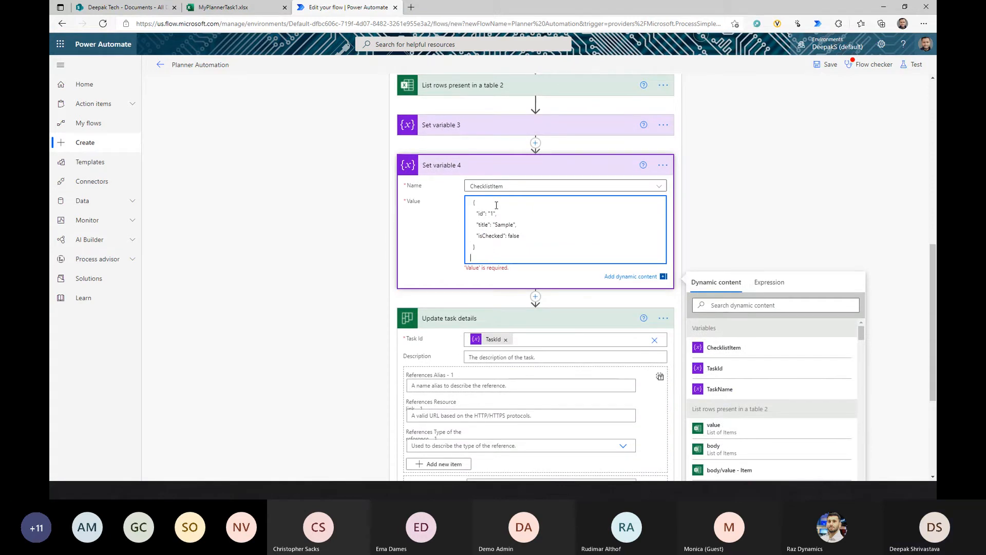
key("BackSpace")
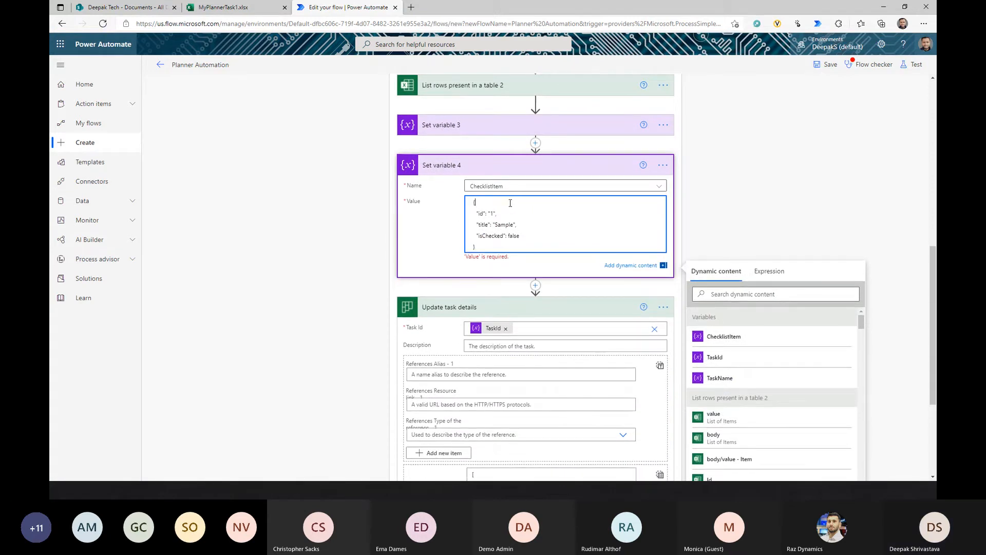
Replace the id value 1 in the Set variable 4 object with the Id column from List rows present in a table 2
left_click(758, 217)
left_click(491, 215)
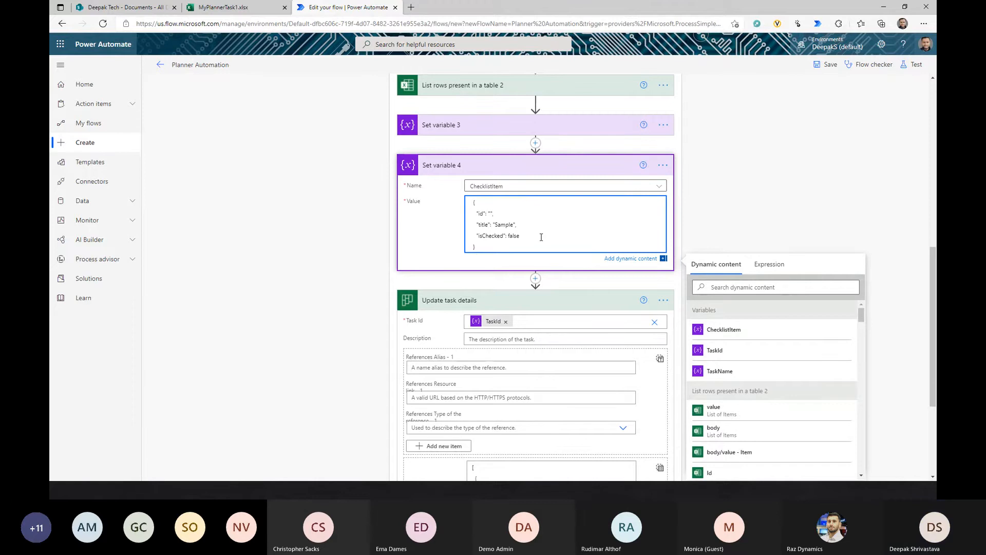
scroll(779, 419, "down", 1)
scroll(777, 417, "down", 2)
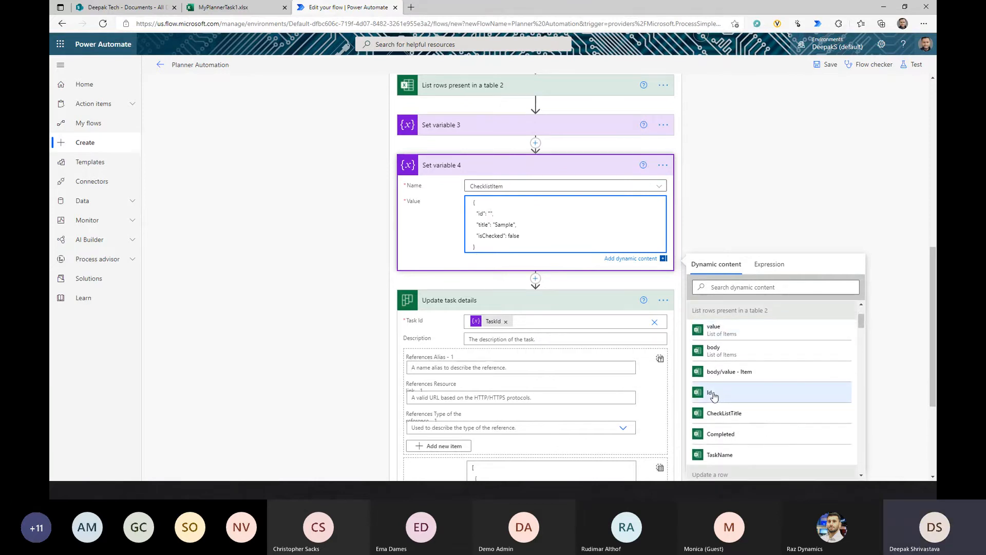
left_click(216, 7)
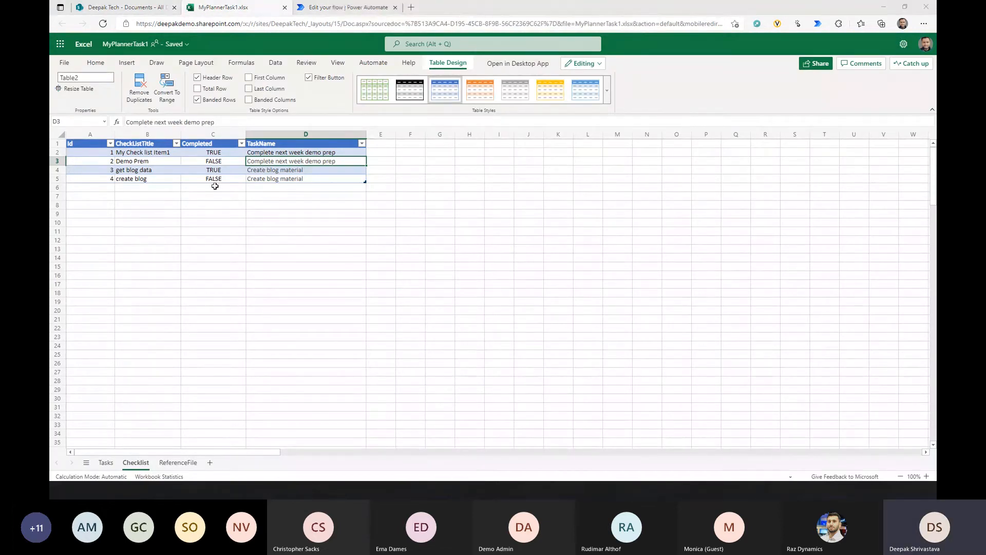
left_click(351, 7)
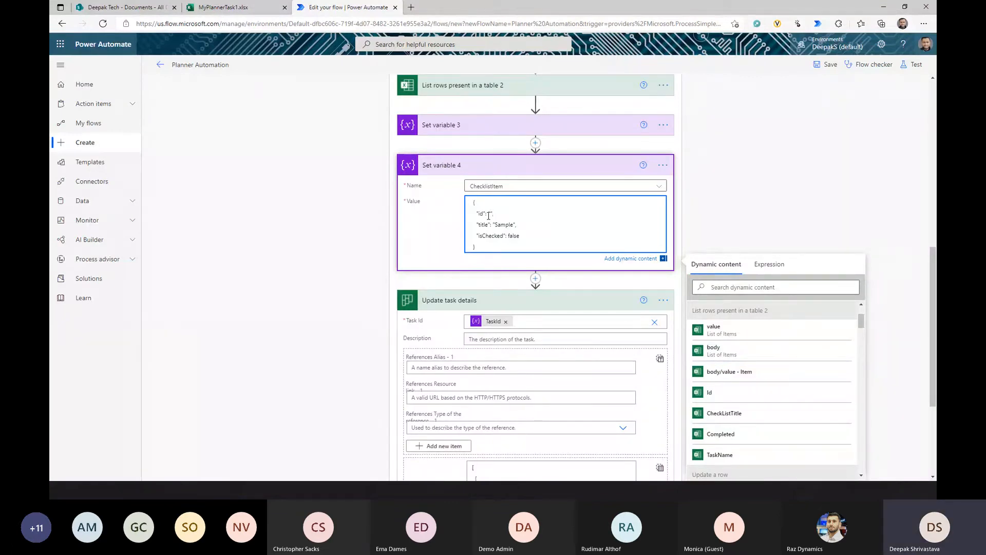
left_click(735, 392)
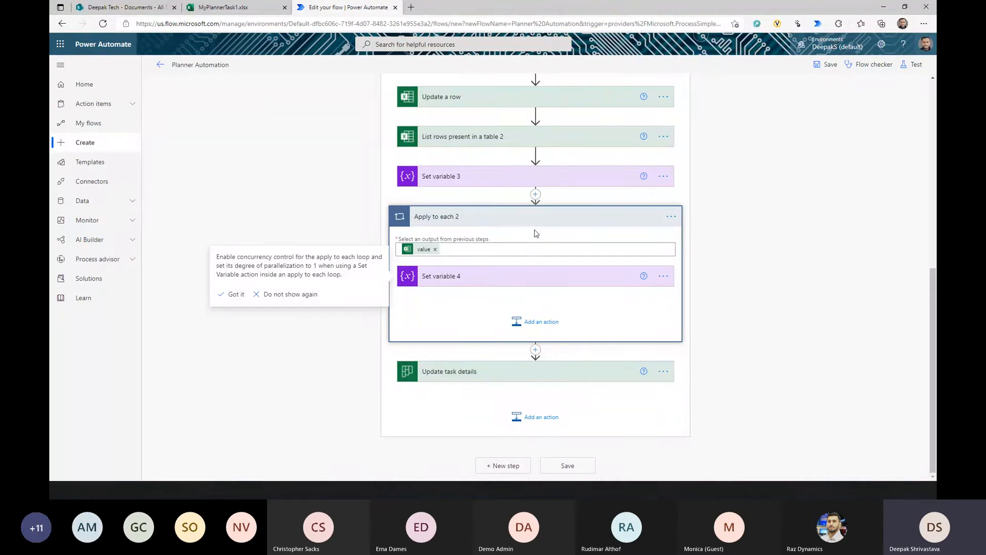
Replace the title text Sample in the Set variable 4 object with the CheckListTitle column from List rows present in a table 2
left_click(538, 285)
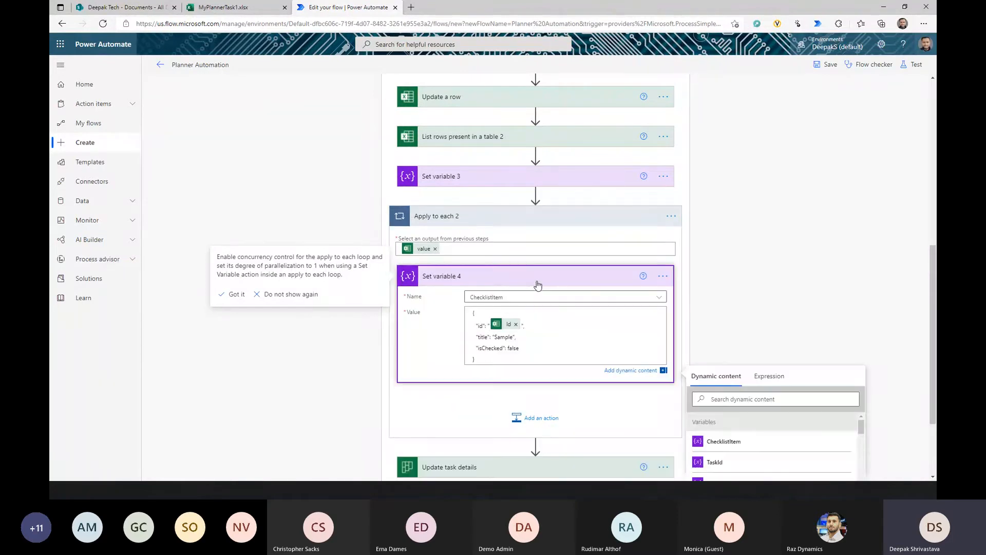
scroll(719, 337, "down", 1)
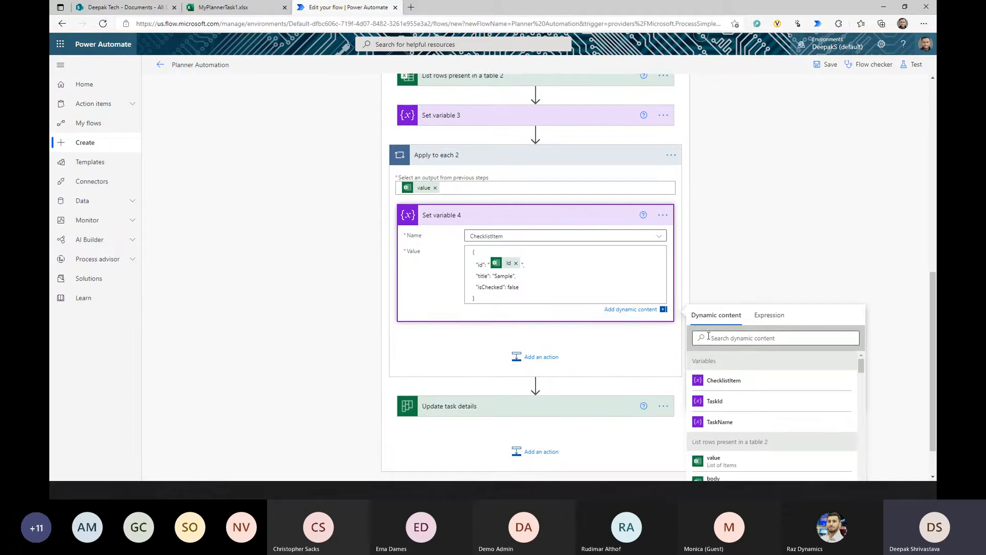
double_click(504, 276)
scroll(781, 414, "down", 5)
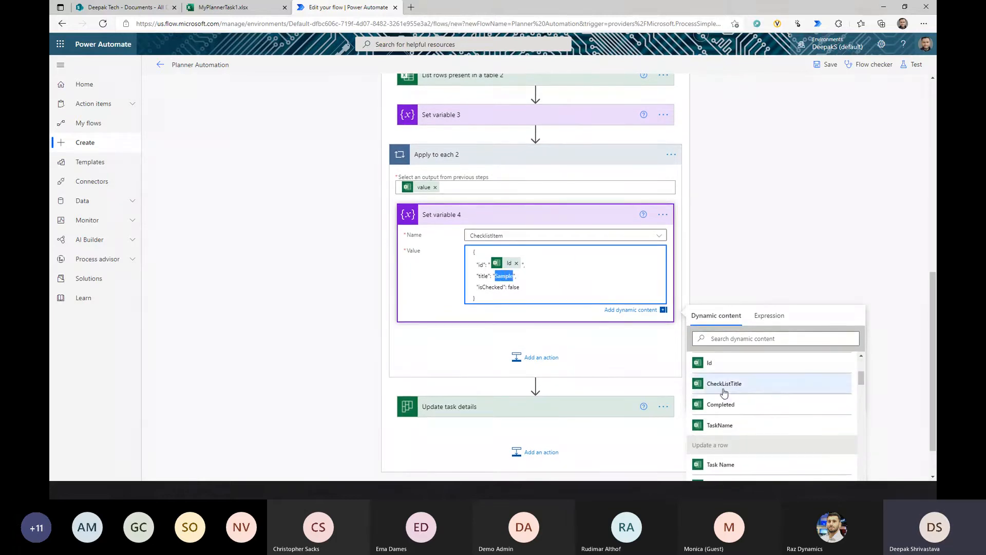
left_click(748, 384)
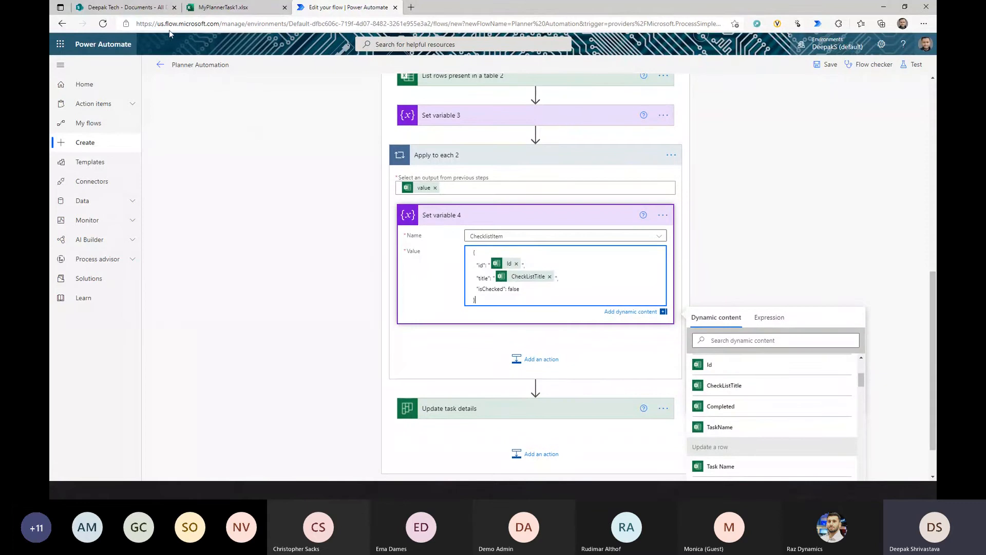
Select the isChecked value in Set variable 4 and check it against the Completed column of the Checklist sheet in the Excel workbook
left_click(224, 7)
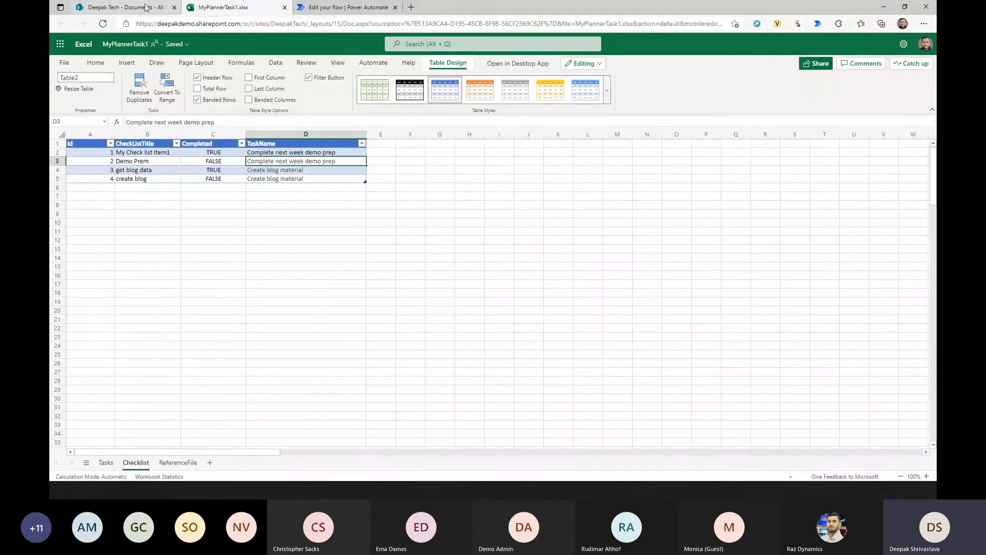
left_click(319, 7)
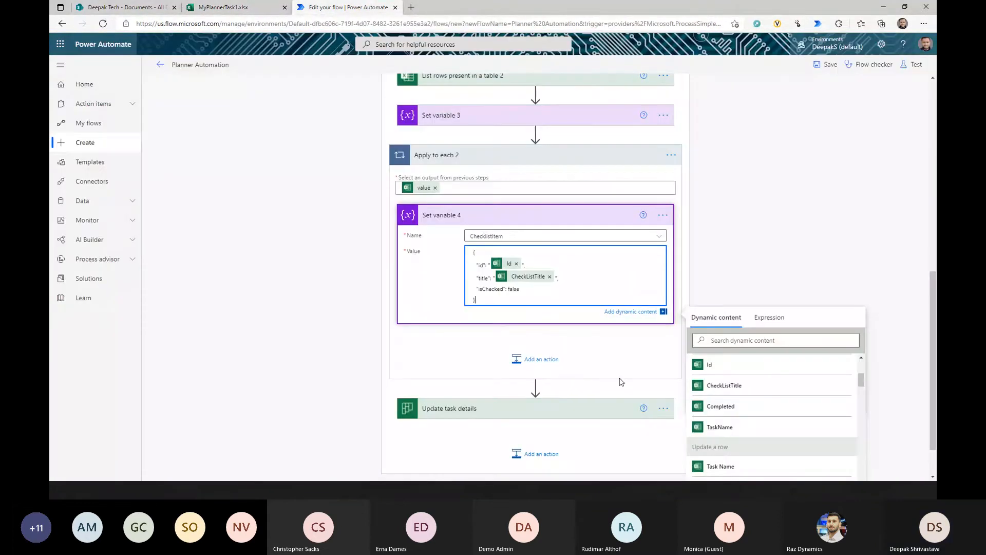
double_click(514, 289)
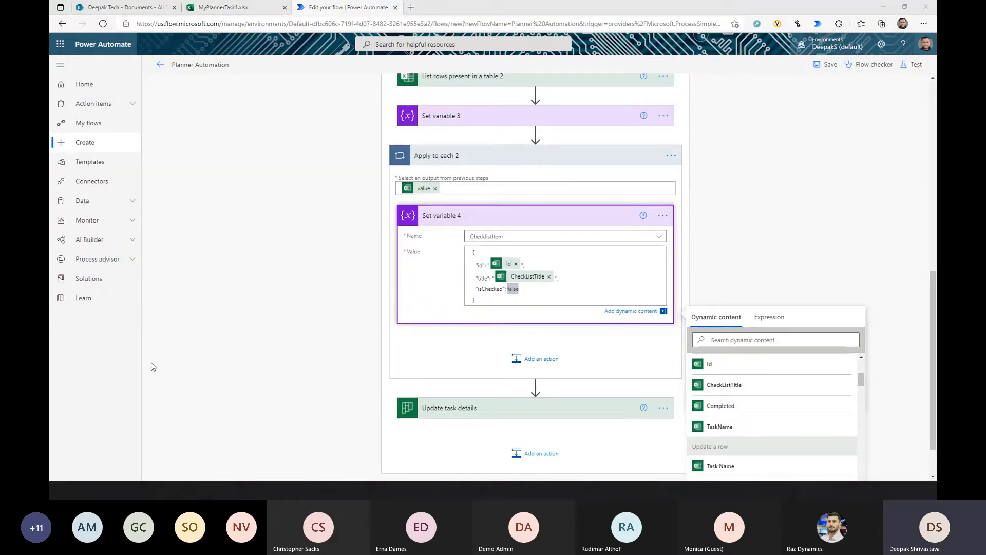
scroll(929, 306, "down", 1)
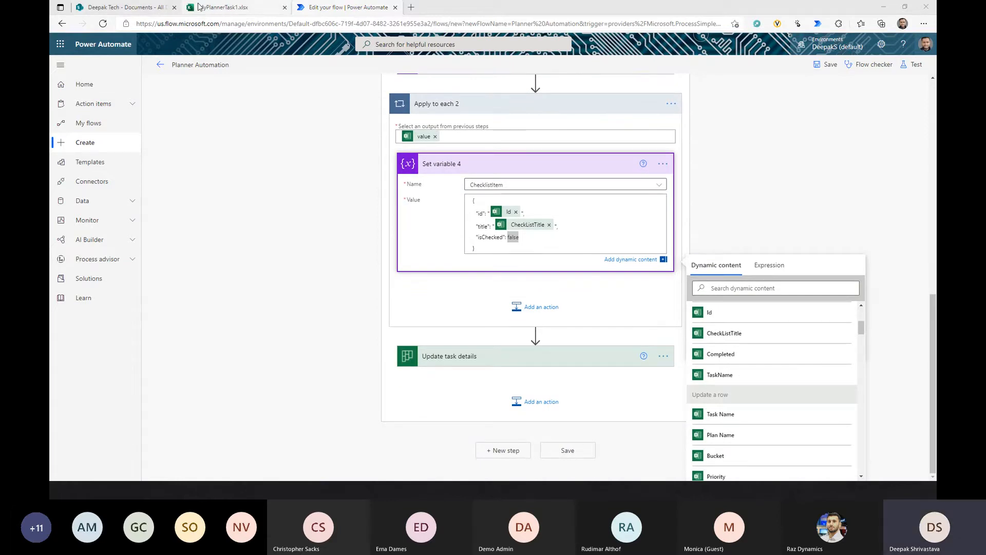
left_click(211, 7)
left_click(214, 150)
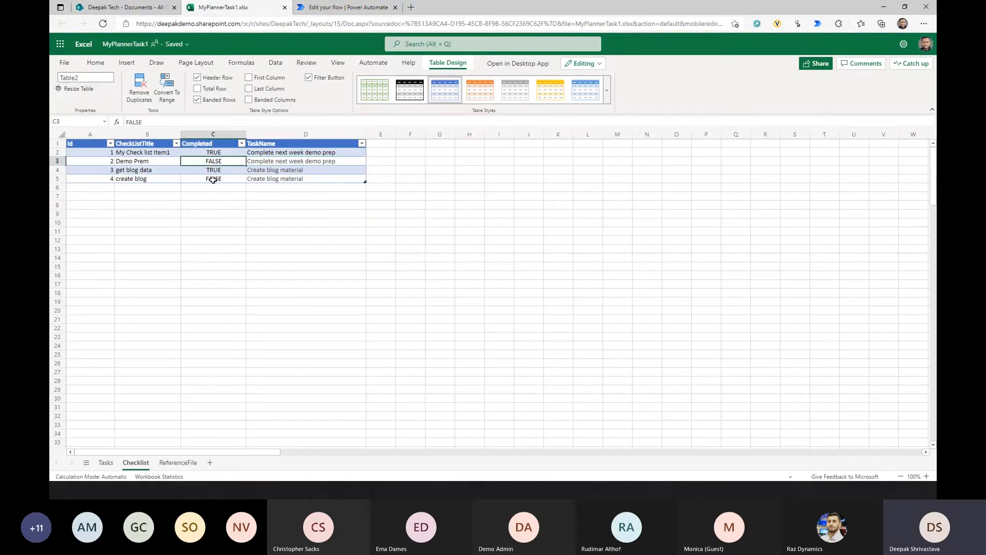
left_click(215, 162)
left_click(214, 177)
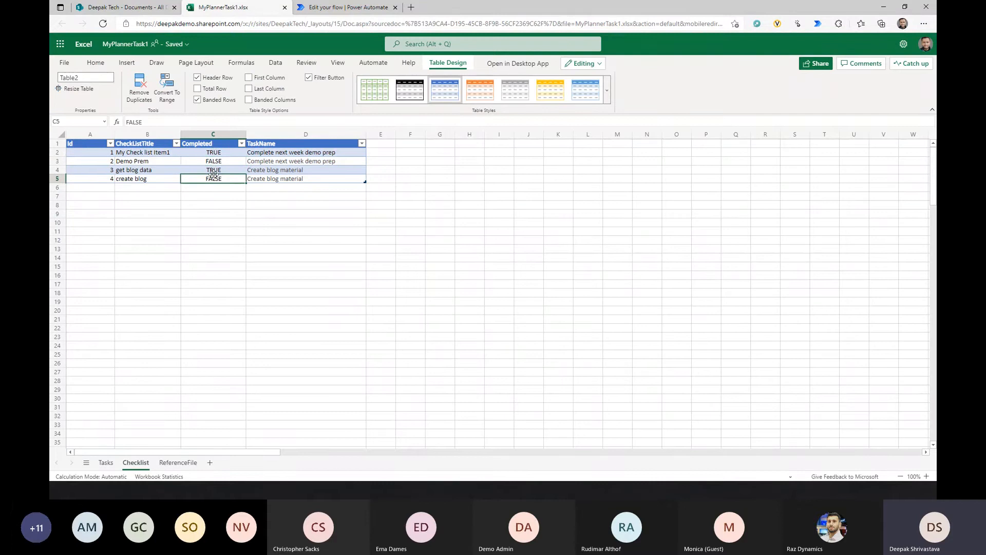
left_click(345, 8)
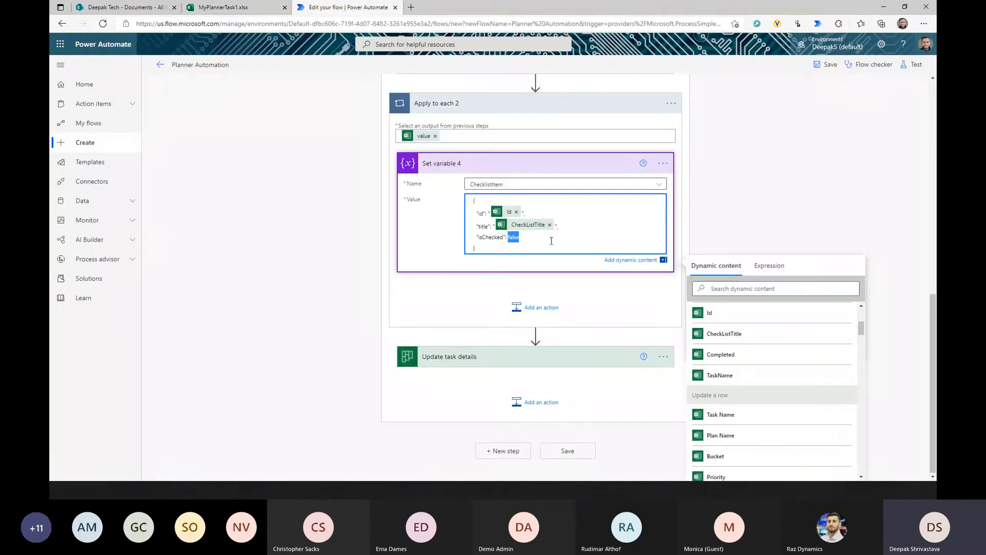
Paste the copied if(equals(...)) formula that compares the Completed column with 'False' as a new expression for isChecked
left_click(783, 269)
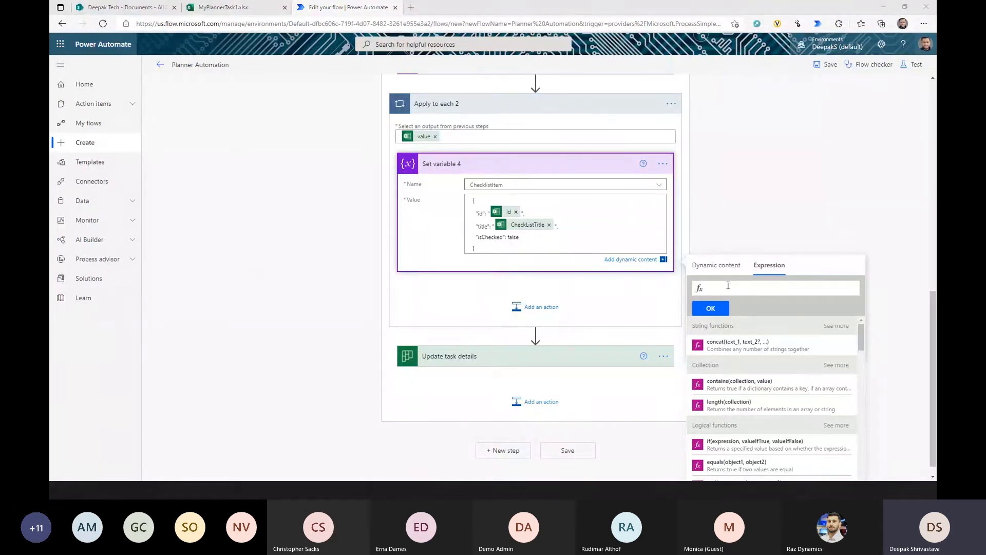
left_click(757, 286)
key("ctrl+v")
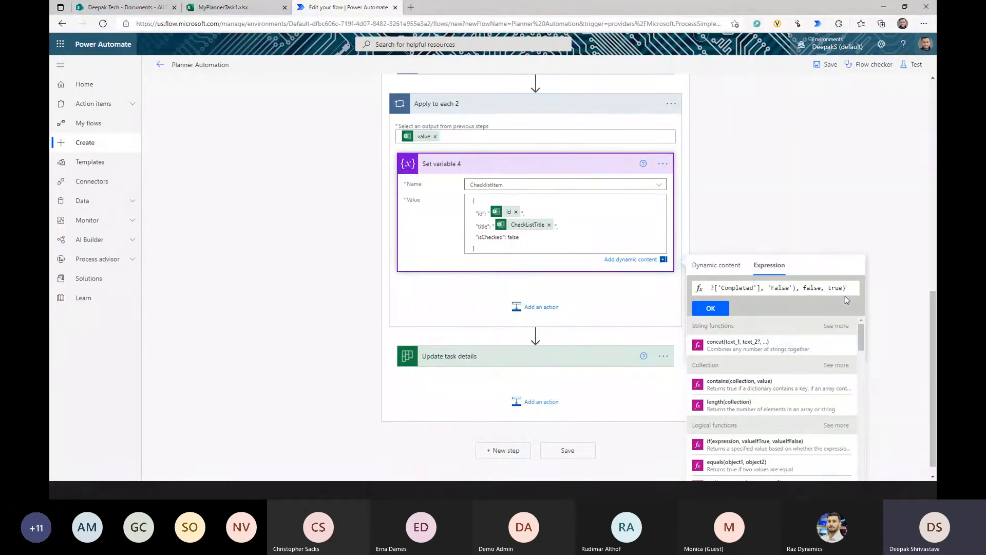
Examine the pasted expression from its end back to the beginning, including the if, equals and items functions
key("Left")
key("Left")
key("Left")
key("Left")
key("Left")
key("Left")
key("Left")
key("Left")
key("Left")
key("Left")
key("Left")
key("Left")
key("Left")
key("Left")
key("Left")
key("Left")
key("Left")
key("Left")
key("Left")
key("Left")
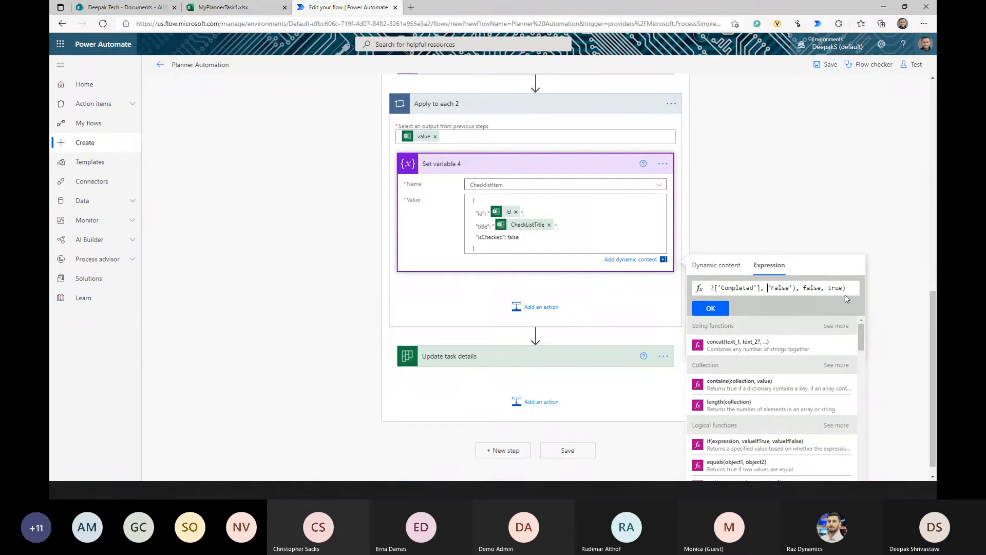
key("Left")
key("Left")
key("Left")
key("Left")
key("Left")
key("Left")
key("Left")
key("Left")
key("Left")
key("Left")
key("Left")
key("Left")
key("Left")
key("Left")
key("Left")
key("Left")
key("Left")
key("Left")
key("Left")
key("Left")
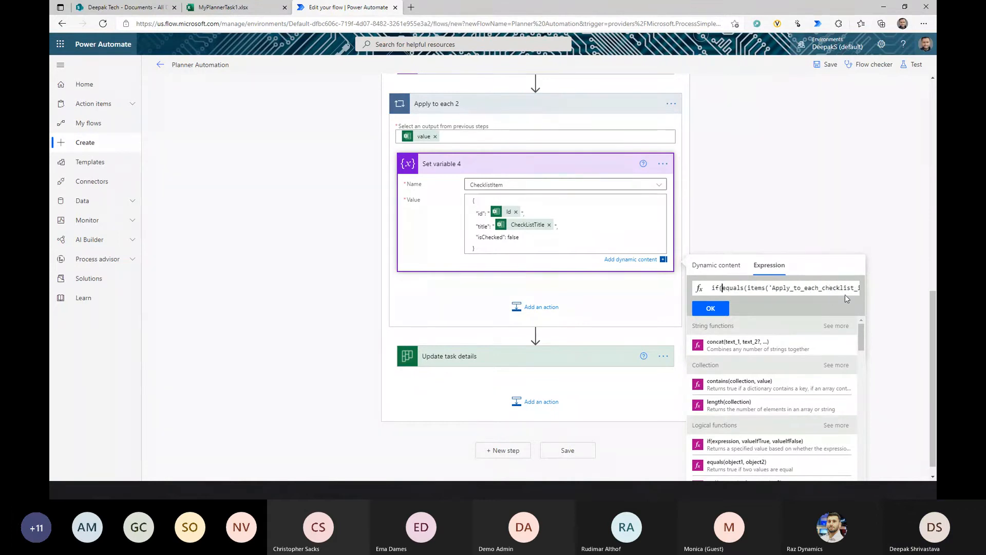
key("Left")
key("Left")
key("Left")
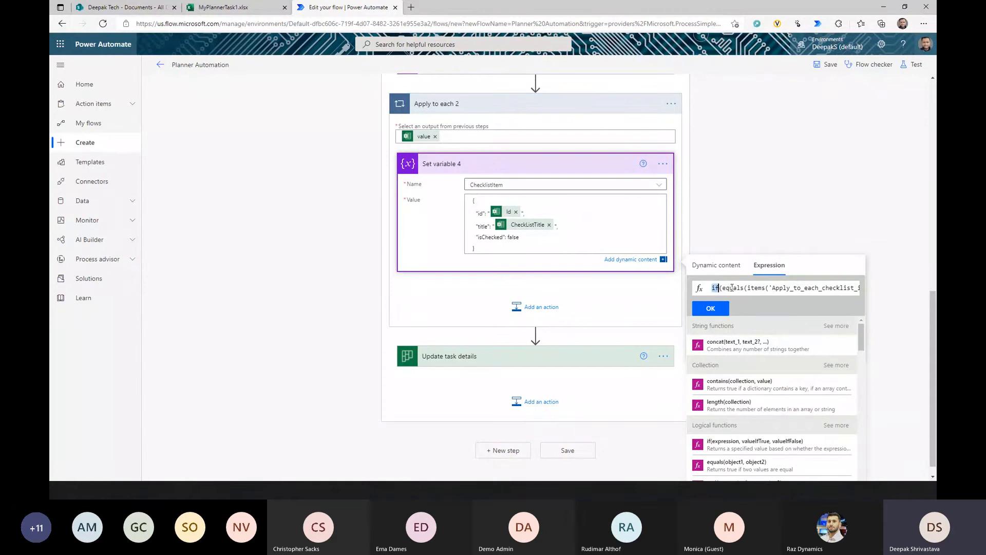
double_click(732, 288)
left_click(759, 289)
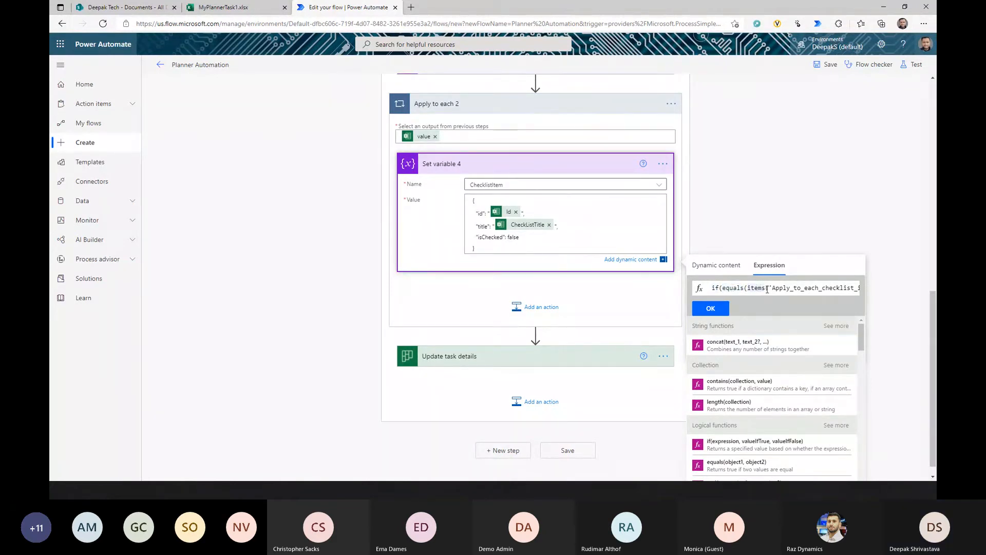
Change the loop name in the expression's items function to Apply_to_each_2
left_click(820, 289)
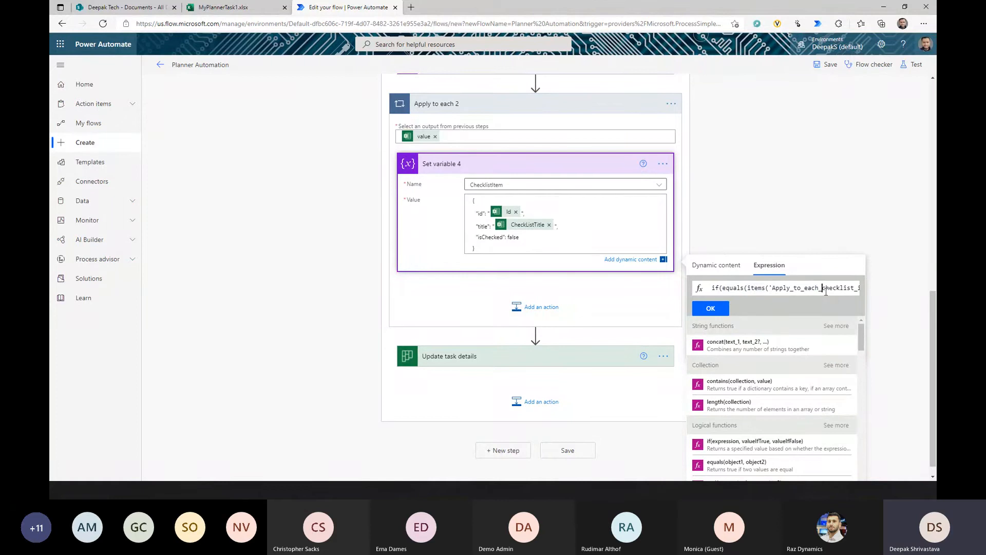
key("Delete")
key("Delete")
key("Delete")
key("Delete")
key("Delete")
key("Delete")
key("Delete")
key("Delete")
key("Delete")
key("Delete")
key("Delete")
key("Delete")
key("Delete")
key("Delete")
key("Delete")
type("2")
Review the parts of if(equals(items('Apply_to_each_2')?['Completed'], 'False'), false, true) and insert the expression as the isChecked value
left_click_drag(747, 288, 840, 288)
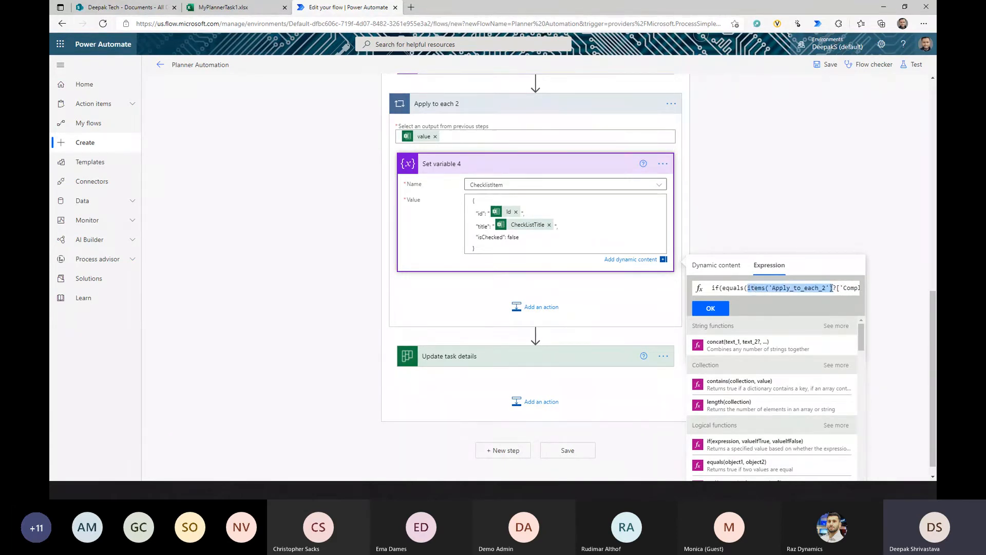
double_click(846, 288)
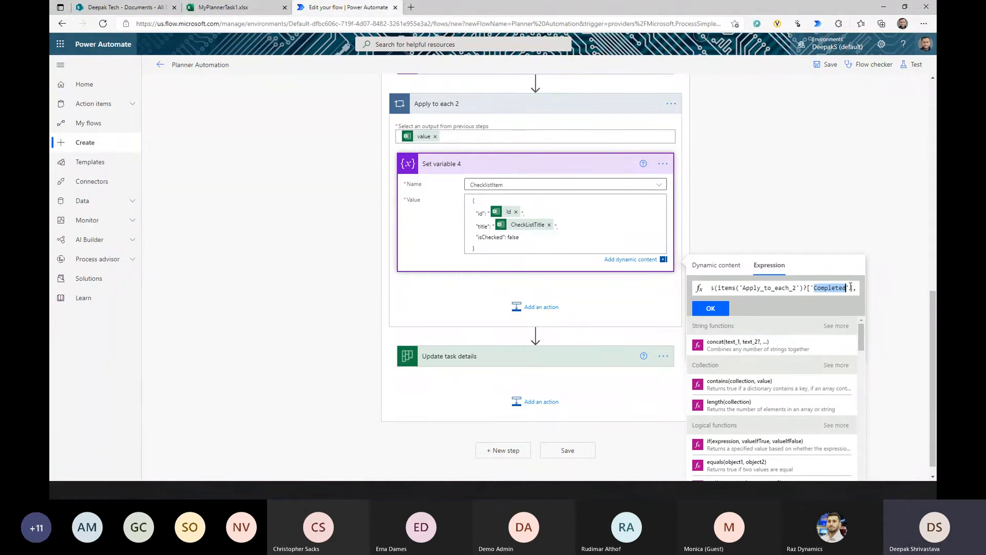
left_click_drag(855, 288, 848, 304)
double_click(814, 289)
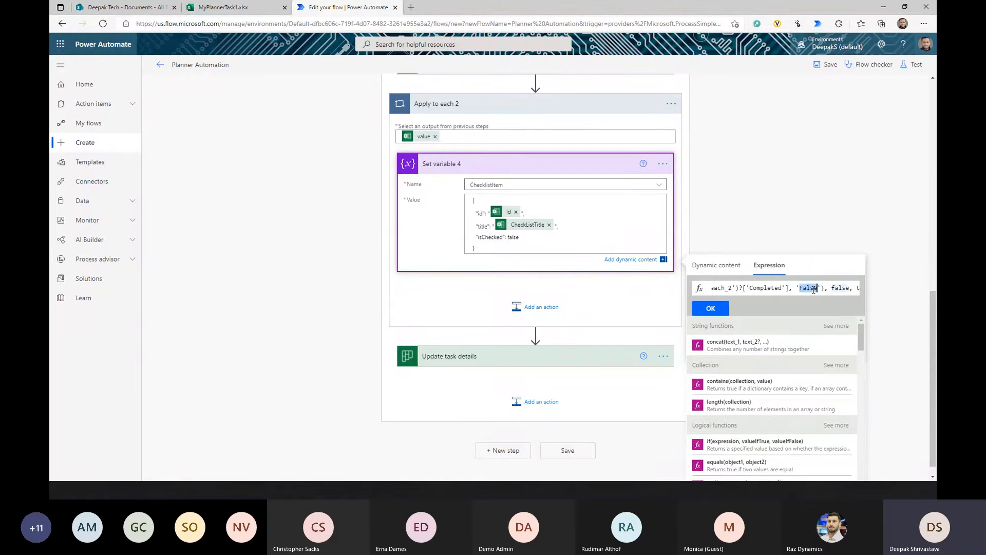
double_click(842, 288)
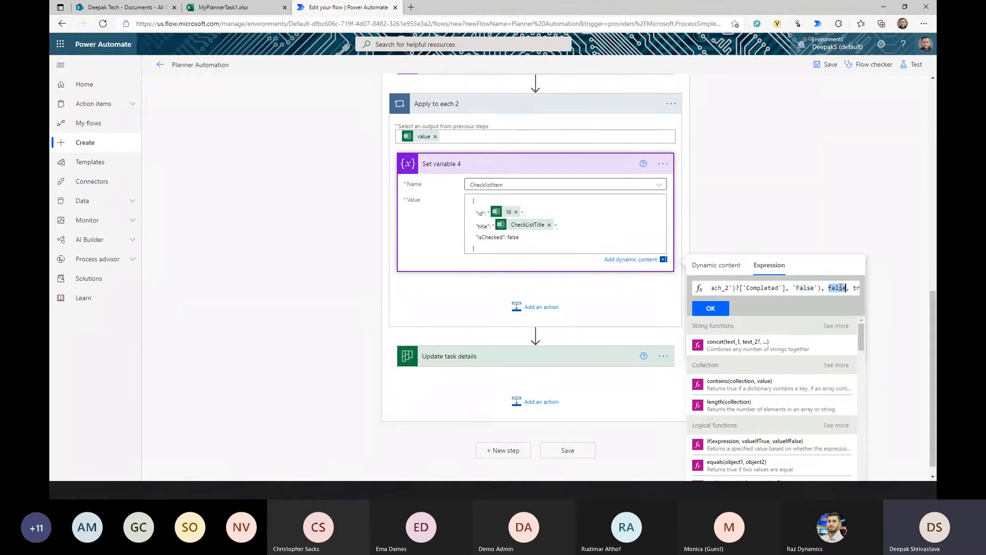
left_click(854, 288)
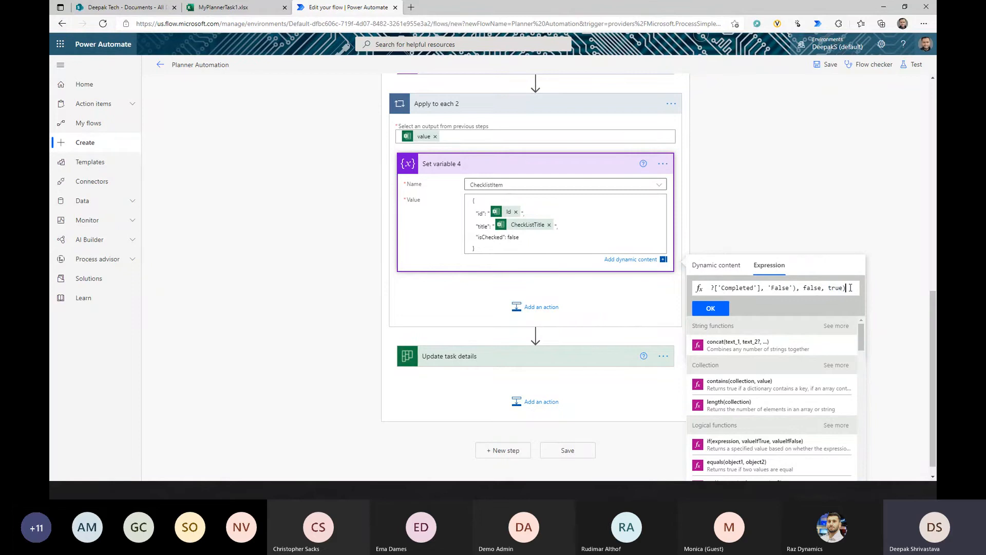
left_click_drag(853, 288, 701, 293)
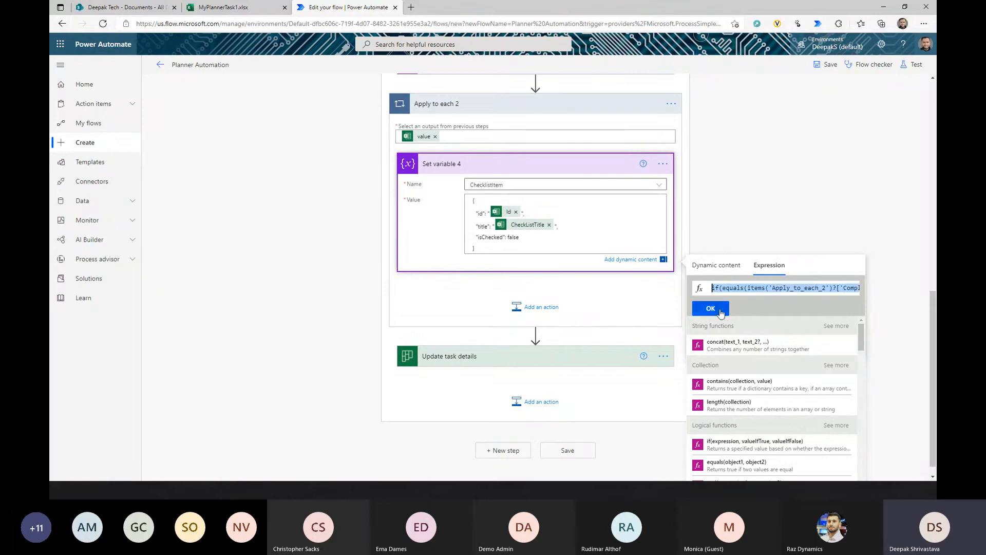
left_click(711, 308)
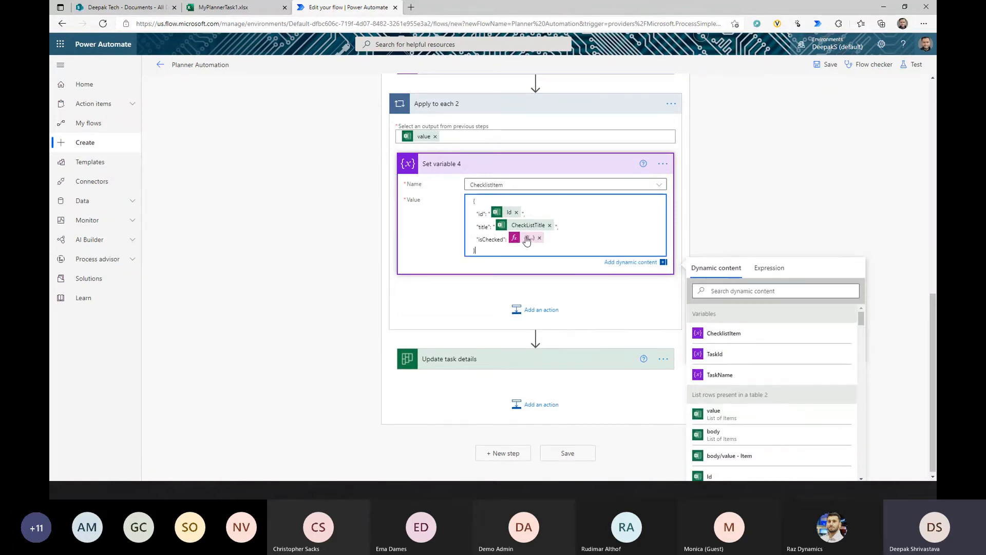
View the full inserted isChecked expression and compare it with the Completed column in the Excel workbook
mouse_move(527, 241)
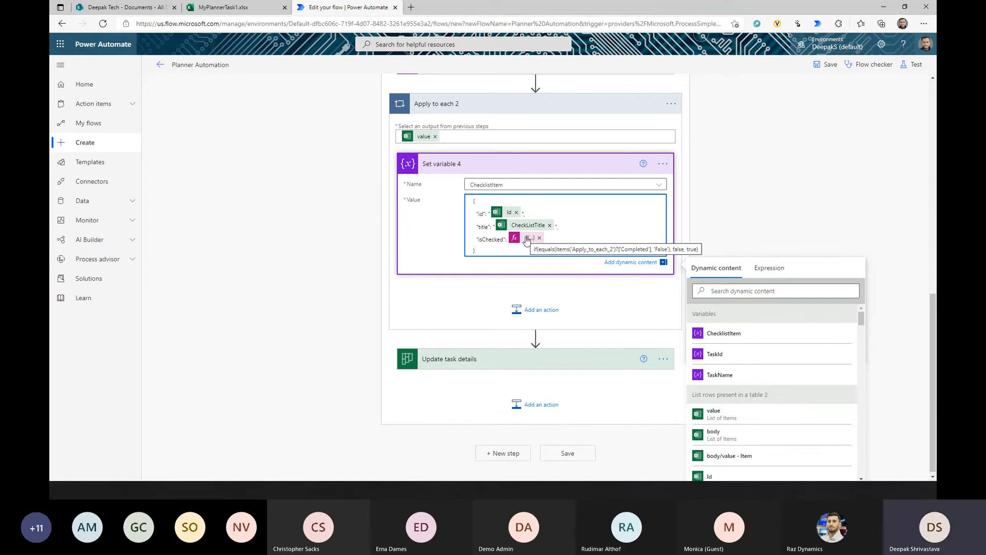
left_click(228, 7)
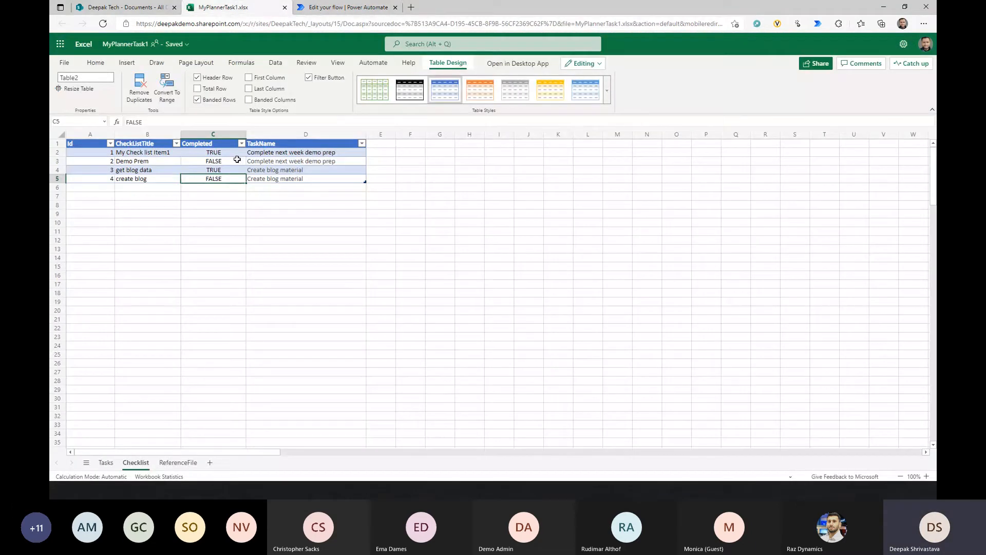
left_click(226, 161)
left_click(329, 5)
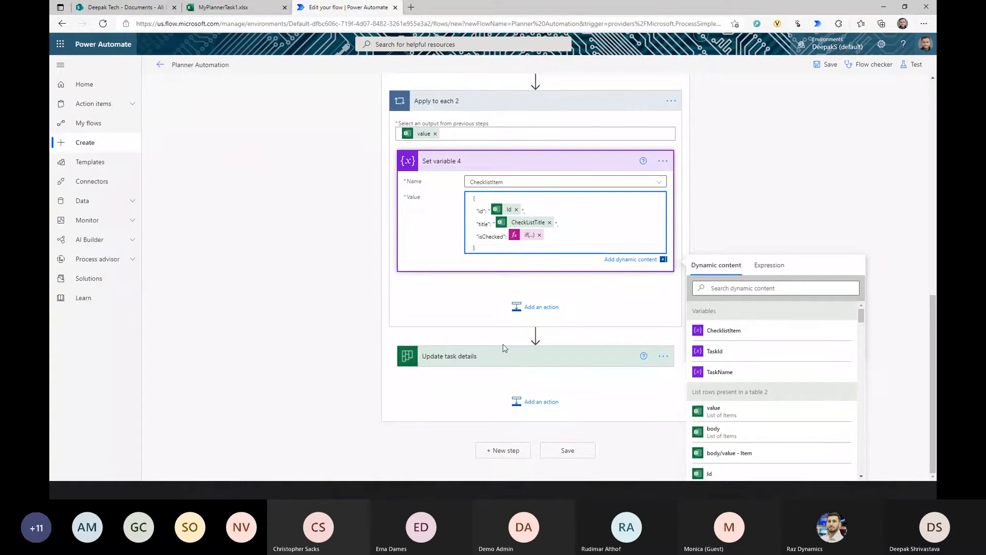
left_click(619, 314)
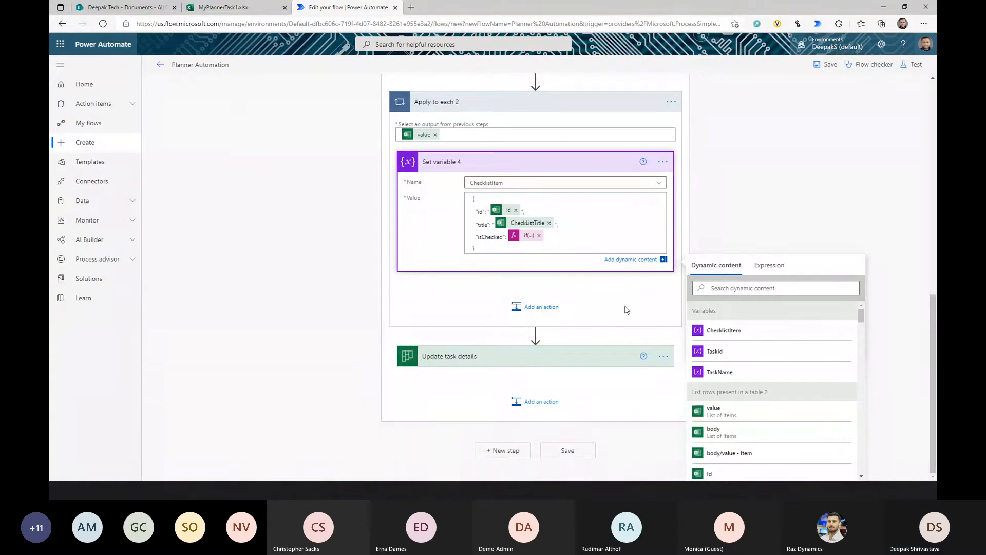
Replace the sample Checklist JSON in Update task details with the ChecklistItem variable and save the flow
left_click(535, 370)
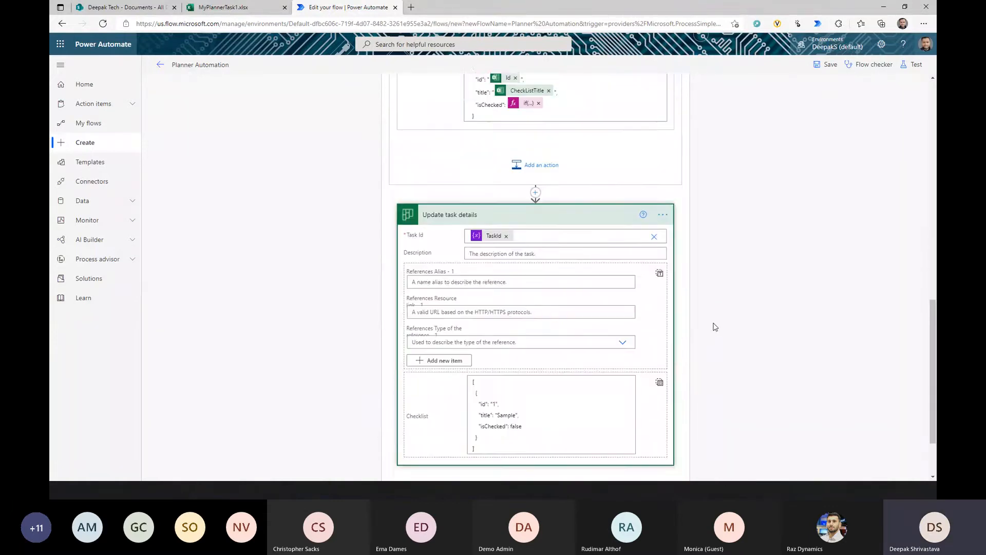
left_click_drag(499, 420, 464, 359)
key("Delete")
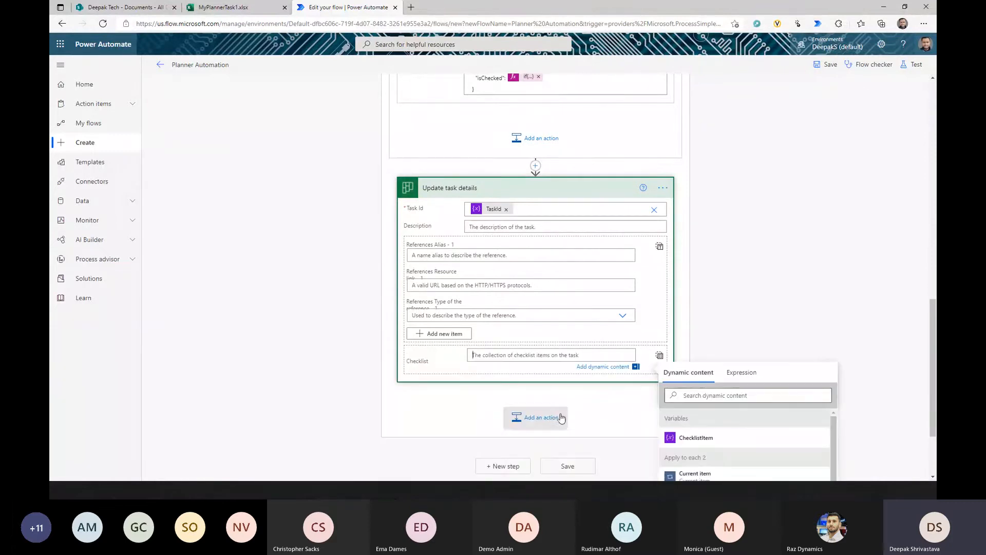
left_click(714, 449)
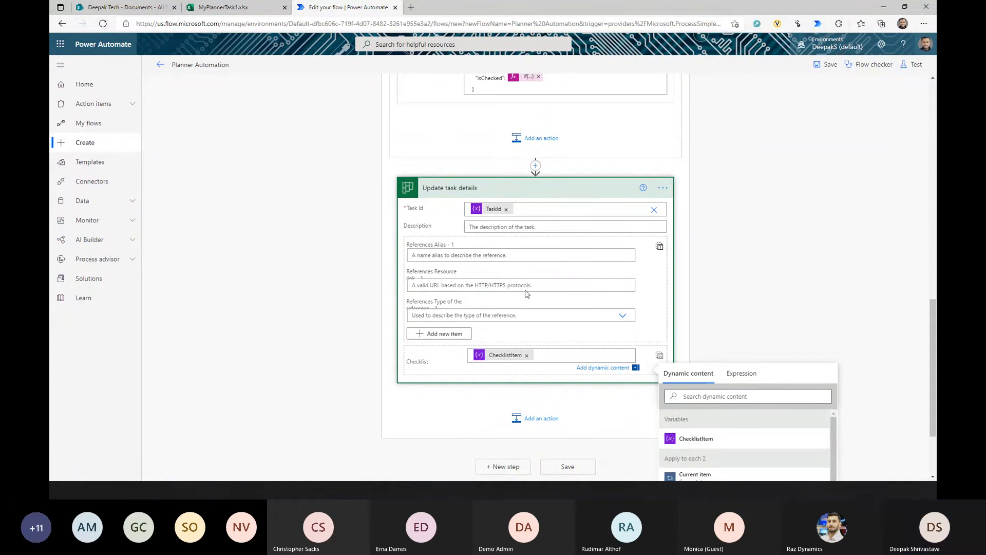
left_click(826, 65)
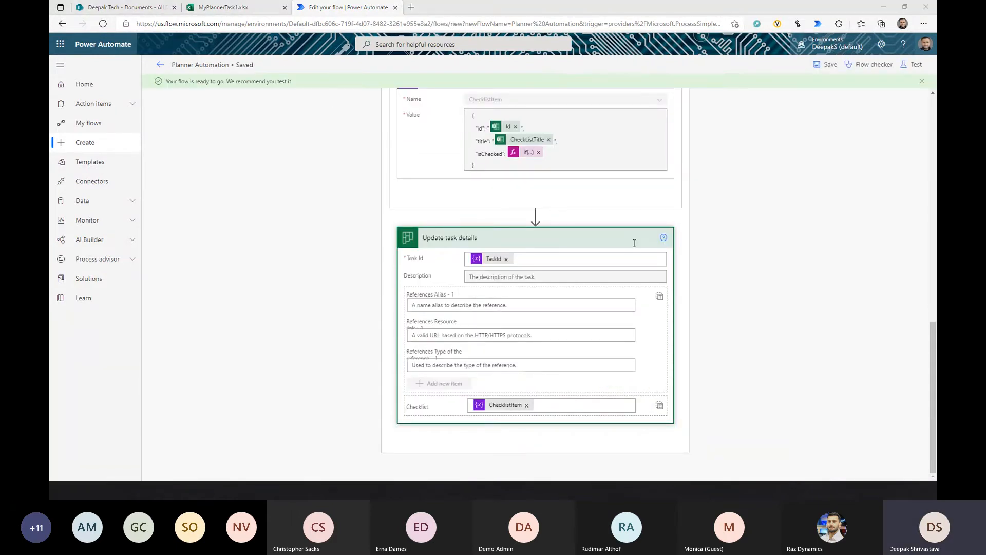
Switch to the Planner Tutorial board in Planner and delete the Create training video task
key("alt+Tab")
left_click(830, 183)
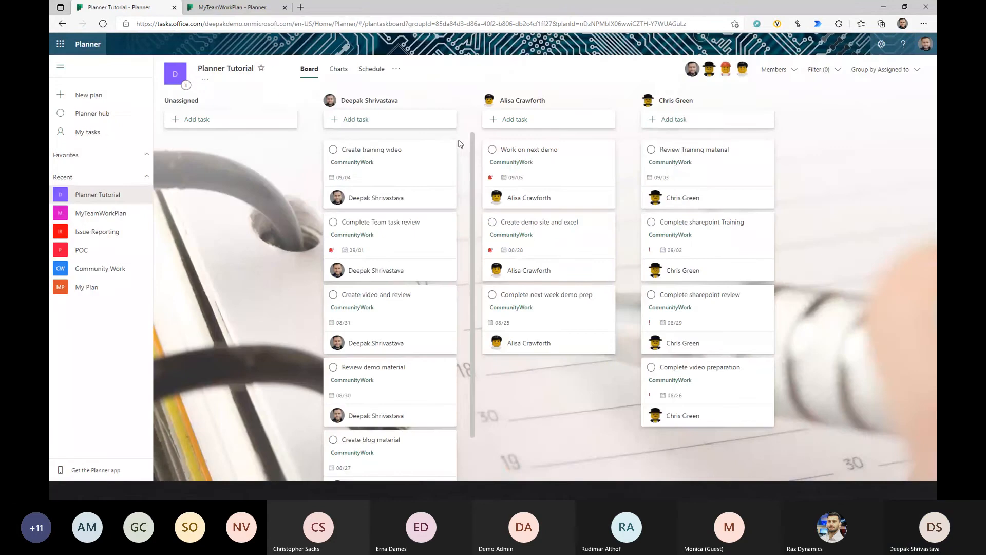
left_click(447, 150)
left_click(470, 245)
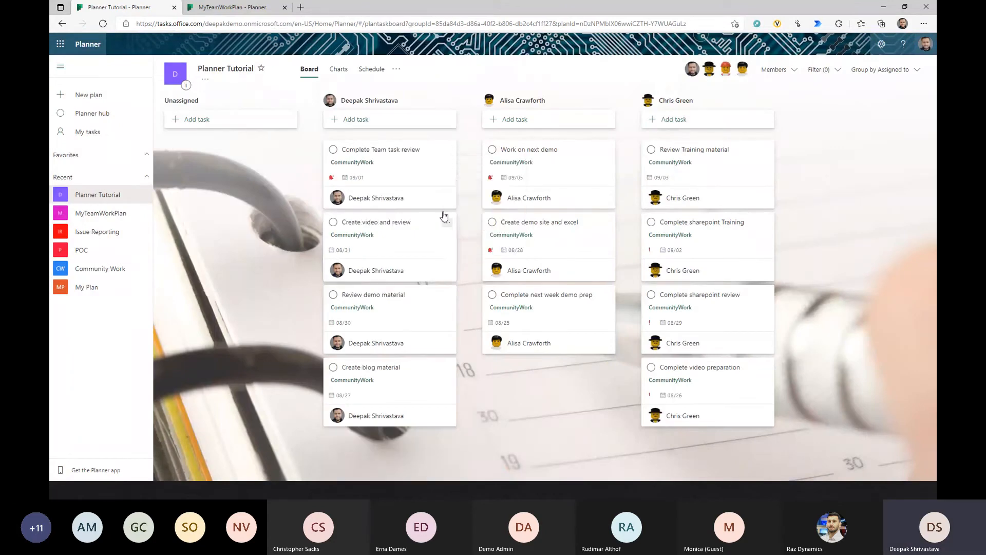
Delete the Complete Team task review, Create video and review, Review demo material and Create blog material tasks from the board
left_click(447, 149)
left_click(462, 245)
left_click(447, 149)
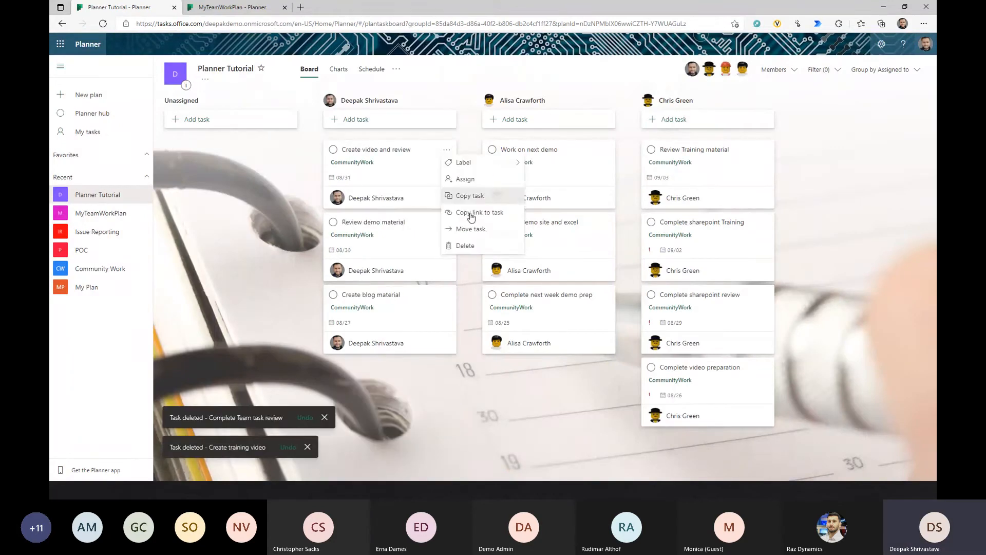
left_click(462, 245)
left_click(447, 150)
left_click(463, 246)
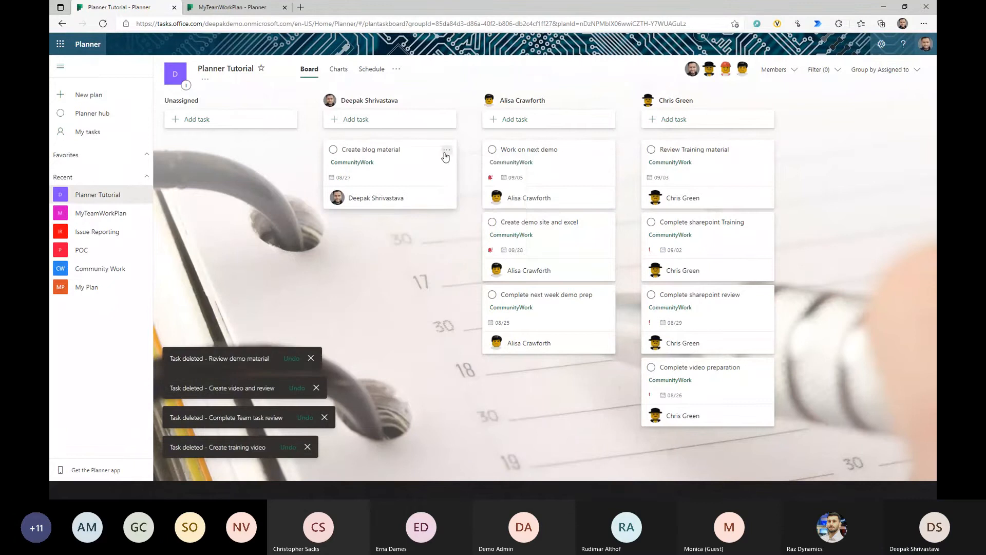
left_click(447, 149)
left_click(463, 246)
Delete the Work on next demo, Create demo site and excel, and Complete next week demo prep tasks
left_click(606, 153)
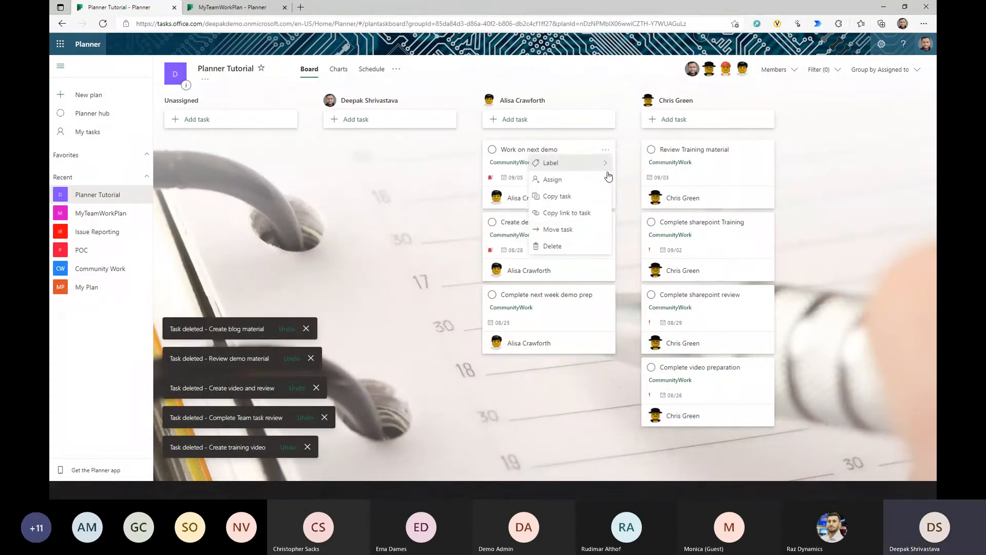
left_click(560, 245)
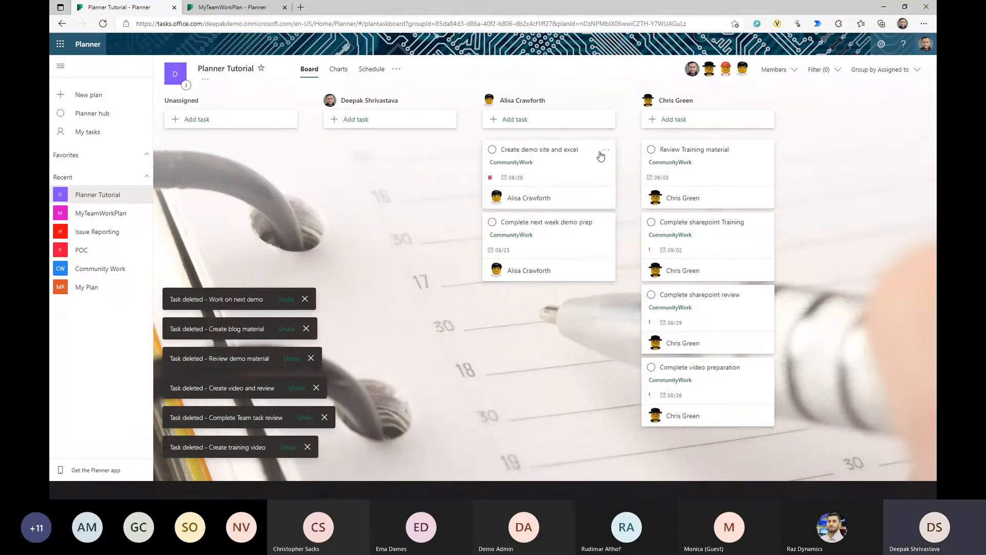
left_click(607, 151)
left_click(588, 249)
left_click(607, 150)
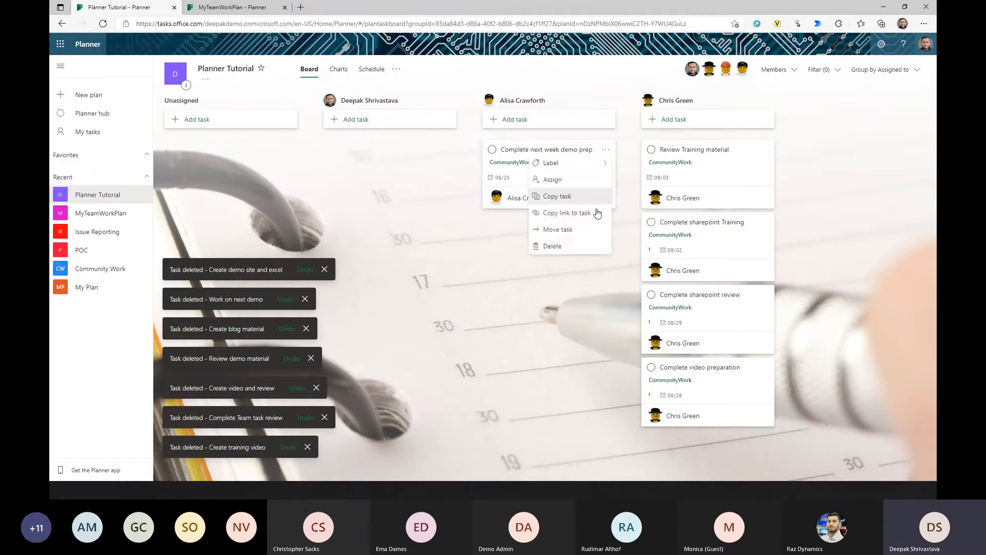
left_click(574, 247)
Delete the remaining Review Training material, Complete sharepoint Training, Complete sharepoint review and Complete video preparation tasks
left_click(606, 151)
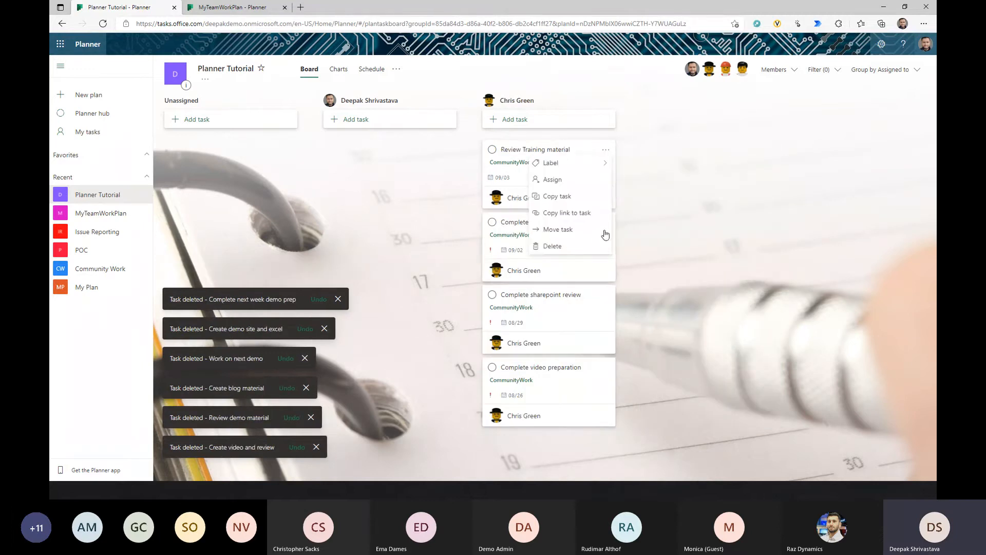
left_click(591, 246)
left_click(606, 150)
left_click(603, 246)
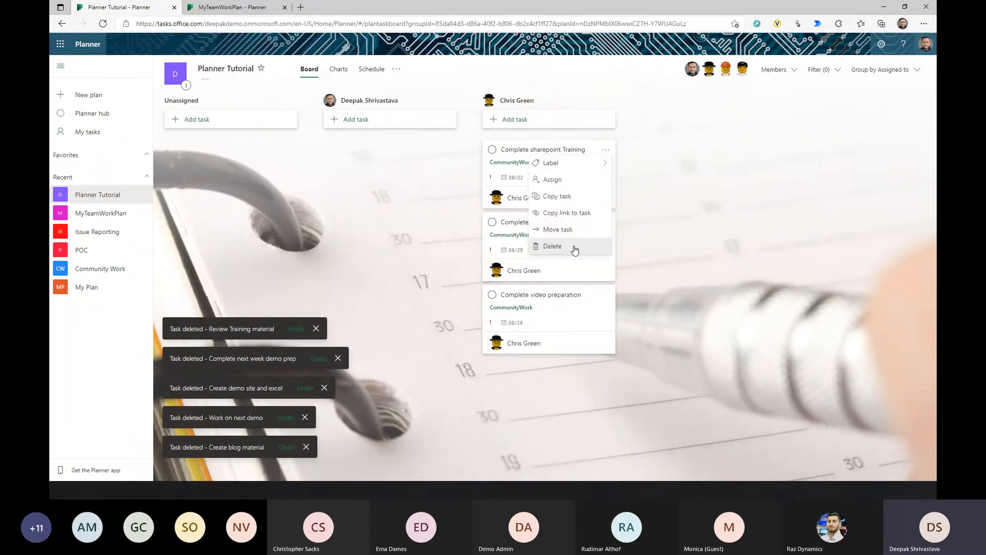
left_click(606, 150)
left_click(580, 247)
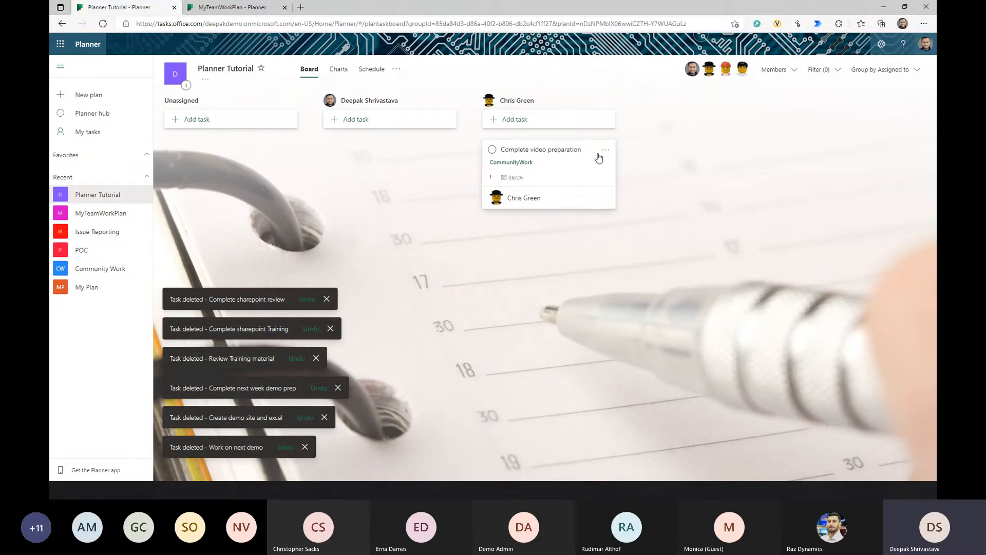
left_click(606, 150)
left_click(575, 246)
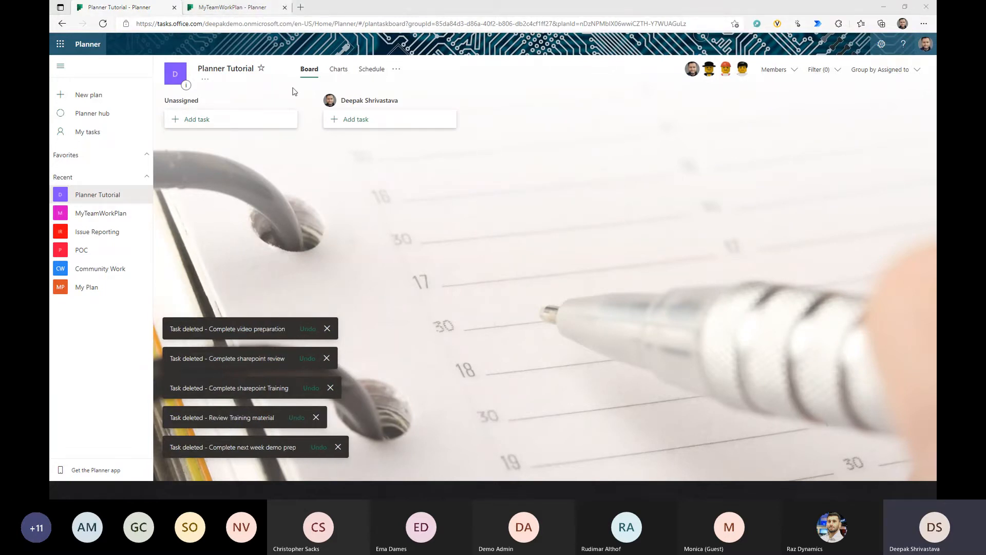
Switch to Power Automate, run a manual test of the Planner Automation flow and open its run view
key("alt+Tab")
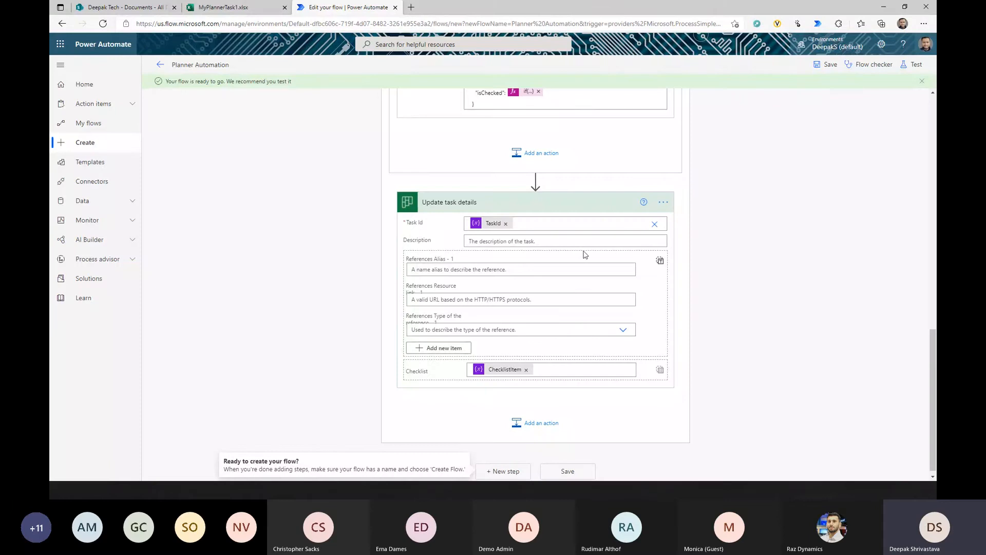
scroll(565, 227, "up", 3)
left_click(917, 65)
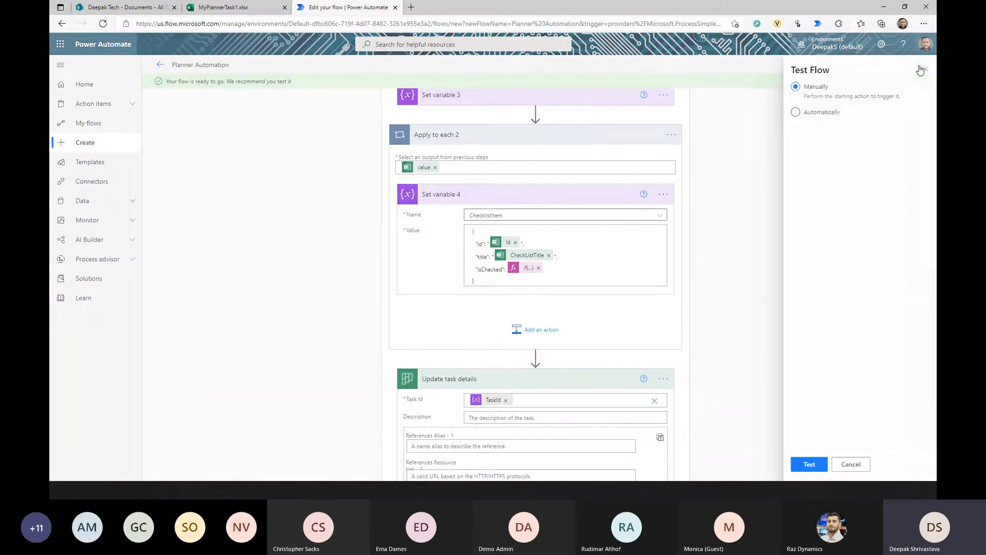
left_click(811, 462)
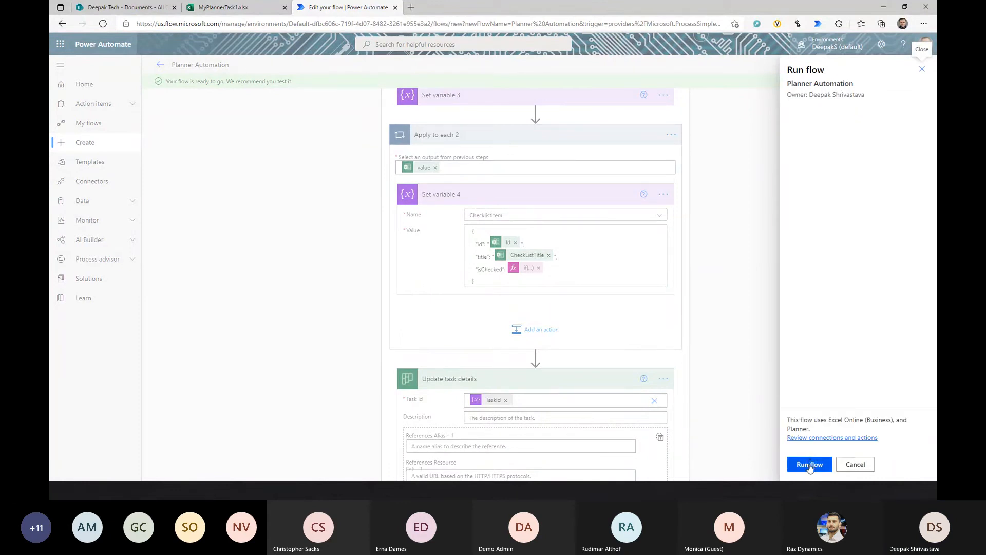
left_click(810, 465)
key("alt+Tab")
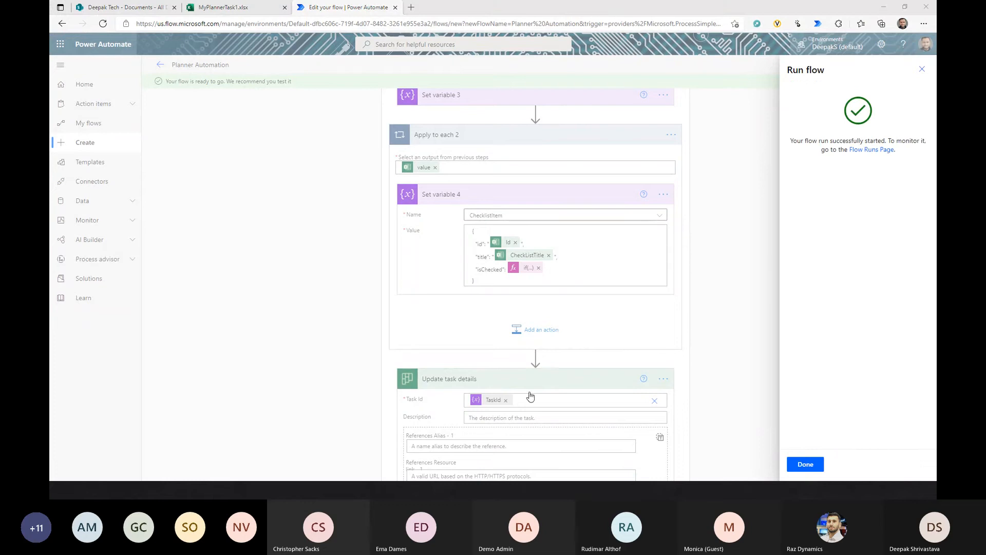
left_click(805, 464)
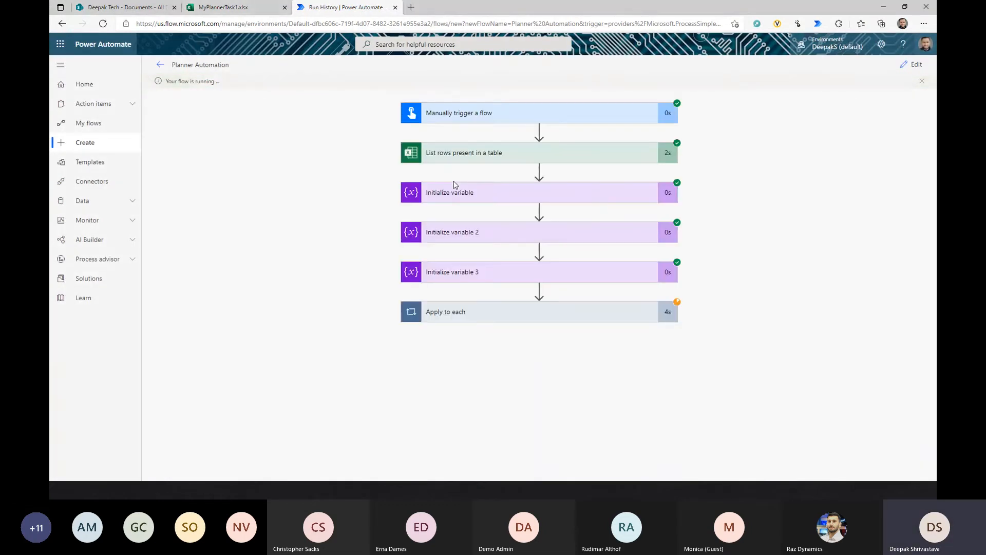
Expand the running Apply to each loop and switch to the Planner Tutorial board to check for newly created tasks
left_click(586, 322)
scroll(729, 330, "down", 4)
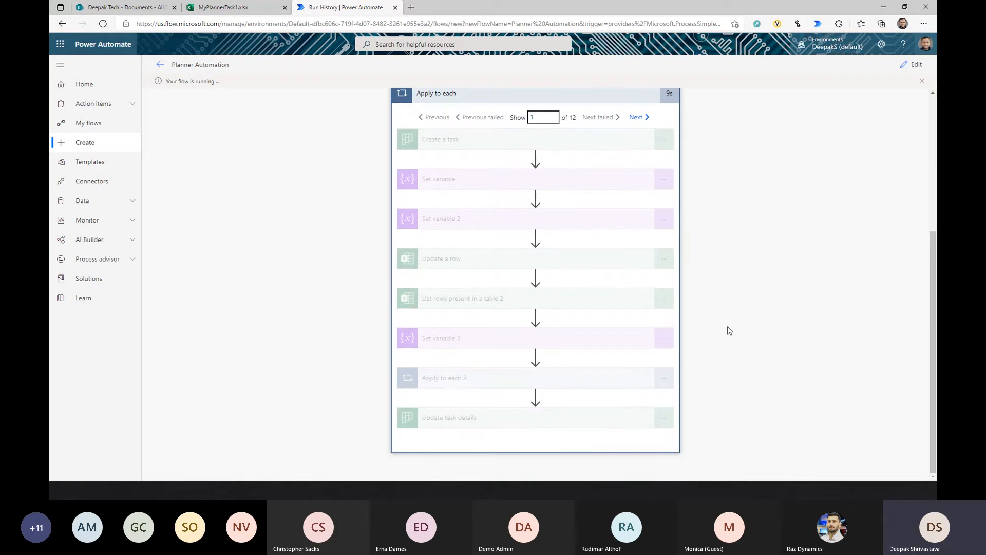
key("alt+Tab")
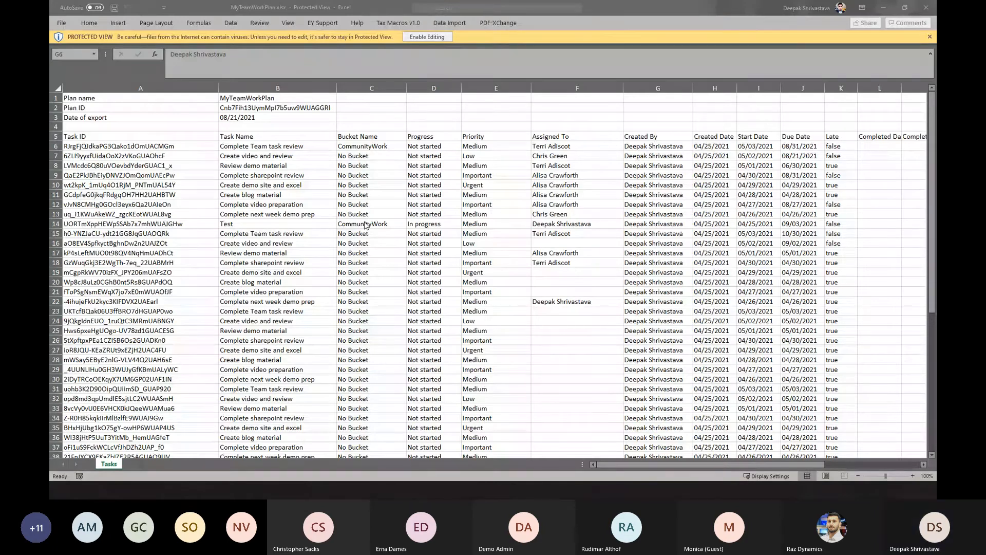
key("alt+Tab")
key("alt+Tab")
key("alt+Tab")
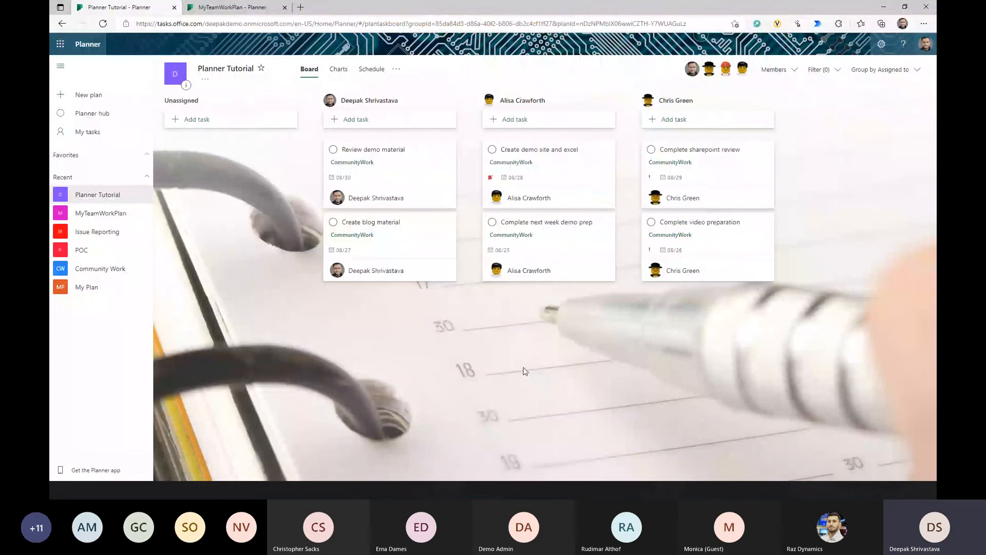
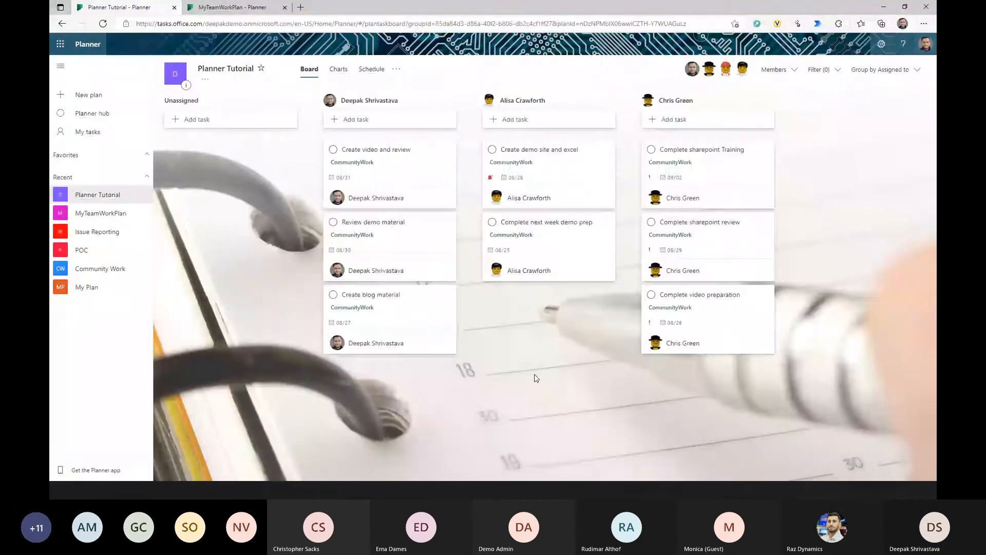
Return to the flow run in Power Automate and examine iteration 2 of Apply to each, including both iterations of Apply to each 2
key("alt+Tab")
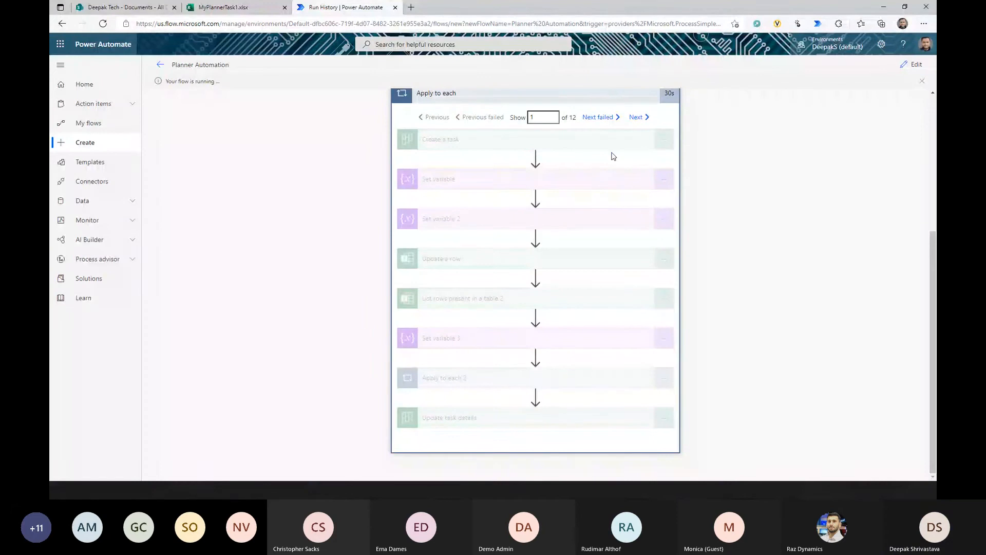
key("alt+Tab")
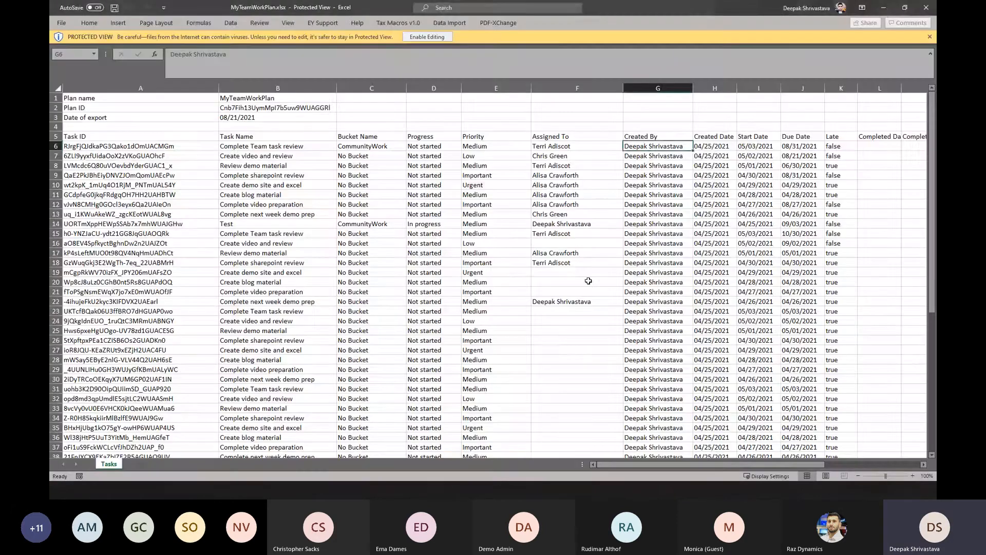
key("alt+Tab")
key("alt+Tab")
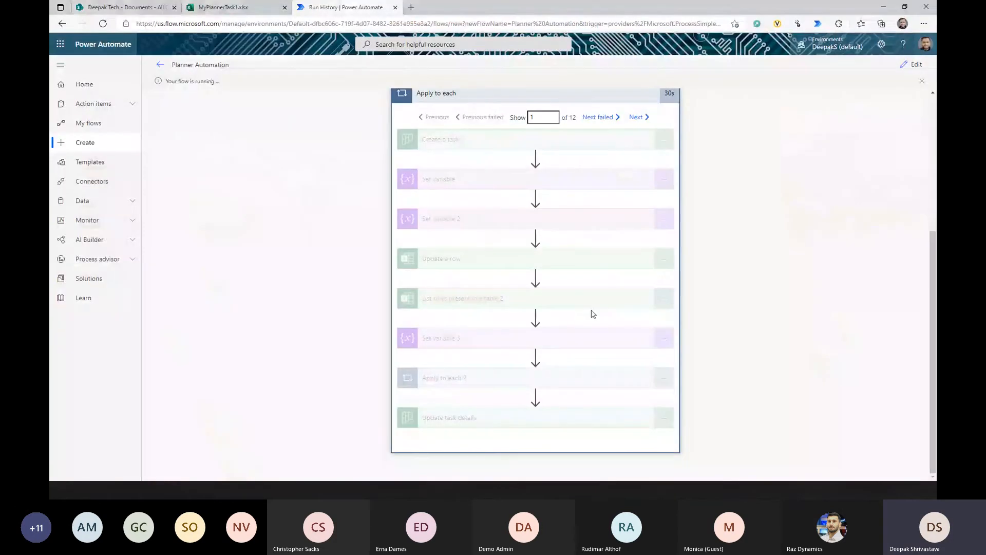
left_click(602, 120)
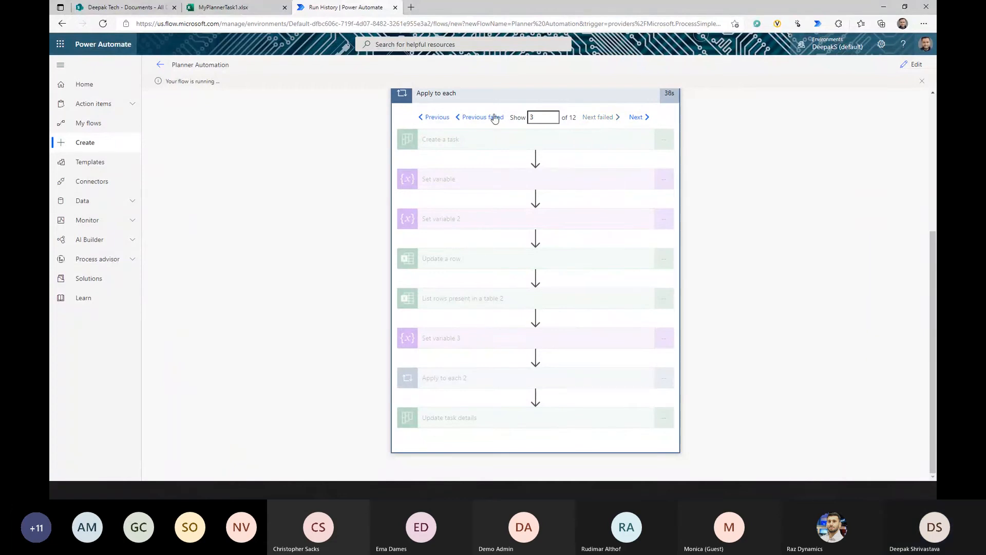
left_click(444, 118)
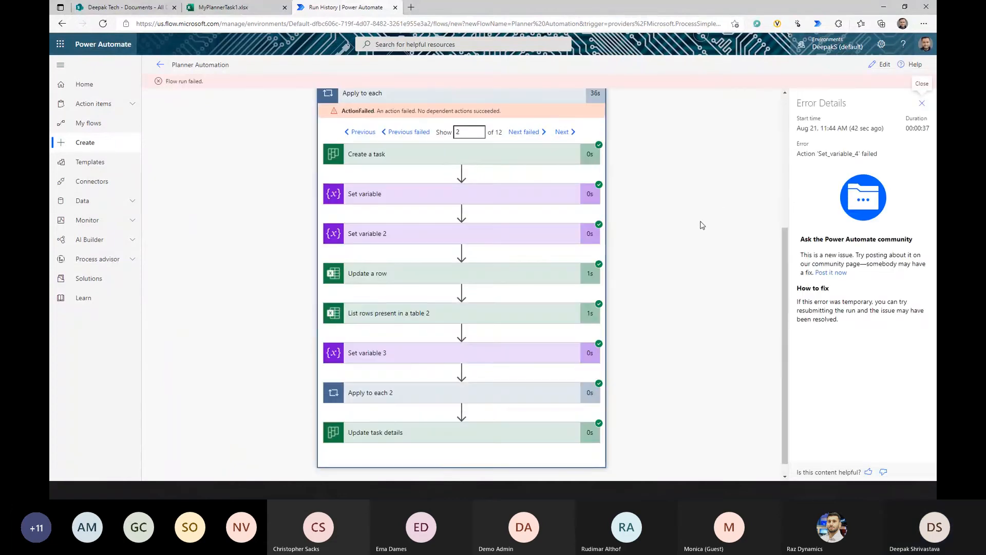
scroll(502, 264, "down", 1)
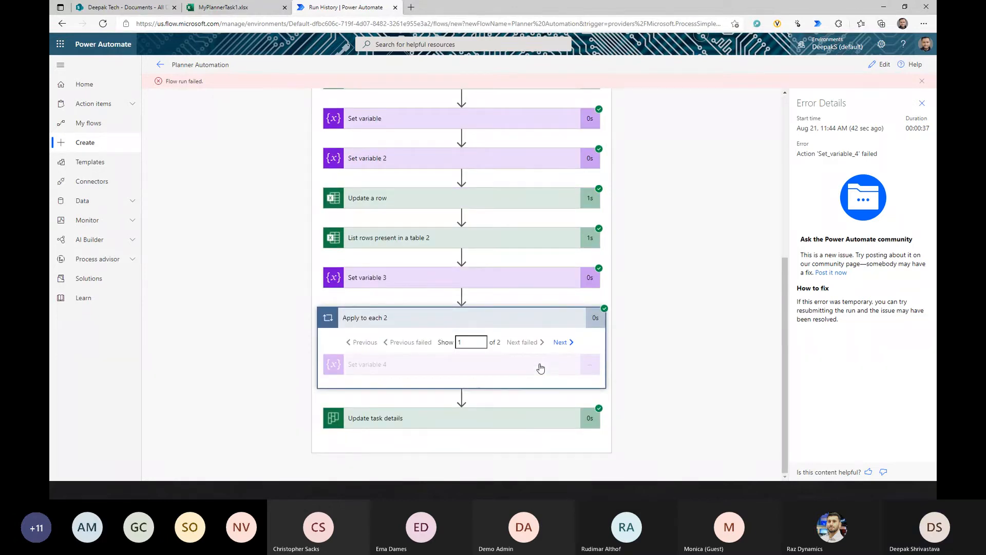
left_click(563, 342)
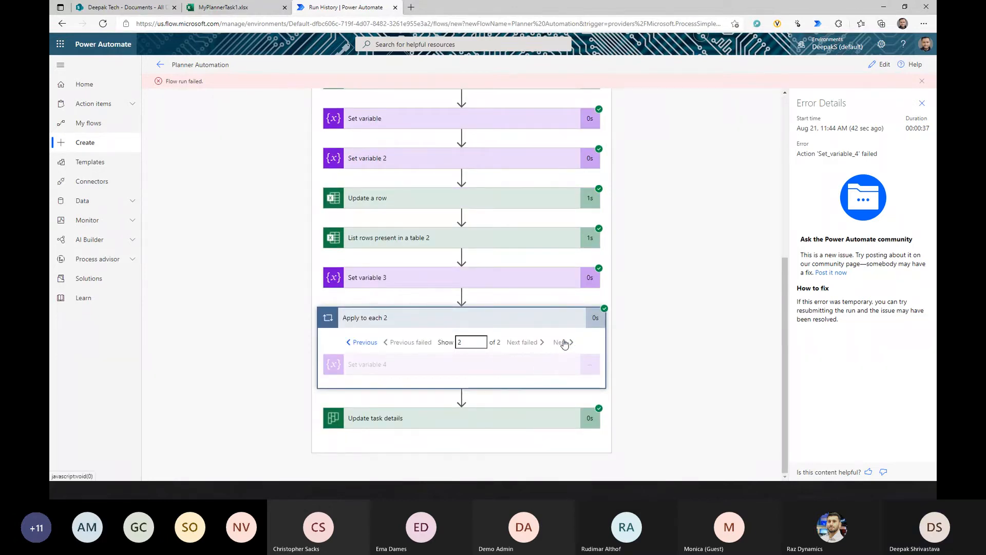
Inspect the inputs and outputs of Set variable 3 and the error details of the failed Set variable 4
left_click(444, 278)
scroll(463, 291, "down", 2)
scroll(513, 267, "up", 7)
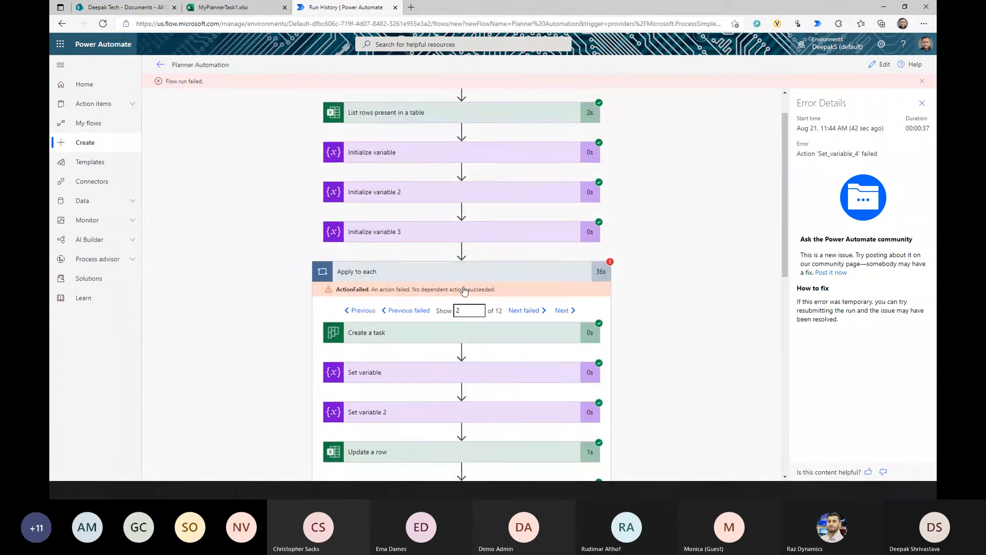
scroll(538, 247, "down", 2)
scroll(538, 248, "down", 6)
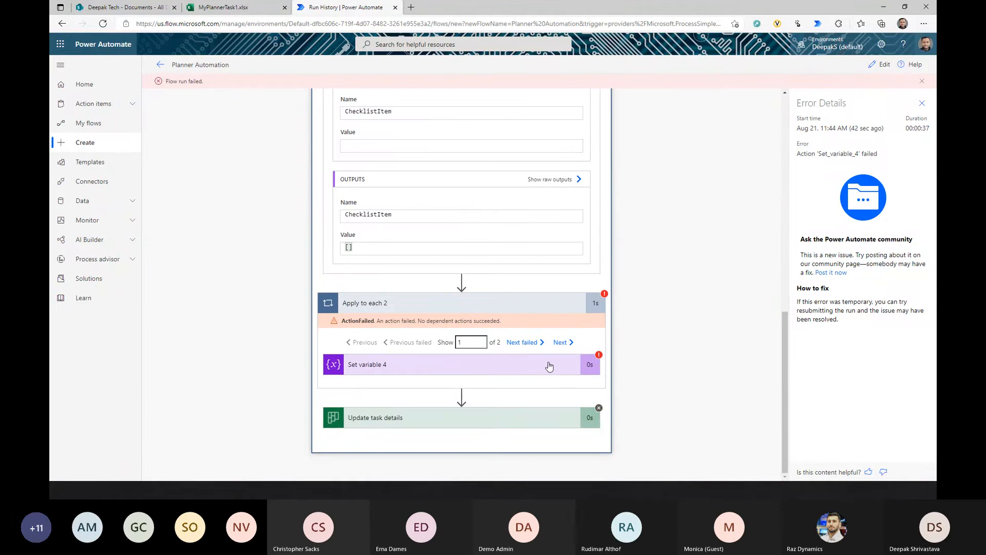
left_click(543, 366)
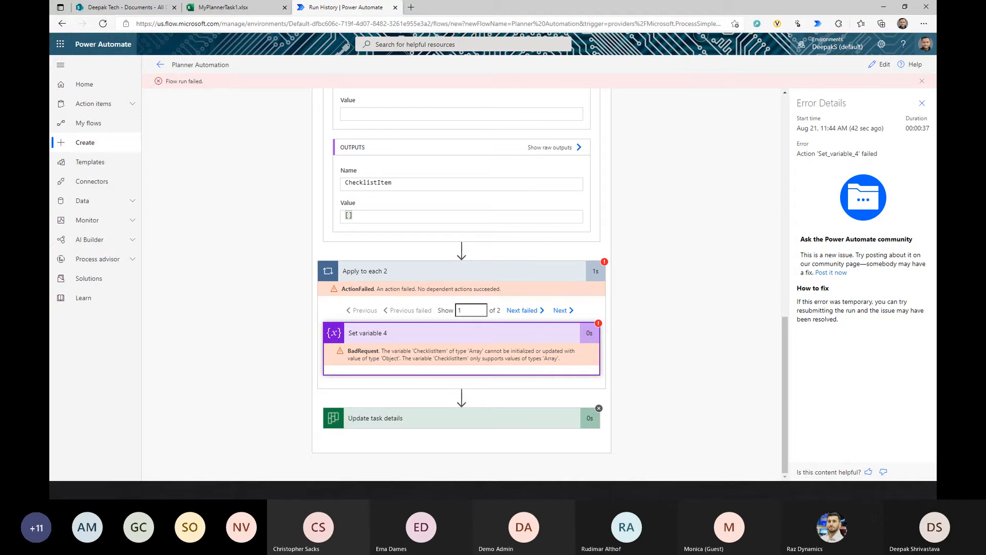
Open the Planner Automation flow for editing and expand Set variable 3 to review the ChecklistItem value
left_click(880, 64)
scroll(543, 249, "down", 10)
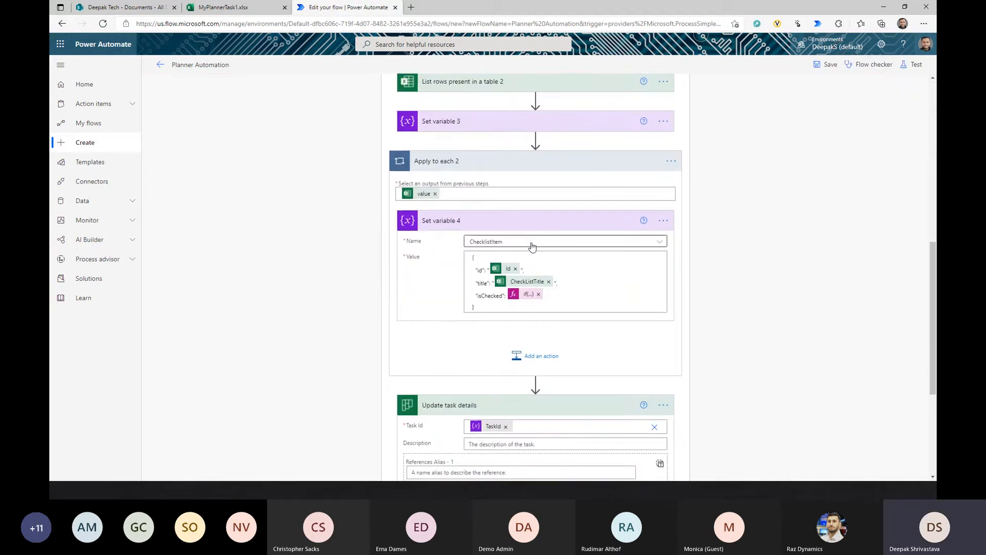
left_click(471, 129)
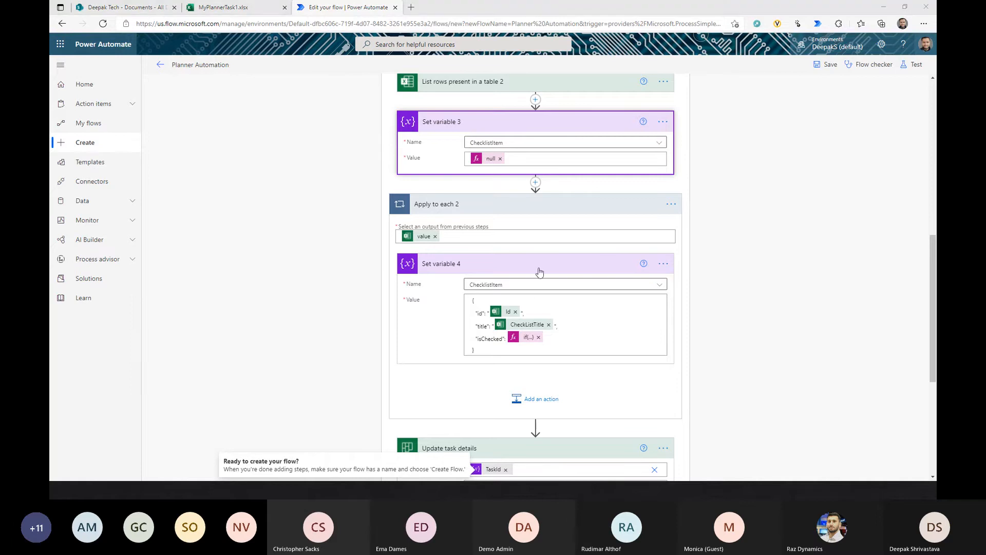
Review the type and initial value of ChecklistItem in Initialize variable 3 and compare them with the value in Set variable 4
scroll(539, 272, "up", 15)
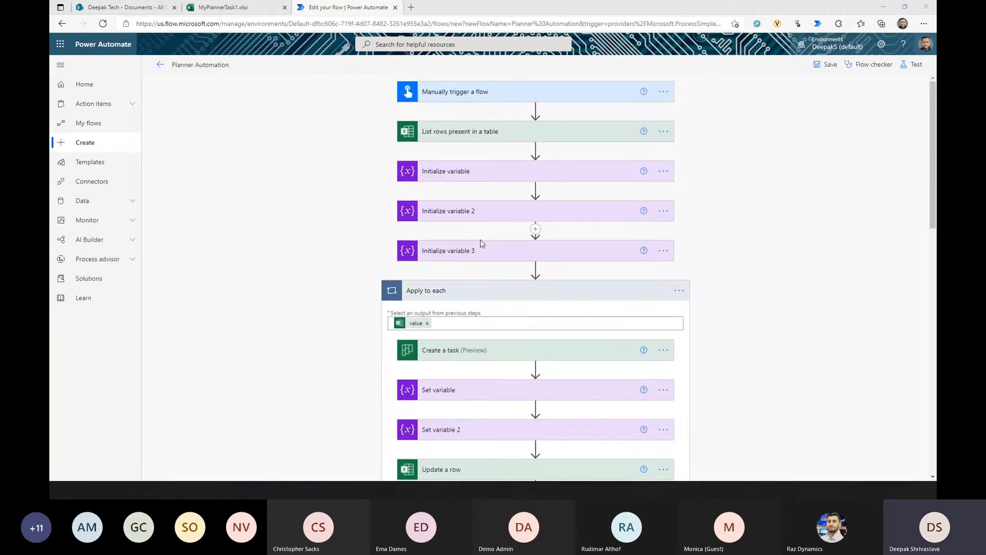
left_click(483, 251)
scroll(483, 227, "down", 2)
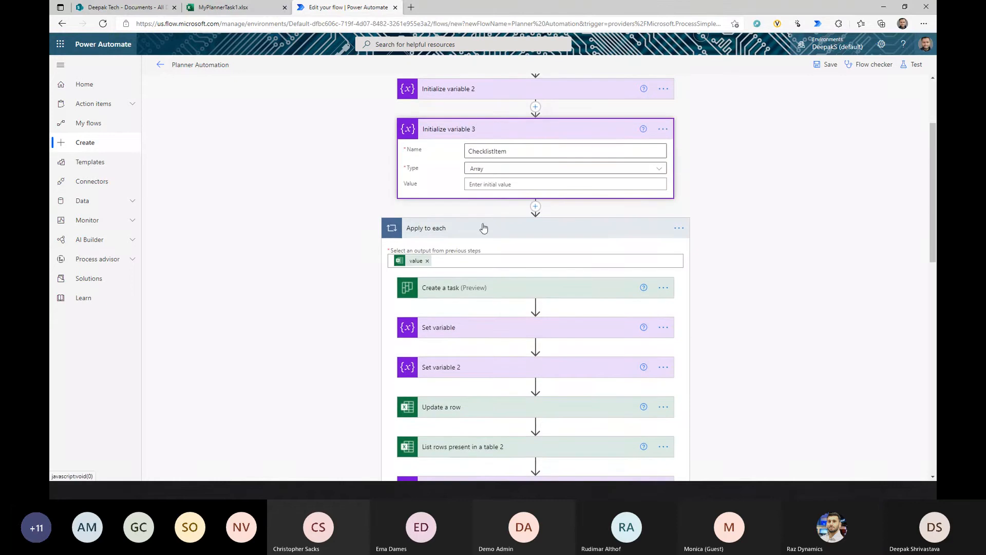
left_click(491, 184)
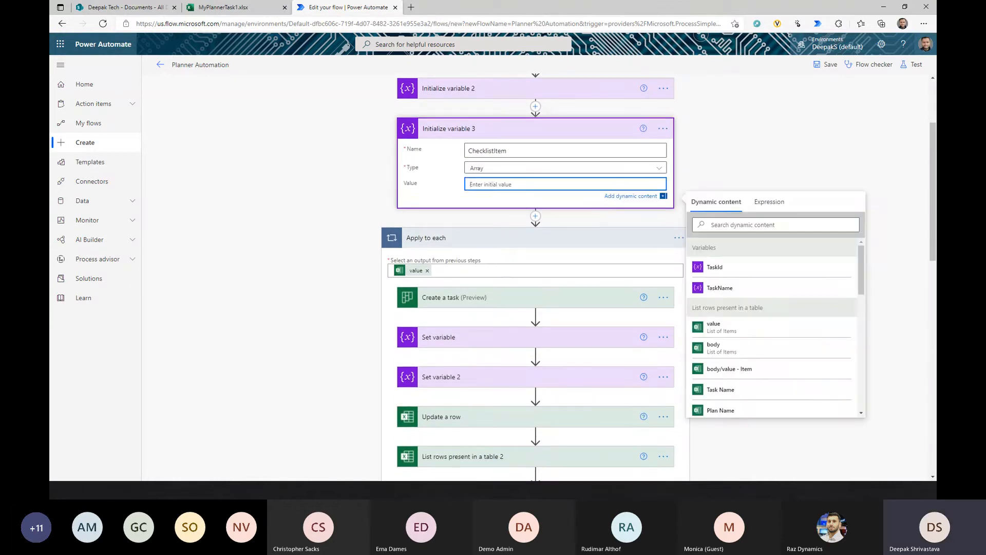
scroll(498, 359, "down", 15)
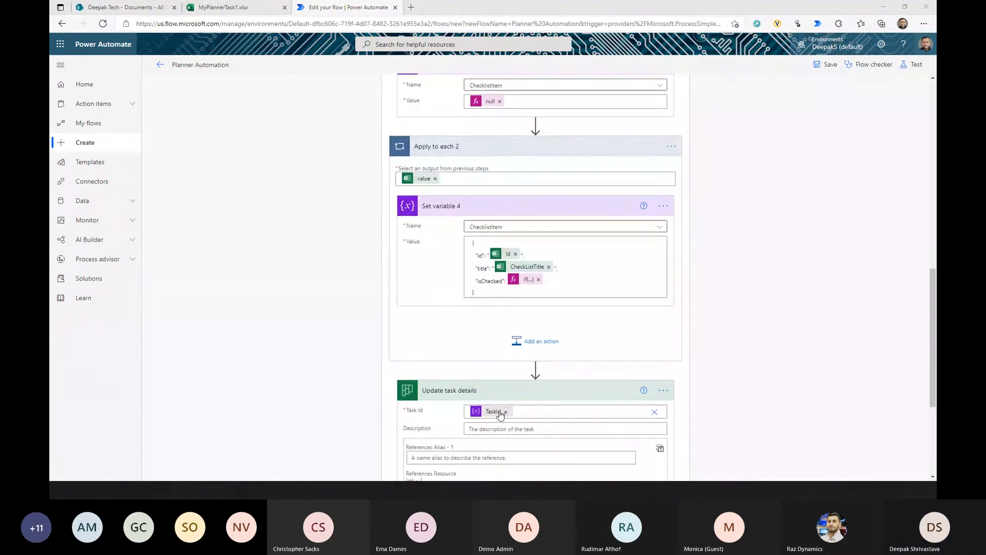
scroll(499, 412, "up", 5)
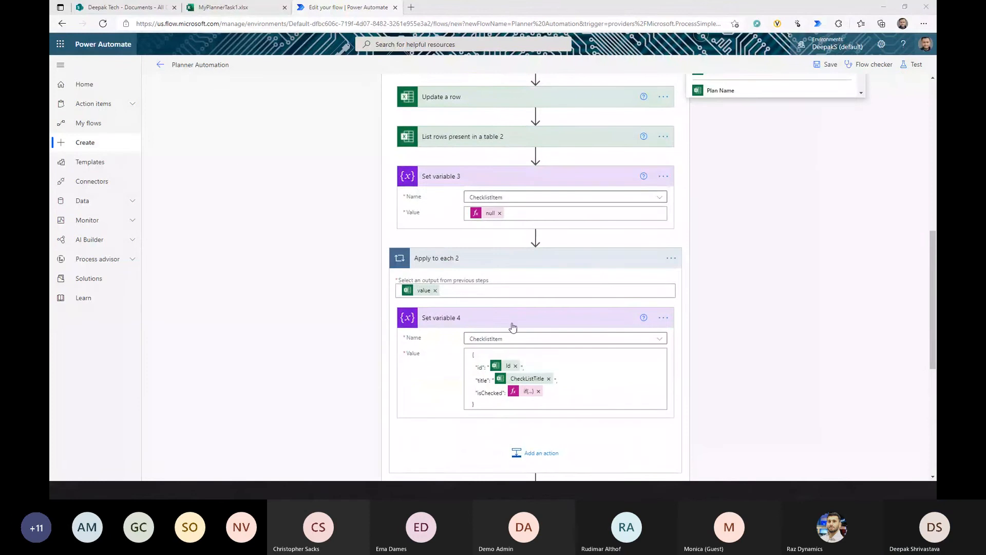
Remove the null expression from the value of Set variable 3 and search the dynamic content for null
left_click(520, 213)
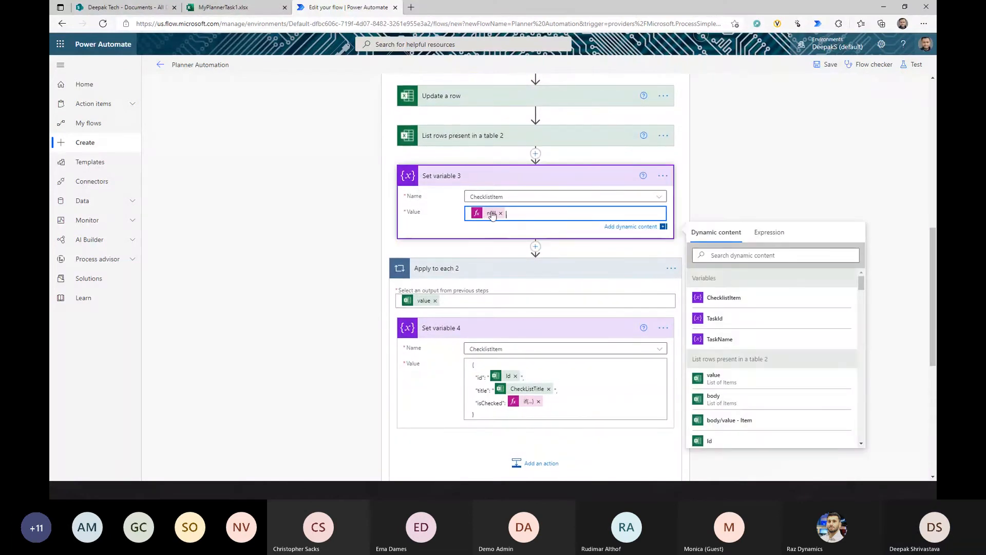
left_click(501, 212)
left_click(748, 253)
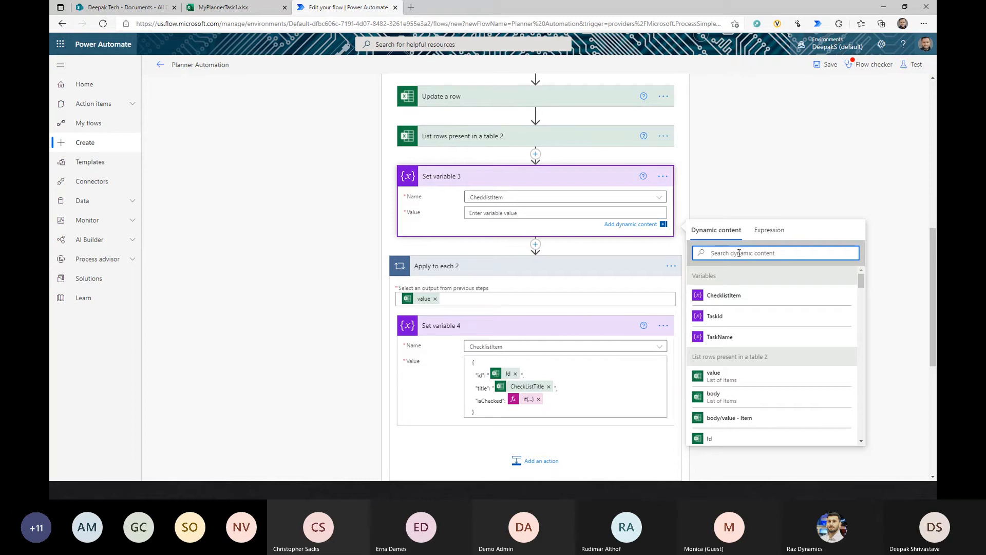
type("nu")
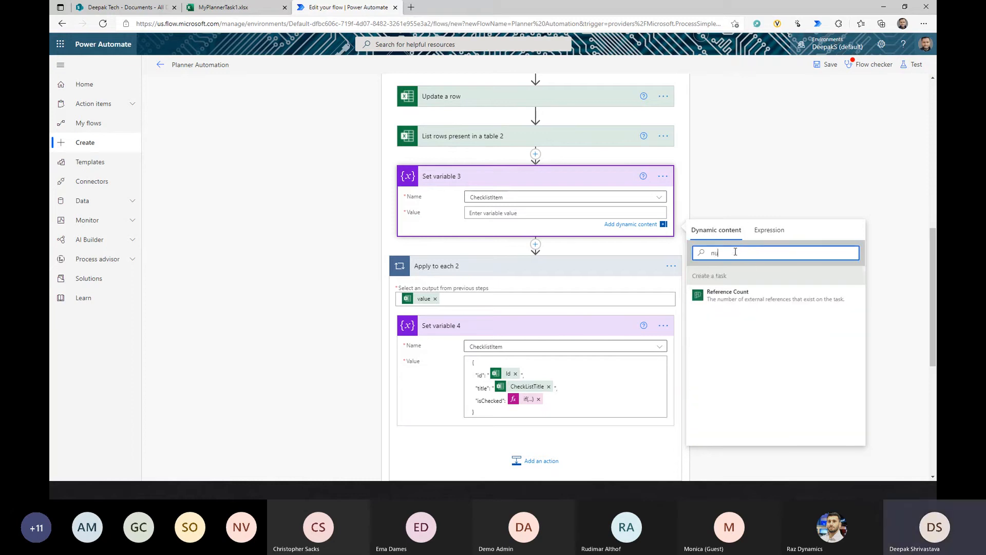
type("ll")
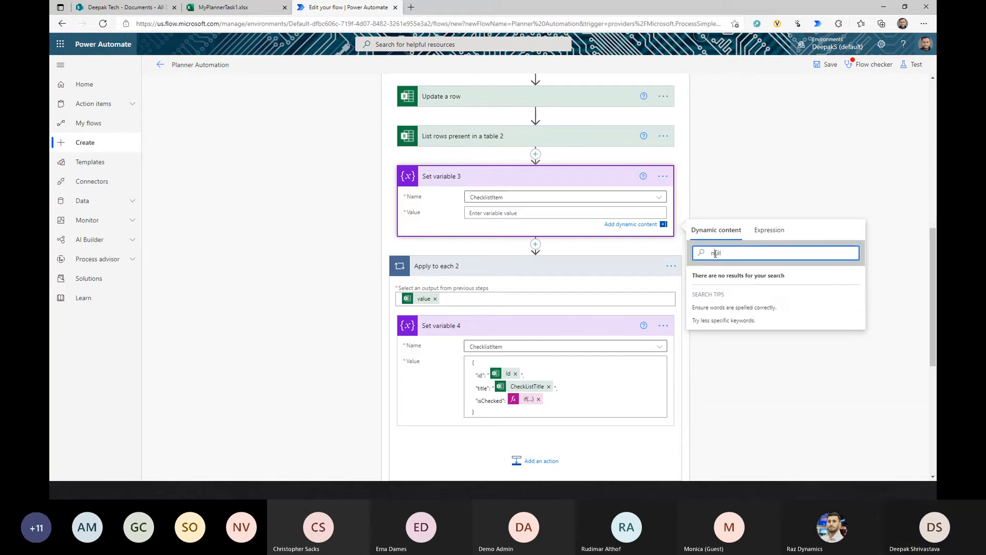
left_click_drag(736, 250, 706, 255)
key("BackSpace")
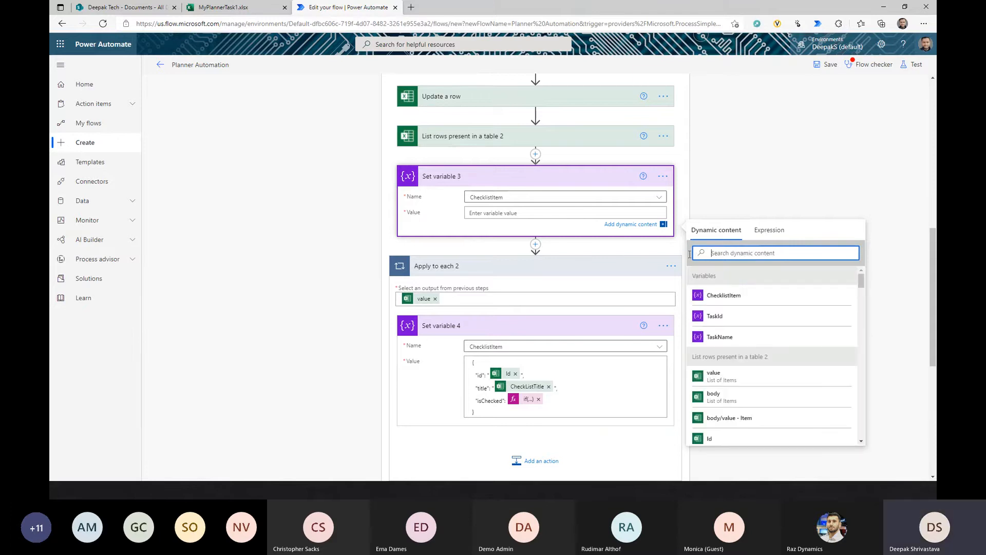
Enter null as an expression for the ChecklistItem value in Set variable 3 and save the flow
left_click(584, 213)
left_click(769, 231)
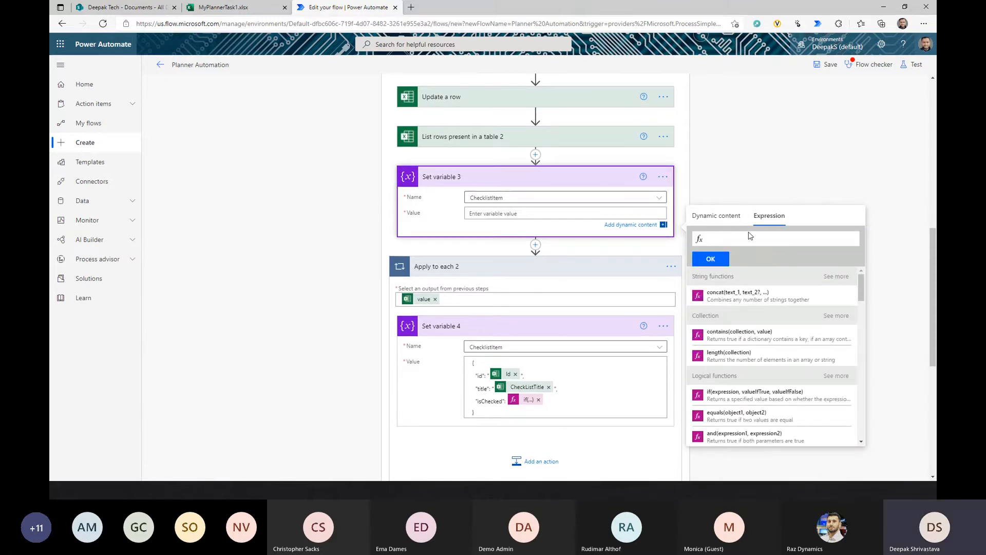
type("null")
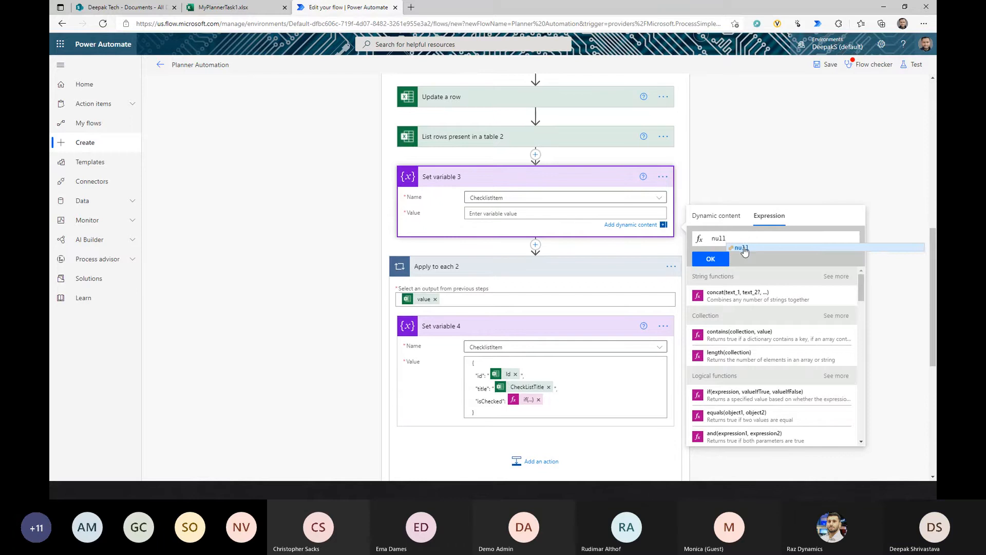
left_click(714, 259)
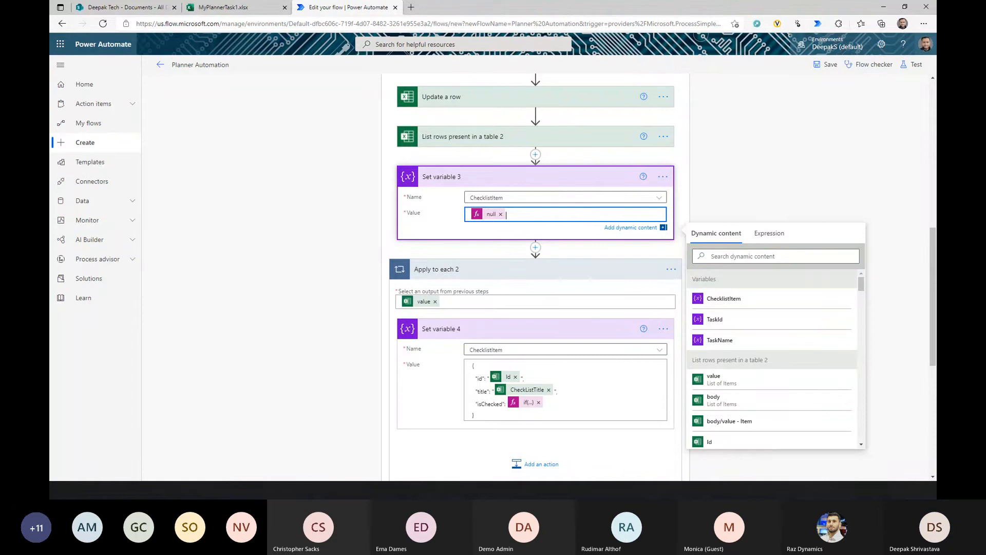
key("alt+Tab")
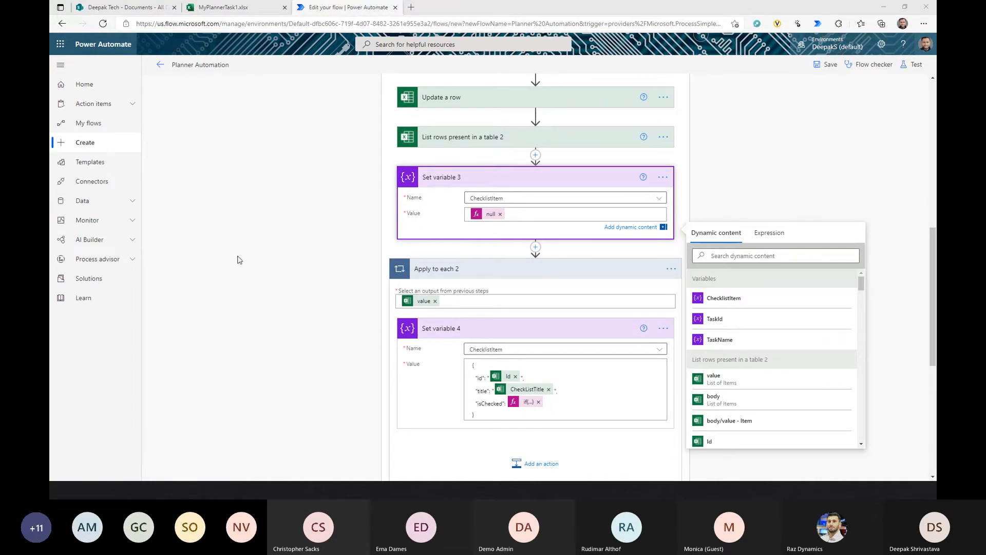
left_click(825, 64)
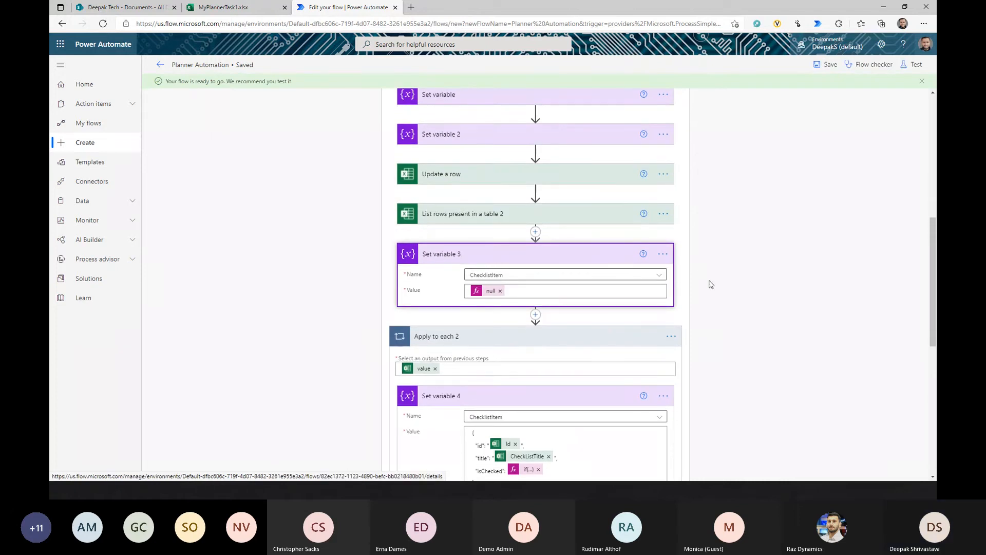
Check the Checklist sheet of MyPlannerTask1.xlsx, return to the Planner Automation flow and save it again
left_click(276, 6)
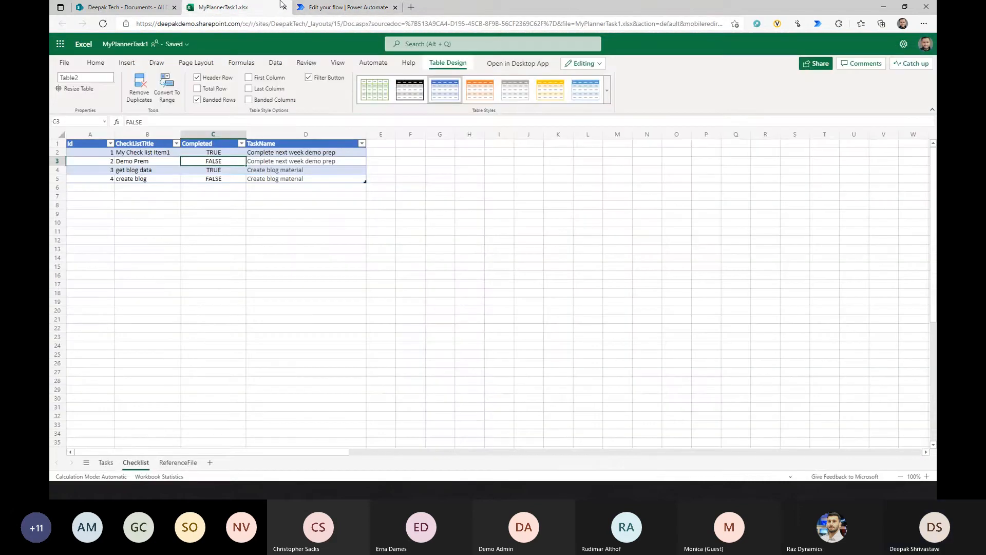
left_click(266, 240)
left_click(344, 7)
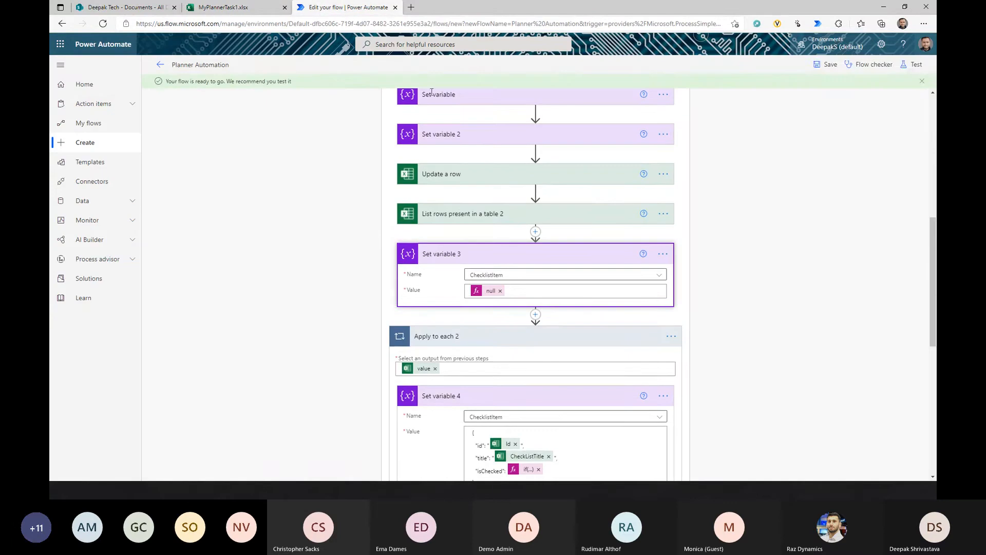
left_click(825, 64)
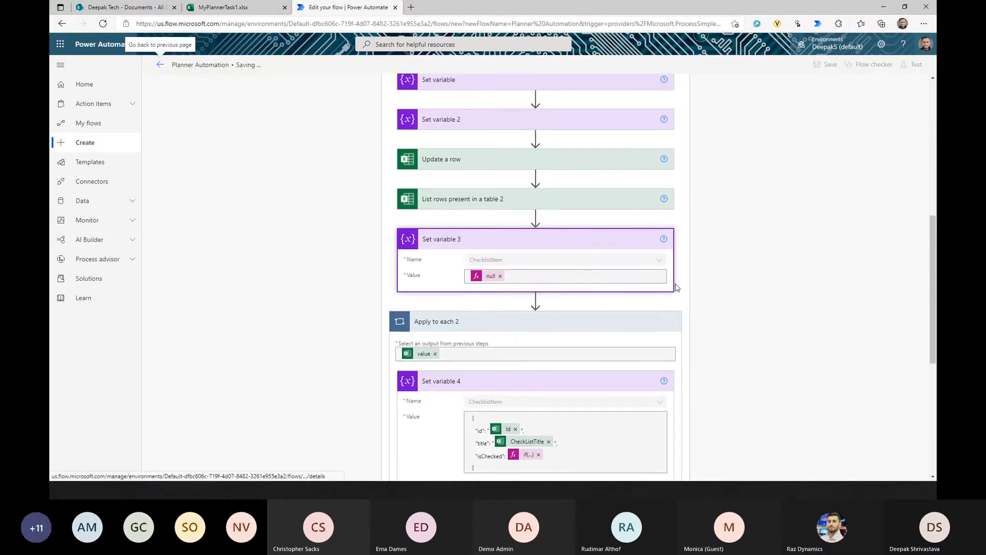
scroll(677, 288, "down", 2)
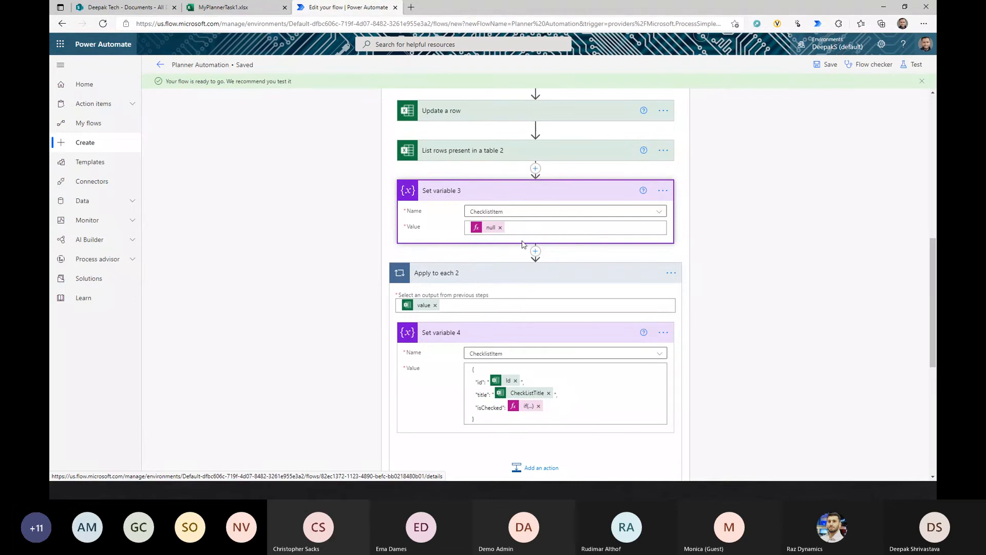
Replace the null expression in Set variable 3 with an empty array, []
left_click(915, 65)
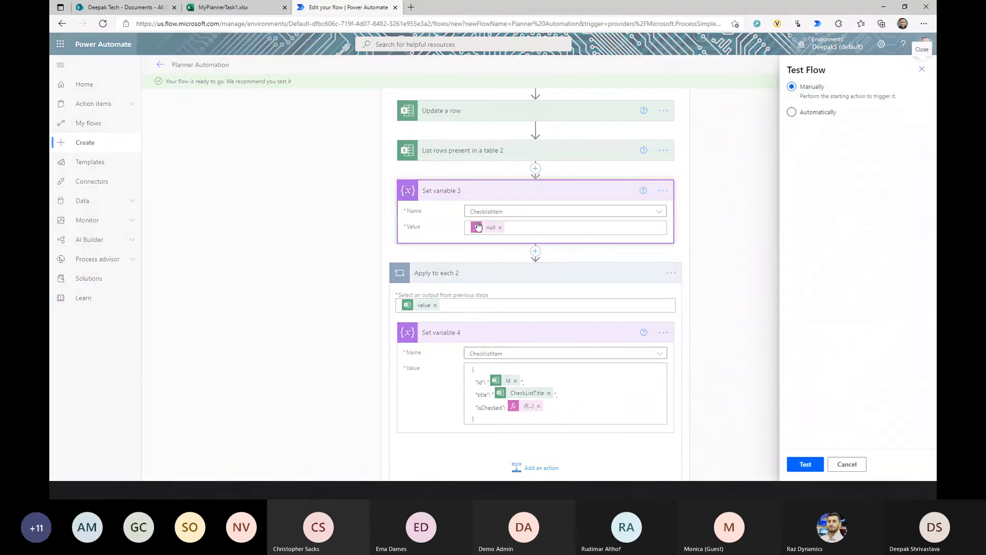
left_click(501, 227)
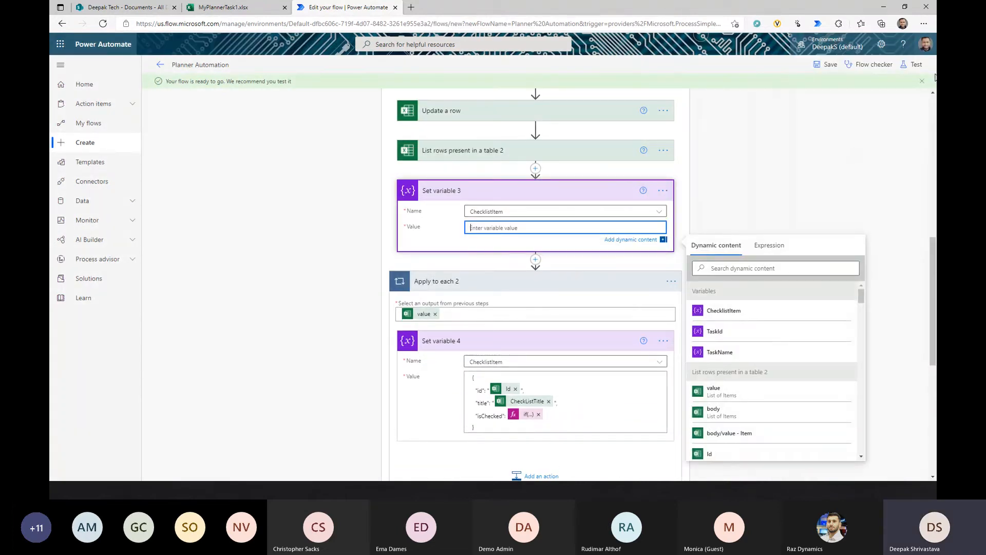
left_click(918, 67)
left_click(837, 132)
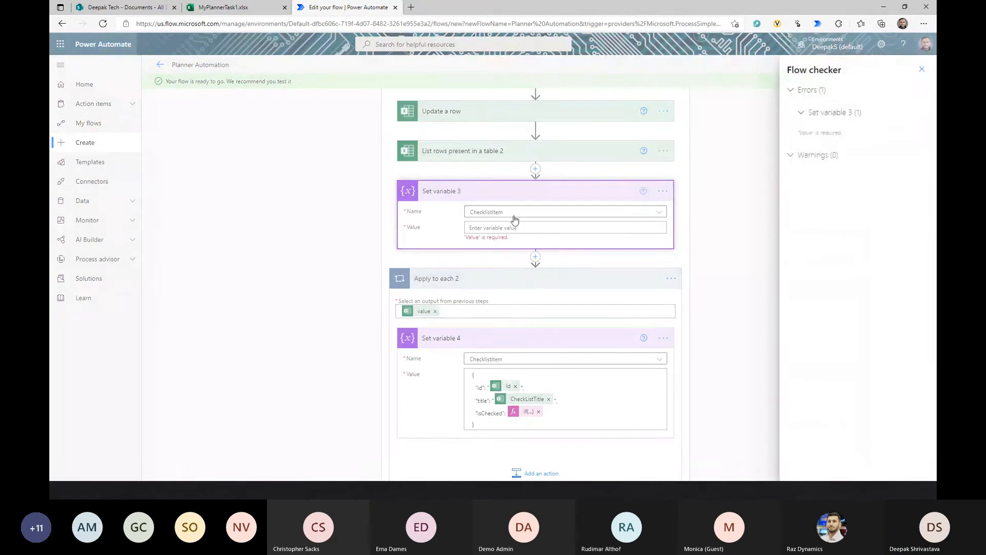
left_click(517, 227)
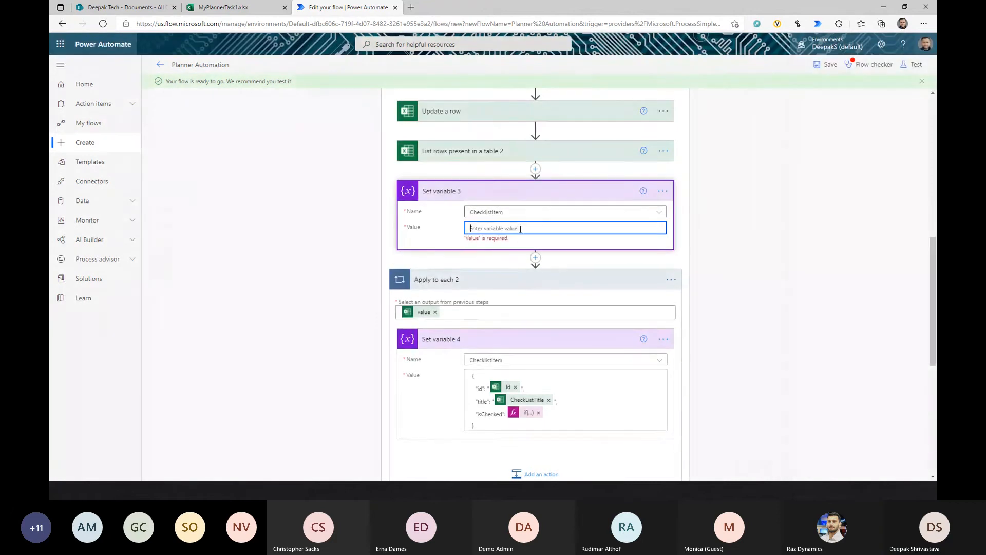
type("[]")
left_click(761, 224)
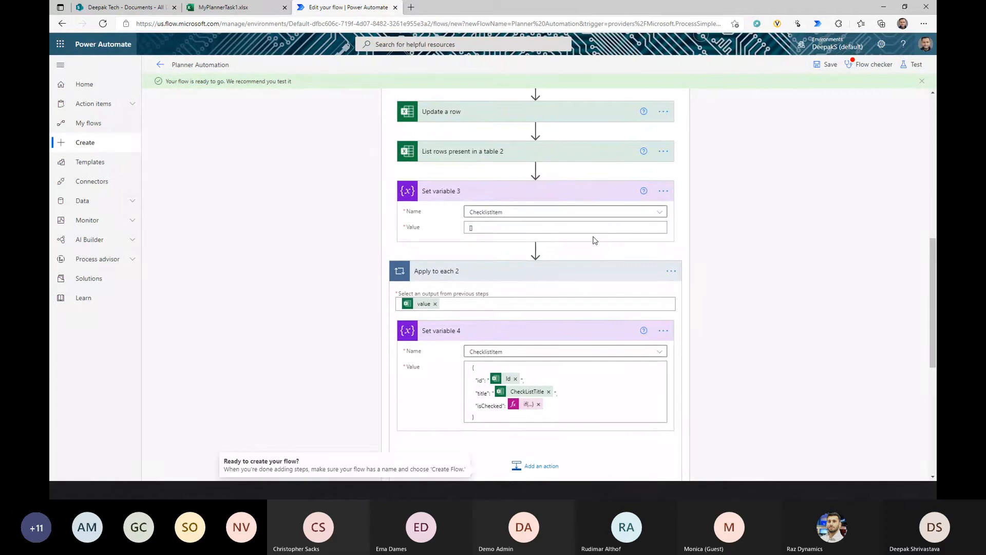
Save and test the flow automatically, reusing the trigger of the most recent failed test
left_click(916, 65)
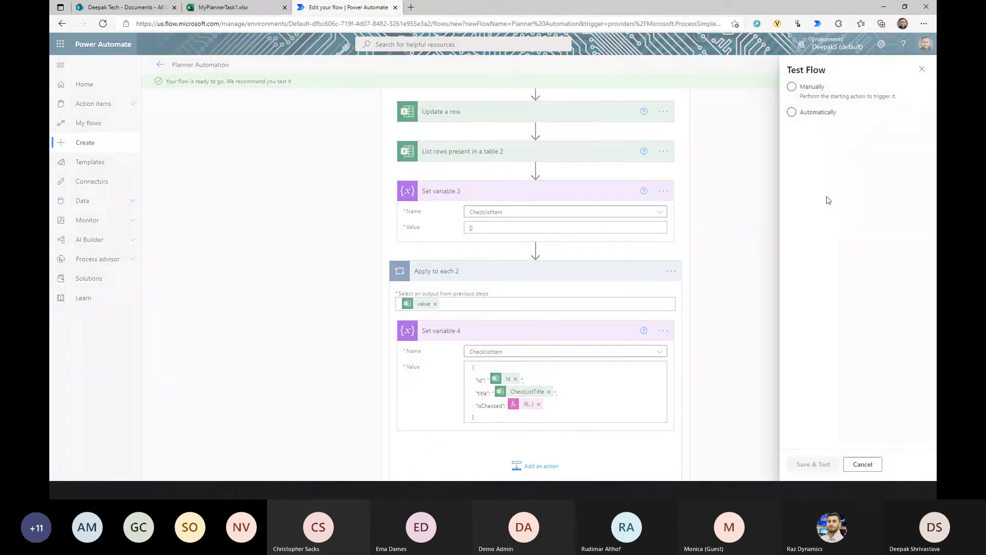
left_click(817, 113)
left_click(807, 128)
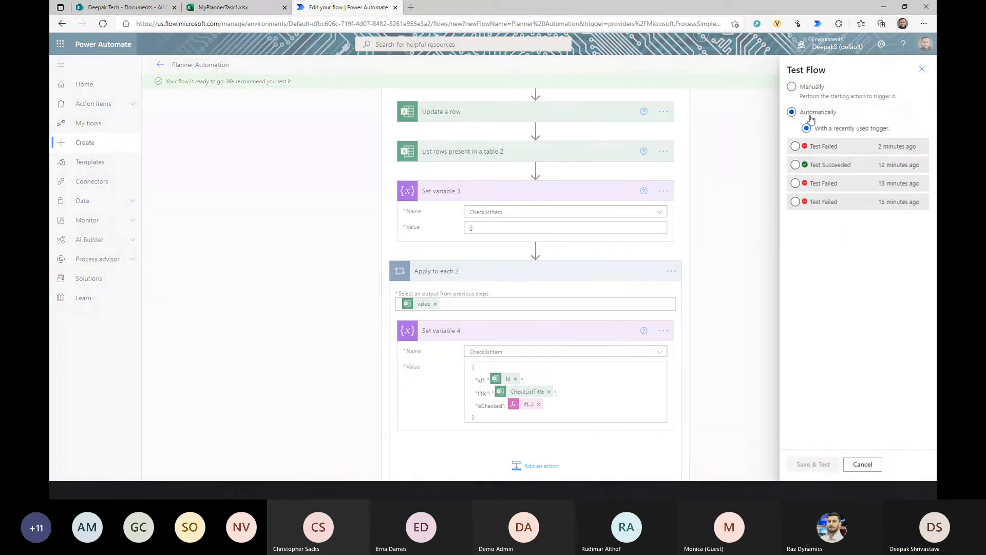
left_click(795, 142)
left_click(799, 461)
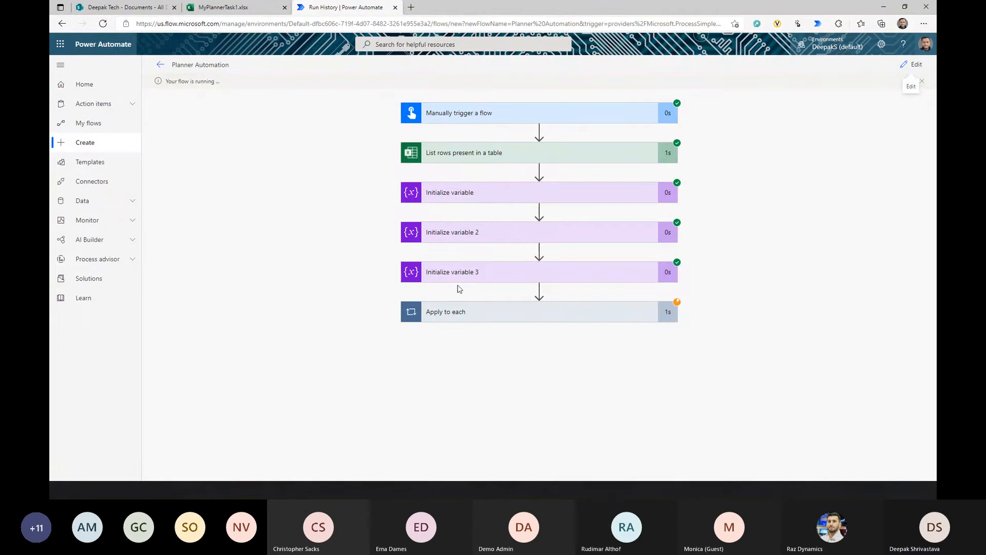
Monitor the Apply to each loop in the running flow, going to its next failed iteration, and check the Planner Tutorial board for new tasks
left_click(516, 314)
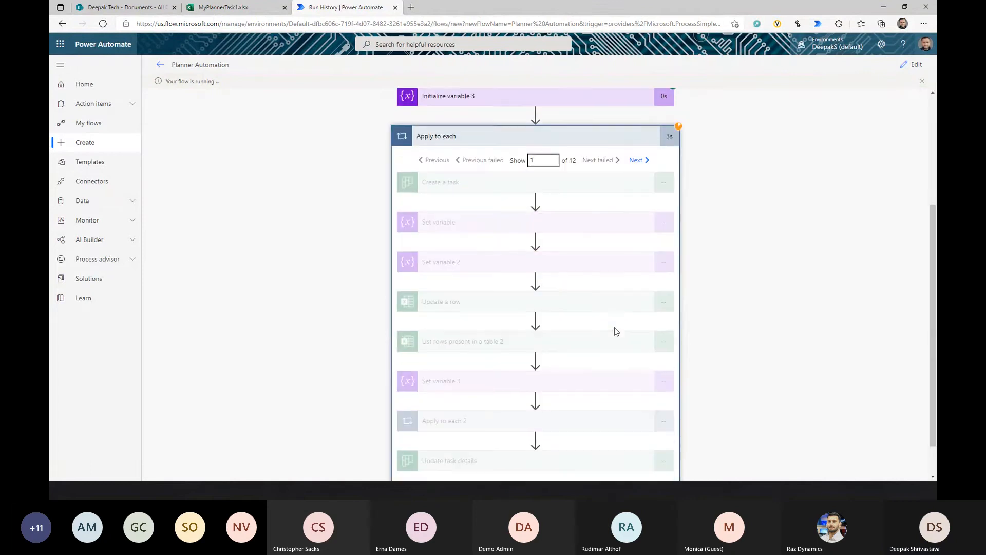
scroll(616, 331, "down", 1)
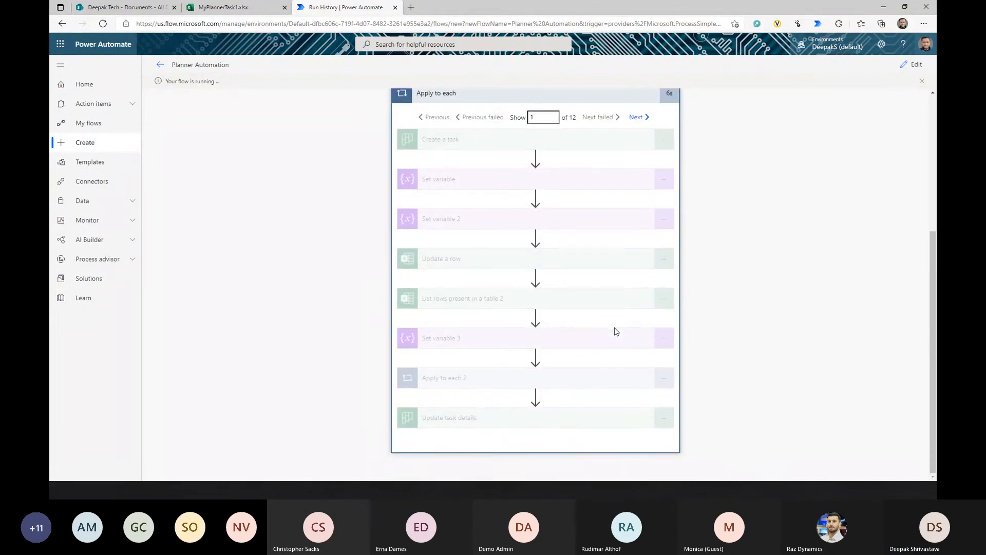
key("alt+Tab")
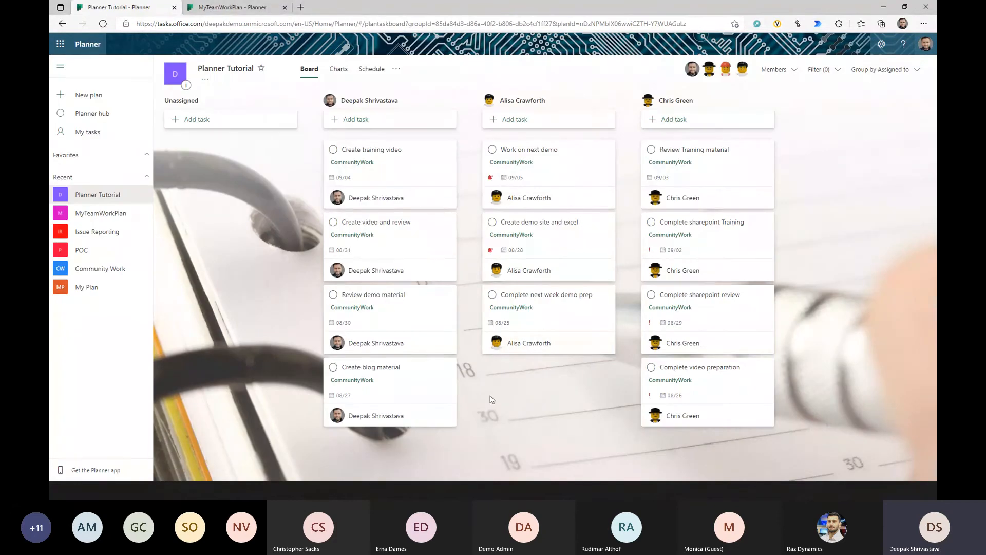
key("alt+Tab")
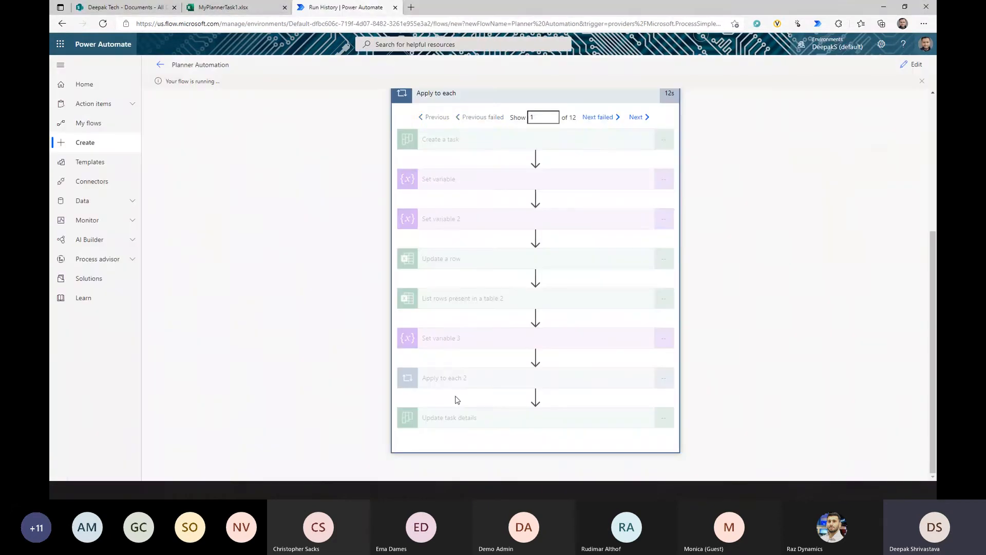
left_click(599, 119)
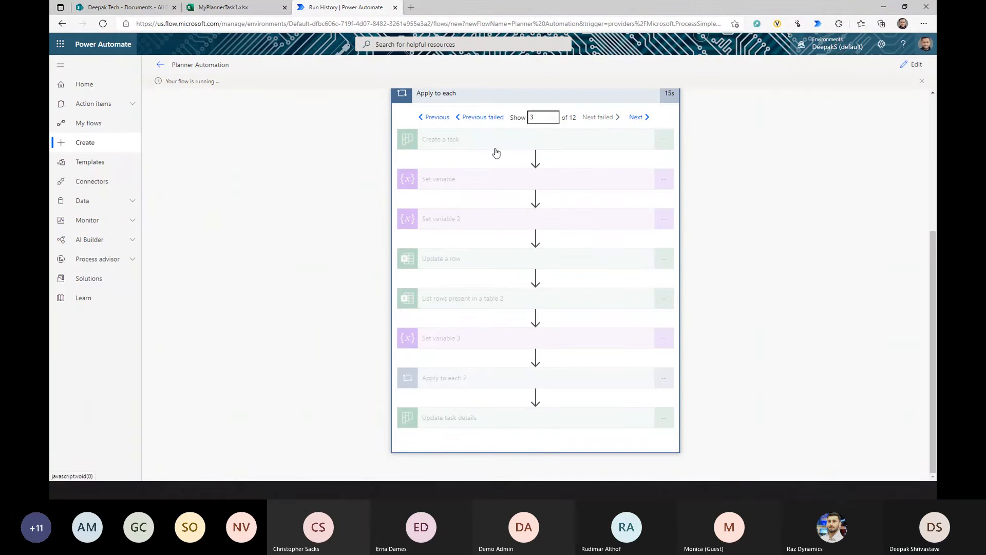
key("alt+Tab")
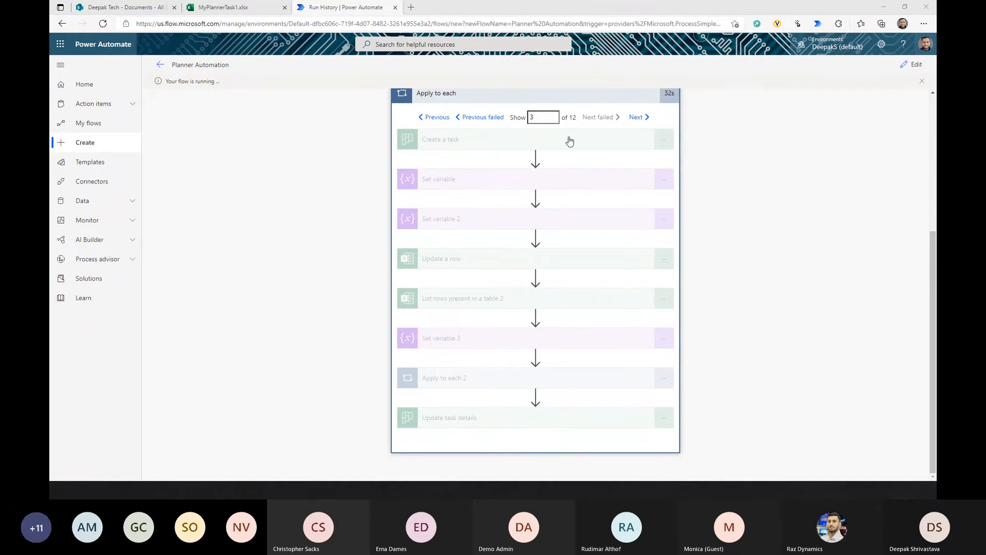
scroll(591, 213, "up", 1)
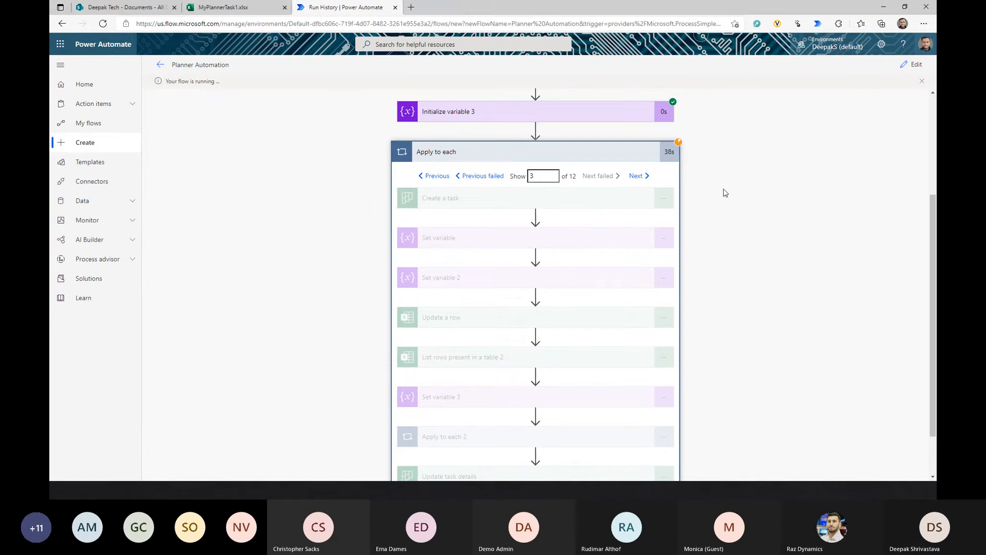
key("alt+Tab")
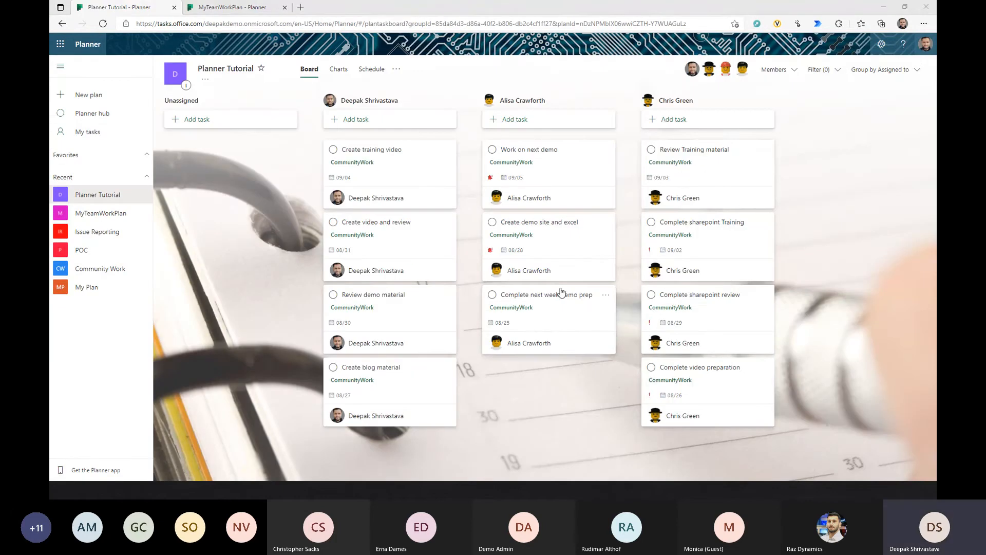
key("alt+Tab")
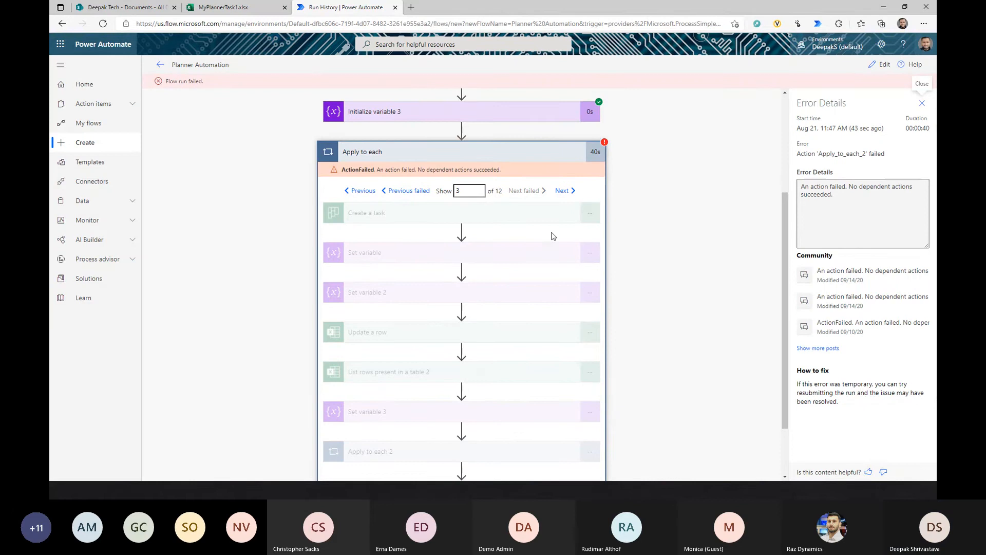
Go back to the first failed iteration of Apply to each and read the Set variable 4 error inside Apply to each 2
scroll(478, 291, "down", 2)
scroll(478, 291, "up", 3)
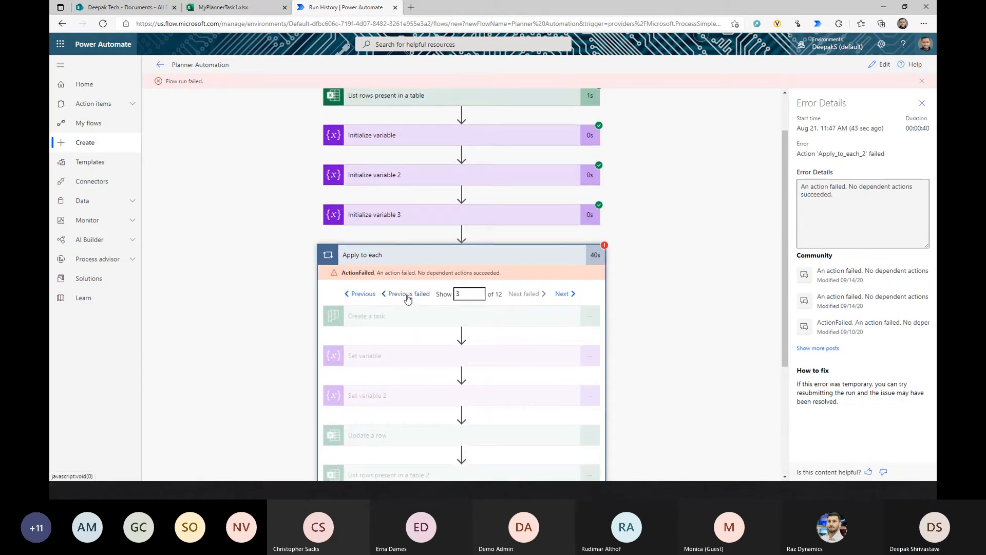
left_click(408, 292)
scroll(665, 283, "down", 3)
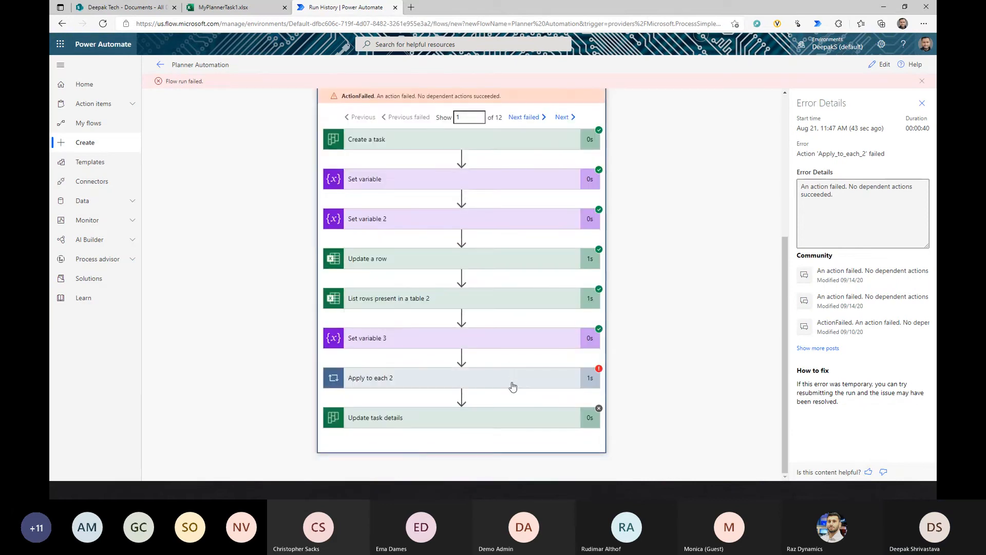
left_click(507, 360)
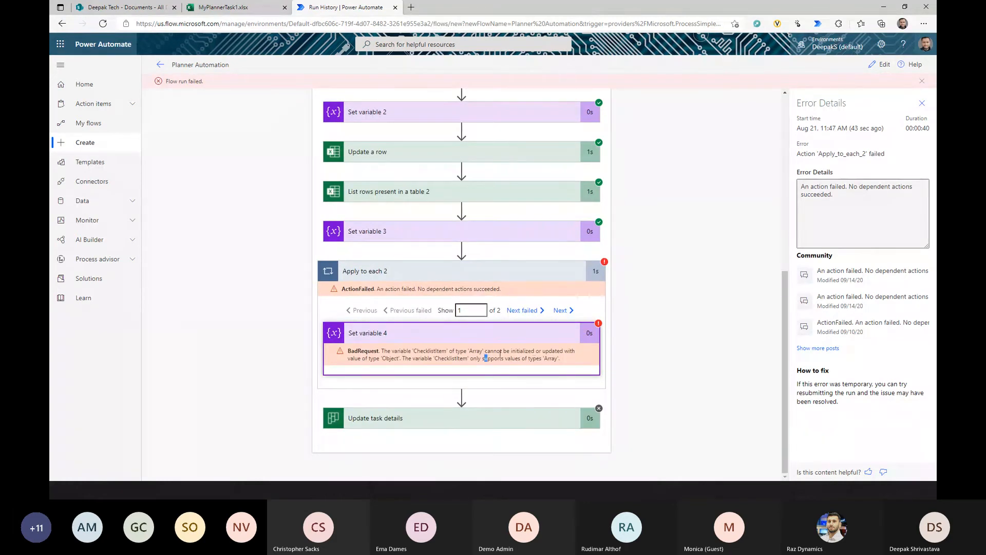
left_click_drag(501, 354, 554, 354)
left_click(395, 360)
left_click_drag(402, 360, 492, 359)
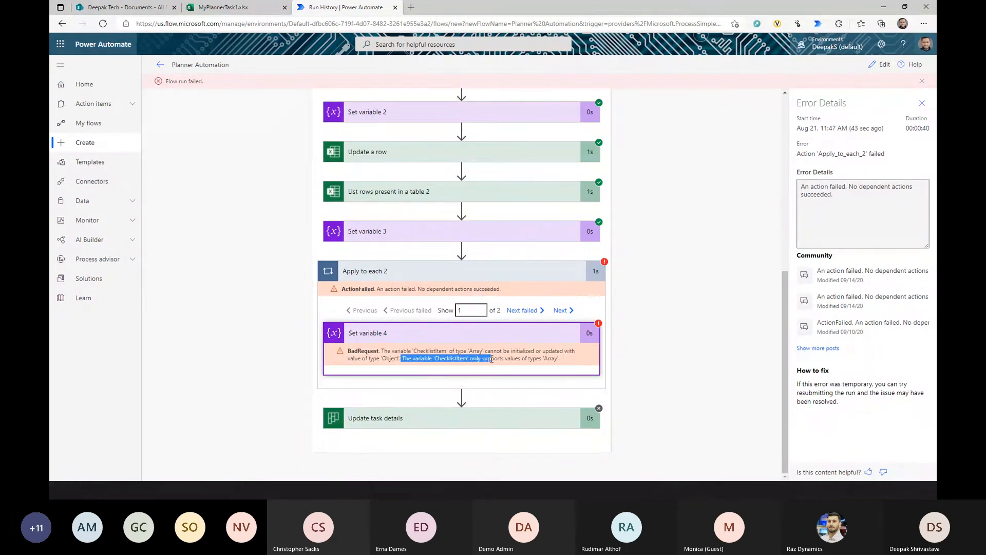
Reopen the Planner Automation flow for editing and check the ChecklistItem array's initial value in Initialize variable 3
left_click(880, 64)
scroll(579, 251, "down", 5)
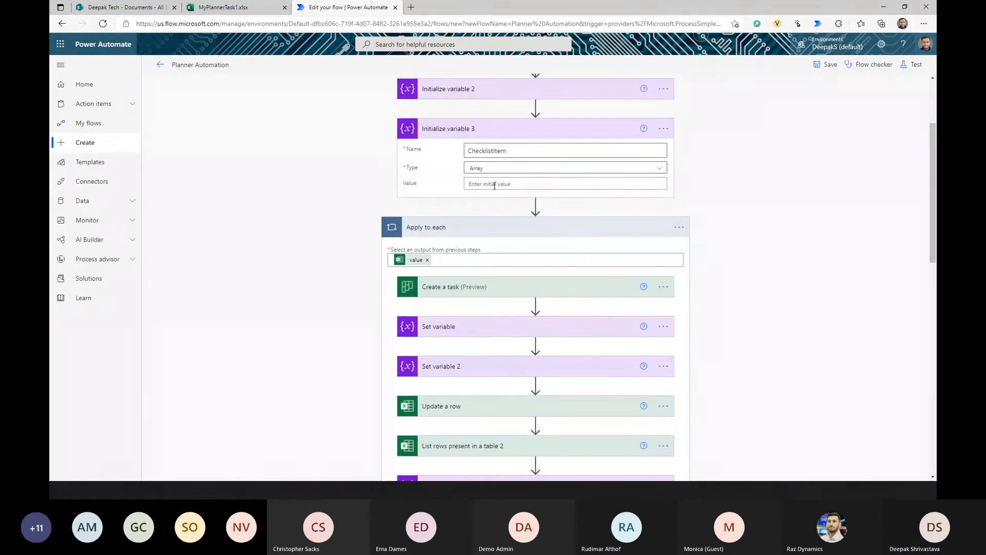
left_click(495, 182)
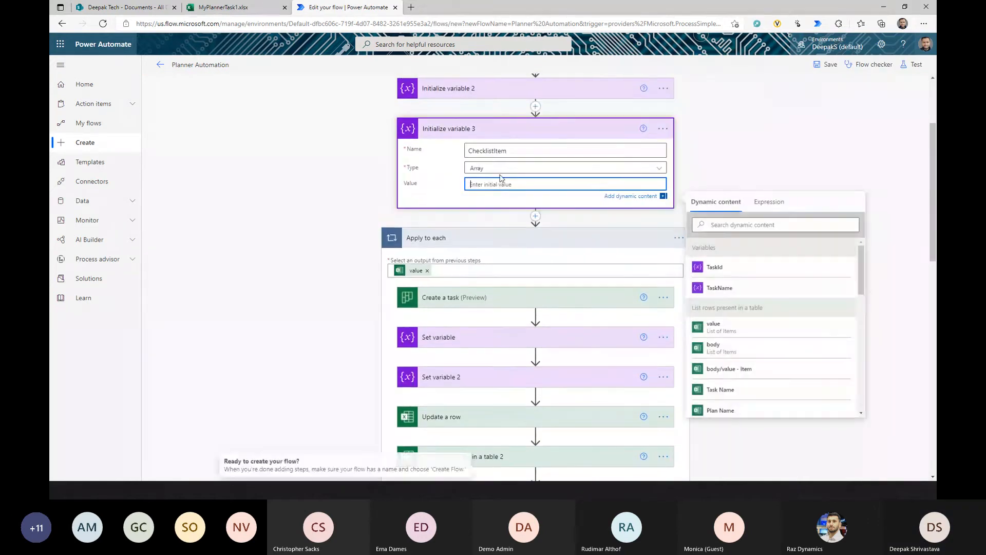
left_click(503, 175)
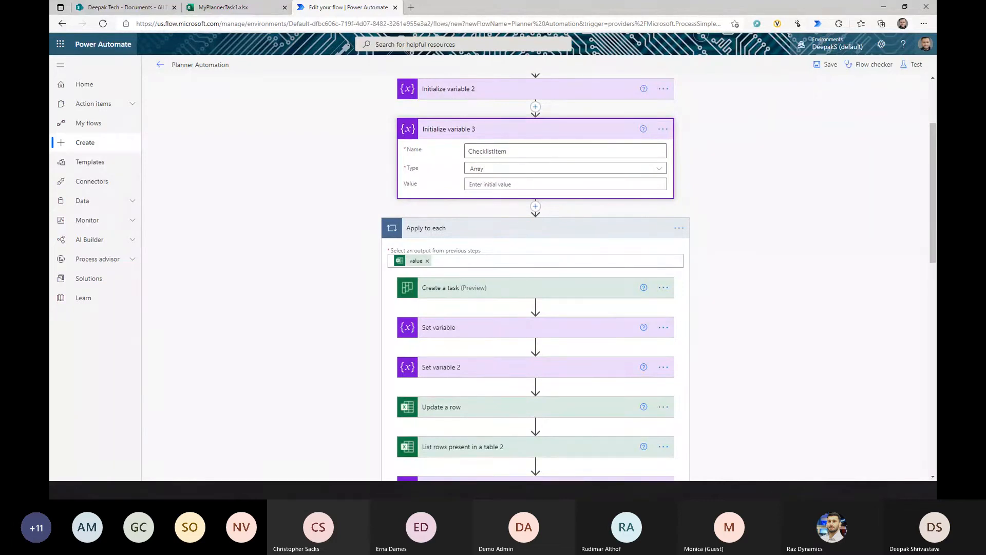
left_click(501, 182)
Replace the empty array in Set variable 3 with the expression null
scroll(589, 286, "down", 6)
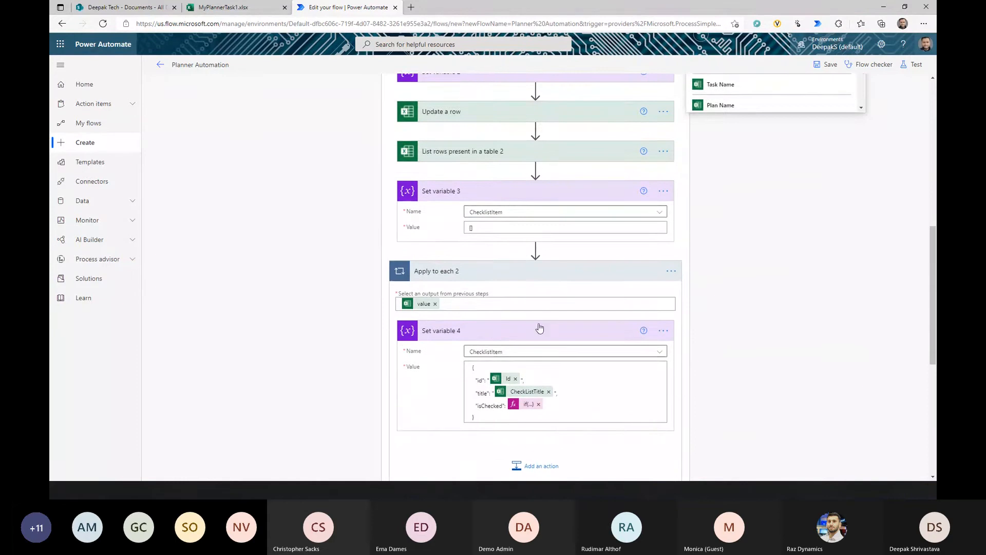
scroll(540, 328, "down", 3)
scroll(539, 308, "up", 3)
left_click(467, 227)
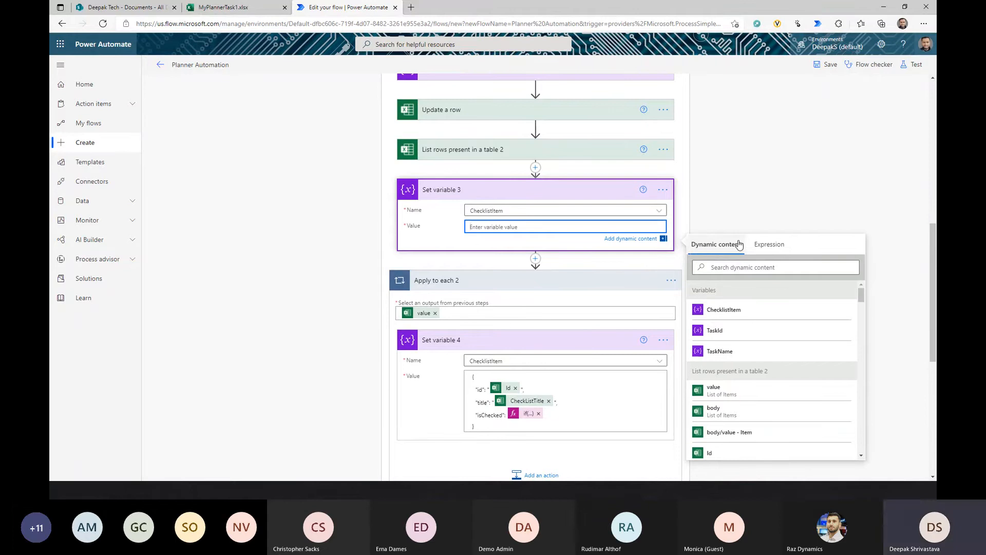
left_click(766, 244)
type("null")
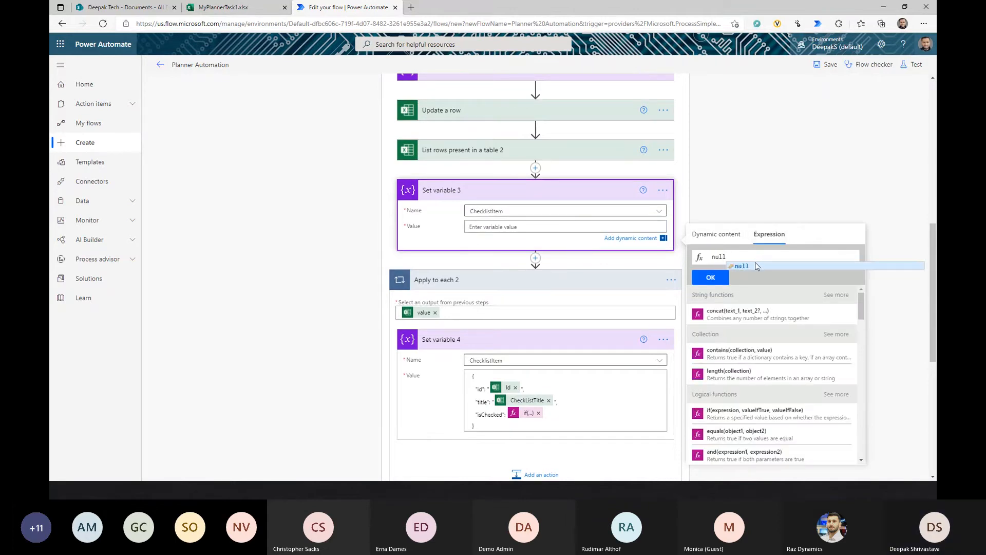
left_click(755, 266)
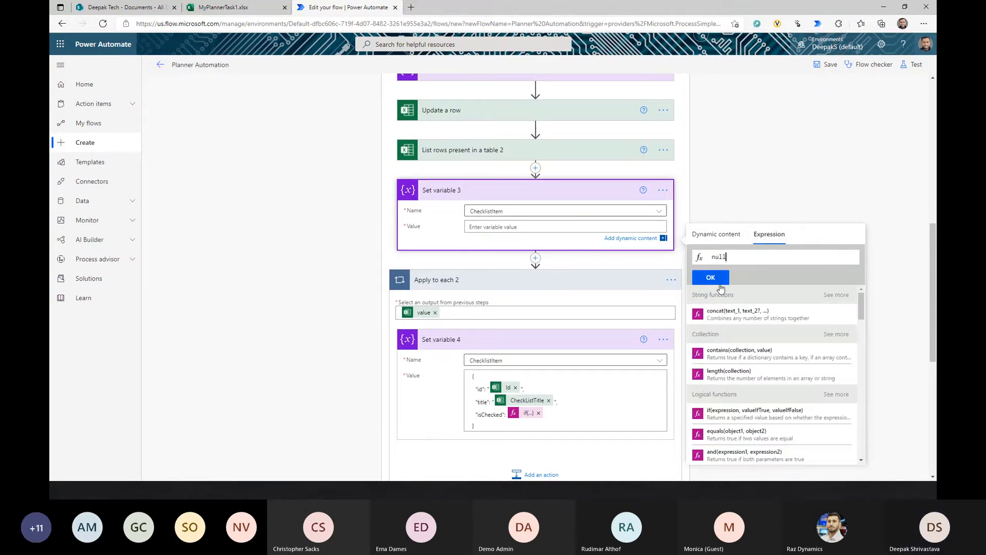
left_click(710, 277)
Try to insert an Initialize variable action between List rows present in a table 2 and Set variable 3
left_click(536, 168)
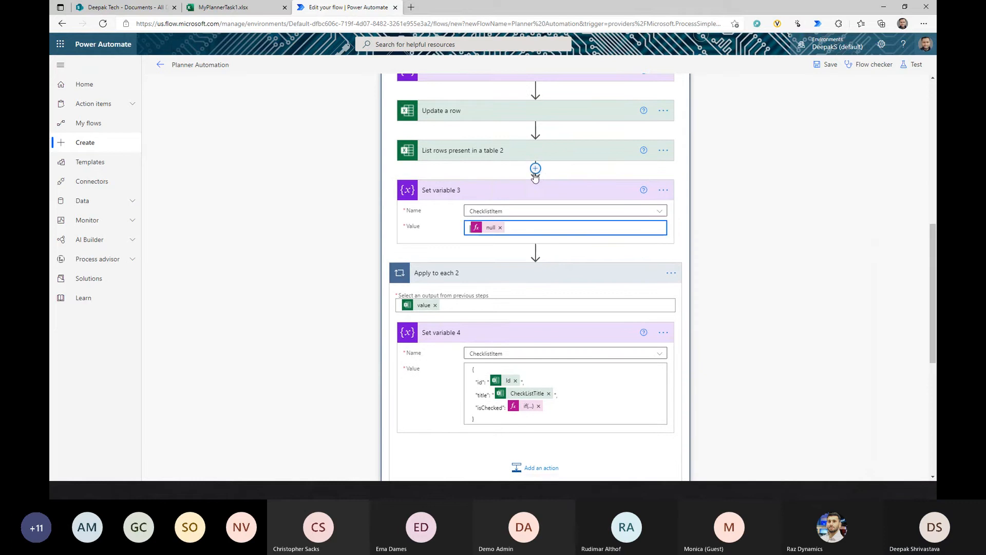
left_click(510, 183)
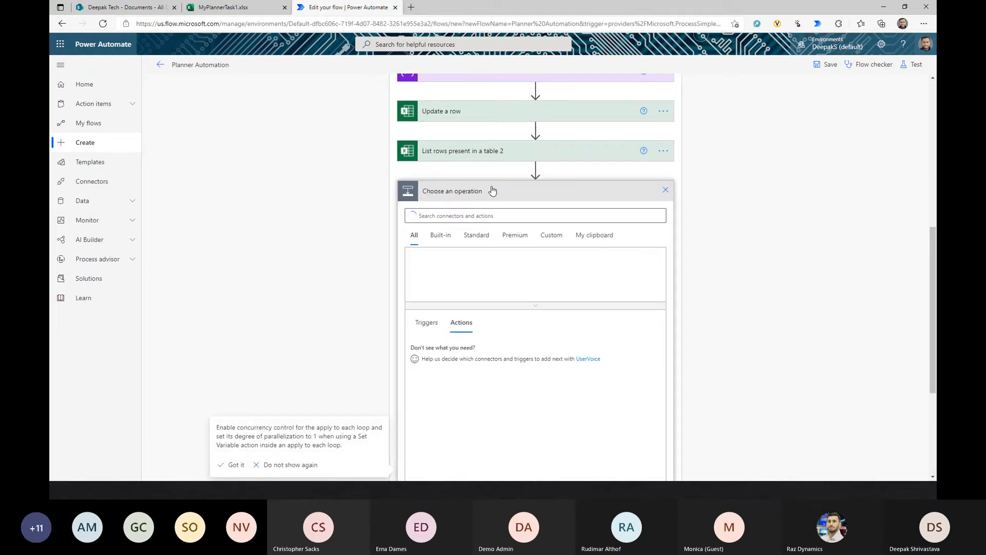
left_click(486, 217)
type("var")
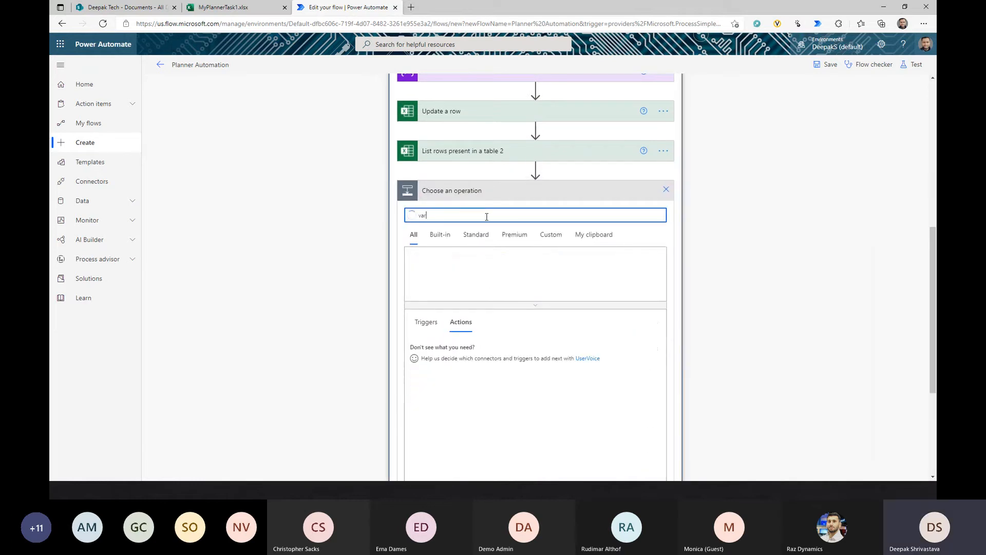
scroll(481, 330, "down", 1)
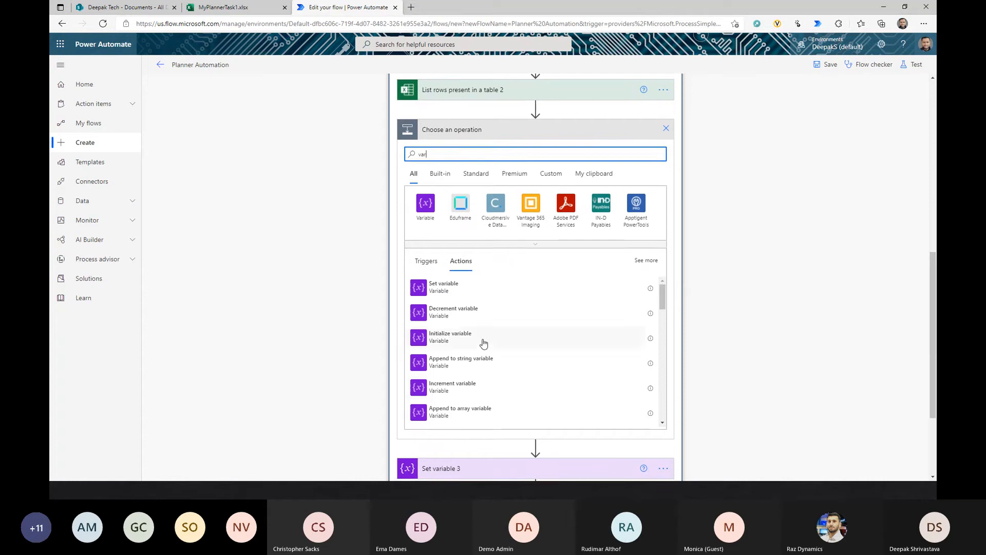
left_click(483, 341)
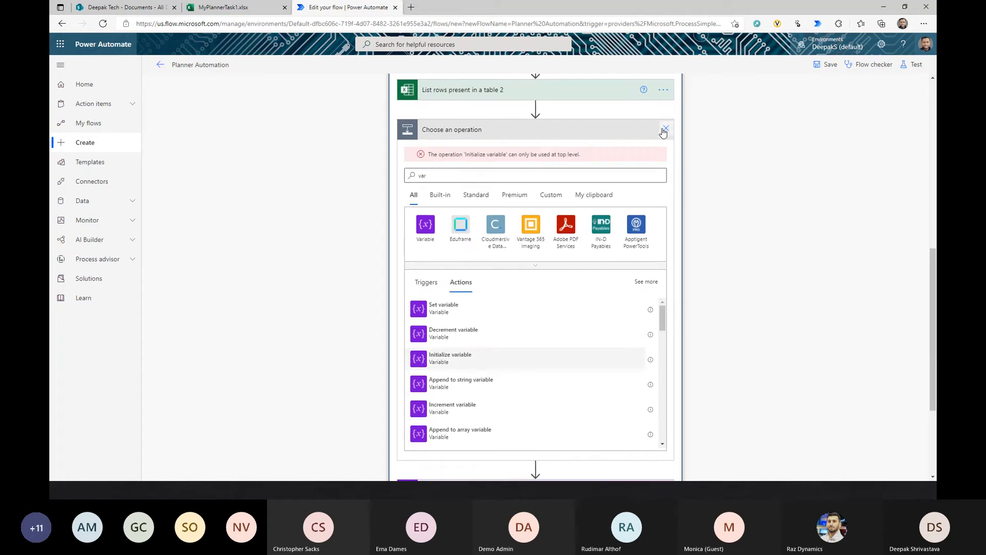
left_click(666, 127)
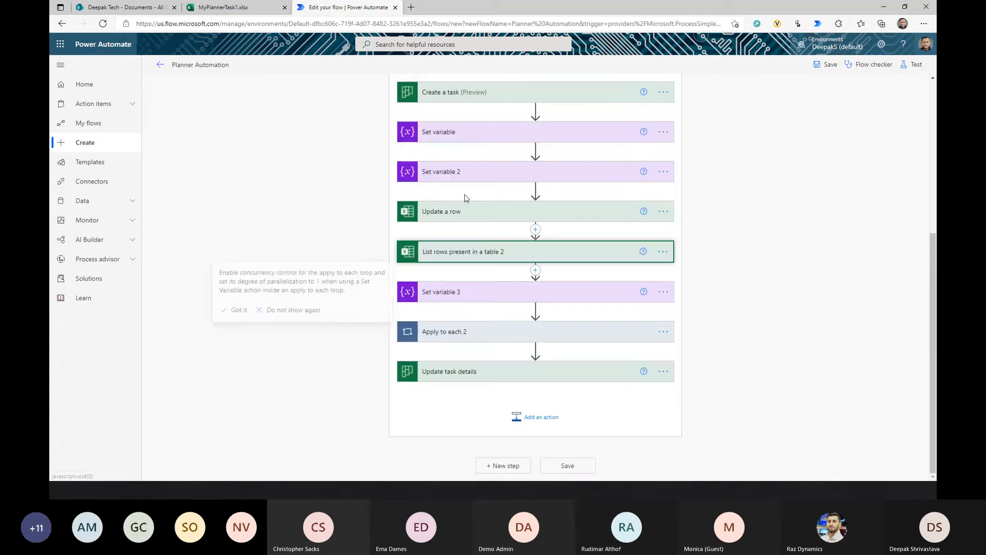
Check the variable names and values in Set variable 2 and Set variable 3
left_click(430, 177)
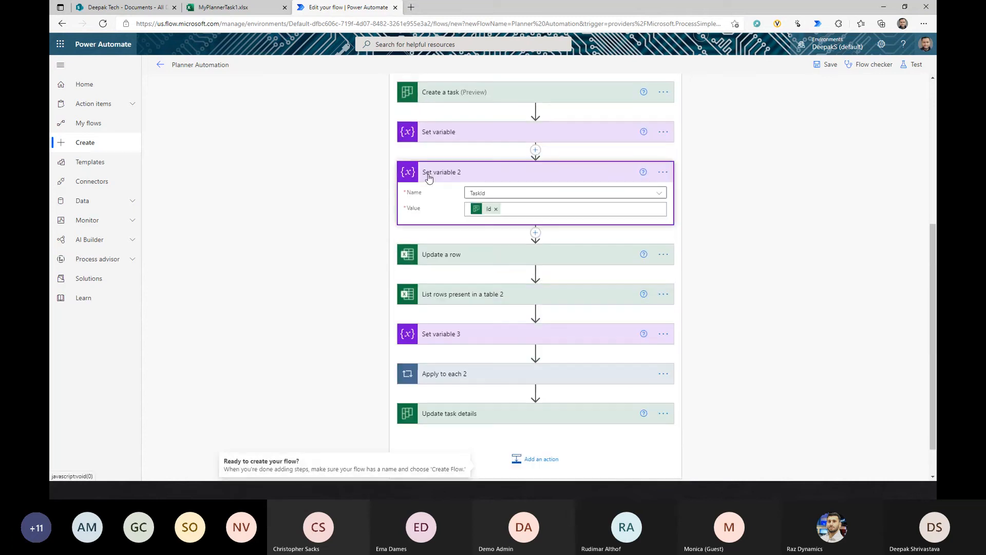
left_click(478, 336)
scroll(539, 368, "down", 1)
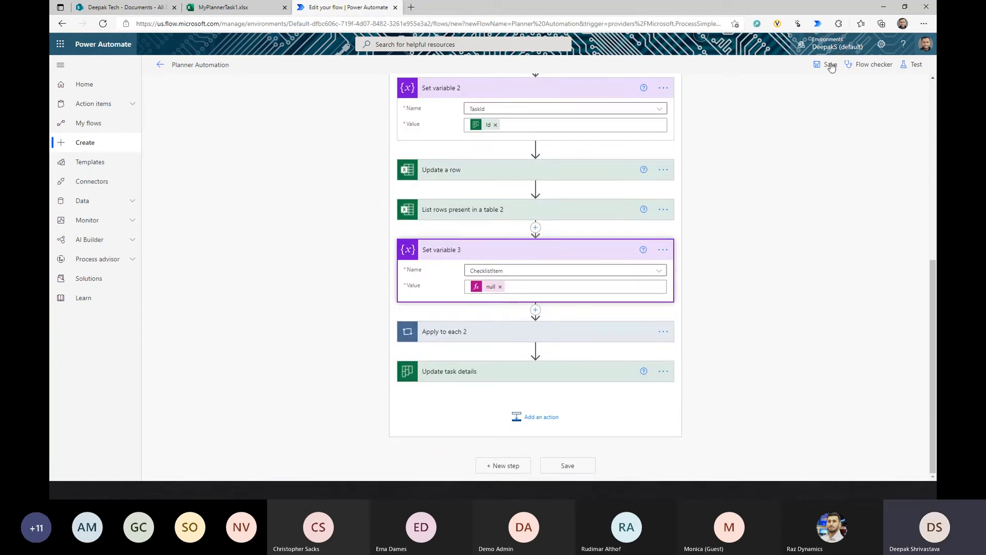
Save the flow and test it automatically, reusing the trigger of the most recent failed test
left_click(832, 44)
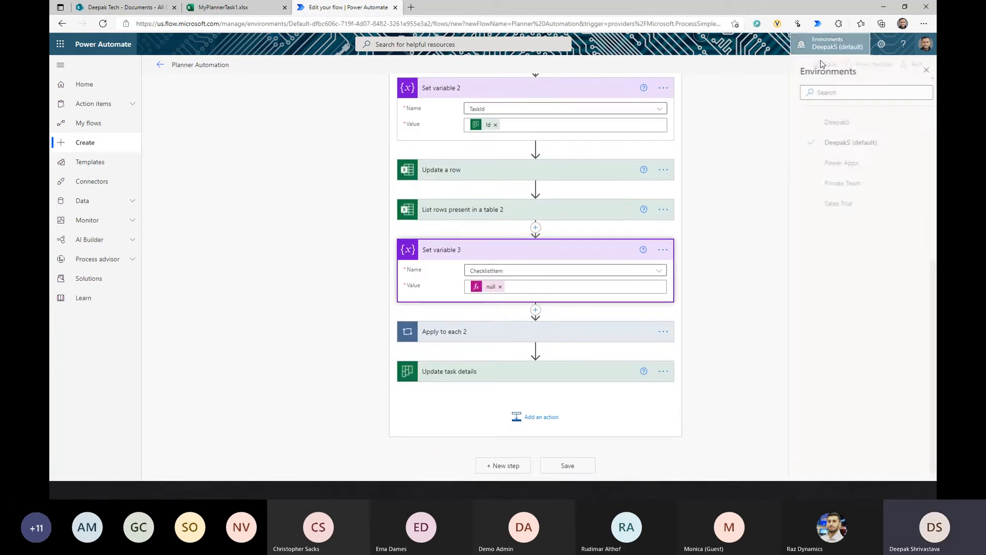
left_click(925, 70)
left_click(826, 64)
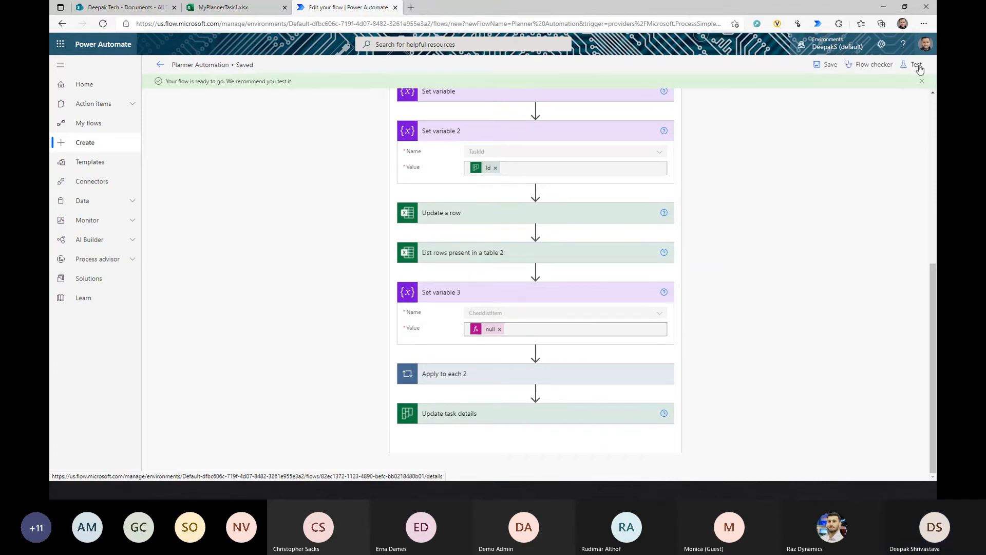
left_click(911, 64)
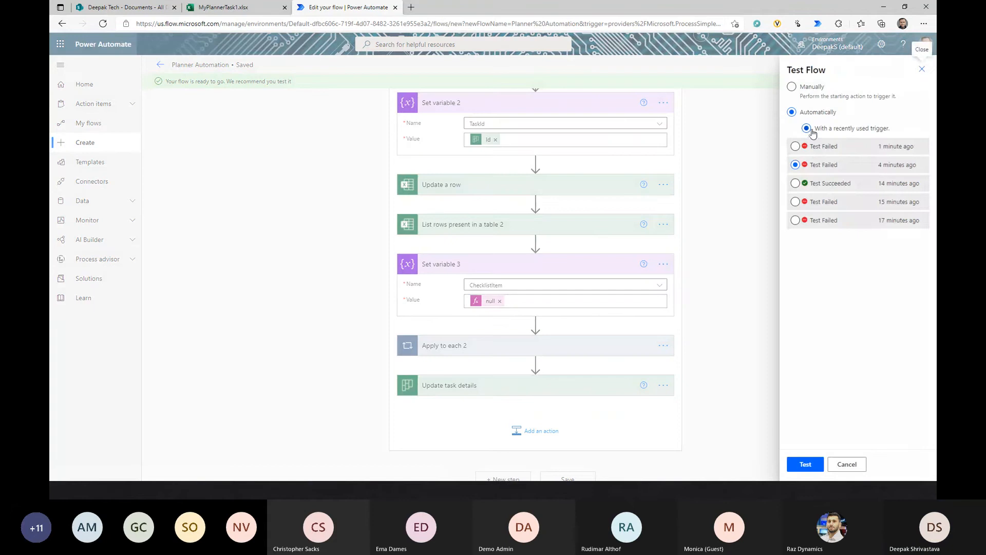
left_click(797, 146)
left_click(807, 463)
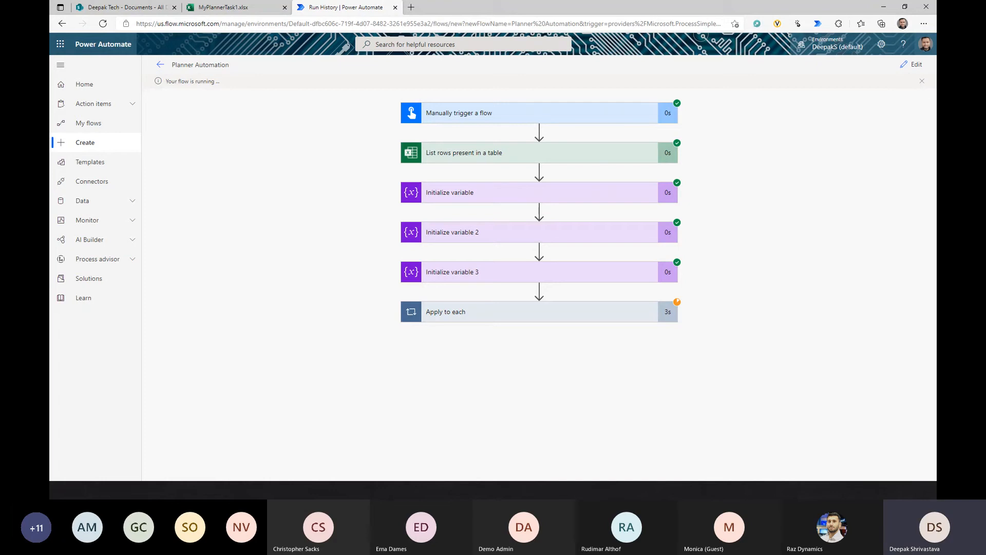
Bring up the reference PlannerTutorial flow full screen and review its Get Tasks action and its three variable initializations
left_click_drag(6, 7, 522, 76)
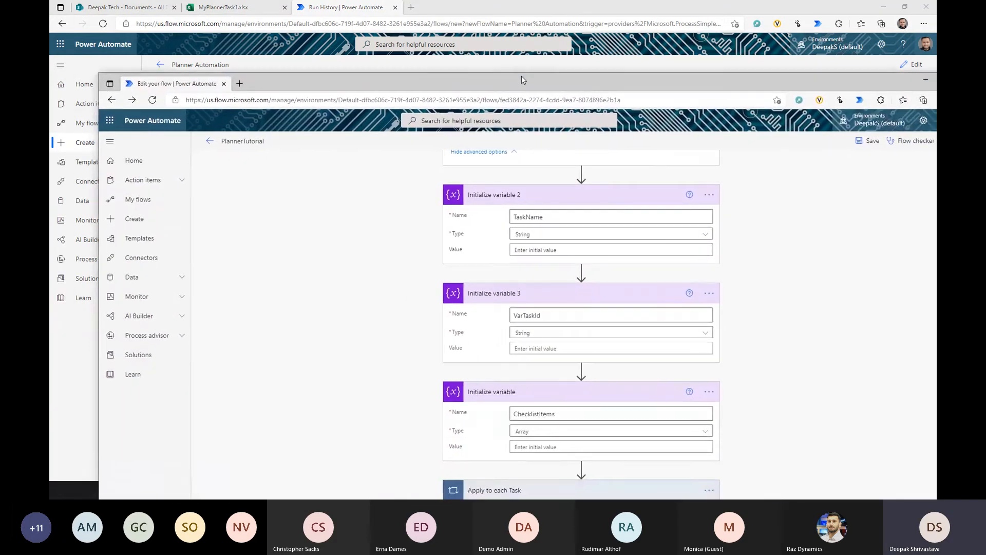
double_click(522, 76)
scroll(489, 219, "up", 4)
scroll(488, 221, "up", 1)
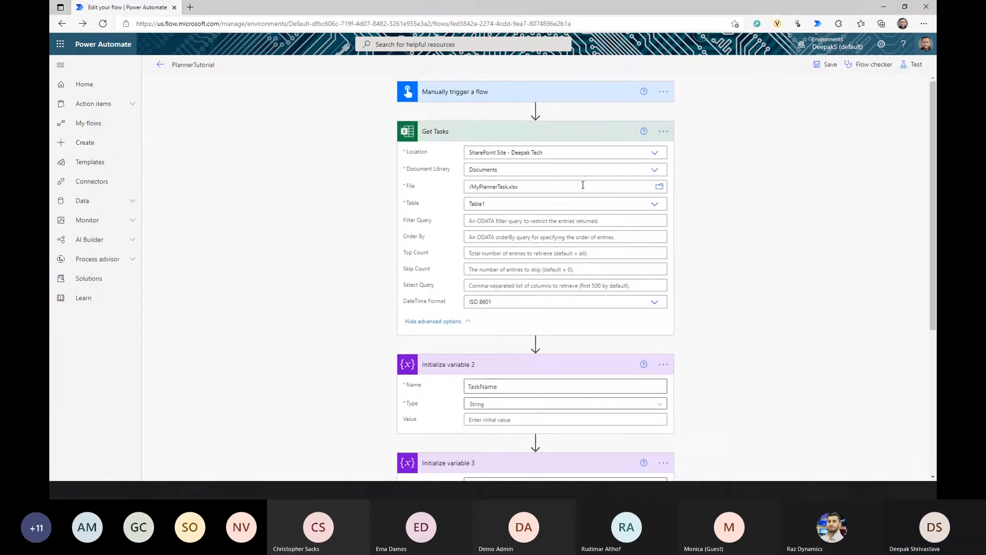
scroll(488, 215, "down", 3)
scroll(487, 205, "up", 3)
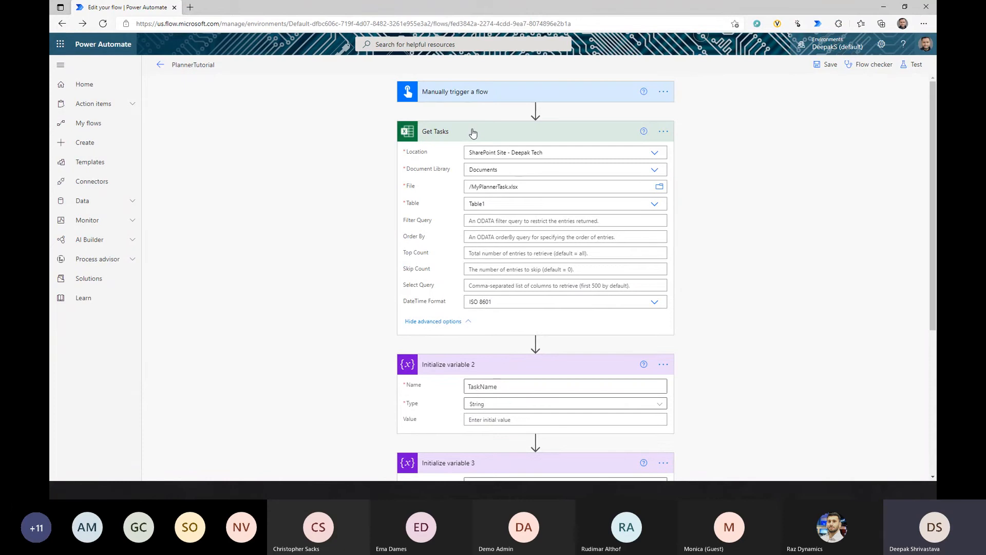
left_click(501, 136)
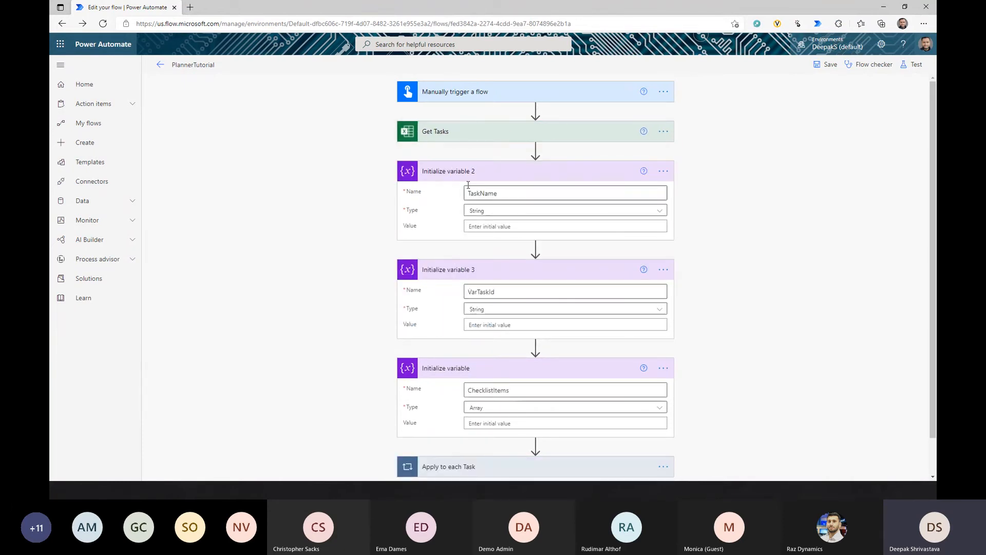
scroll(562, 255, "down", 2)
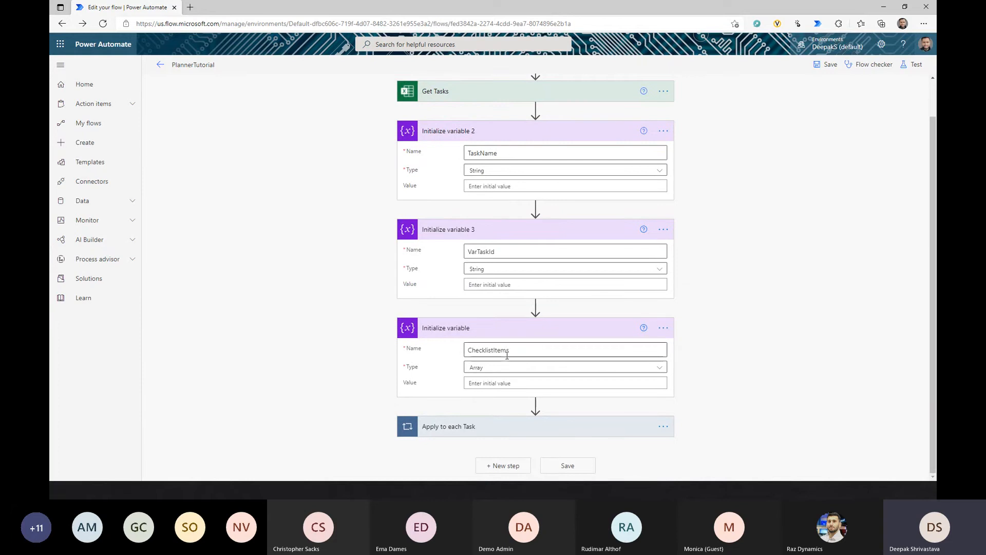
Expand Apply to each Task and examine the TaskId condition and the actions in its If yes and If no branches
left_click(555, 433)
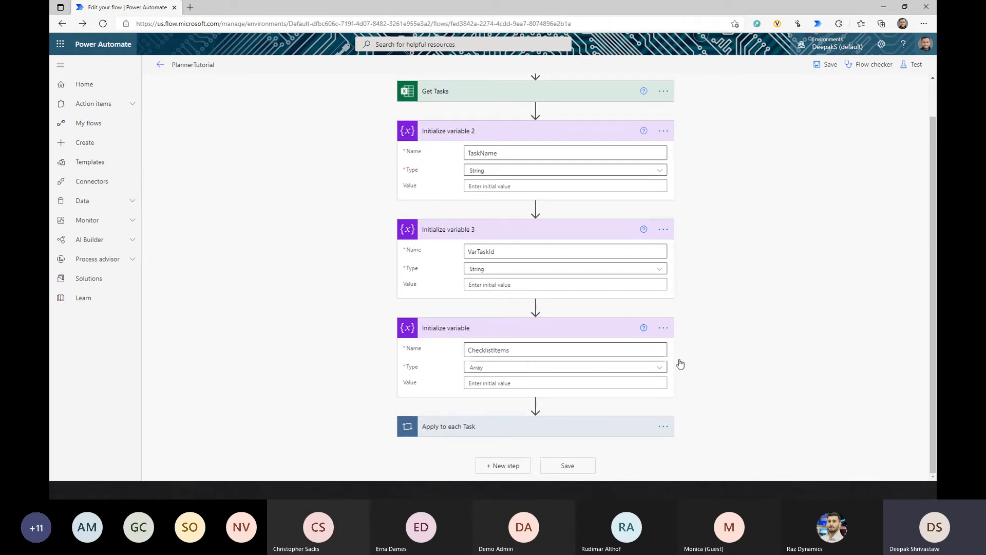
scroll(717, 324, "down", 7)
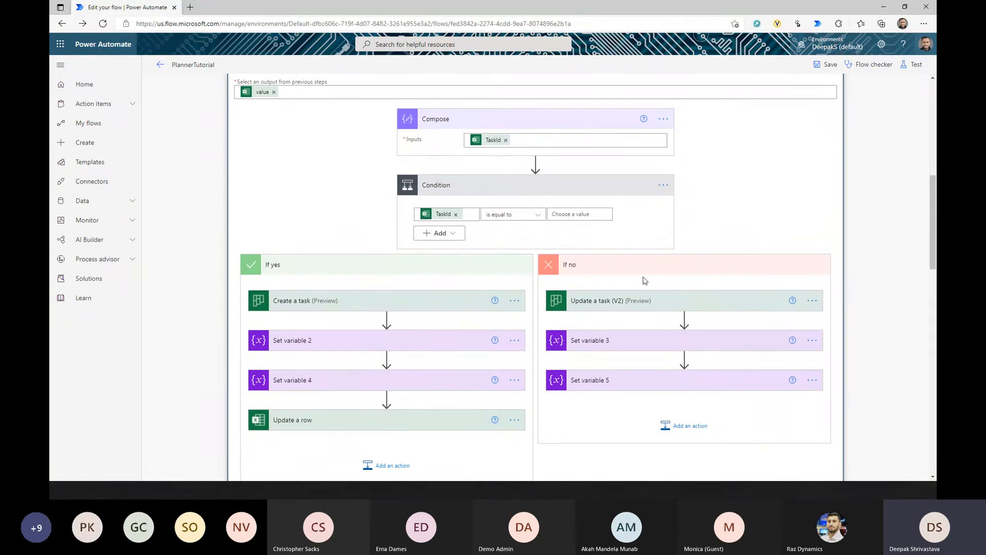
scroll(457, 213, "down", 2)
scroll(482, 223, "up", 2)
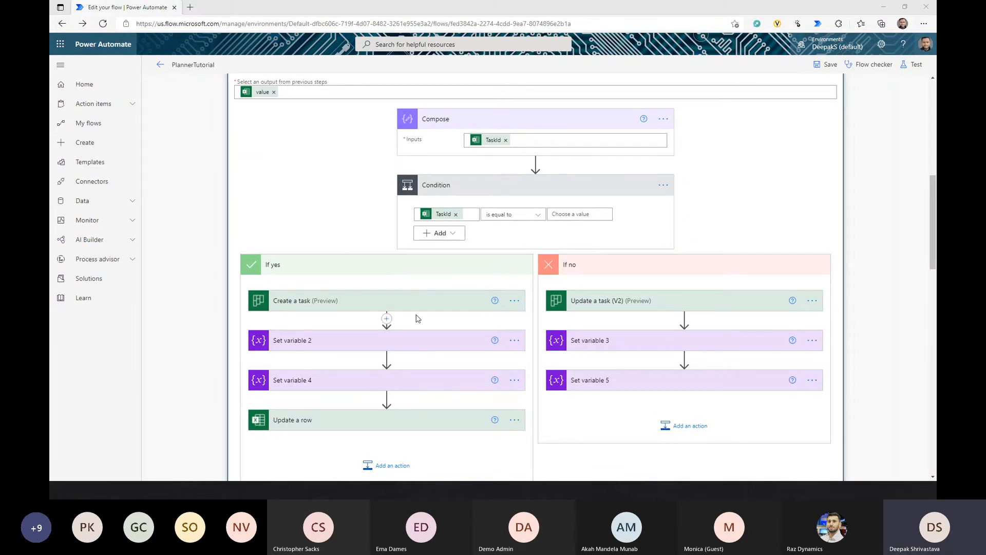
scroll(359, 314, "down", 2)
scroll(348, 314, "down", 1)
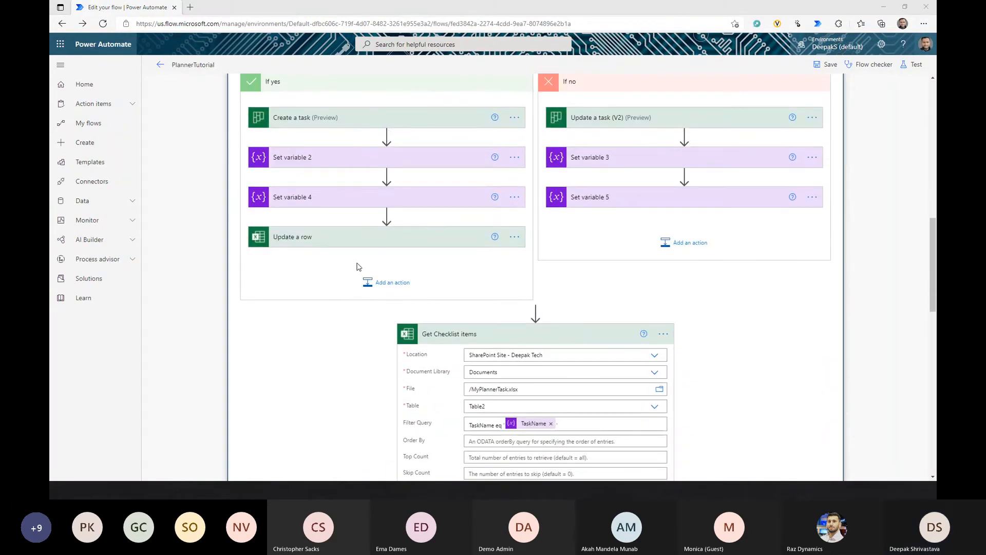
scroll(370, 297, "down", 3)
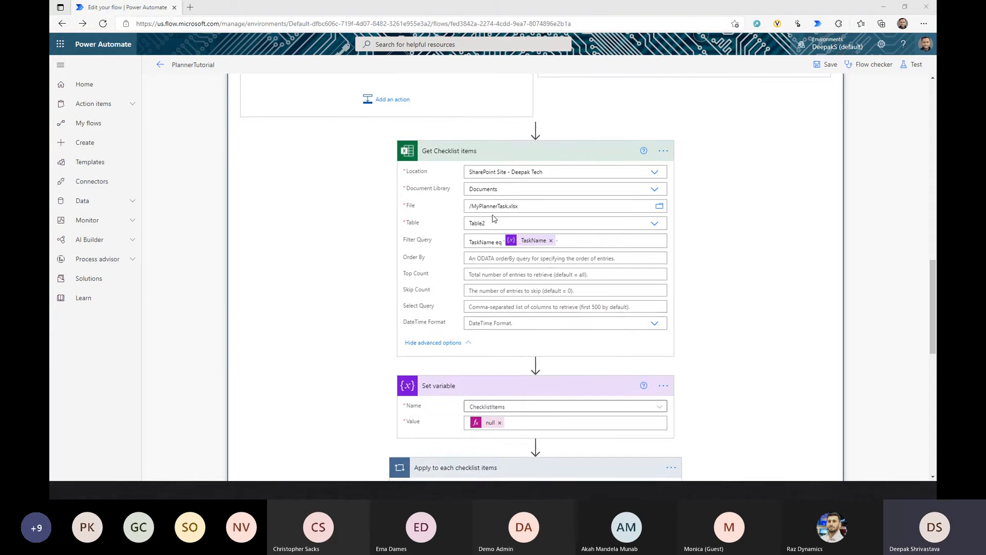
scroll(424, 190, "up", 3)
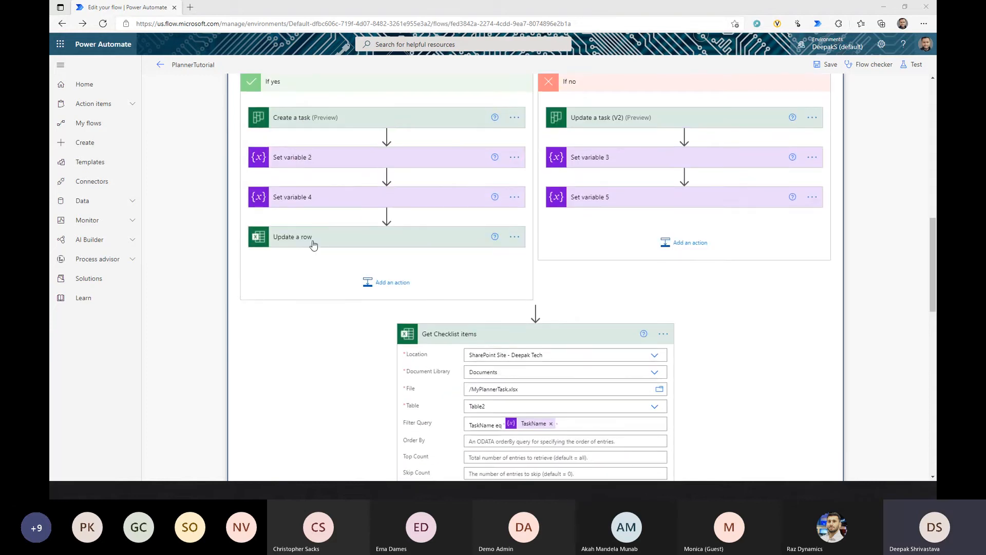
Examine how Get Checklist items, Set variable and Append to array variable build the ChecklistItems array in the reference flow
scroll(440, 288, "down", 2)
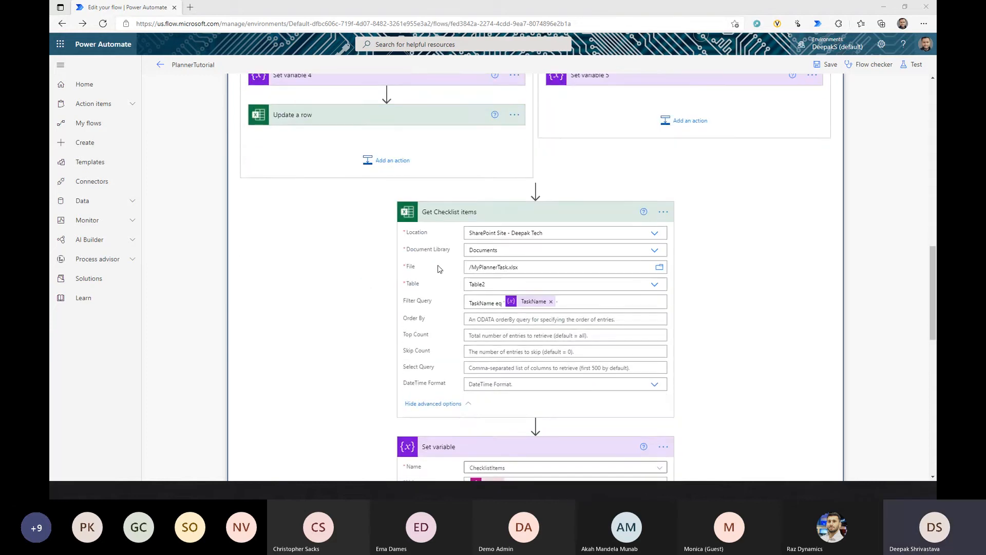
scroll(482, 233, "down", 1)
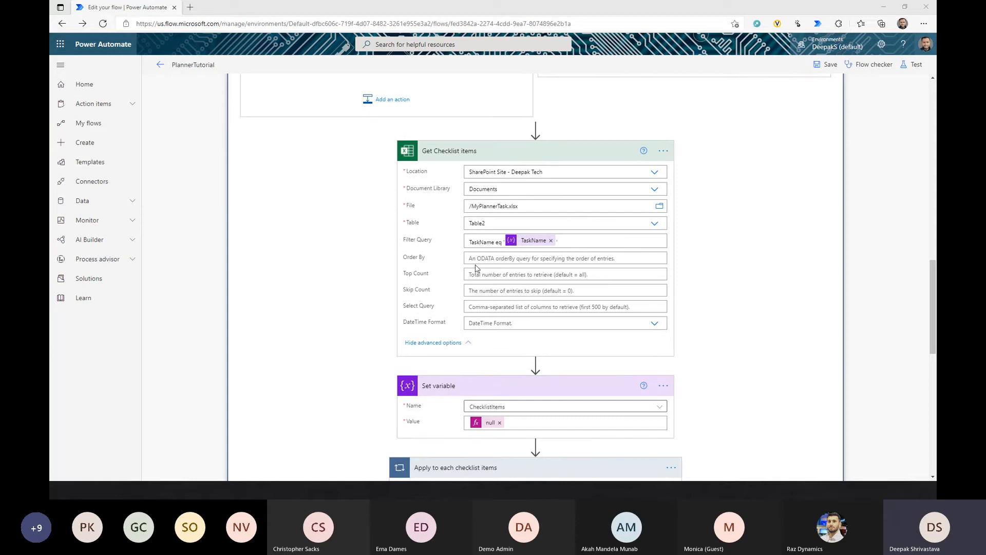
scroll(476, 267, "down", 2)
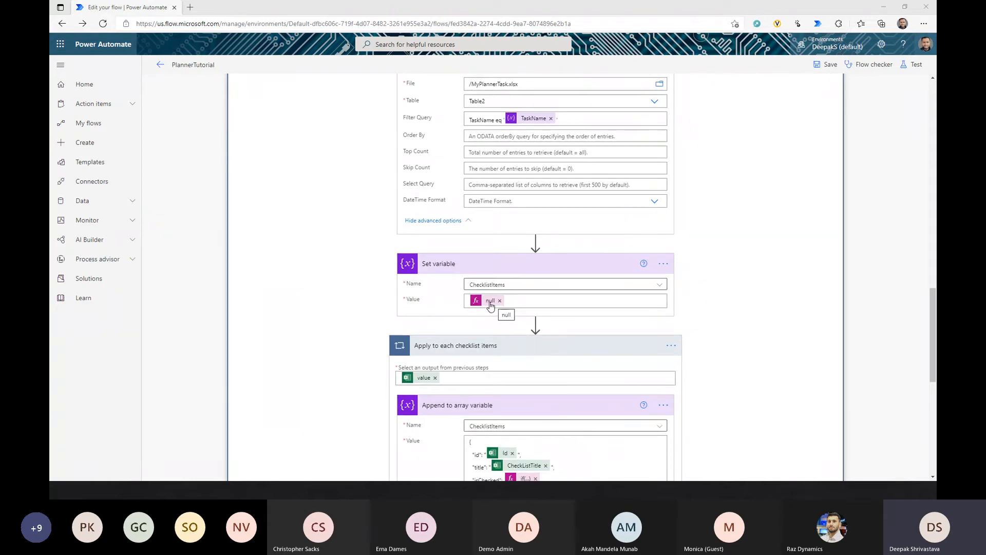
scroll(478, 279, "down", 2)
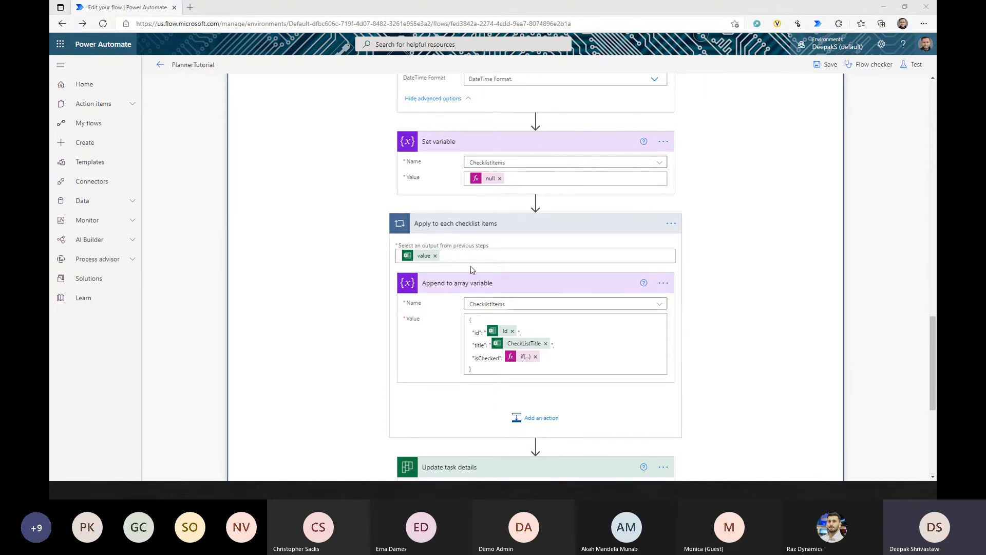
scroll(504, 274, "down", 2)
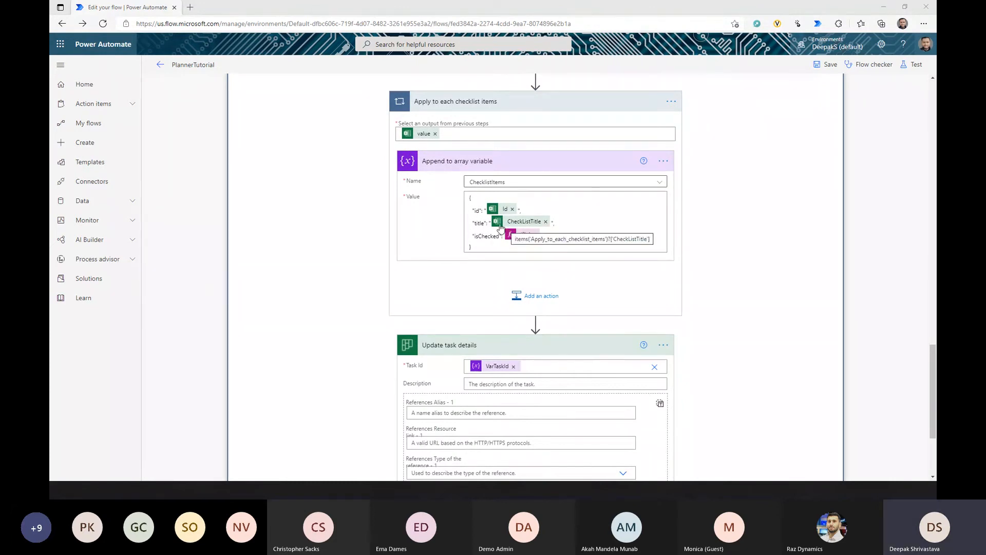
Examine how Update task details uses the VarTaskId and ChecklistItems variables in the reference flow
scroll(516, 263, "down", 3)
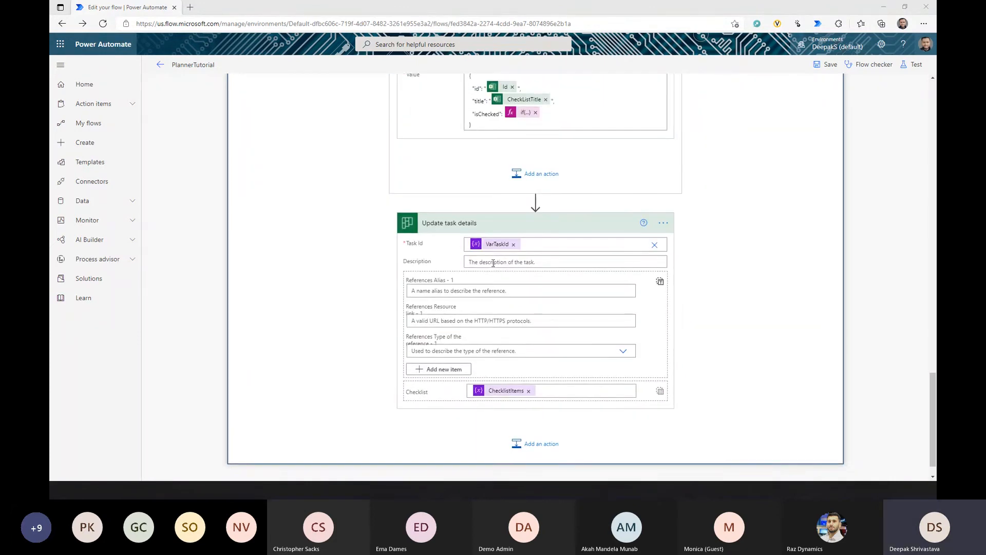
scroll(409, 212, "up", 1)
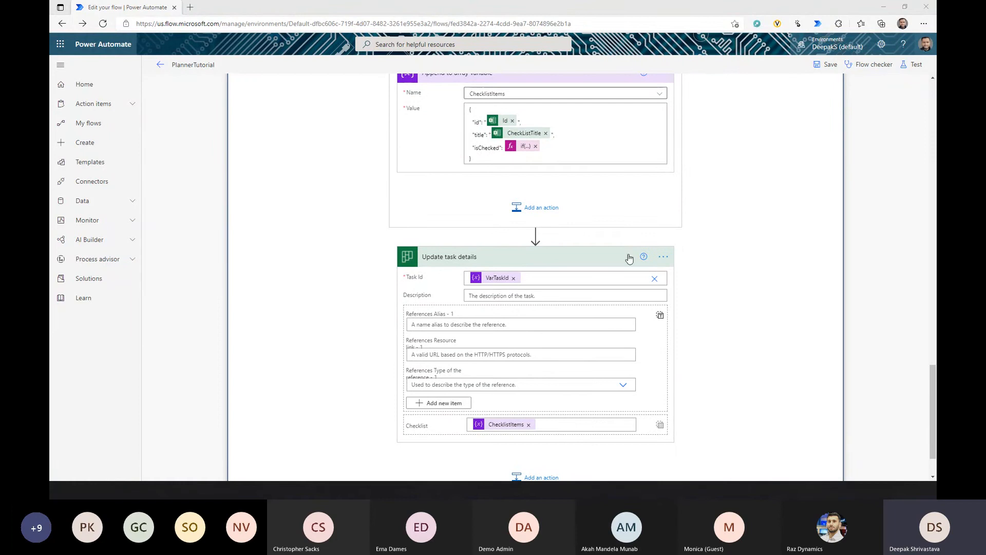
left_click(721, 272)
Switch back to the failed Planner Automation run, inspect the actions inside Apply to each, and open the flow for editing
key("alt+Tab")
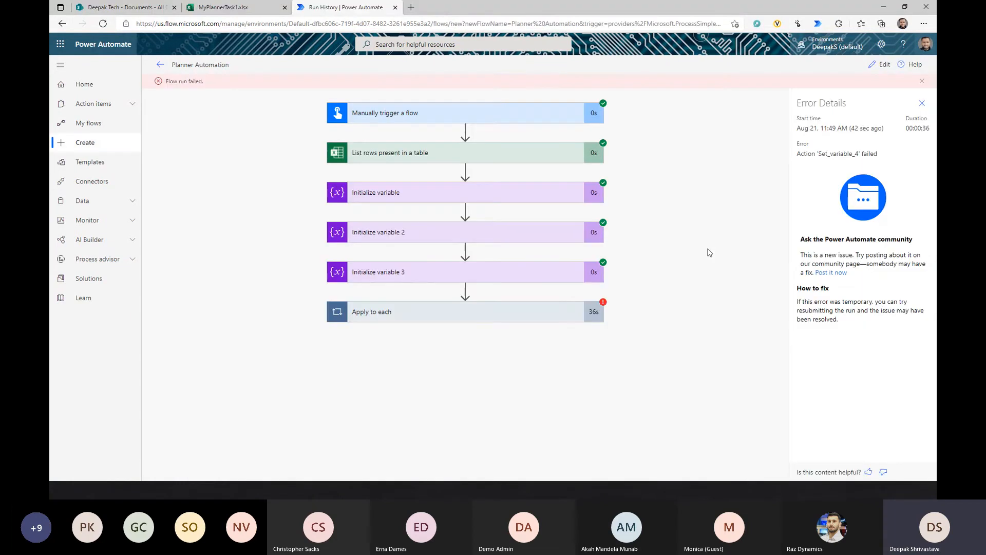
left_click(555, 311)
scroll(565, 324, "down", 5)
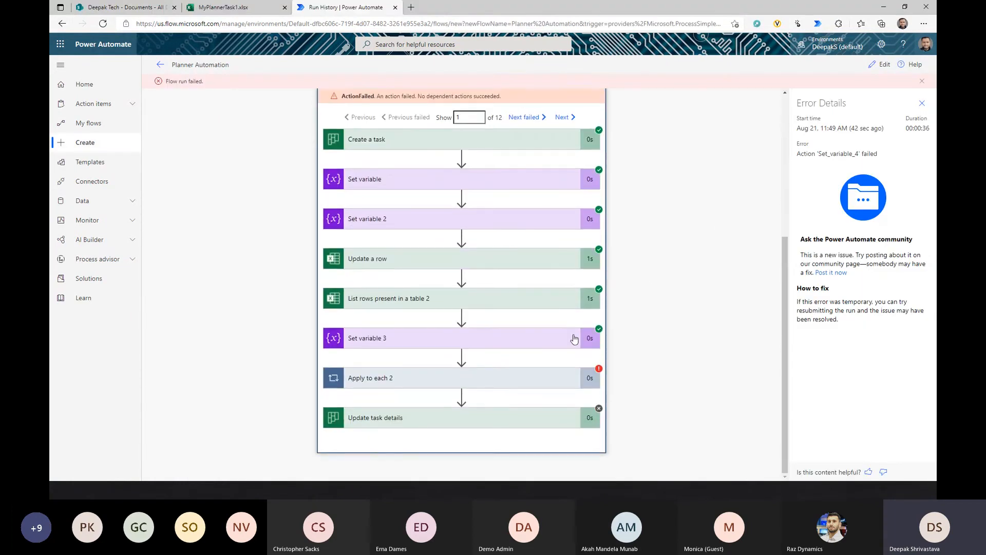
left_click(557, 379)
left_click(885, 65)
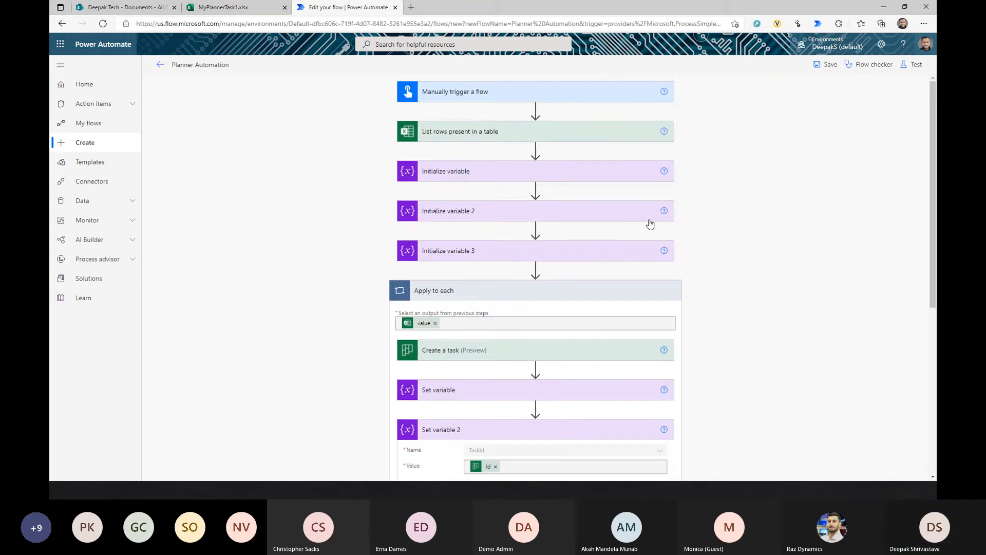
Delete the Set variable 3 action that resets ChecklistItem to null inside Apply to each
scroll(646, 221, "down", 10)
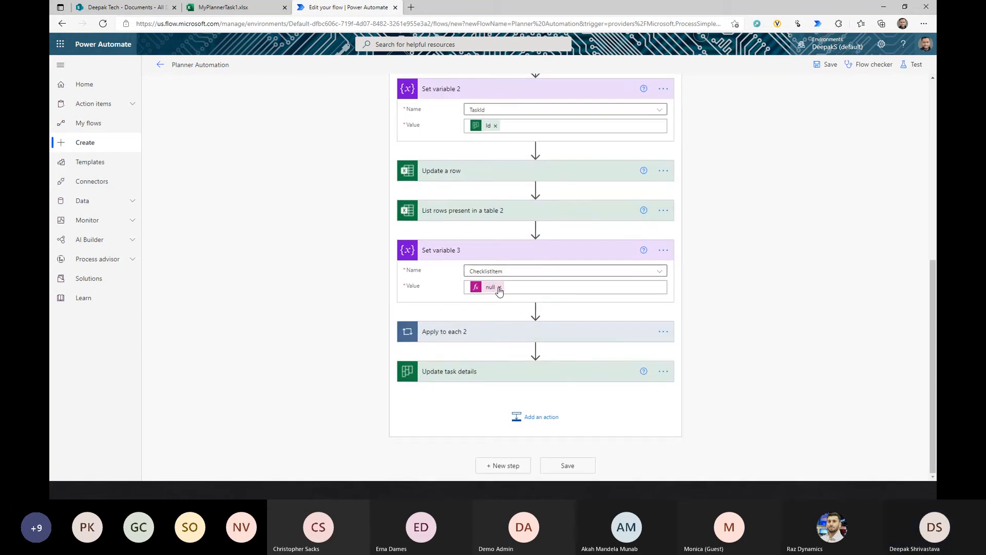
left_click(498, 287)
scroll(714, 242, "down", 1)
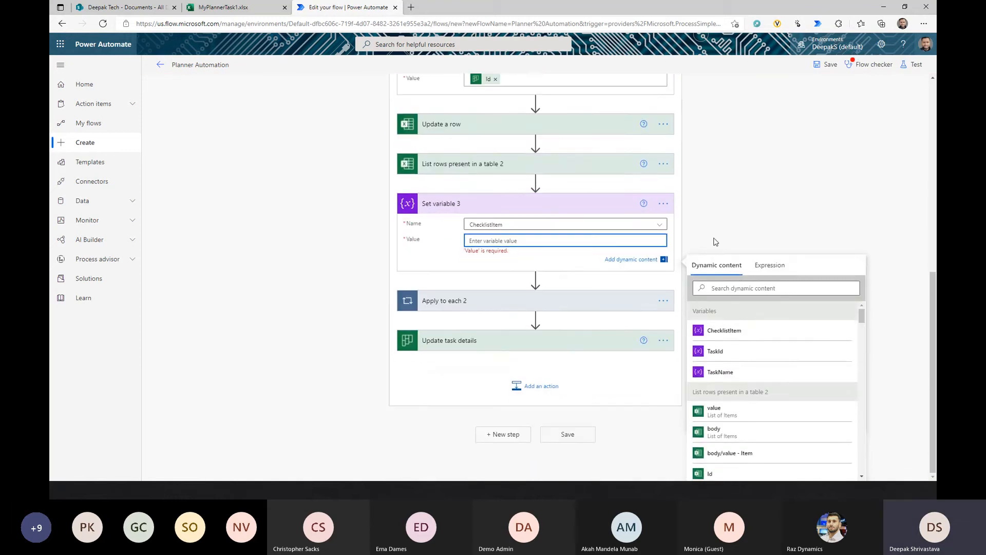
left_click(666, 209)
left_click(662, 245)
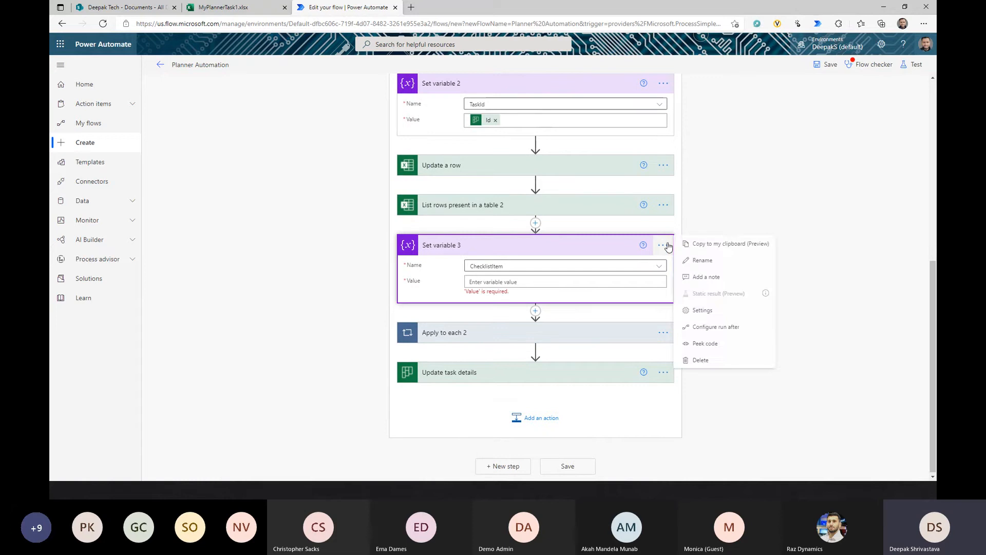
left_click(701, 359)
left_click(499, 278)
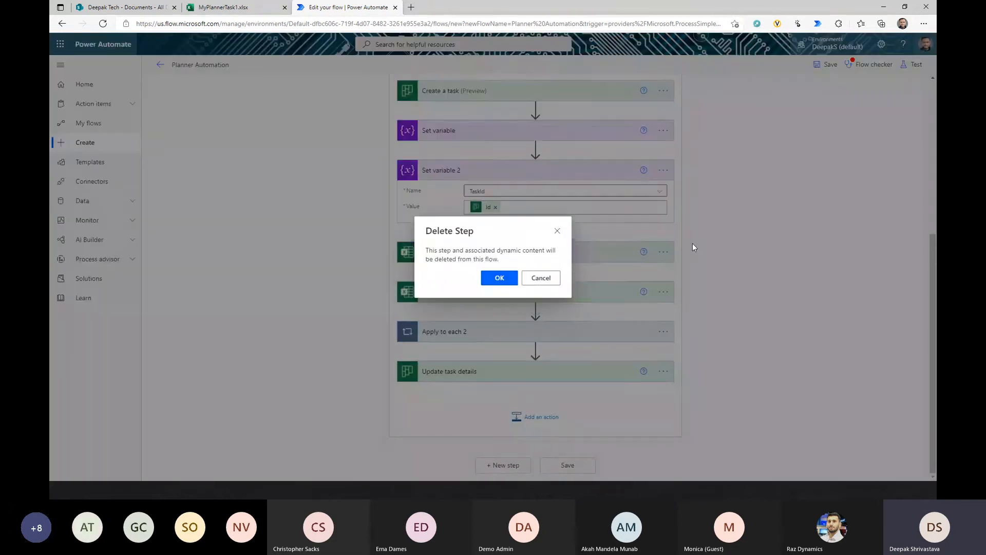
Save the flow and test it automatically with the trigger of the failed test from 1 minute ago
left_click(913, 66)
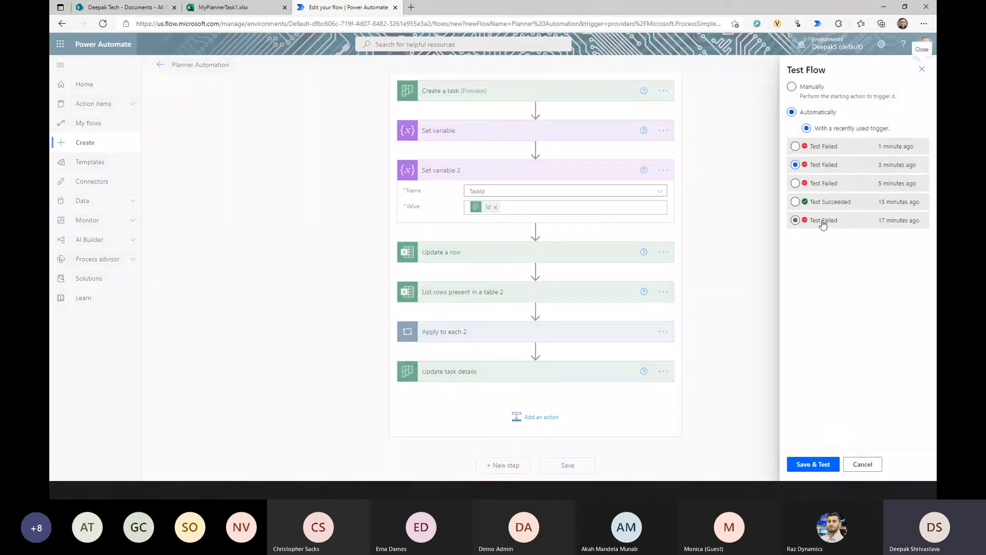
left_click(820, 150)
left_click(819, 465)
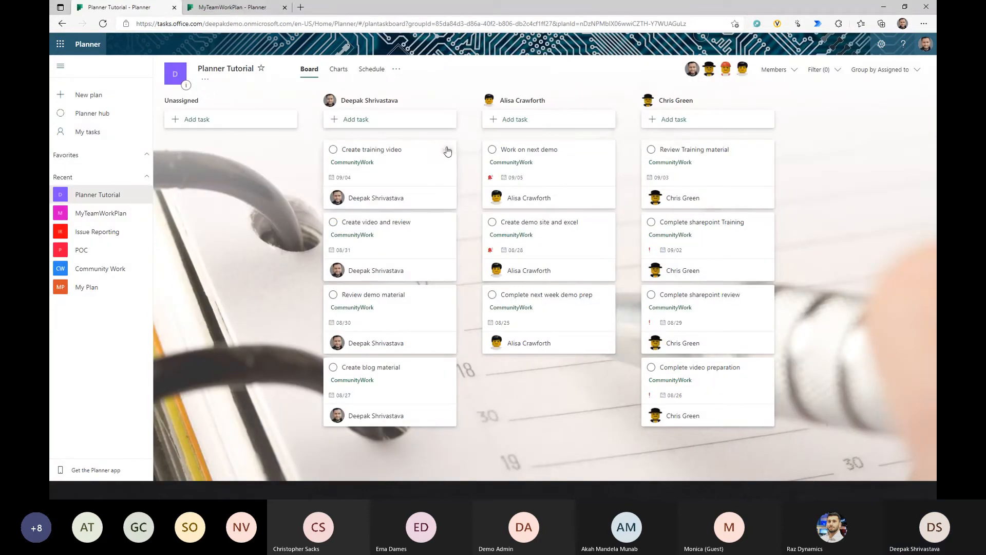
Reload the Planner Tutorial board in Planner and group its tasks by Assigned to
left_click(447, 149)
left_click(487, 355)
left_click(103, 23)
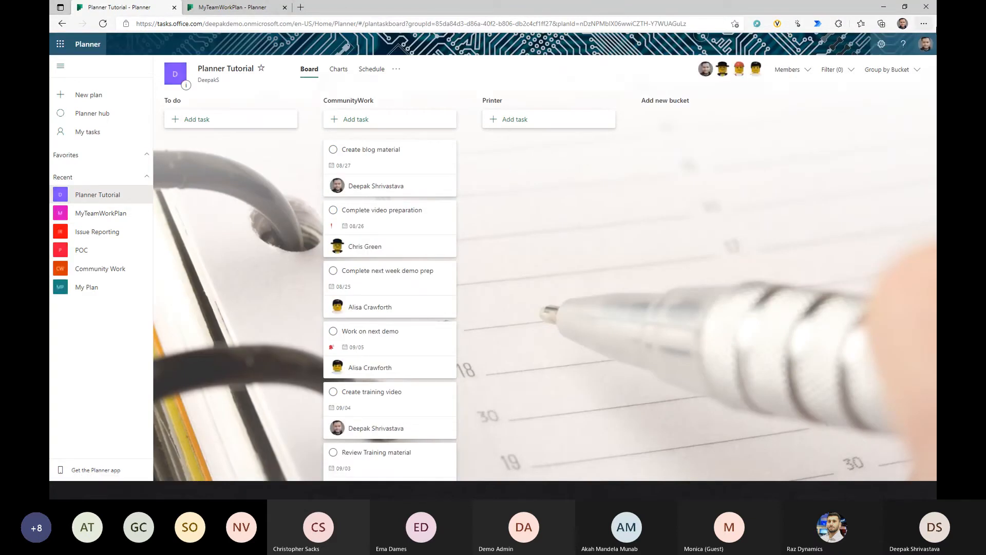
left_click(905, 70)
left_click(869, 103)
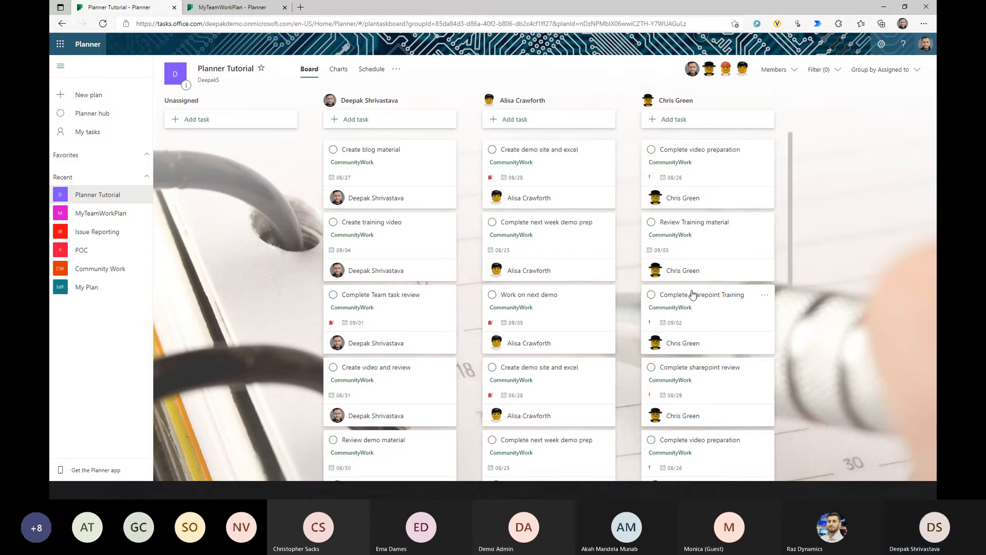
Look through the task cards in each assignee's column to check which tasks the flow has created
scroll(764, 302, "down", 2)
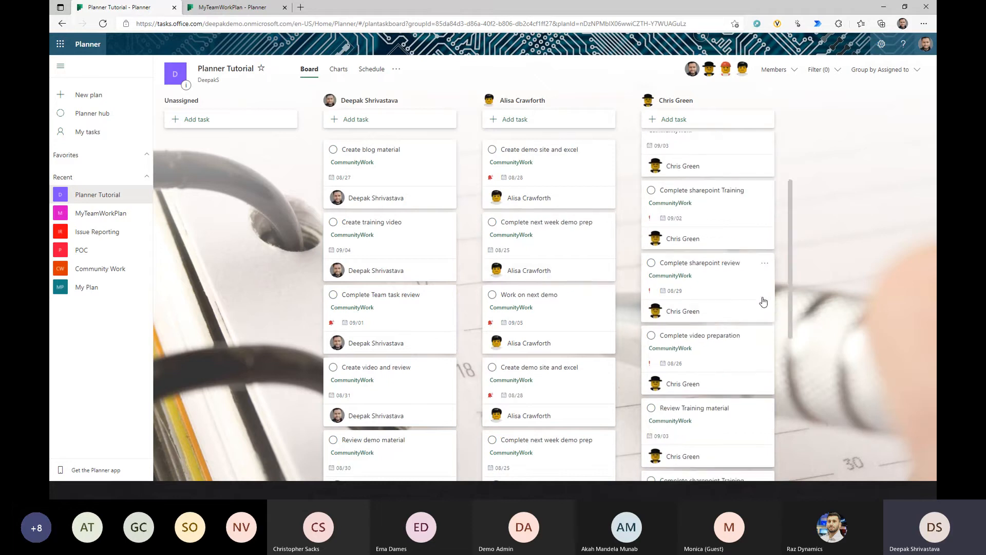
scroll(498, 307, "down", 4)
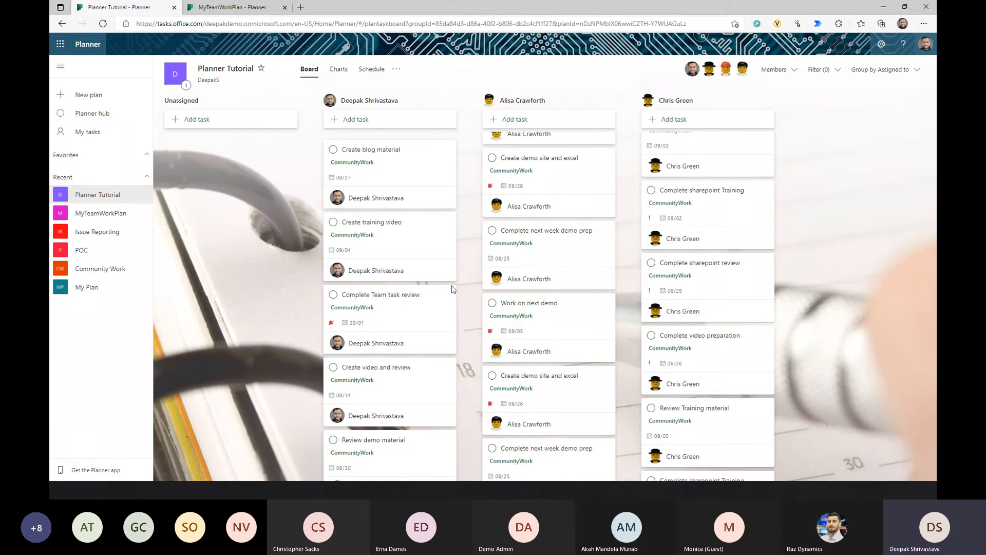
scroll(390, 276, "down", 5)
scroll(371, 284, "down", 1)
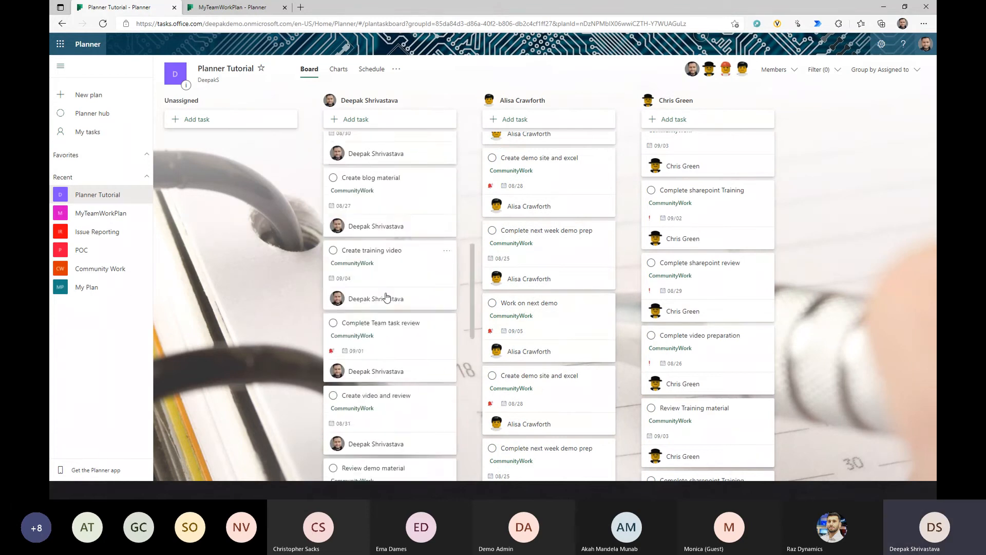
scroll(387, 297, "down", 3)
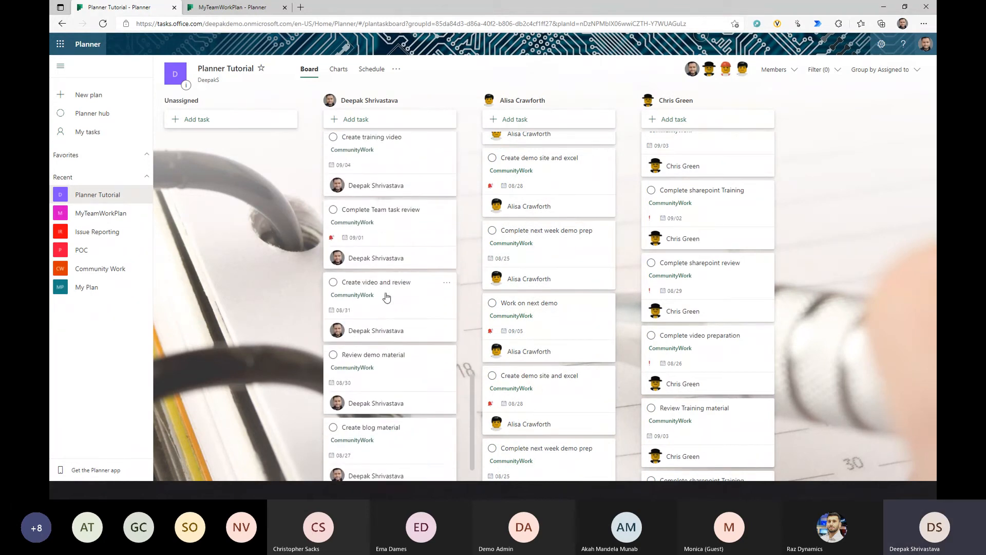
scroll(524, 372, "down", 1)
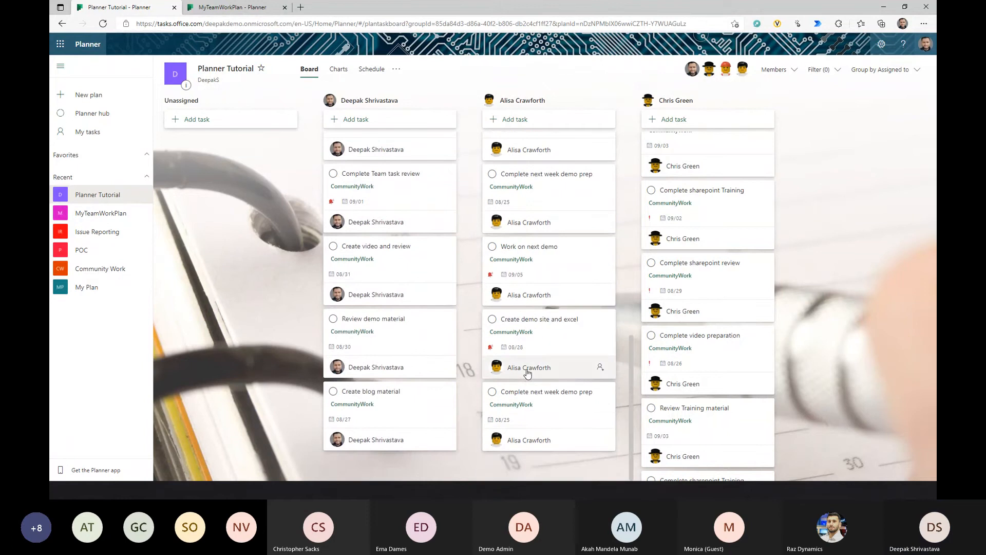
scroll(705, 371, "down", 3)
scroll(706, 372, "up", 3)
scroll(708, 372, "down", 3)
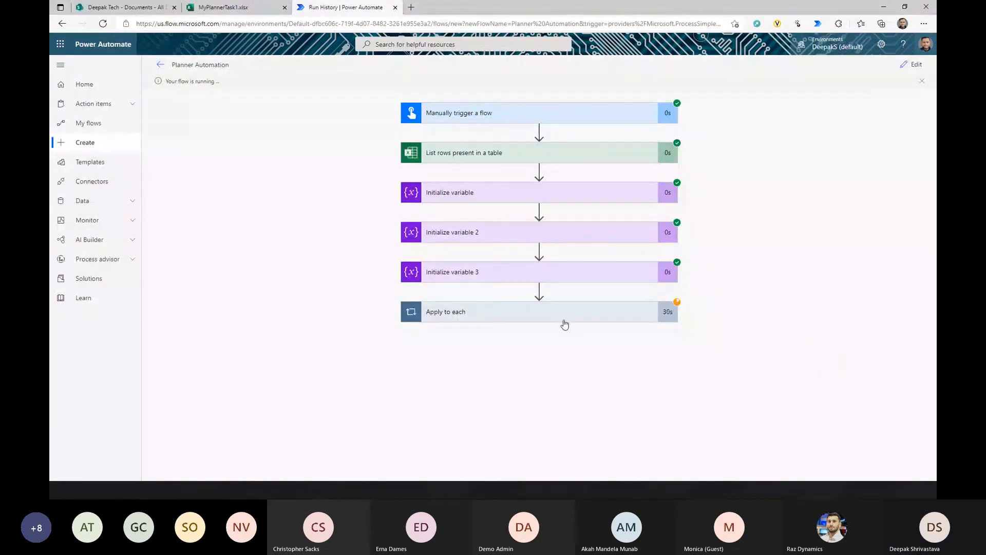
Expand Apply to each in the running Planner Automation test to check the progress of its actions
left_click(589, 309)
scroll(633, 326, "down", 3)
key("alt+Tab")
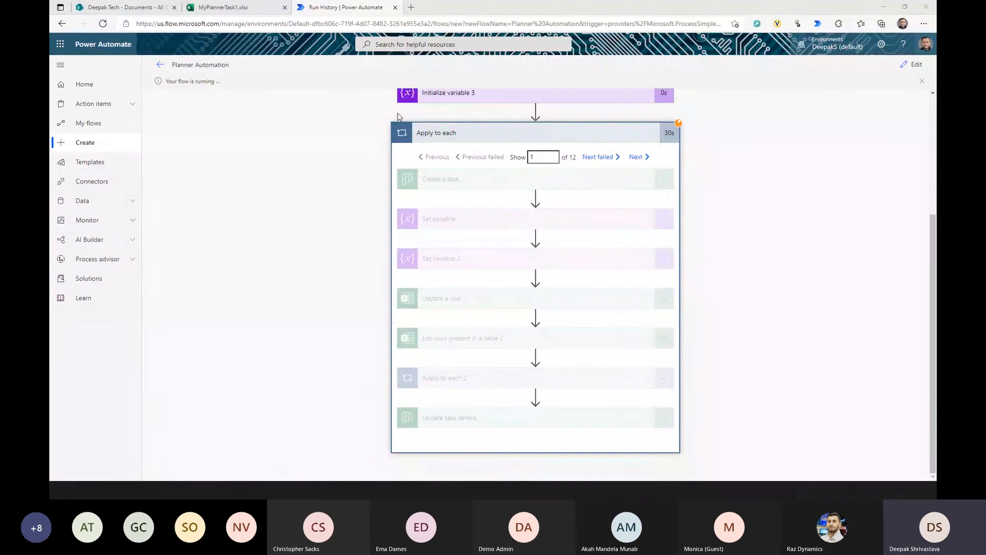
key("alt+Tab")
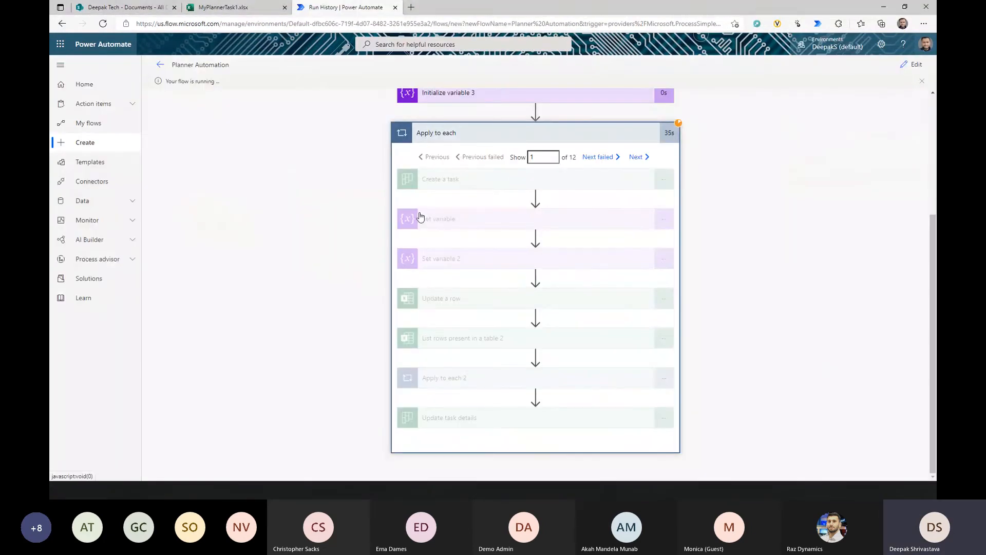
Switch to the reference PlannerTutorial flow, review its checklist actions, and collapse Set variable, Apply to each checklist items and Get Checklist items
key("alt+Tab")
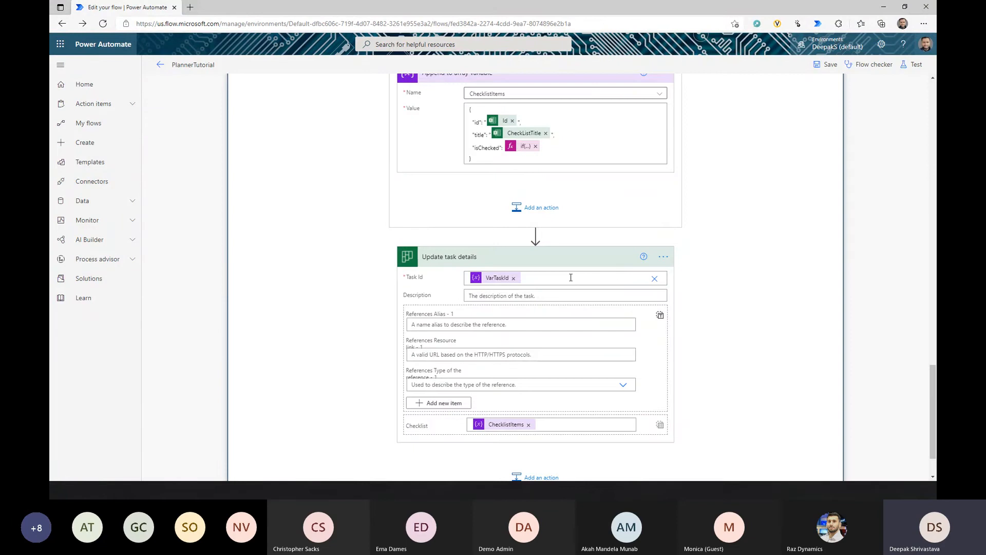
scroll(570, 277, "down", 1)
scroll(597, 303, "up", 5)
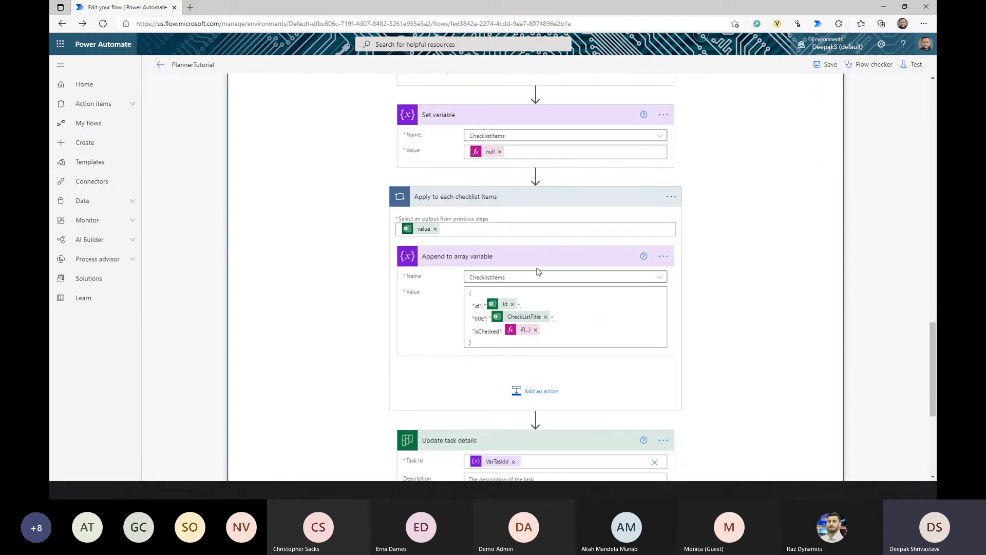
scroll(542, 267, "up", 3)
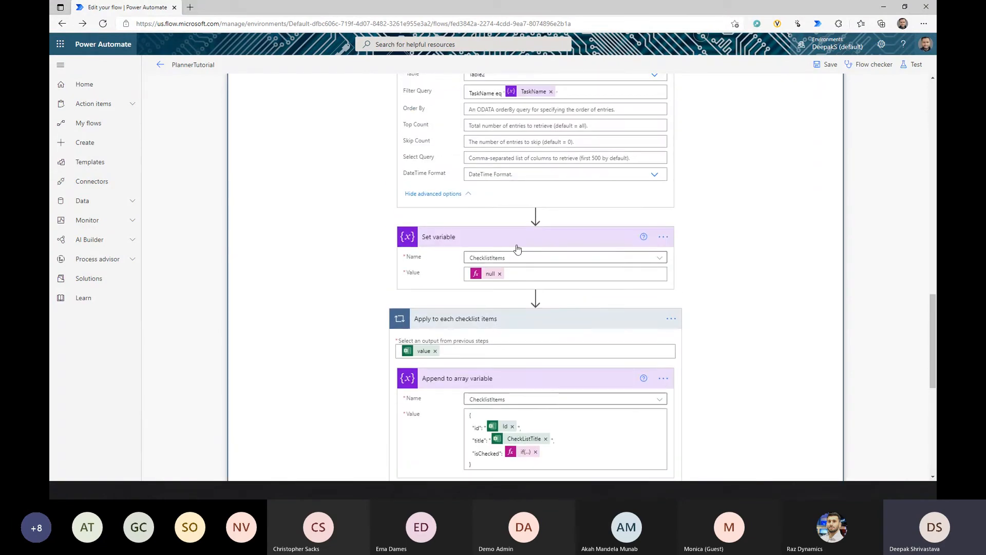
left_click(547, 242)
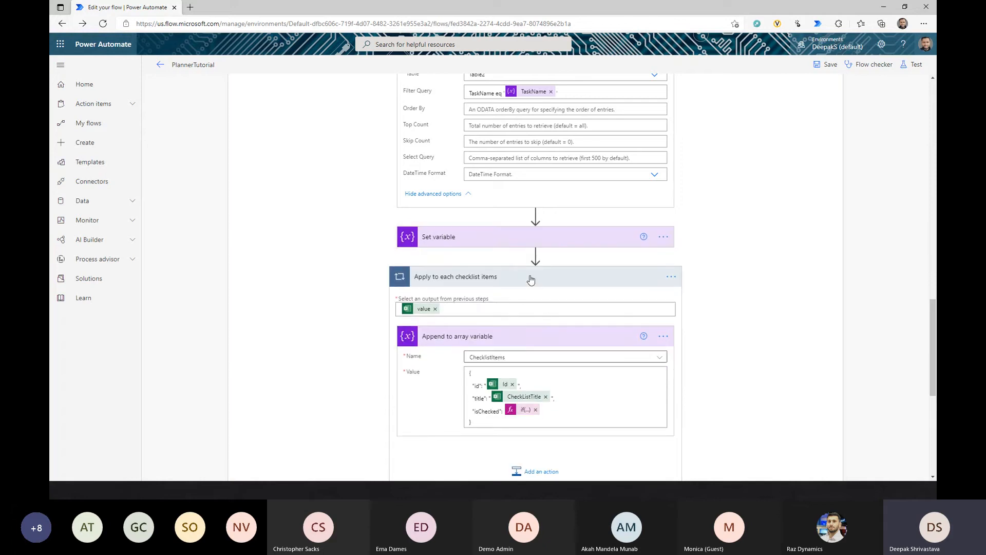
left_click(532, 280)
scroll(549, 317, "up", 6)
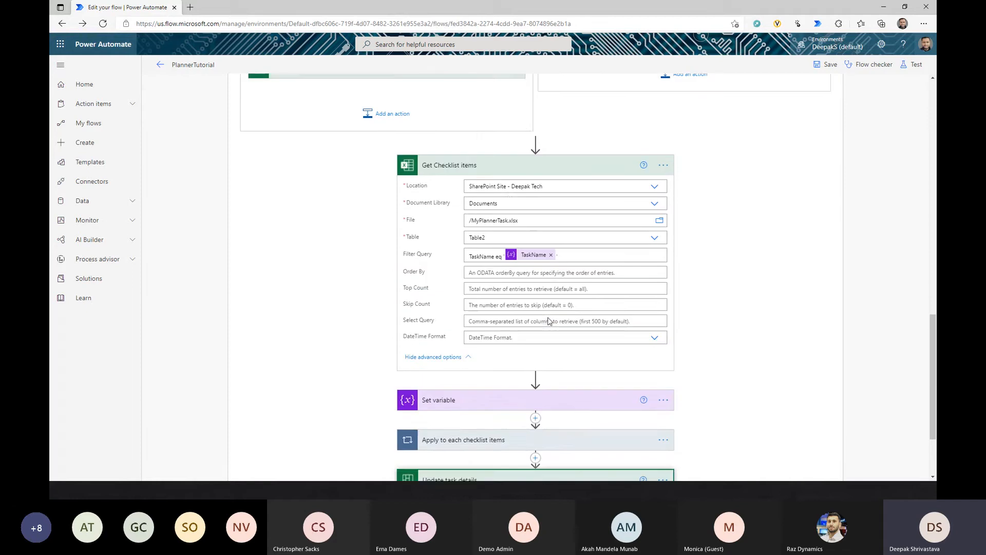
left_click(505, 241)
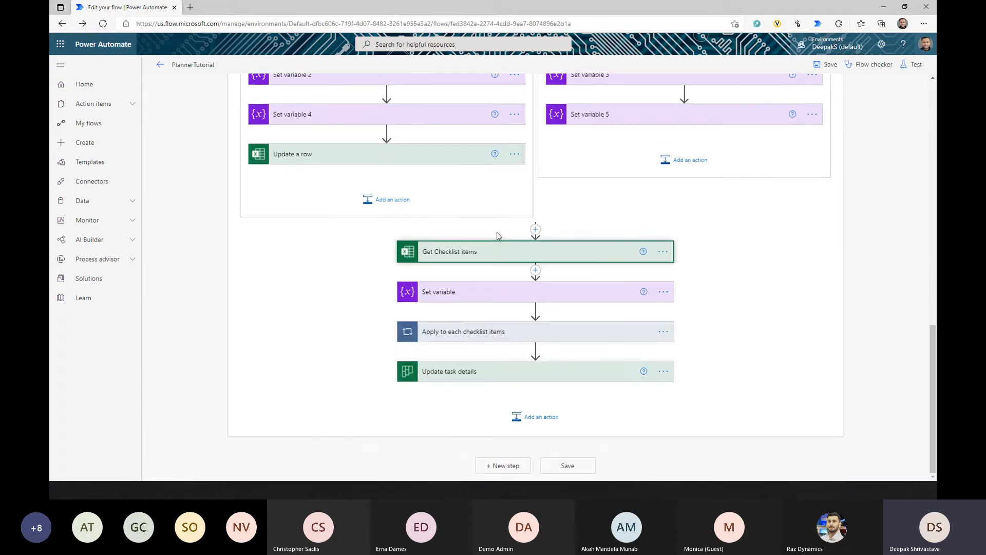
Review the start of Apply to each Task and the field mappings of Create a task in the If yes branch
scroll(597, 295, "up", 3)
scroll(597, 295, "up", 3)
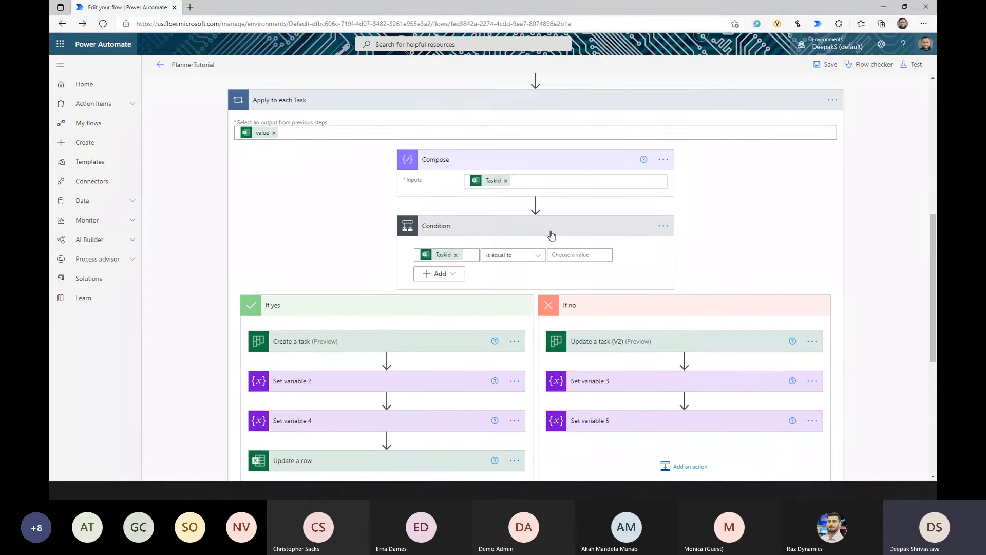
scroll(551, 235, "up", 3)
scroll(552, 235, "down", 3)
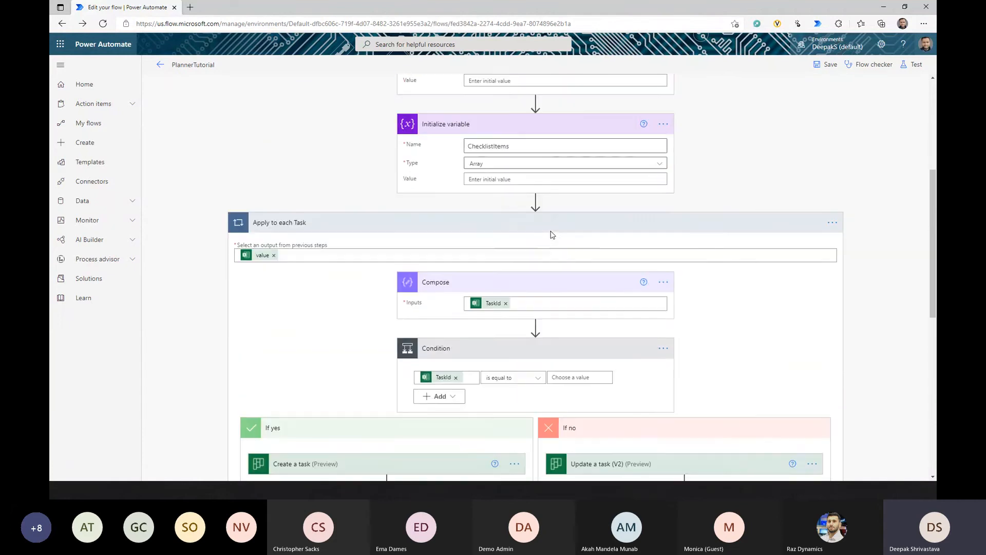
scroll(366, 164, "up", 1)
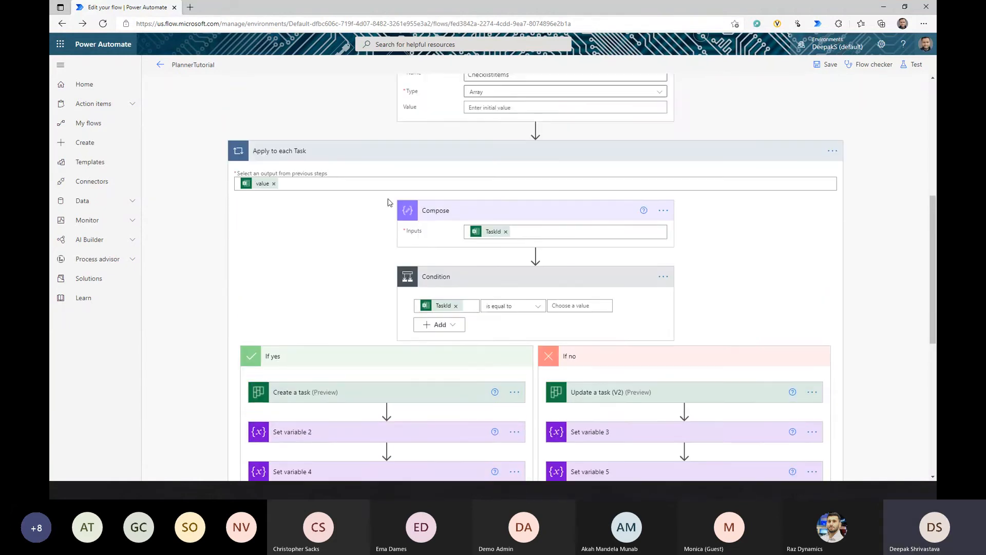
scroll(426, 288, "down", 2)
left_click(343, 284)
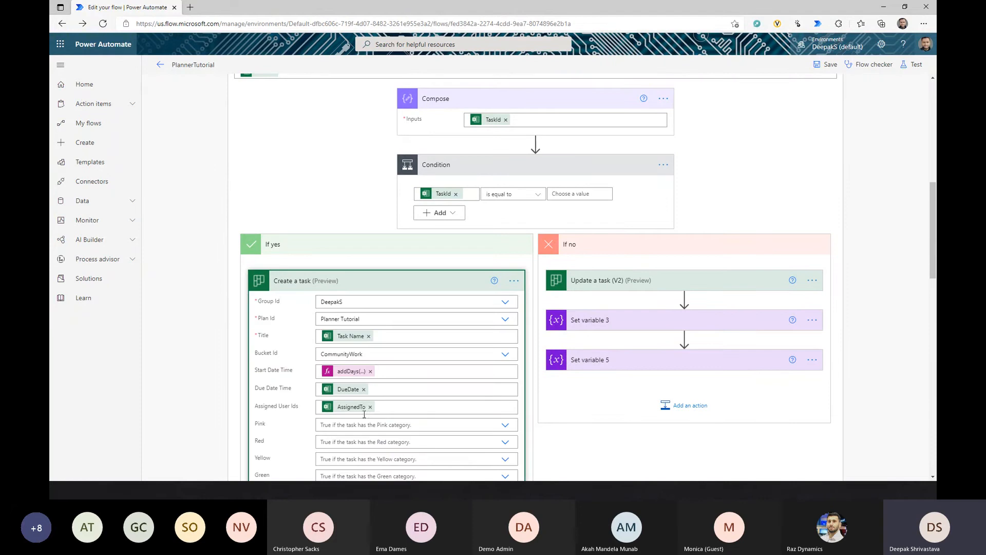
left_click(339, 282)
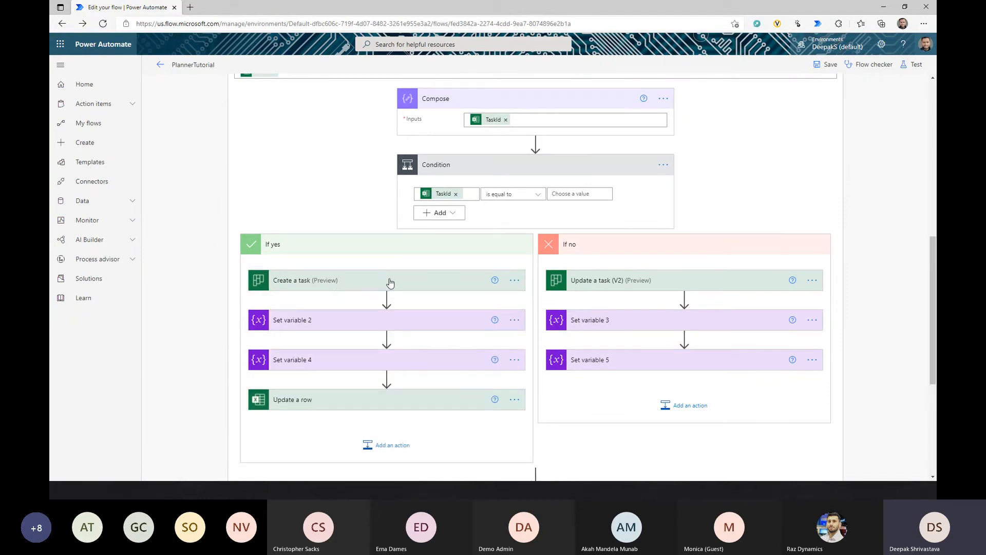
Examine the Compose action and the TaskId condition that decides between creating and updating a task
scroll(371, 286, "up", 3)
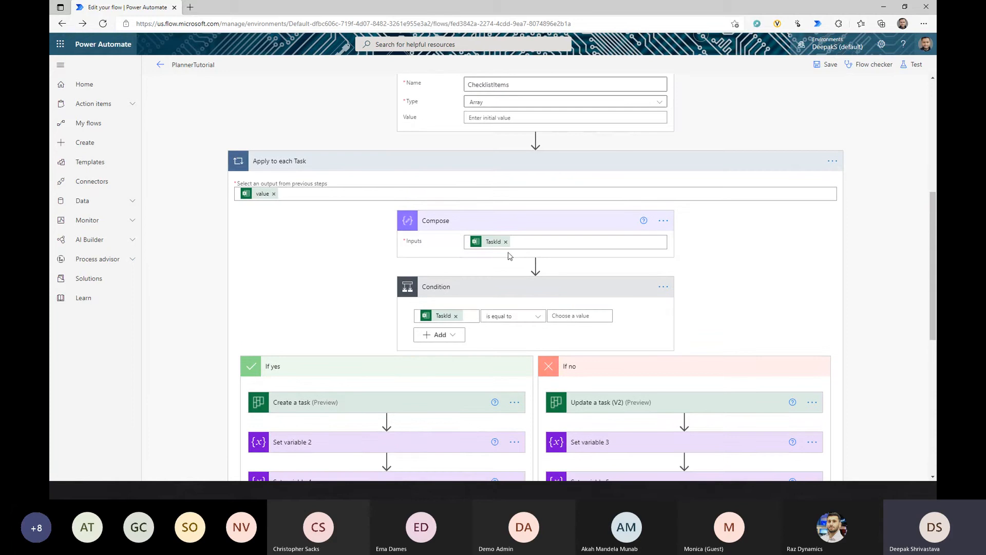
scroll(456, 293, "down", 1)
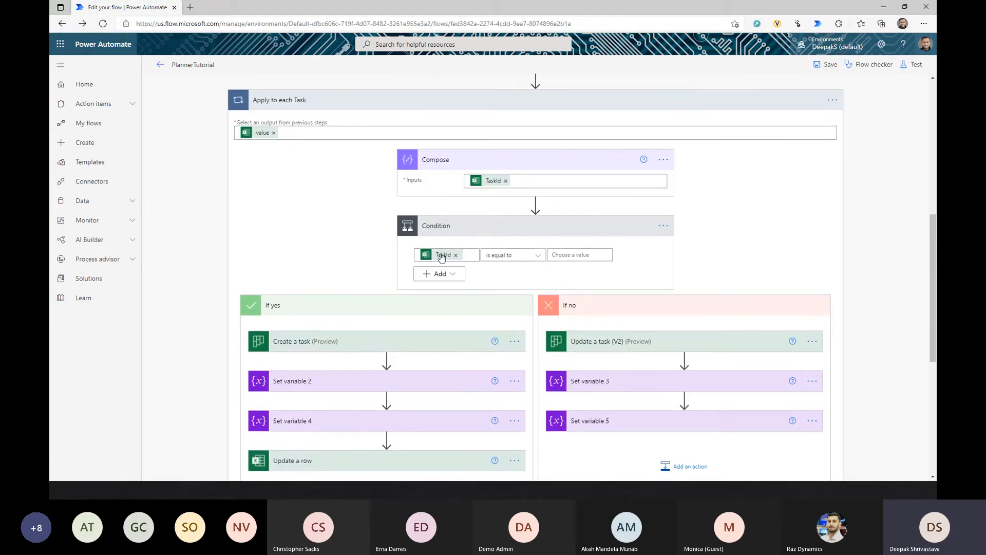
mouse_move(440, 256)
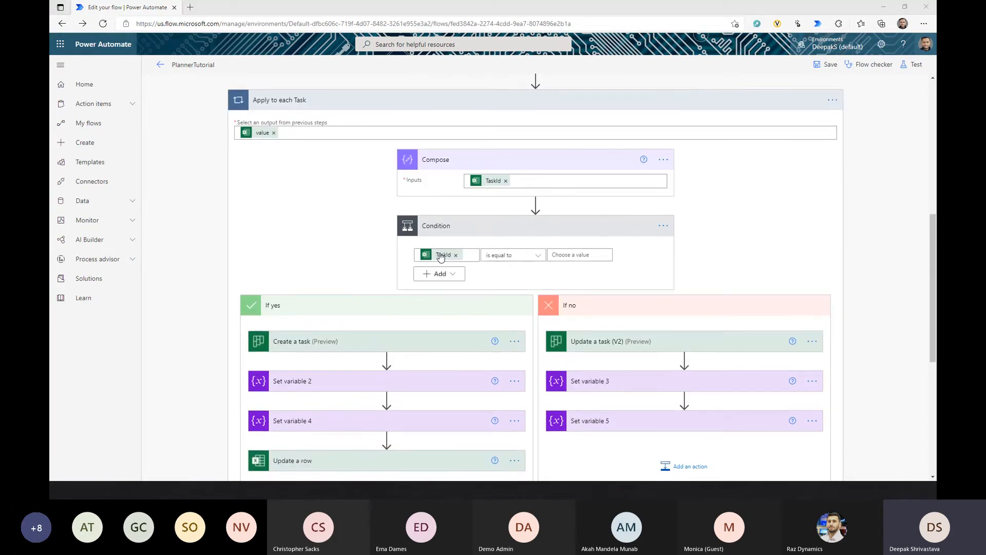
Switch to the MyPlannerTask1 workbook and examine the TaskId column on the Tasks sheet
key("alt+Tab")
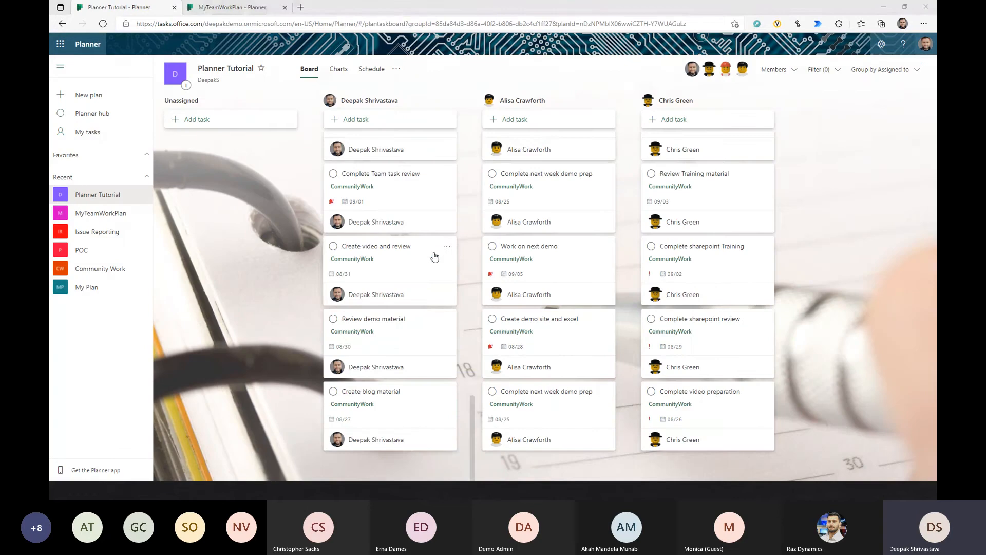
key("alt+Tab")
key("alt+Tab")
left_click(247, 9)
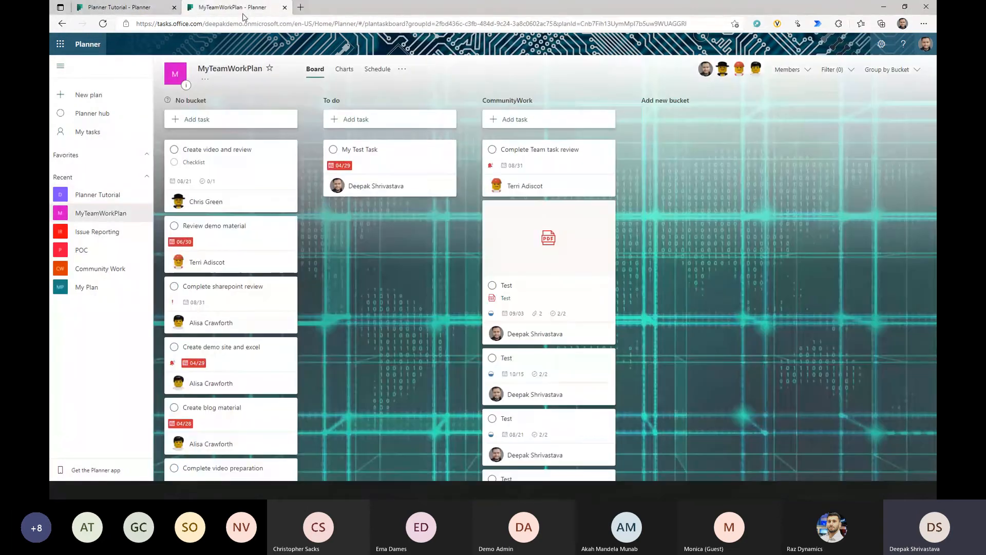
left_click(105, 9)
key("alt+Tab")
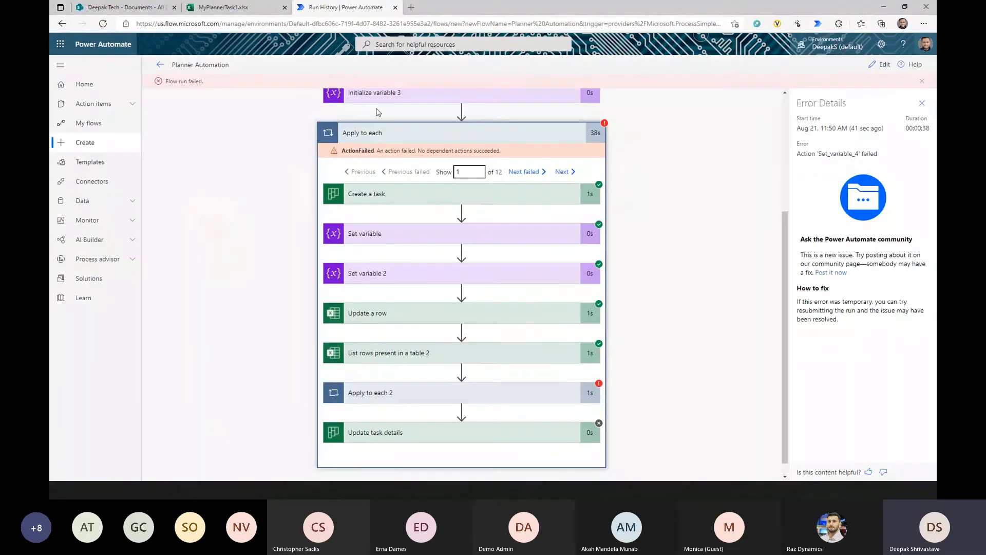
left_click(250, 10)
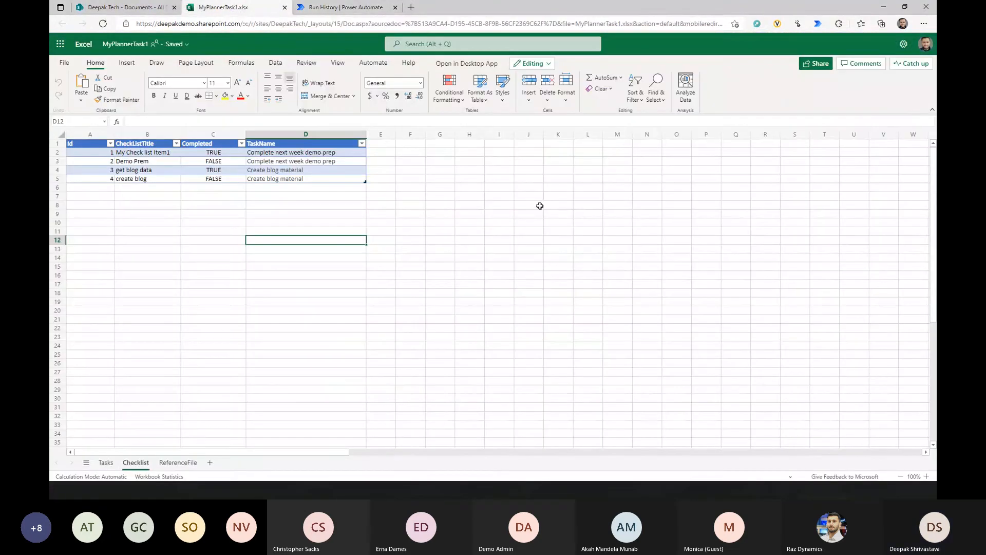
left_click(106, 462)
left_click(748, 135)
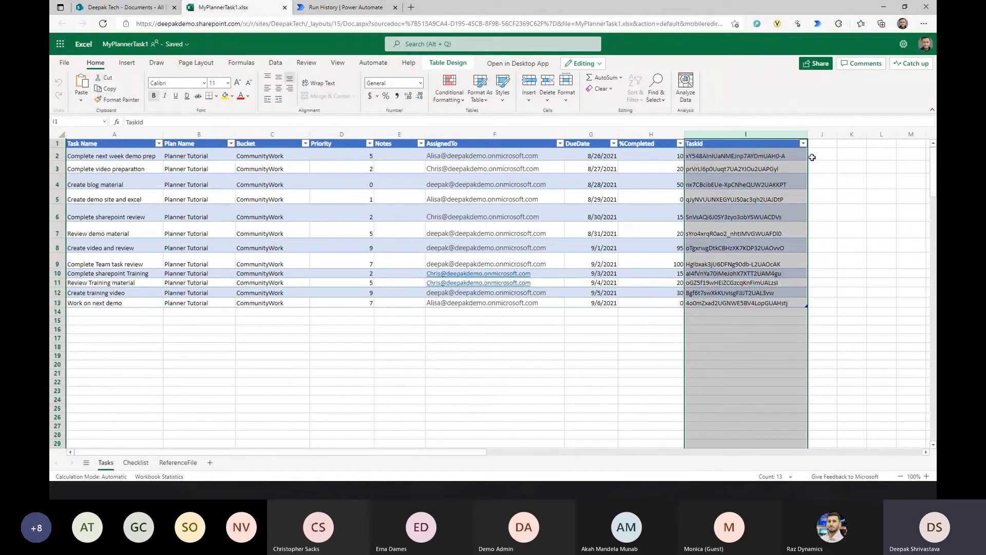
left_click(794, 156)
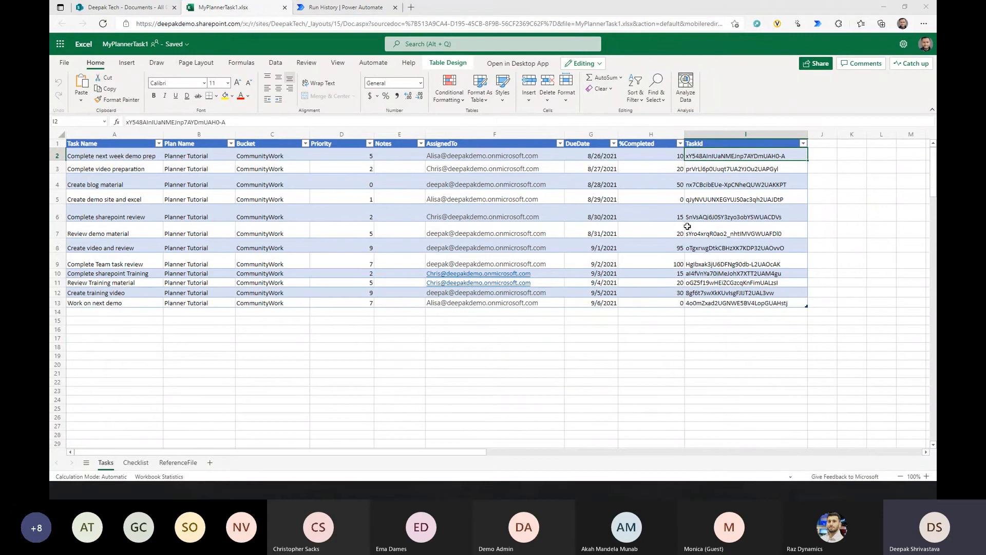
Return to the PlannerTutorial flow, expand Update a task (V2) in the If no branch, and compare it with the TaskId condition
key("alt+Tab")
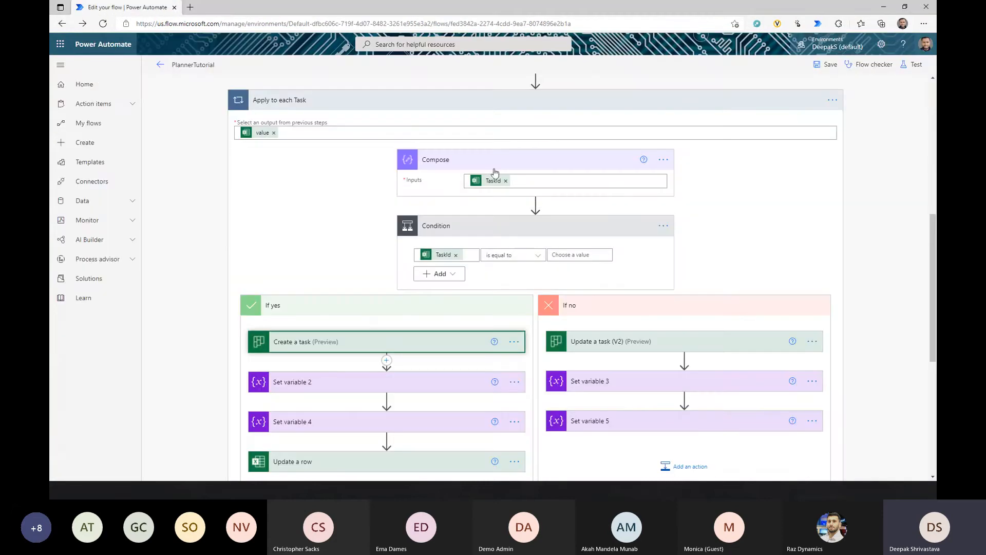
scroll(533, 201, "down", 1)
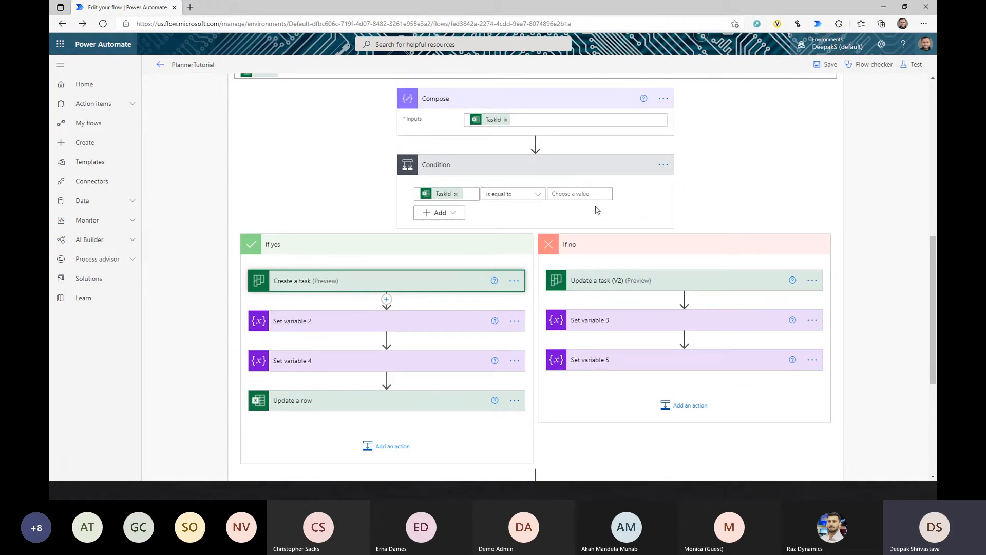
left_click(630, 282)
scroll(658, 249, "down", 2)
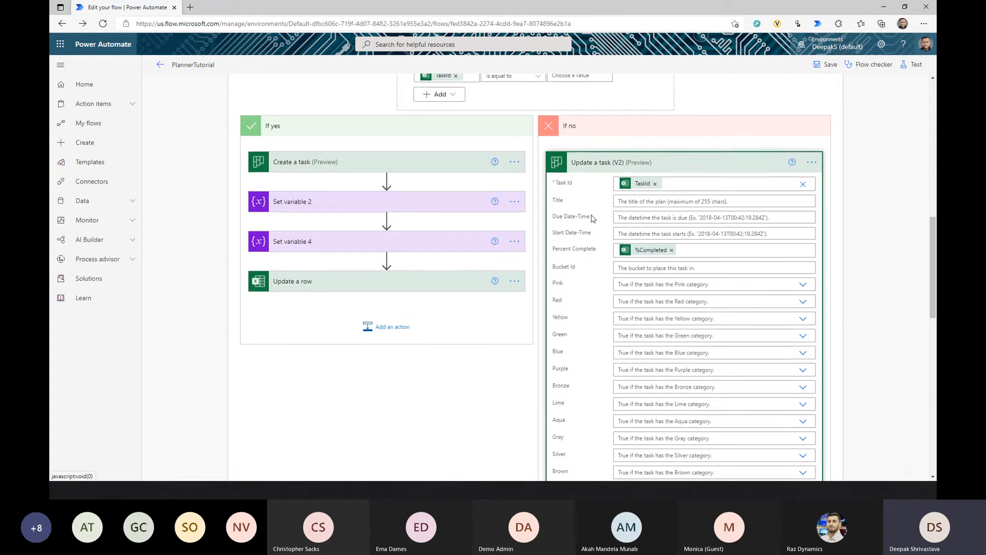
scroll(640, 248, "up", 1)
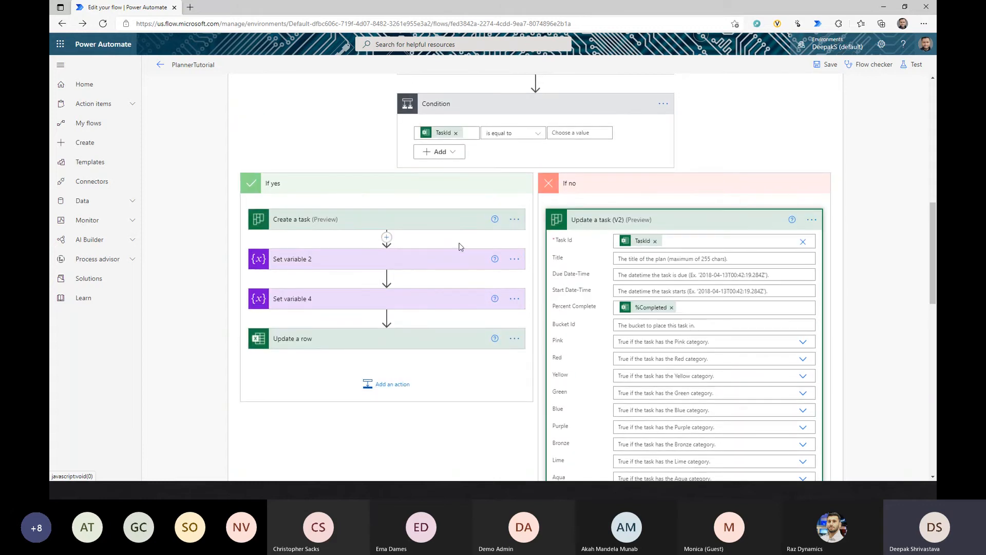
scroll(452, 200, "up", 1)
scroll(465, 169, "up", 1)
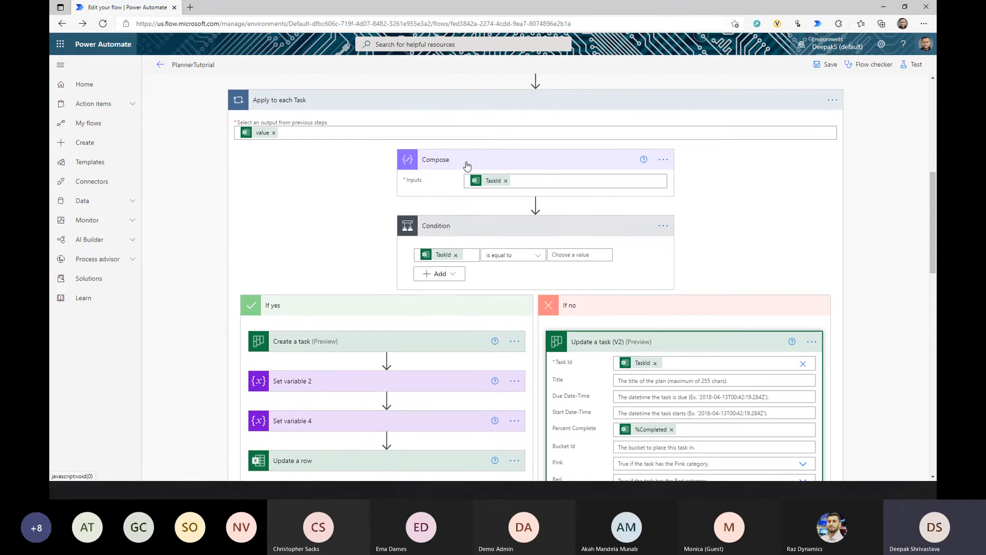
scroll(629, 236, "down", 2)
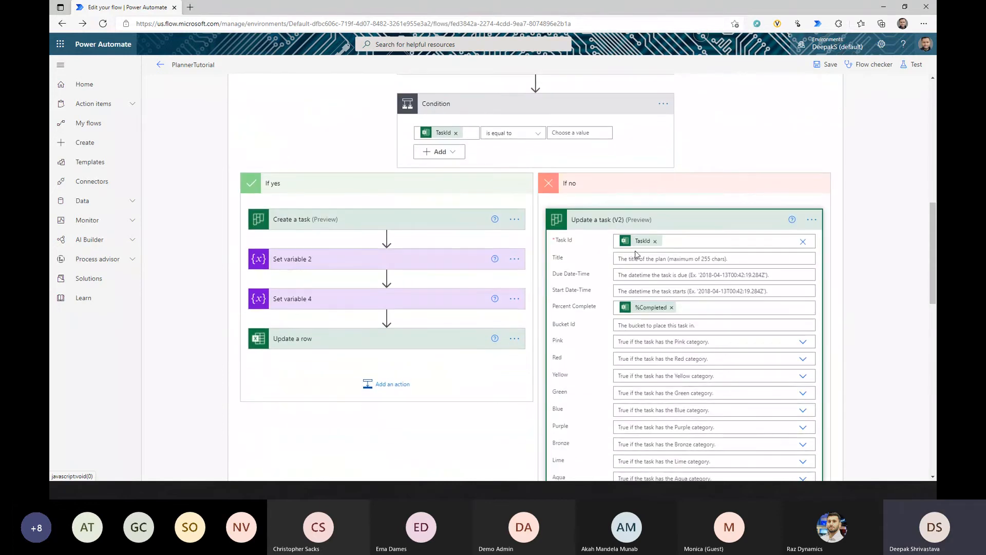
Review the Task Id, Percent Complete and category fields of Update a task (V2), and collapse the action
scroll(635, 254, "down", 1)
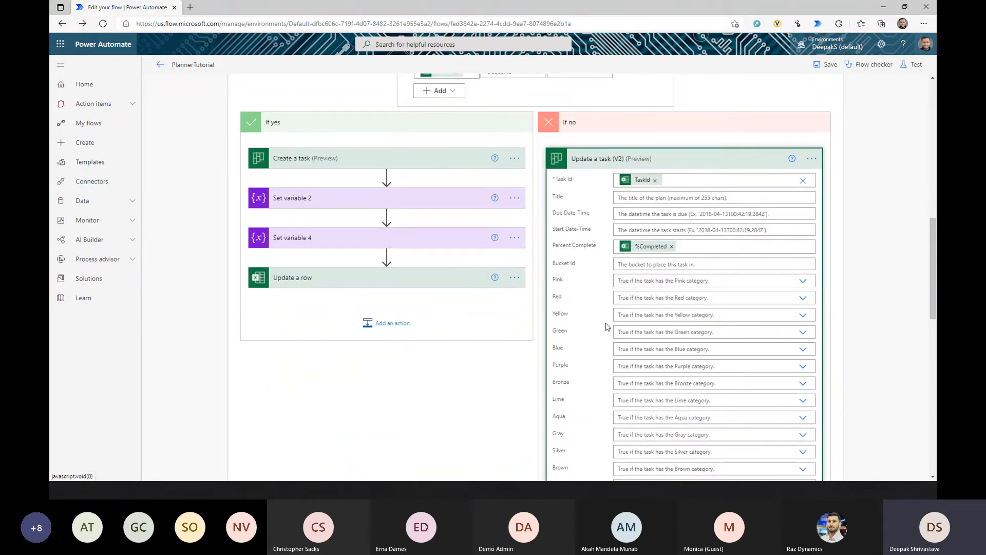
scroll(611, 328, "down", 1)
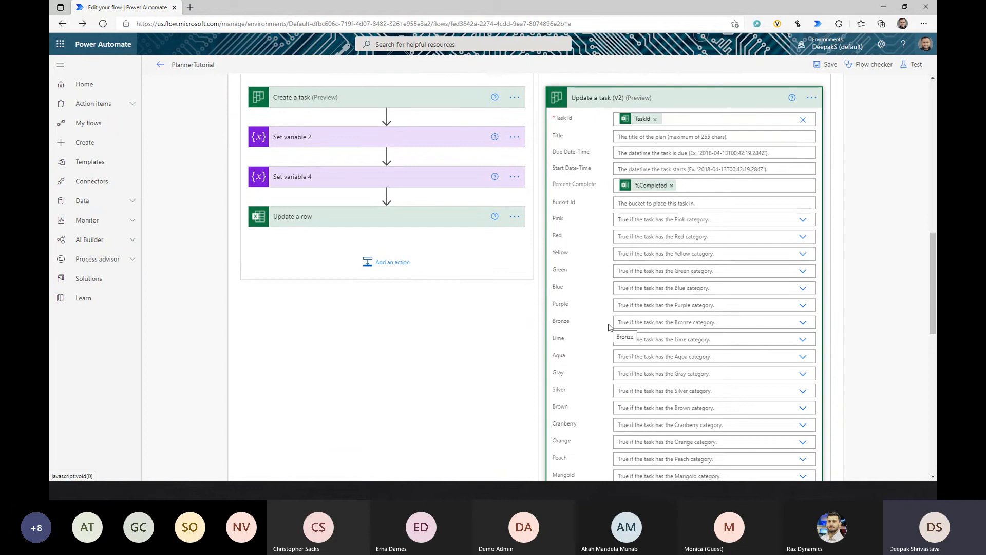
scroll(653, 216, "down", 5)
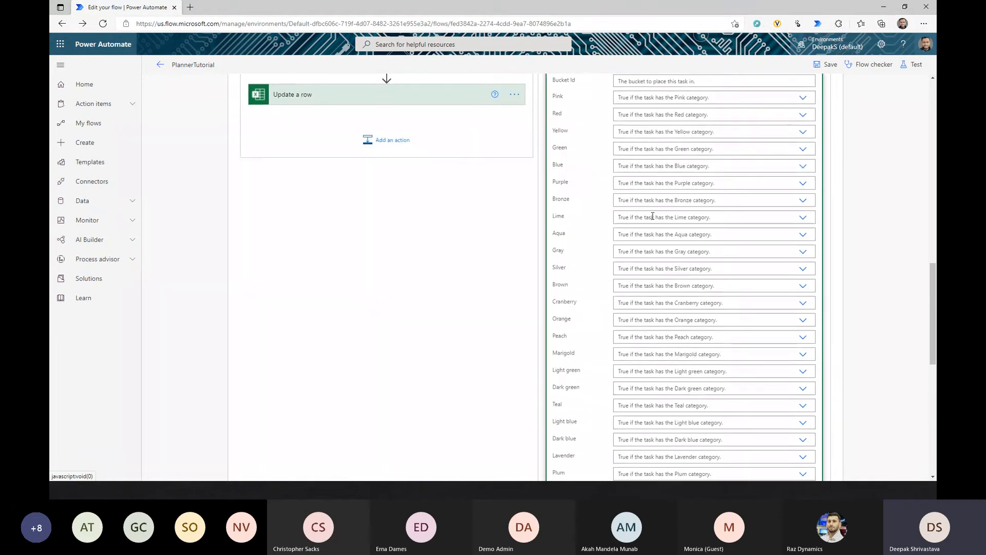
scroll(672, 328, "up", 6)
scroll(673, 328, "up", 1)
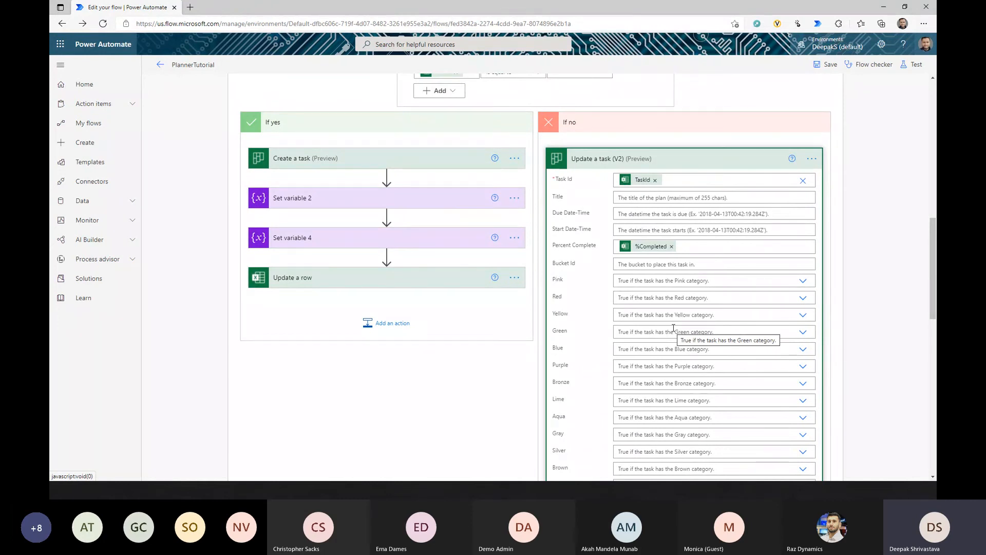
scroll(671, 328, "down", 6)
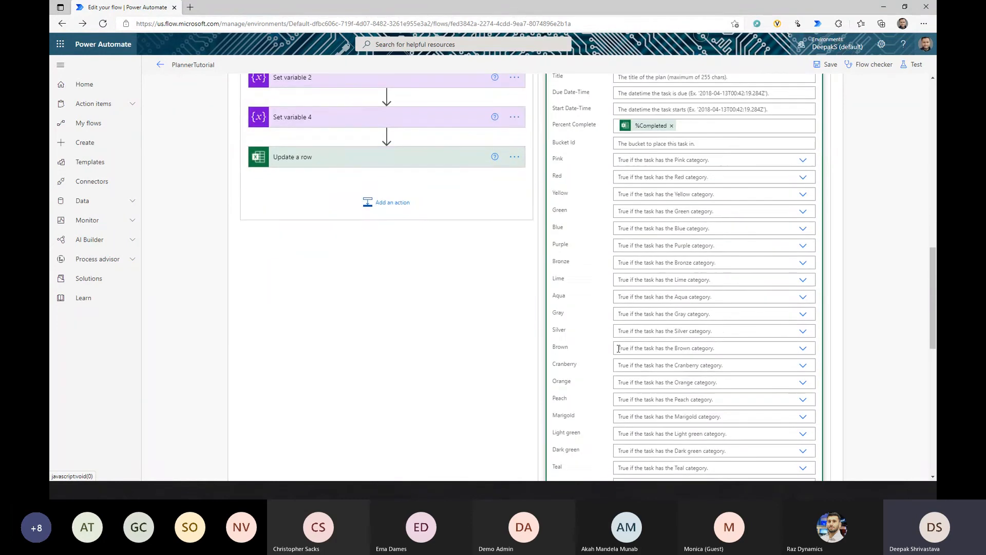
scroll(631, 300, "up", 3)
scroll(631, 300, "up", 5)
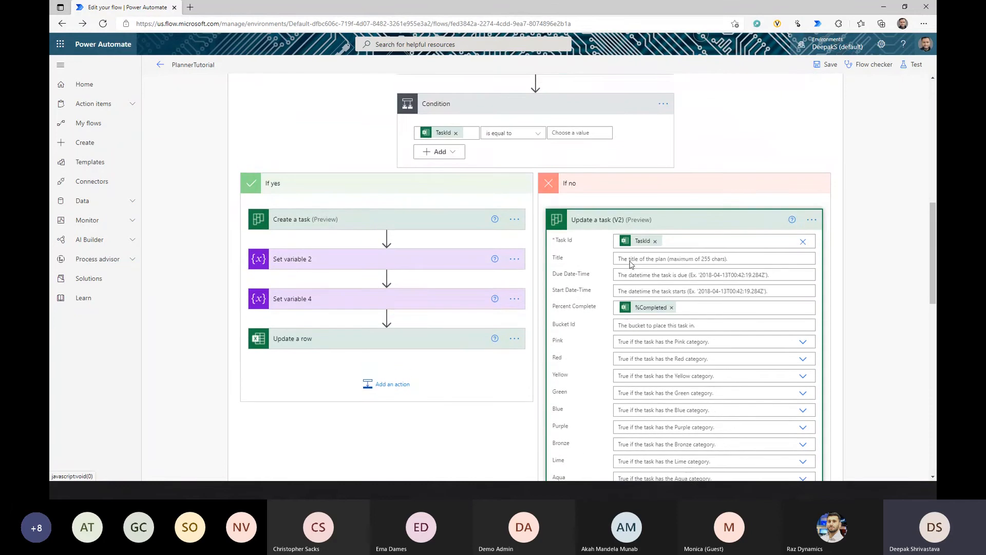
left_click(624, 222)
Expand Set variable 3 and Set variable 5 to check their values, and inspect the Get Checklist items filter query
scroll(628, 304, "down", 2)
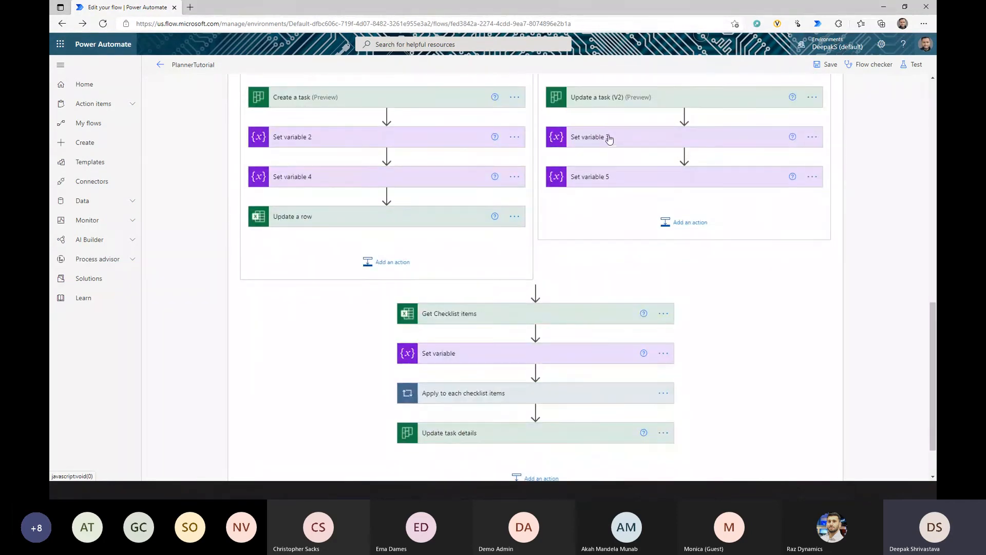
left_click(608, 137)
left_click(637, 219)
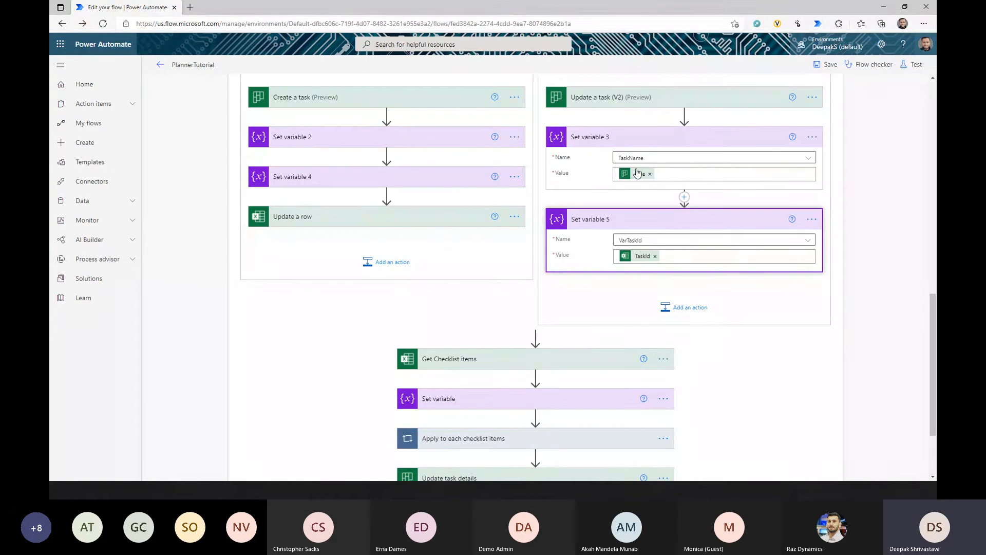
scroll(506, 252, "down", 2)
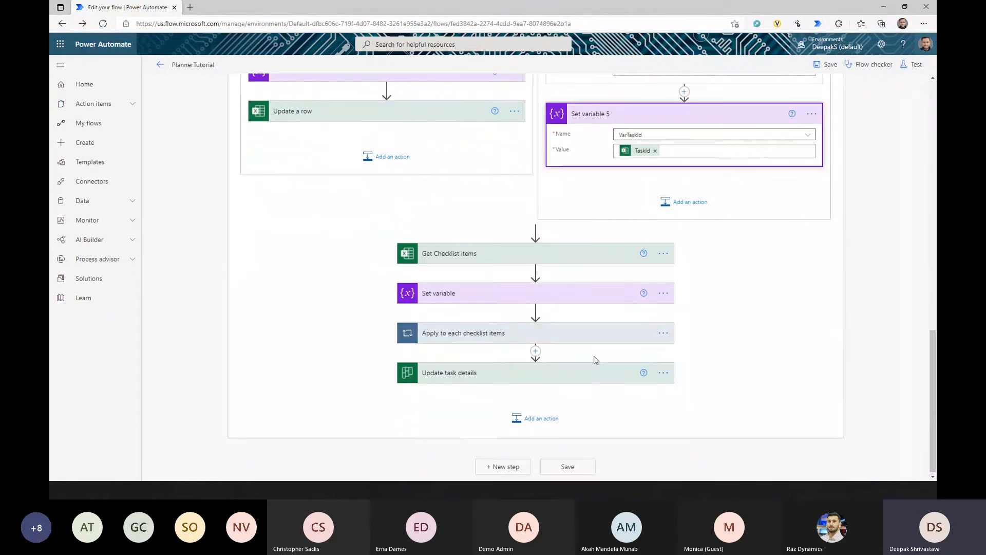
left_click(506, 252)
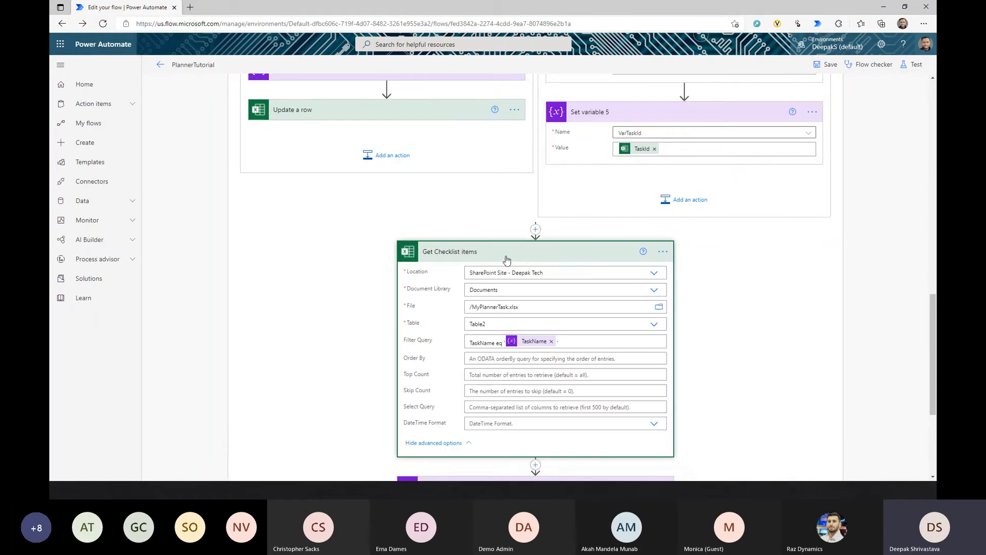
left_click(506, 257)
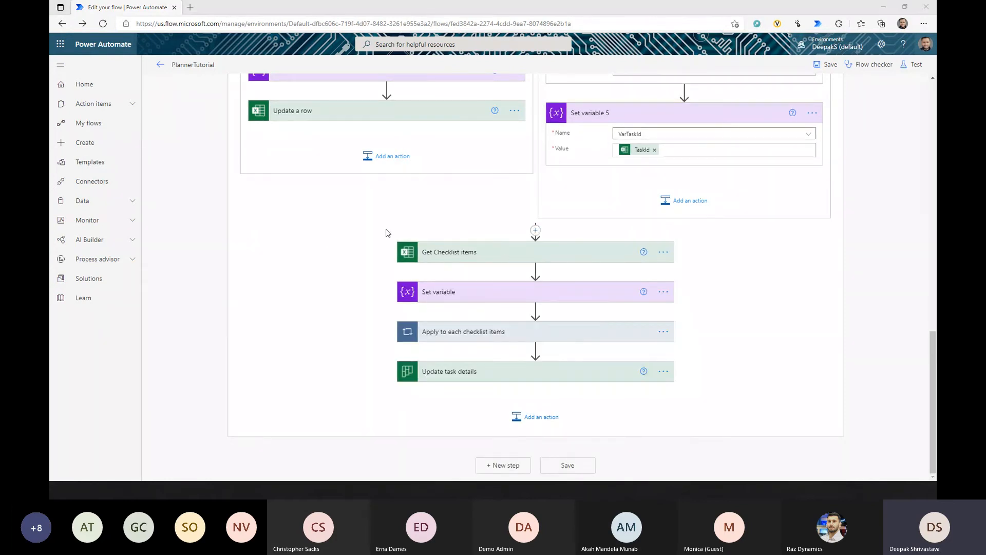
Compare the Planner Tutorial board and the workbook's task rows with the flow's TaskId condition and its two branches
key("alt+Tab")
key("alt+Tab")
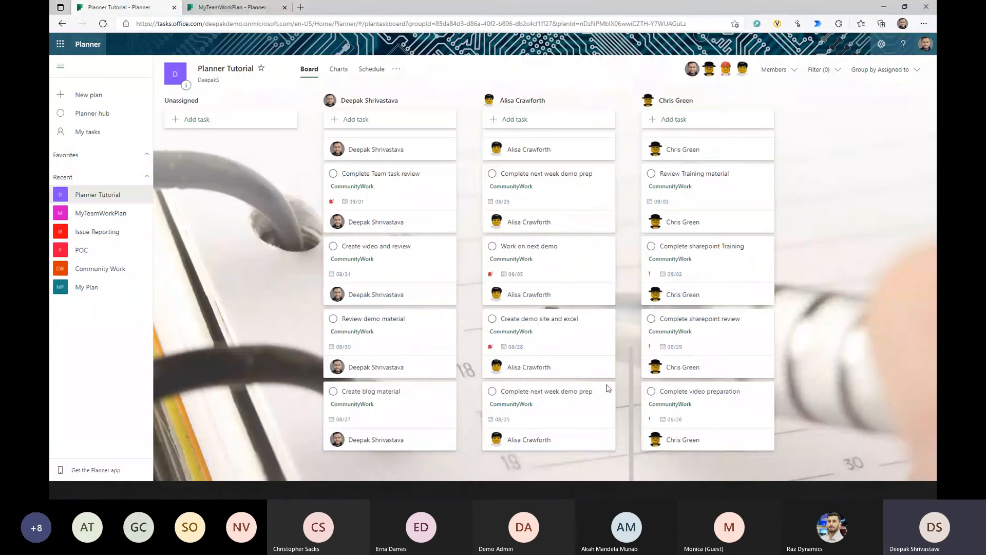
key("alt+Tab")
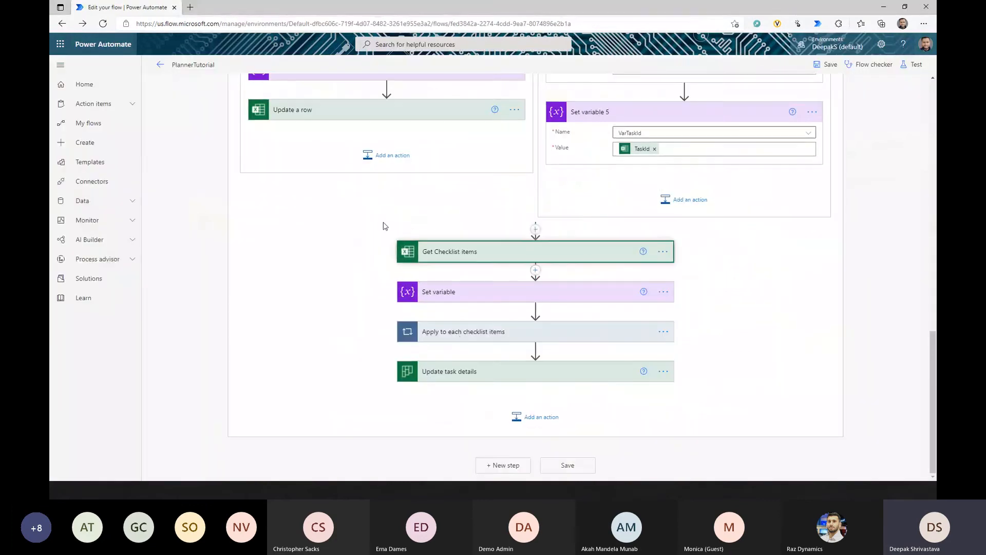
key("alt+Tab")
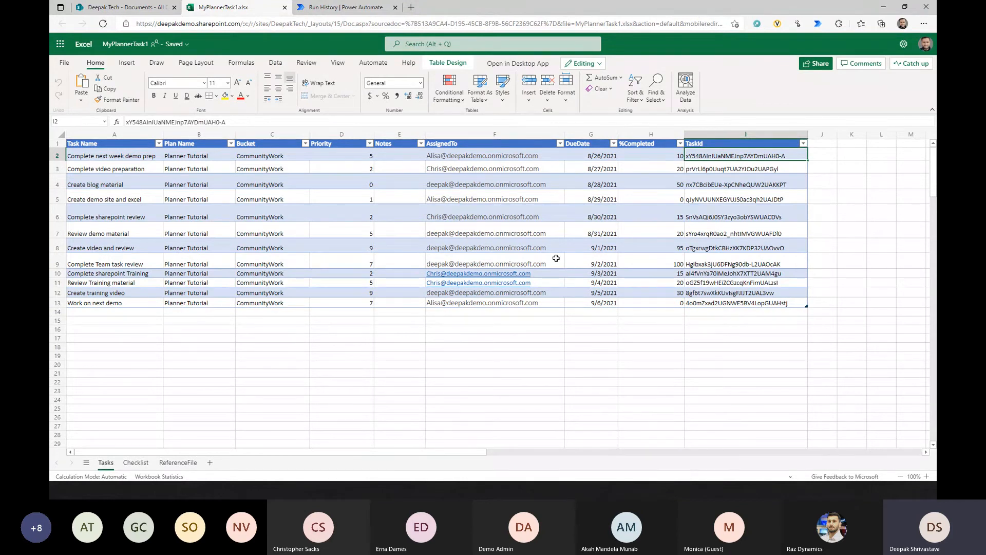
key("alt+Tab")
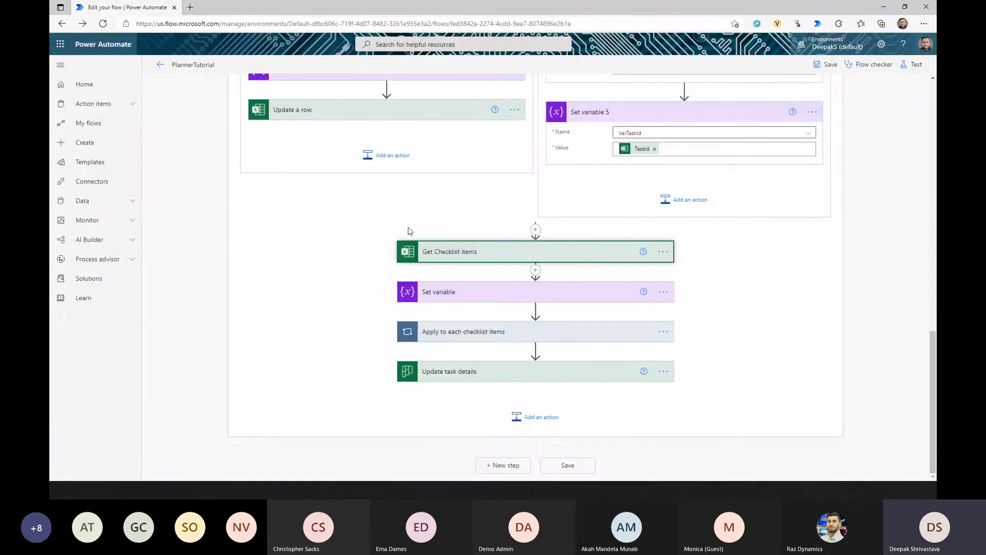
scroll(419, 231, "up", 6)
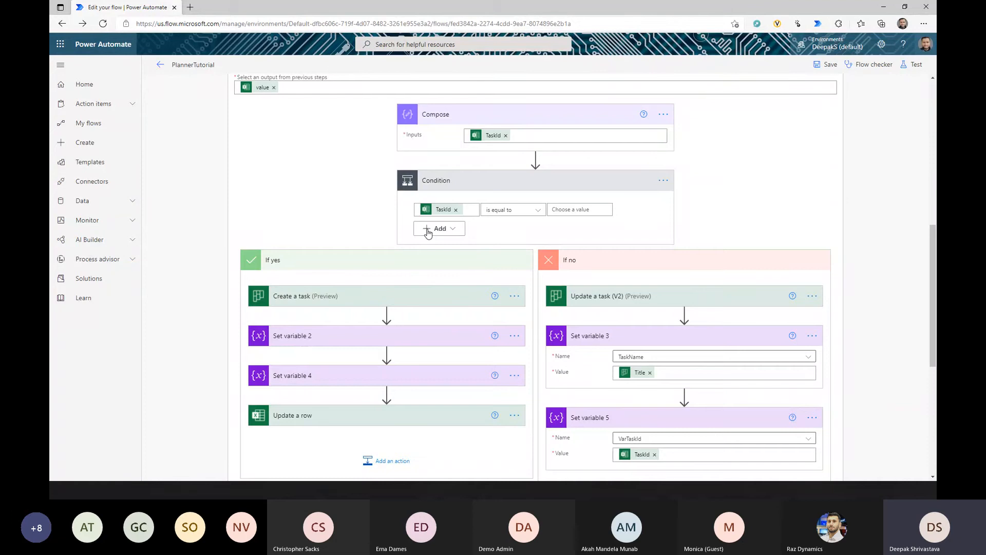
scroll(428, 233, "down", 3)
scroll(428, 232, "up", 3)
Minimize the workbook window and check the Planner Tutorial plan's additional options for adding the plan to the Outlook calendar
key("alt+Tab")
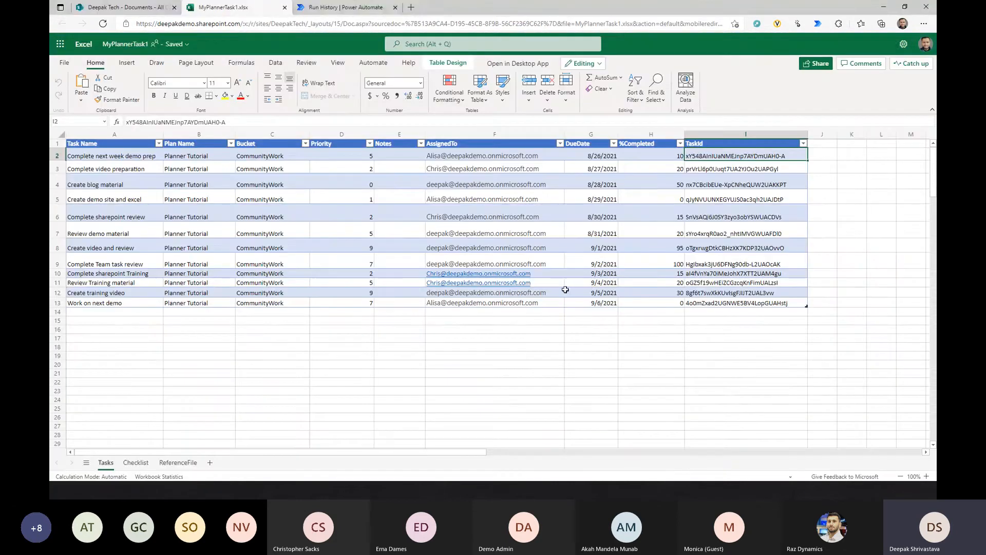
key("alt+Tab")
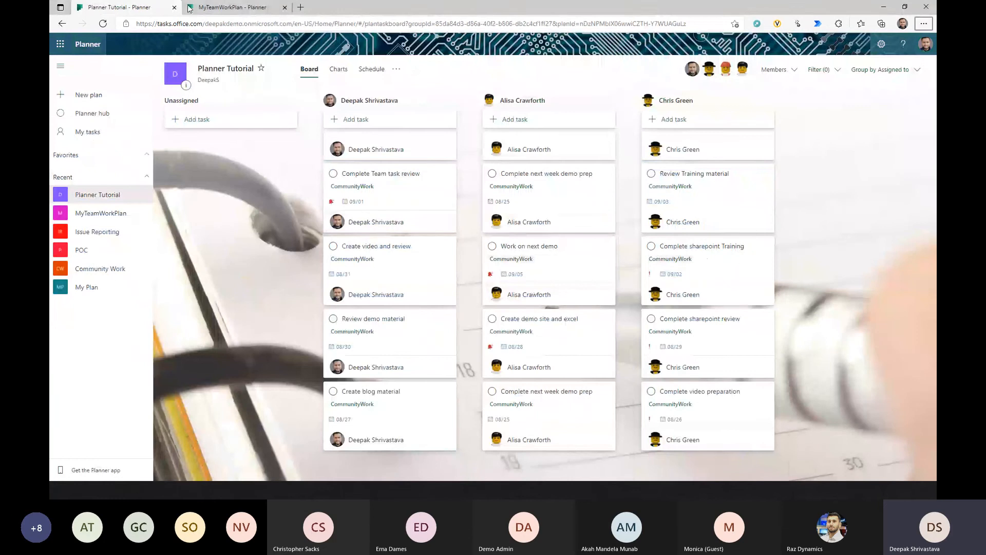
key("alt+Tab")
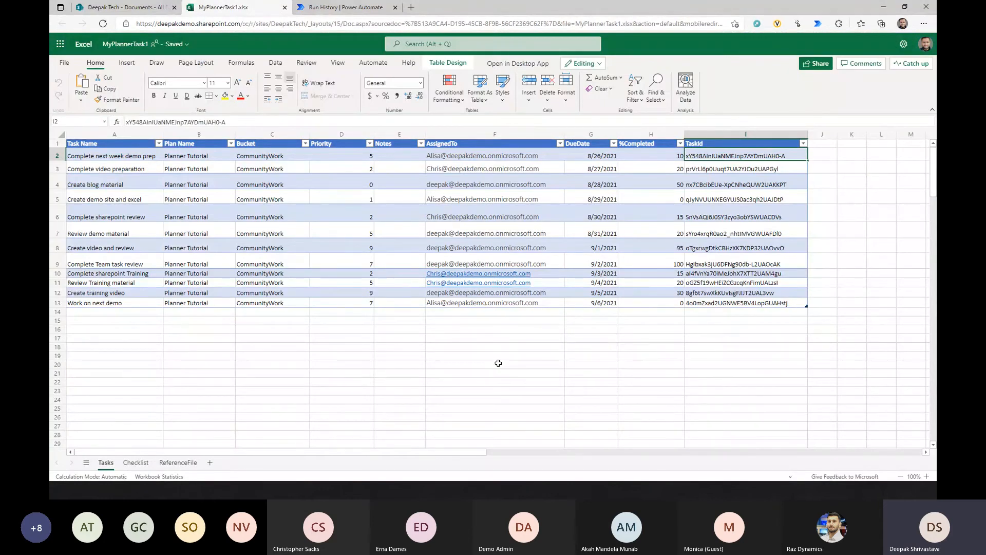
left_click(883, 7)
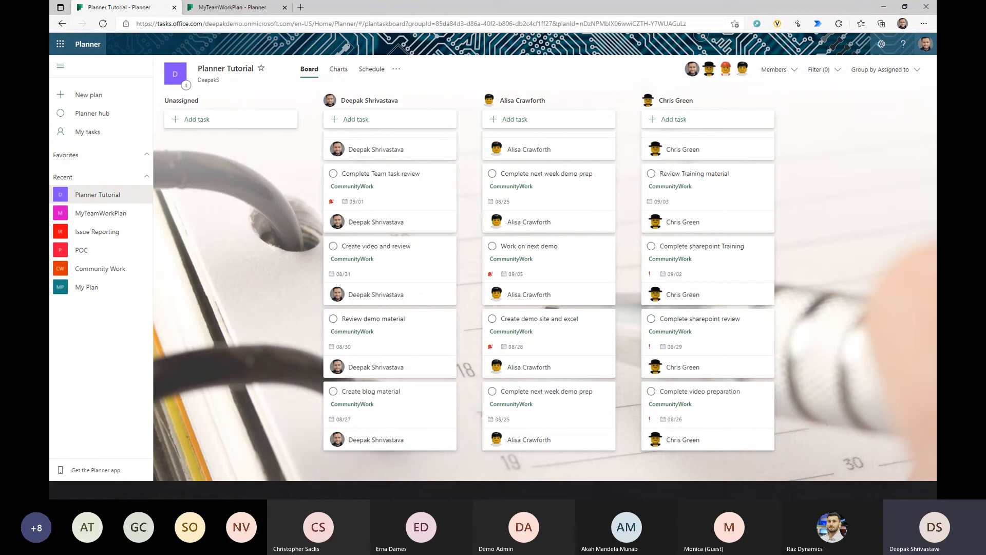
left_click(396, 70)
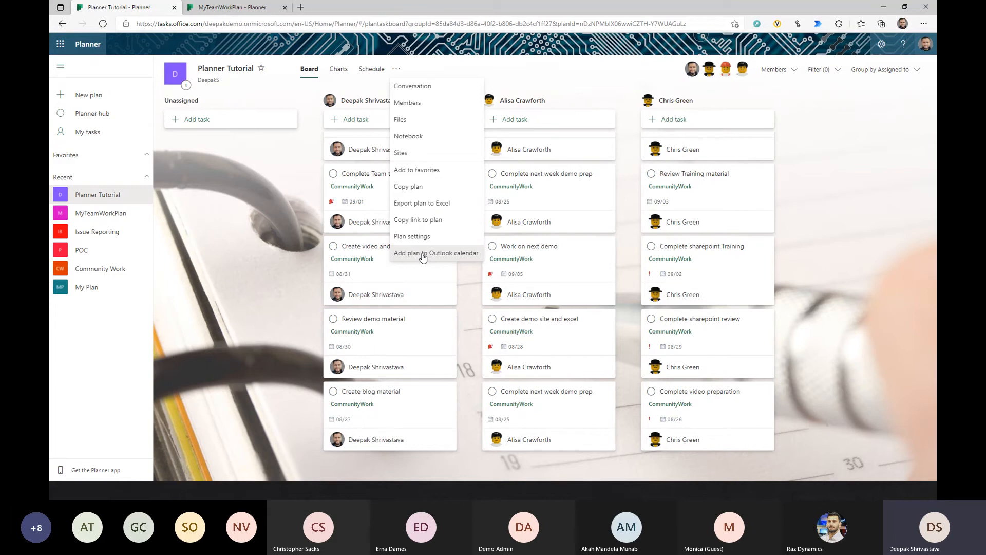
left_click(262, 286)
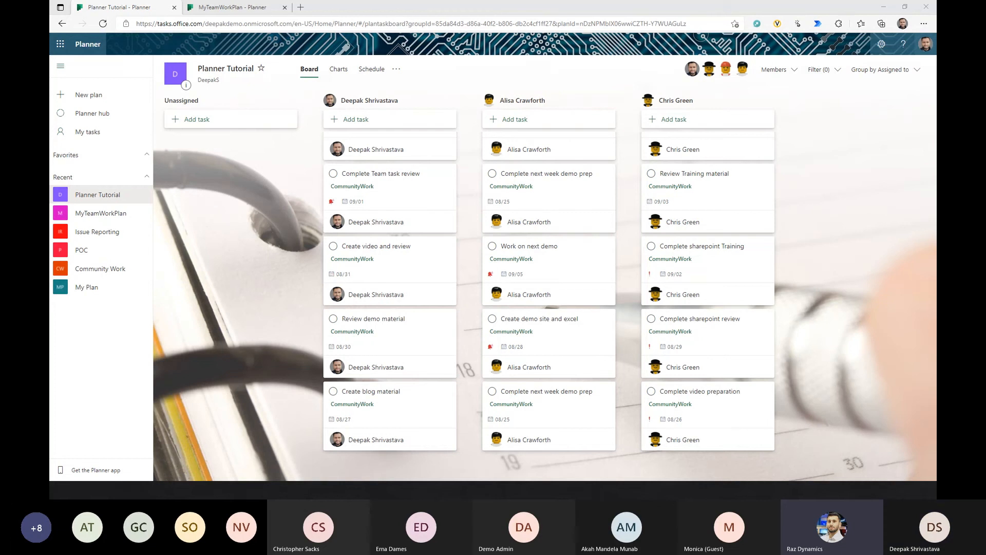
Switch to the Microsoft Docs page for the Planner connector and review its connection details and throttling limits
left_click_drag(49, 171, 689, 128)
scroll(502, 236, "up", 3)
scroll(502, 236, "up", 15)
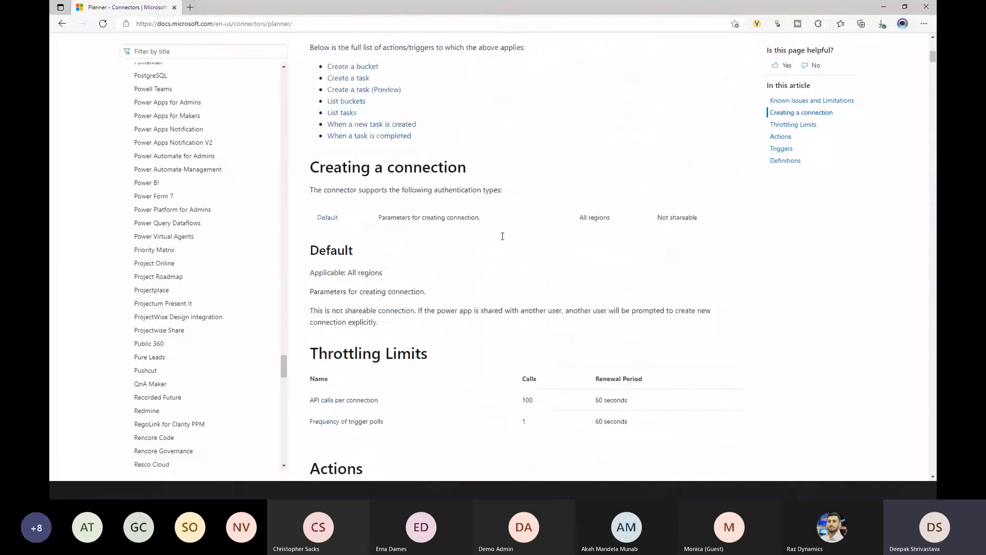
Copy the Planner connector page's address for sharing in the meeting chat, and review the connector's Actions list
left_click(335, 23)
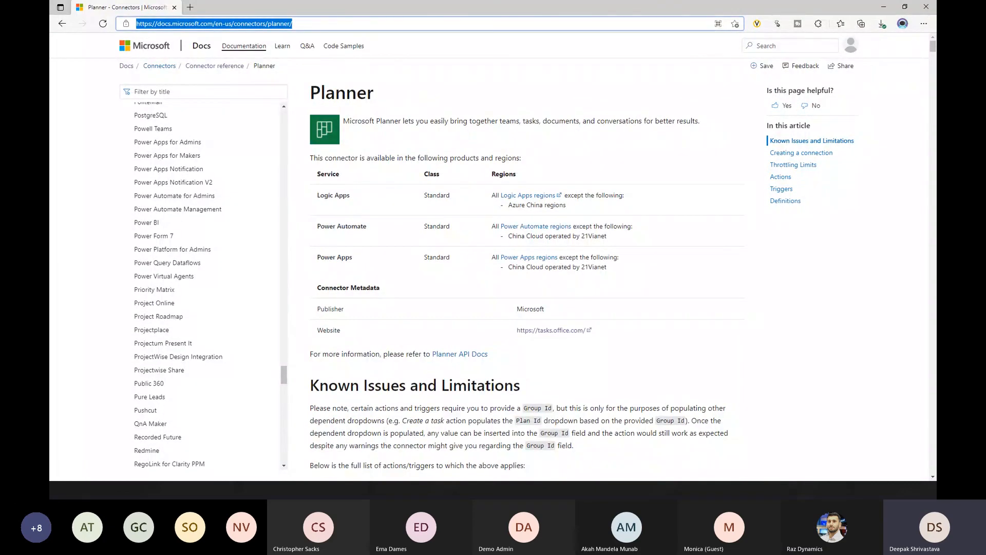
key("alt+Tab")
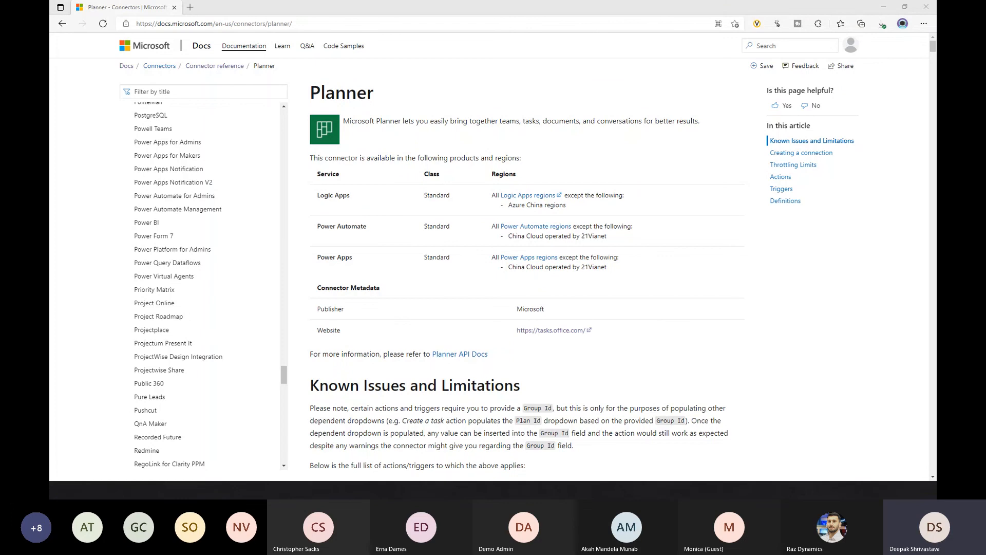
scroll(471, 366, "down", 7)
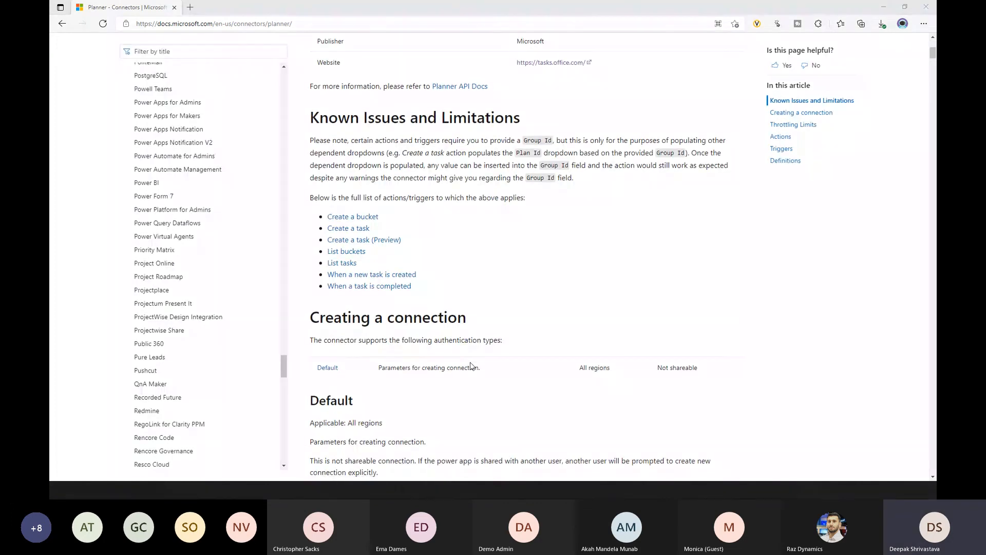
scroll(472, 366, "down", 8)
scroll(403, 220, "up", 2)
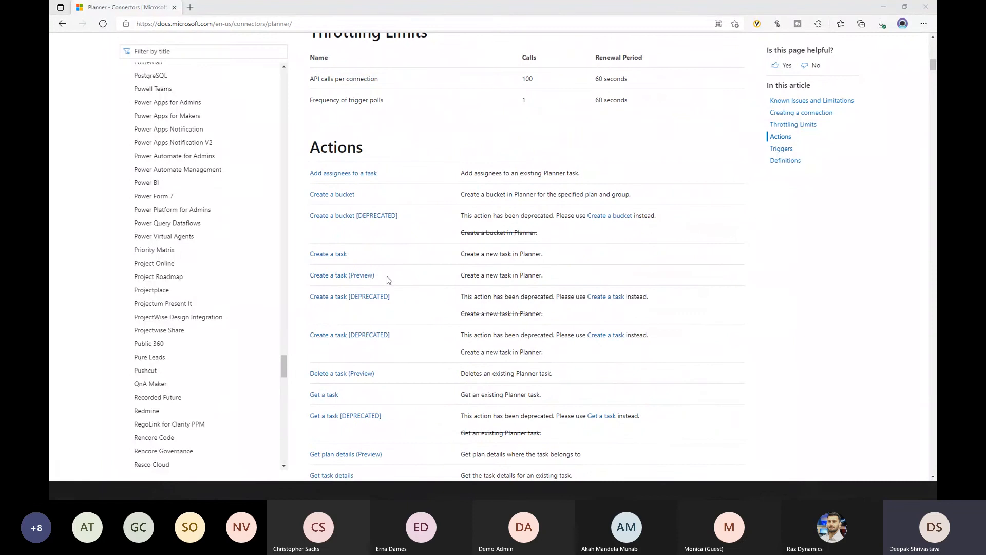
scroll(442, 290, "down", 4)
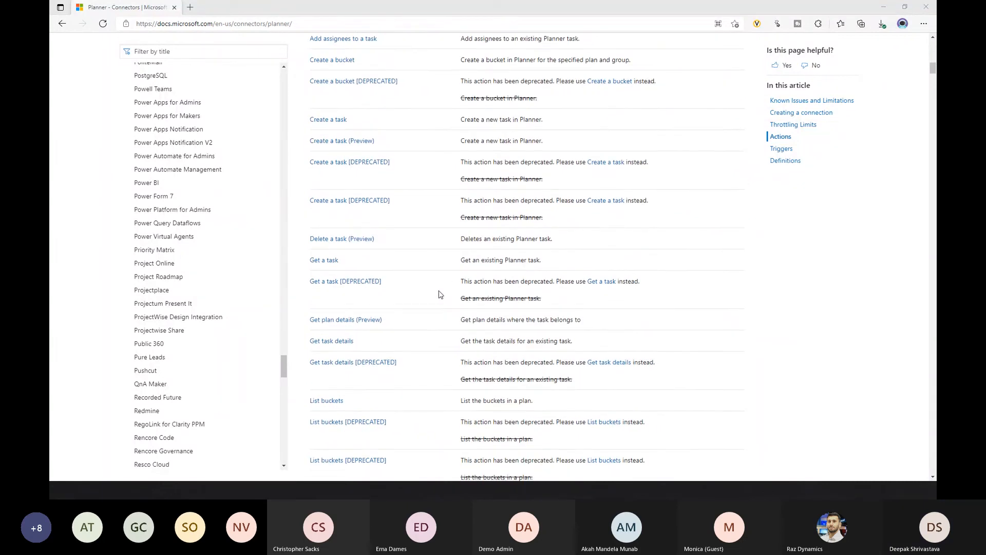
scroll(359, 297, "up", 4)
Look through the connector reference list for the Excel connectors
scroll(208, 314, "up", 3)
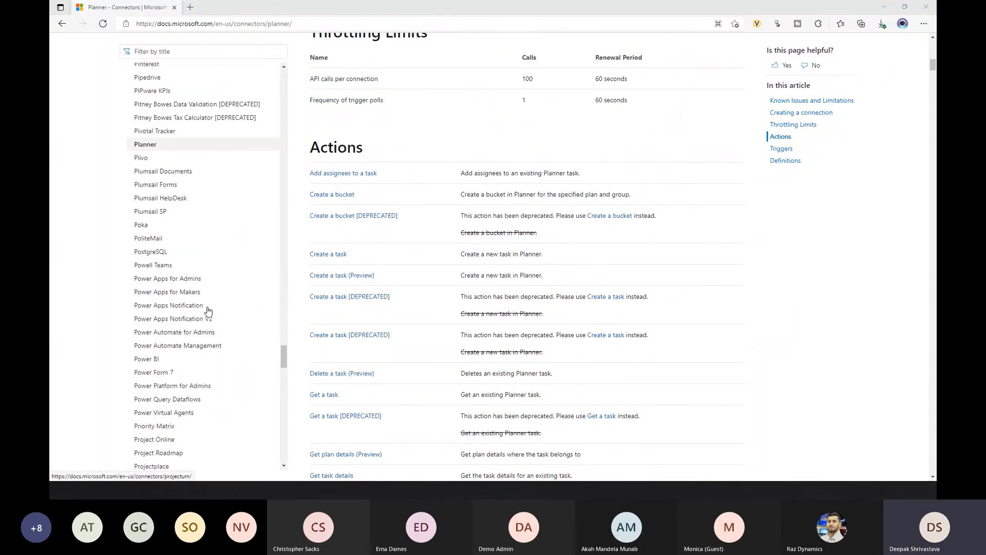
scroll(221, 215, "up", 2)
scroll(223, 246, "up", 10)
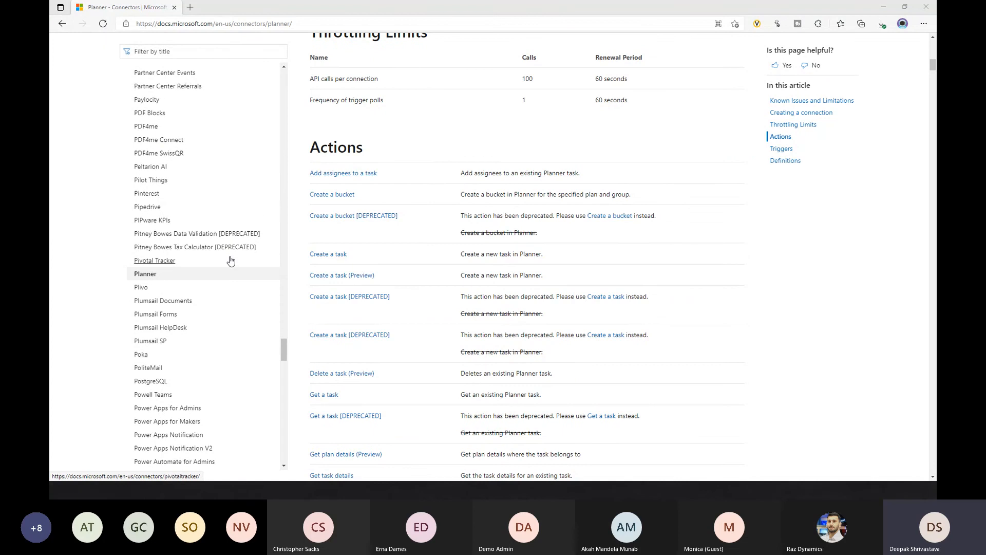
scroll(231, 261, "up", 15)
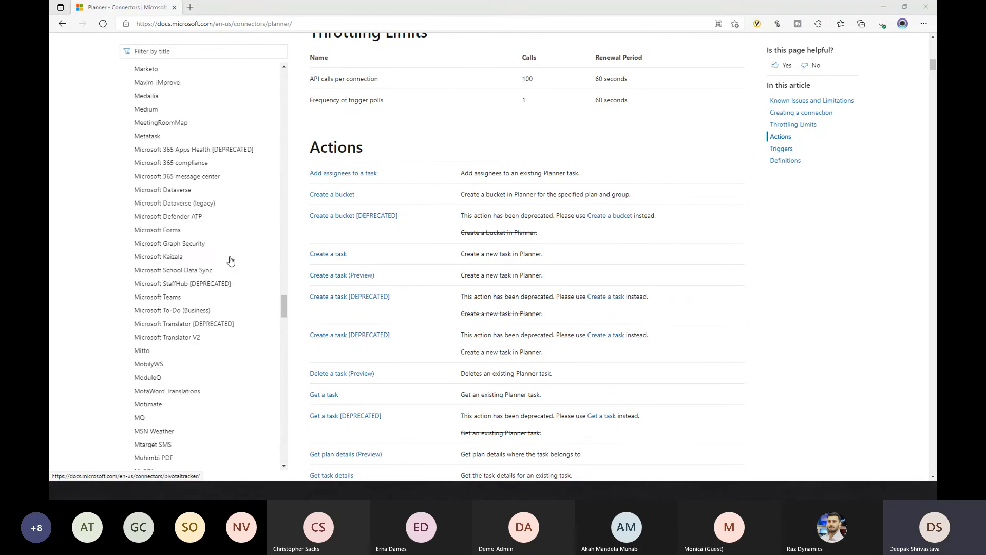
scroll(230, 261, "up", 20)
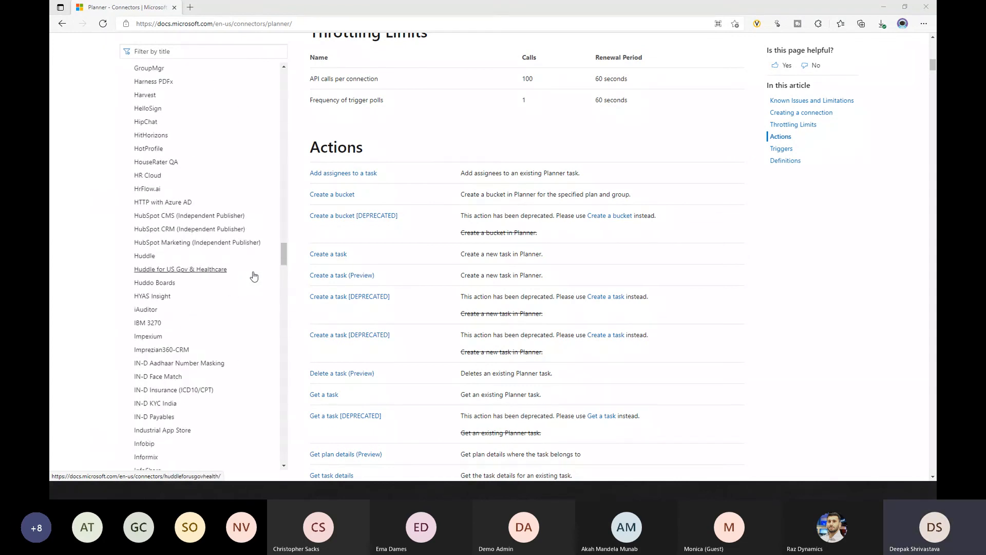
left_click_drag(279, 146, 274, 83)
scroll(188, 225, "down", 5)
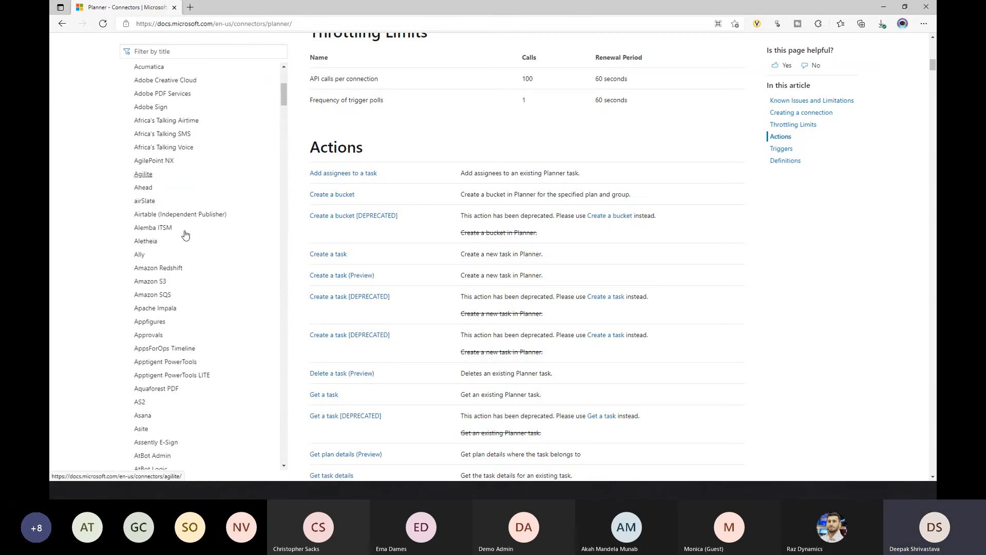
scroll(185, 235, "down", 20)
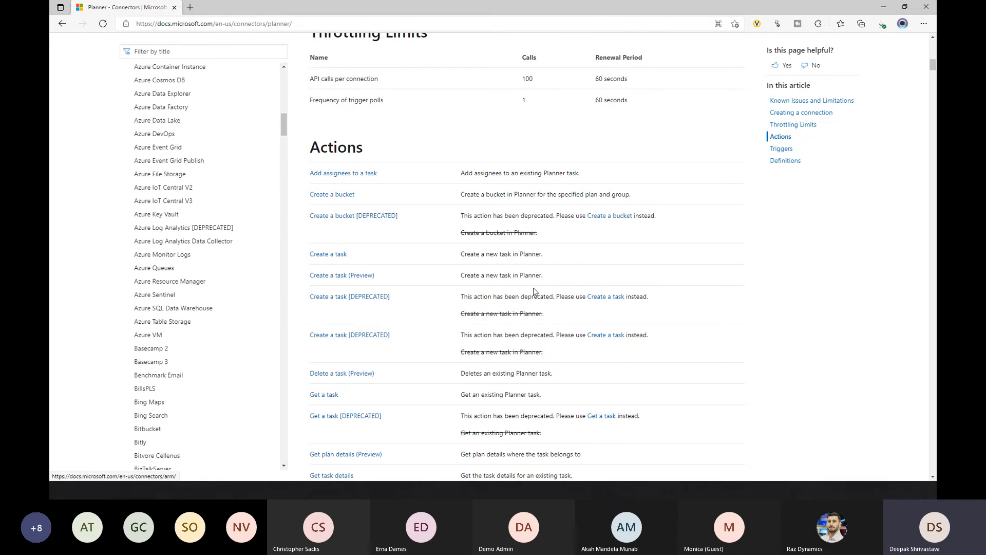
scroll(178, 321, "down", 15)
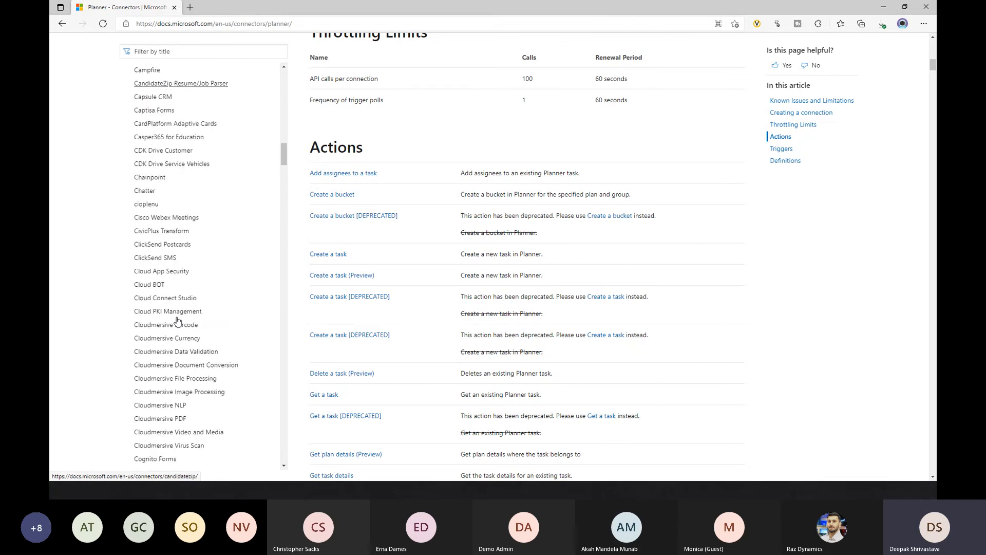
scroll(177, 321, "down", 10)
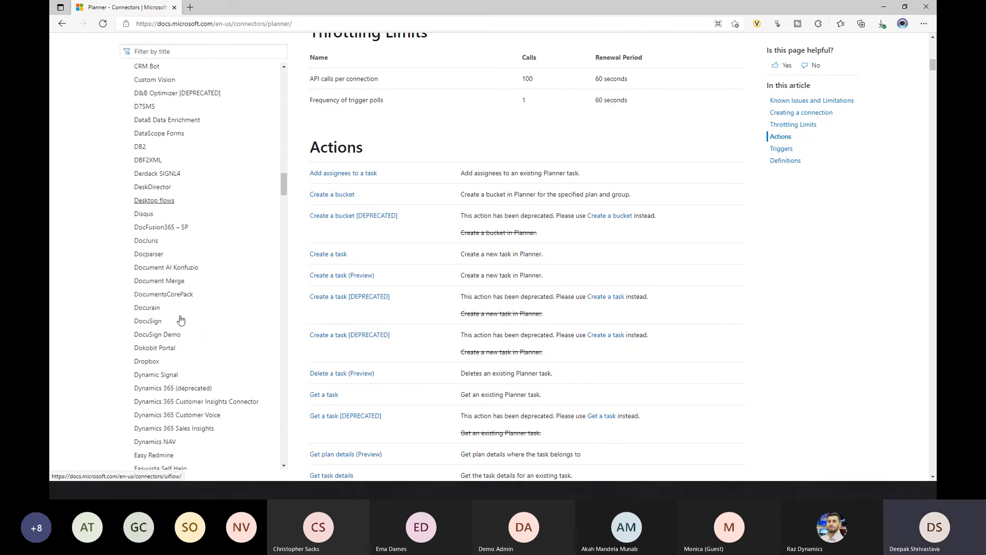
Find "exce" on the page and open the Excel Online (Business) connector reference
key("ctrl+f")
type("exce")
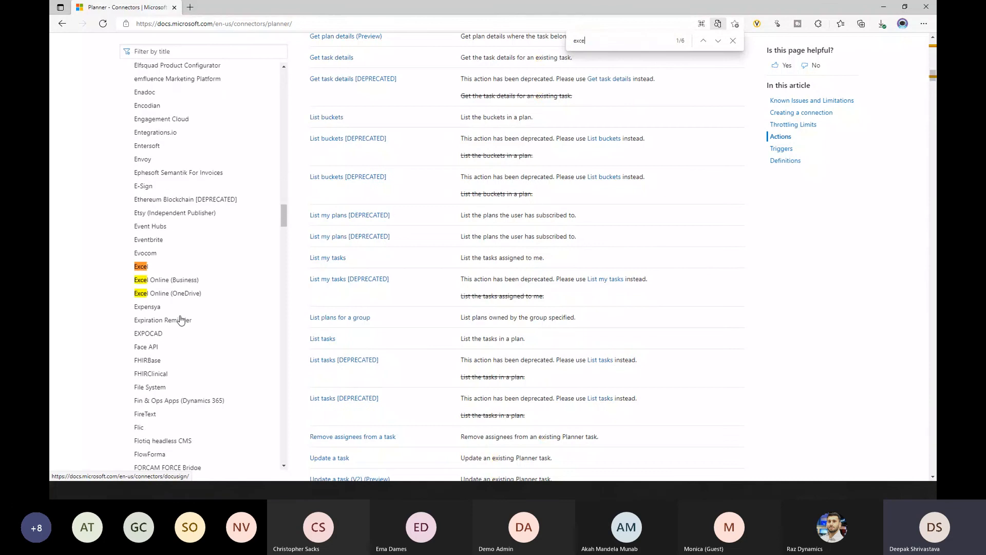
left_click(175, 281)
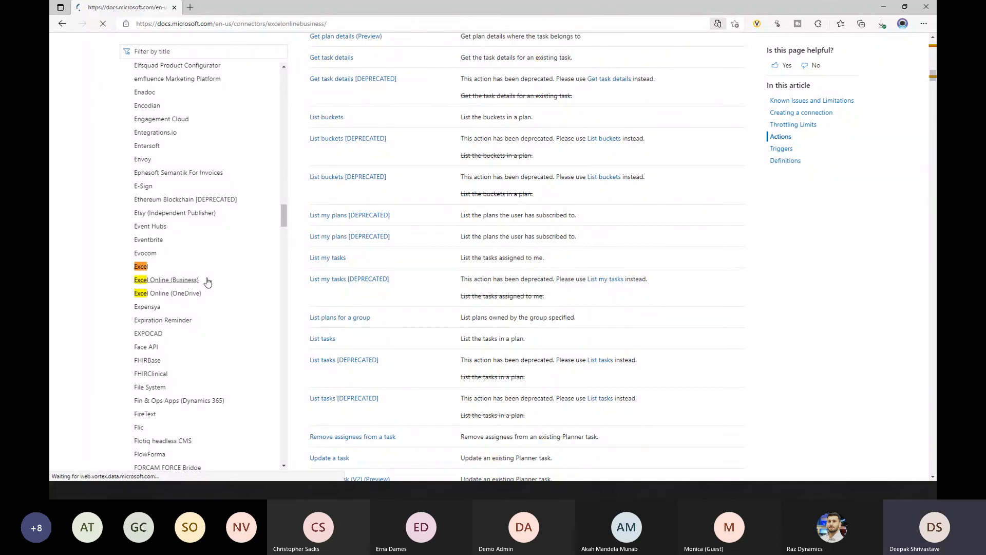
Review the Excel Online (Business) limitations and Actions list, and copy the page's address for sharing in the meeting chat
scroll(484, 280, "down", 15)
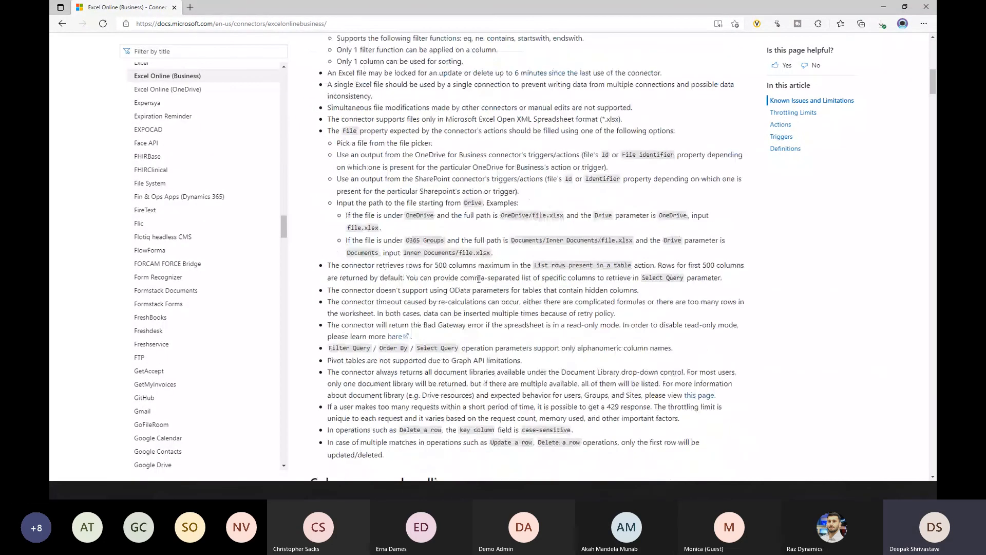
scroll(440, 296, "down", 15)
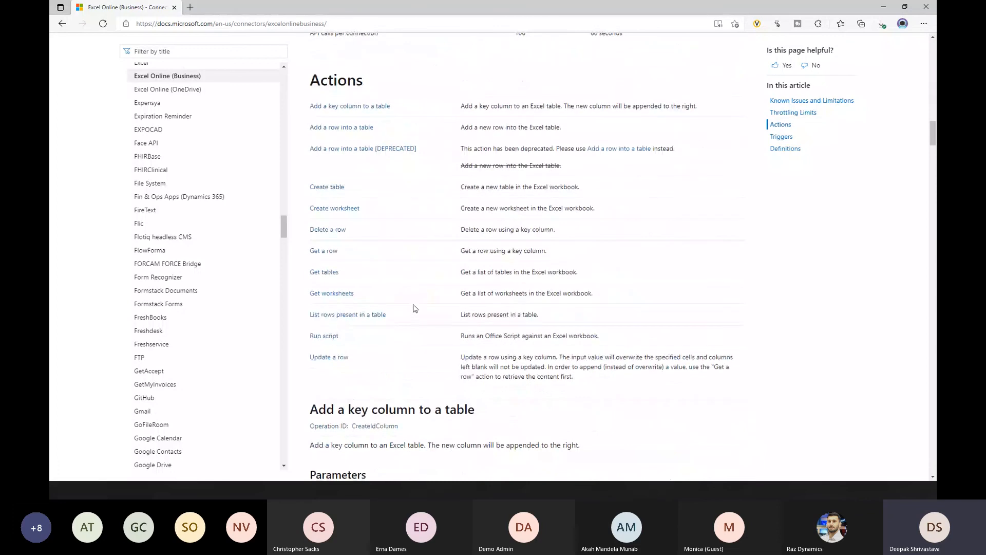
left_click(342, 24)
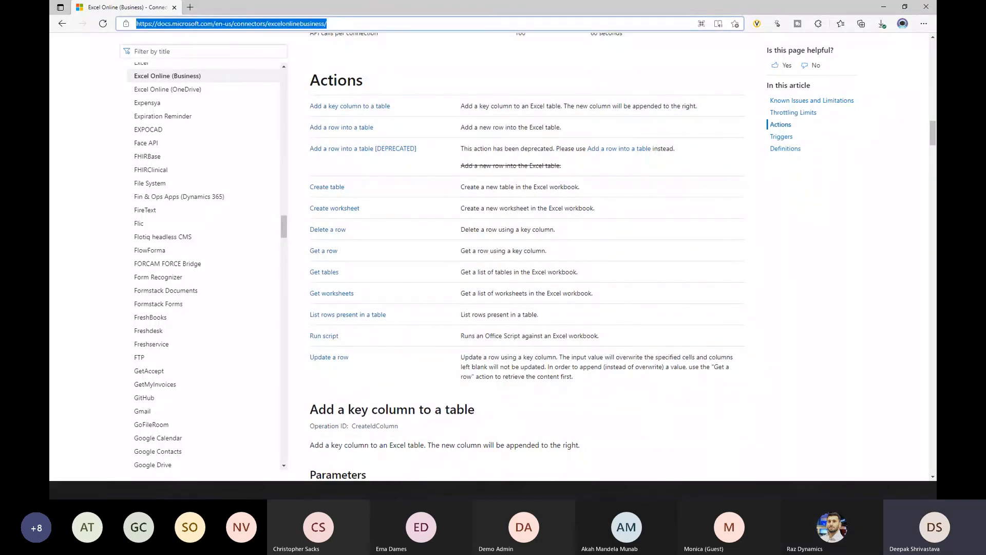
key("alt+Tab")
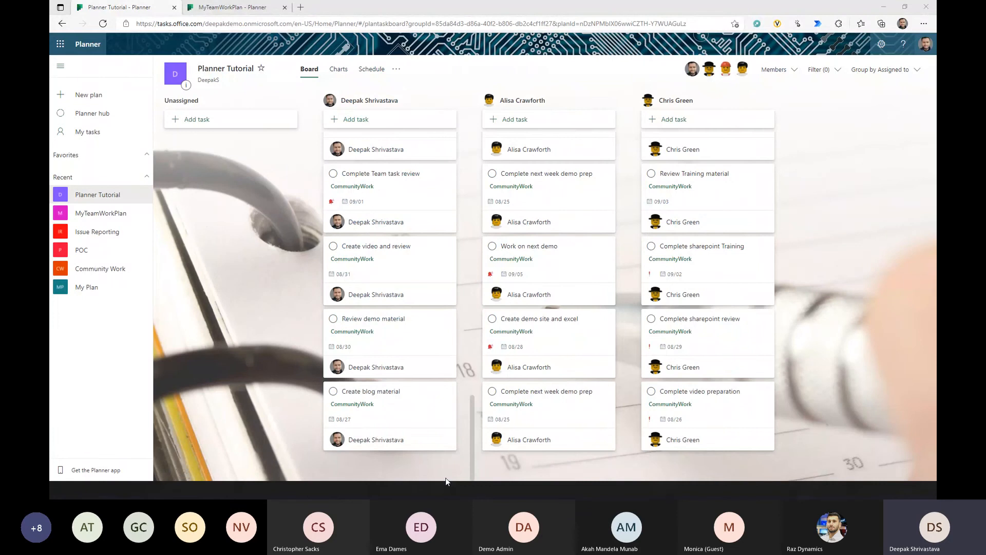
Switch to the PlannerTutorial flow in Power Automate and start a new action between the trigger and Get Tasks, searching for "ex"
scroll(641, 211, "up", 10)
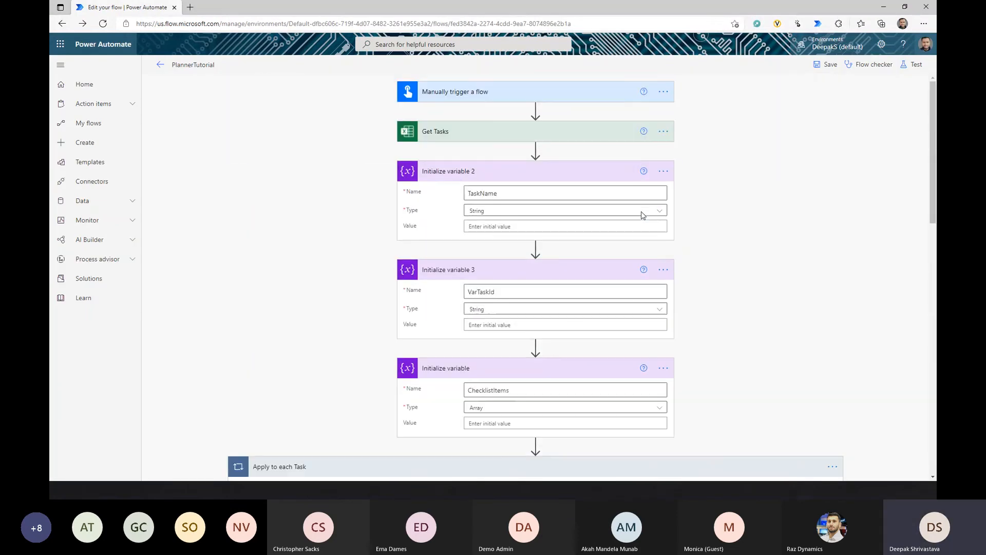
left_click(585, 130)
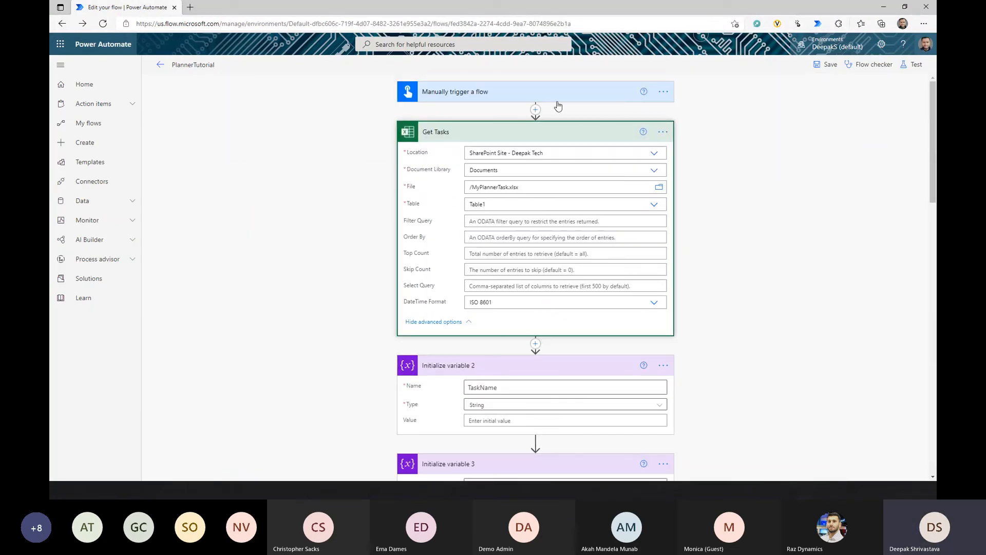
left_click(535, 109)
left_click(548, 126)
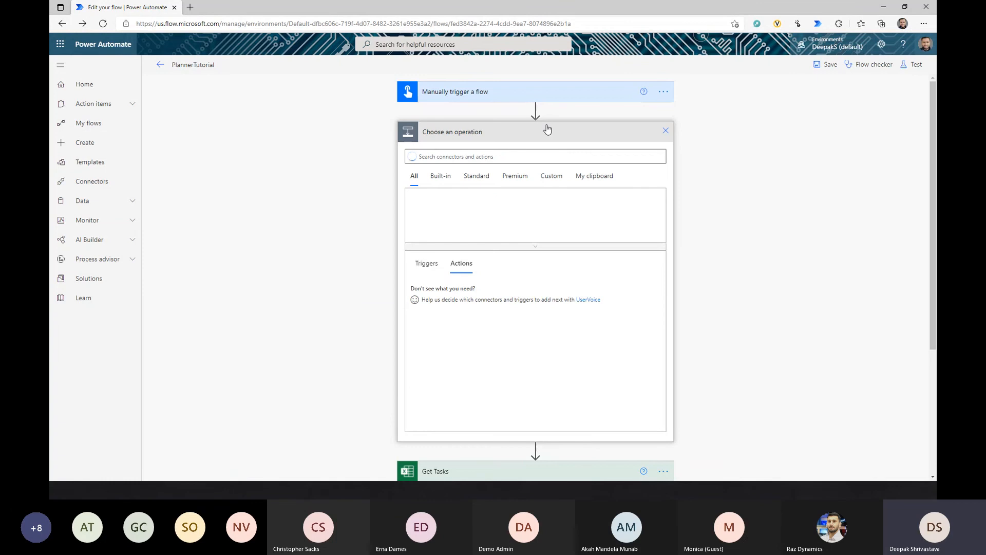
type("ex")
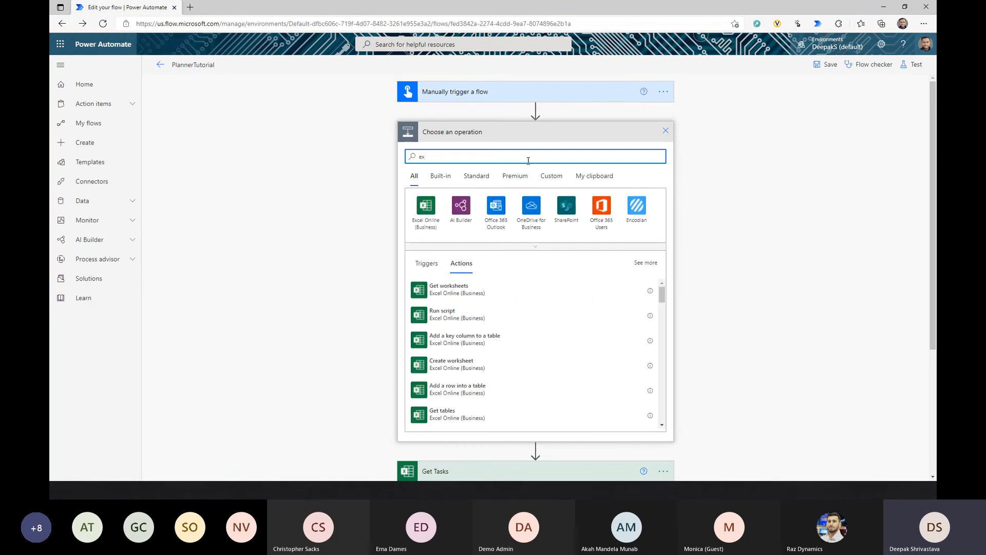
List the Excel Online (Business) actions and open the online documentation for Delete a row
left_click(430, 218)
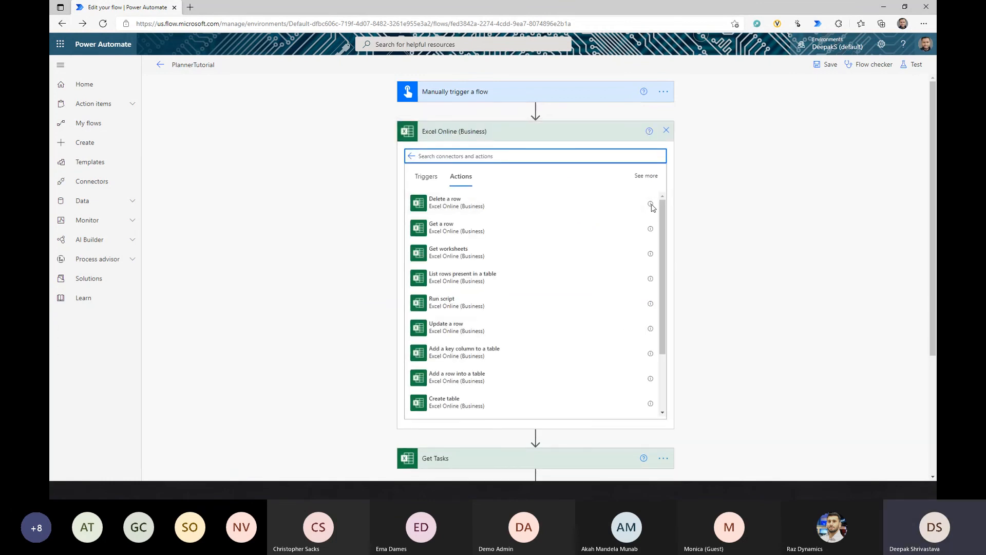
left_click(651, 204)
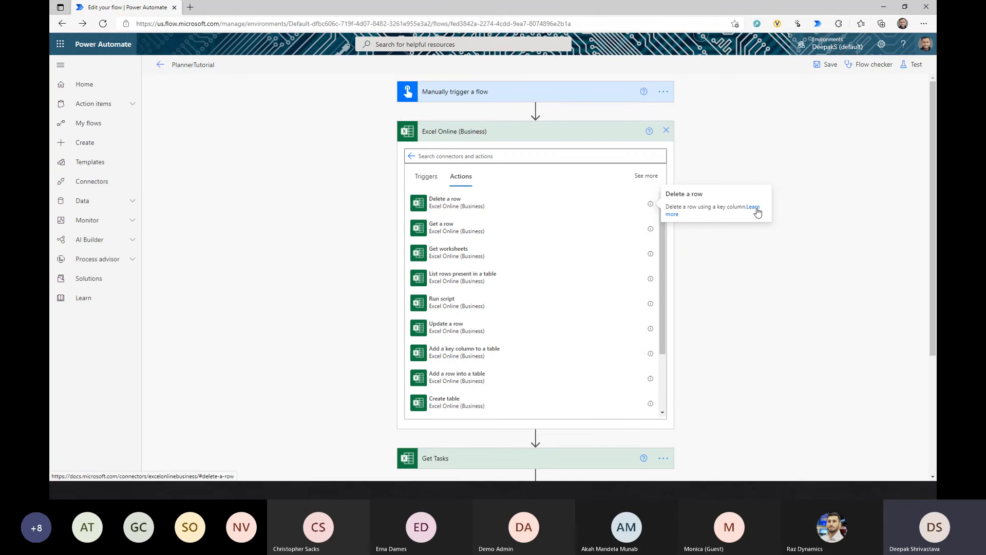
left_click(757, 212)
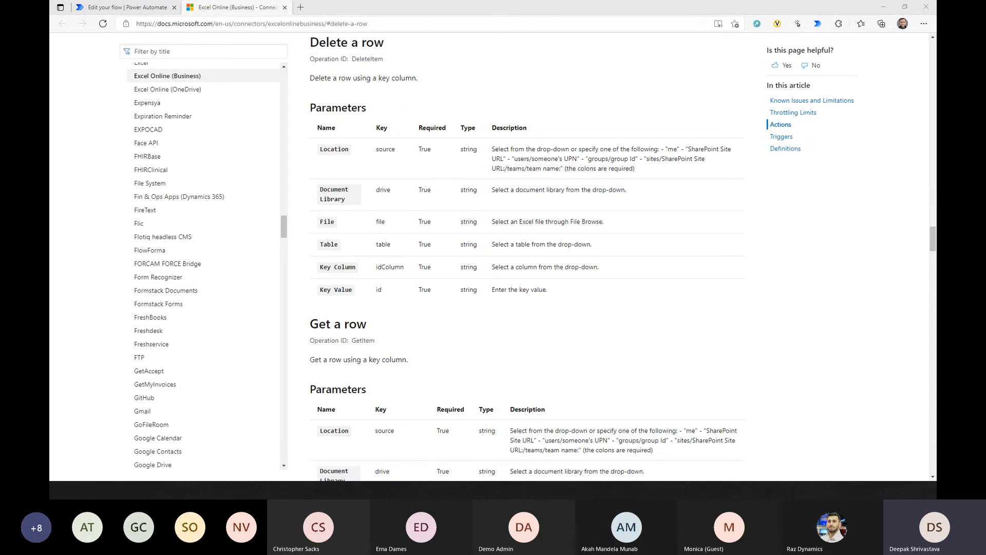
Switch to the Teams meeting, maximize its window, and post the presenter's social media handle in the meeting chat
left_click_drag(50, 67, 677, 60)
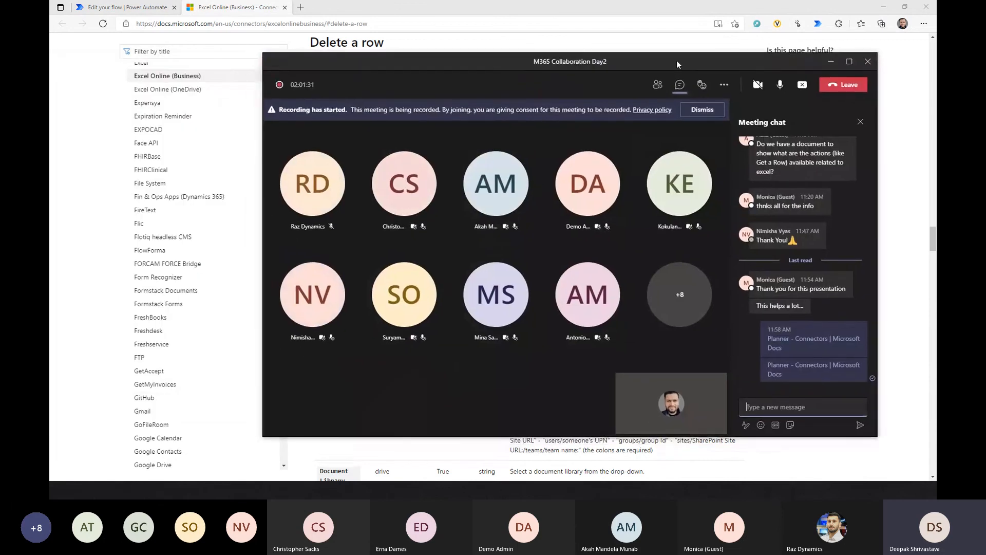
double_click(677, 60)
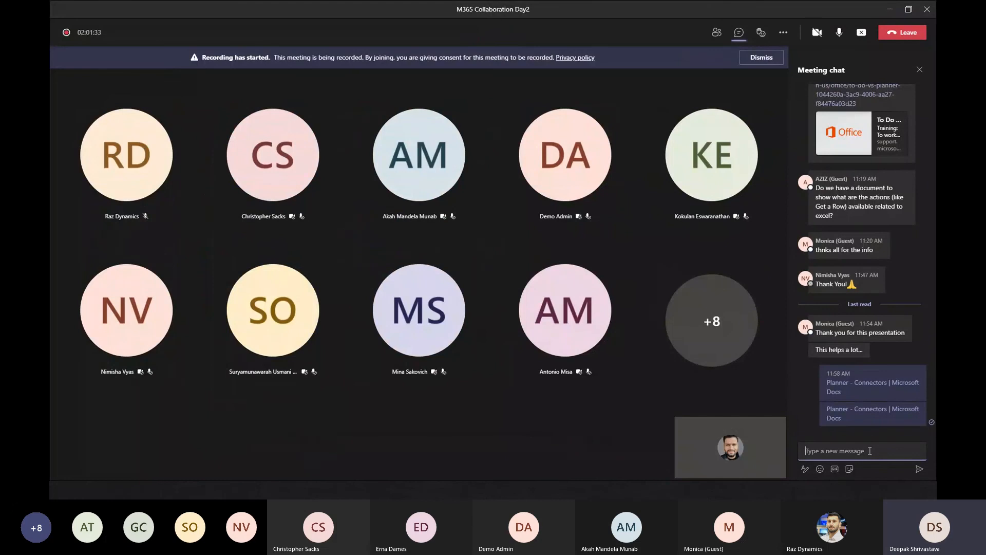
type("@Deepak_S22")
key("Return")
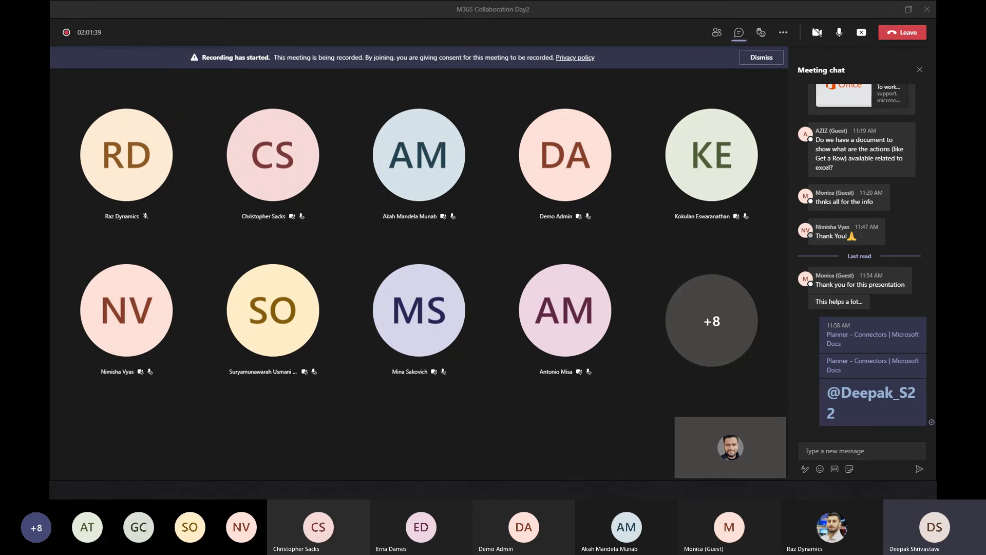
Post the link to the presenter's YouTube channel in the meeting chat
left_click(864, 452)
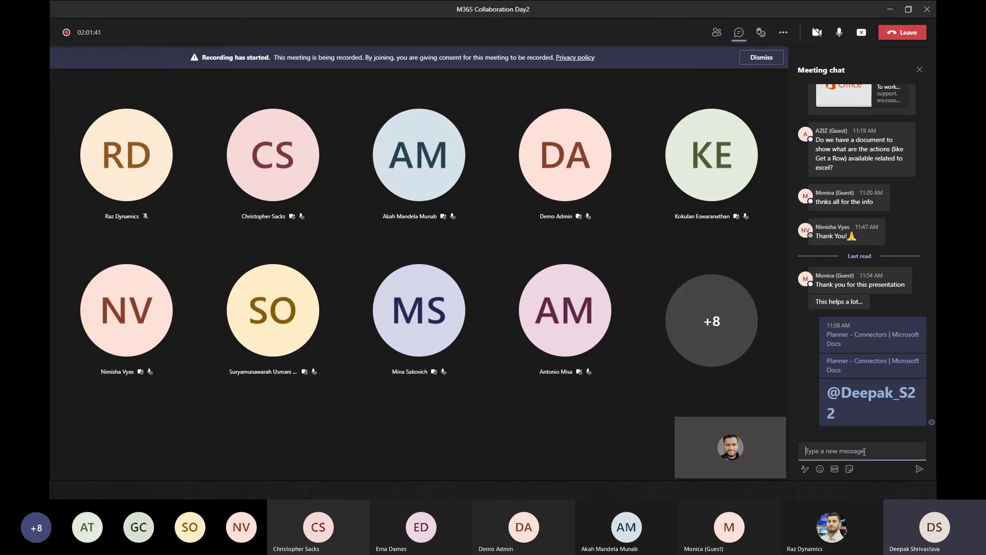
type("https://aka.ms/deepakYT")
key("Return")
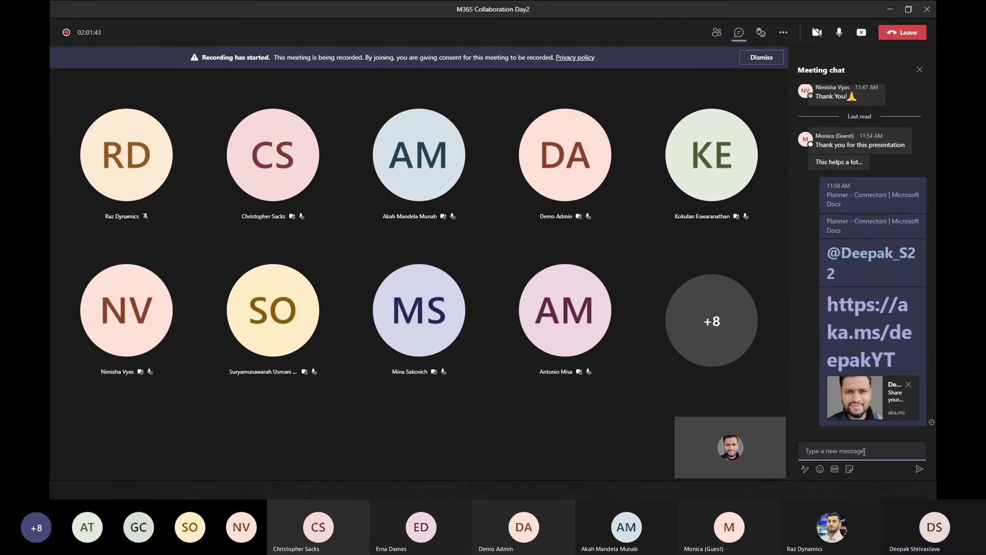